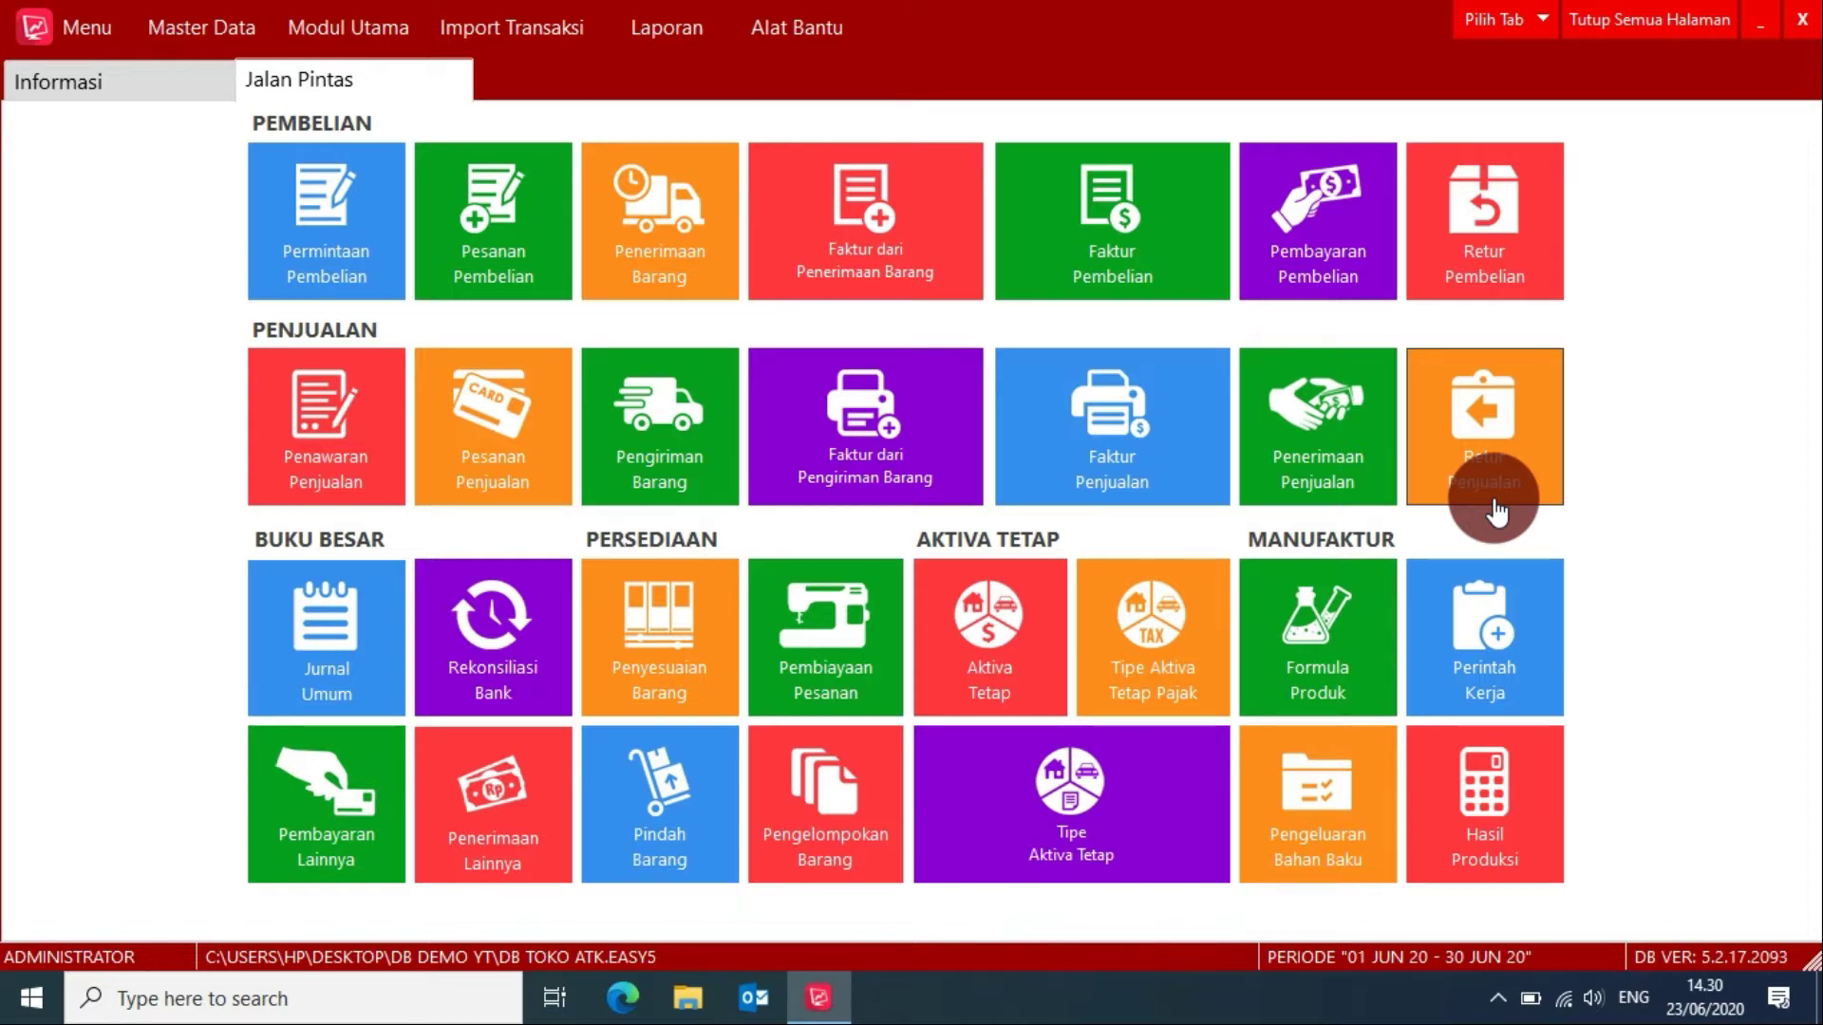
# Step: Open the item record of KERTAS HVS A4 from the Persediaan item list and check its additional unit settings
pyautogui.click(386, 23)
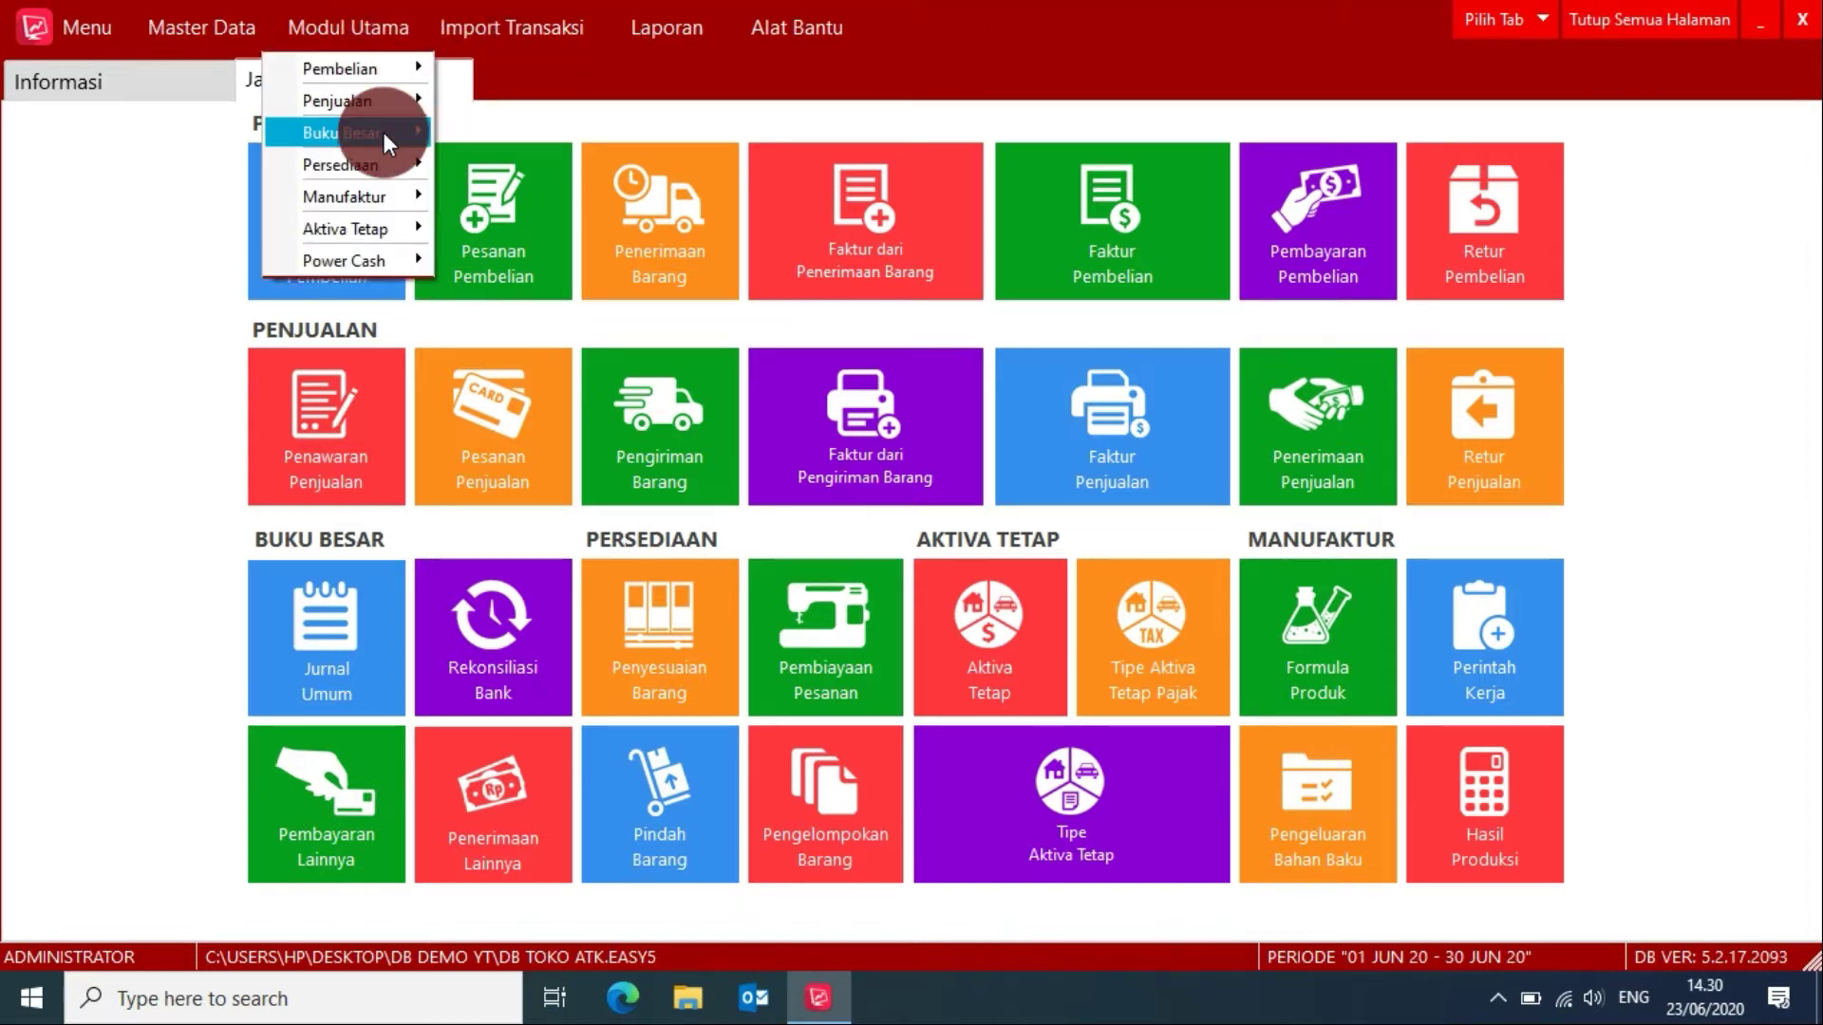
pyautogui.moveTo(383, 161)
pyautogui.click(471, 171)
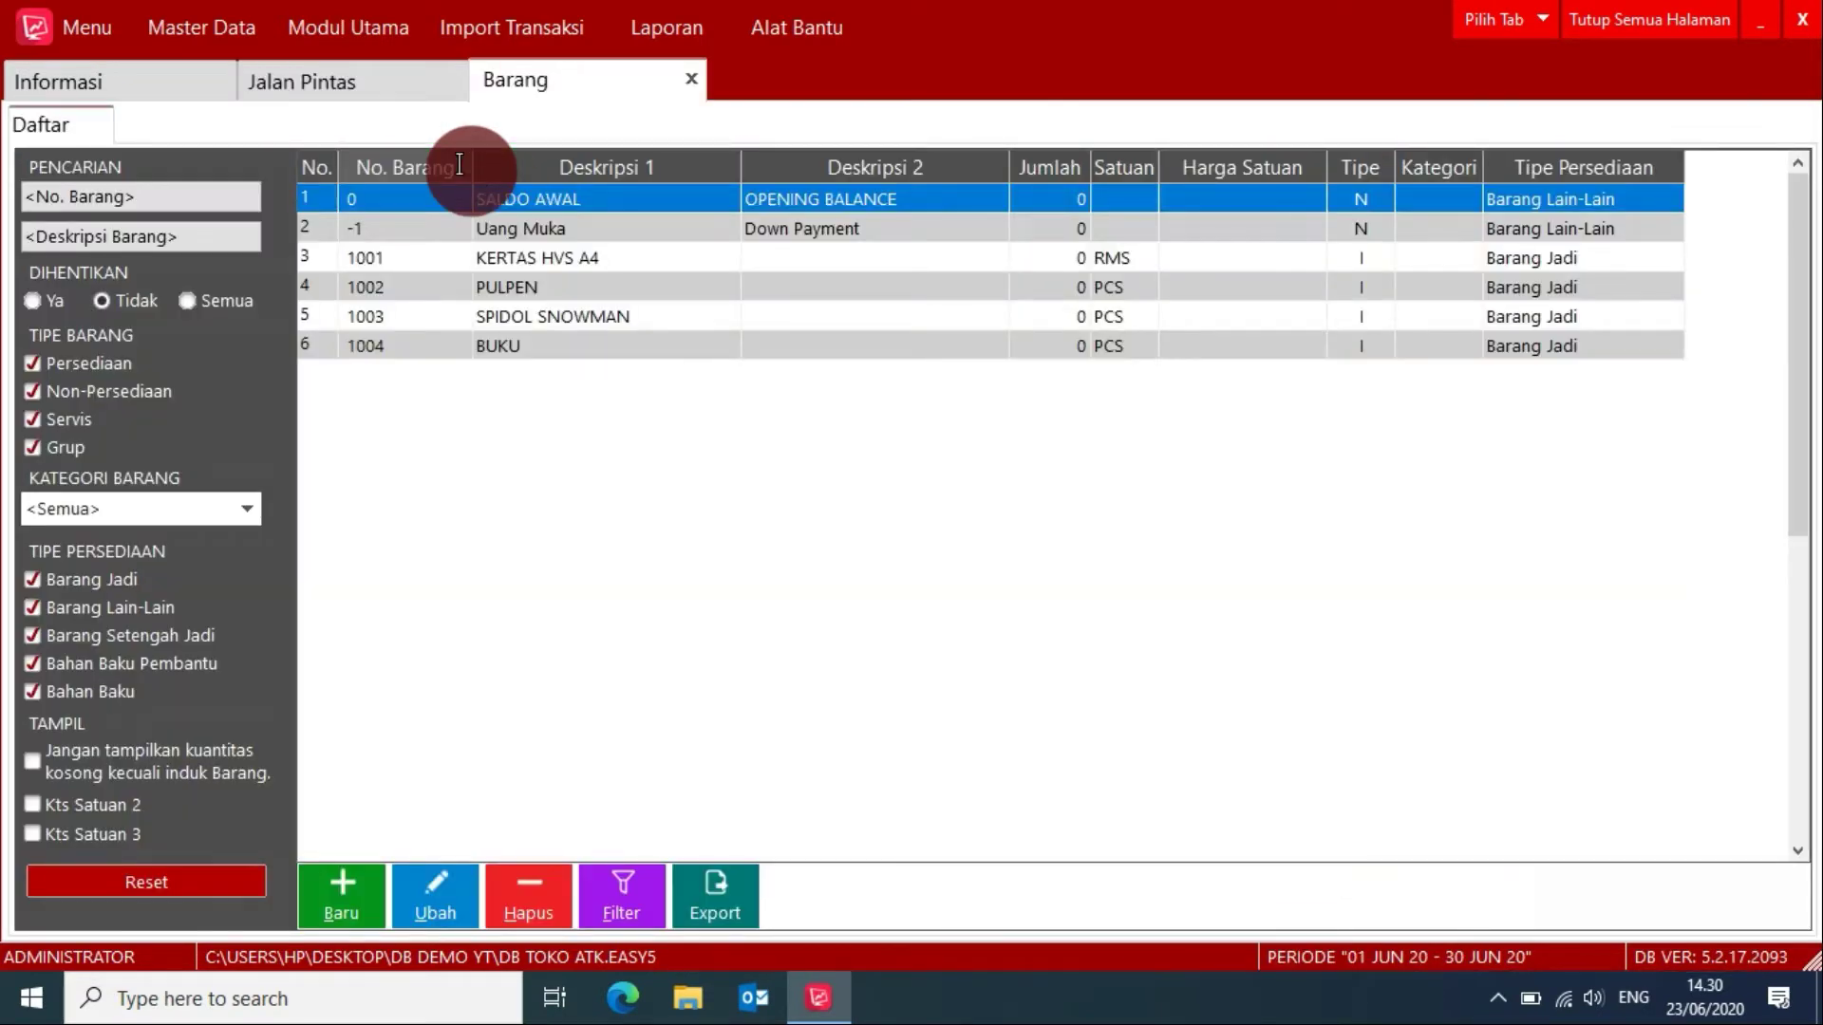
pyautogui.click(532, 260)
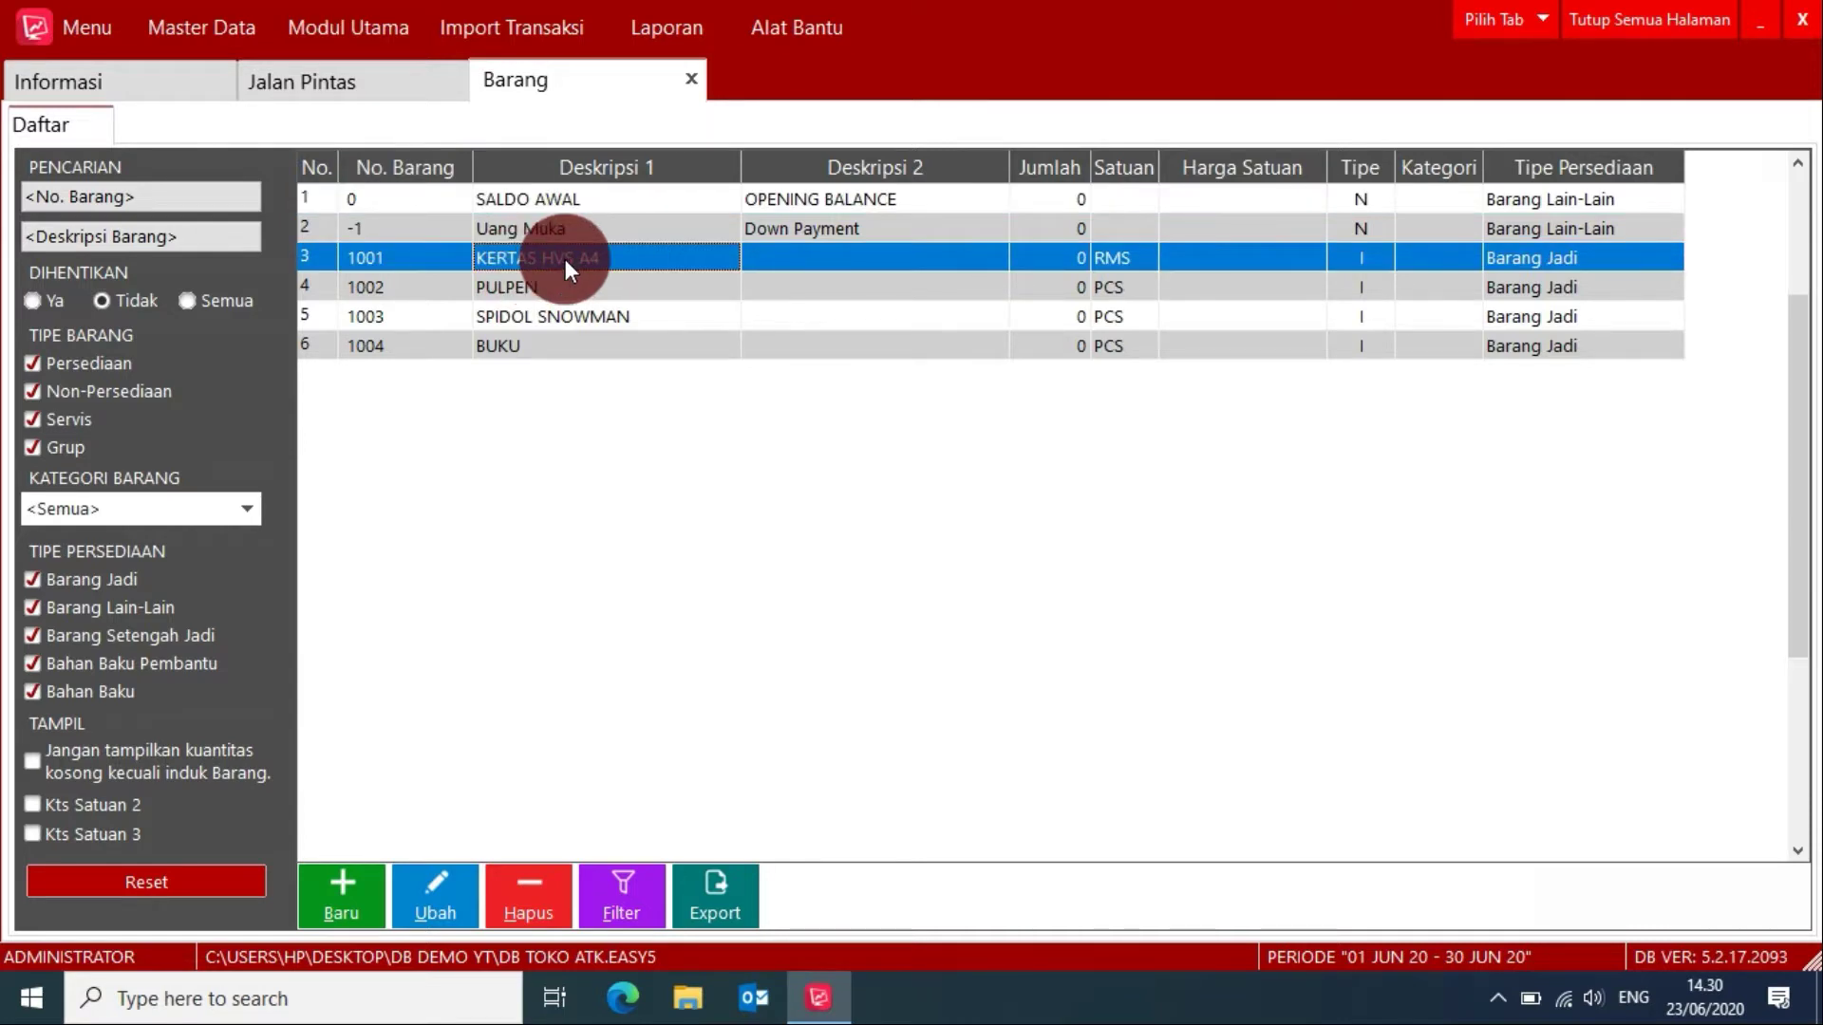
pyautogui.doubleClick(566, 259)
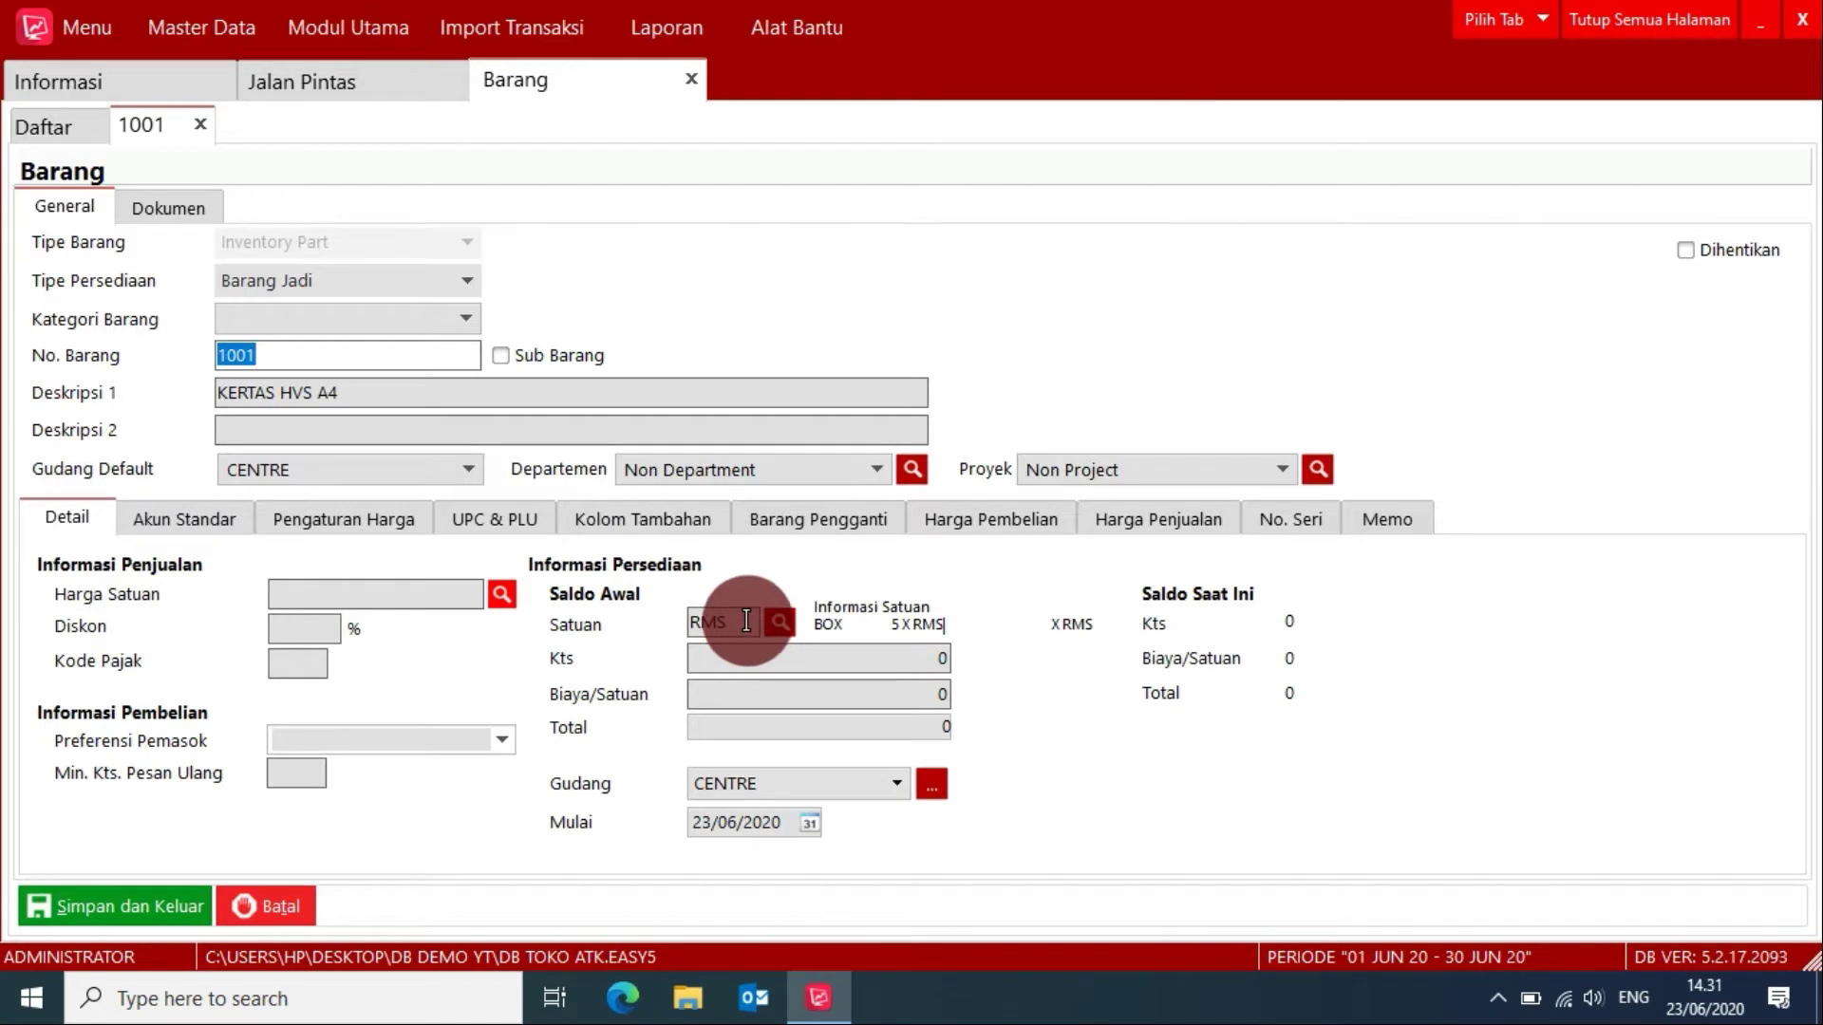
pyautogui.click(746, 620)
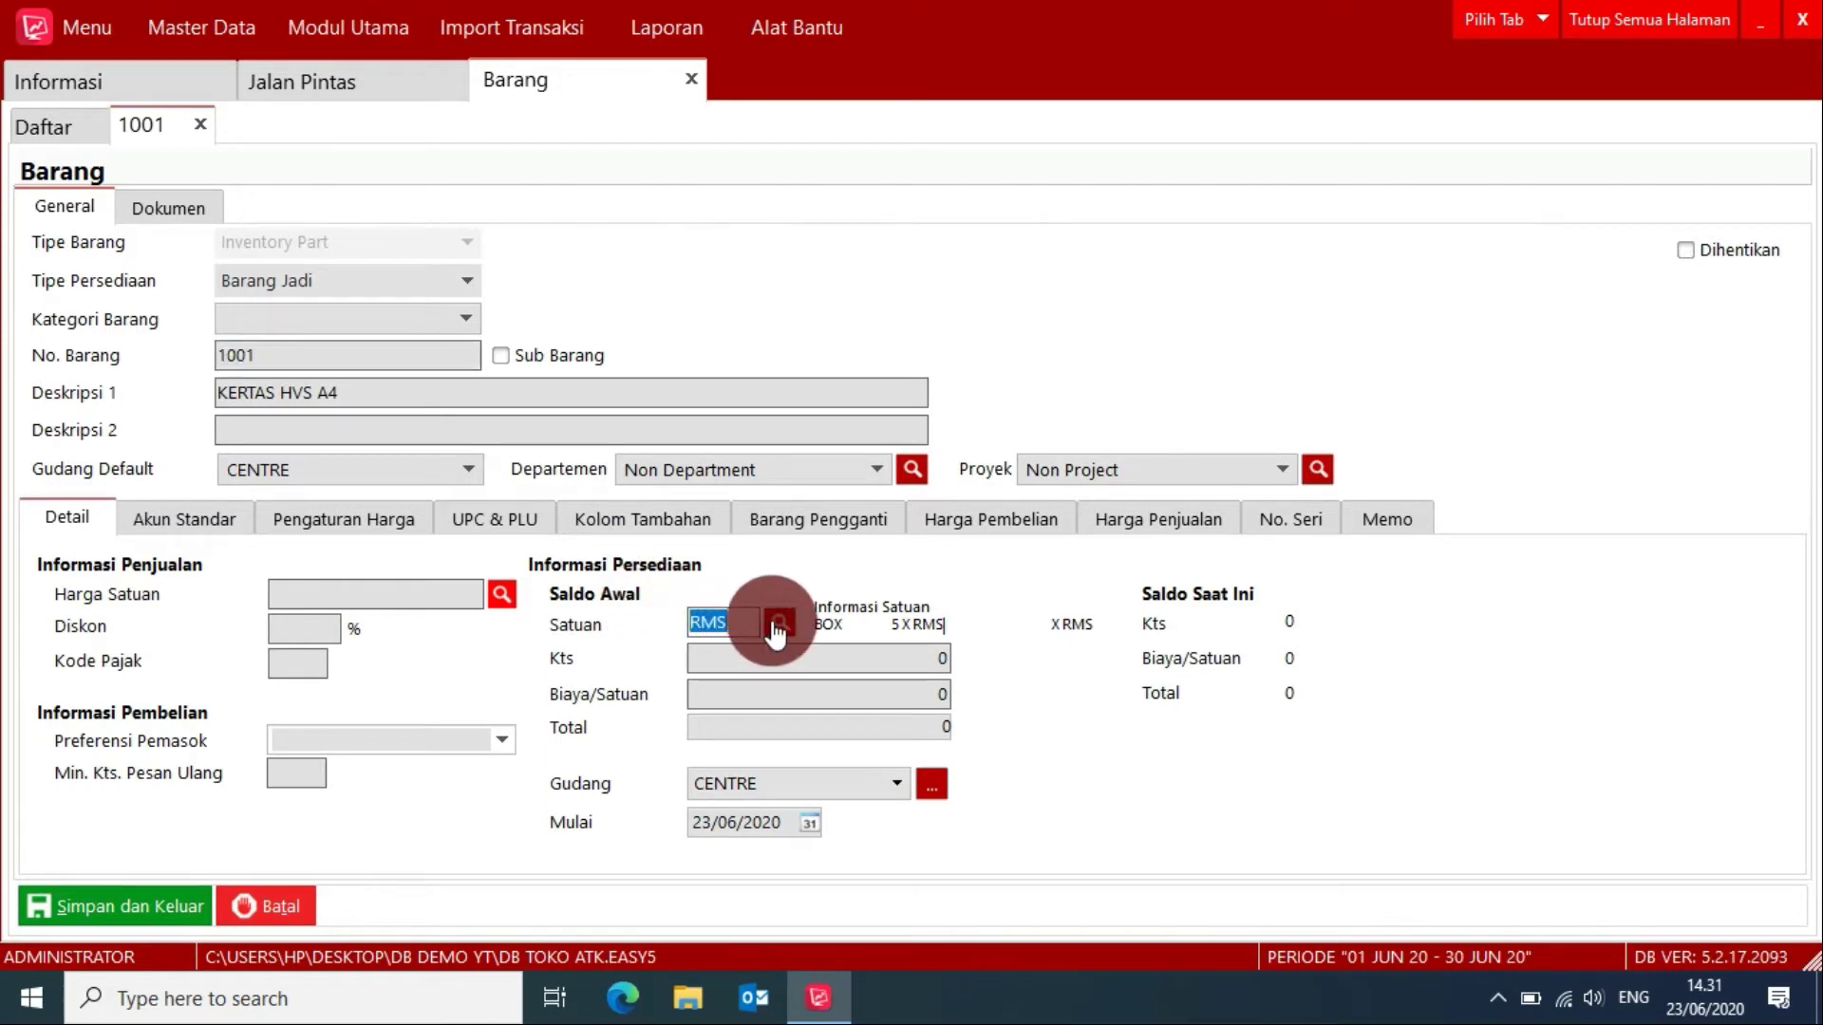
pyautogui.click(776, 627)
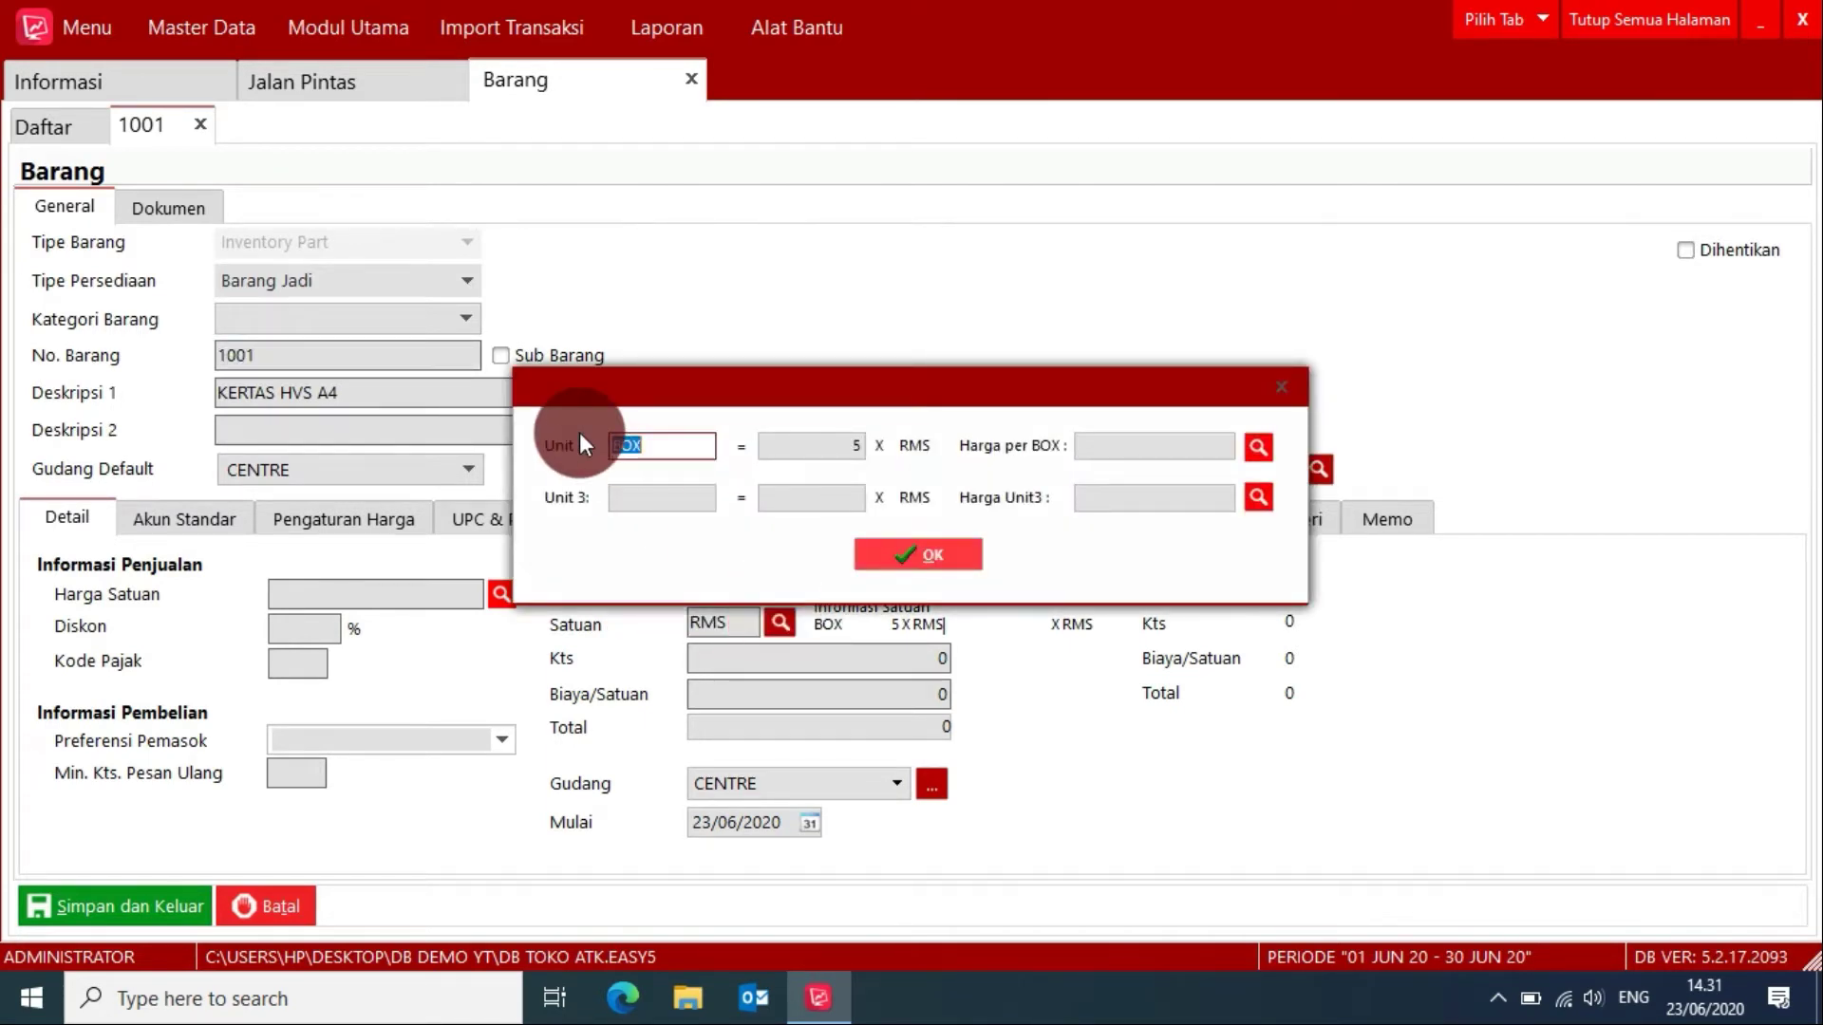
pyautogui.click(910, 554)
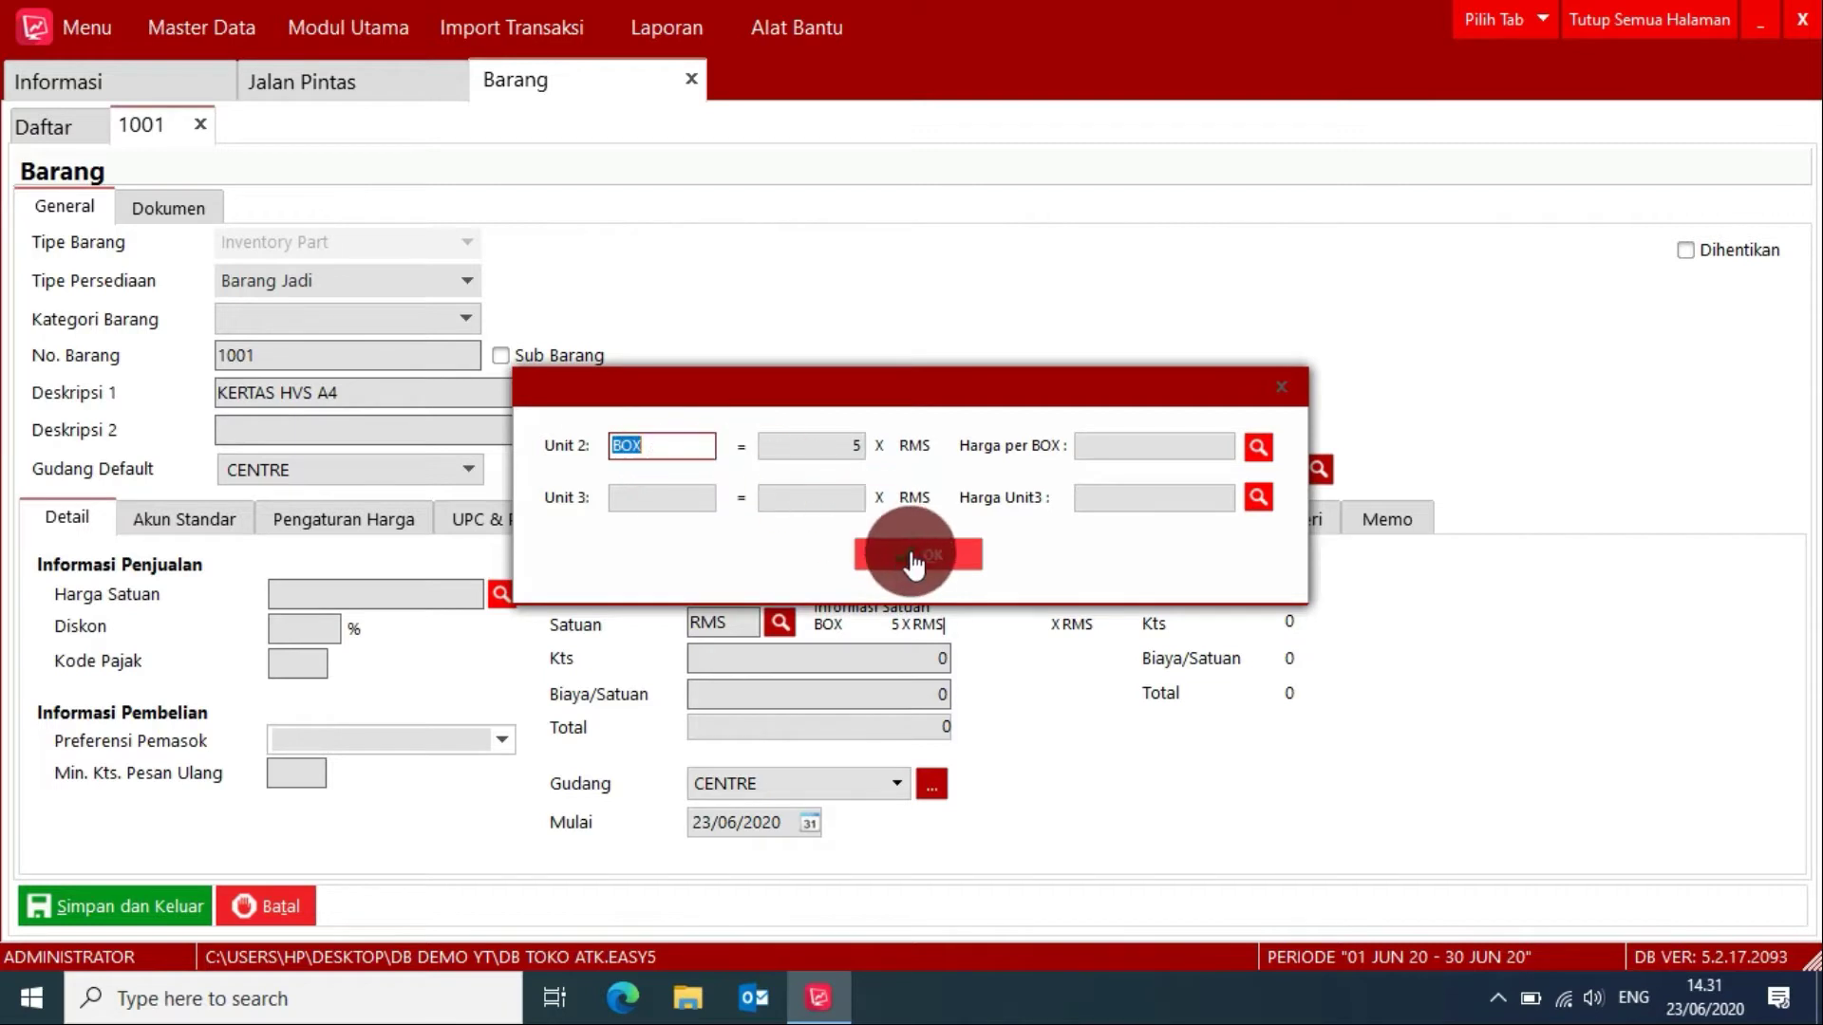
# Step: Open the item record of PULPEN from the item list and check its additional unit settings
pyautogui.click(75, 116)
pyautogui.click(516, 287)
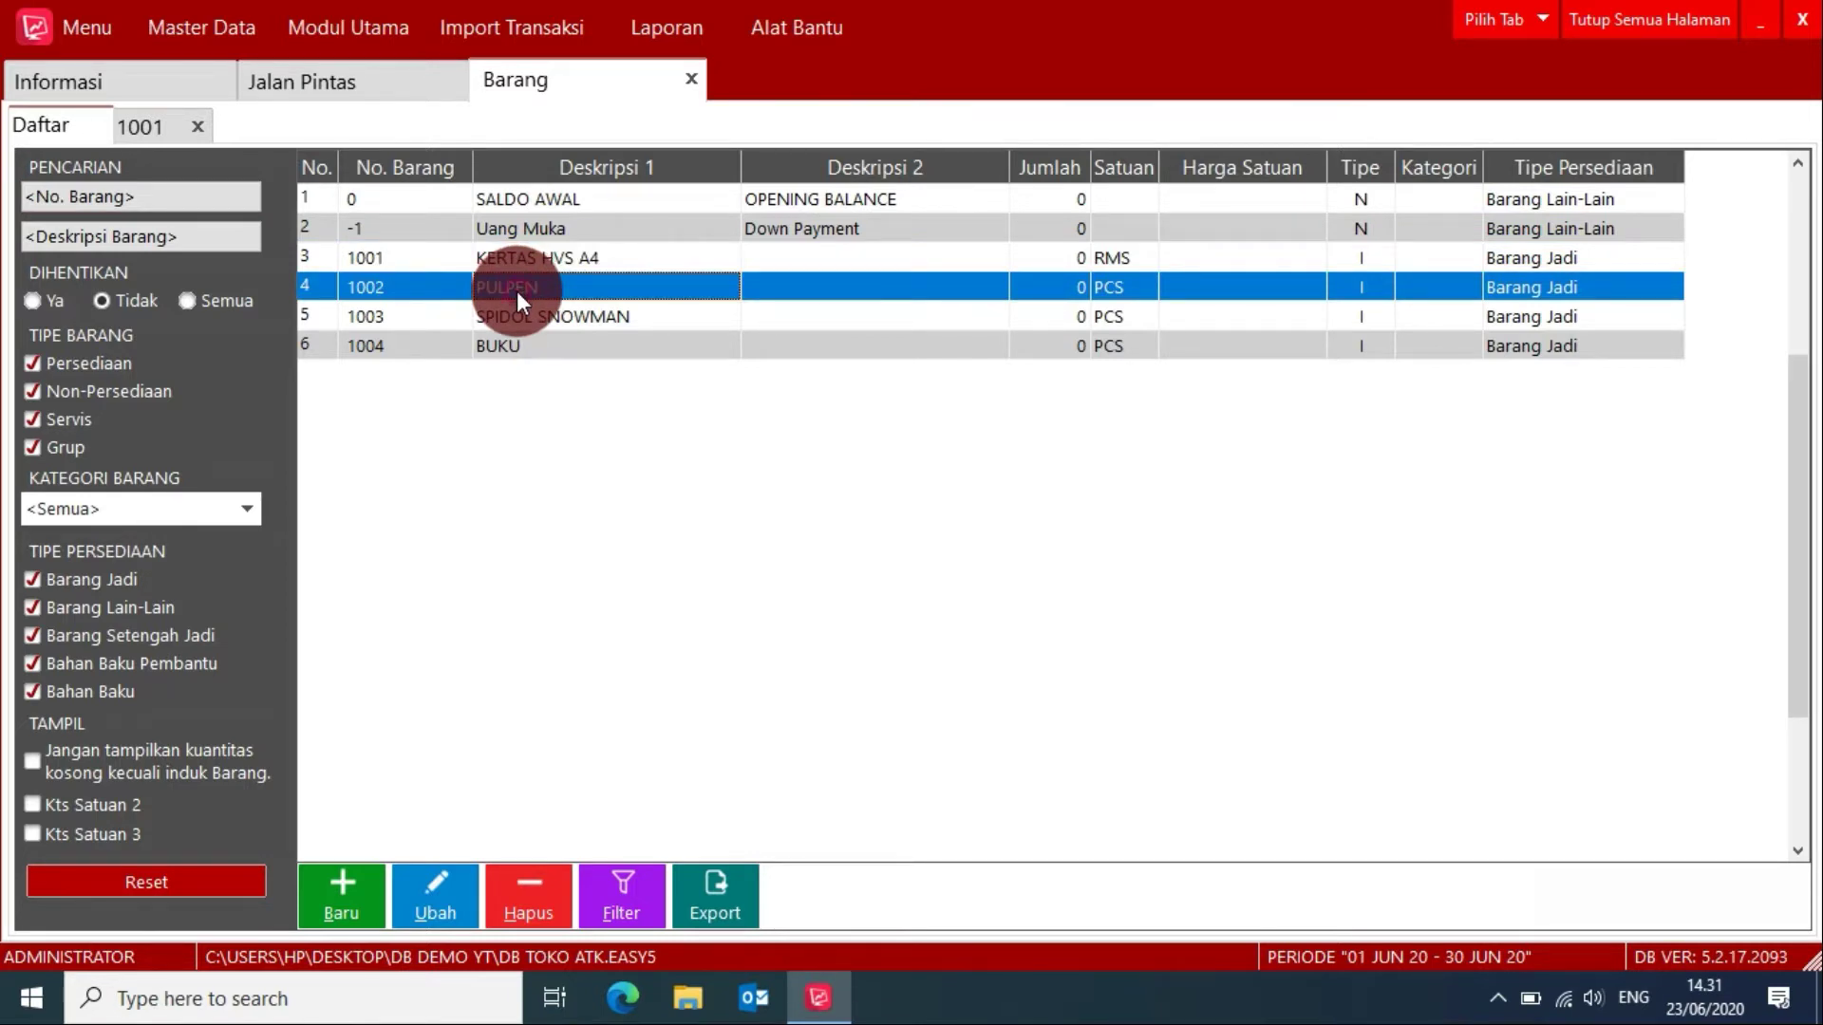
pyautogui.doubleClick(517, 290)
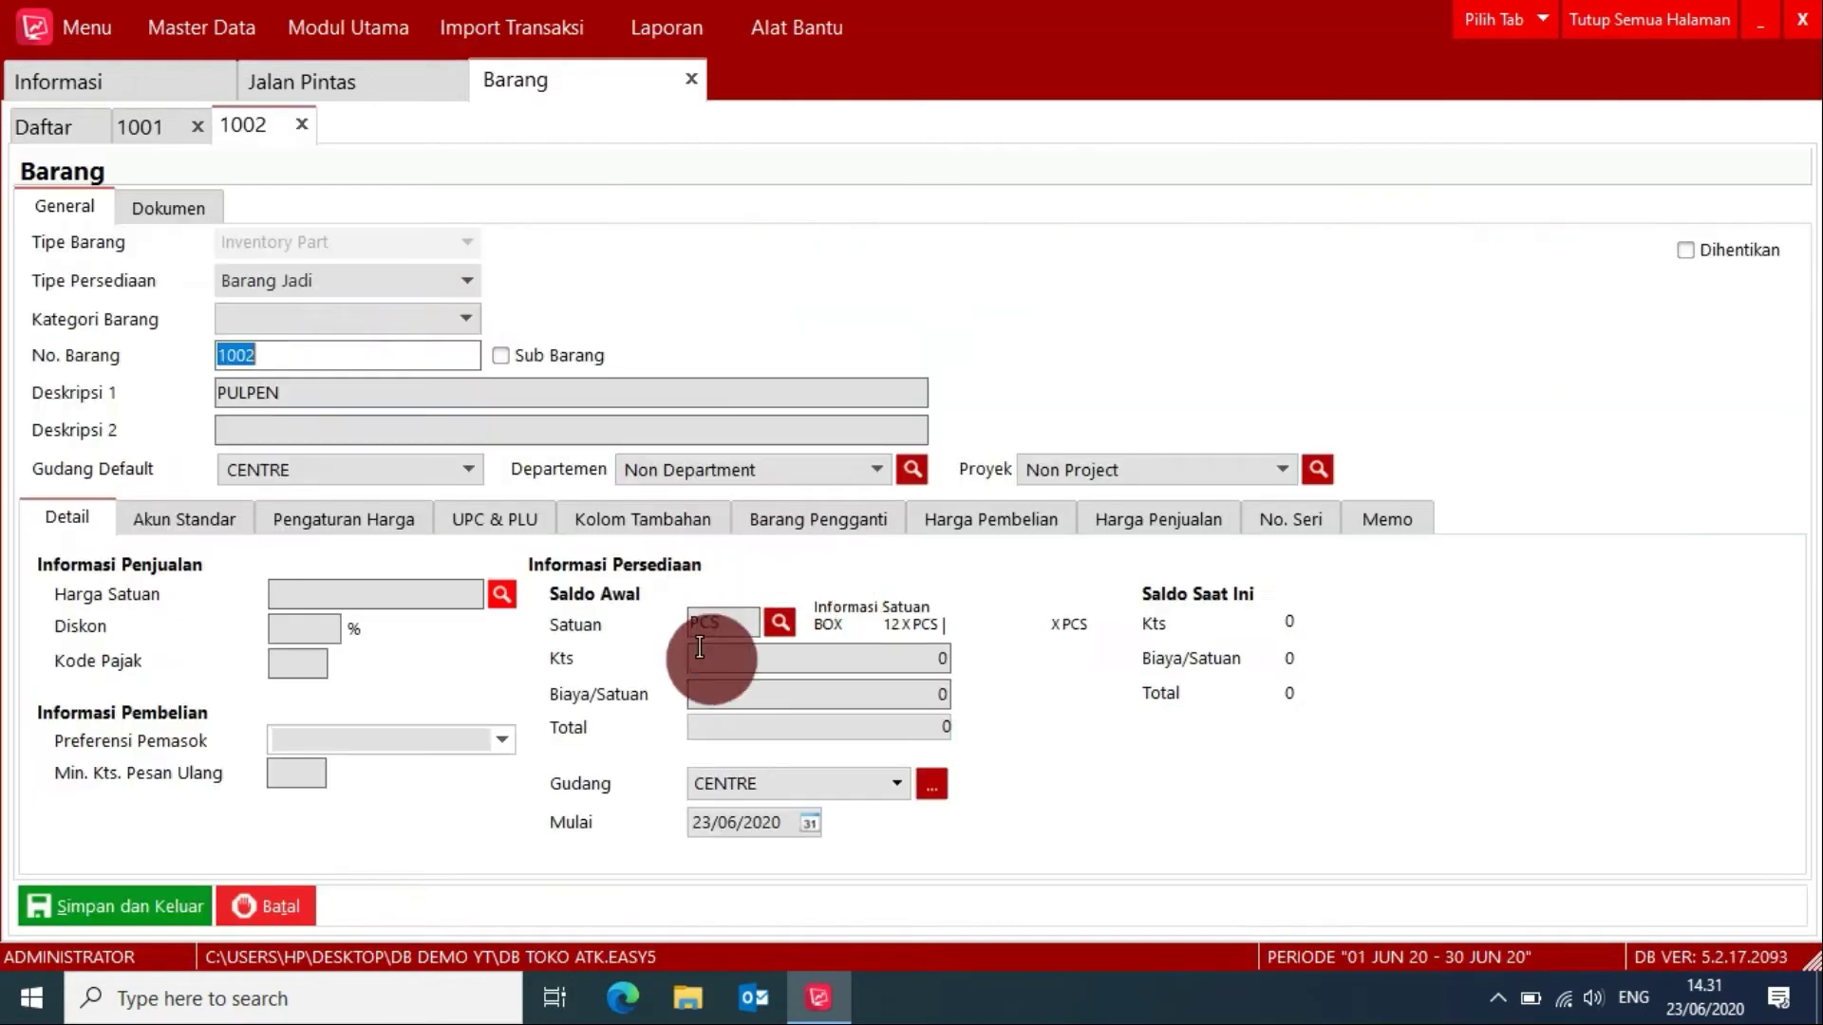
pyautogui.click(781, 623)
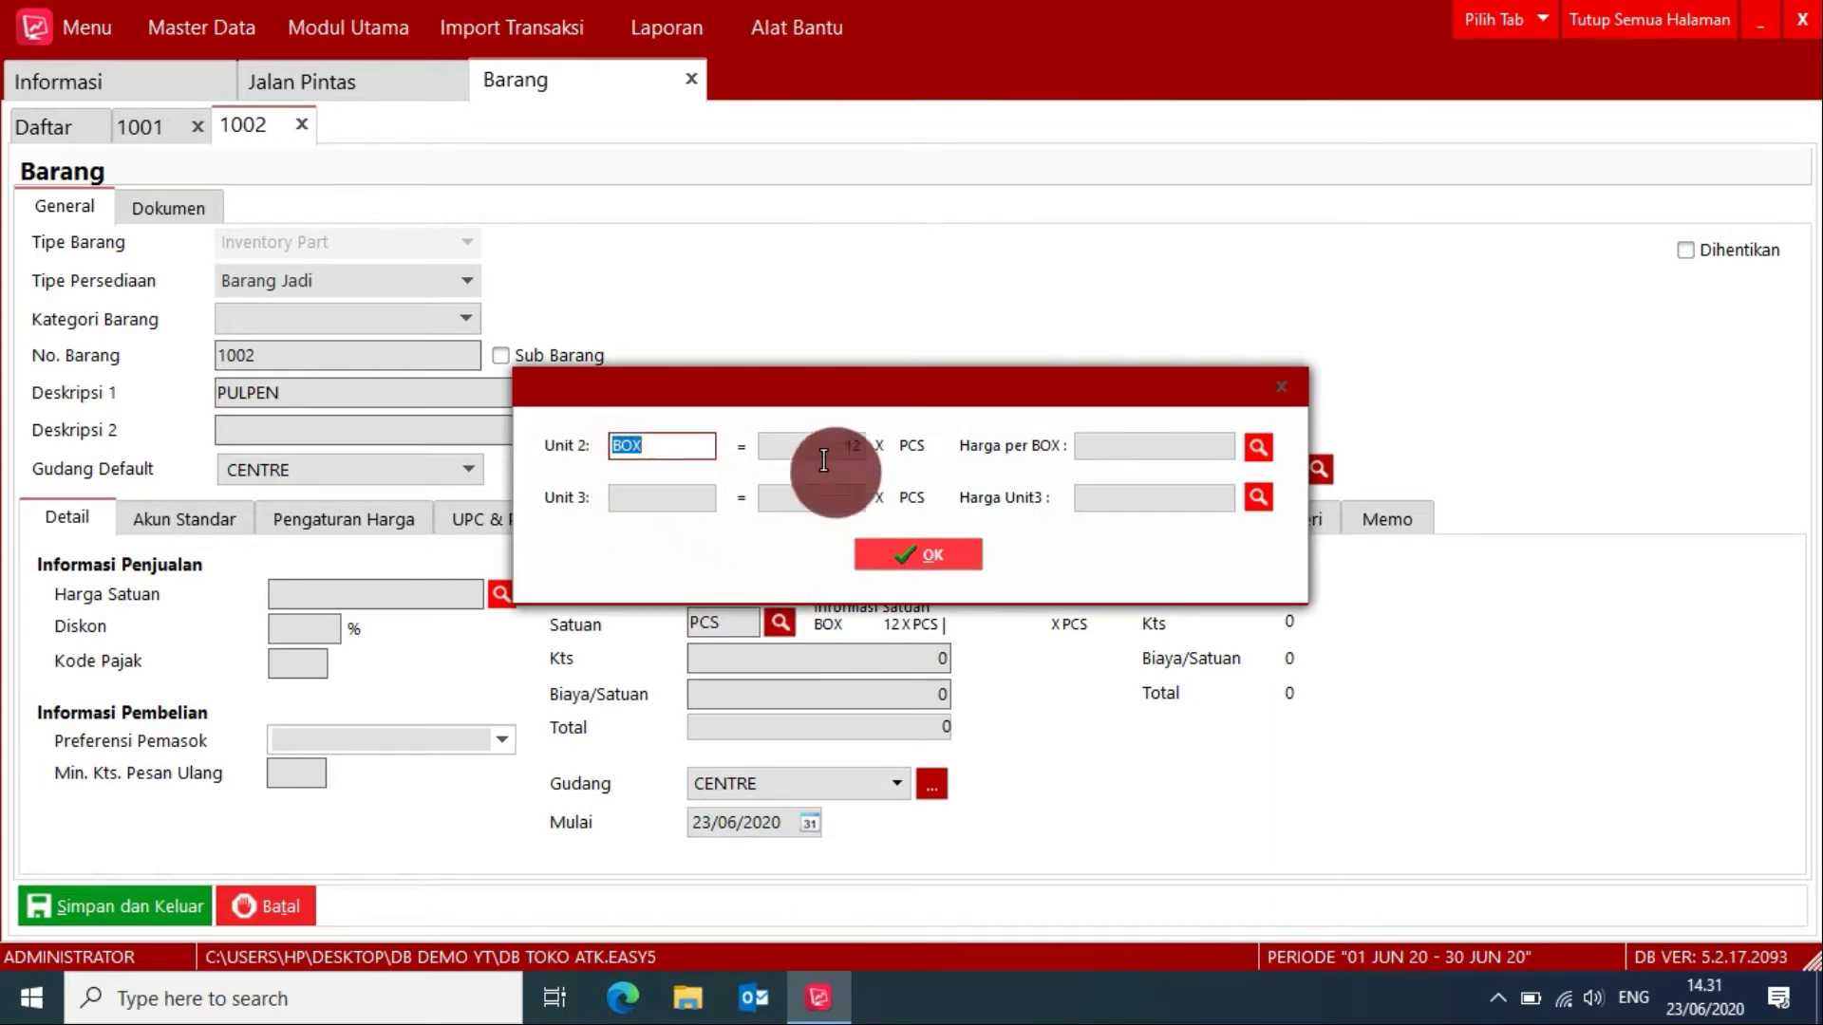
pyautogui.click(897, 555)
# Step: Look at SPIDOL SNOWMAN and BUKU in the item list, and close all open pages to return to Jalan Pintas
pyautogui.click(82, 128)
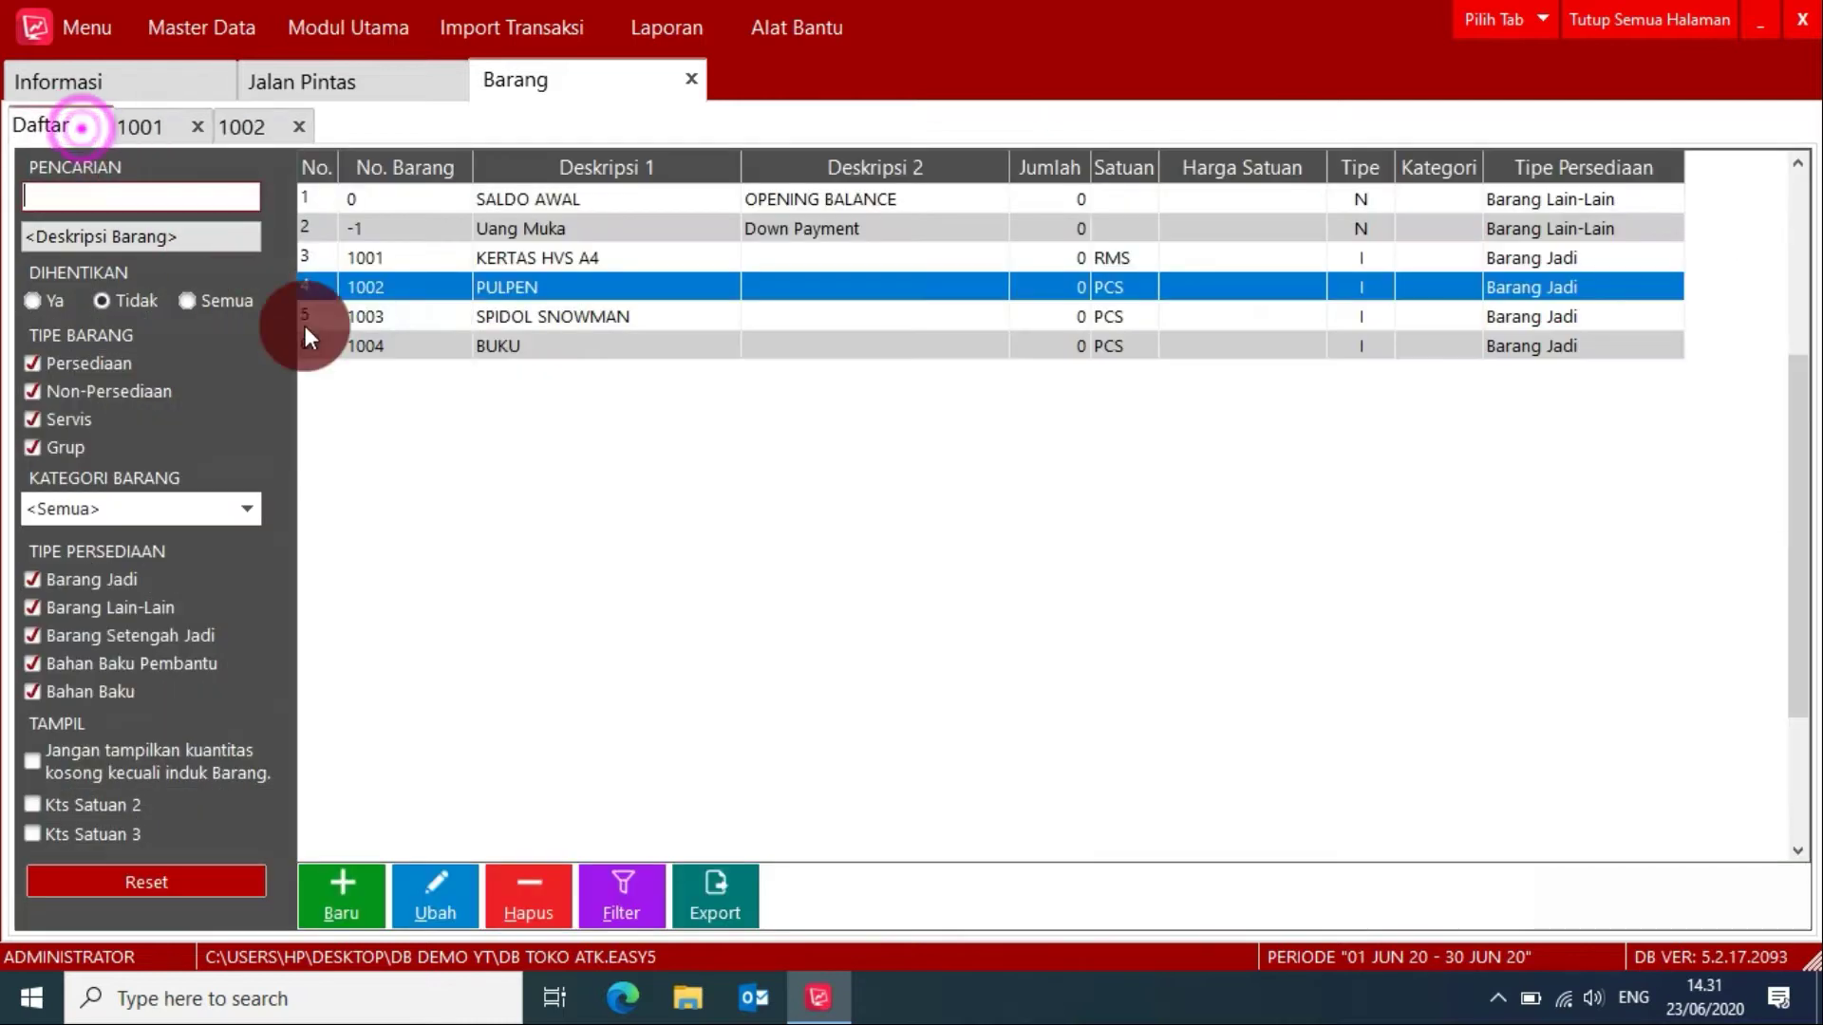
pyautogui.click(534, 316)
pyautogui.click(537, 346)
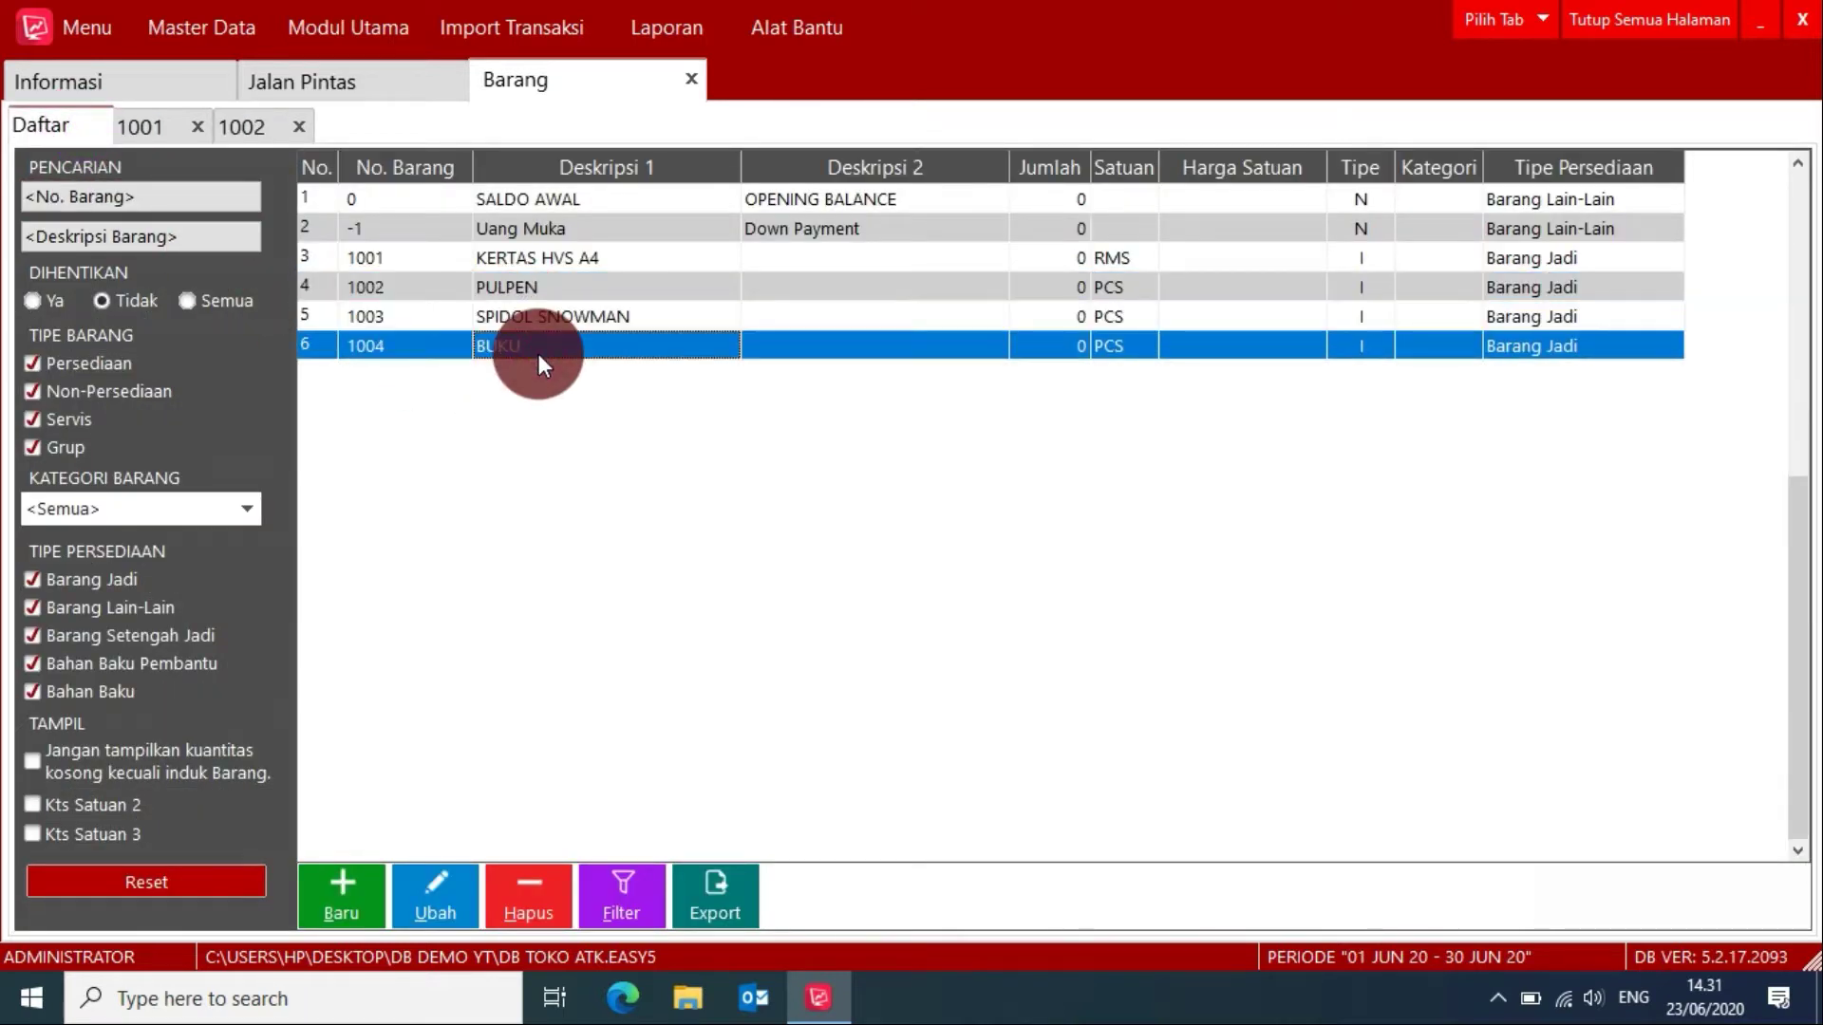
pyautogui.click(1616, 14)
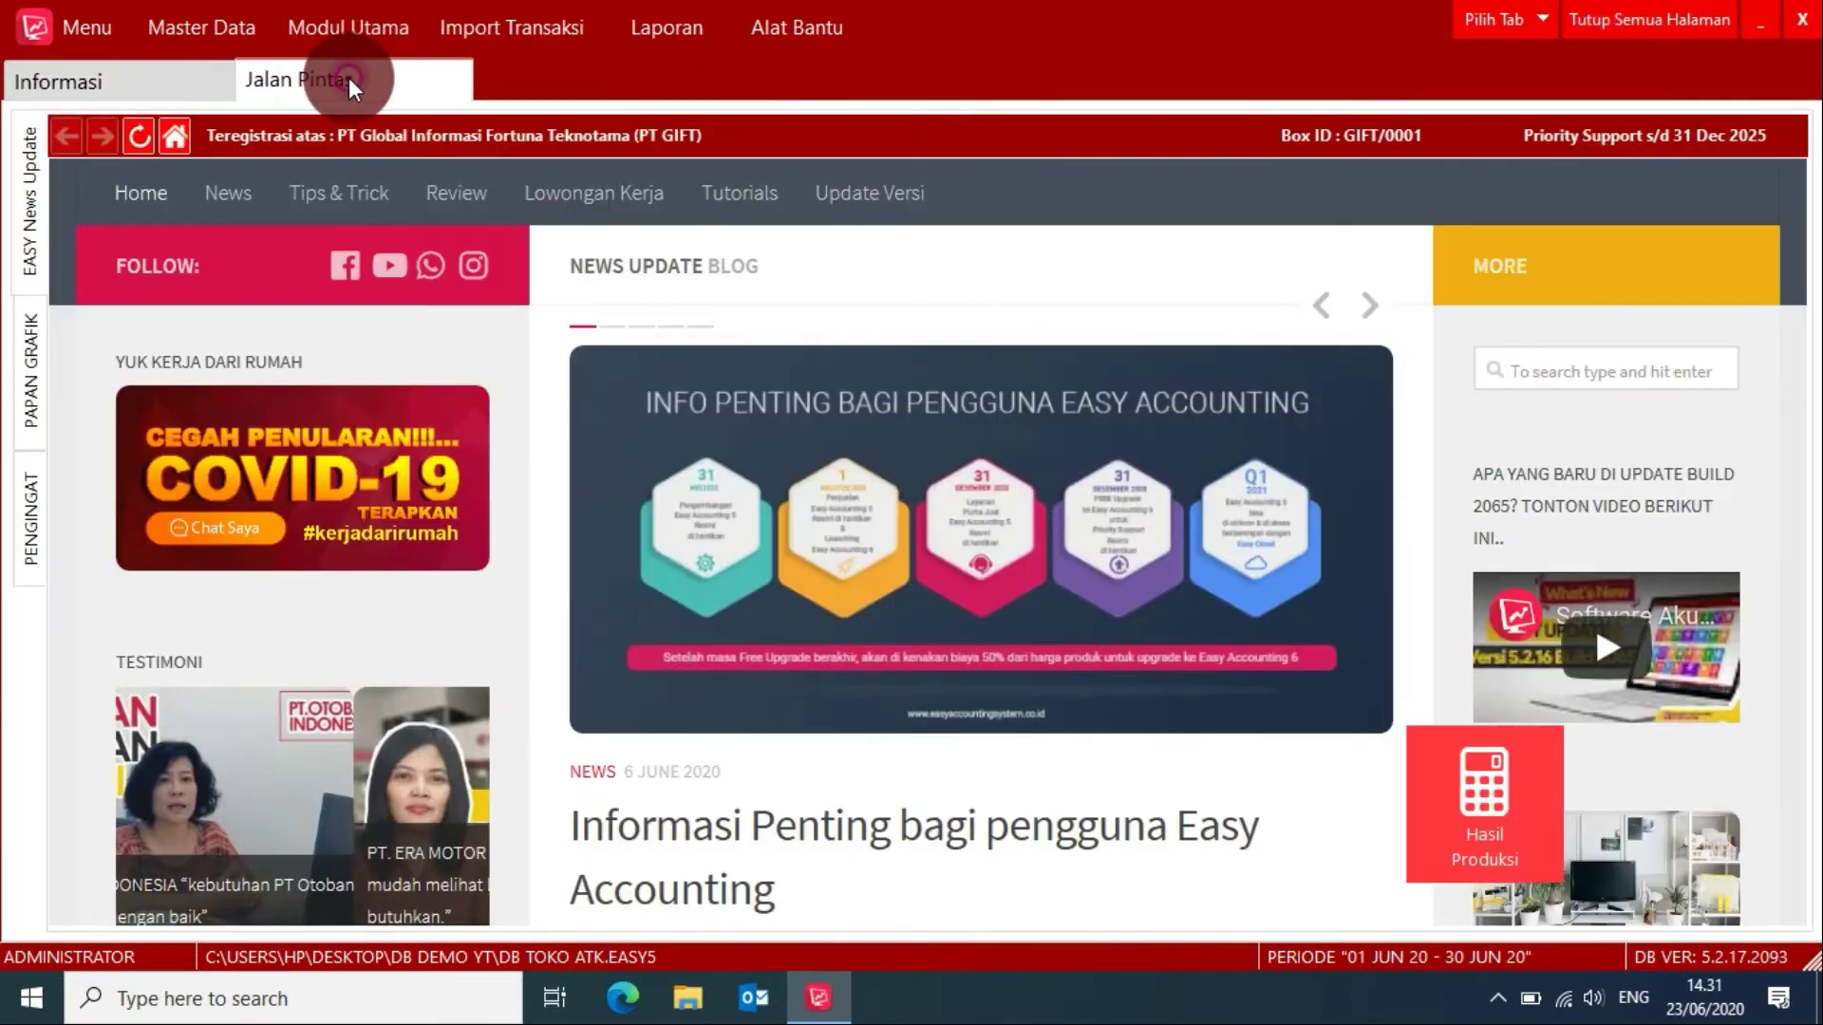
pyautogui.click(349, 76)
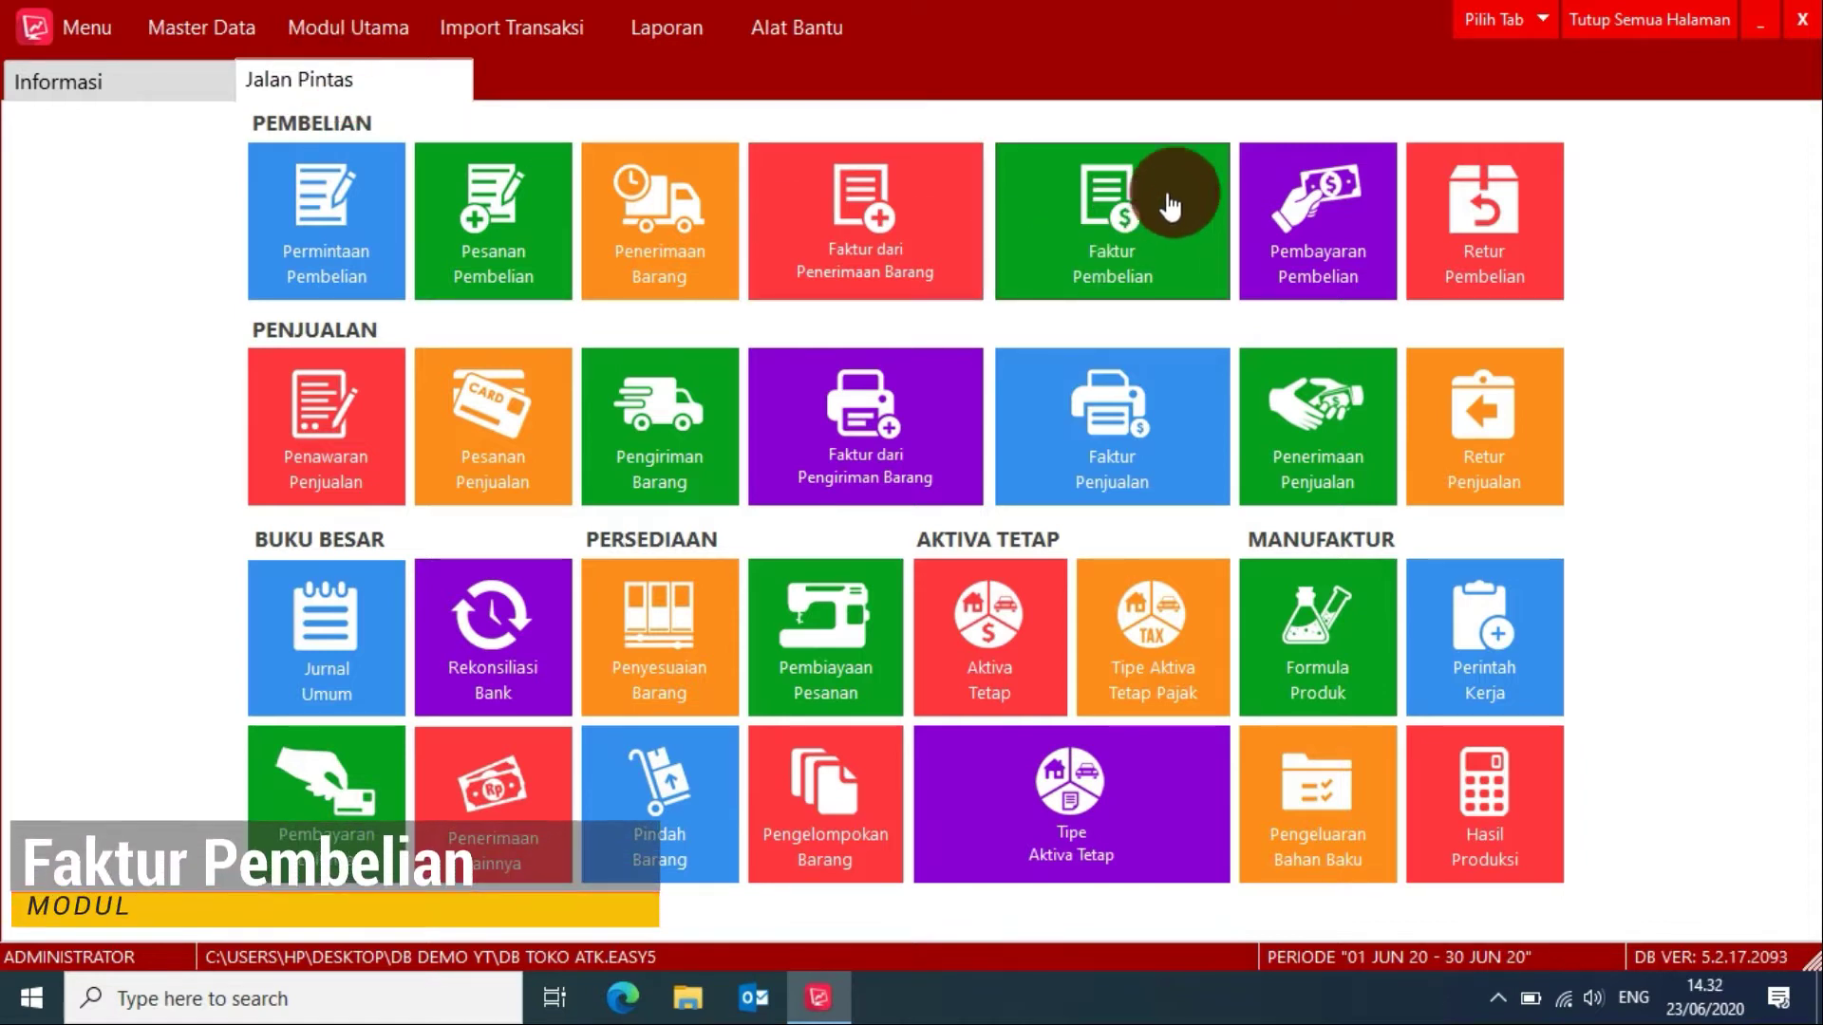
# Step: Start a new Faktur Pembelian and create the new supplier PT ABC for it, with JAKARTA as the address
pyautogui.click(1113, 256)
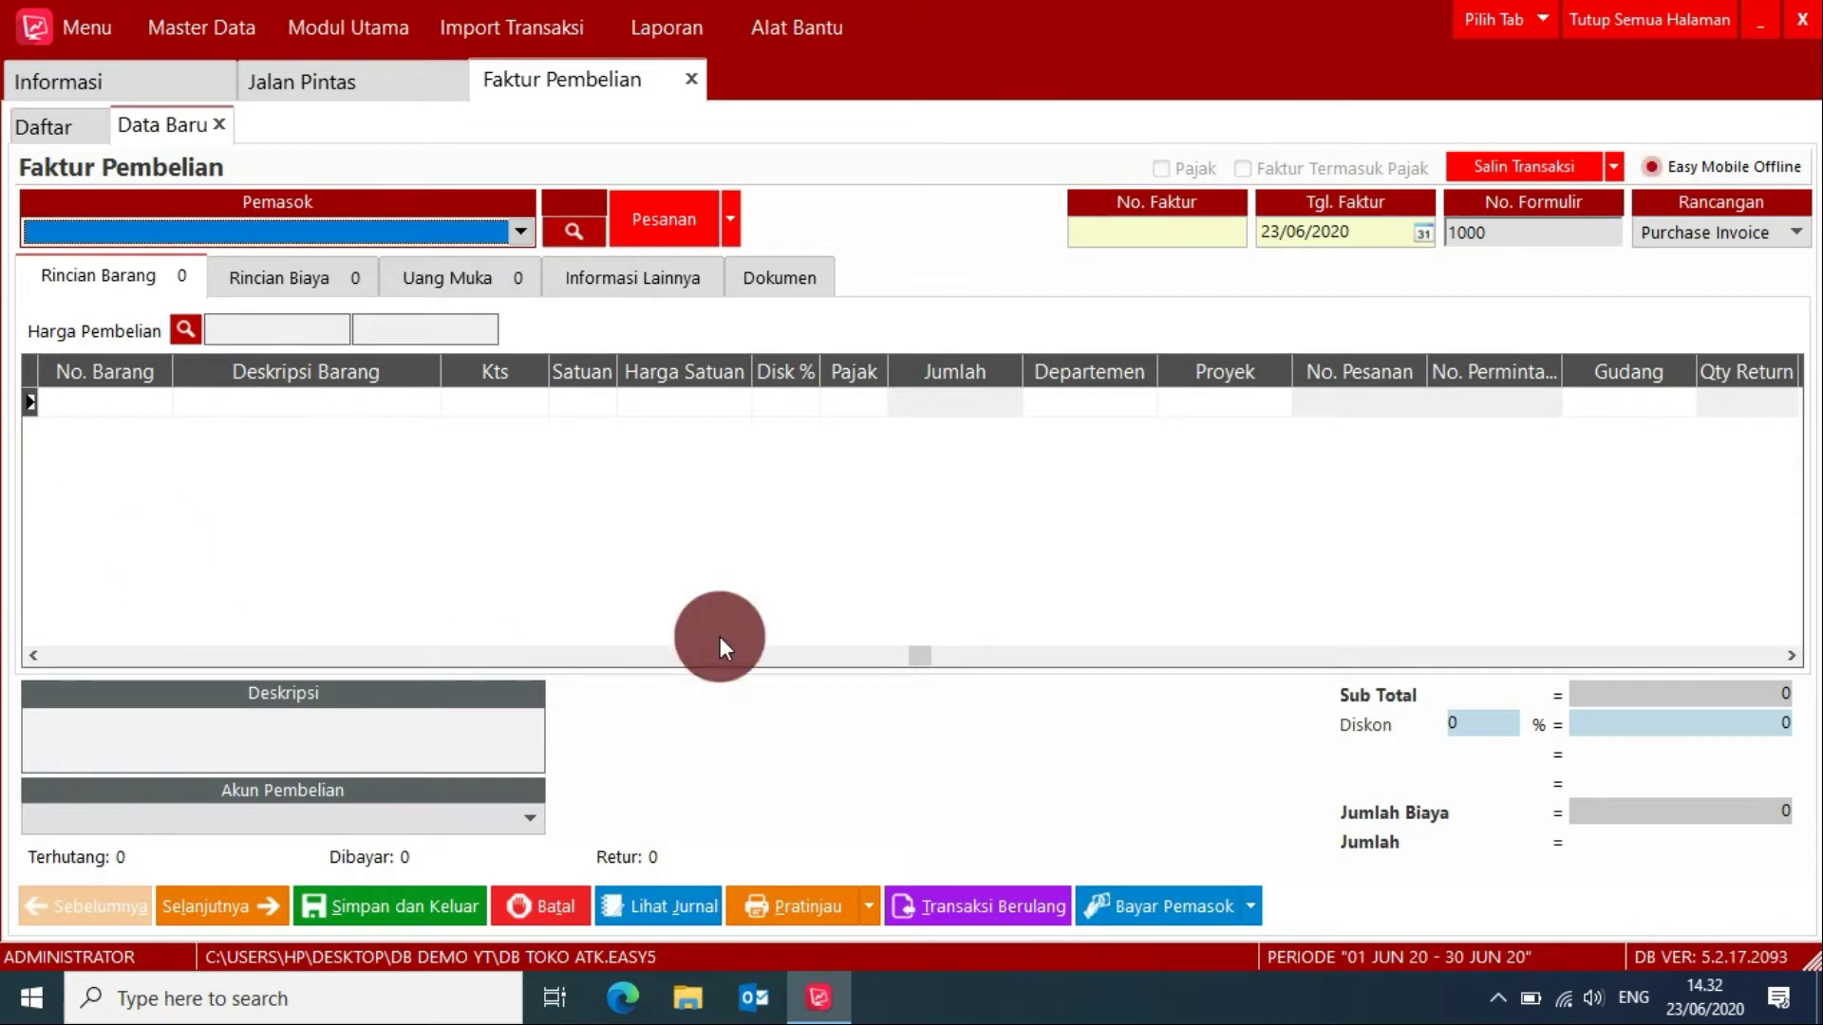
pyautogui.click(495, 229)
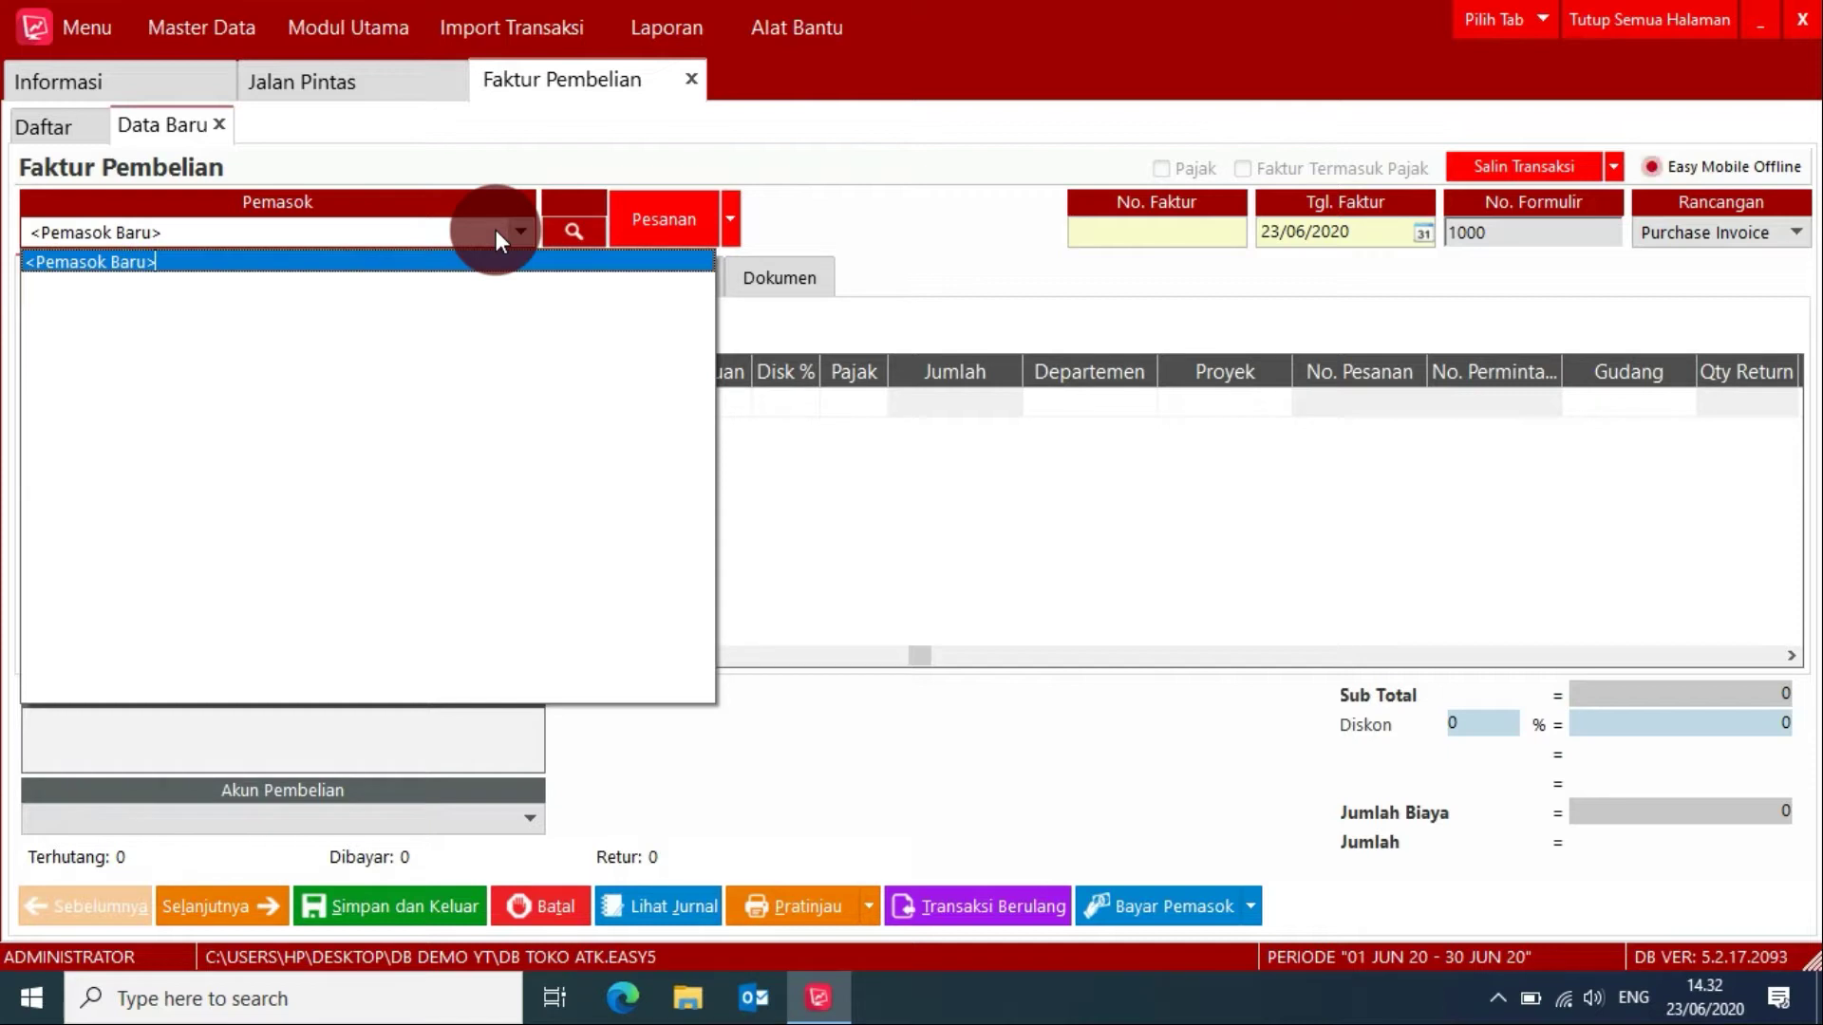
pyautogui.click(361, 262)
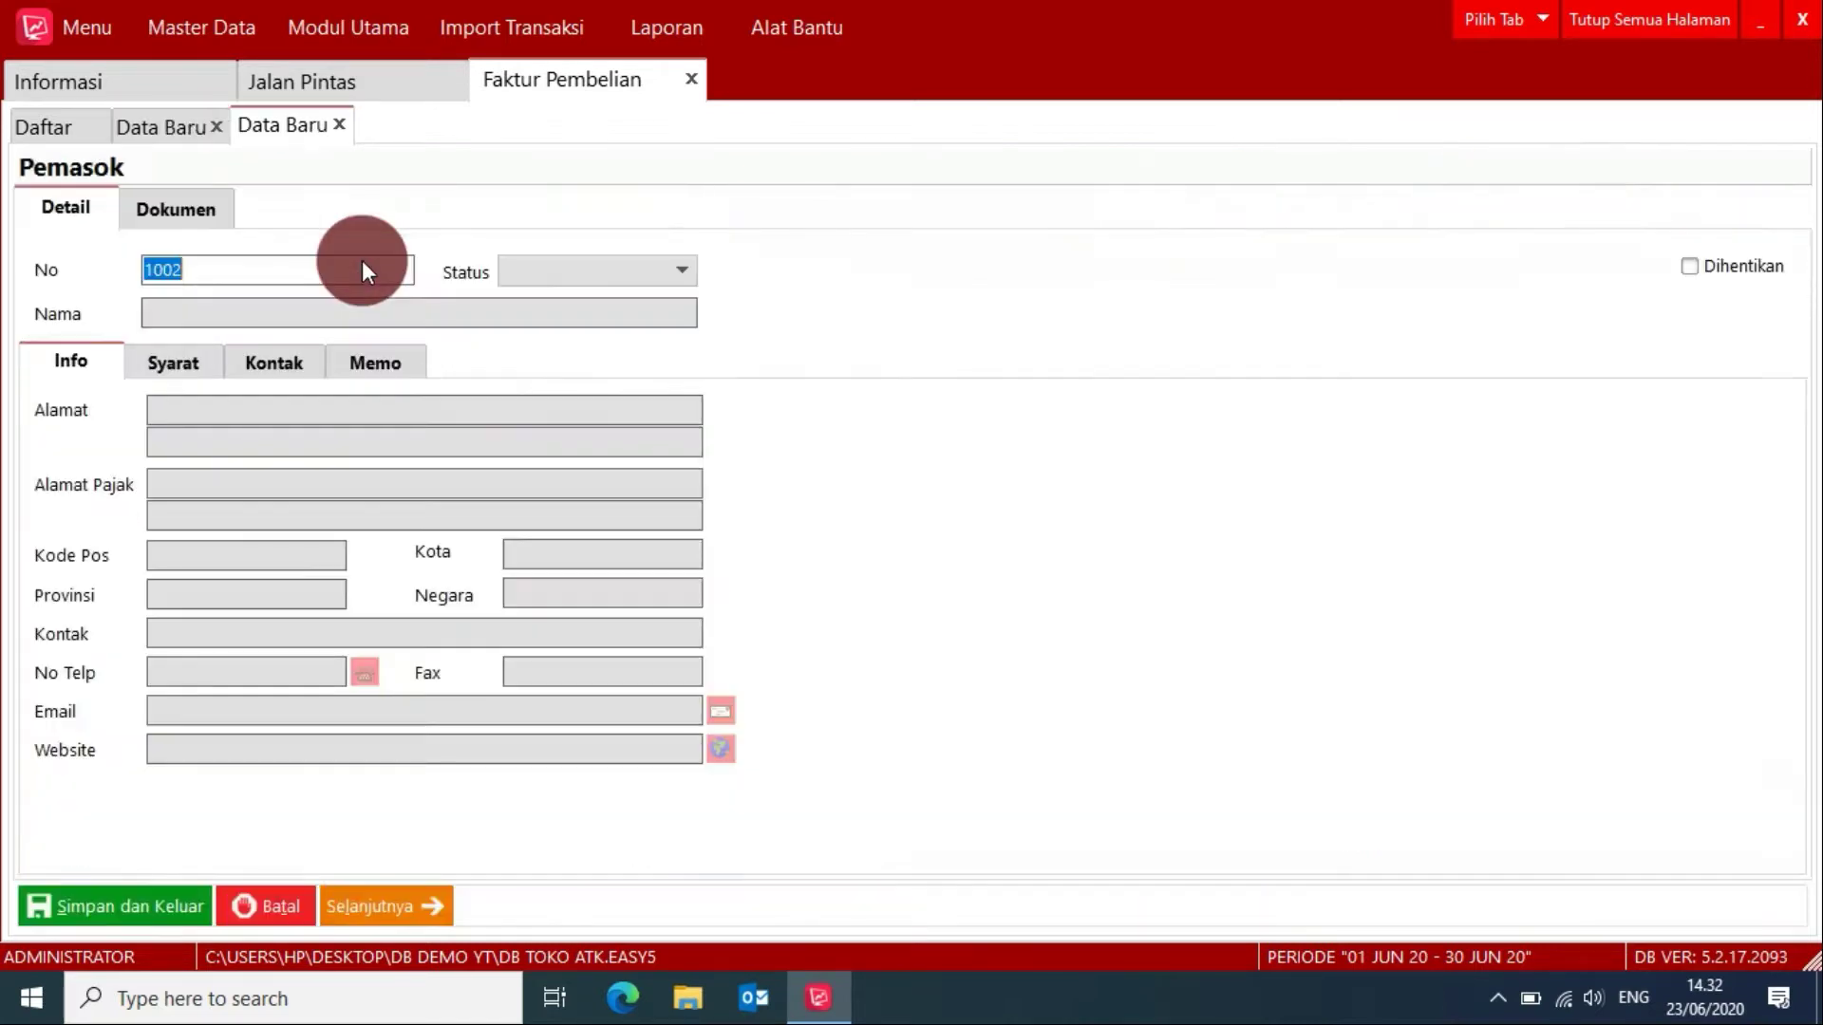
pyautogui.click(375, 312)
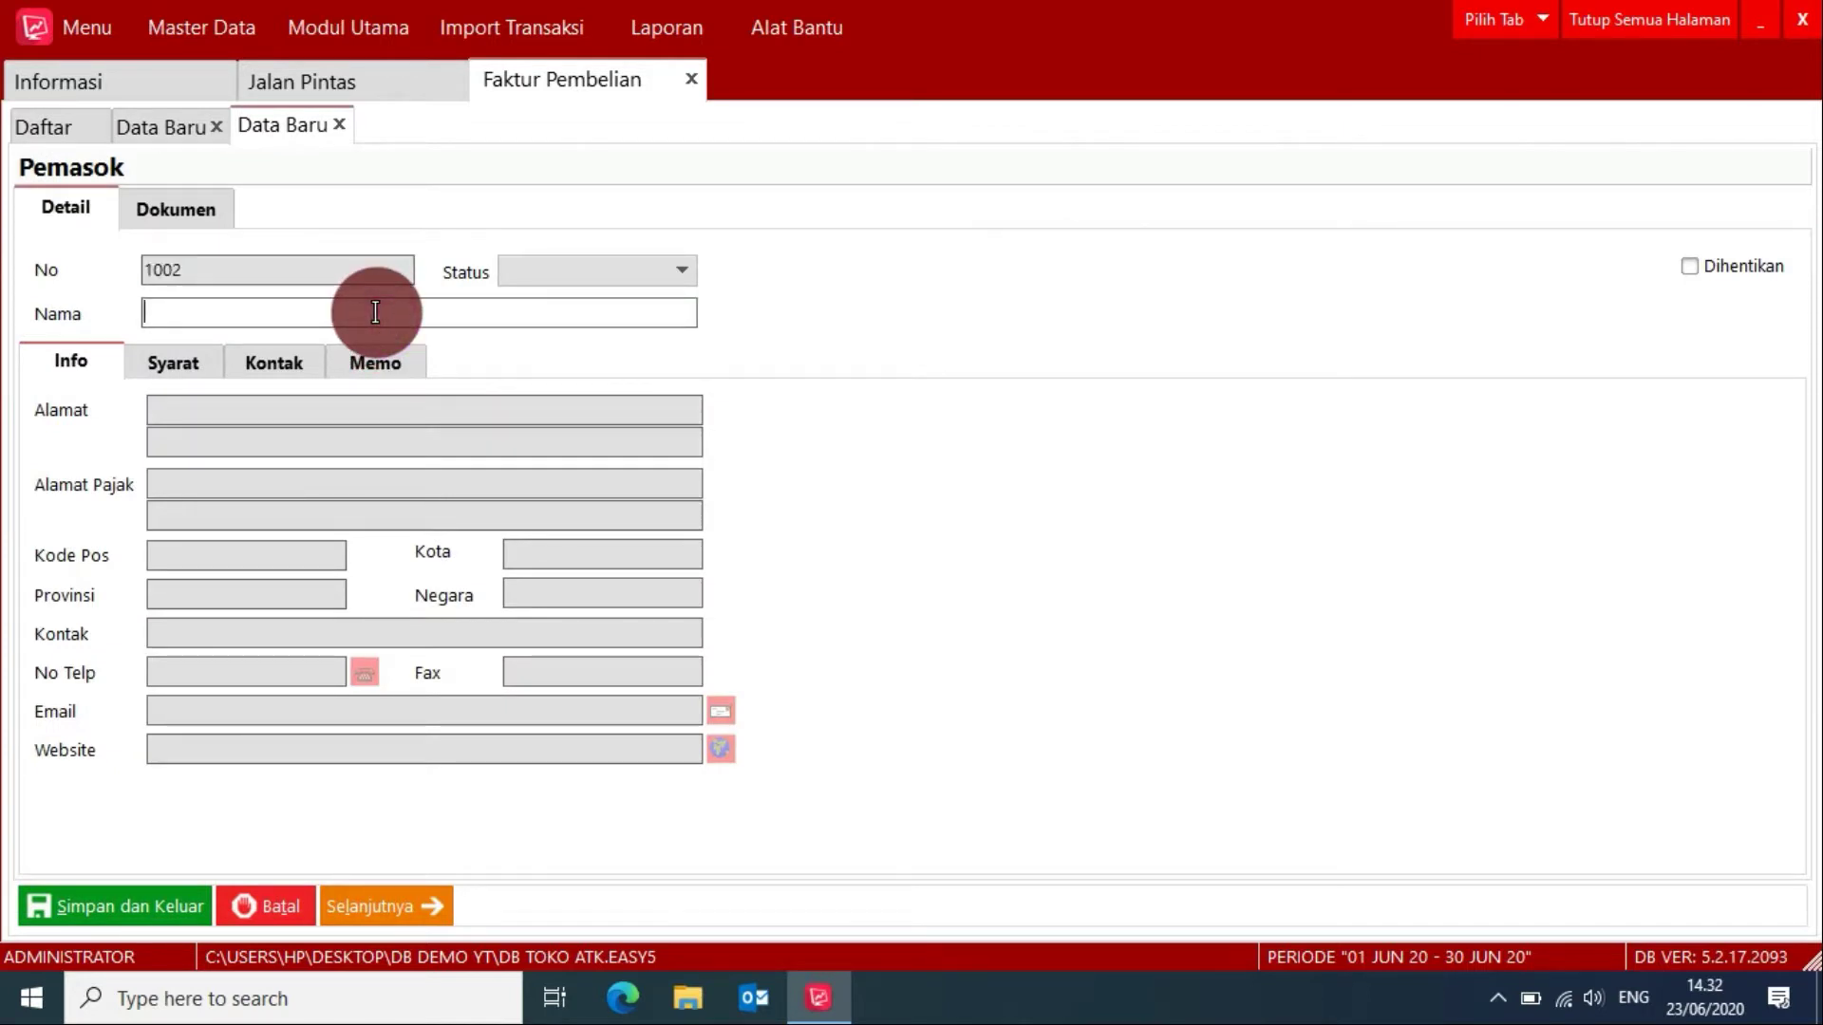
pyautogui.write('PT ABC')
pyautogui.click(381, 406)
pyautogui.write('JAKARTA')
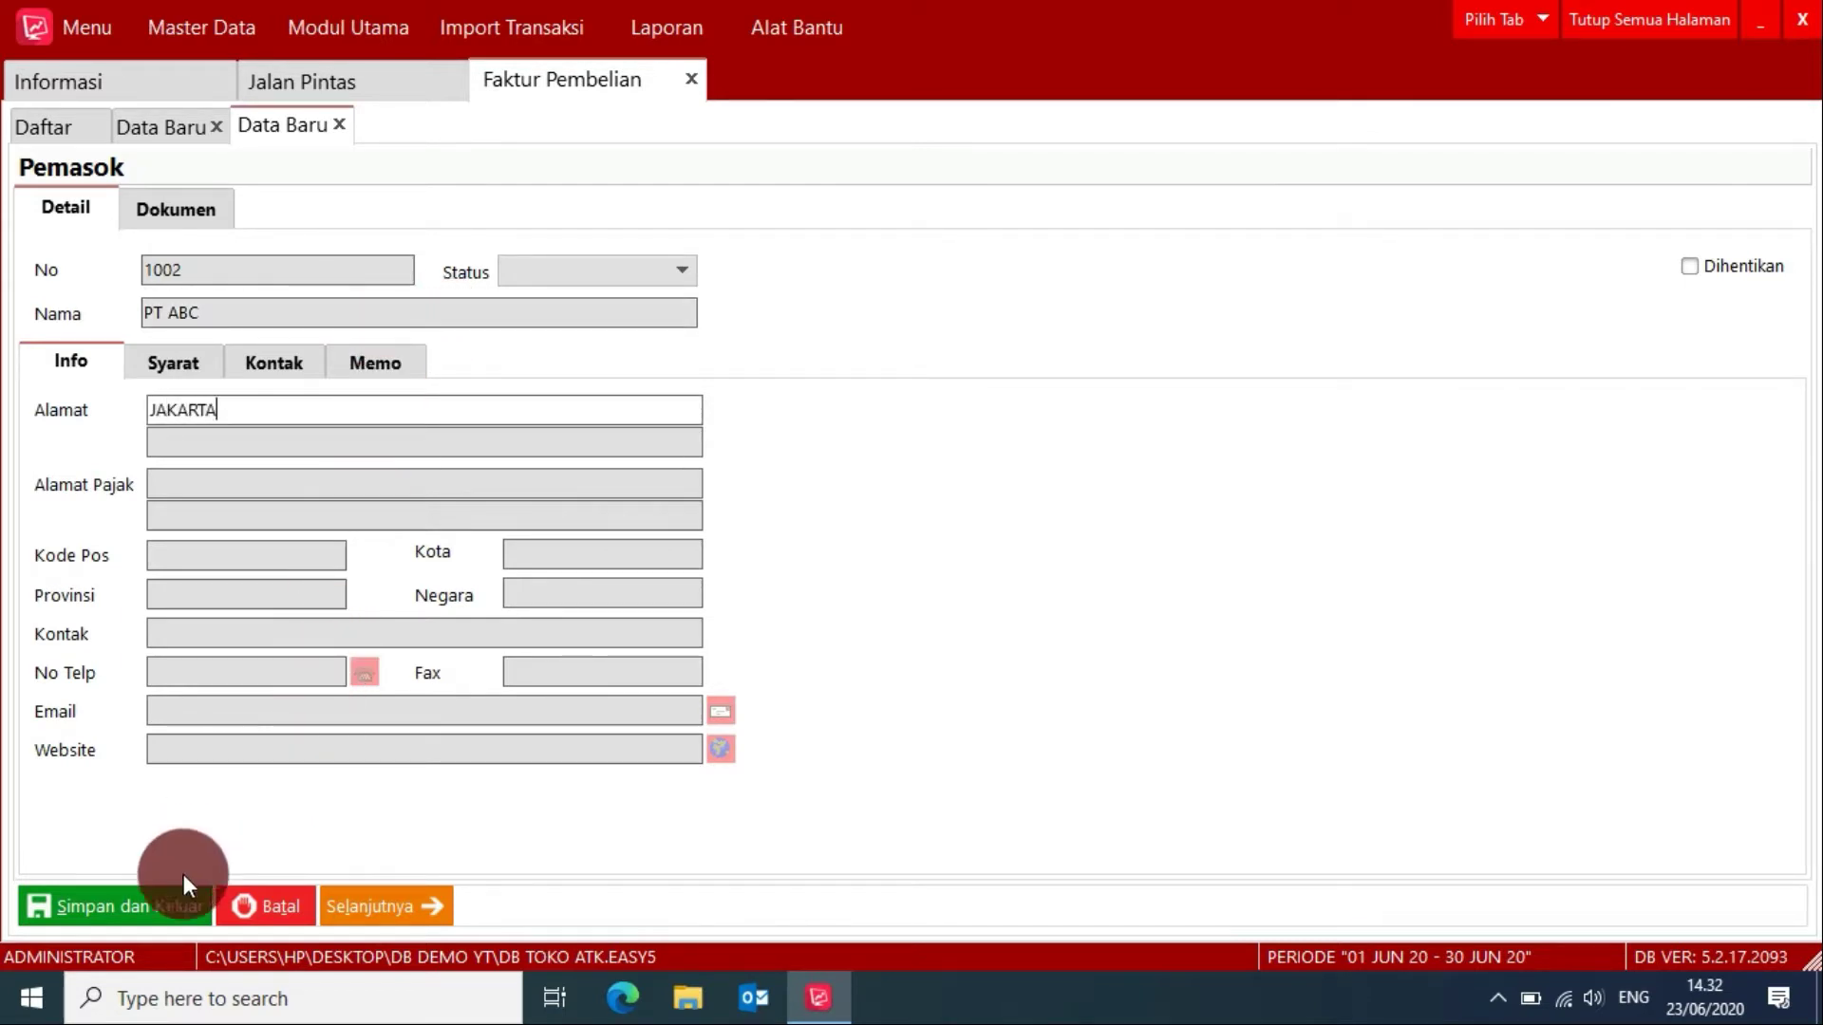
pyautogui.click(190, 904)
# Step: Set the purchase invoice number to INV2222 and add KERTAS HVS A4 as the first item
pyautogui.click(166, 126)
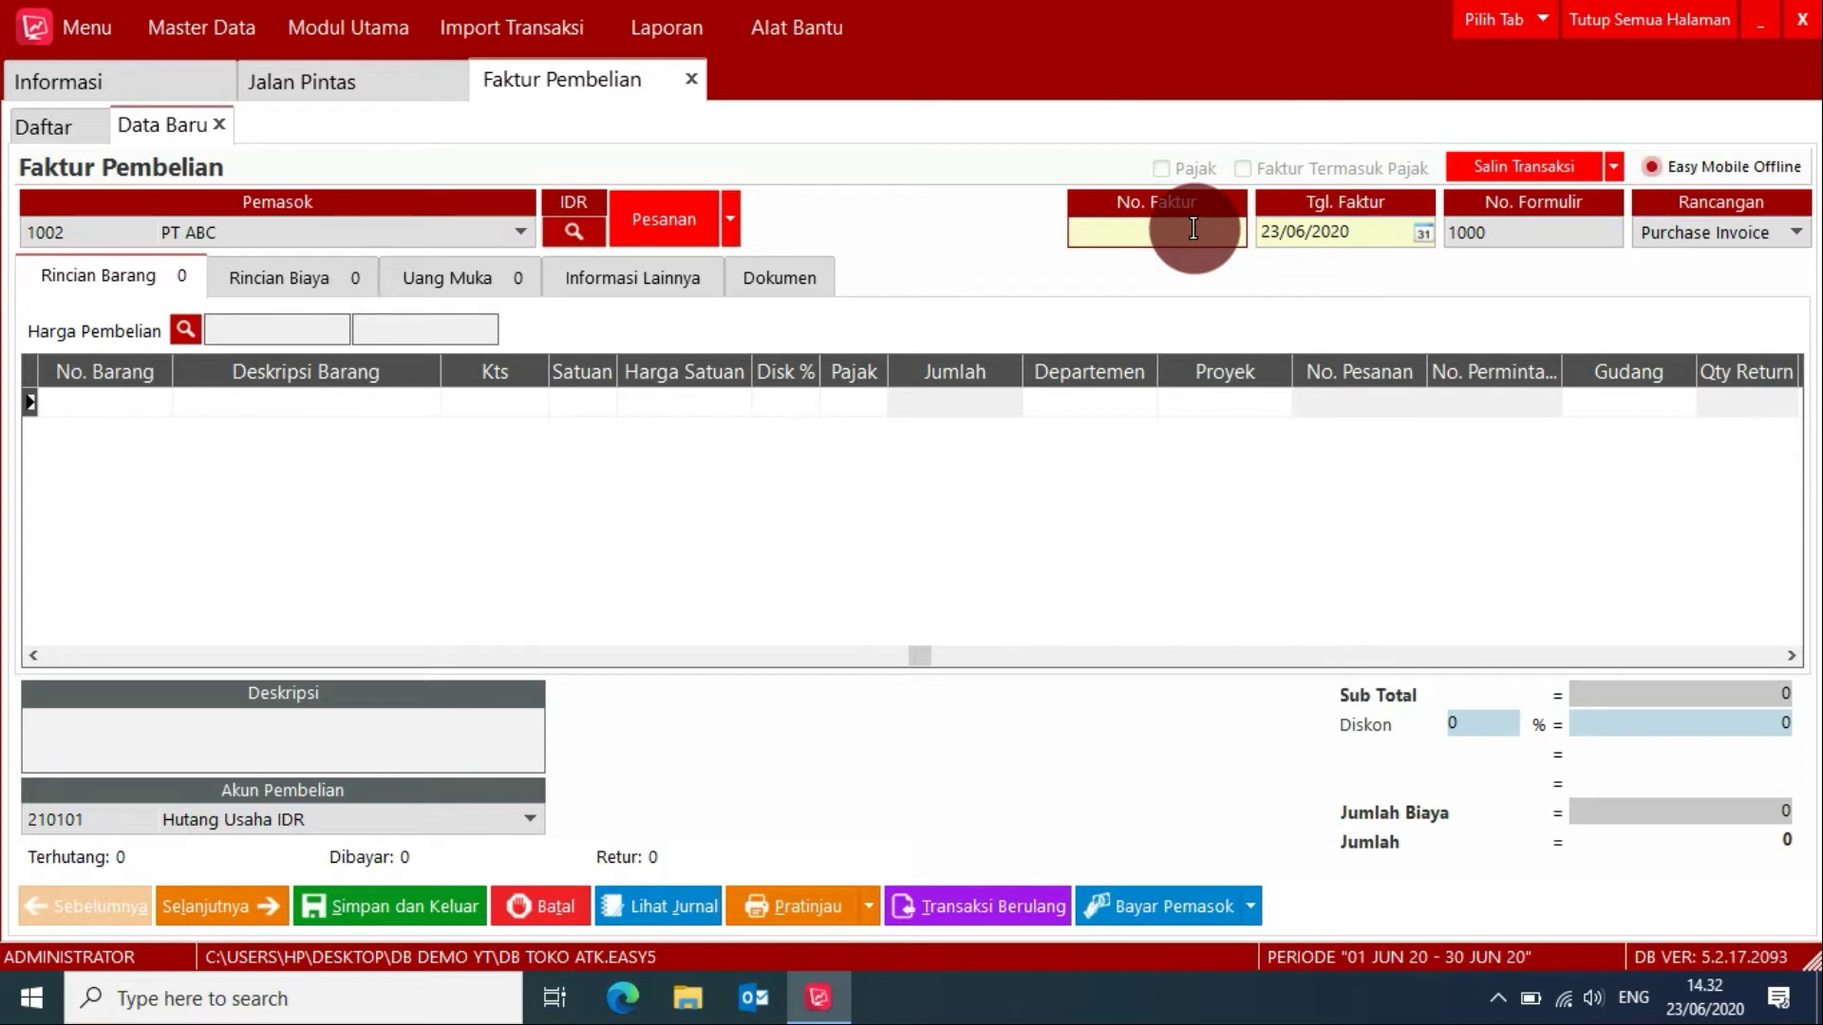
pyautogui.write('INV2222')
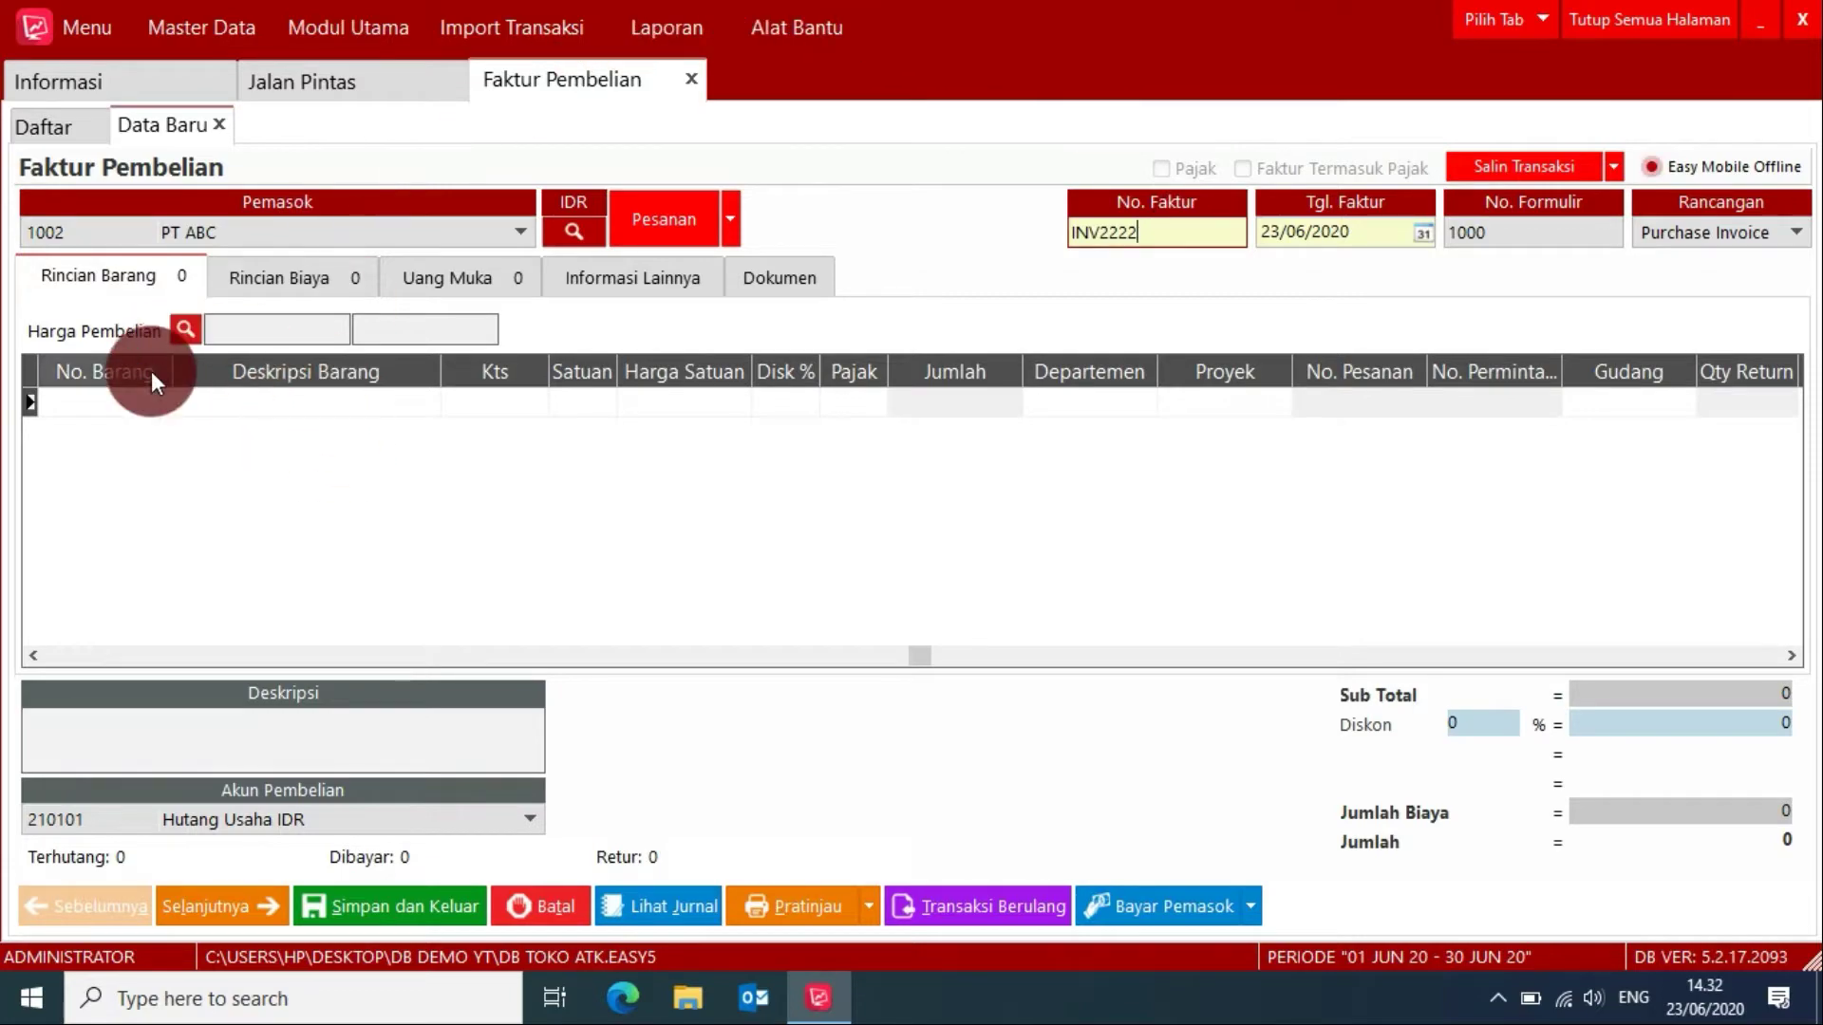
pyautogui.click(139, 401)
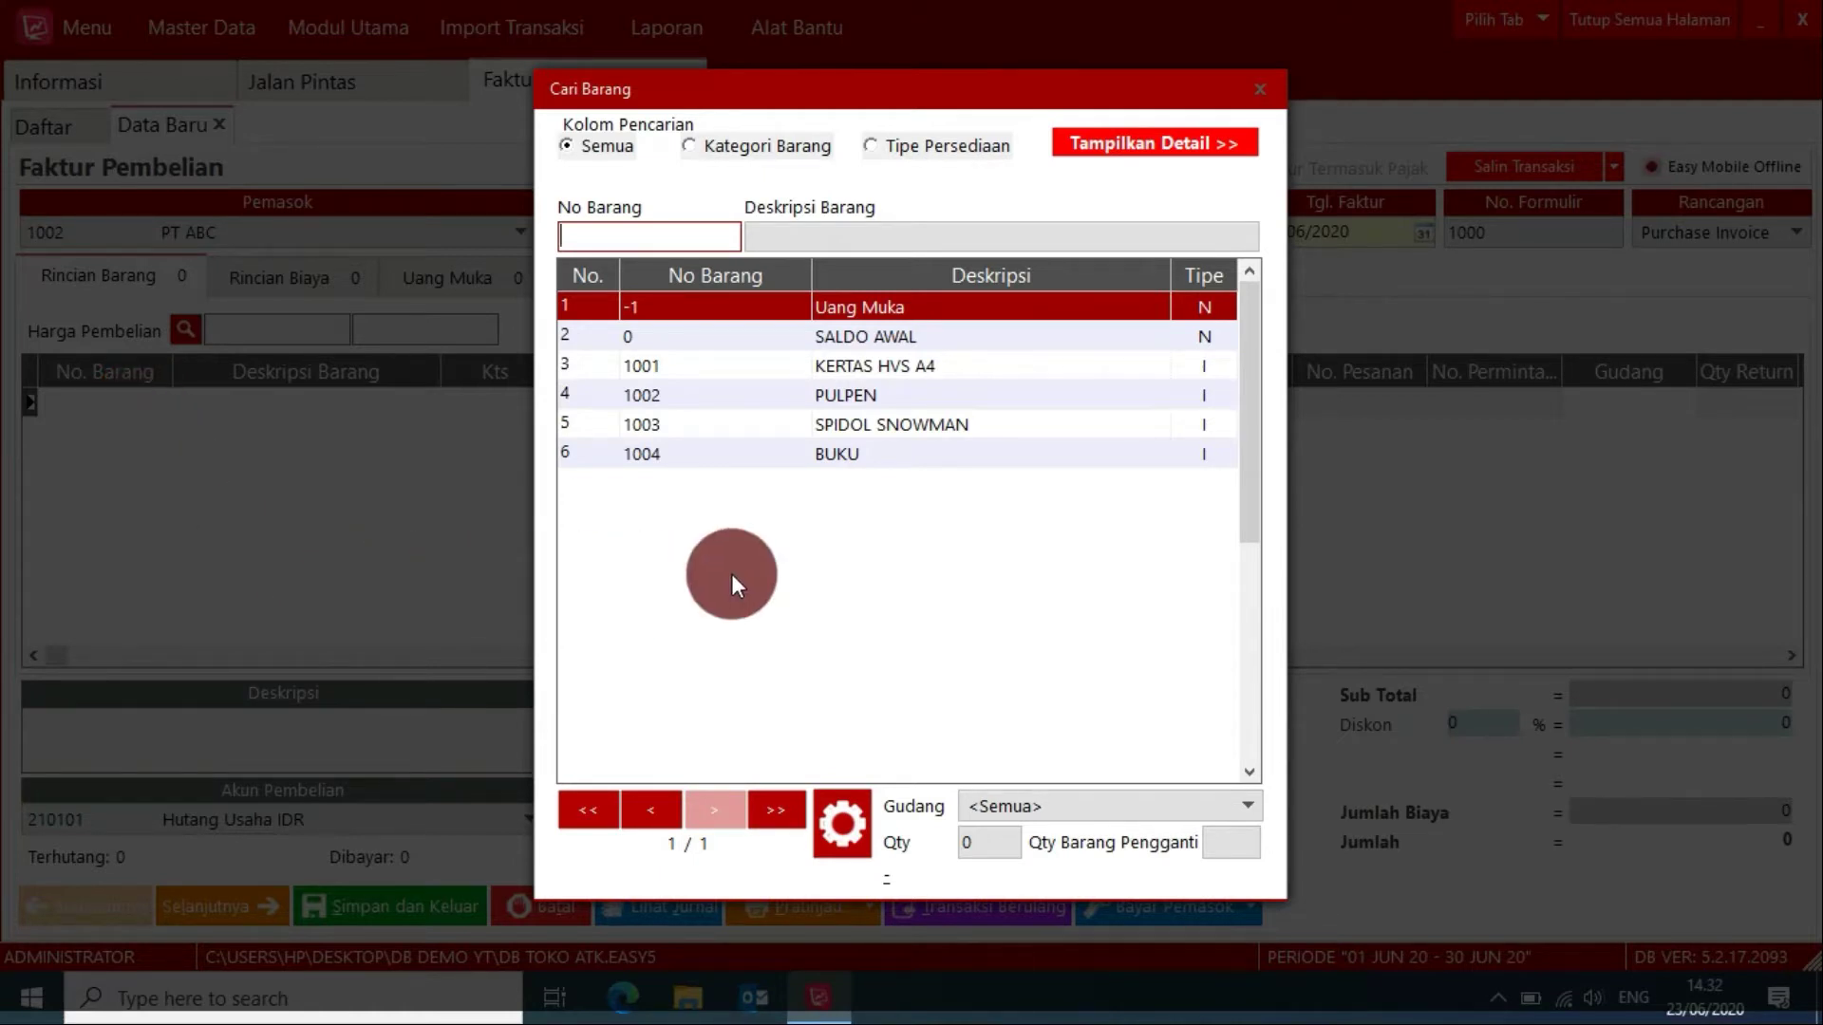
pyautogui.doubleClick(910, 367)
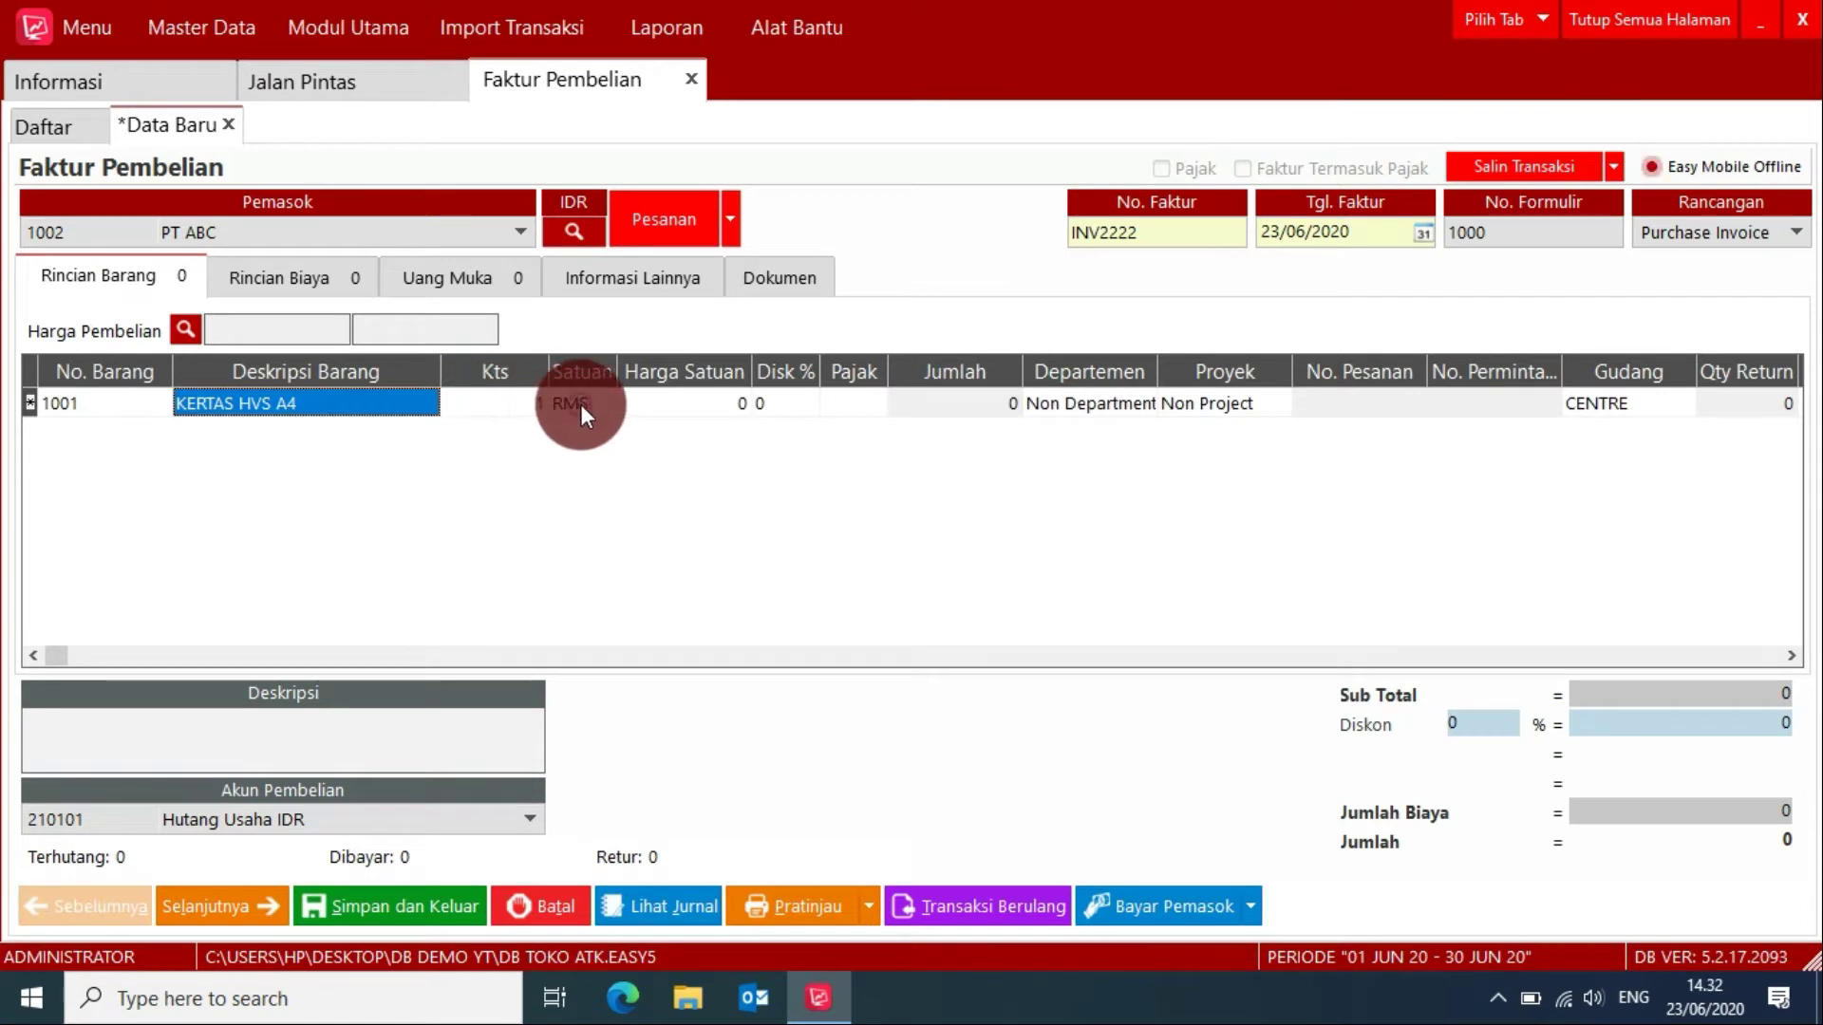
# Step: Set the KERTAS HVS A4 line to unit BOX, quantity 5 and unit price 200,000
pyautogui.click(580, 405)
pyautogui.click(605, 402)
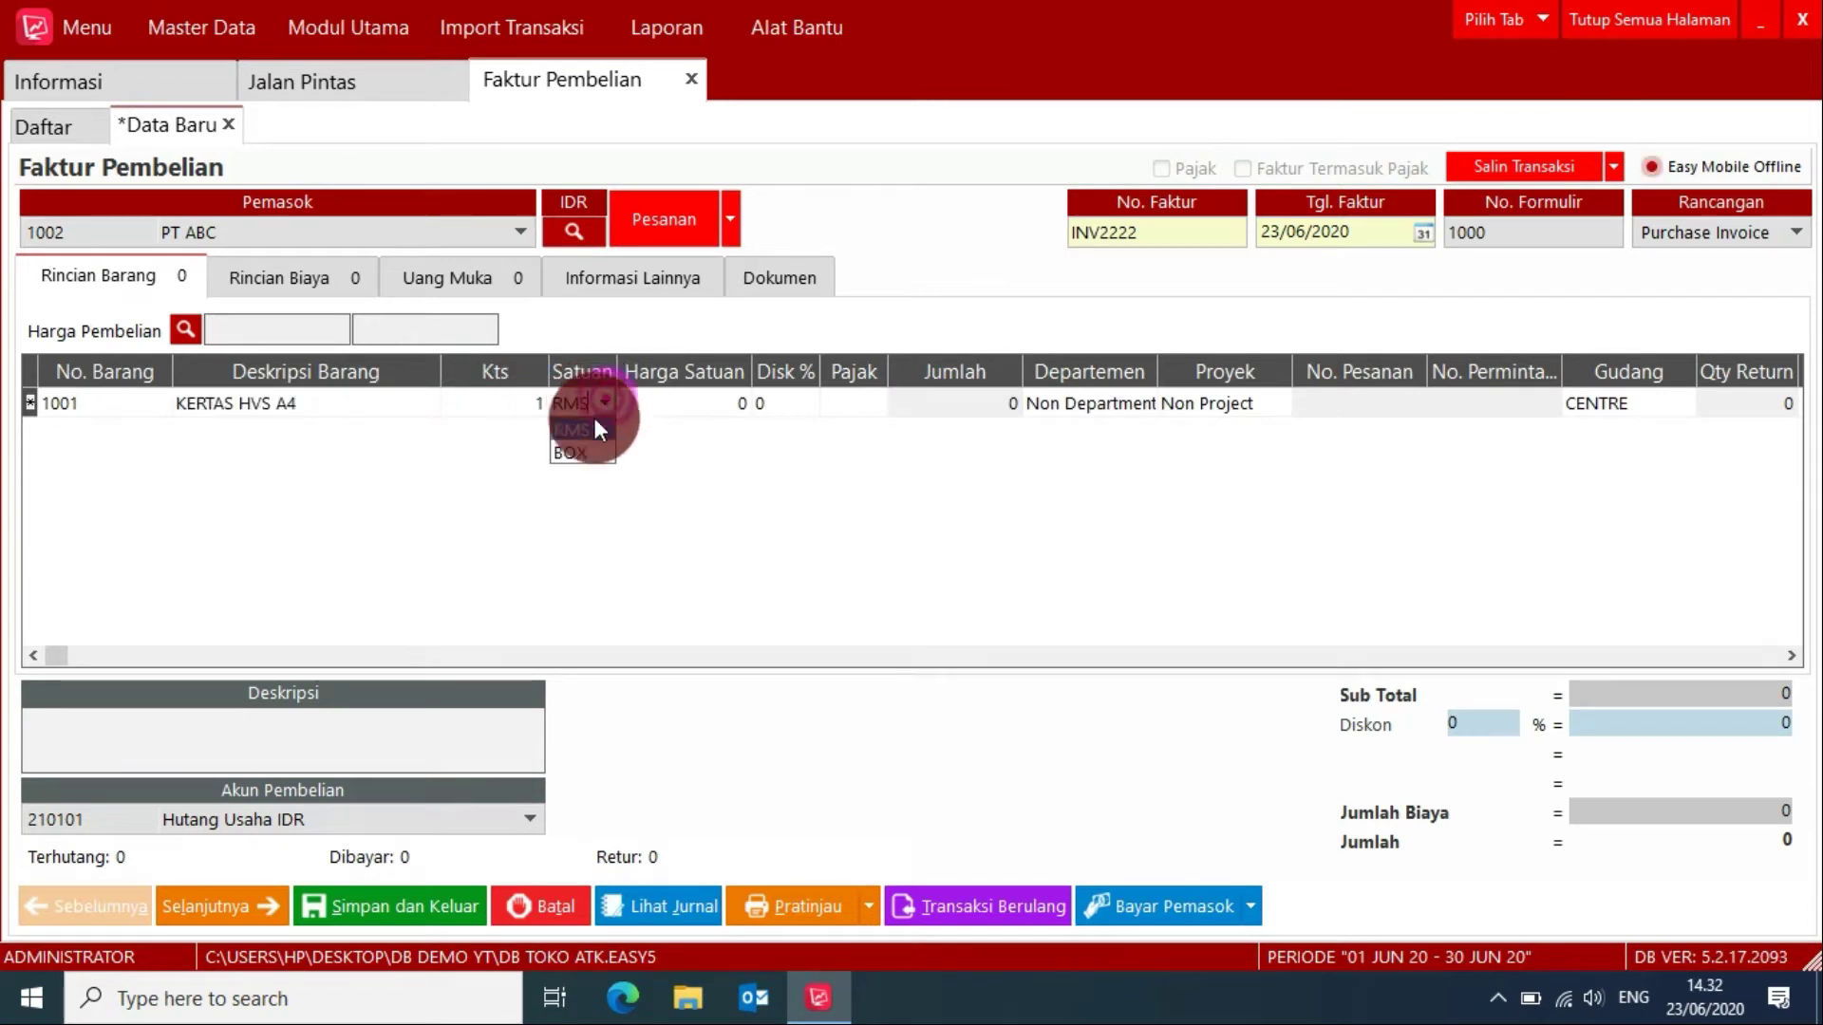
pyautogui.click(589, 449)
pyautogui.click(507, 405)
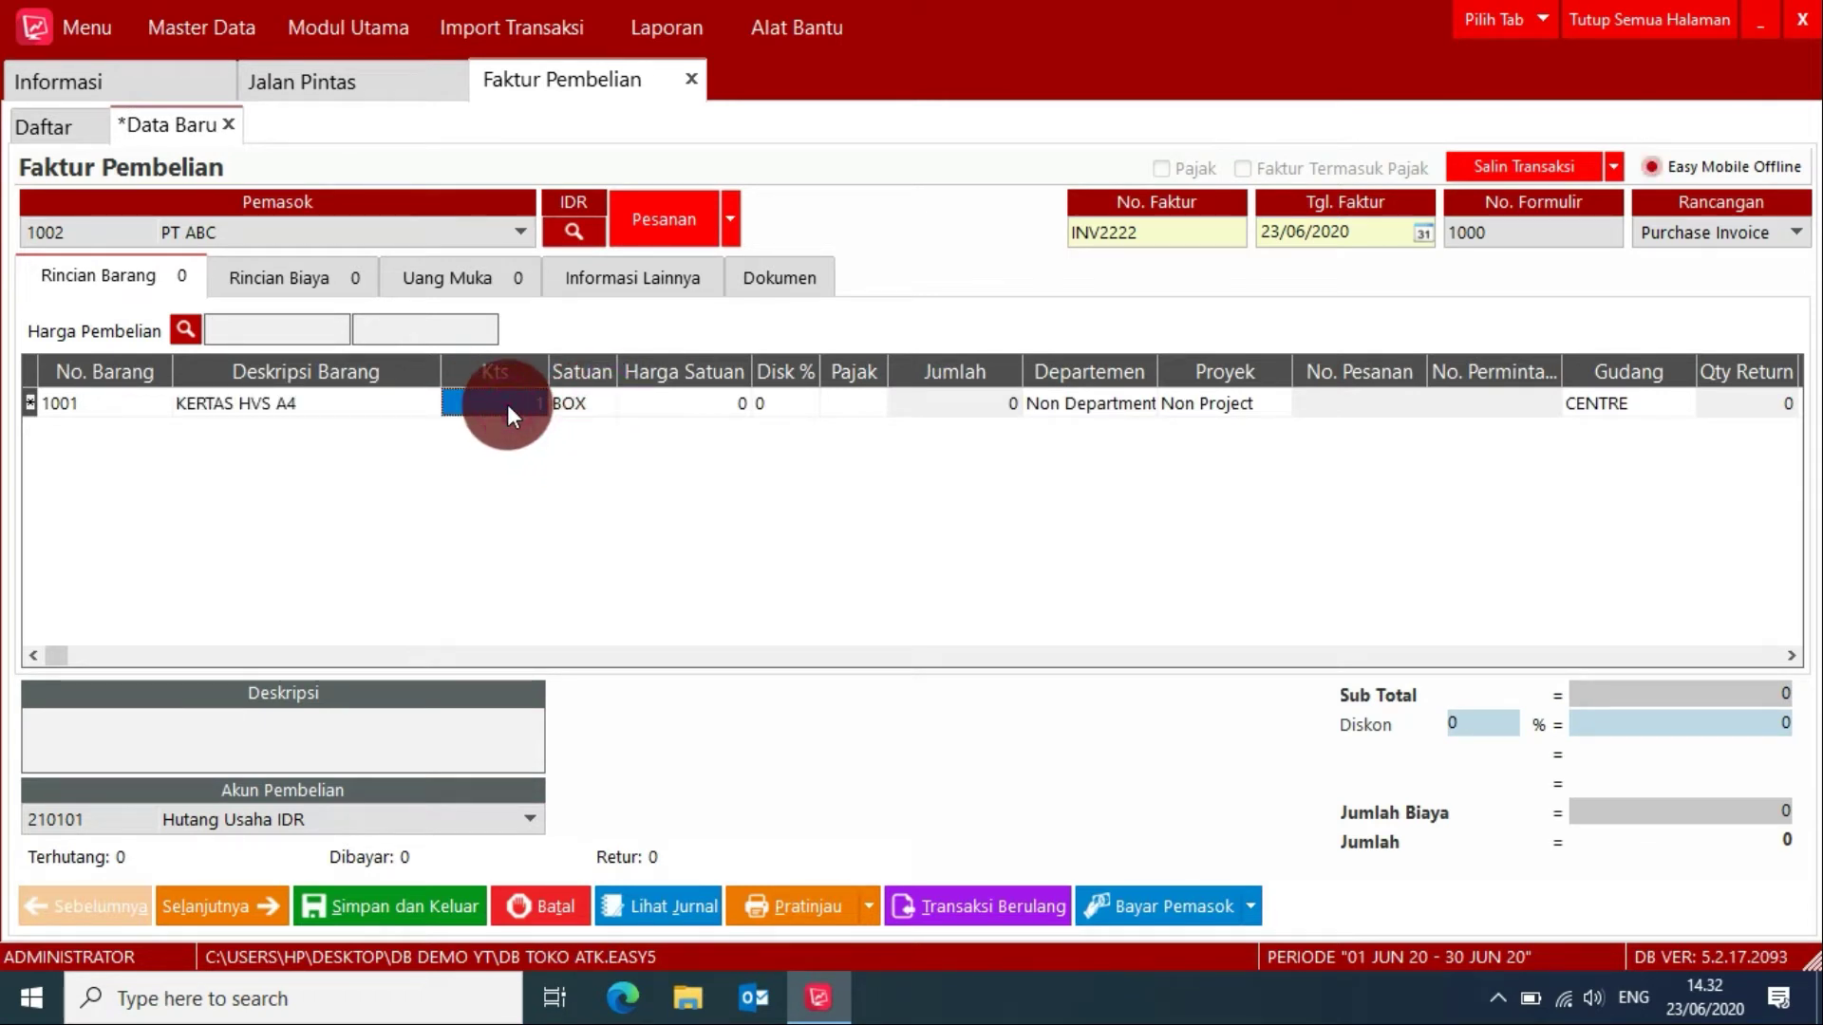
pyautogui.write('5')
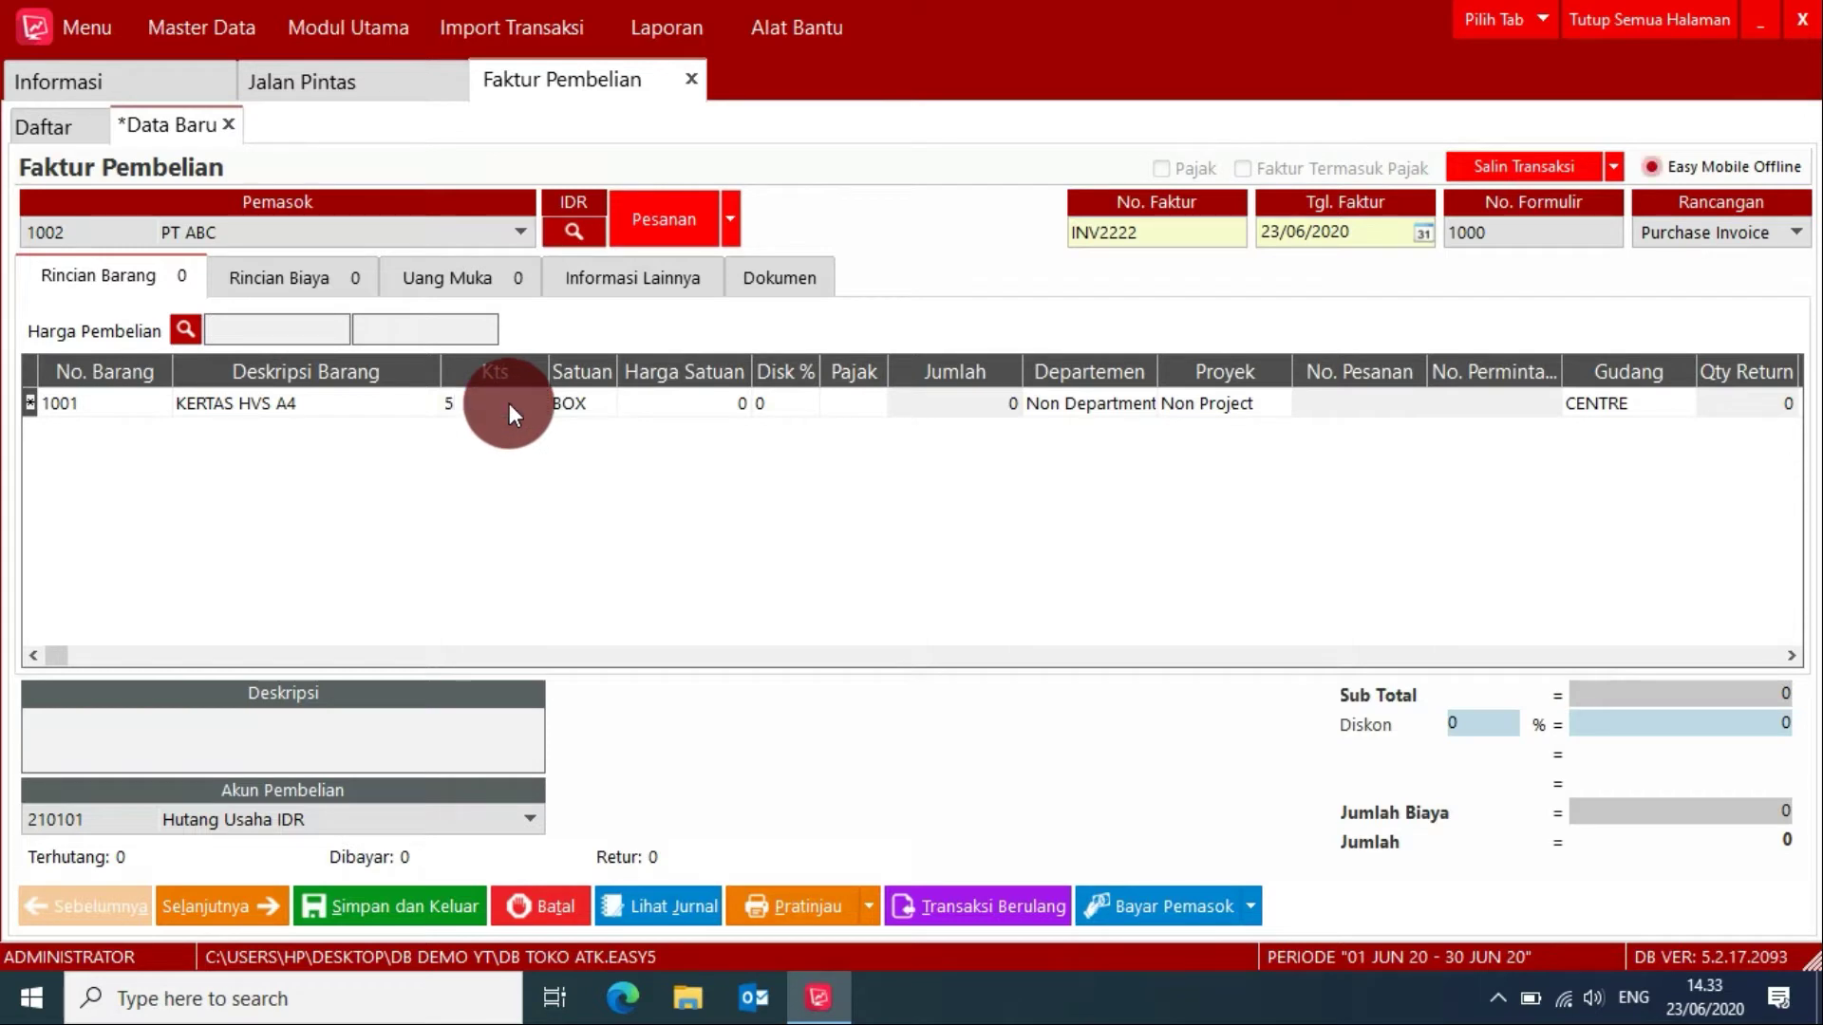
pyautogui.click(681, 405)
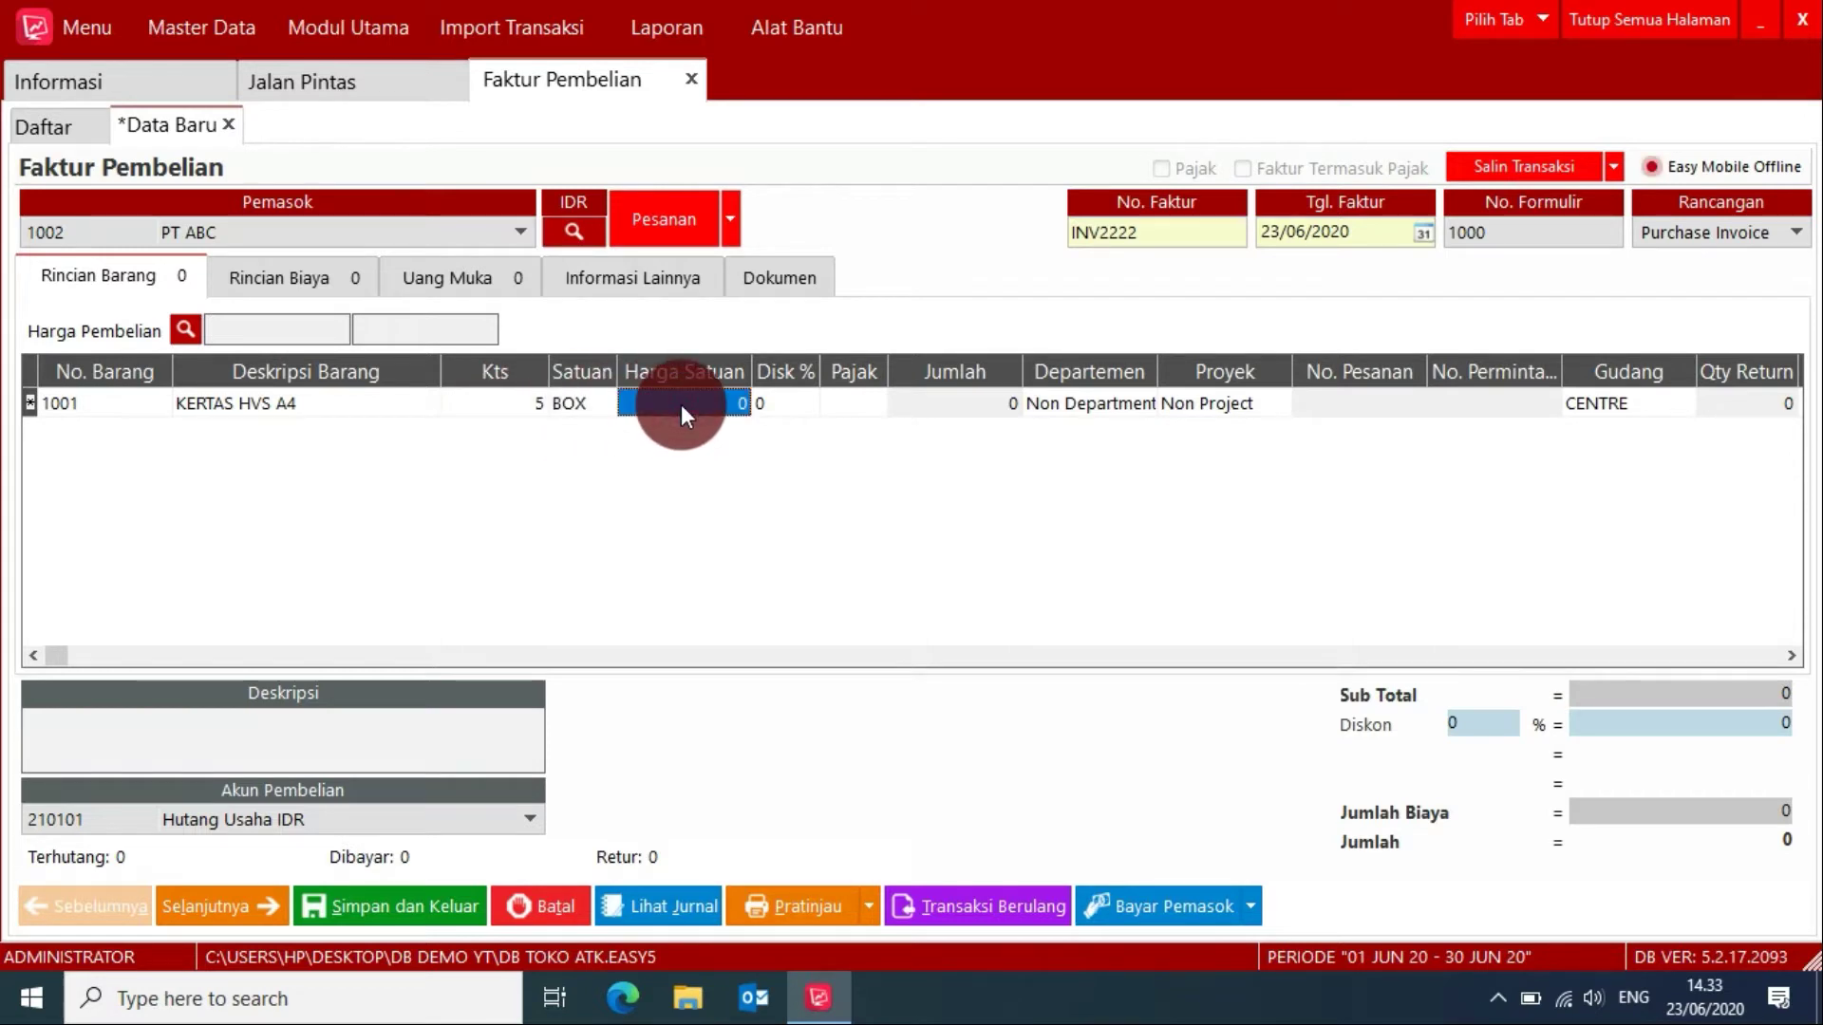
pyautogui.write('200')
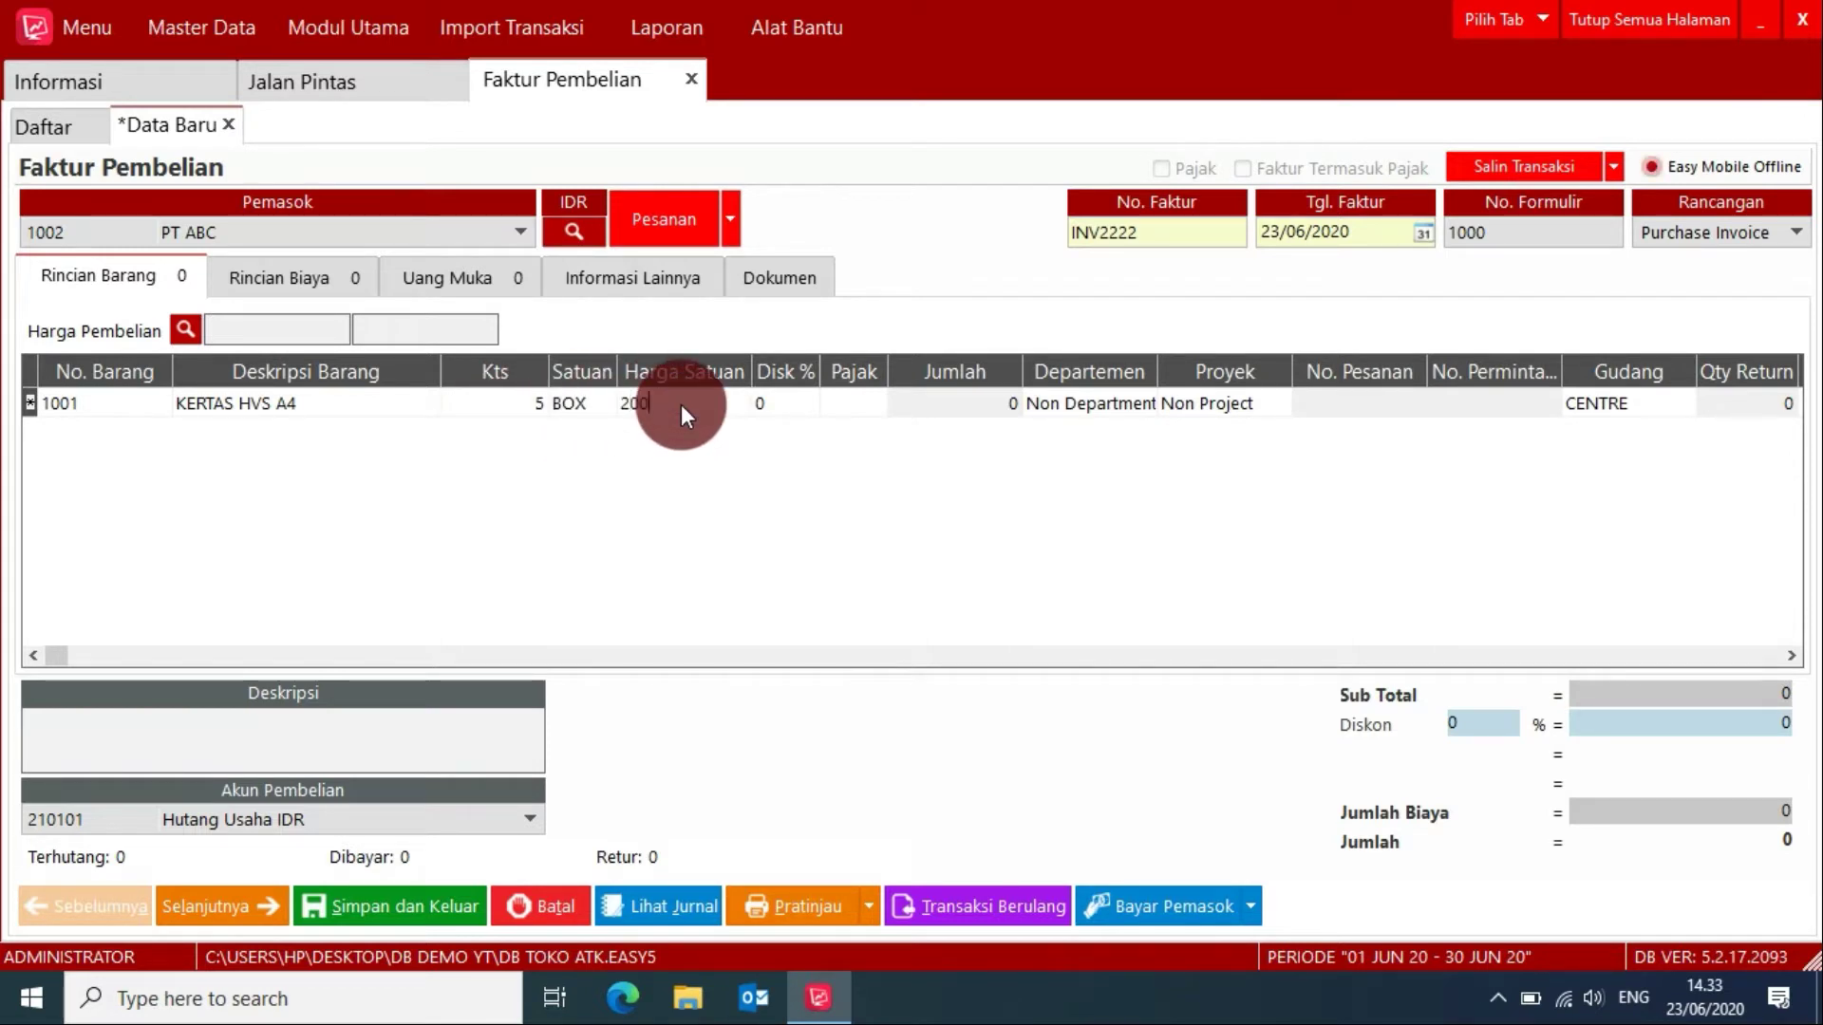
pyautogui.write('000')
pyautogui.press('Return')
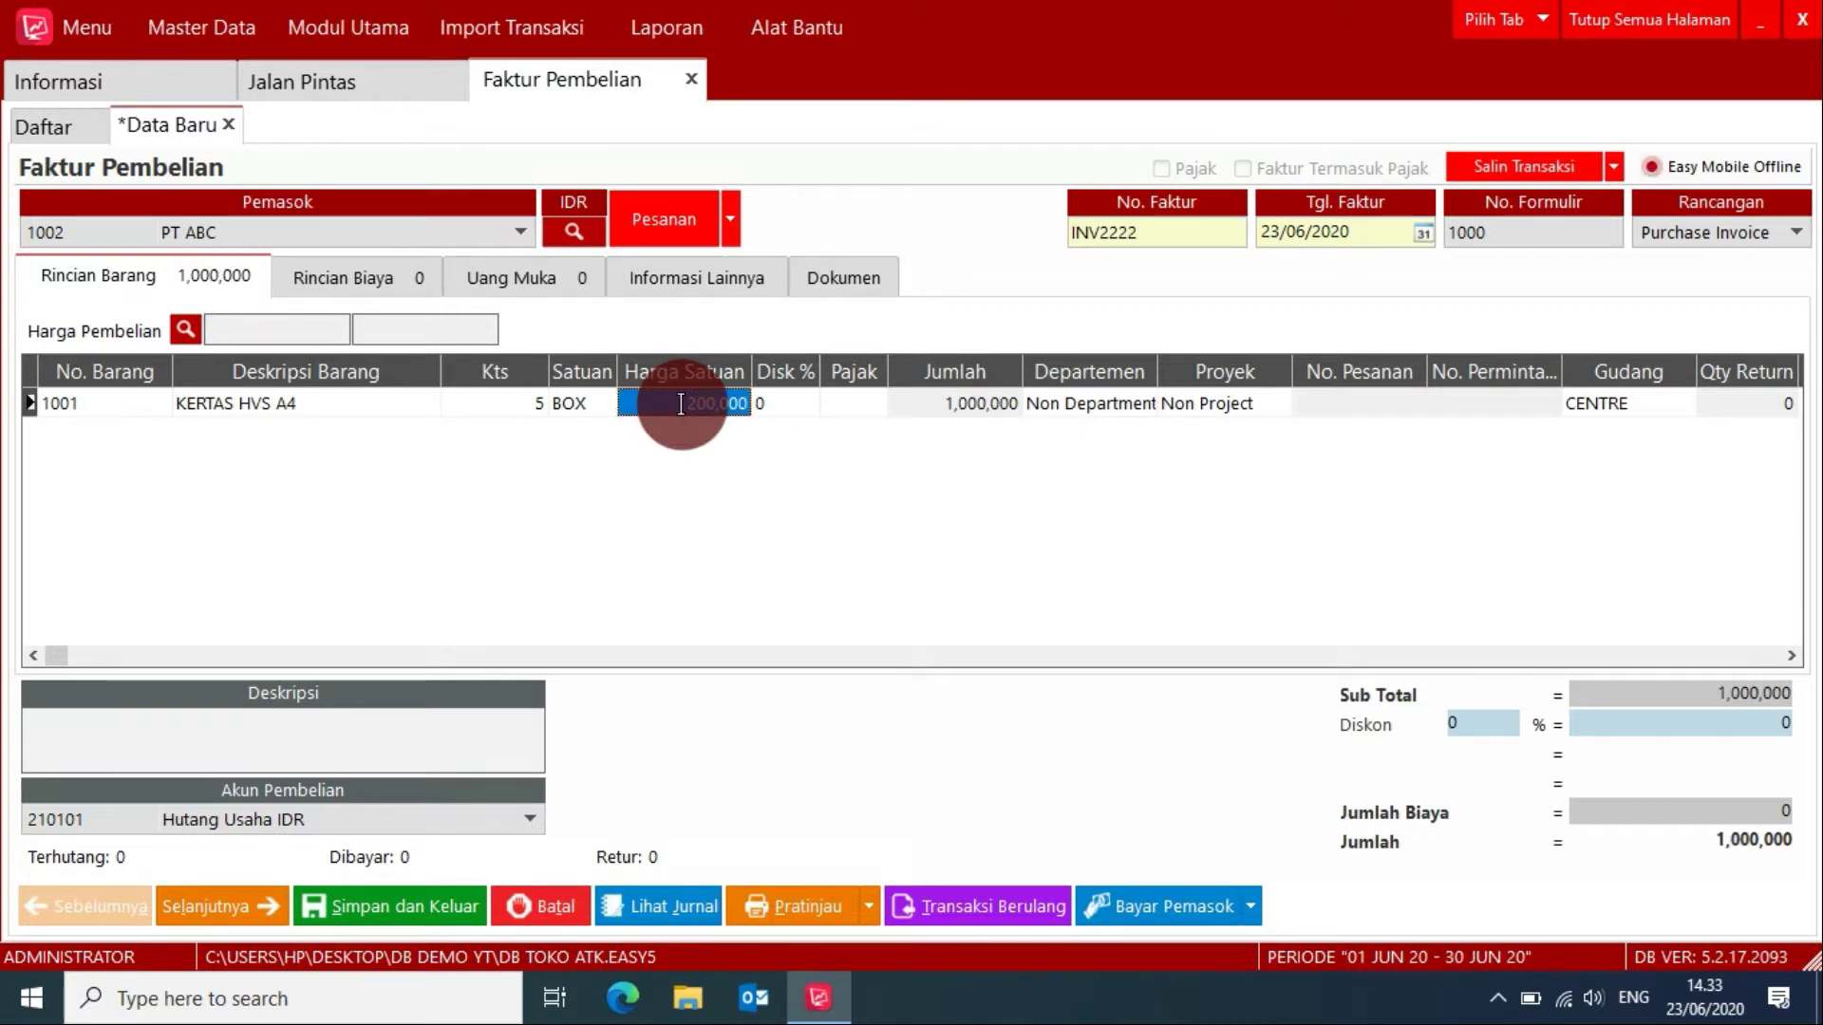
# Step: Add PULPEN as the second item of the invoice and set its unit to BOX
pyautogui.click(134, 406)
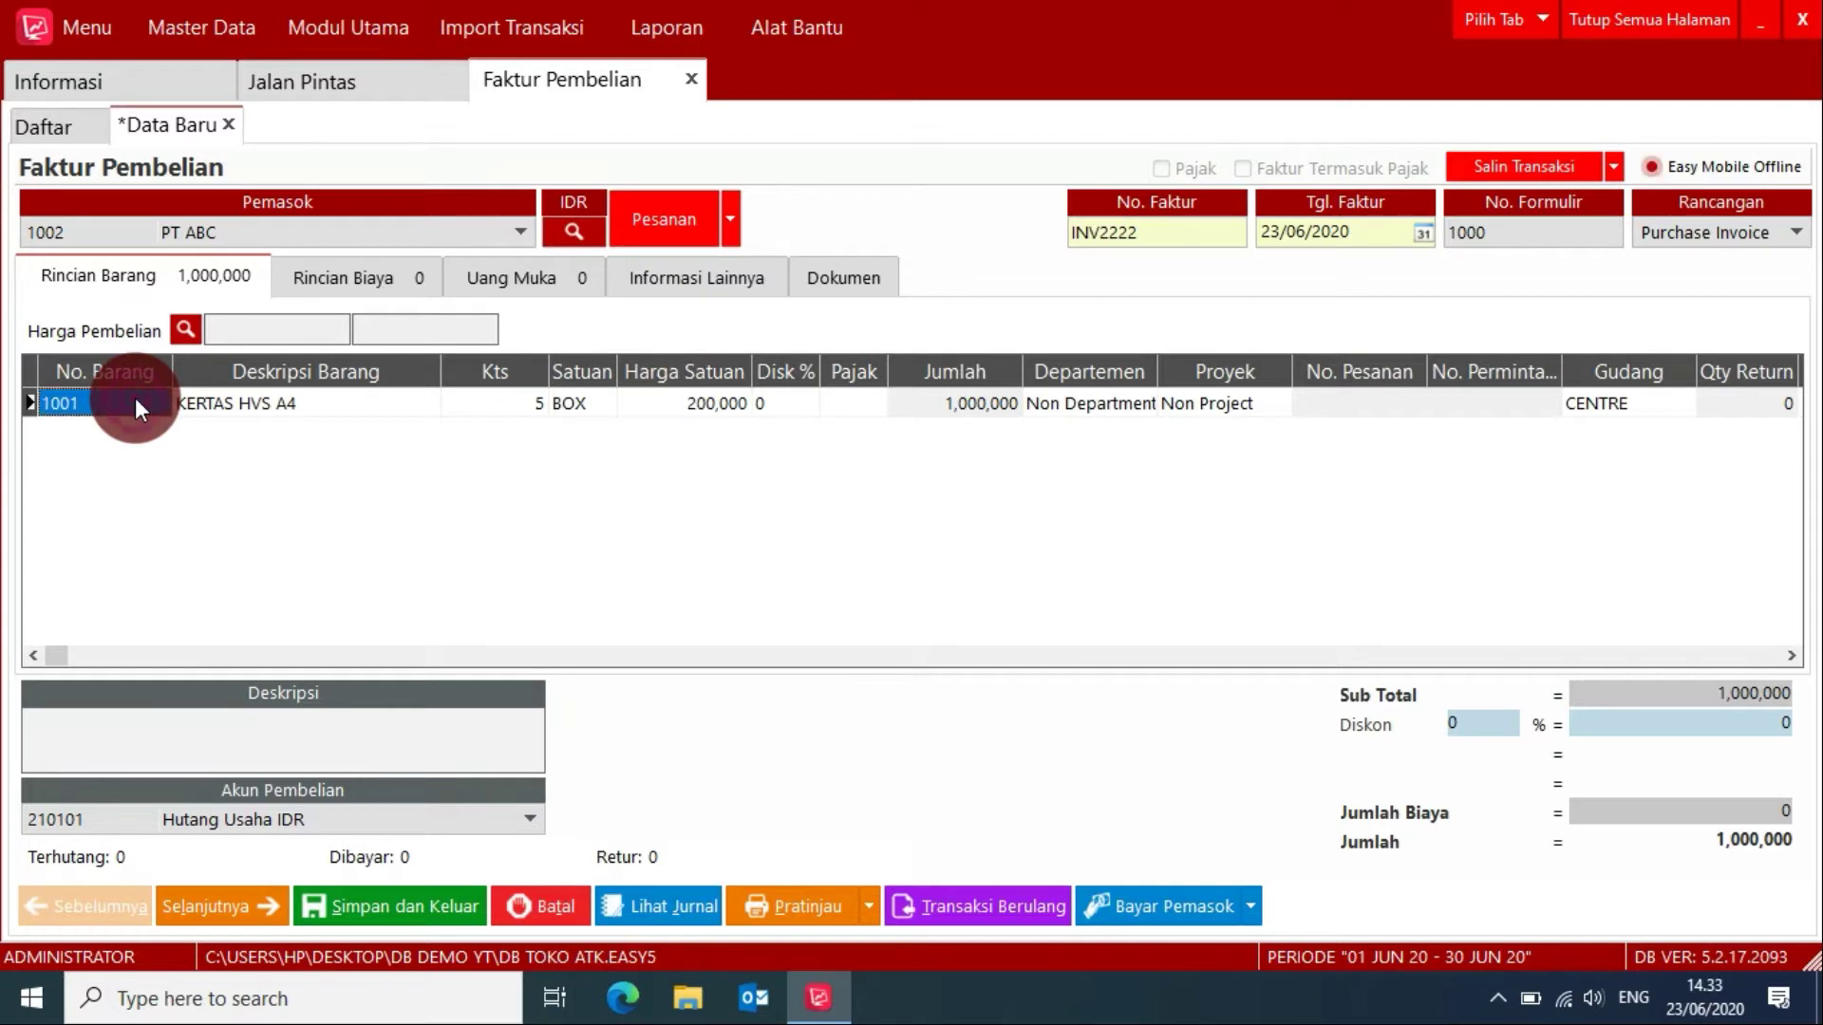
pyautogui.press('Down')
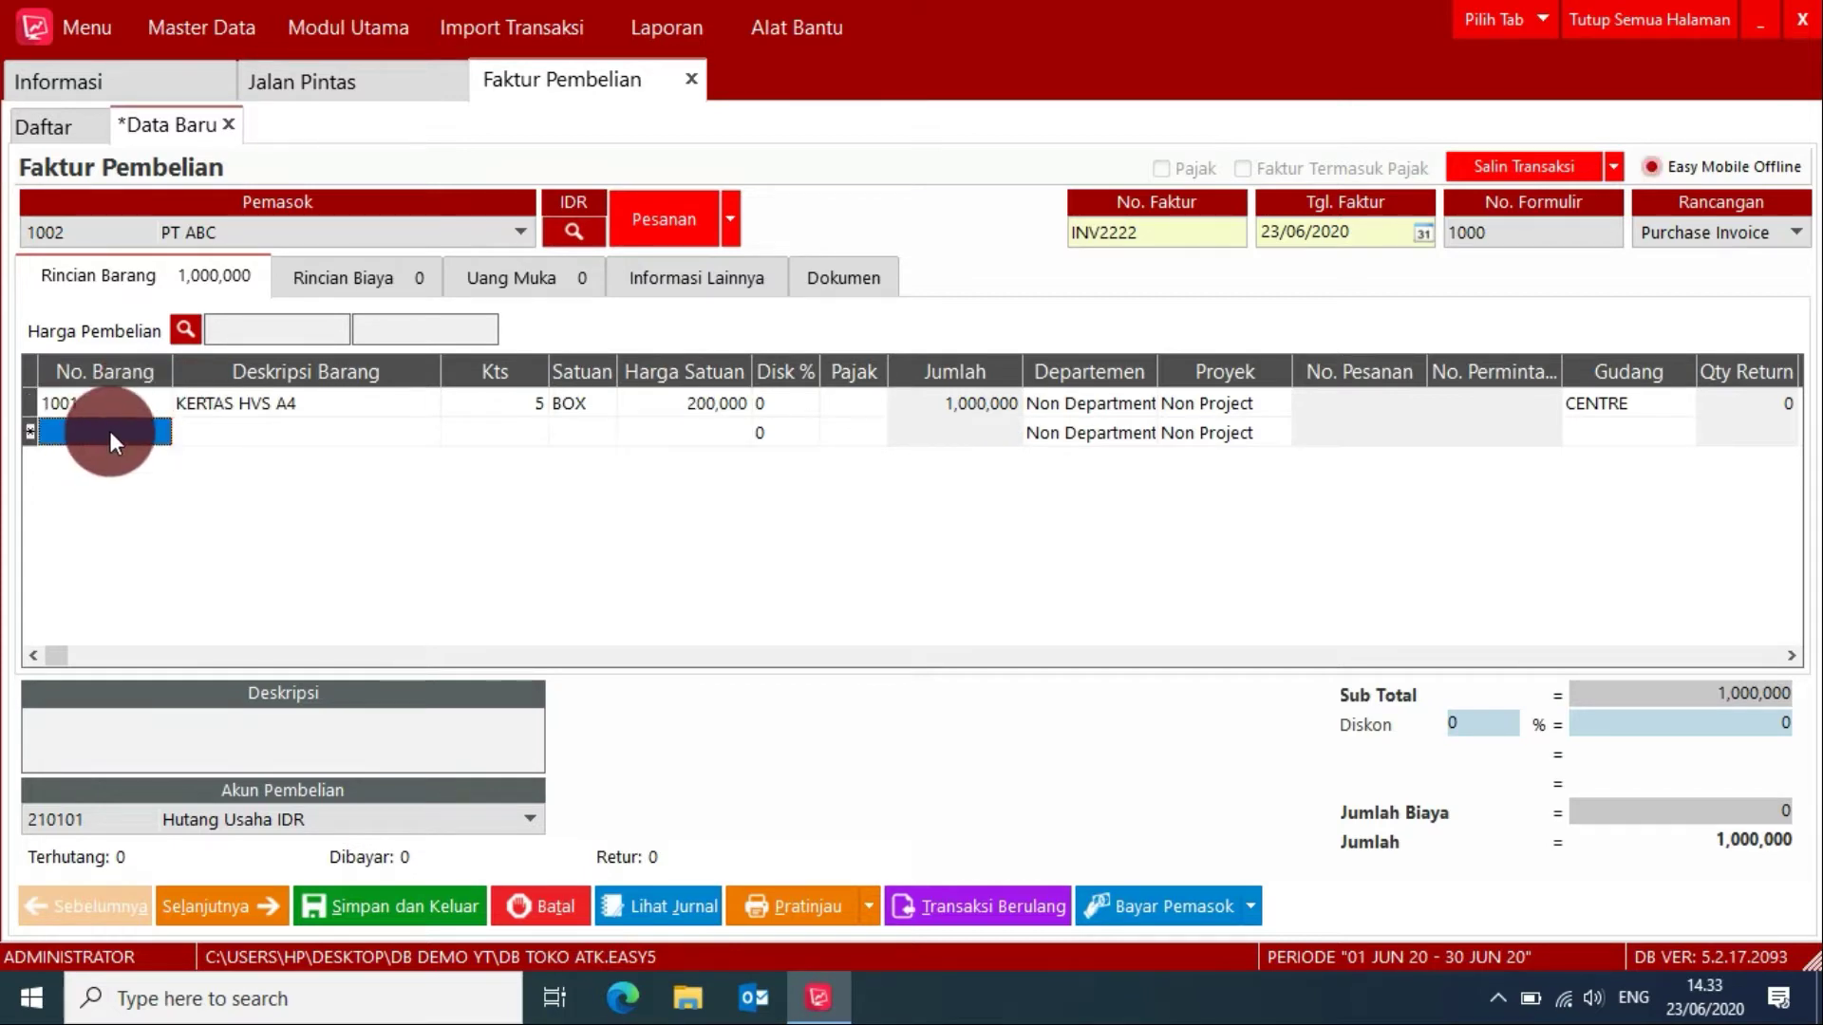
pyautogui.doubleClick(110, 430)
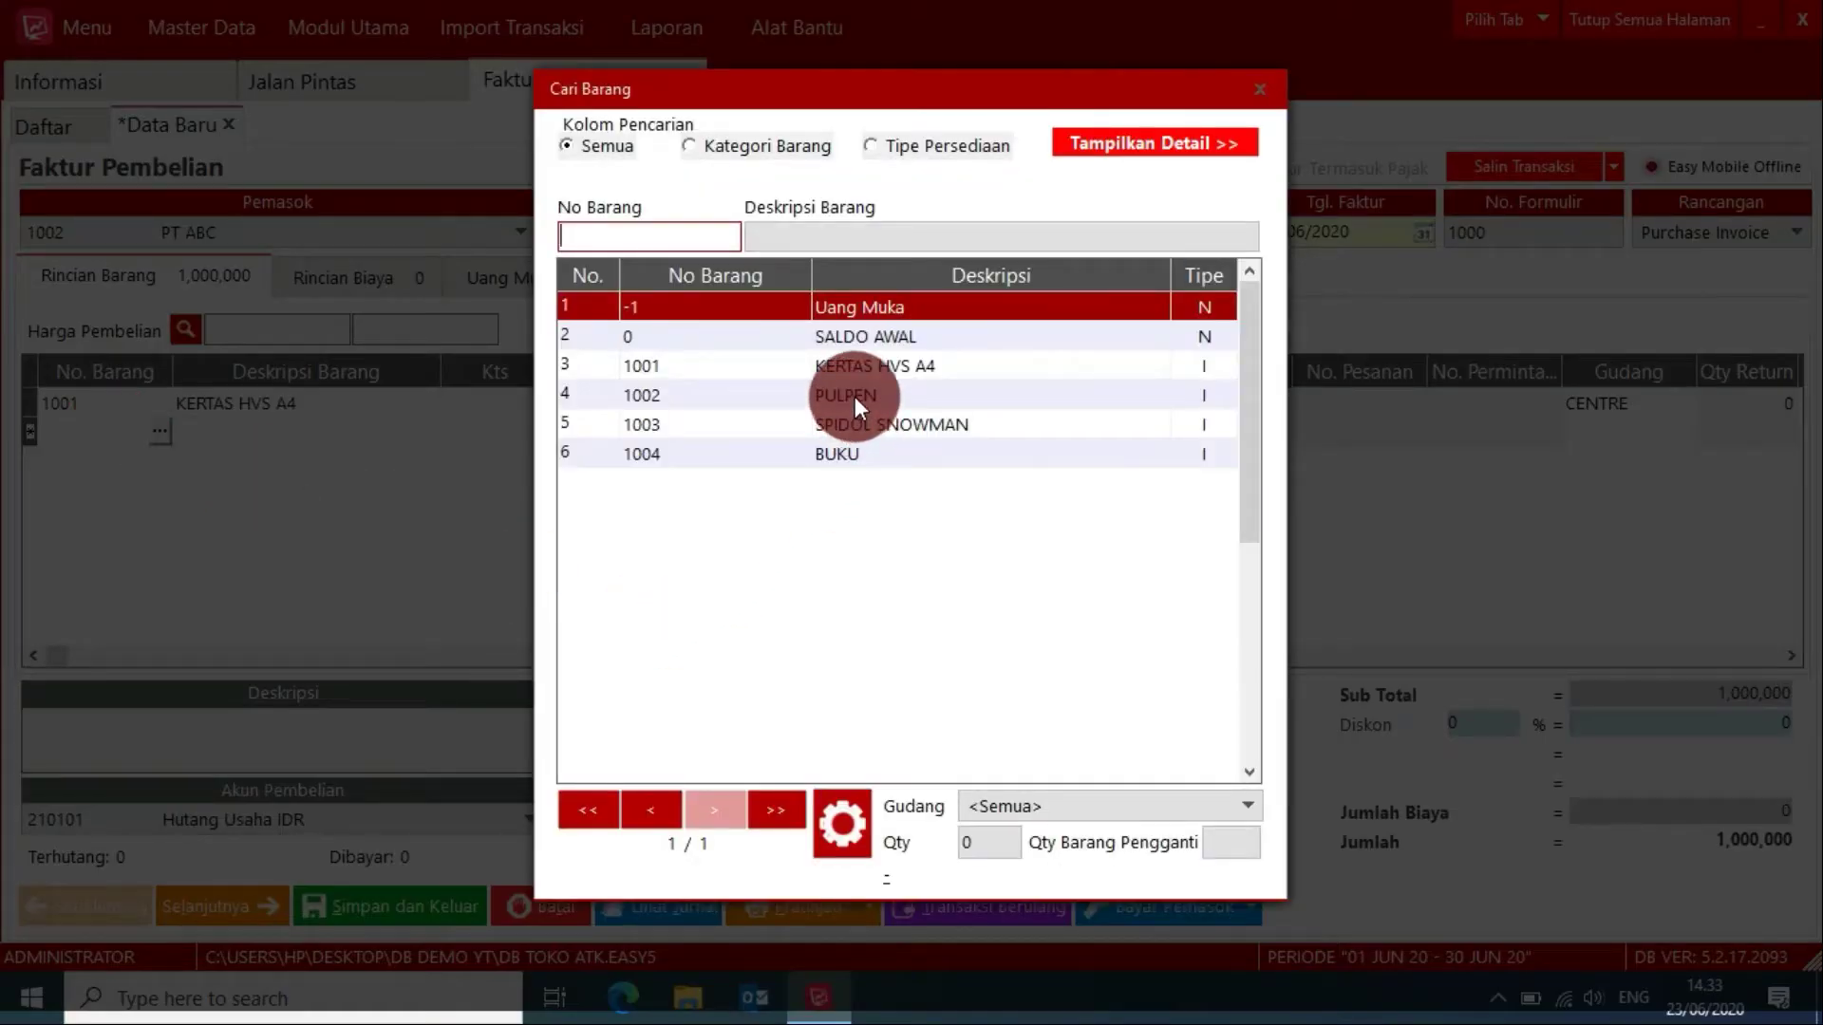
pyautogui.doubleClick(858, 391)
pyautogui.click(594, 434)
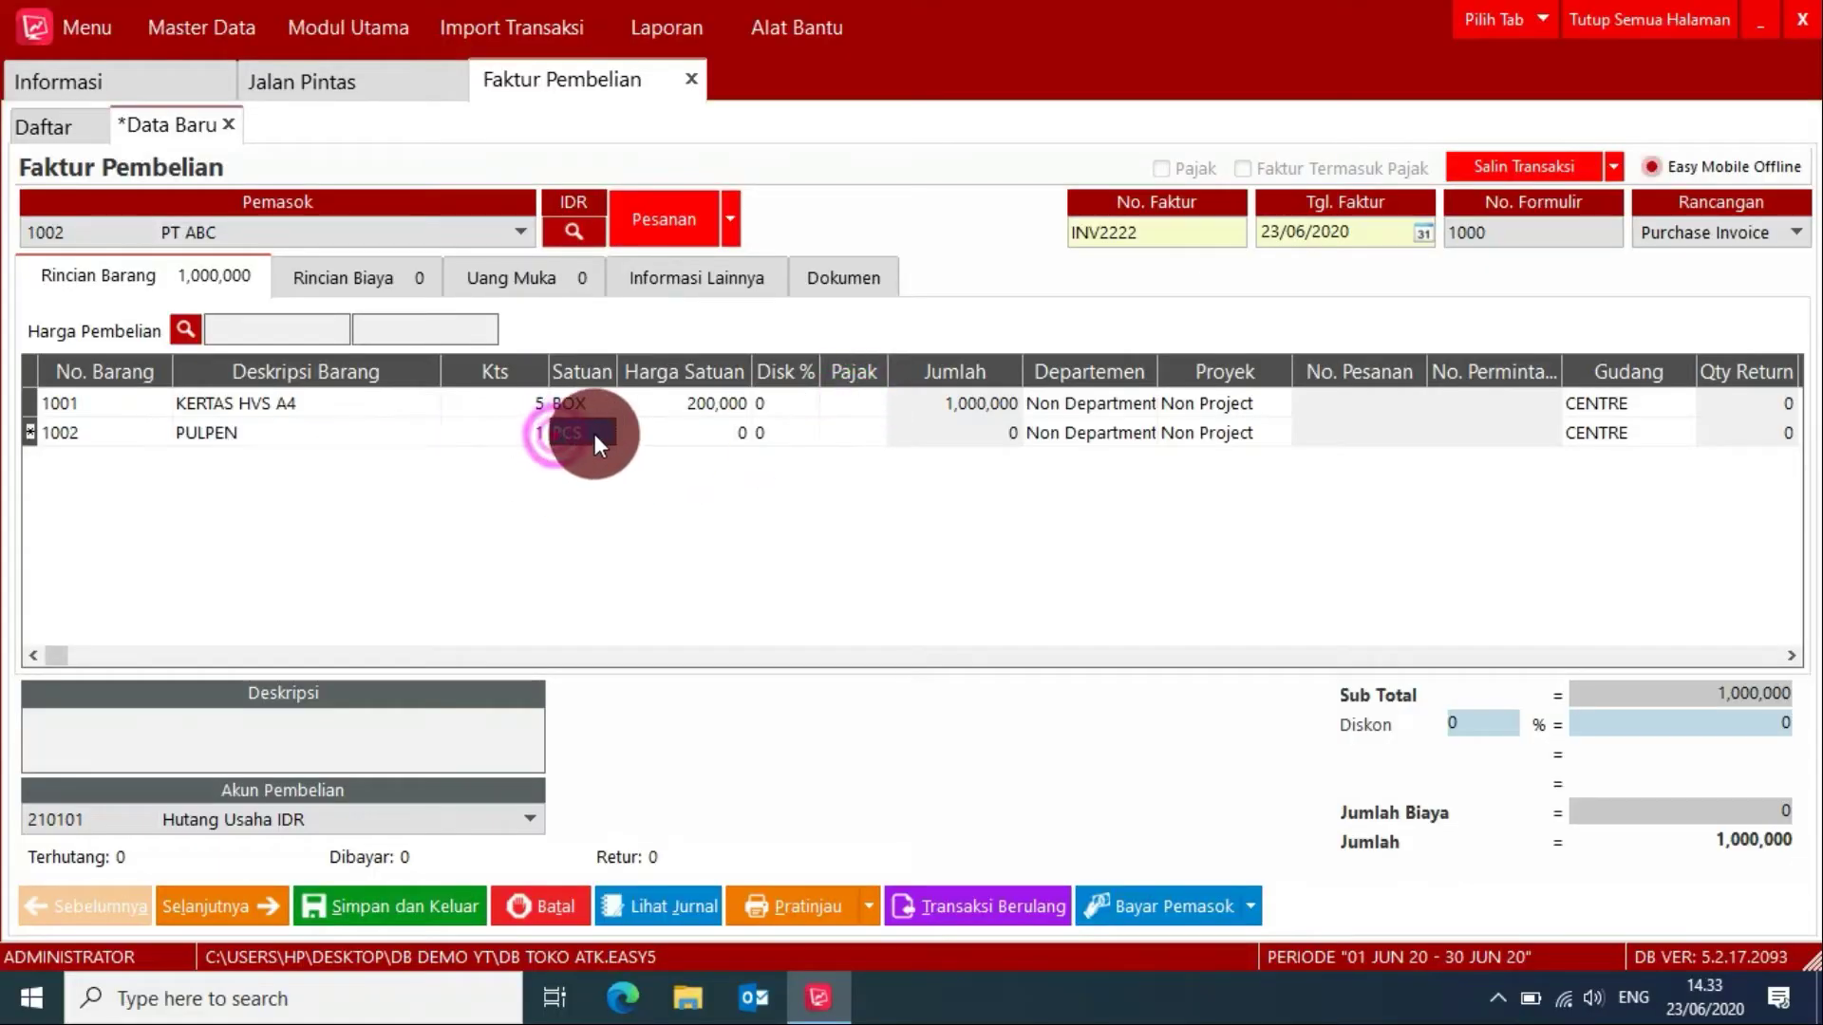
pyautogui.click(607, 433)
pyautogui.click(604, 435)
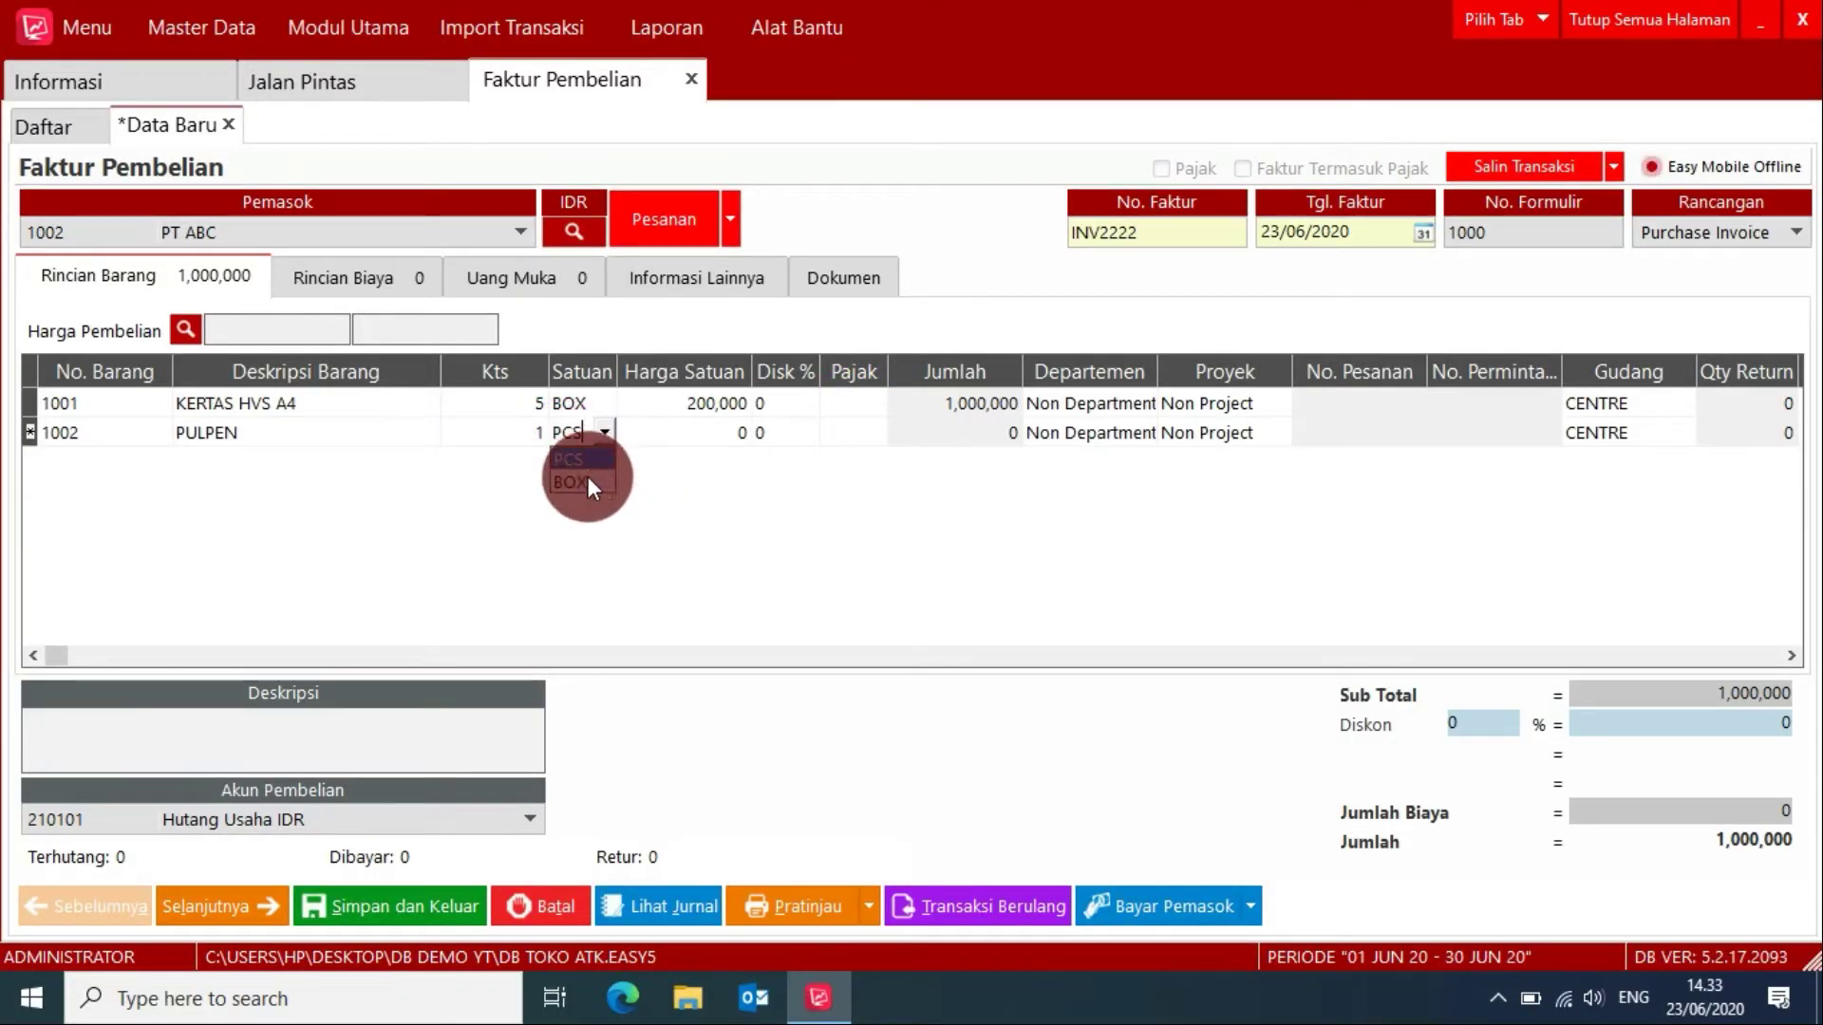
pyautogui.click(589, 476)
# Step: Set the PULPEN line to quantity 10 and unit price 15,000
pyautogui.click(530, 434)
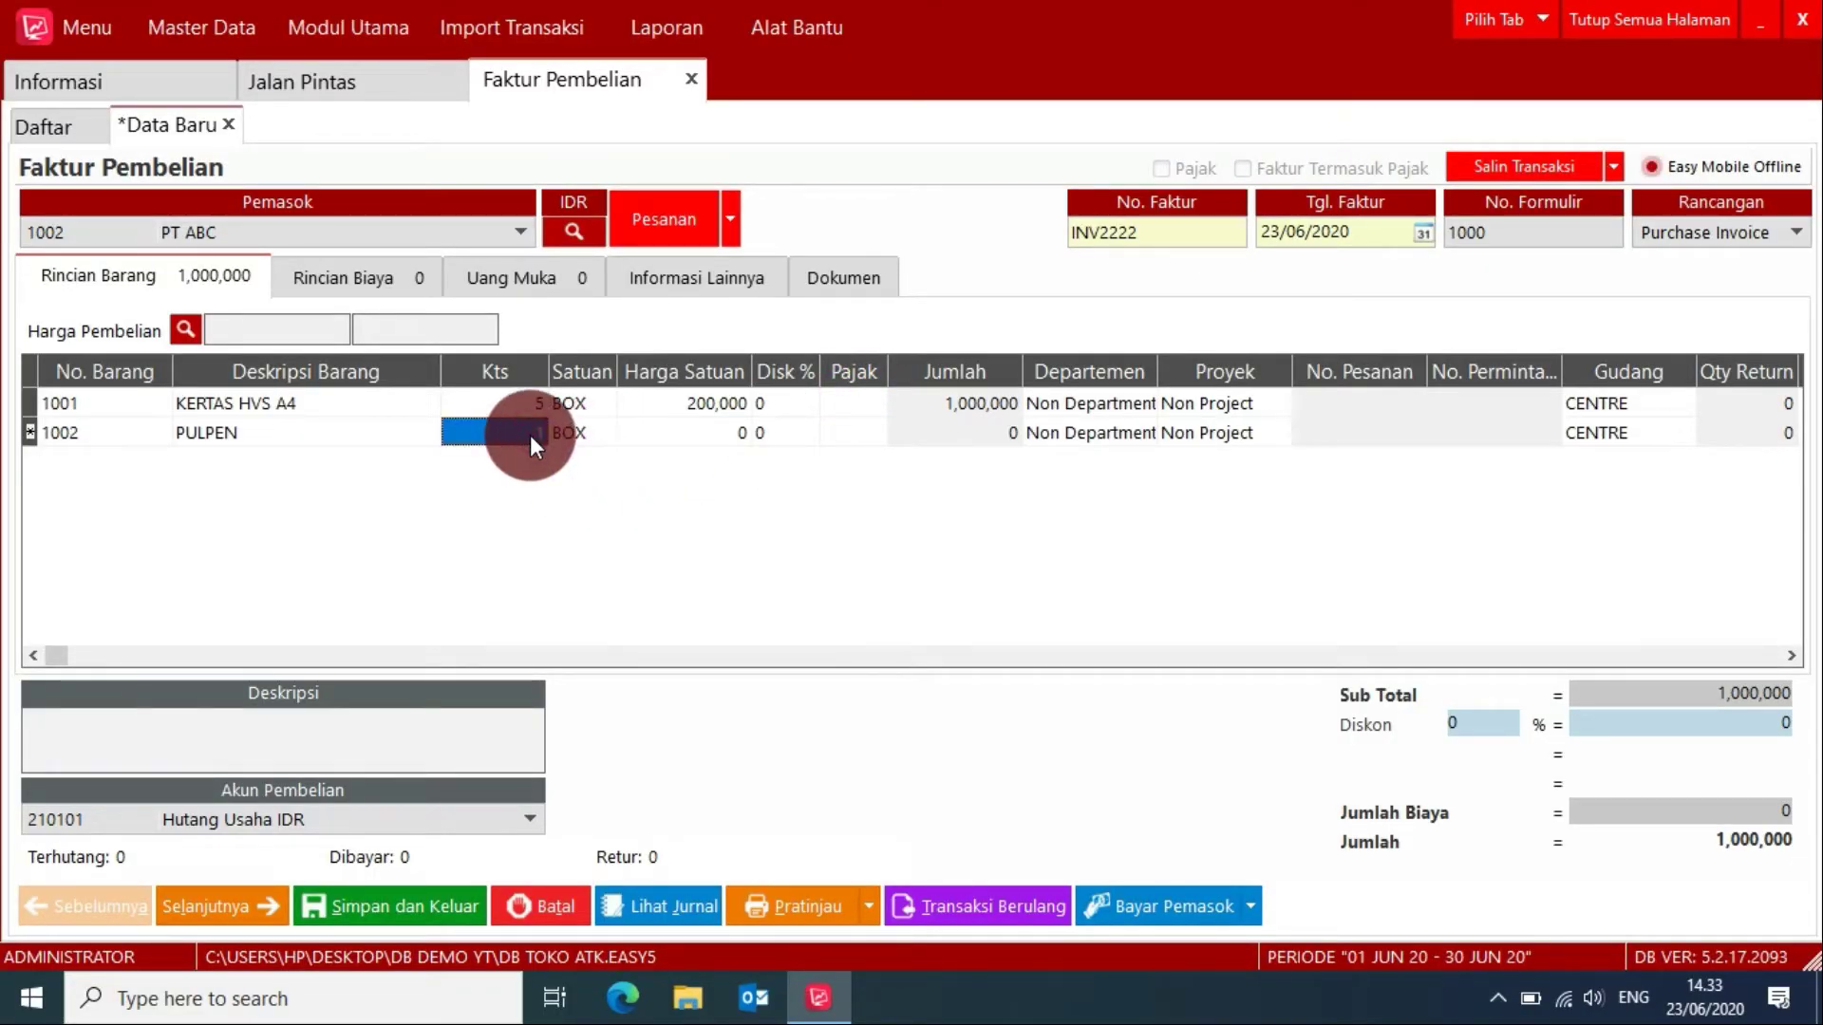
pyautogui.click(530, 435)
pyautogui.write('0')
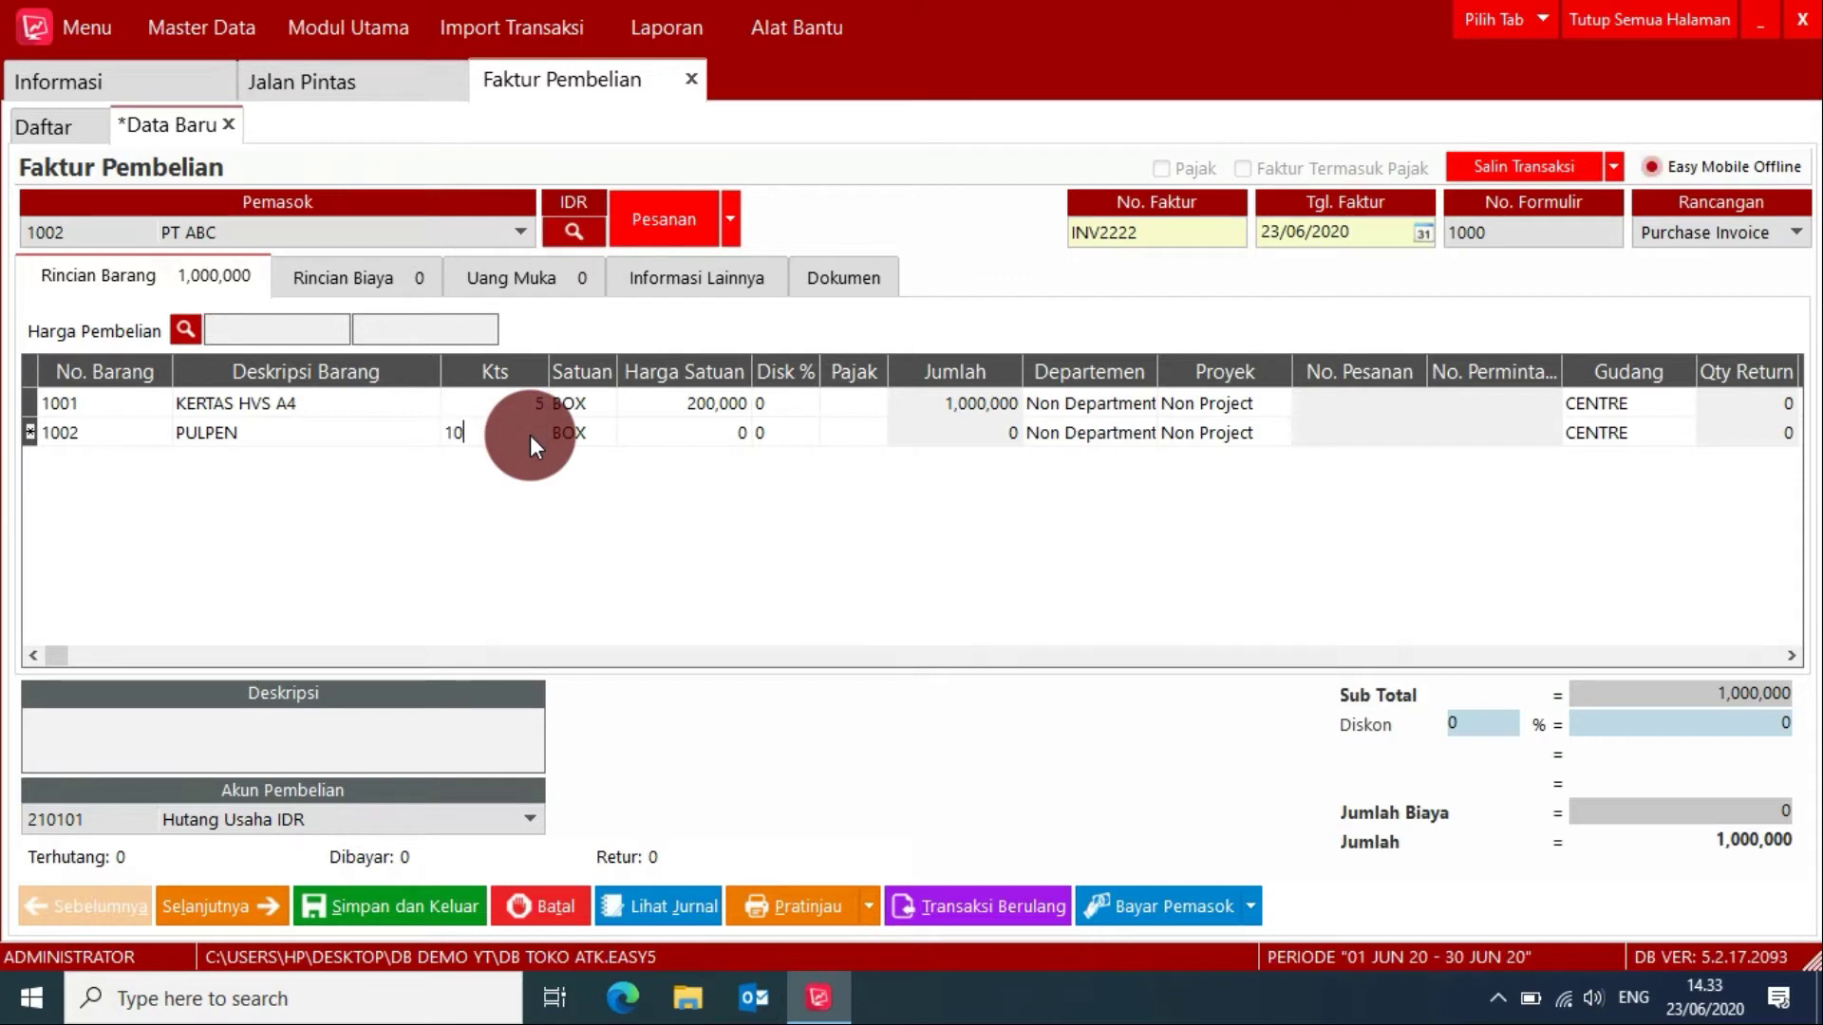
pyautogui.click(693, 432)
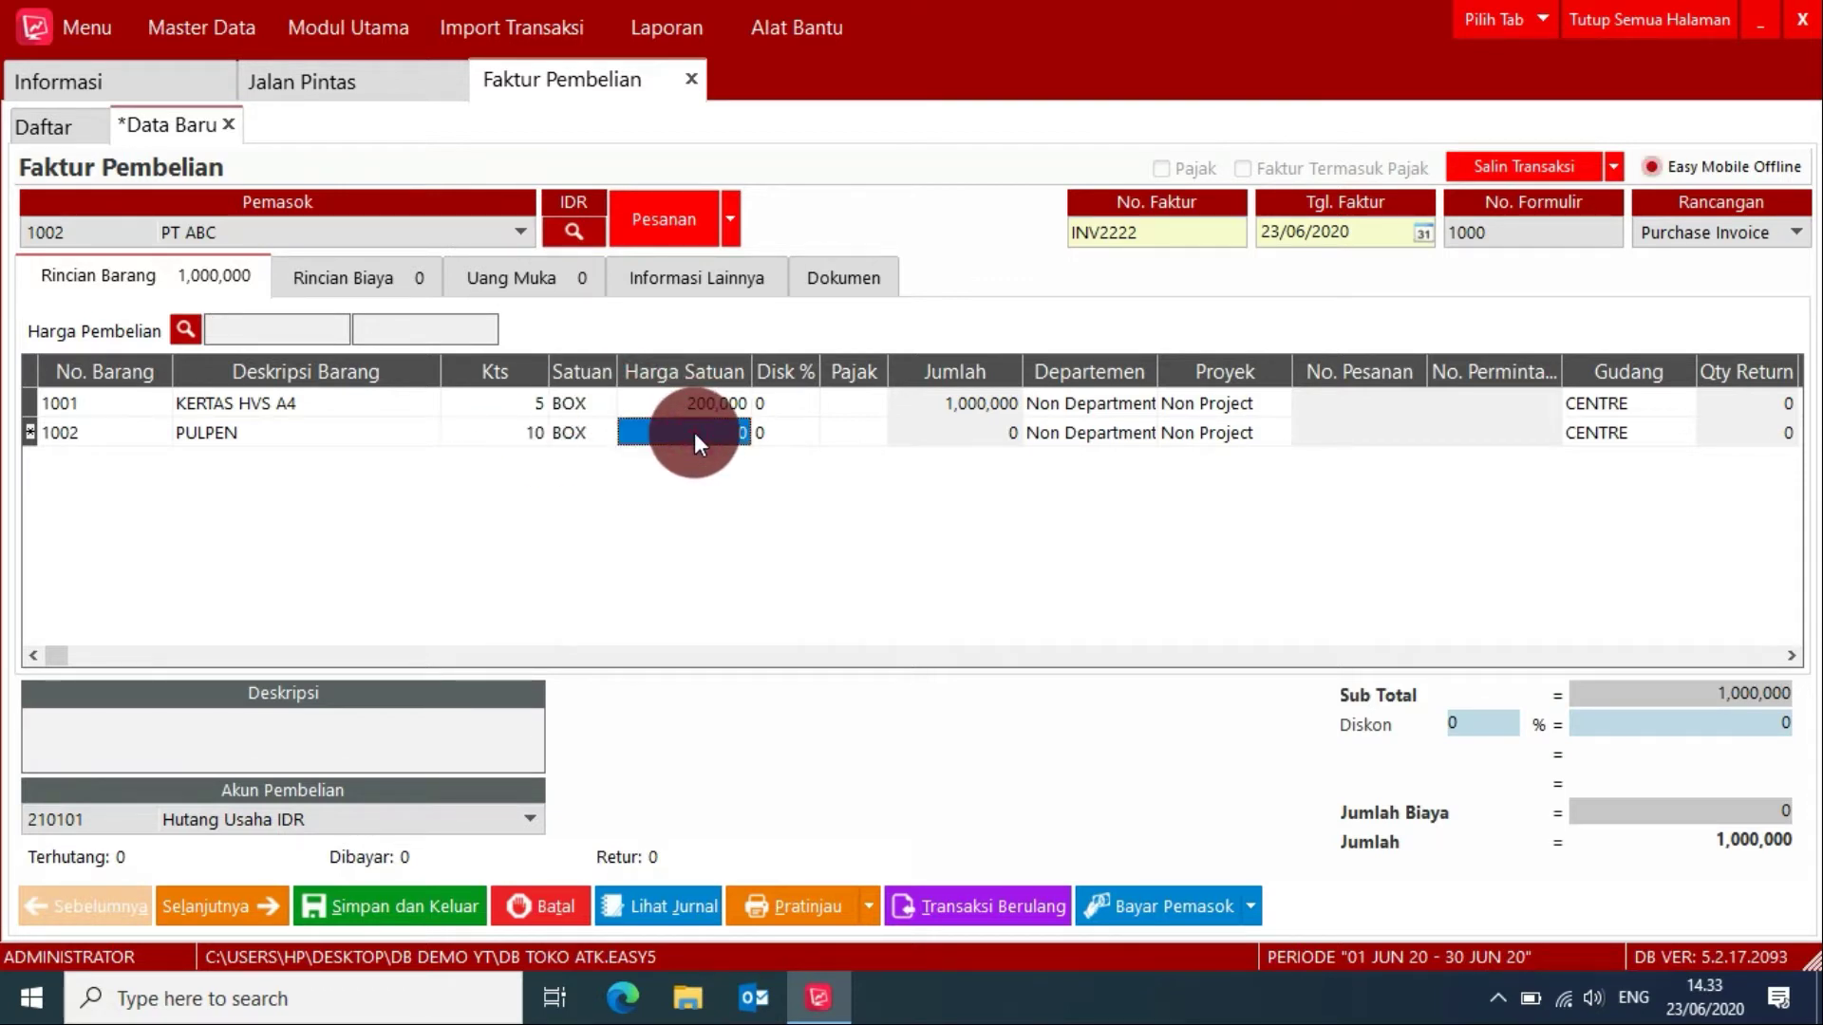
pyautogui.write('15')
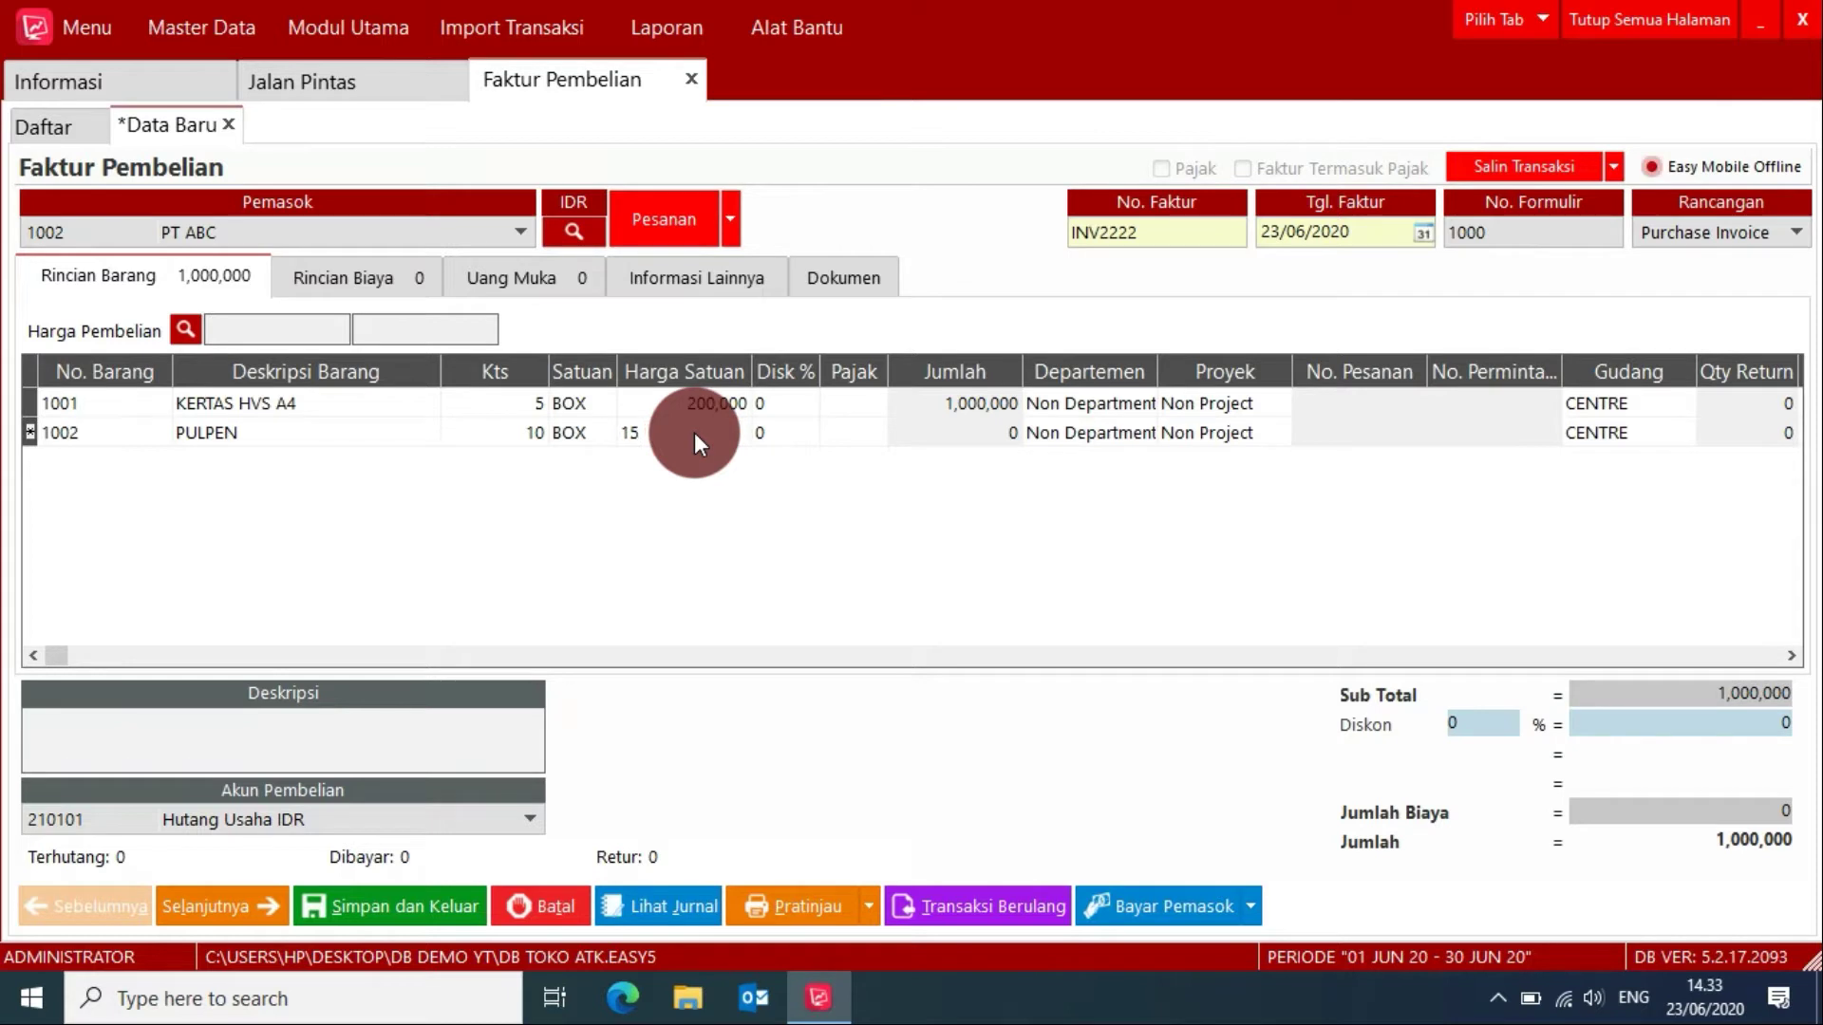
pyautogui.write(',000')
pyautogui.press('Return')
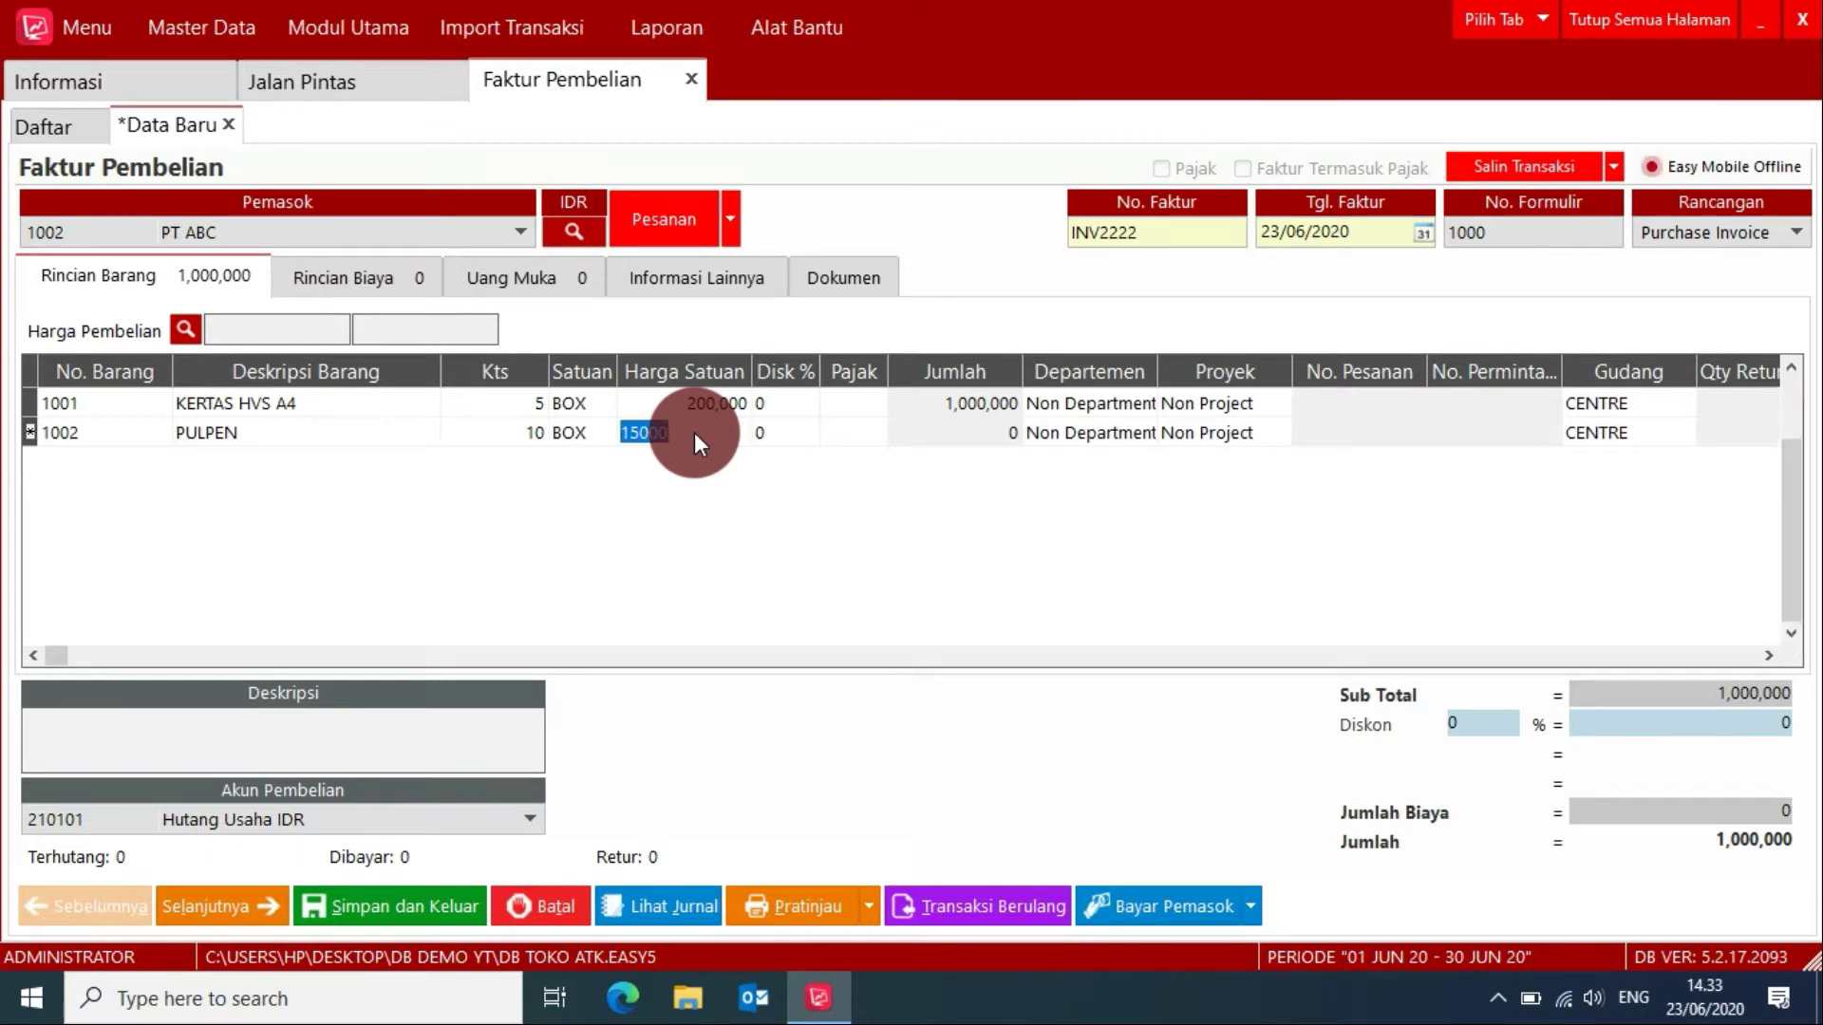
# Step: Add SPIDOL SNOWMAN as the third item, keeping unit PCS, with quantity 50 and unit price 3,000
pyautogui.click(146, 458)
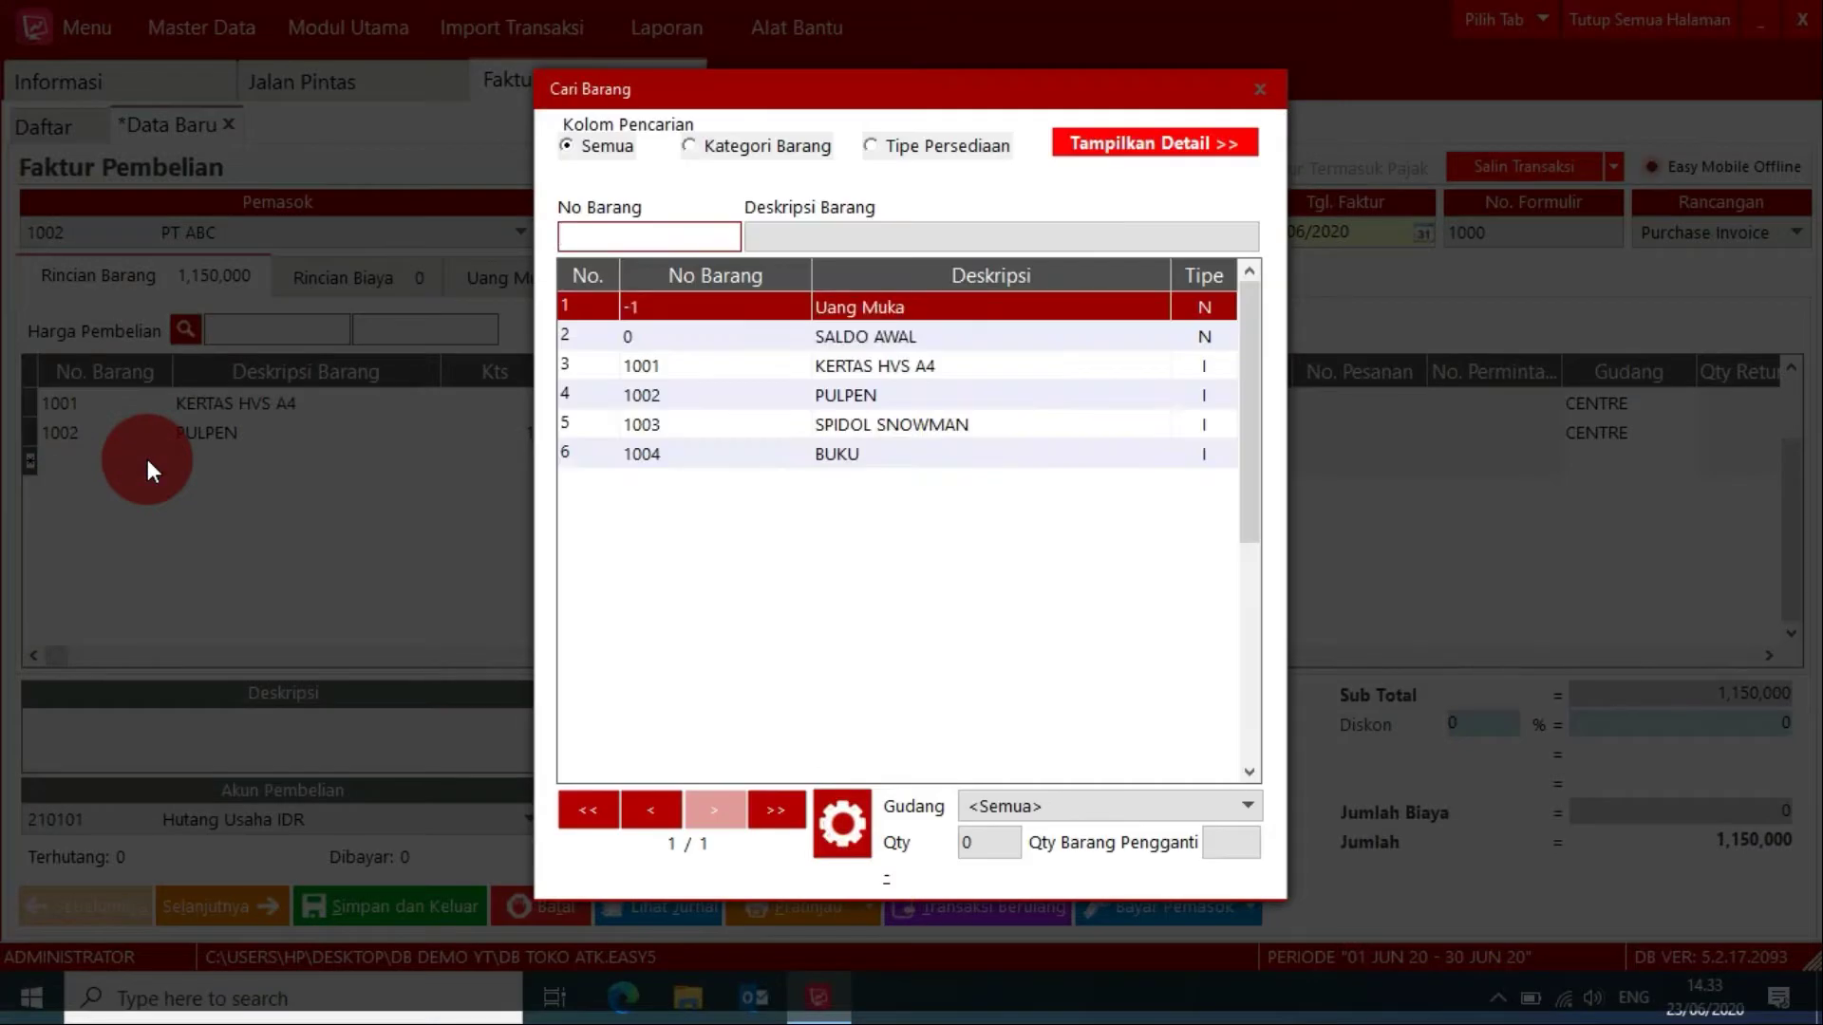
pyautogui.doubleClick(841, 427)
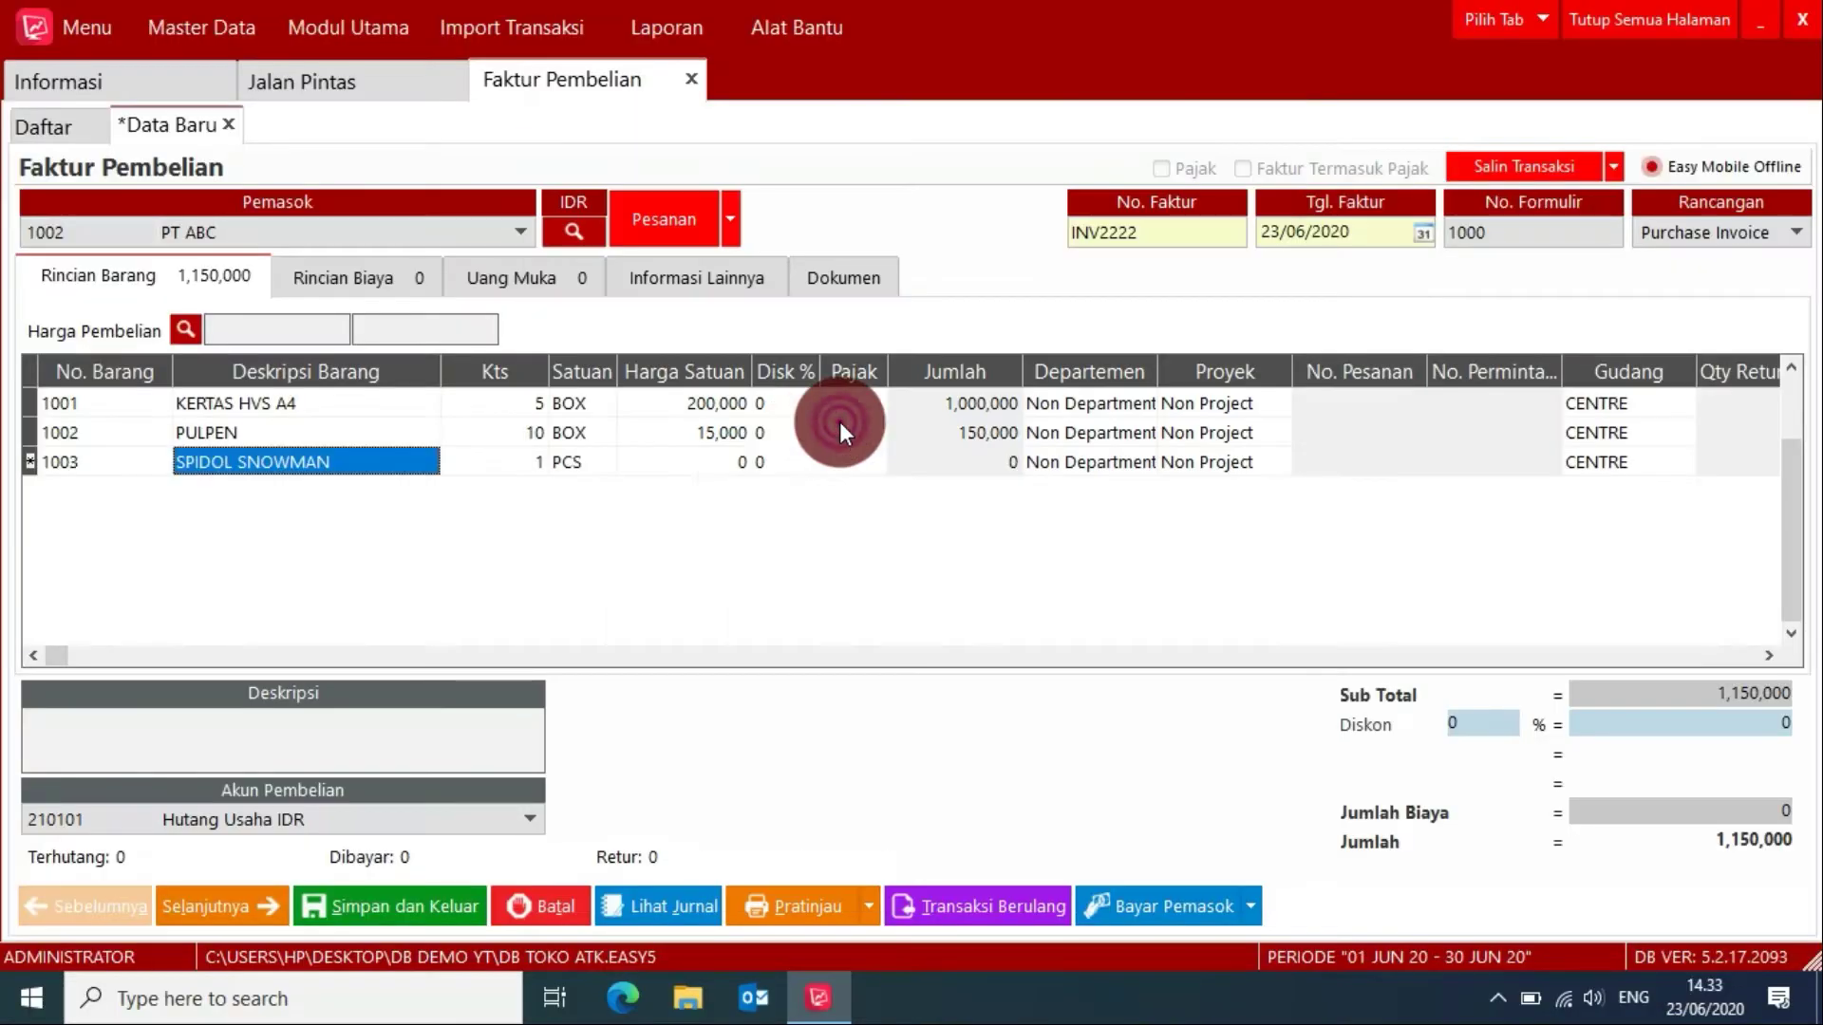
pyautogui.click(573, 471)
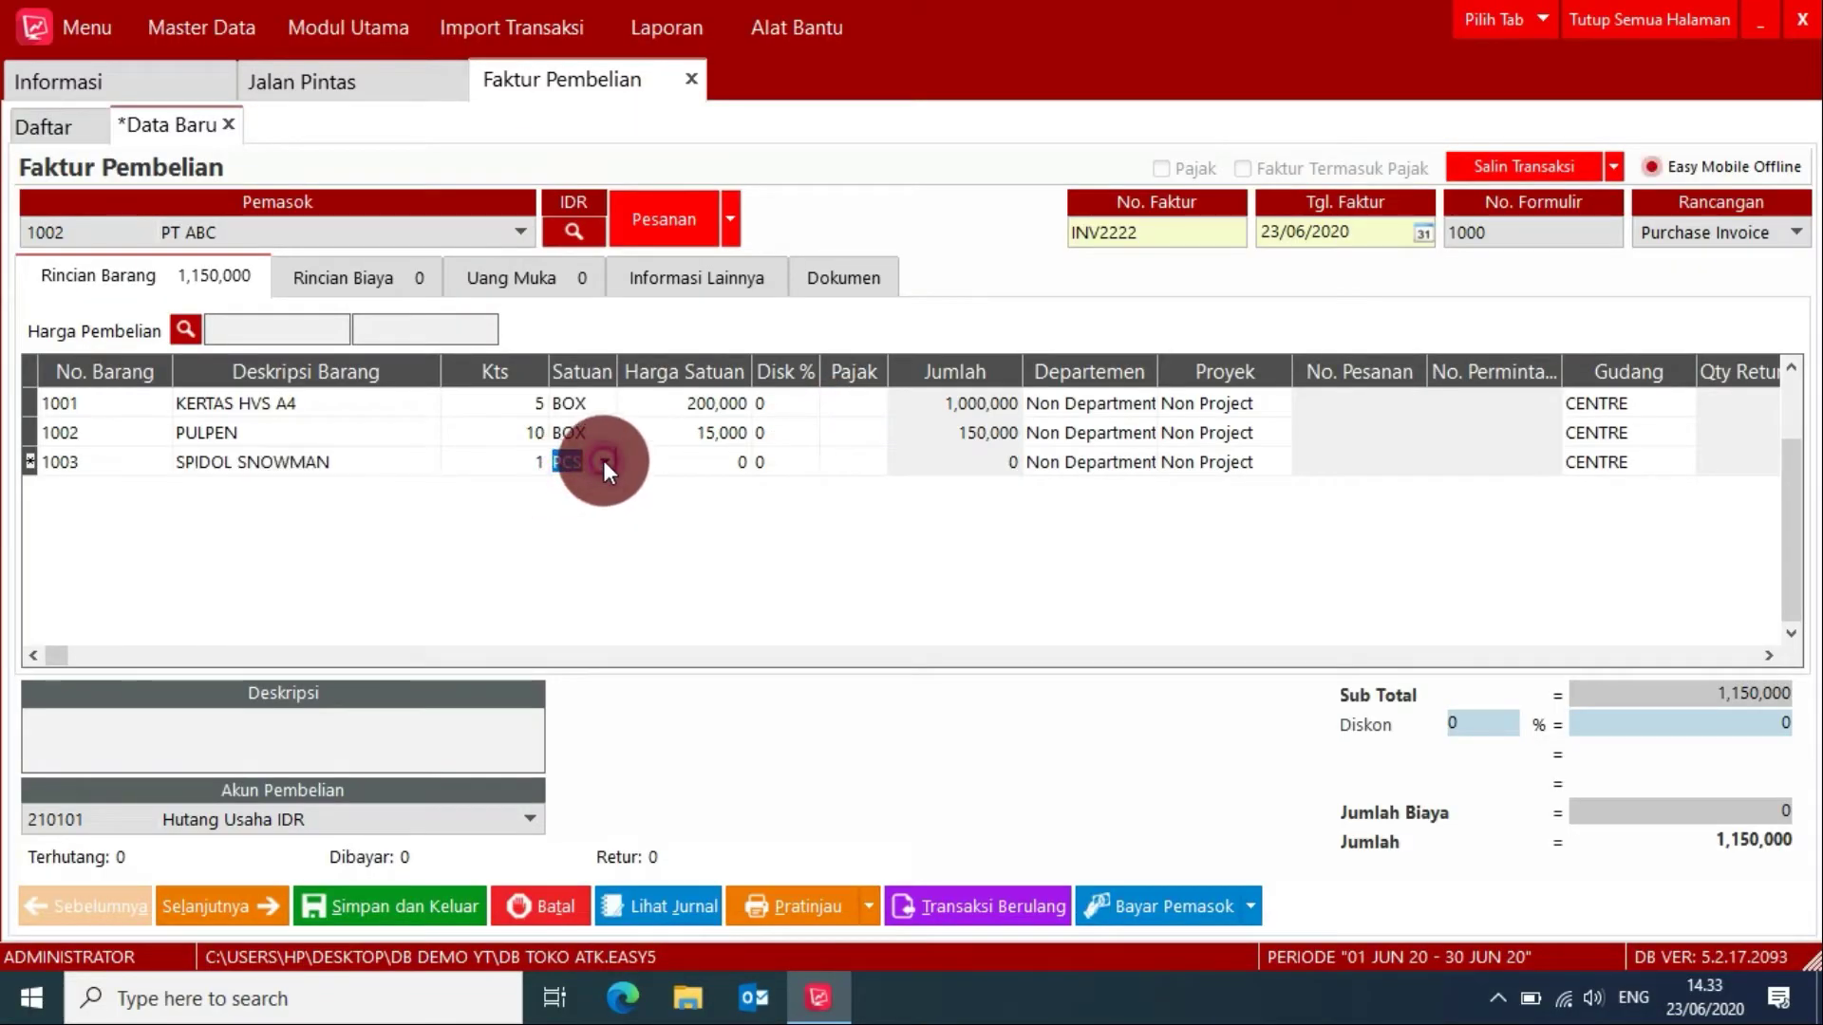
pyautogui.click(500, 469)
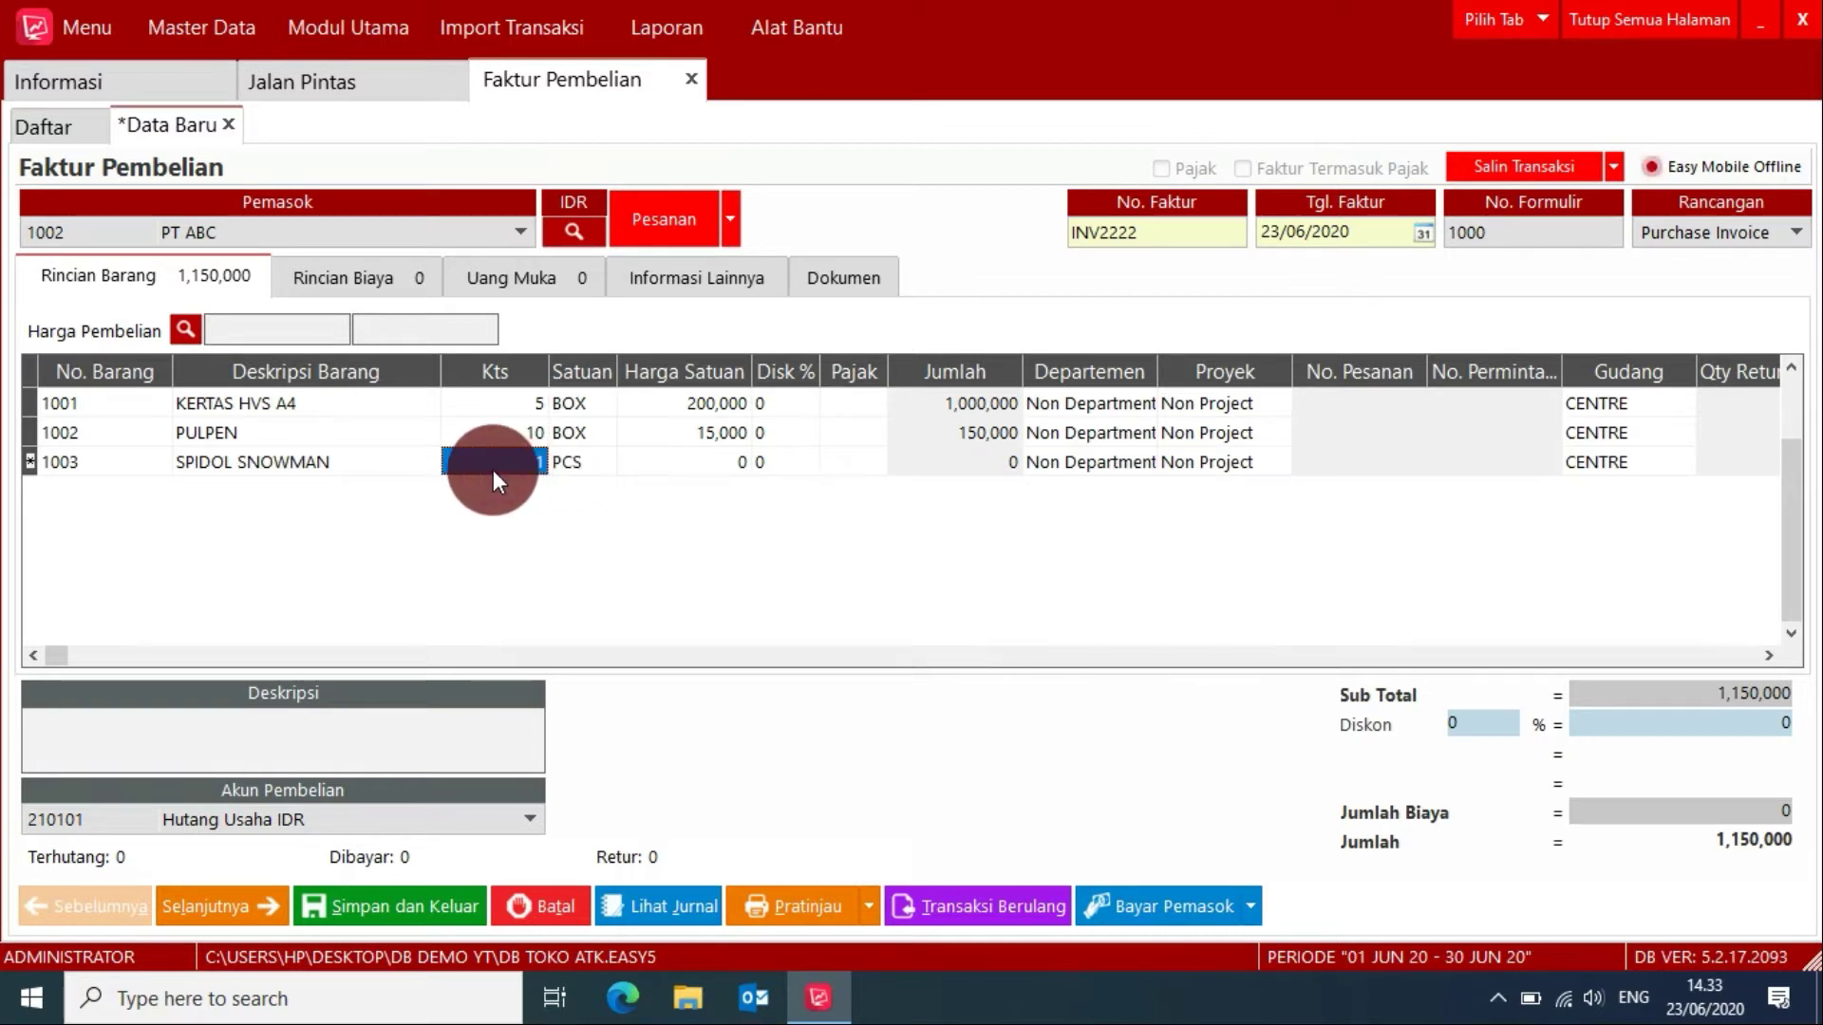
pyautogui.write('50')
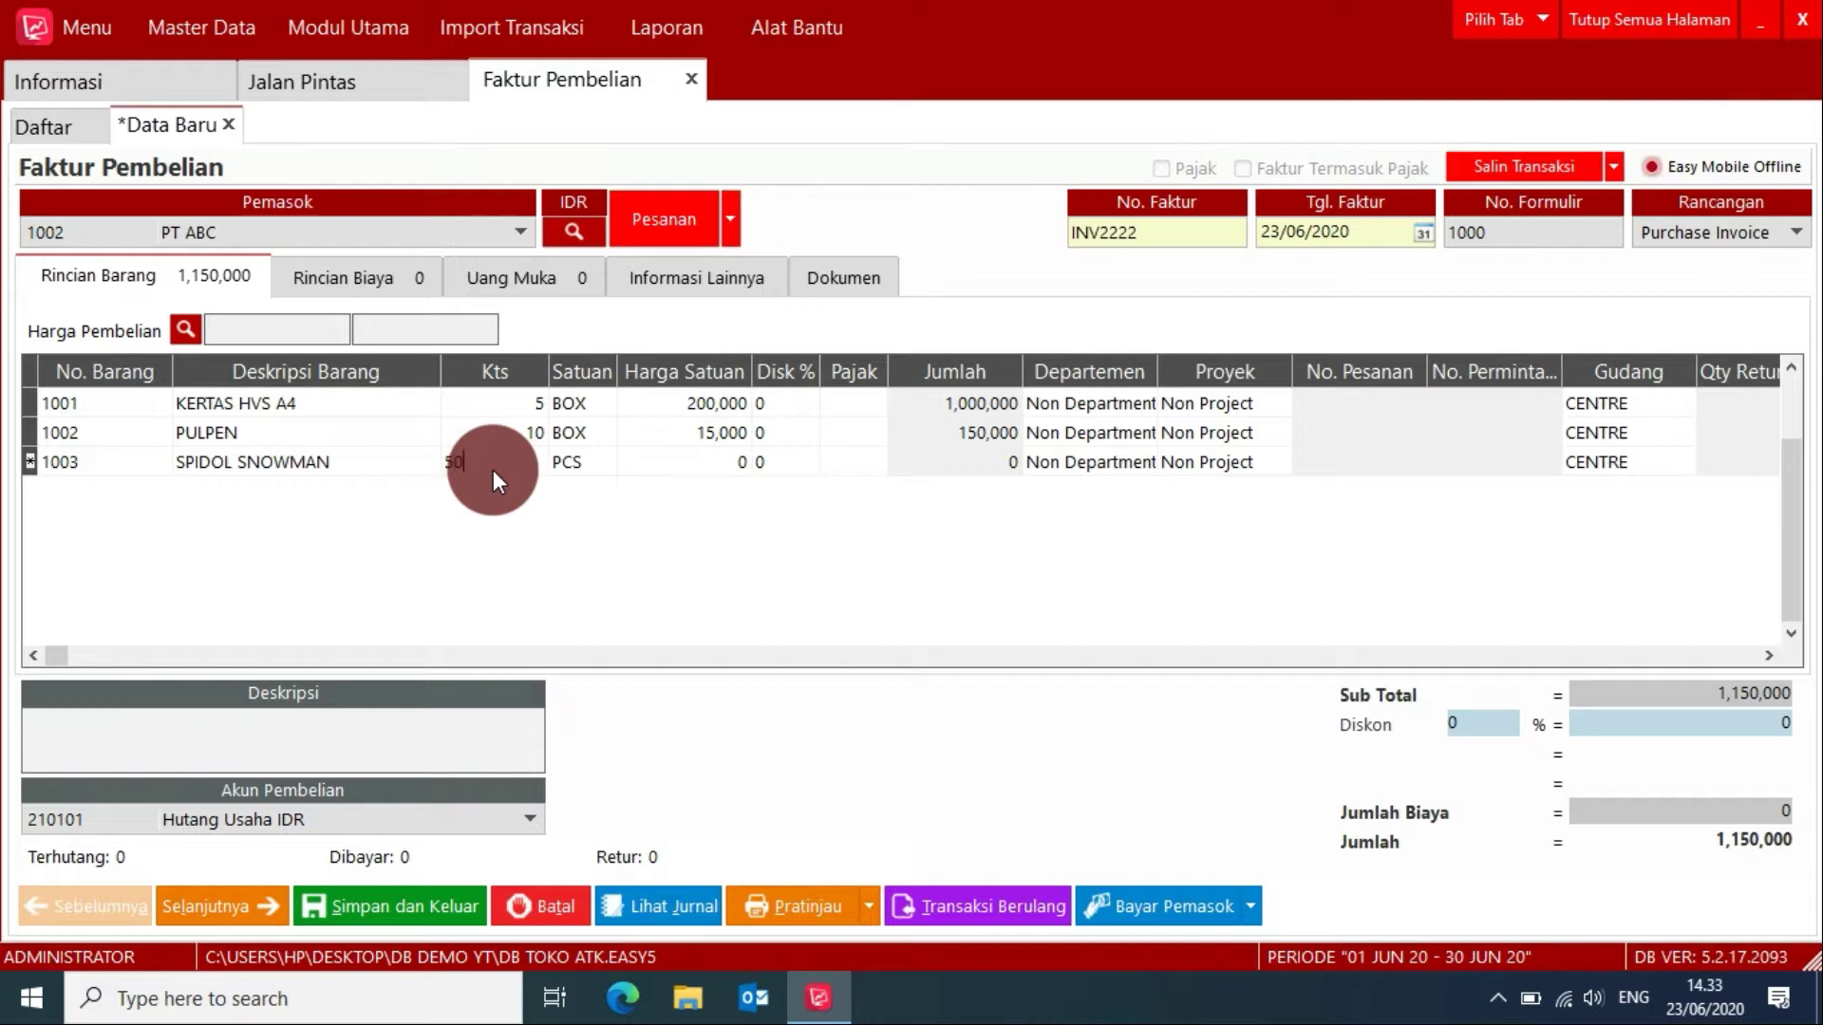
pyautogui.click(653, 462)
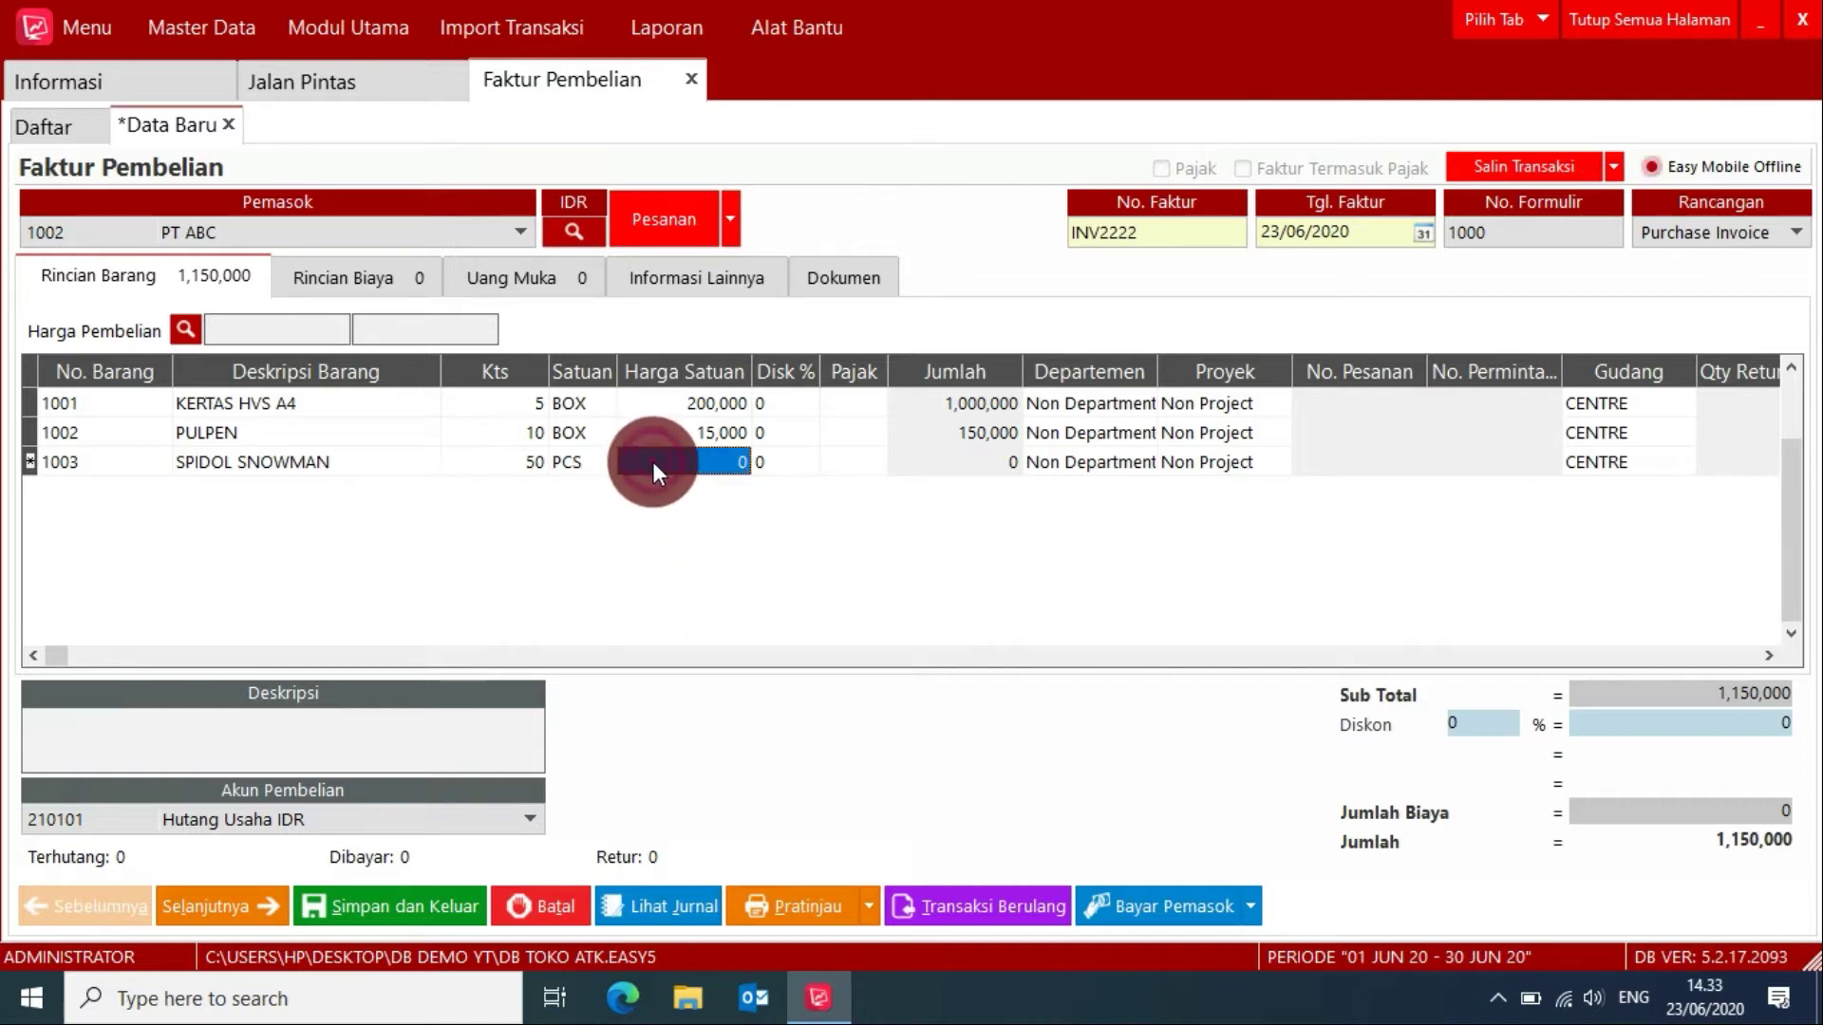
pyautogui.write('3,0')
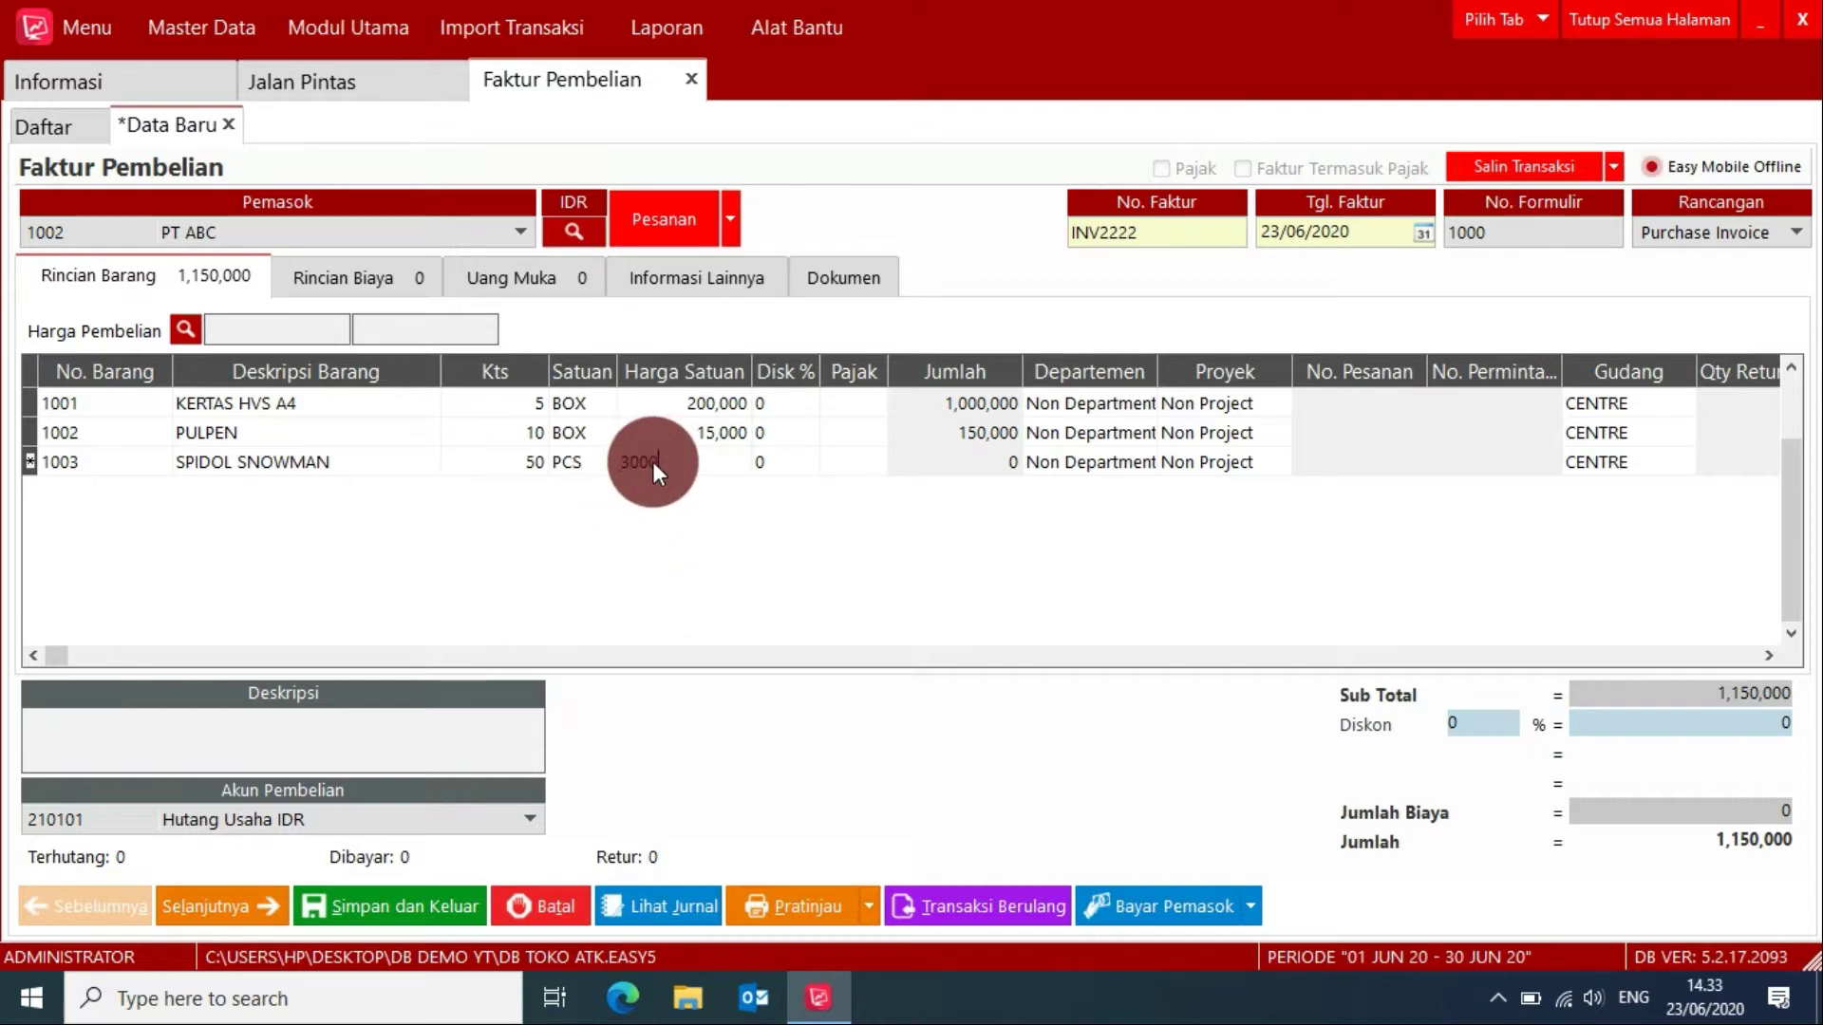
pyautogui.write('00')
pyautogui.press('Return')
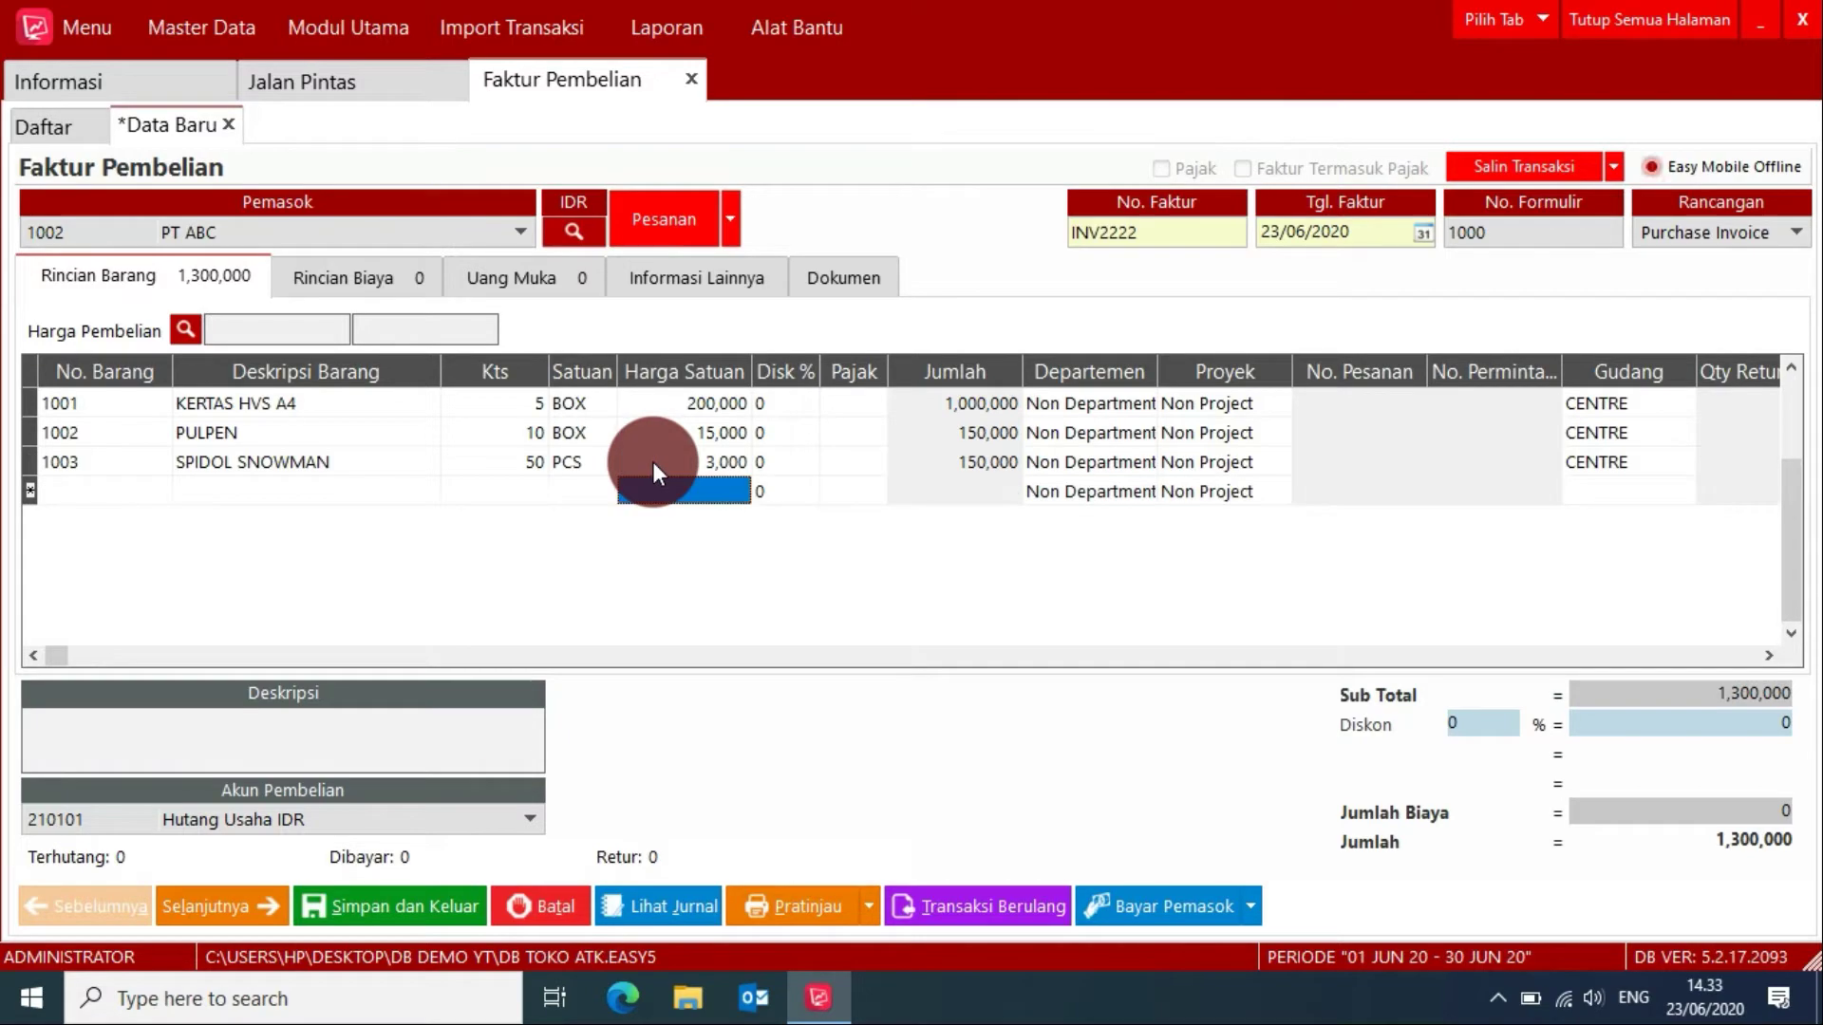
# Step: Add BUKU as the fourth item of the invoice and set its unit to PAC
pyautogui.doubleClick(143, 484)
pyautogui.doubleClick(852, 460)
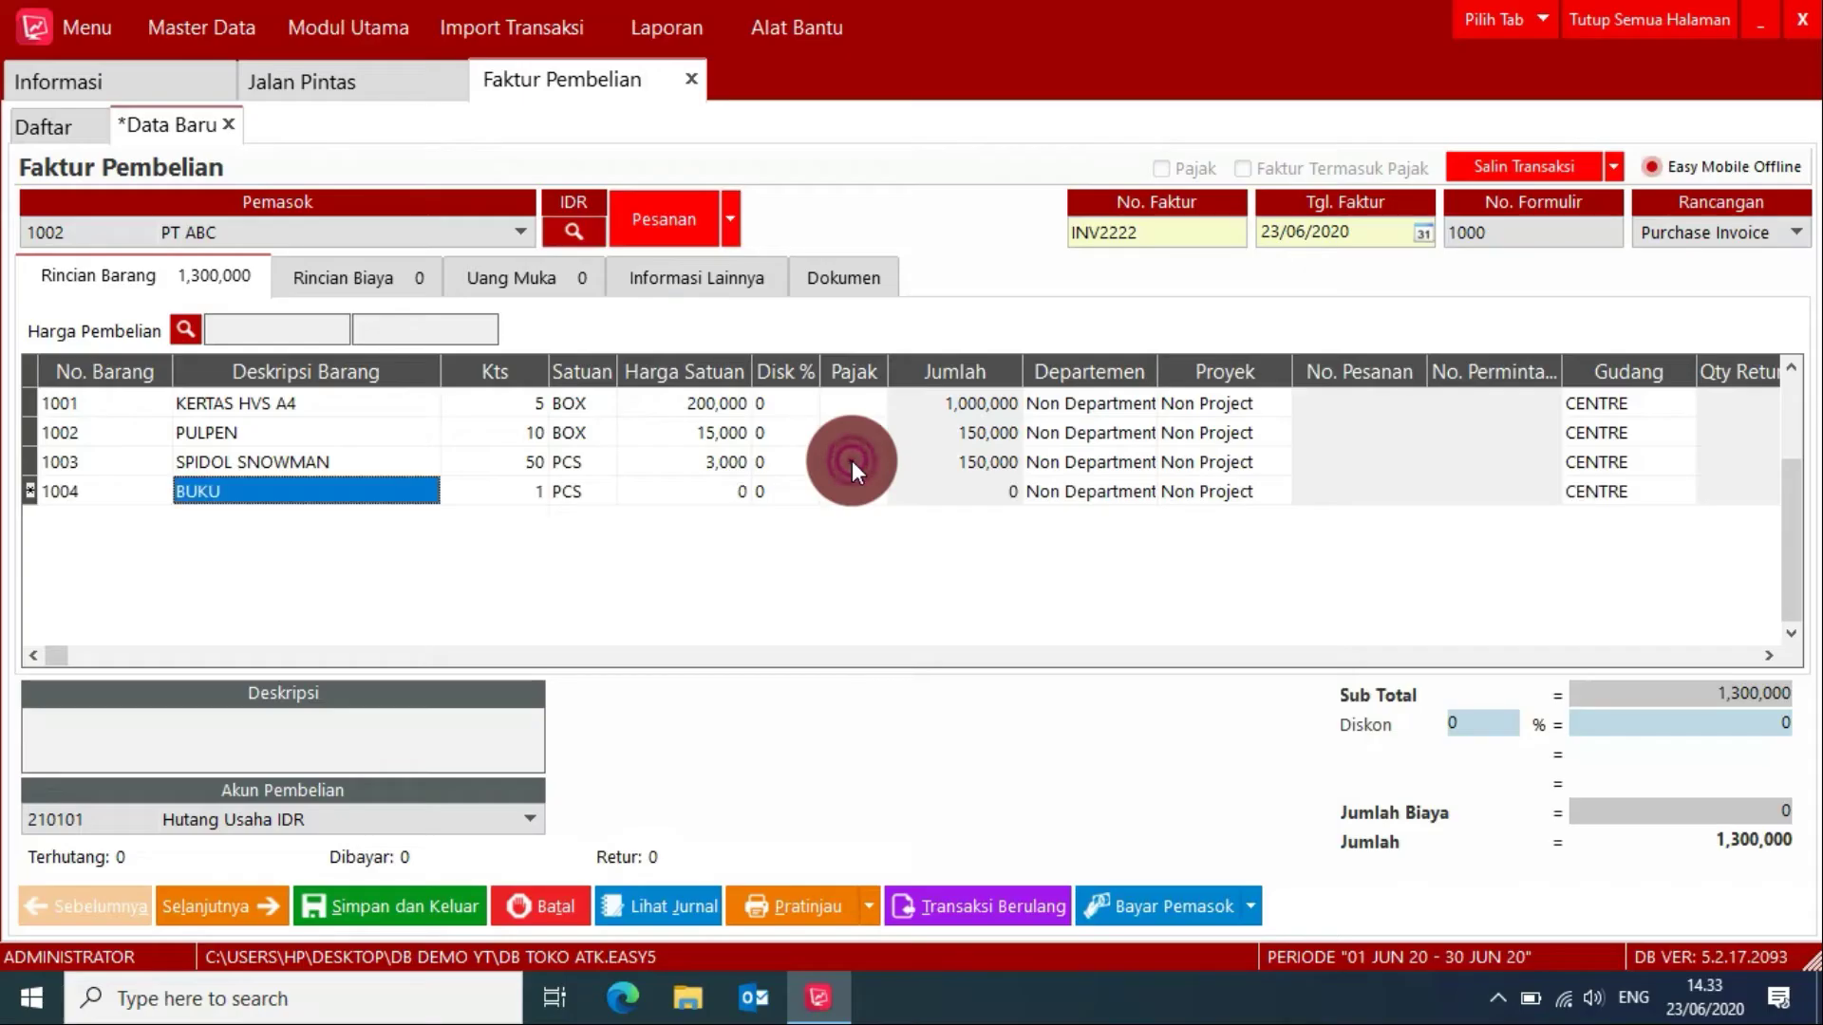
pyautogui.click(593, 491)
pyautogui.click(604, 491)
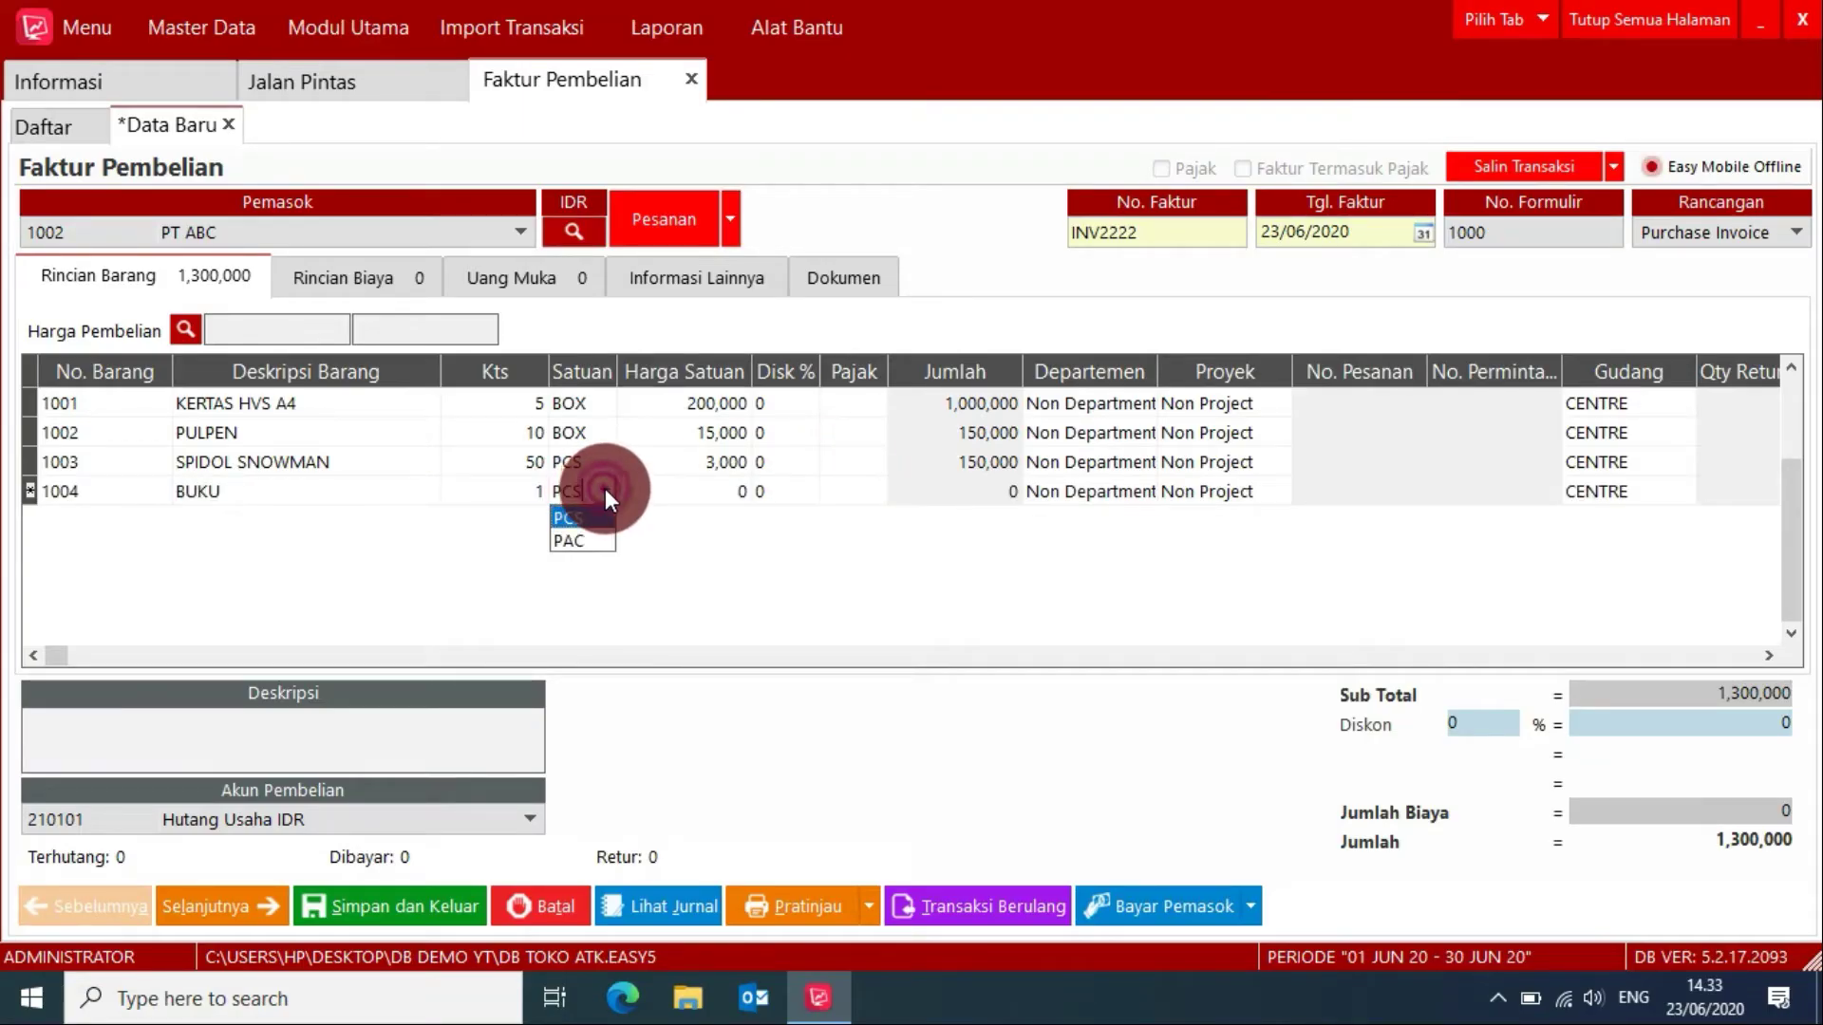
pyautogui.click(583, 541)
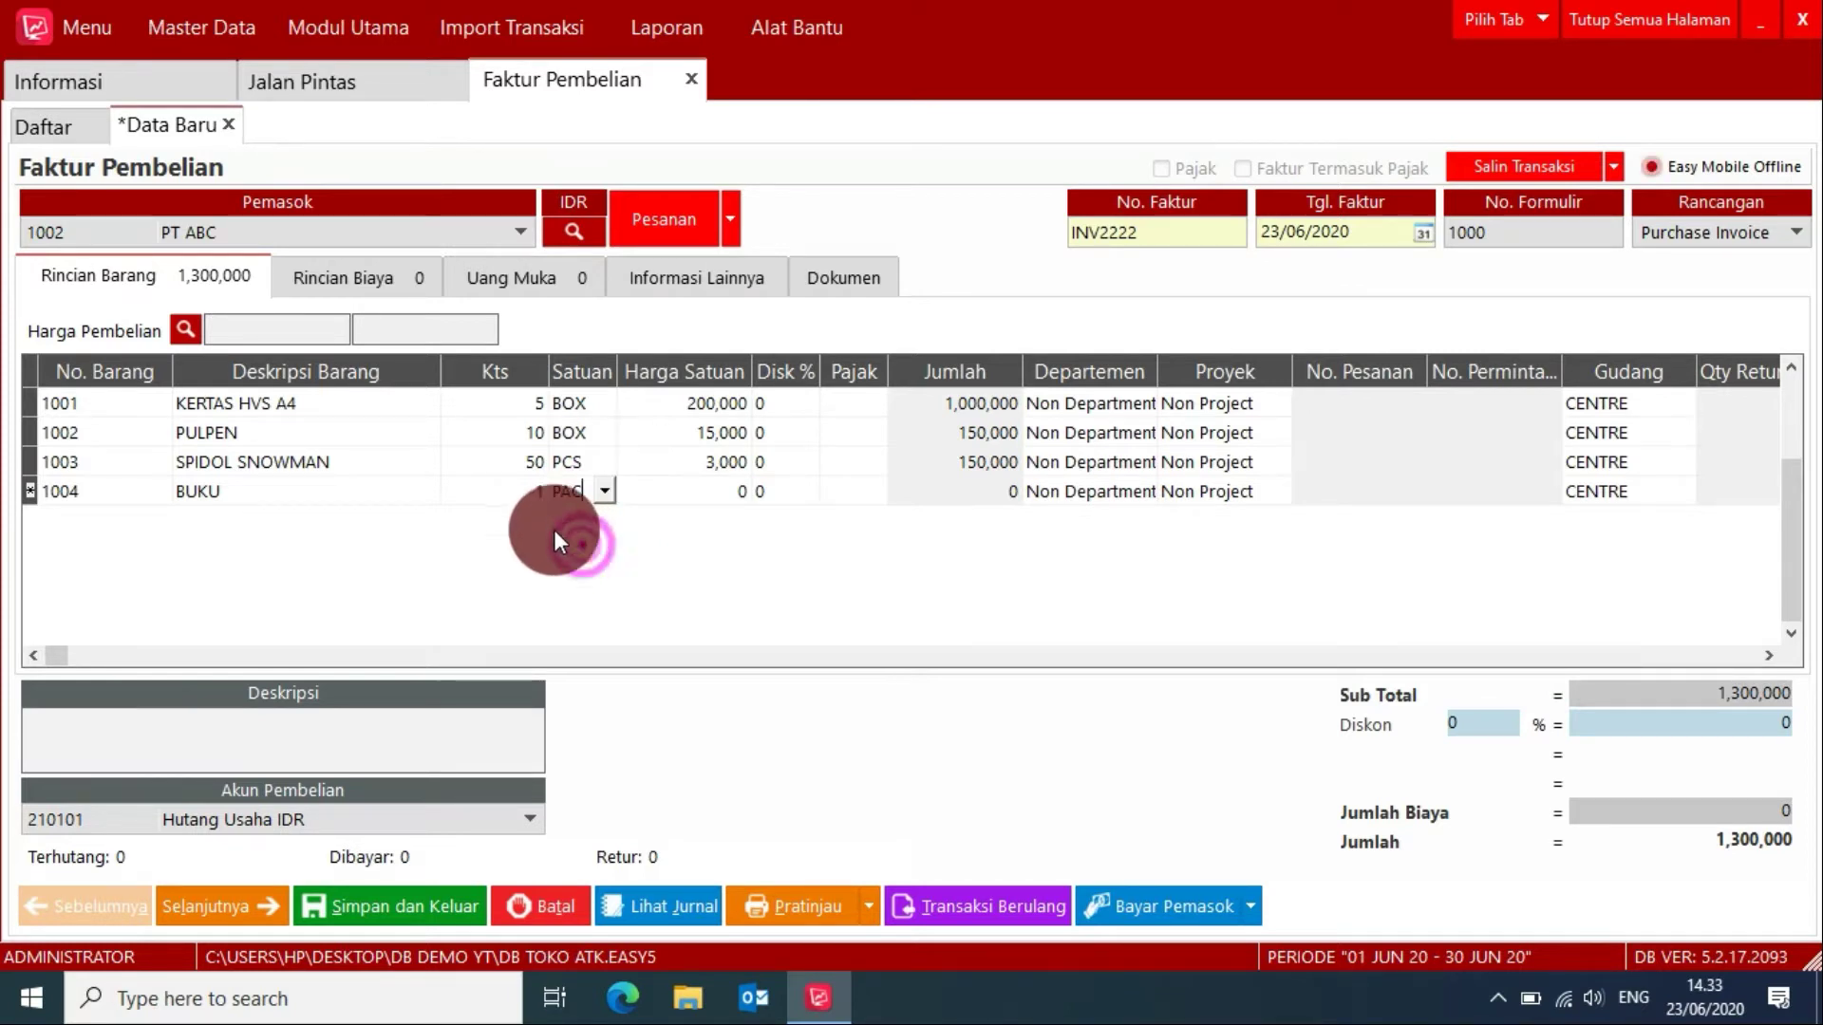
# Step: Set the BUKU line to quantity 5 and unit price 10,000
pyautogui.click(522, 499)
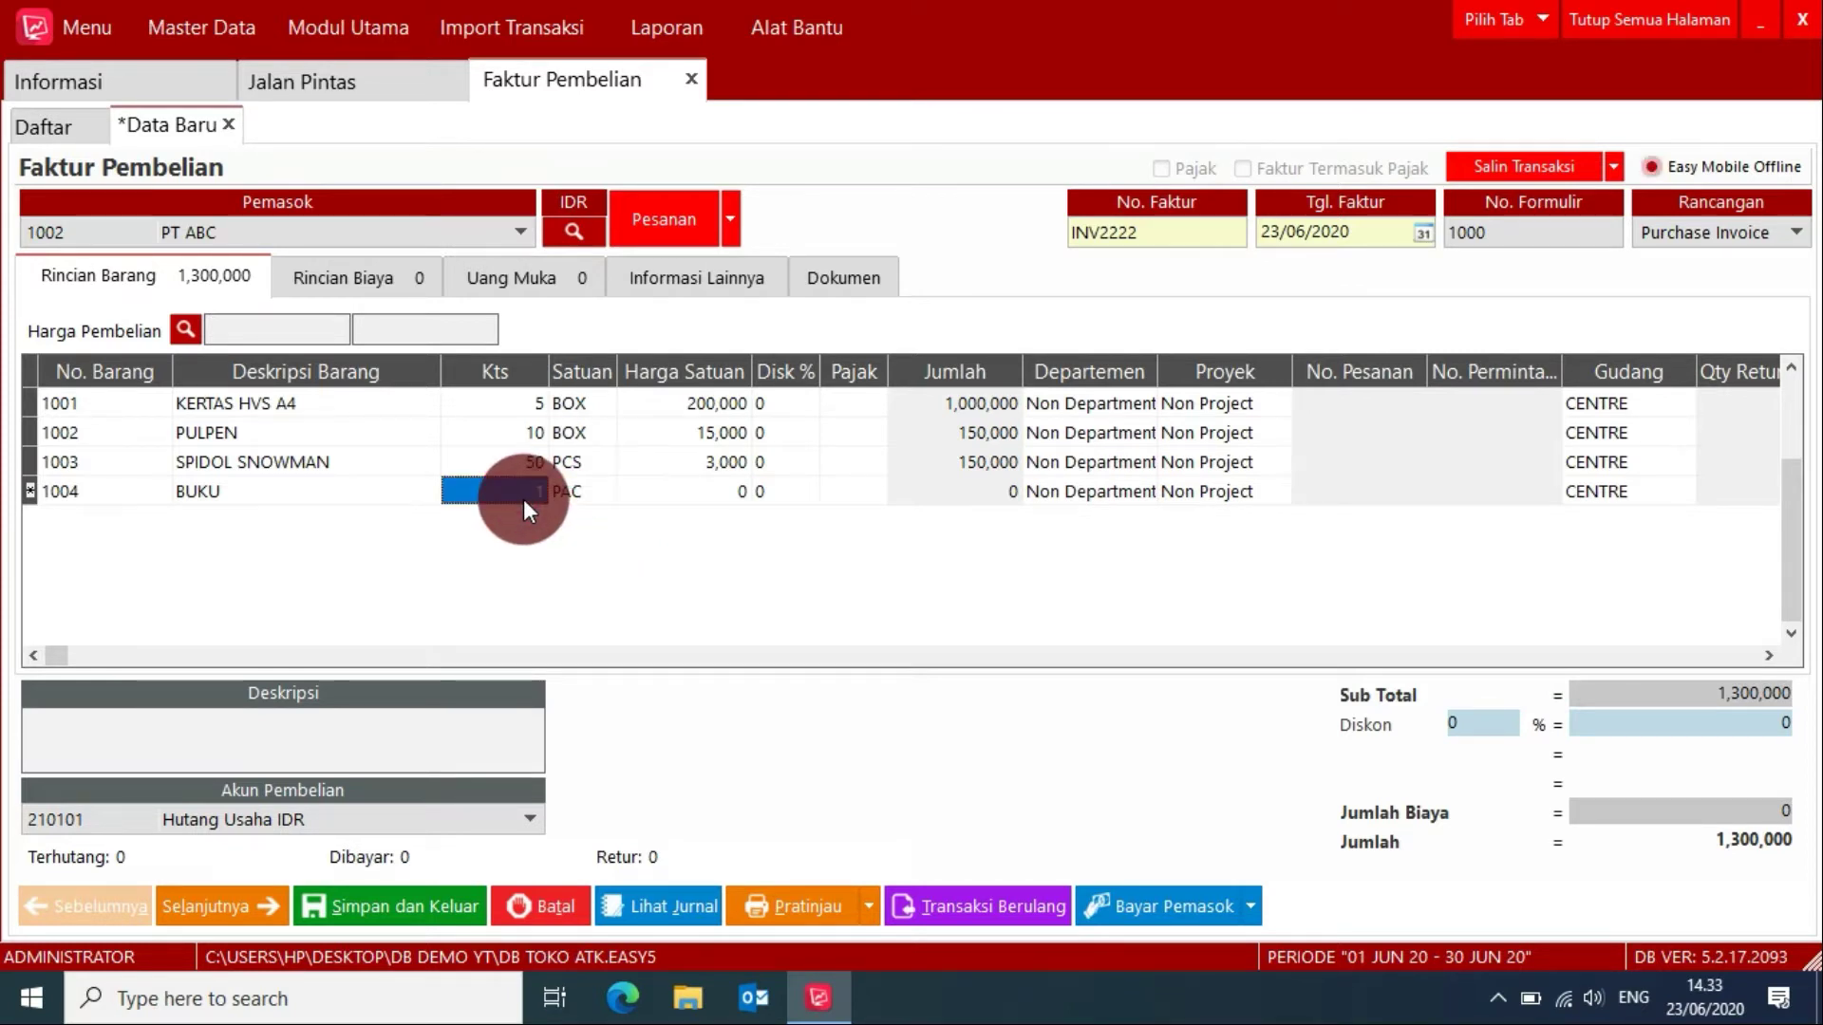
pyautogui.write('5')
pyautogui.click(680, 489)
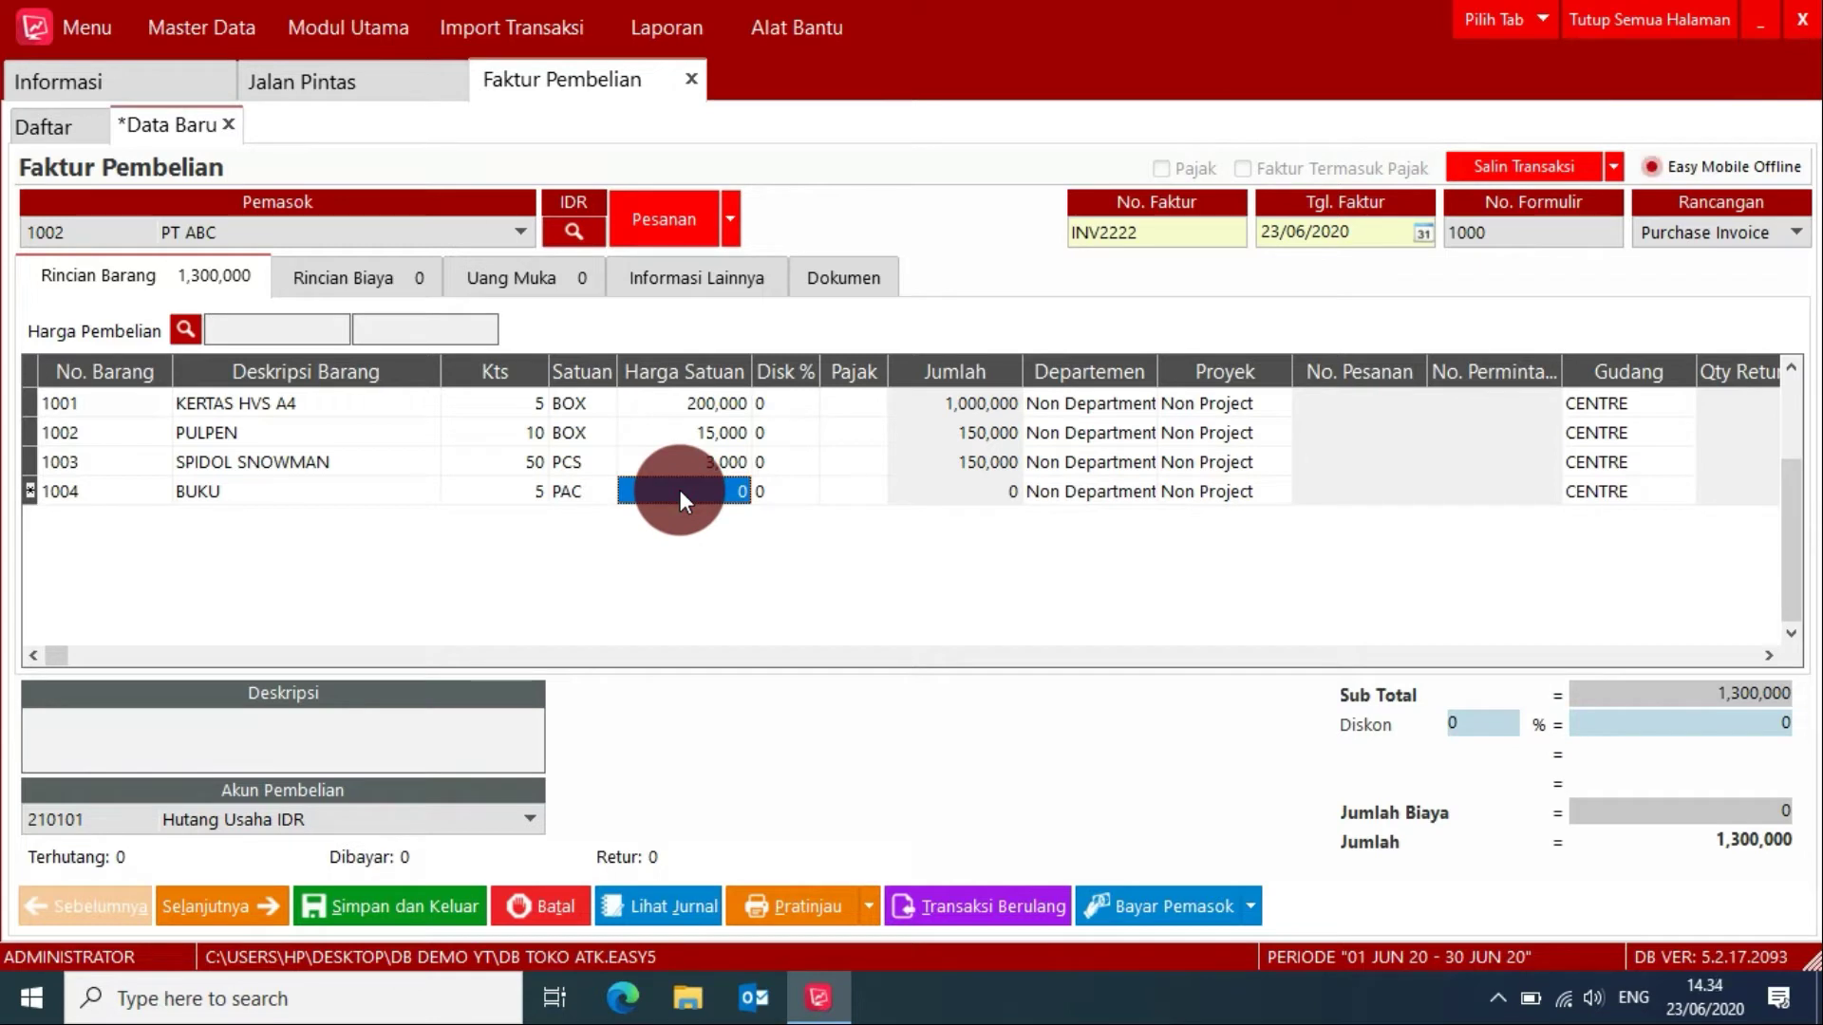
pyautogui.write('10000')
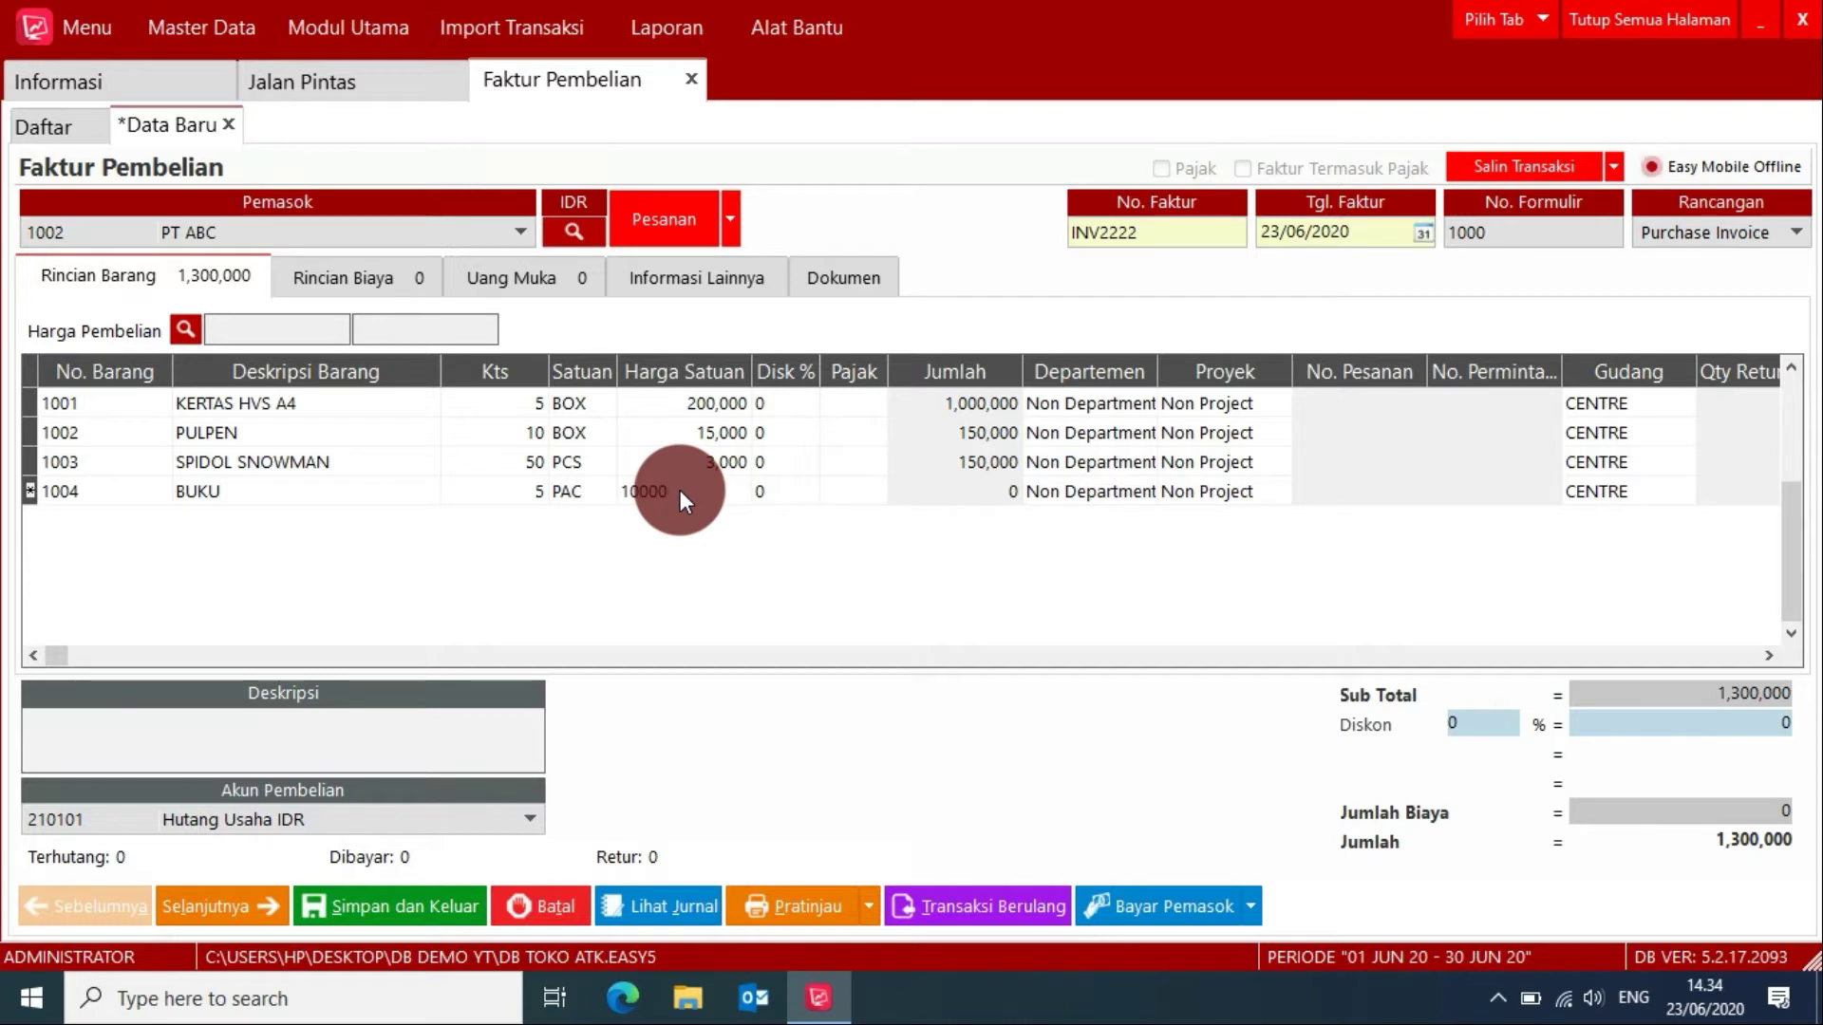
pyautogui.press('Return')
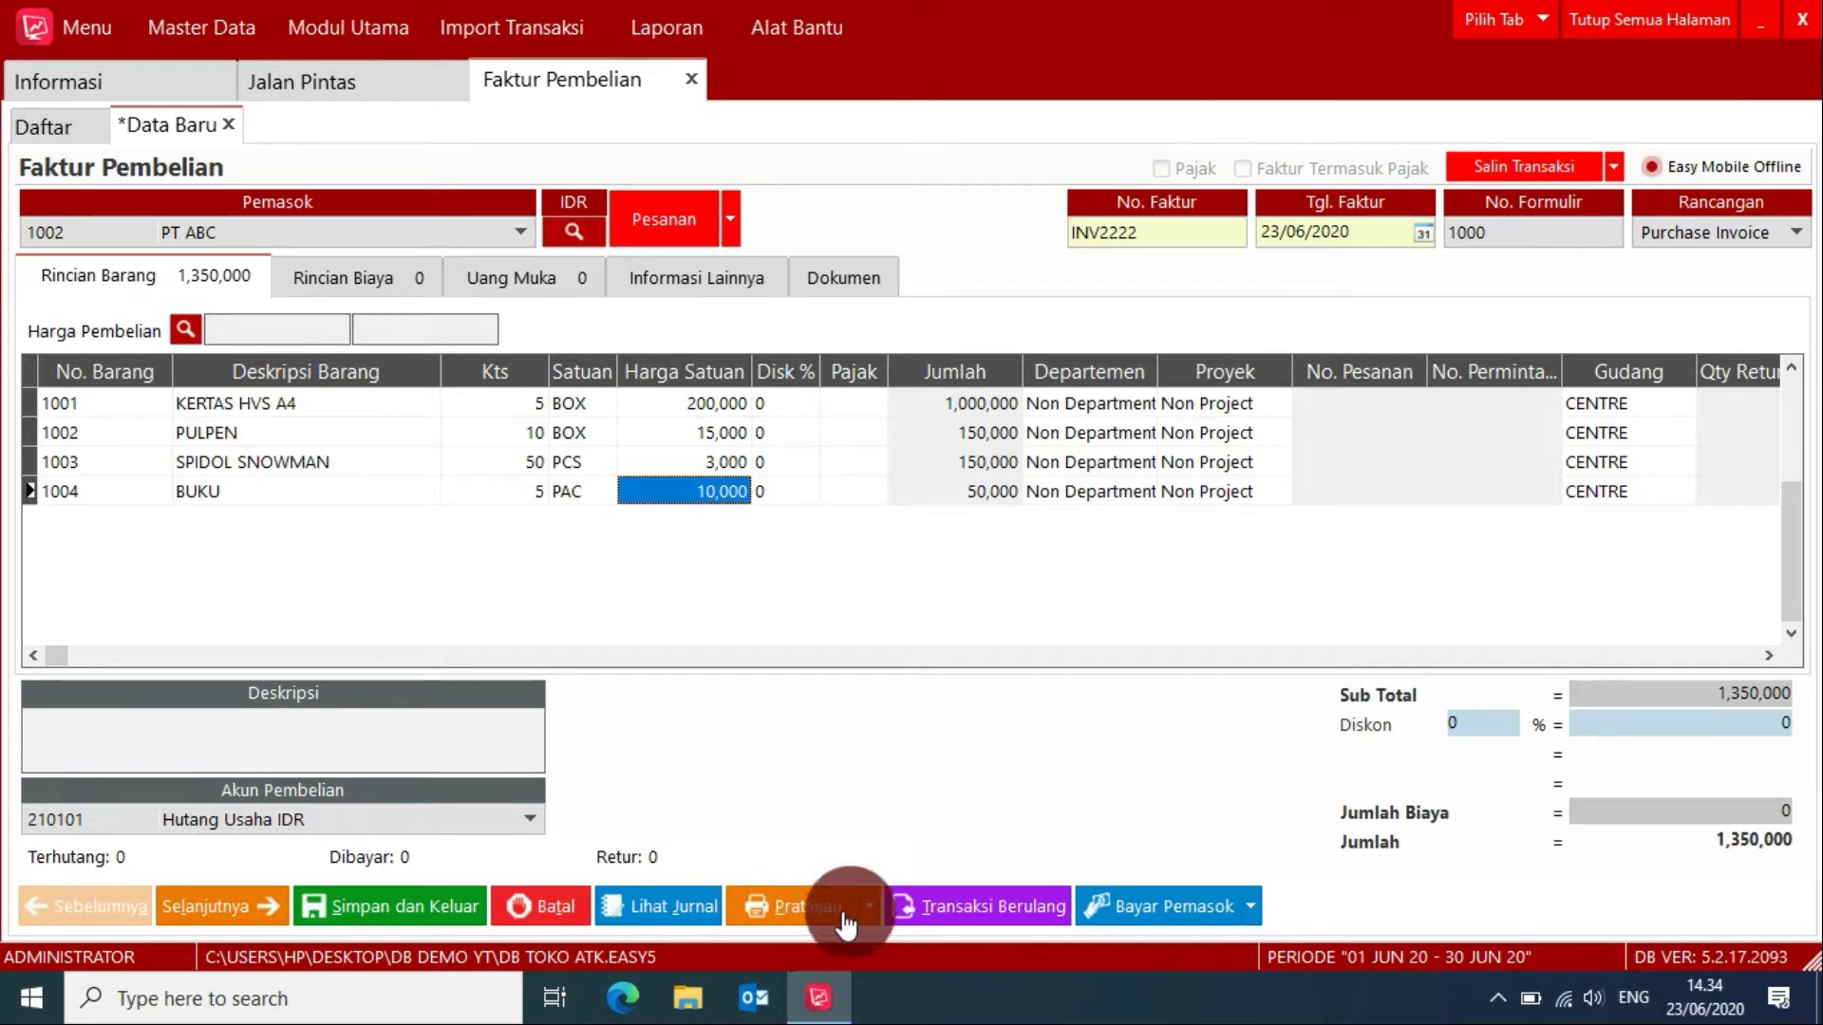
# Step: Preview the printed Faktur Pembelian INV2222, close the preview, and save and exit the invoice
pyautogui.click(812, 905)
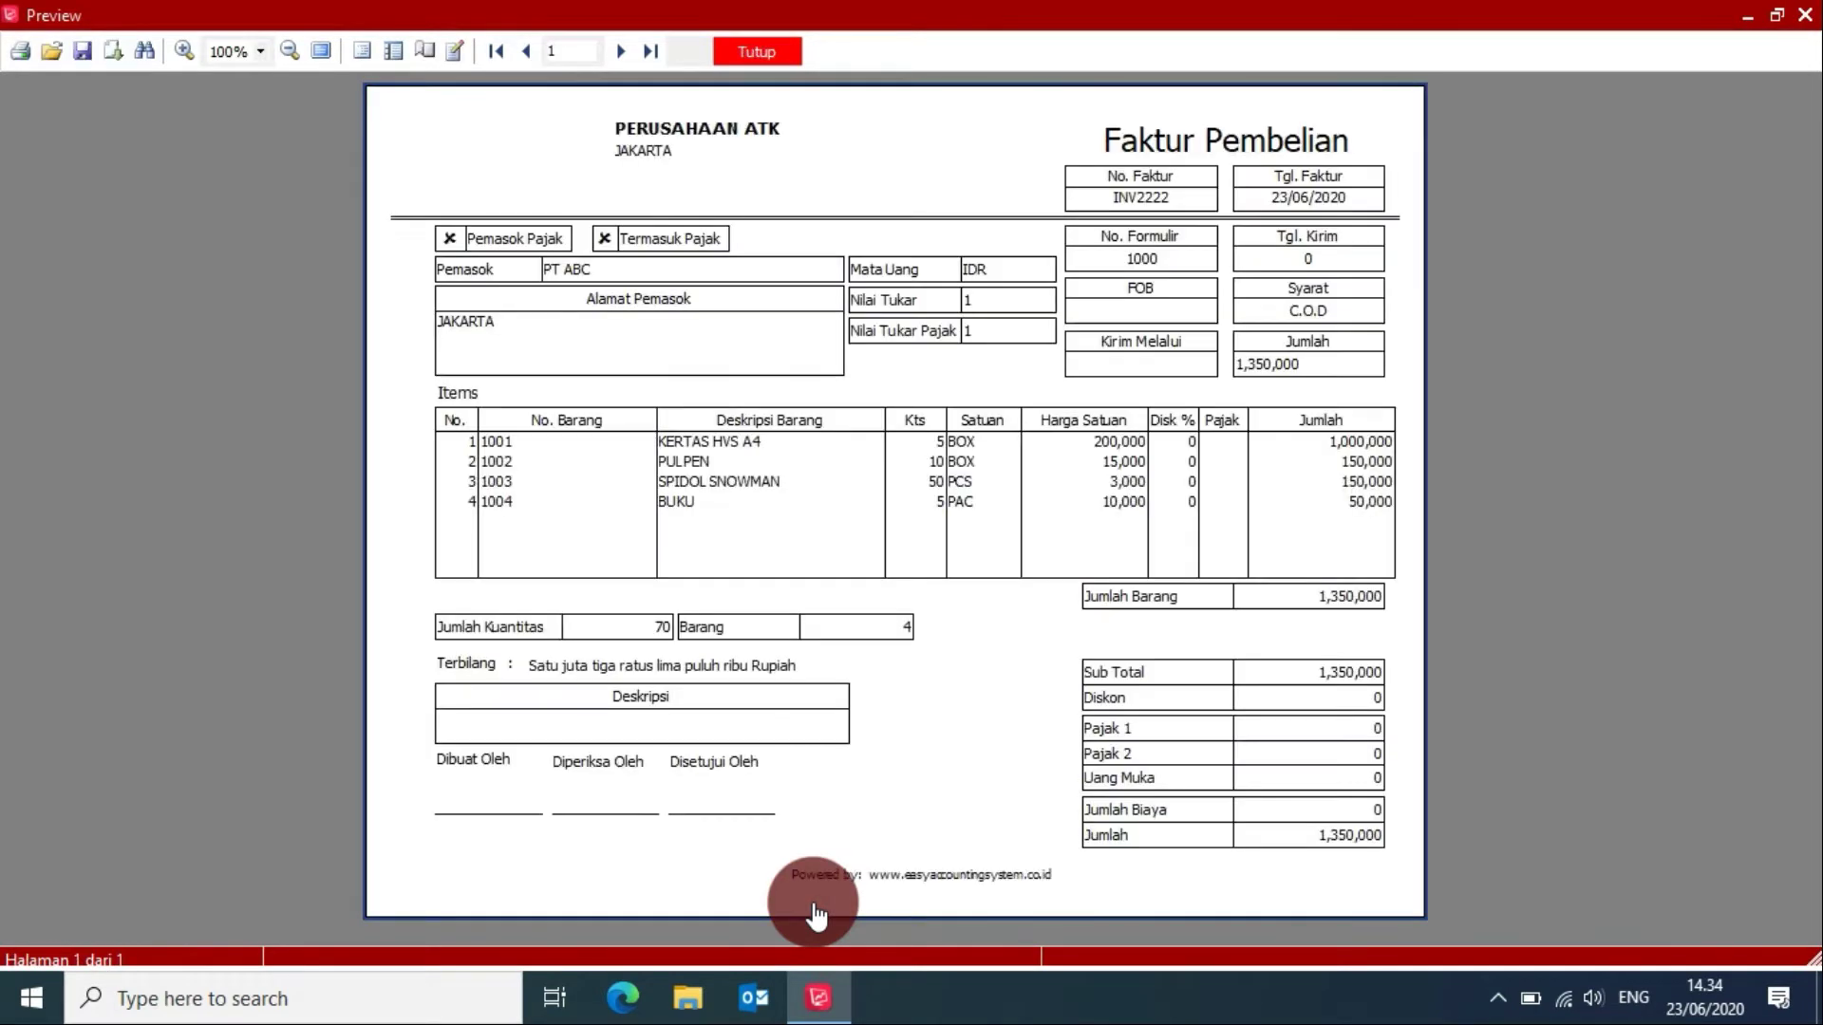
pyautogui.click(756, 51)
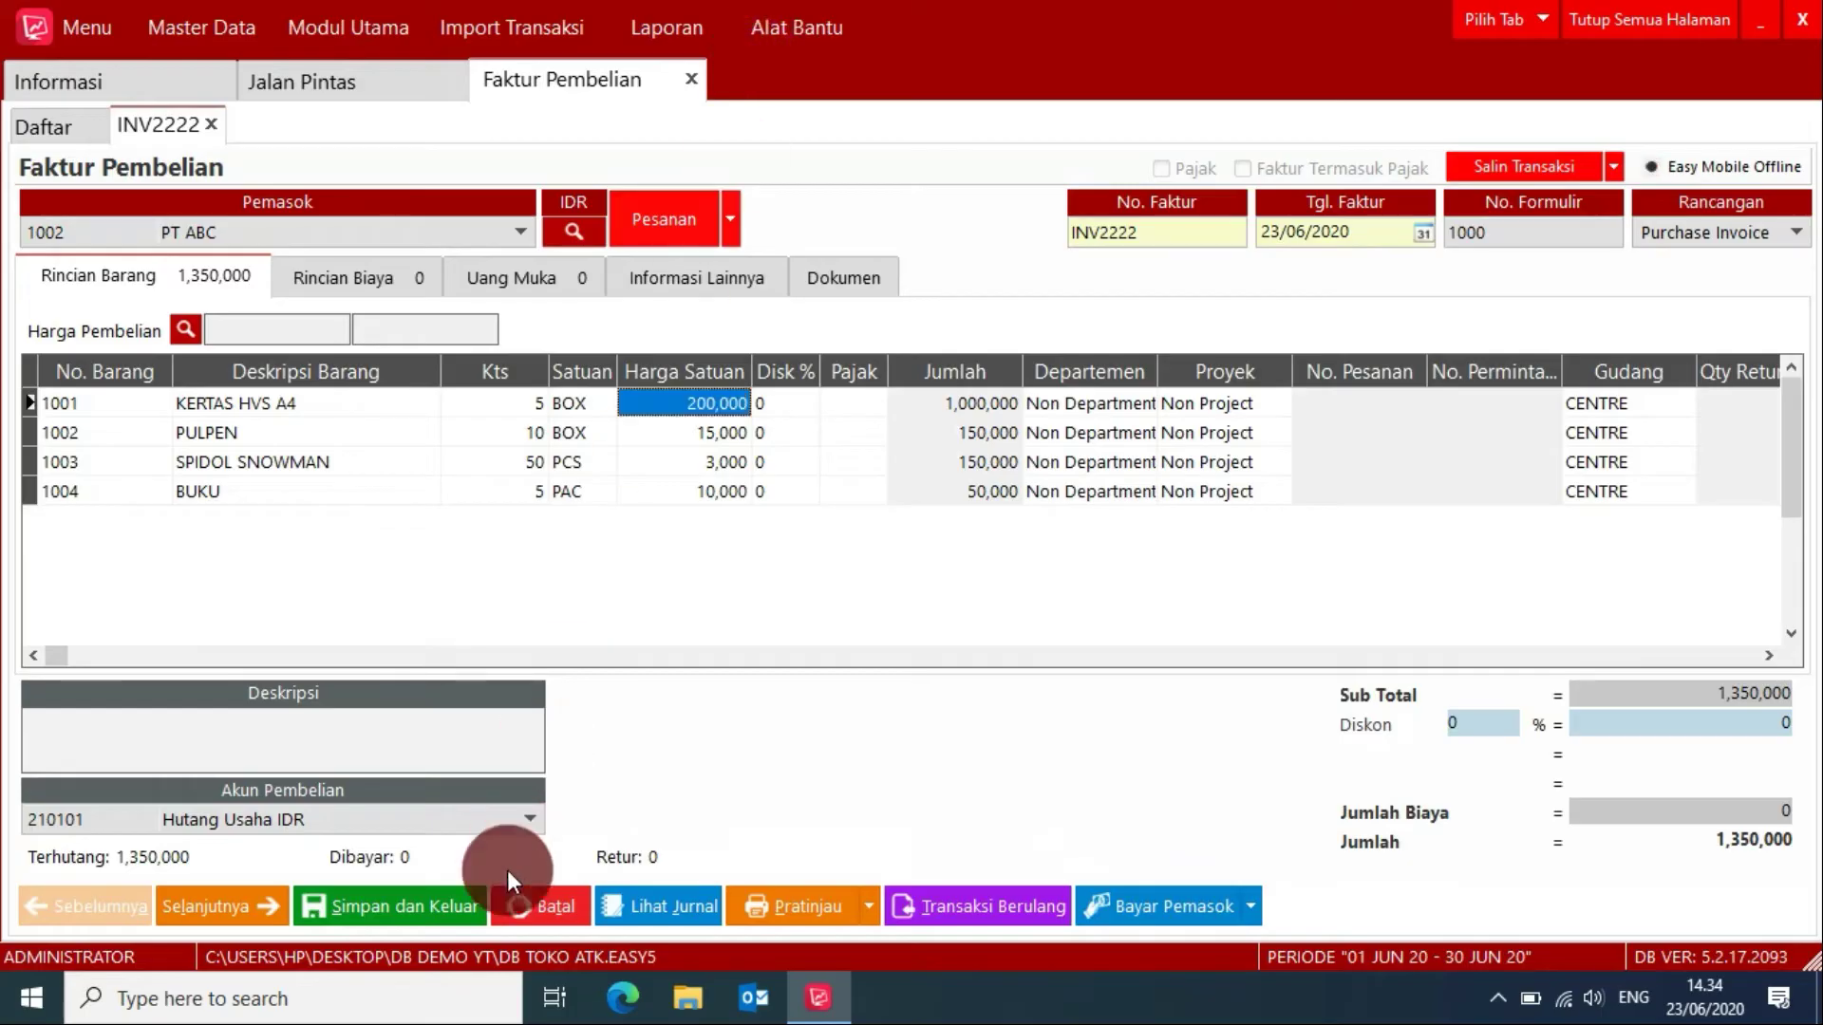
pyautogui.click(413, 907)
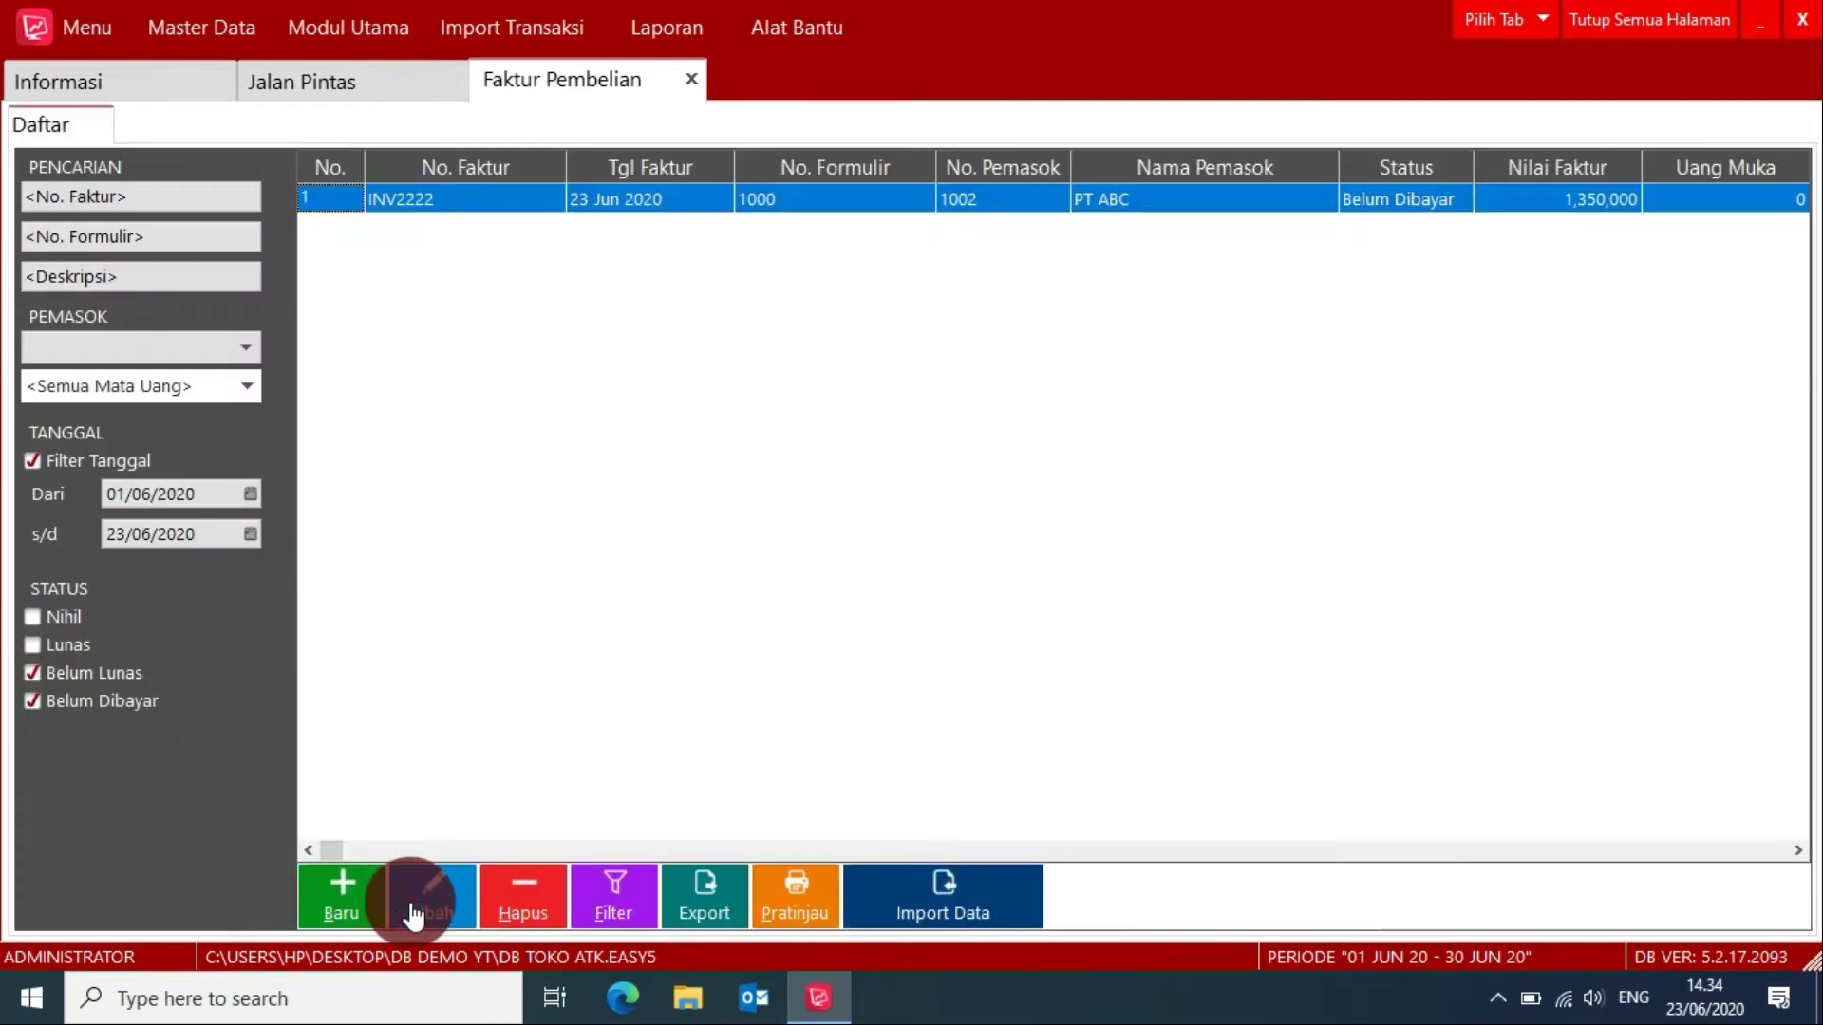
# Step: Open the Barang list of Persediaan and check the stock quantities and units of KERTAS HVS A4, PULPEN, SPIDOL SNOWMAN and BUKU
pyautogui.click(401, 83)
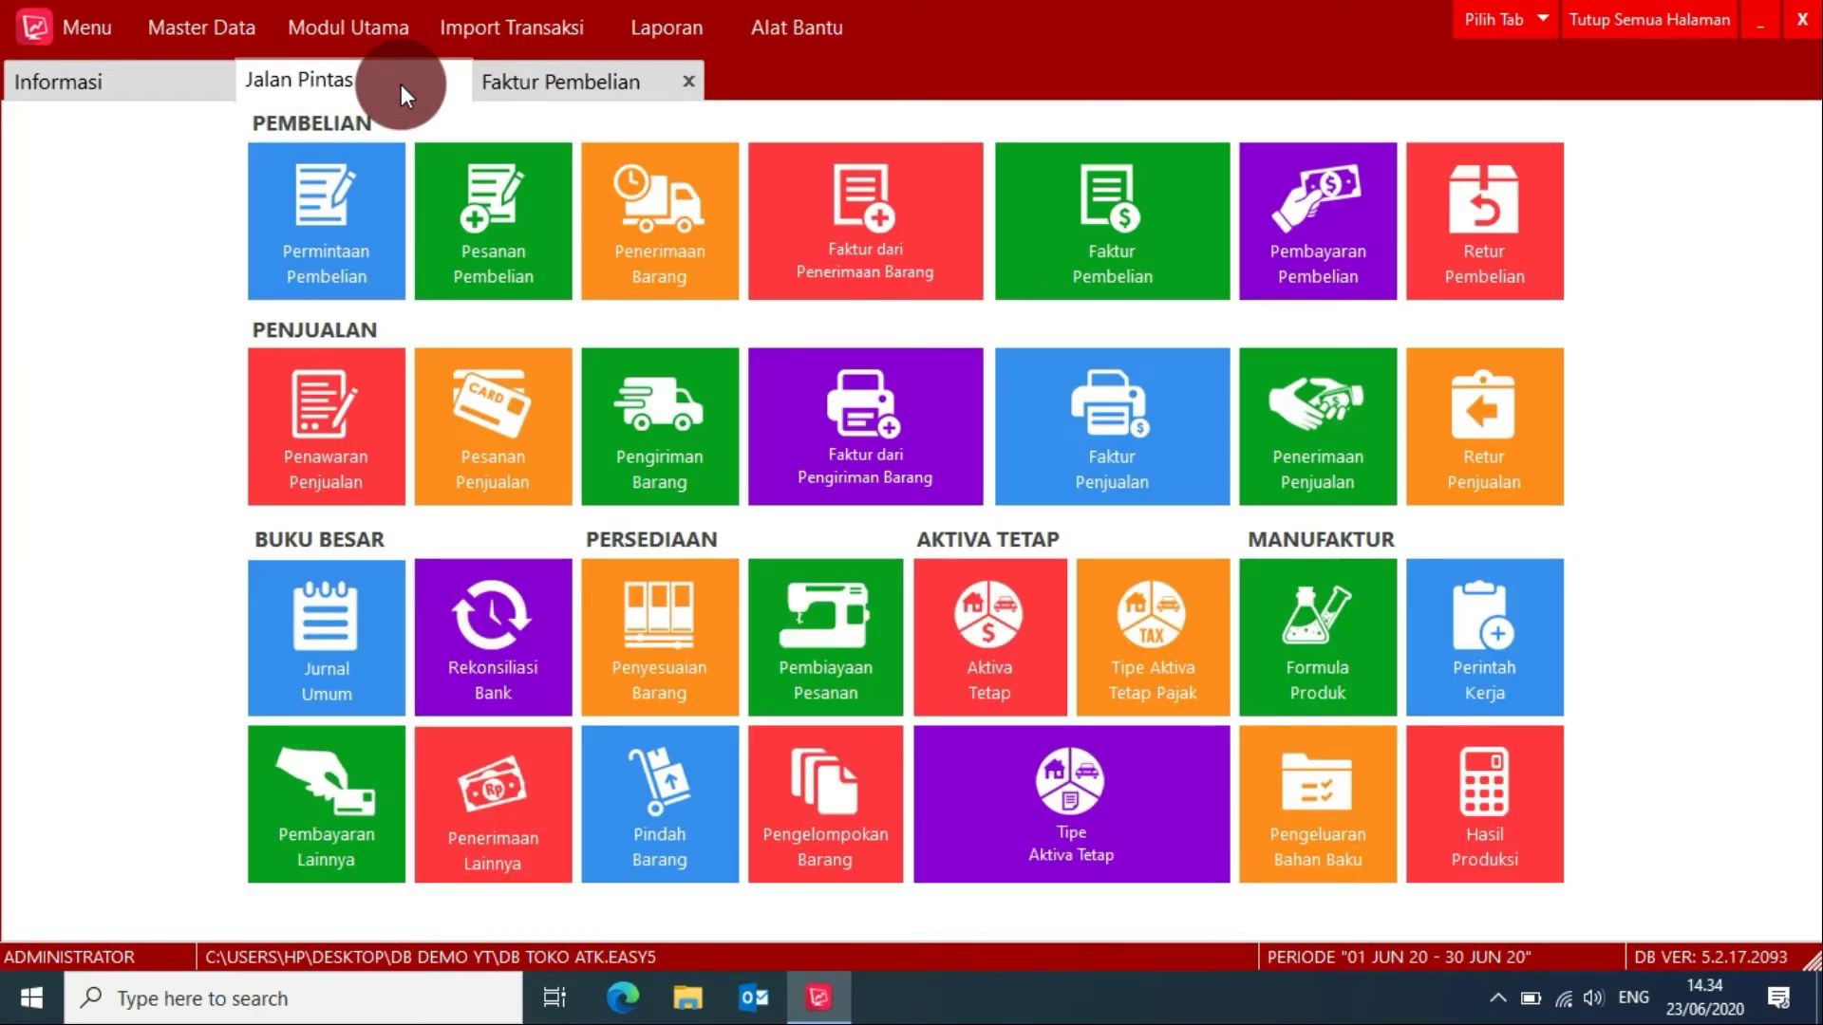
pyautogui.click(359, 27)
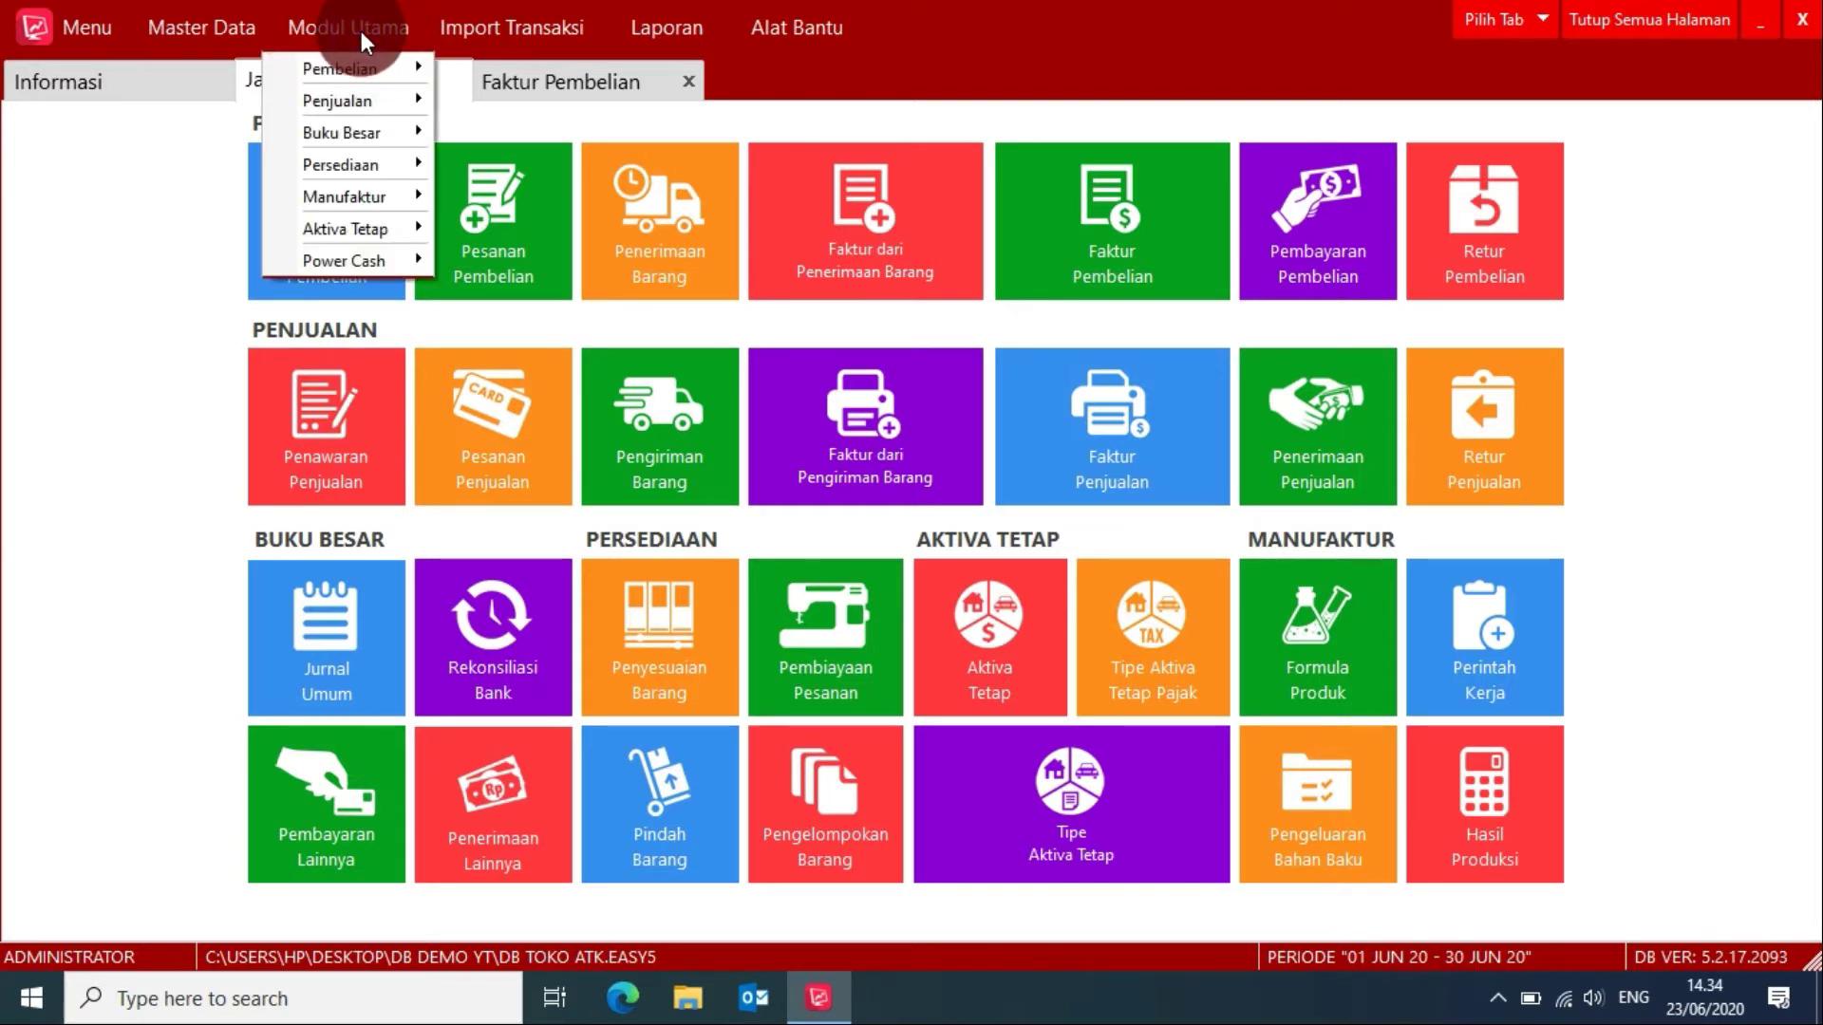
pyautogui.click(329, 173)
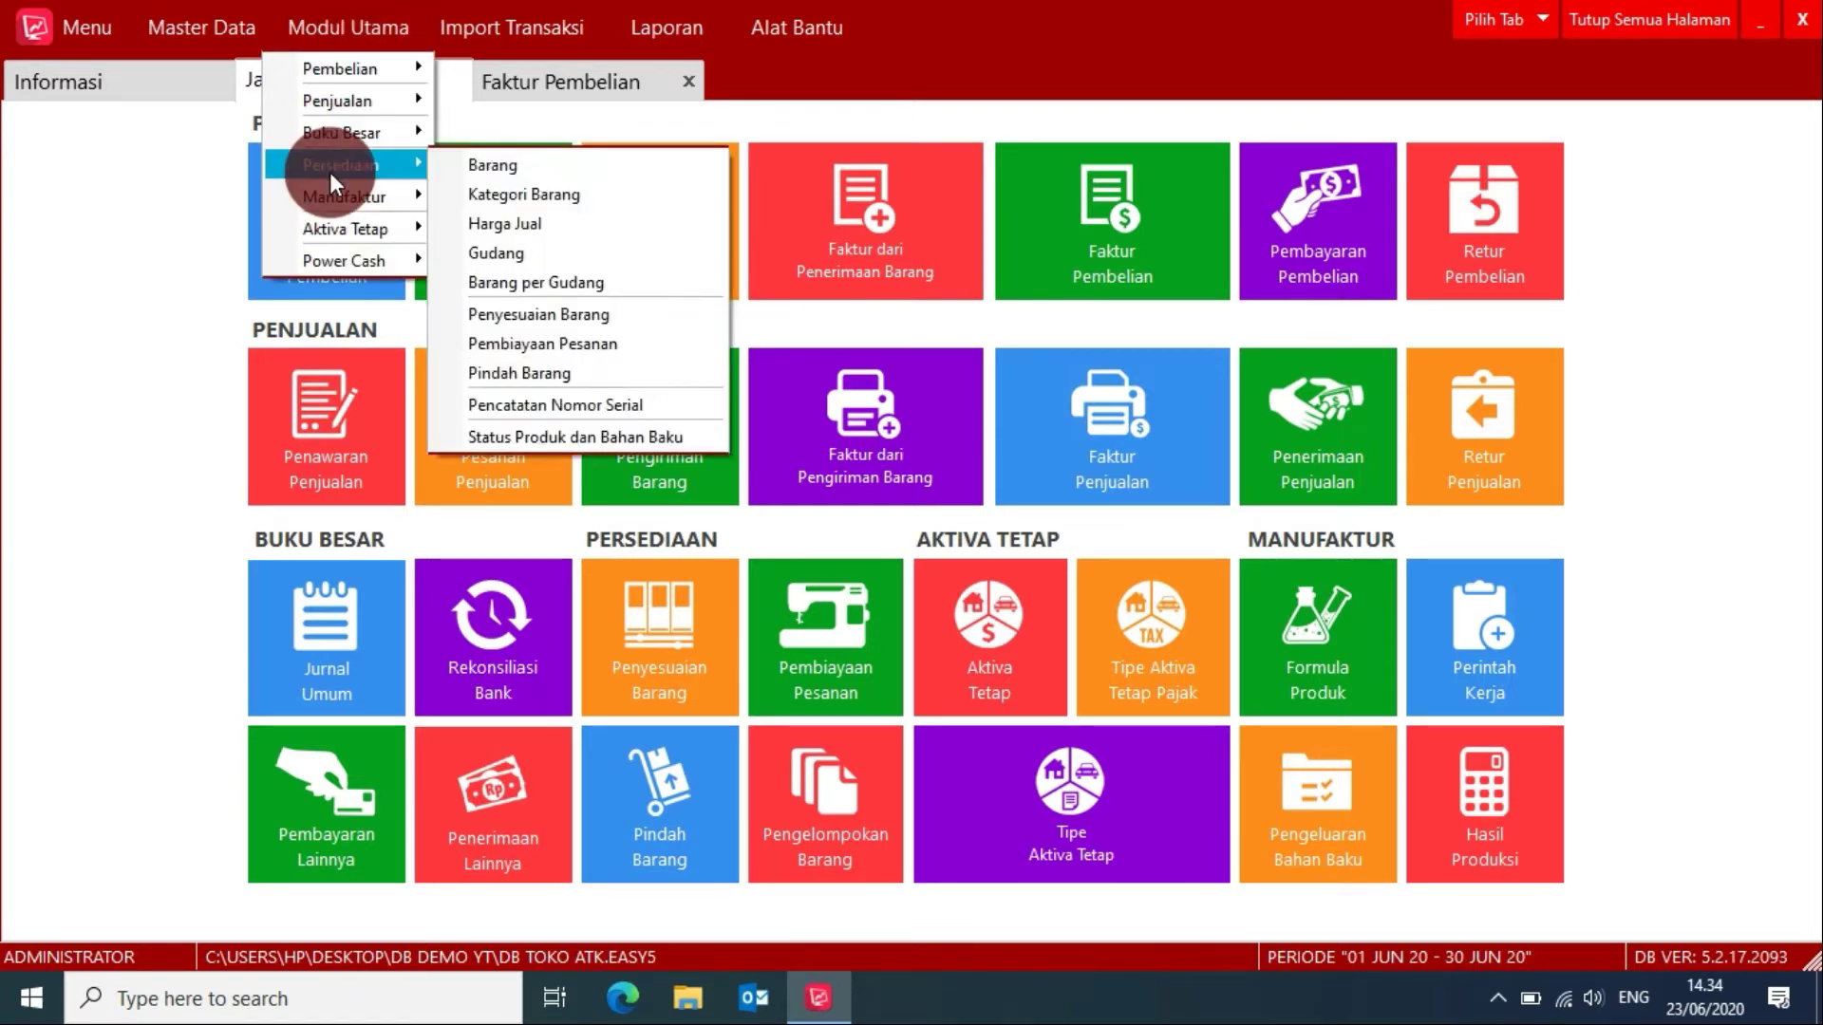
pyautogui.click(462, 163)
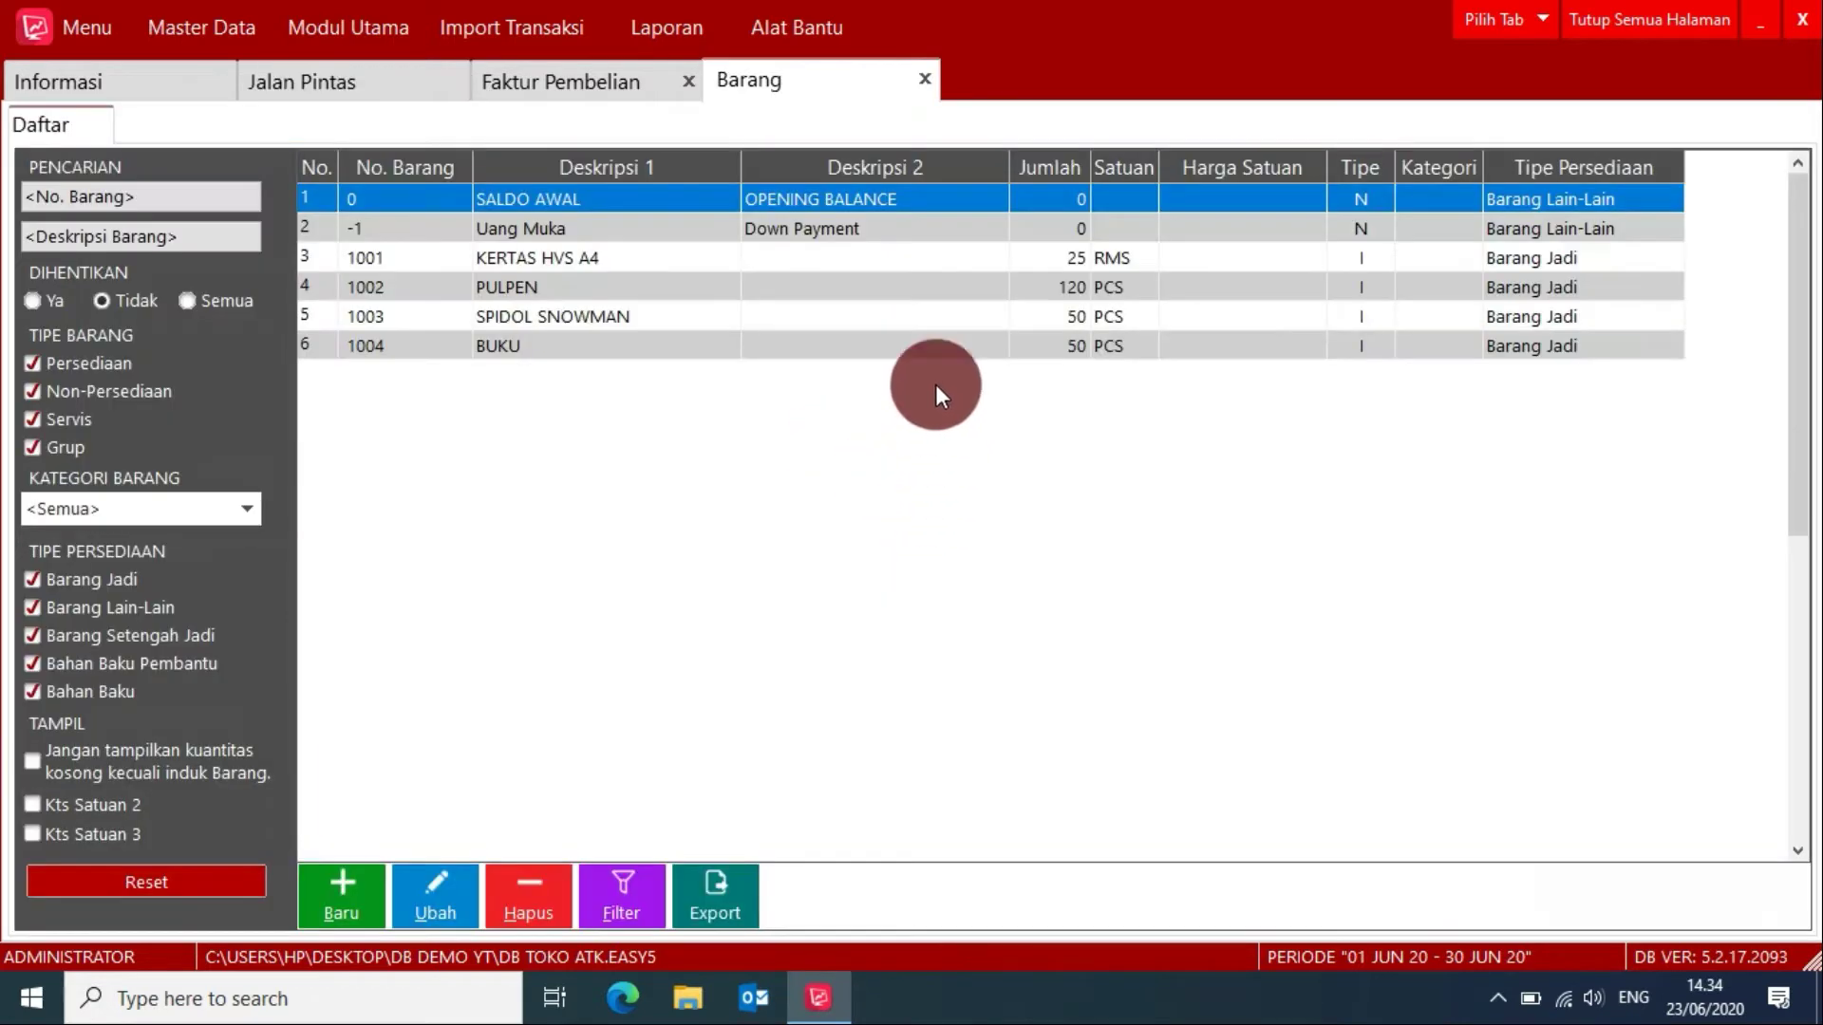
pyautogui.click(771, 258)
pyautogui.click(788, 285)
pyautogui.click(795, 311)
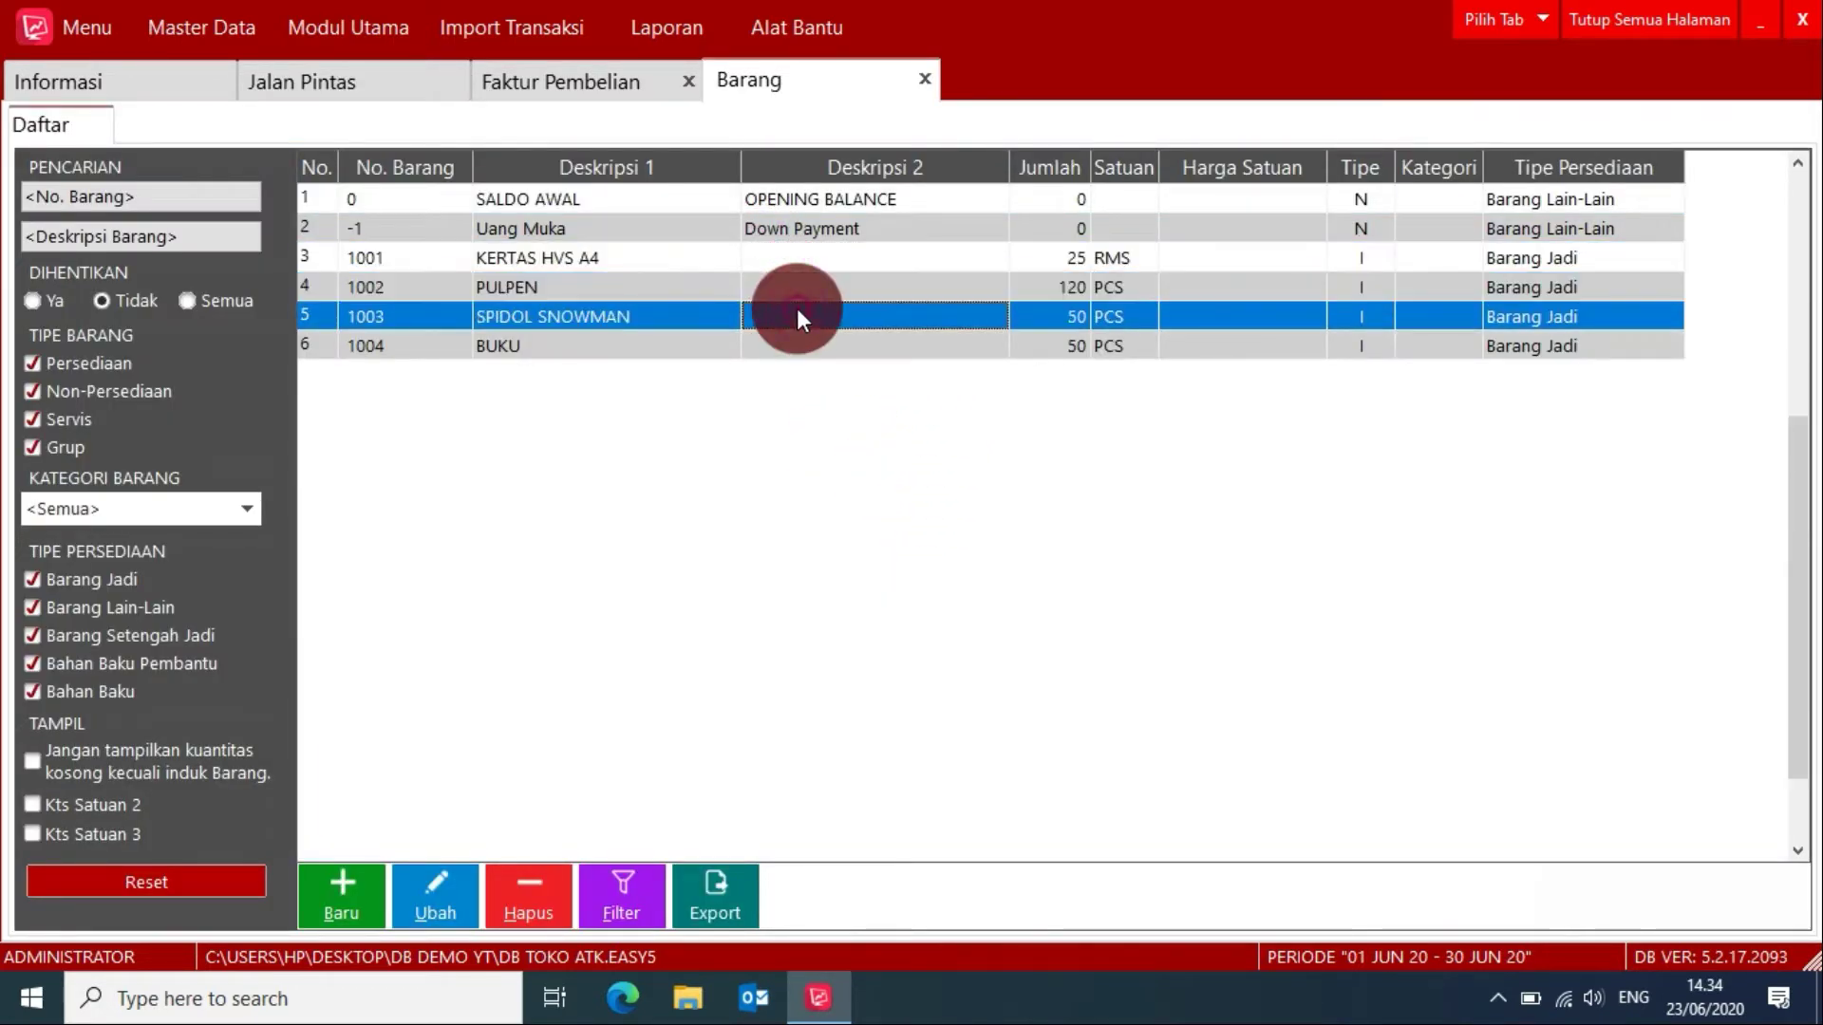
pyautogui.click(810, 347)
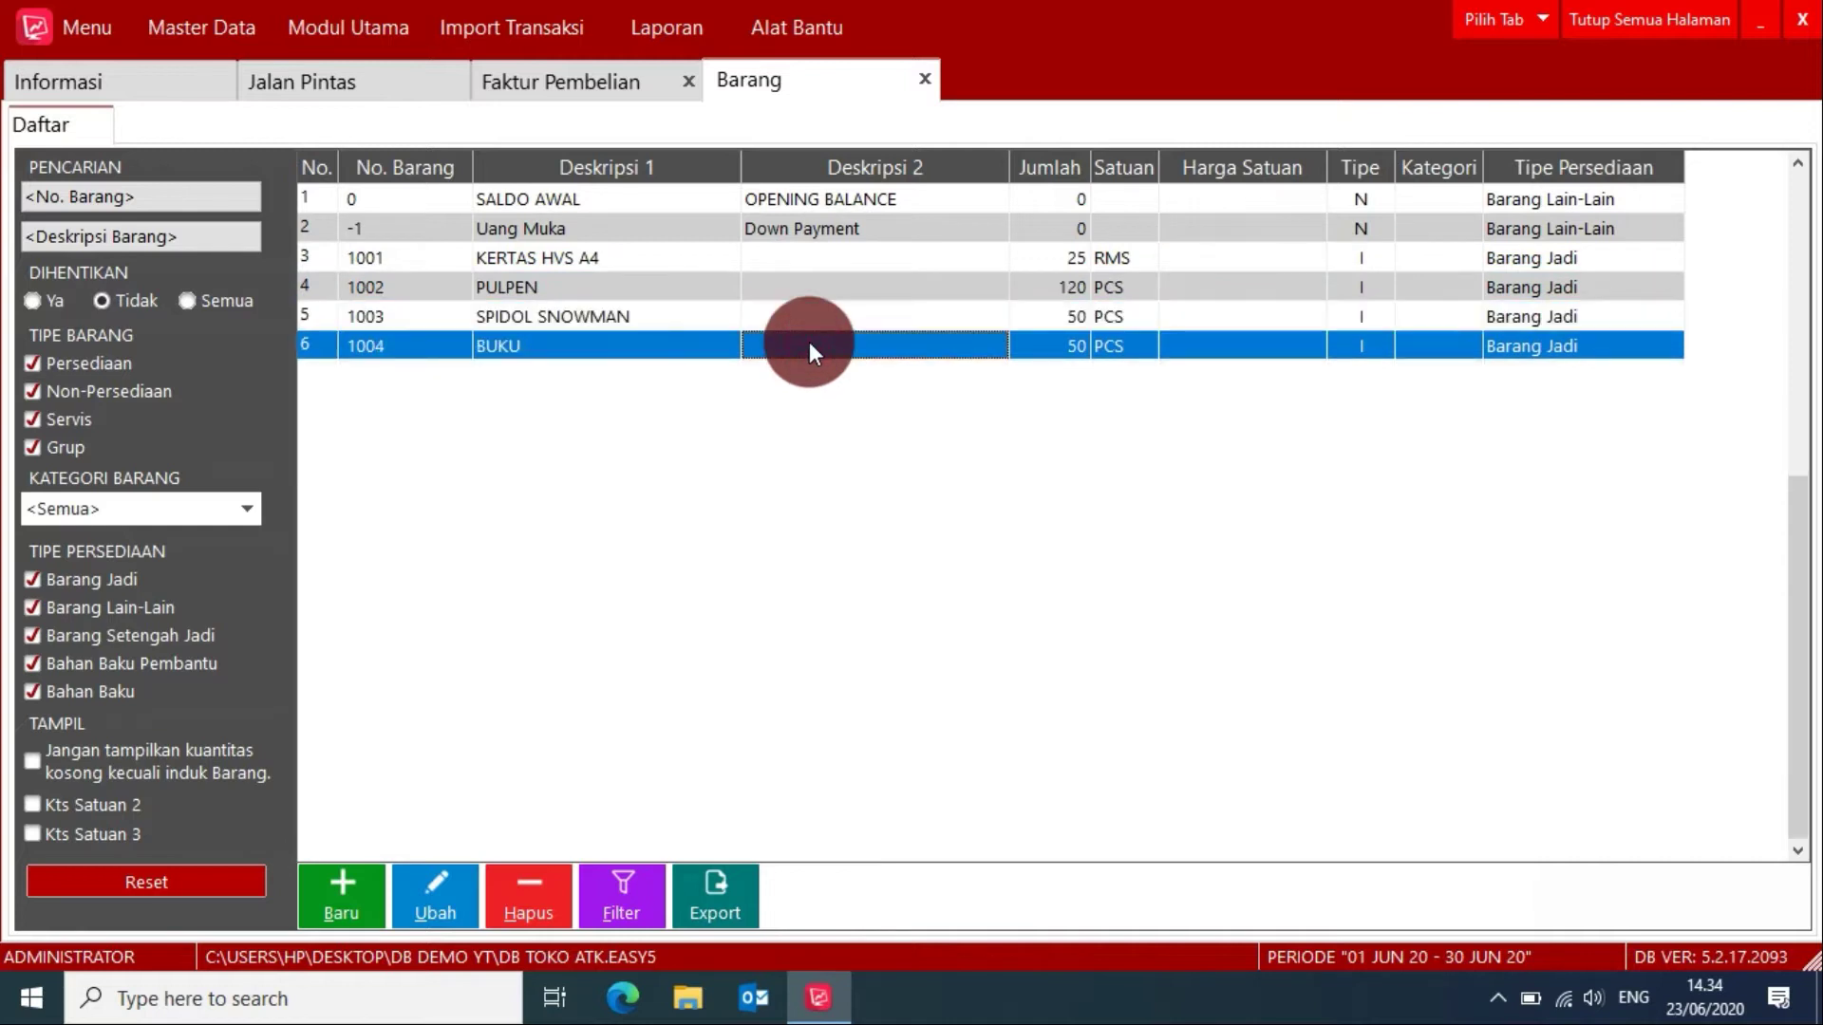
pyautogui.click(794, 264)
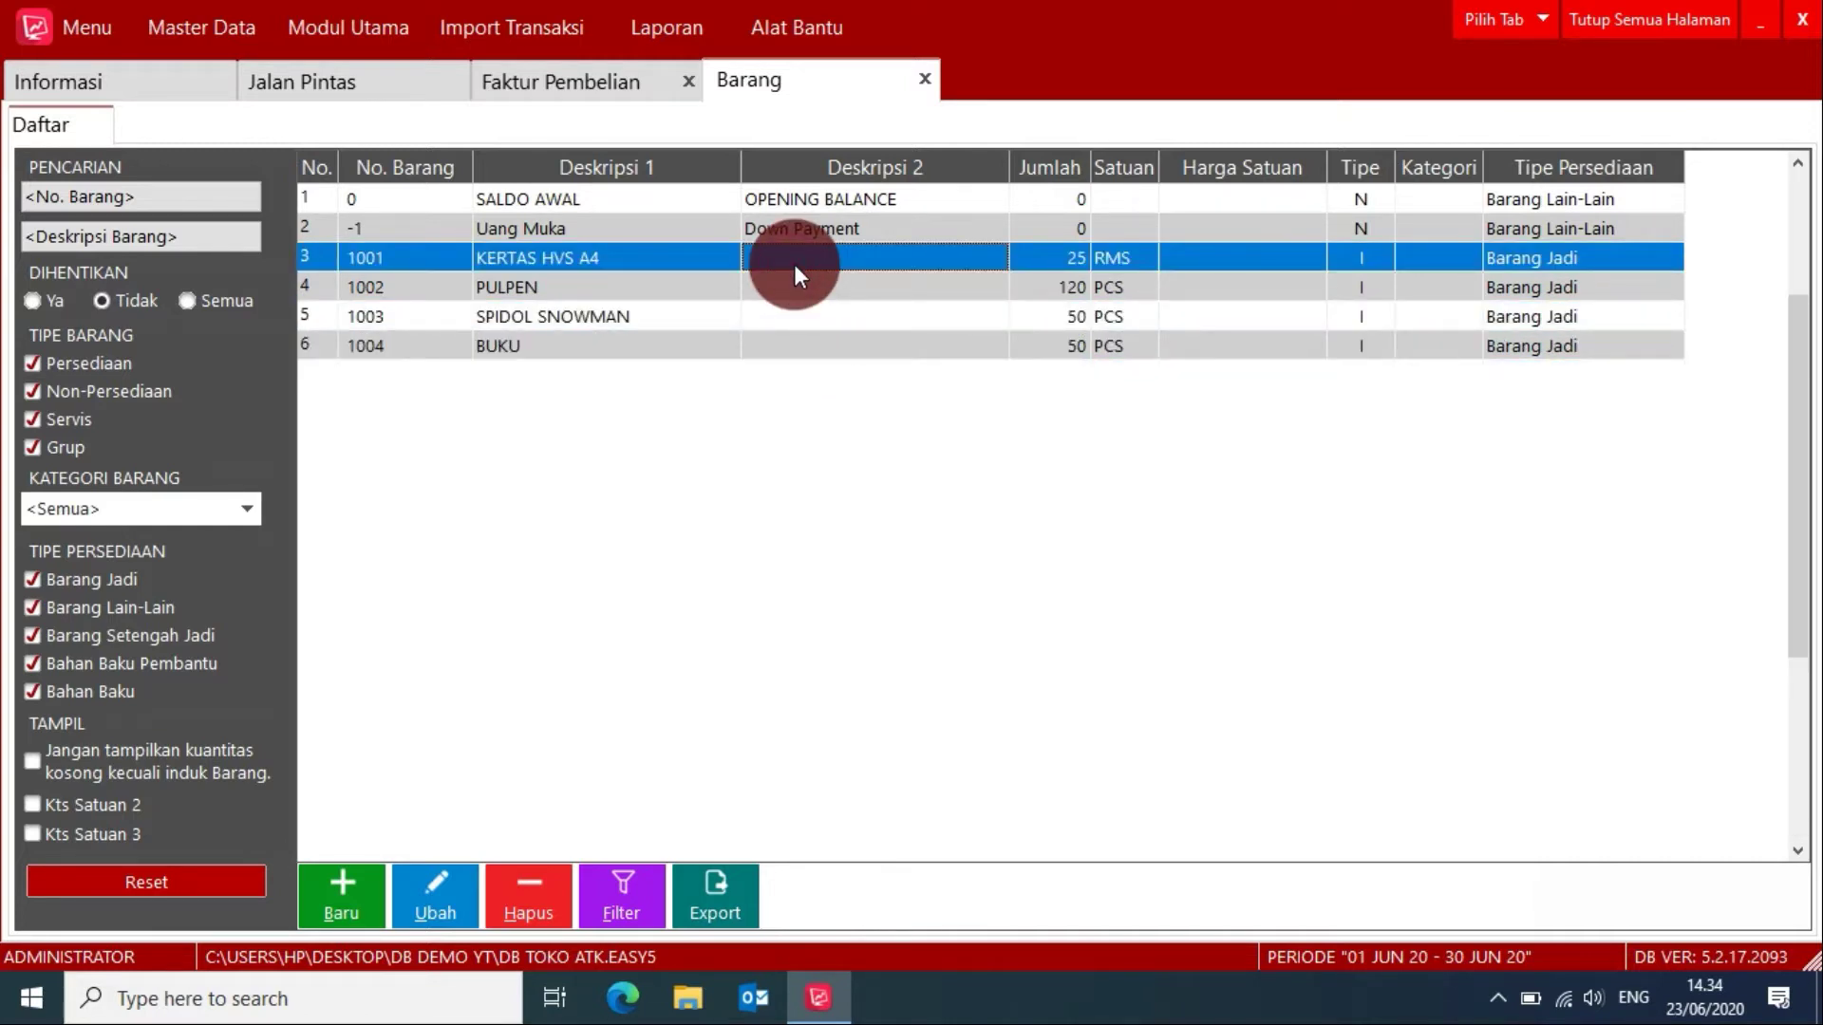
# Step: Open the Riwayat Persediaan of KERTAS HVS A4 and widen the Deskripsi column to read its stock movements
pyautogui.rightClick(795, 264)
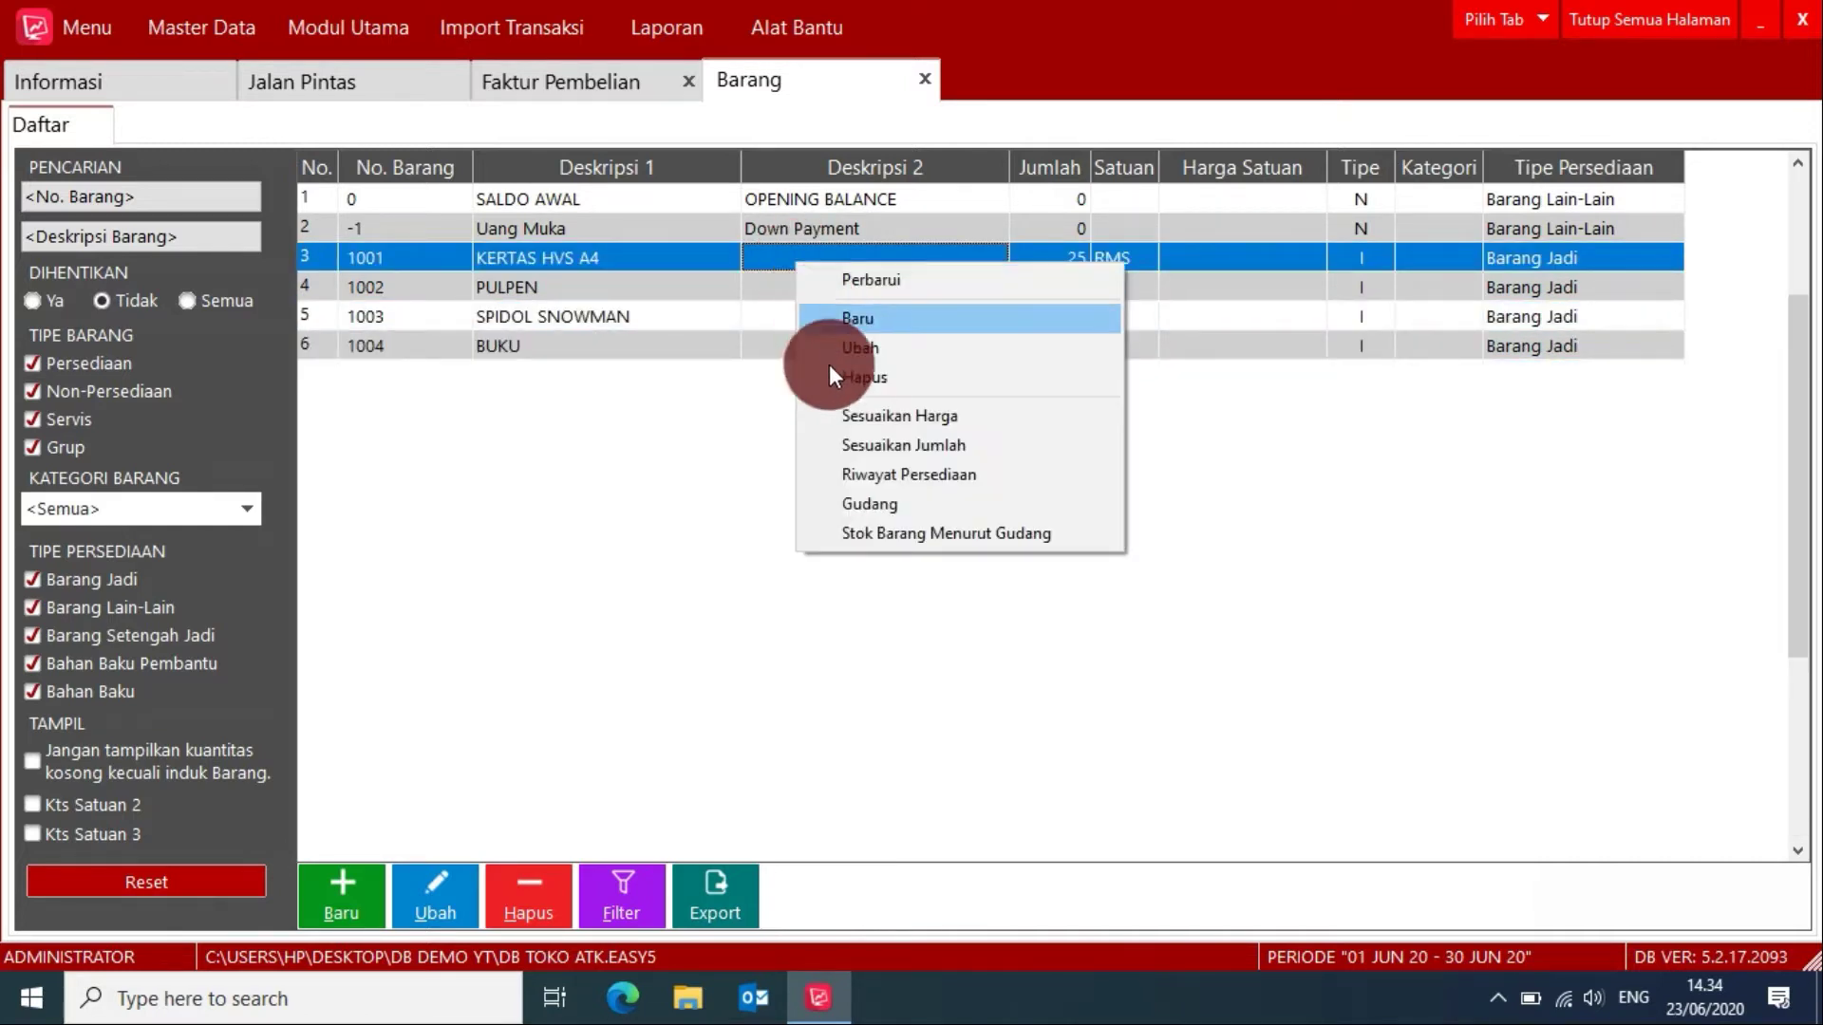
pyautogui.click(858, 474)
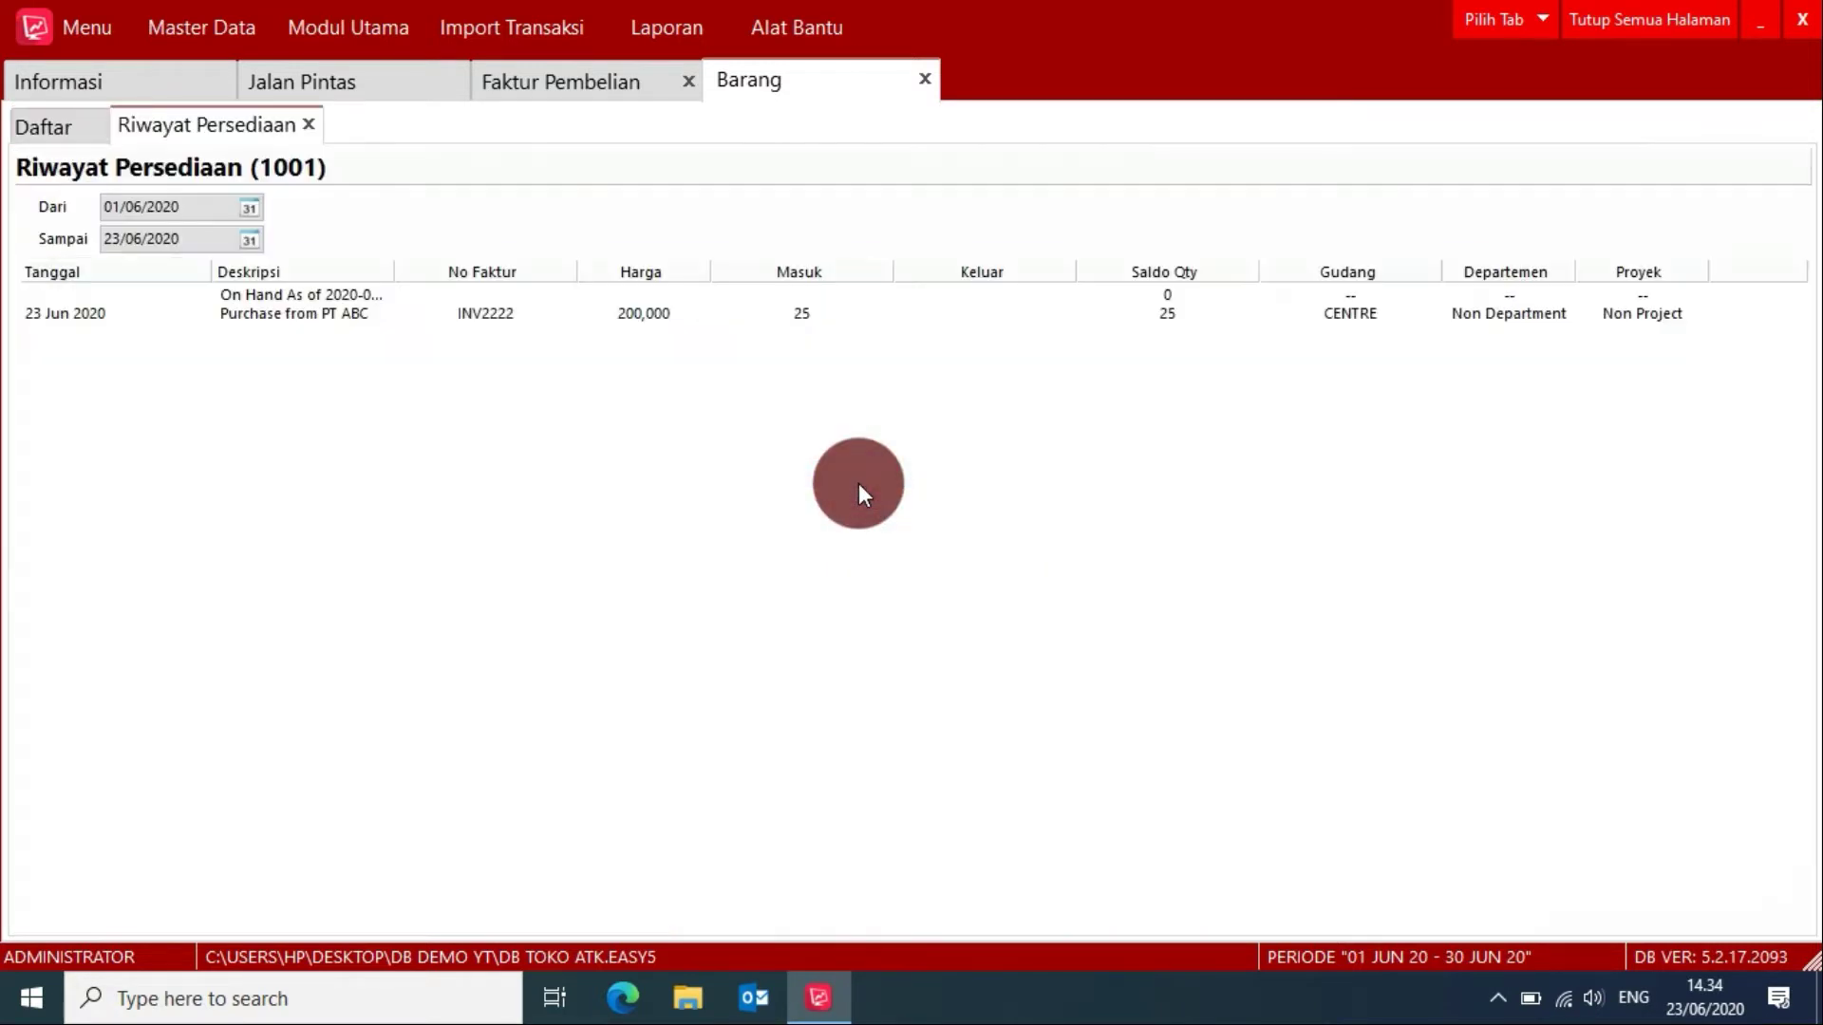
pyautogui.moveTo(395, 275); pyautogui.dragTo(435, 288)
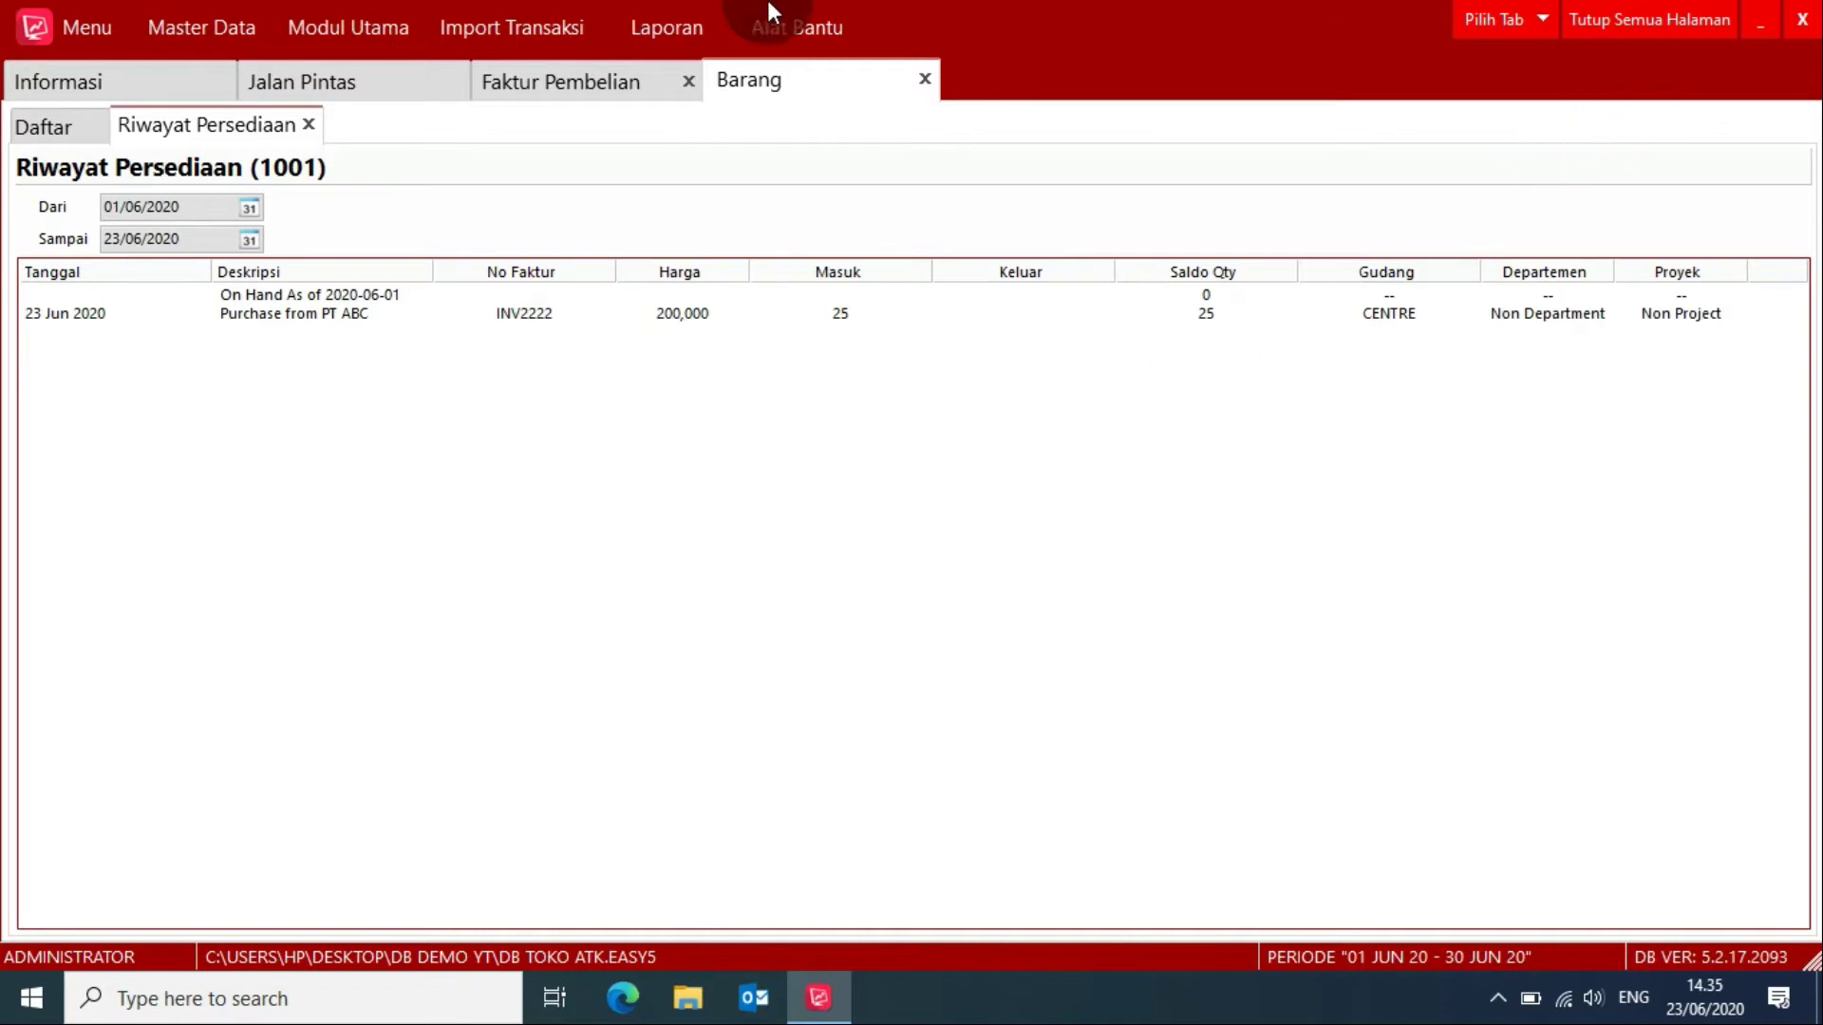
# Step: Open the Pemasok list, check the Saldo of PT ABC, and view the supplier's ledger transactions
pyautogui.click(355, 82)
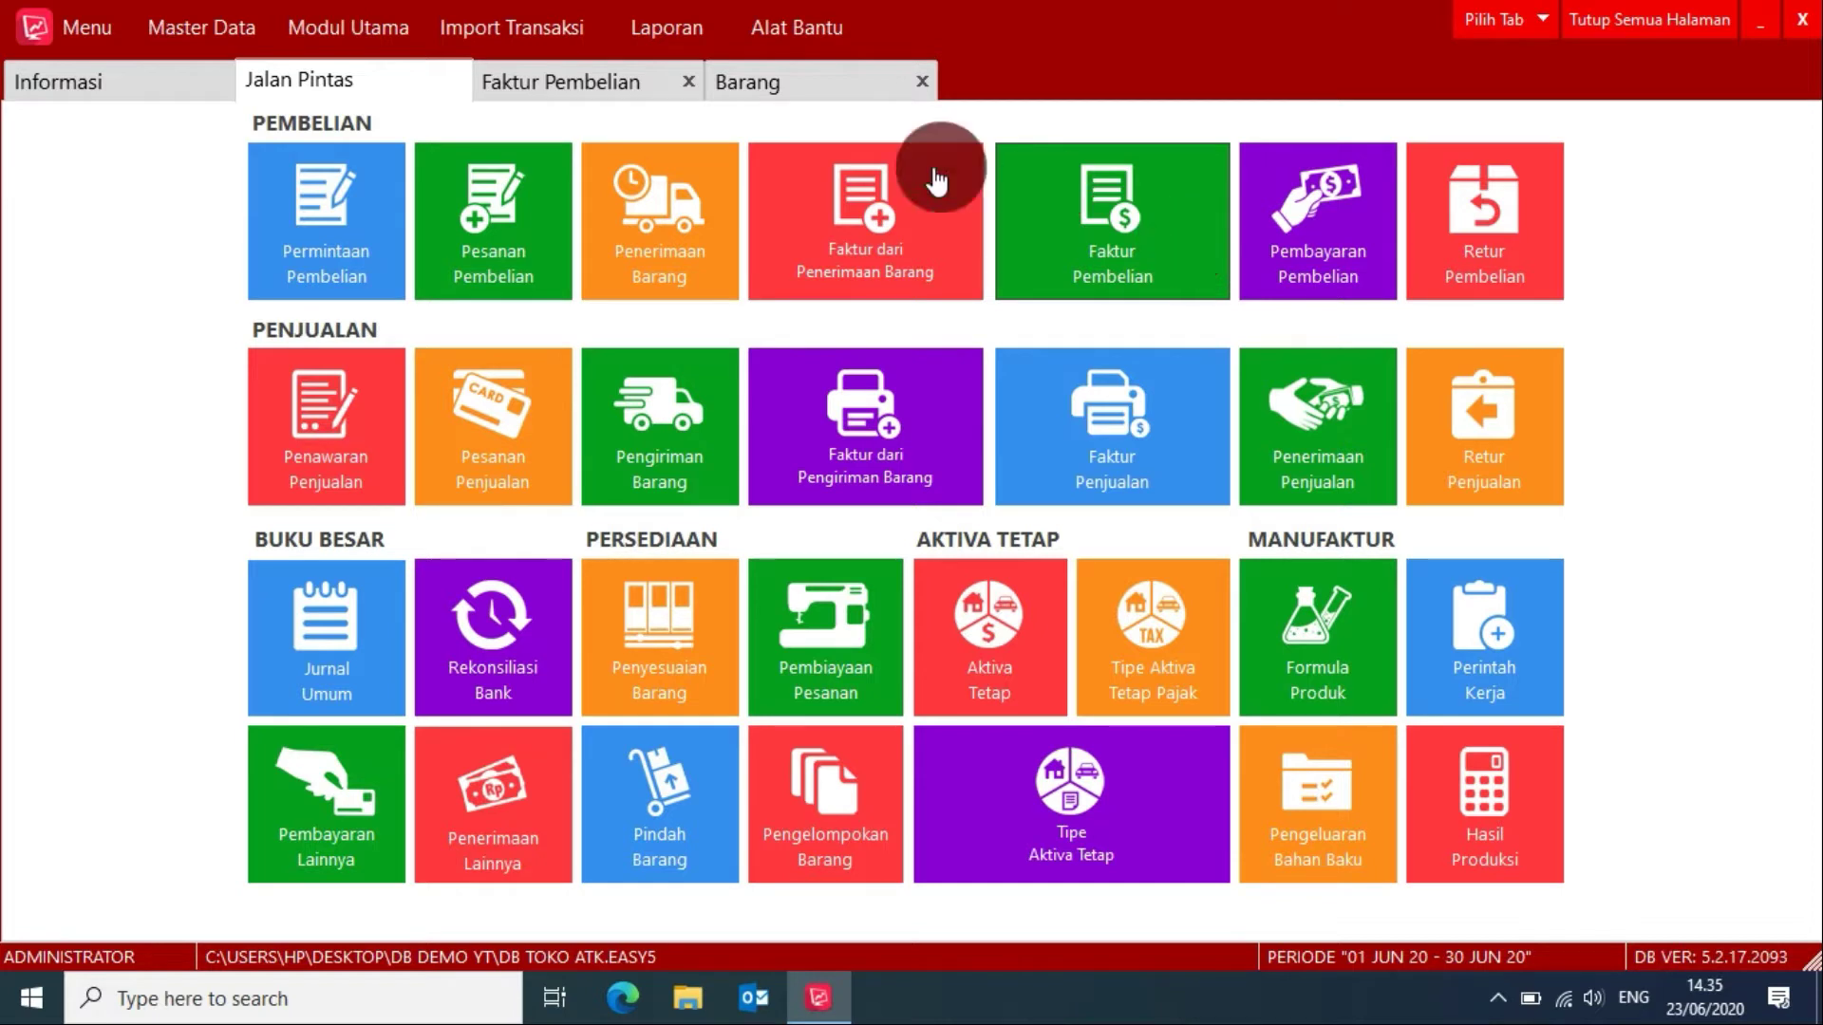
pyautogui.click(170, 21)
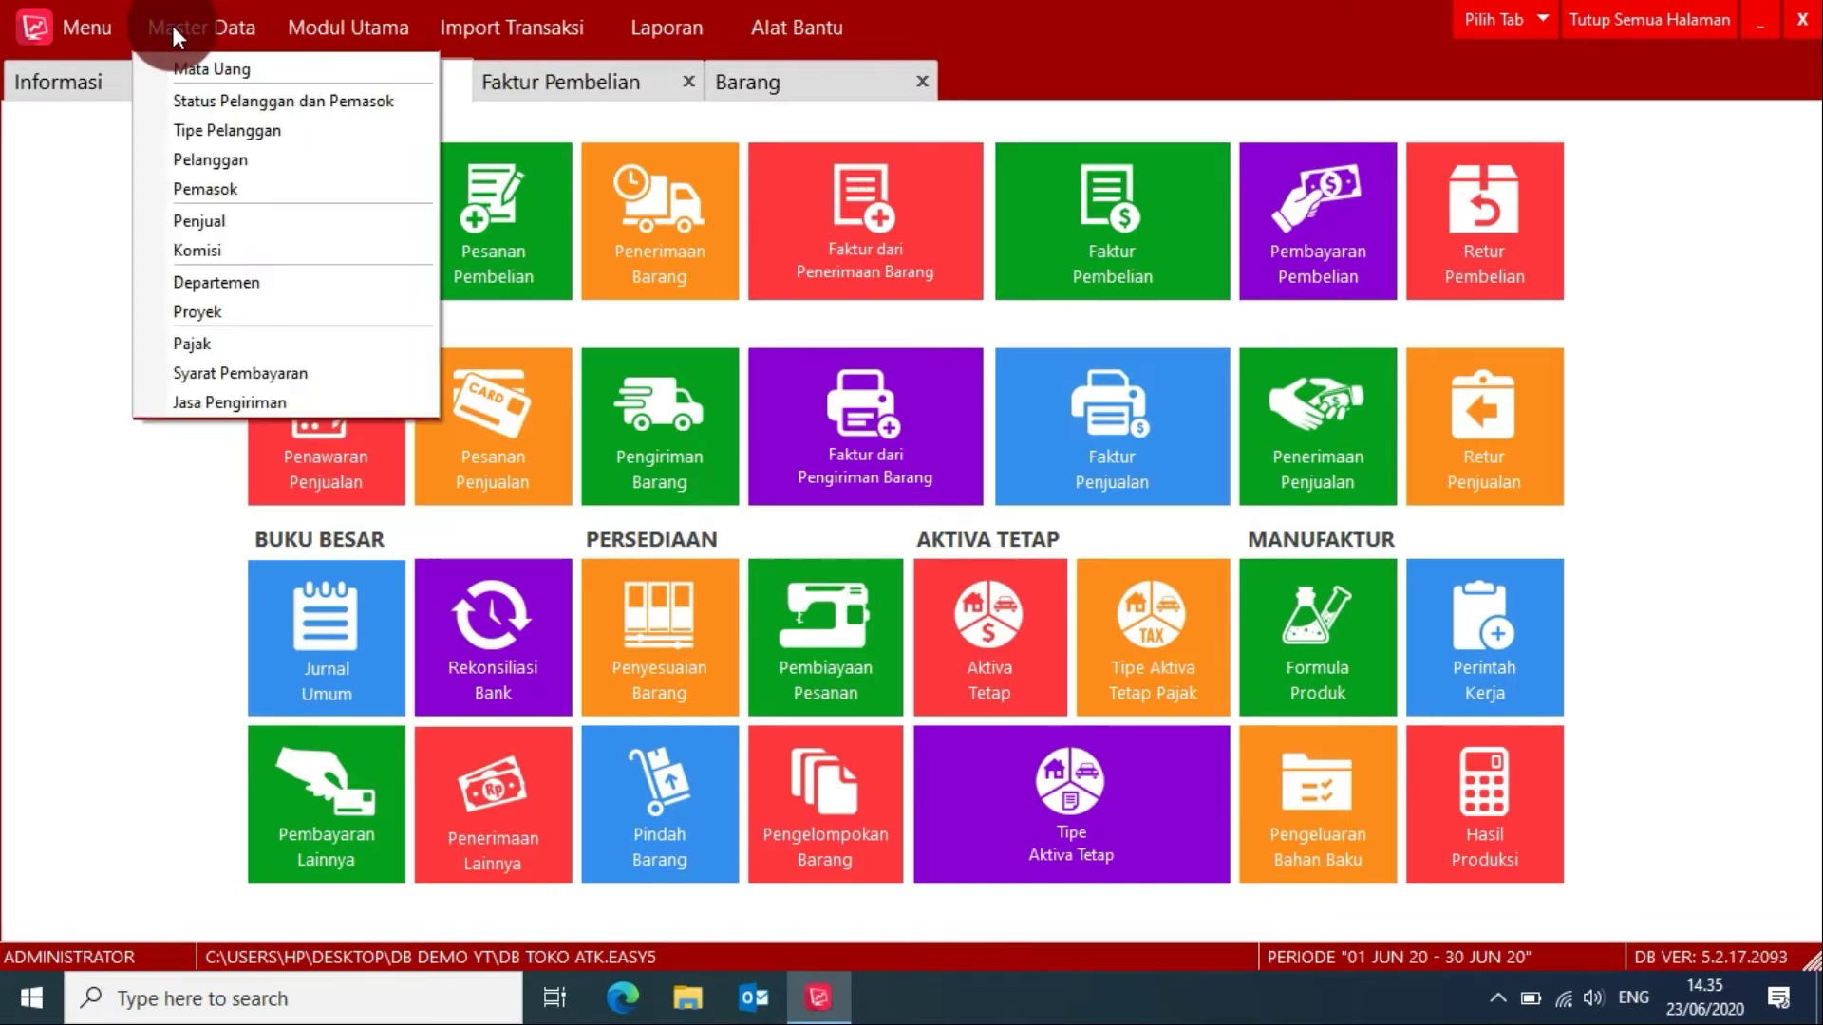
pyautogui.click(200, 189)
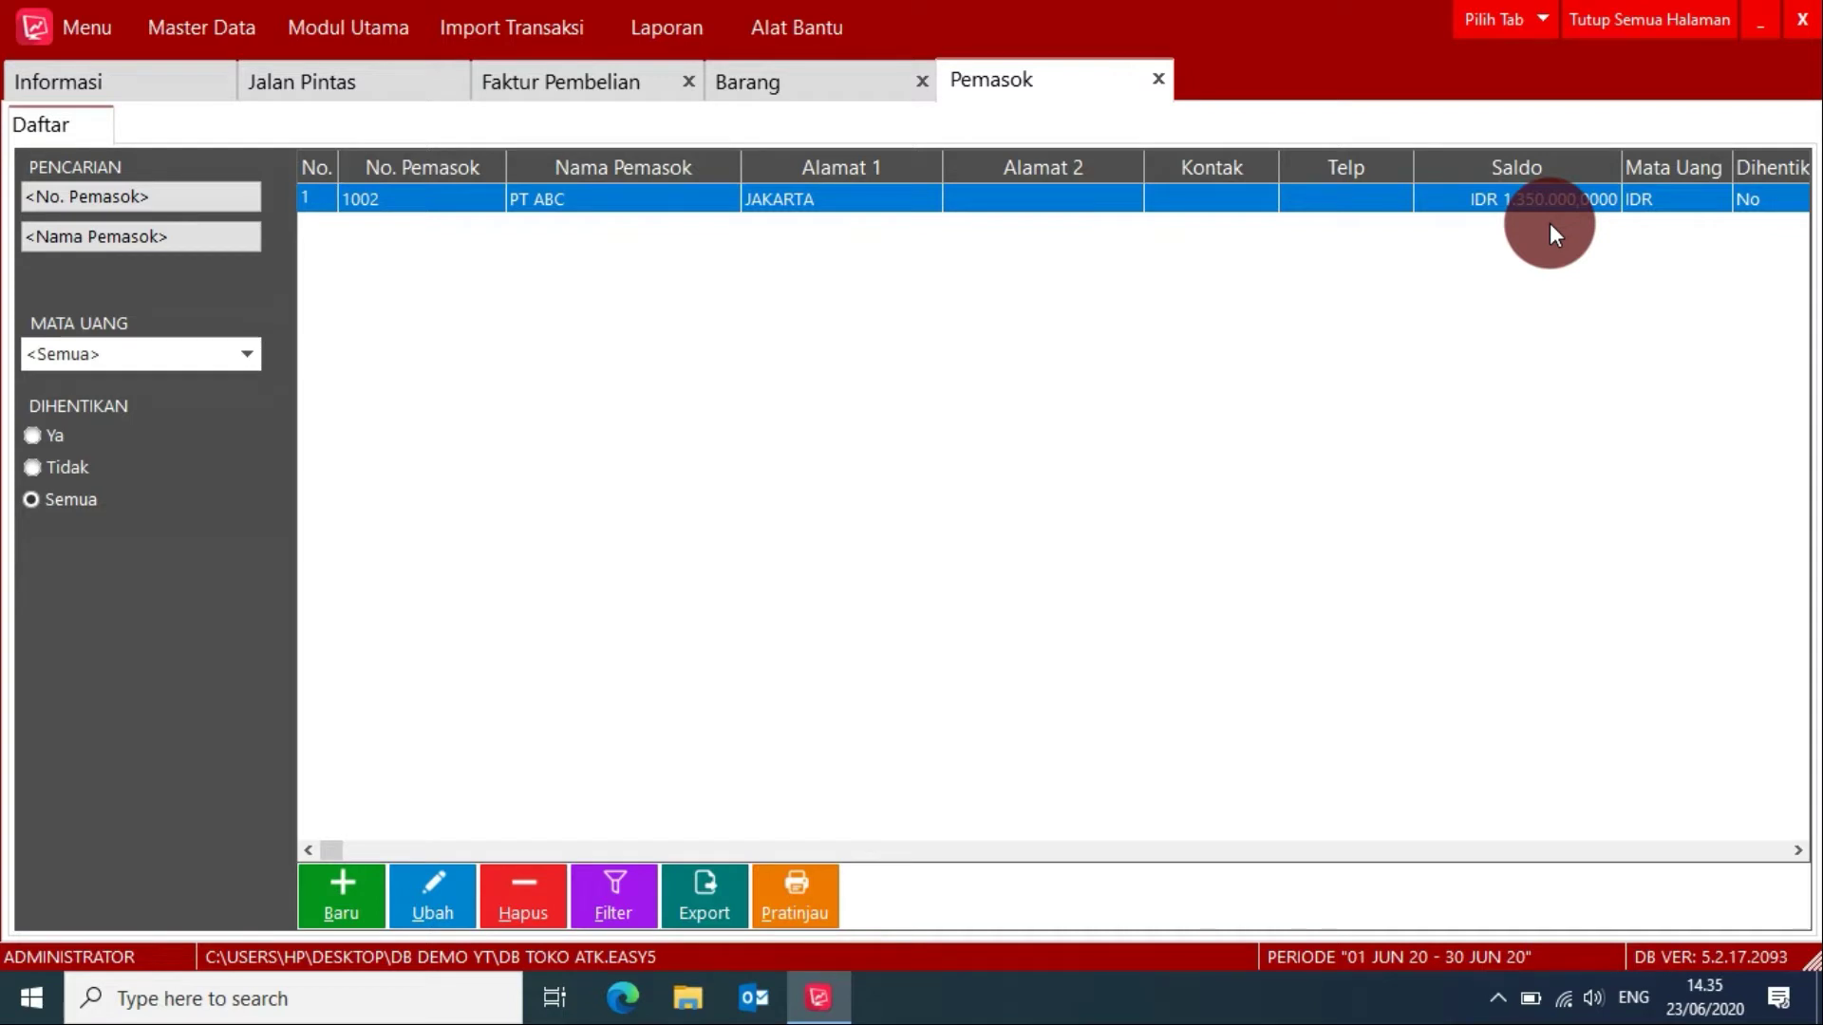
pyautogui.rightClick(1446, 192)
pyautogui.click(1491, 376)
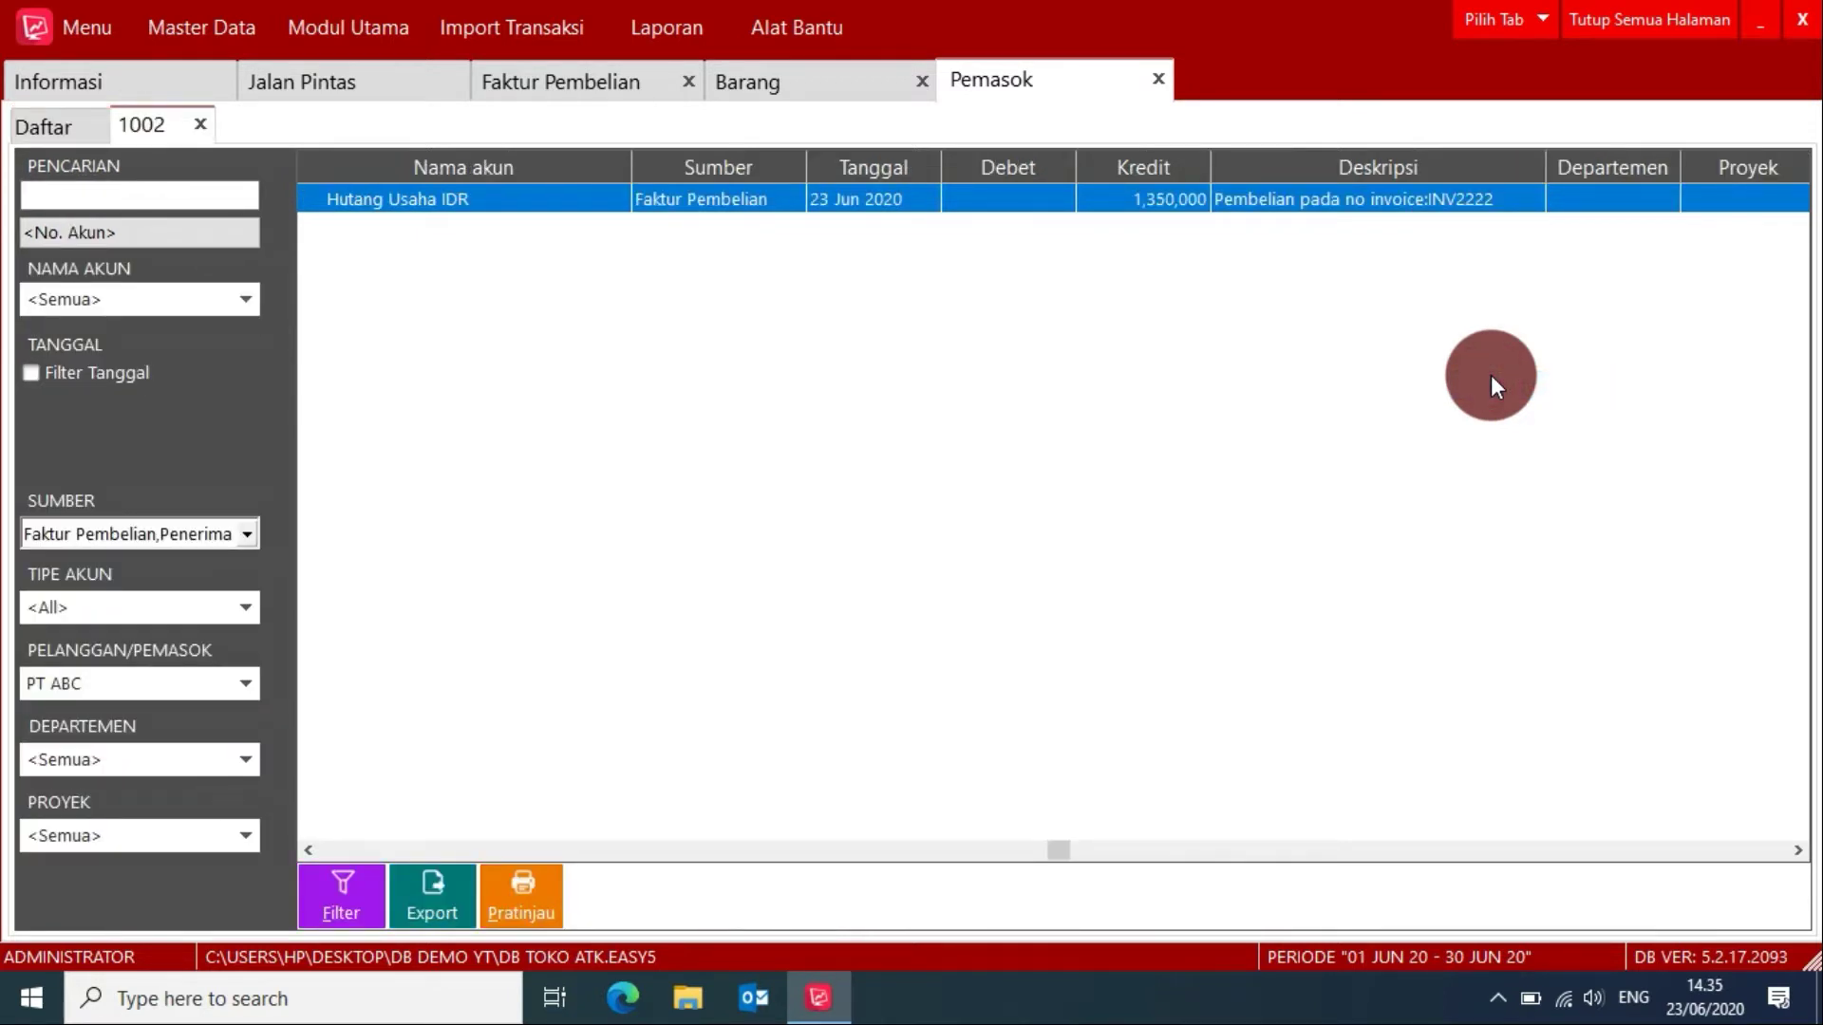
# Step: Close all open pages, check the Pengingat list under Informasi, and return to Jalan Pintas
pyautogui.click(1597, 9)
pyautogui.click(384, 76)
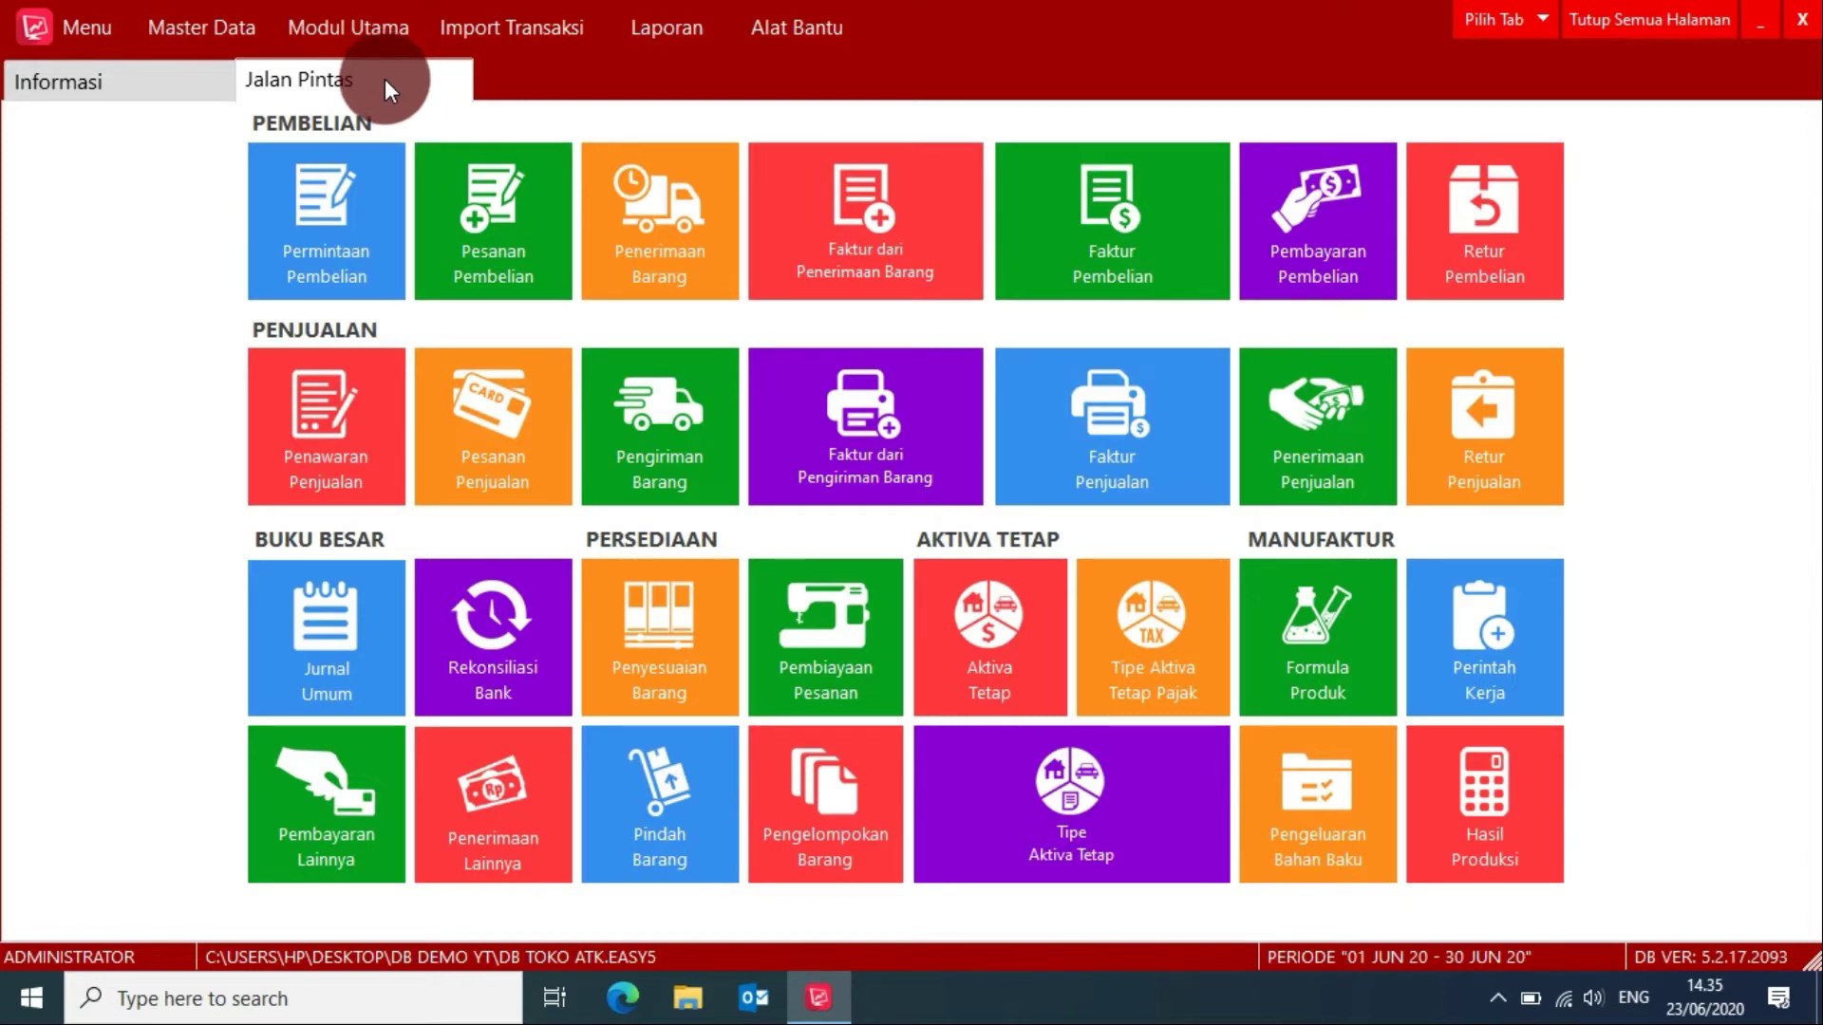
pyautogui.click(169, 78)
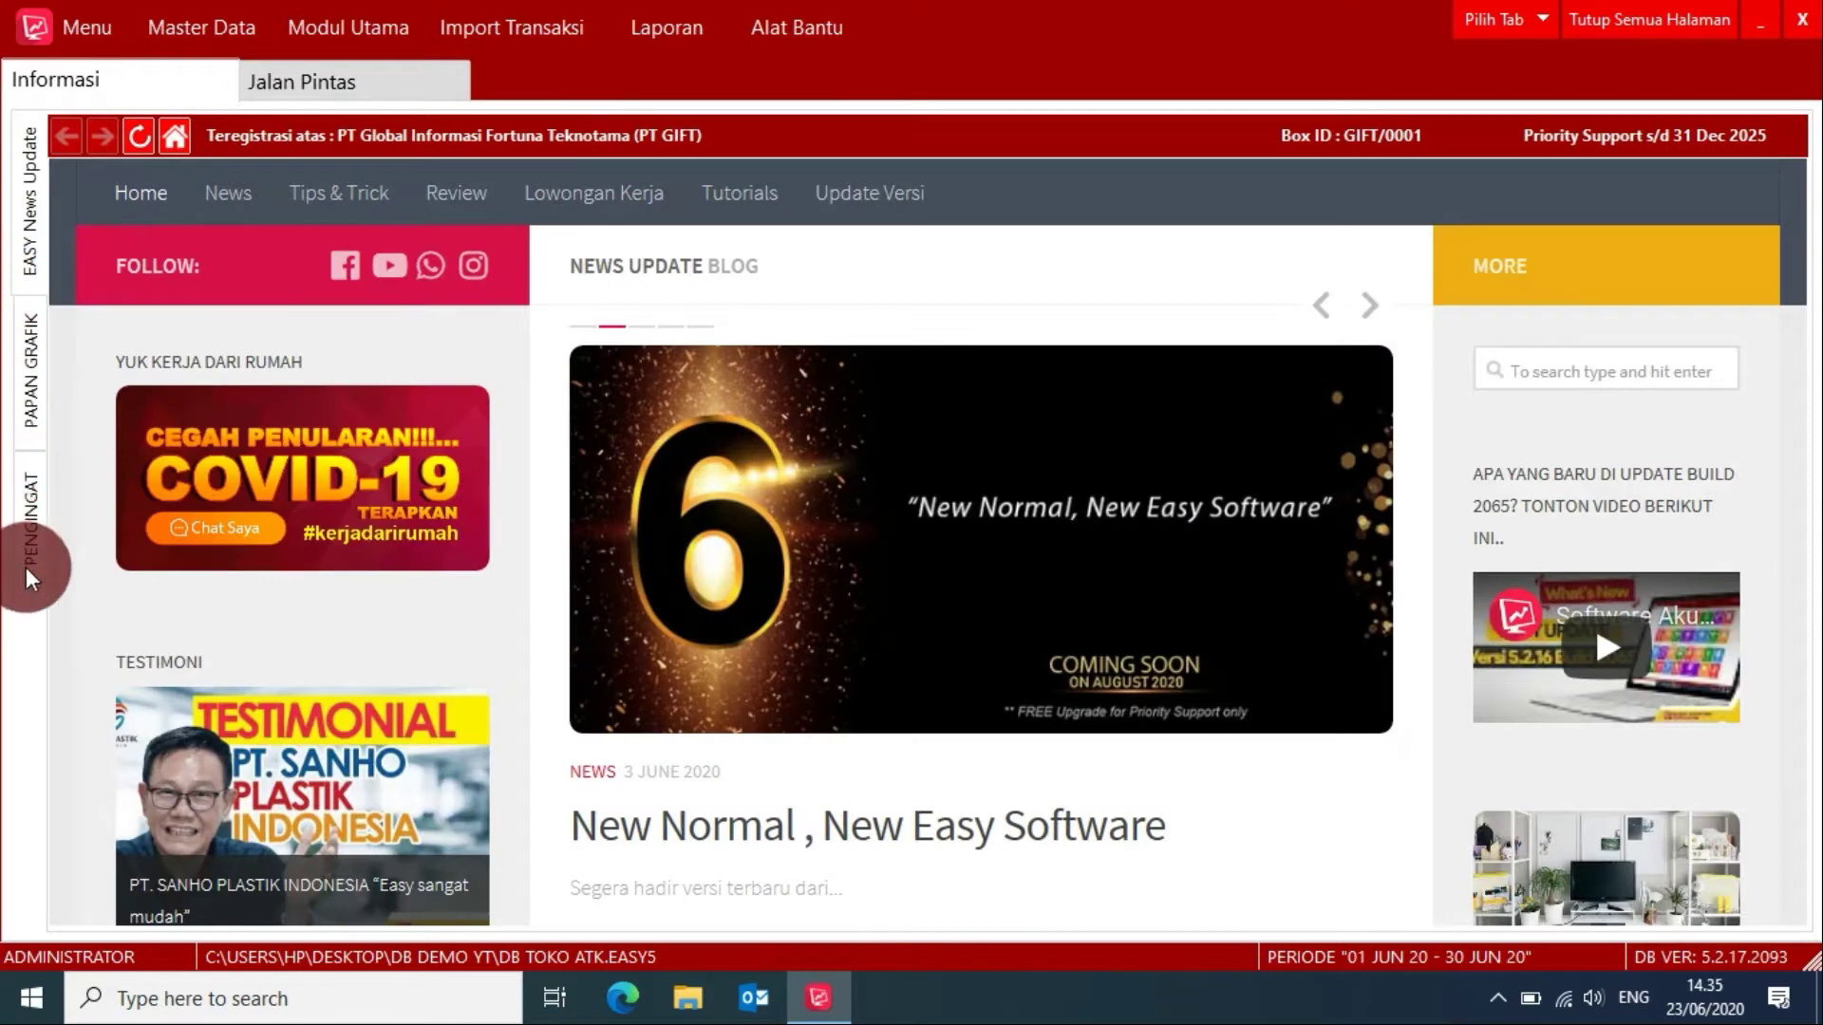
pyautogui.click(33, 540)
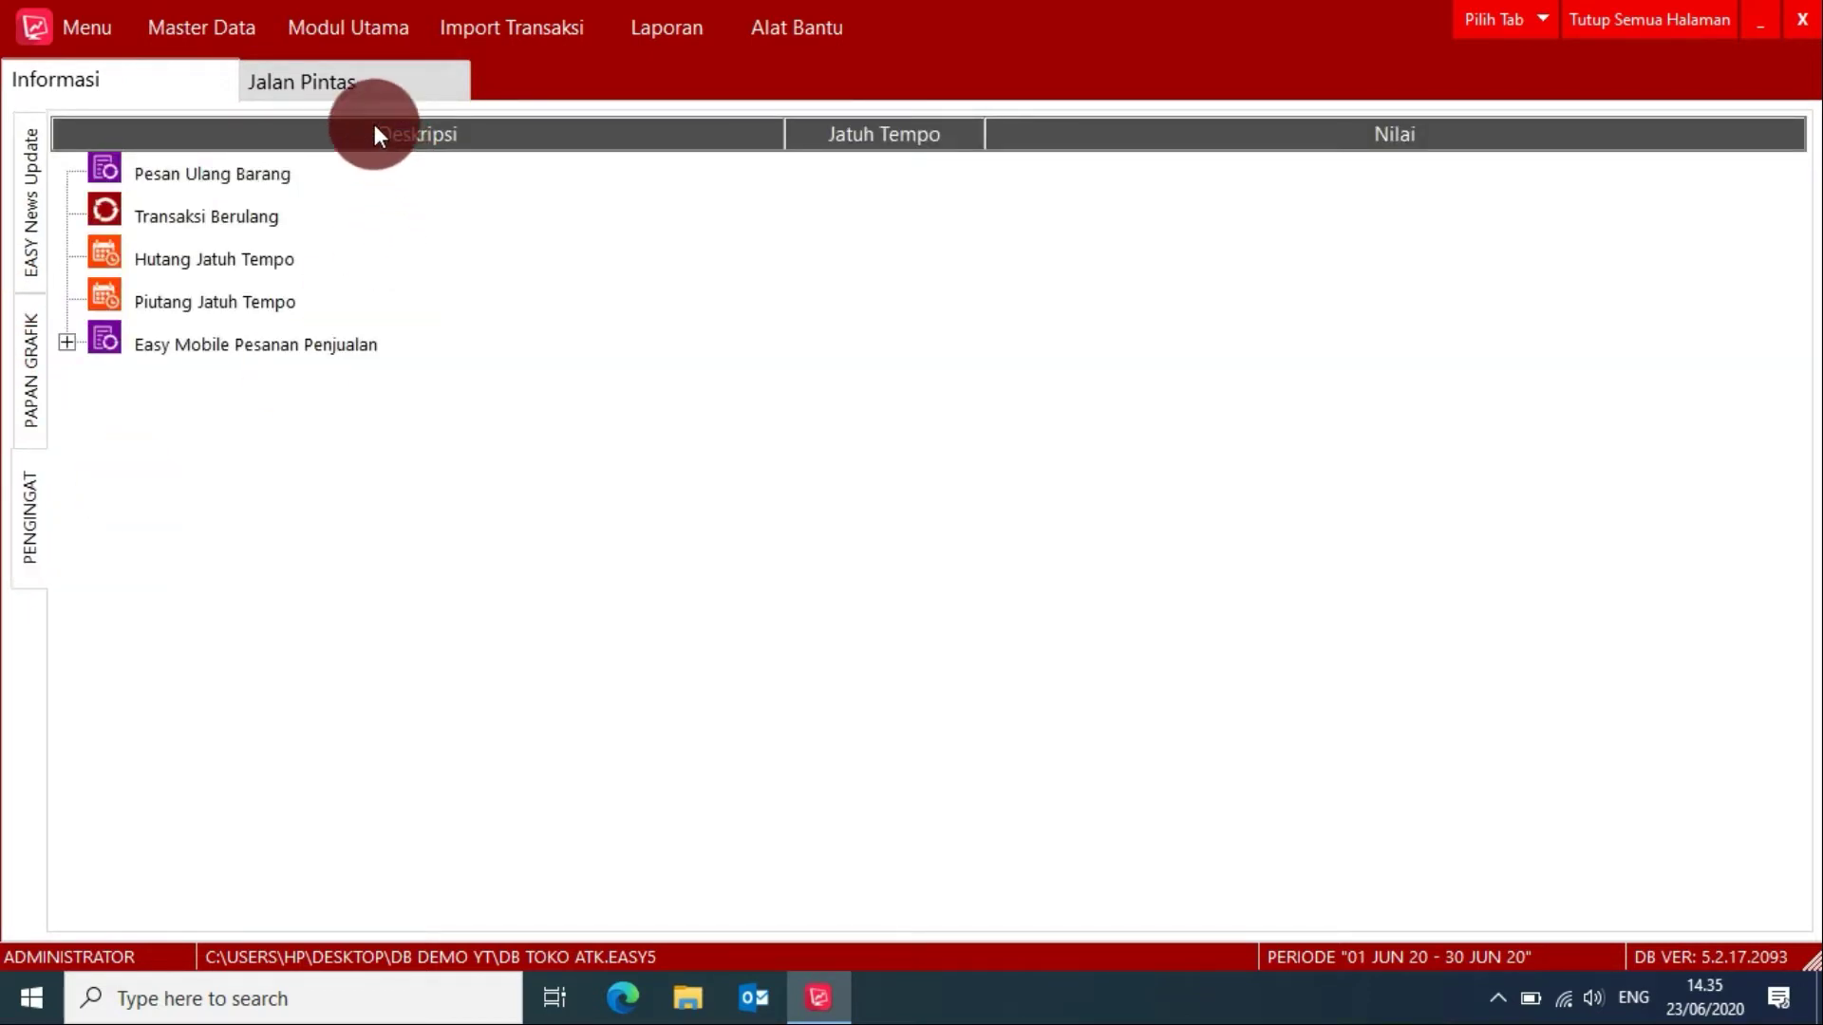
pyautogui.click(349, 78)
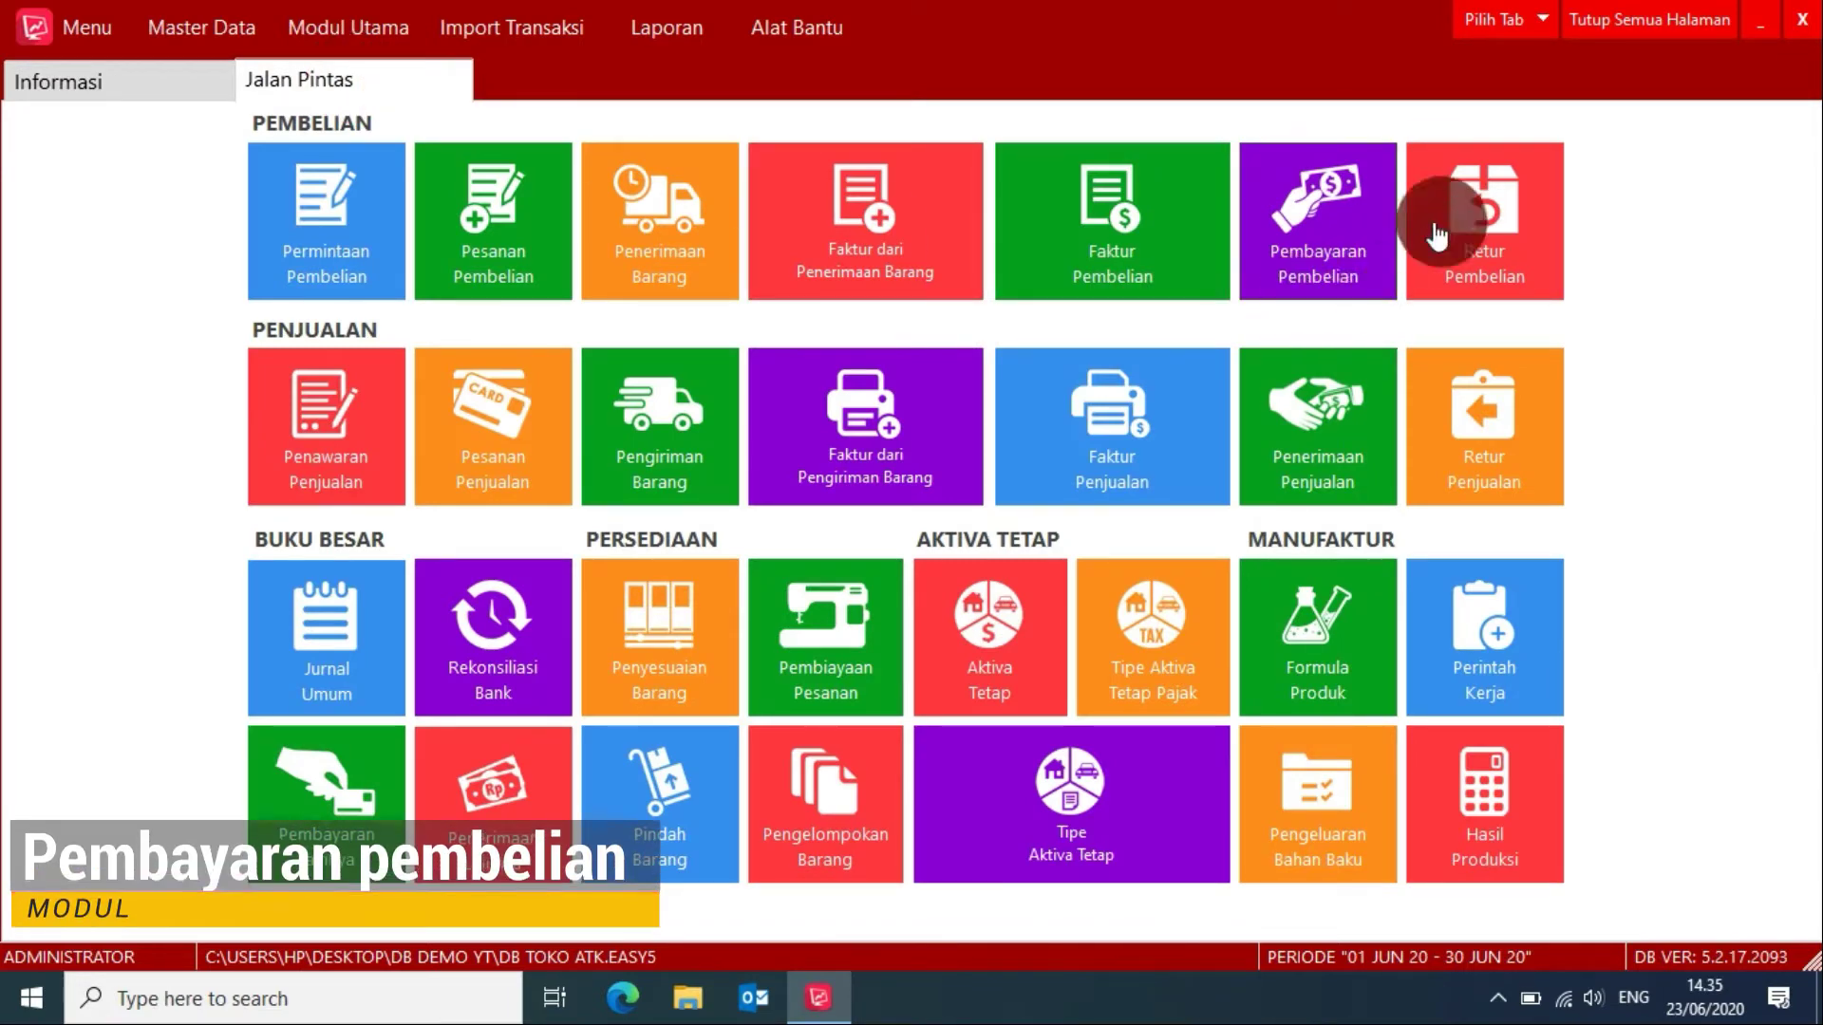
# Step: Create a new Pembayaran Pembelian for supplier PT ABC and check the outstanding amount of INV2222
pyautogui.click(1346, 233)
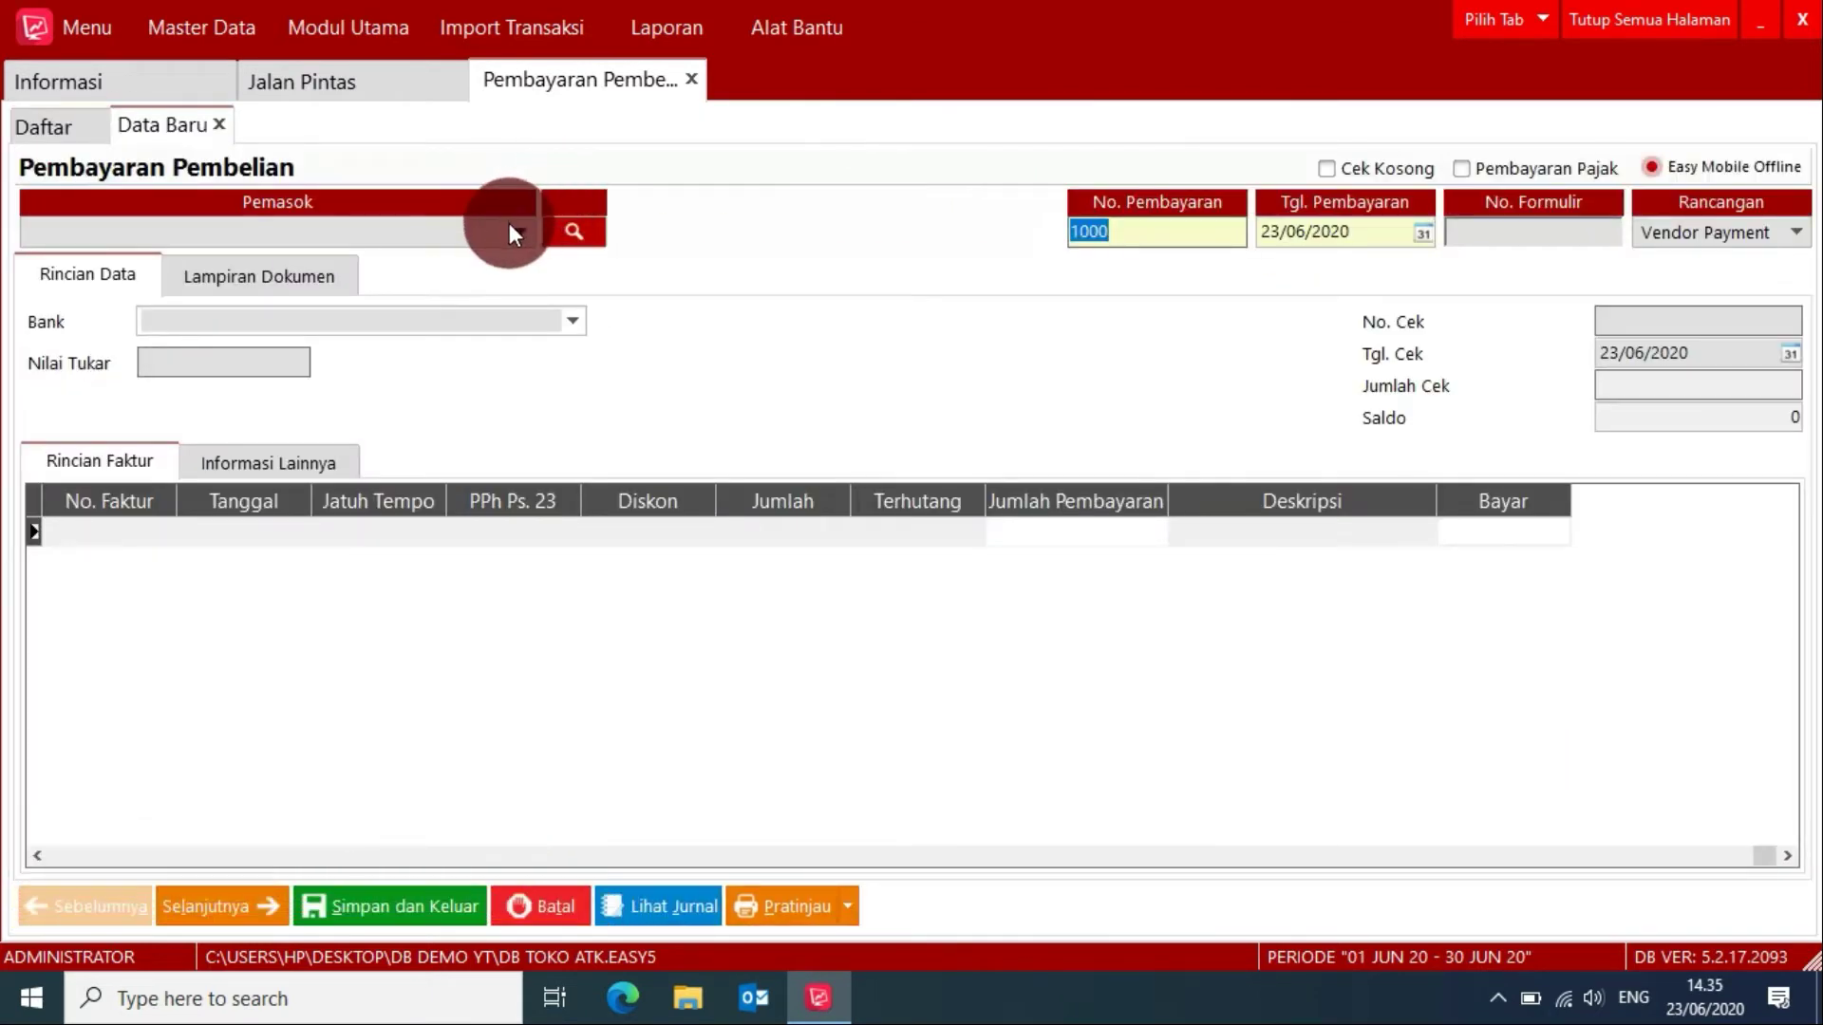
pyautogui.moveTo(509, 226); pyautogui.dragTo(224, 258)
pyautogui.click(811, 733)
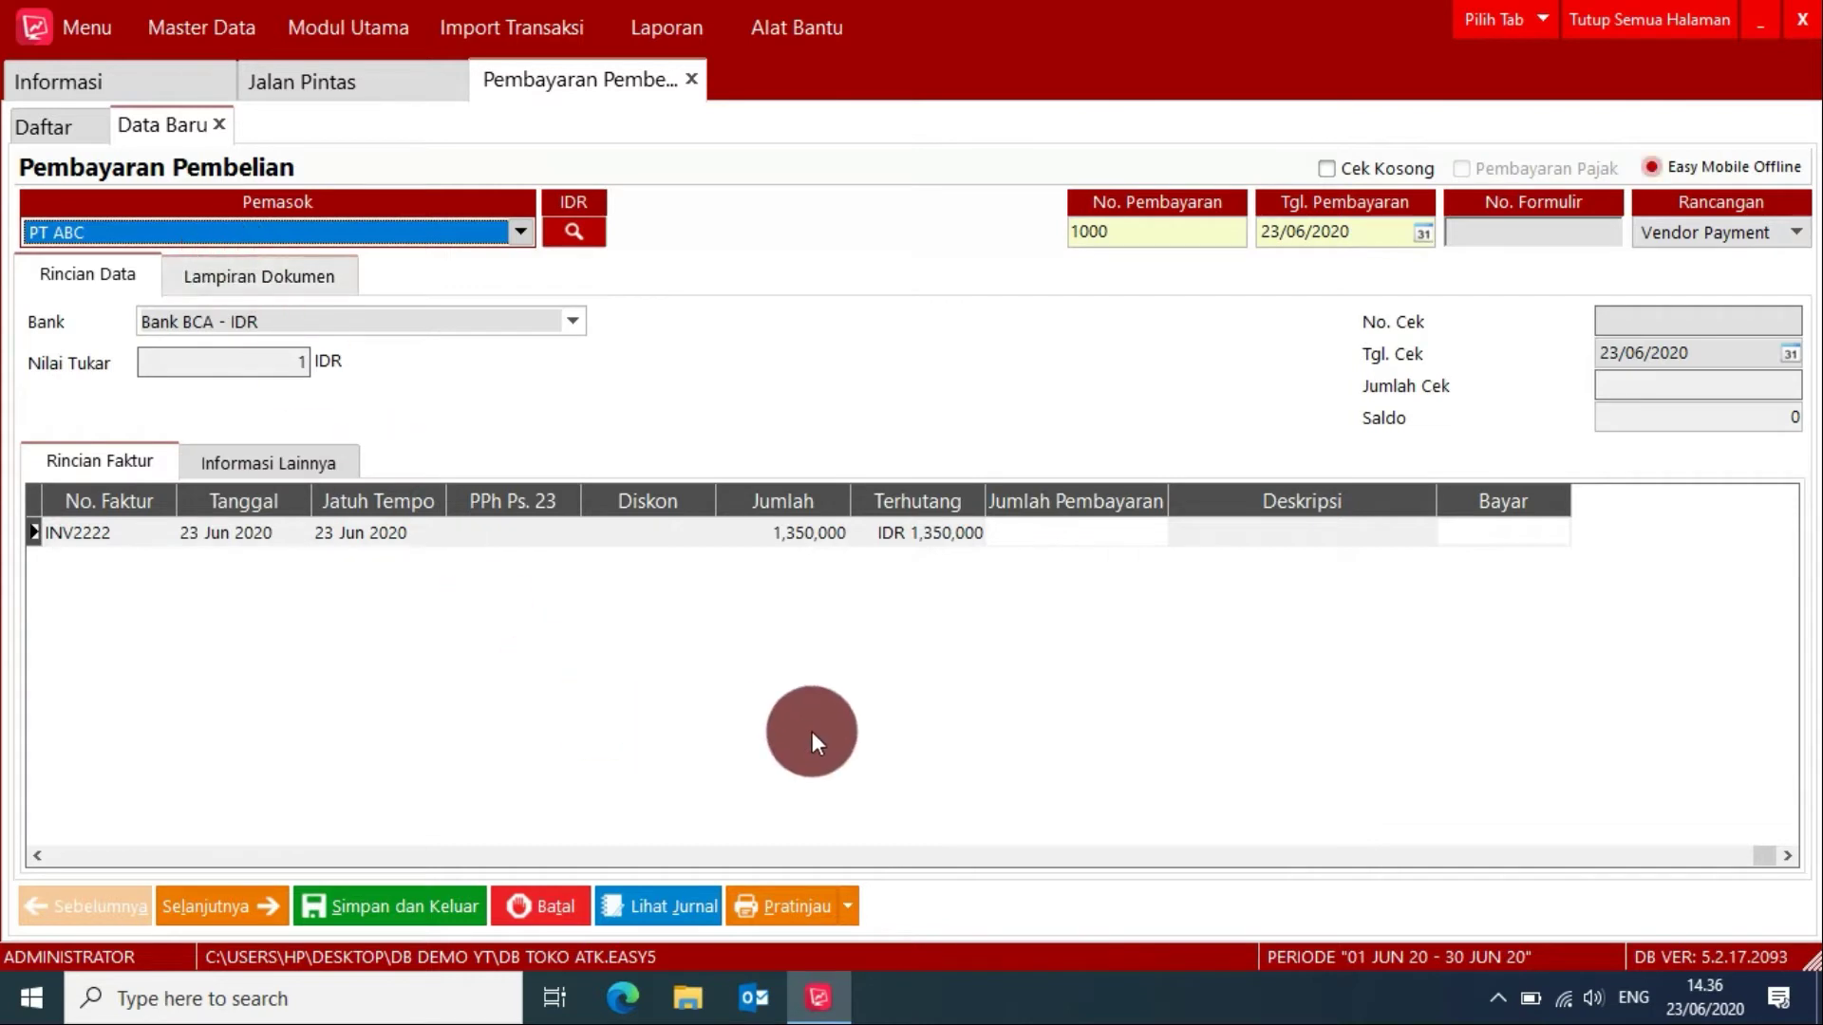
pyautogui.click(892, 531)
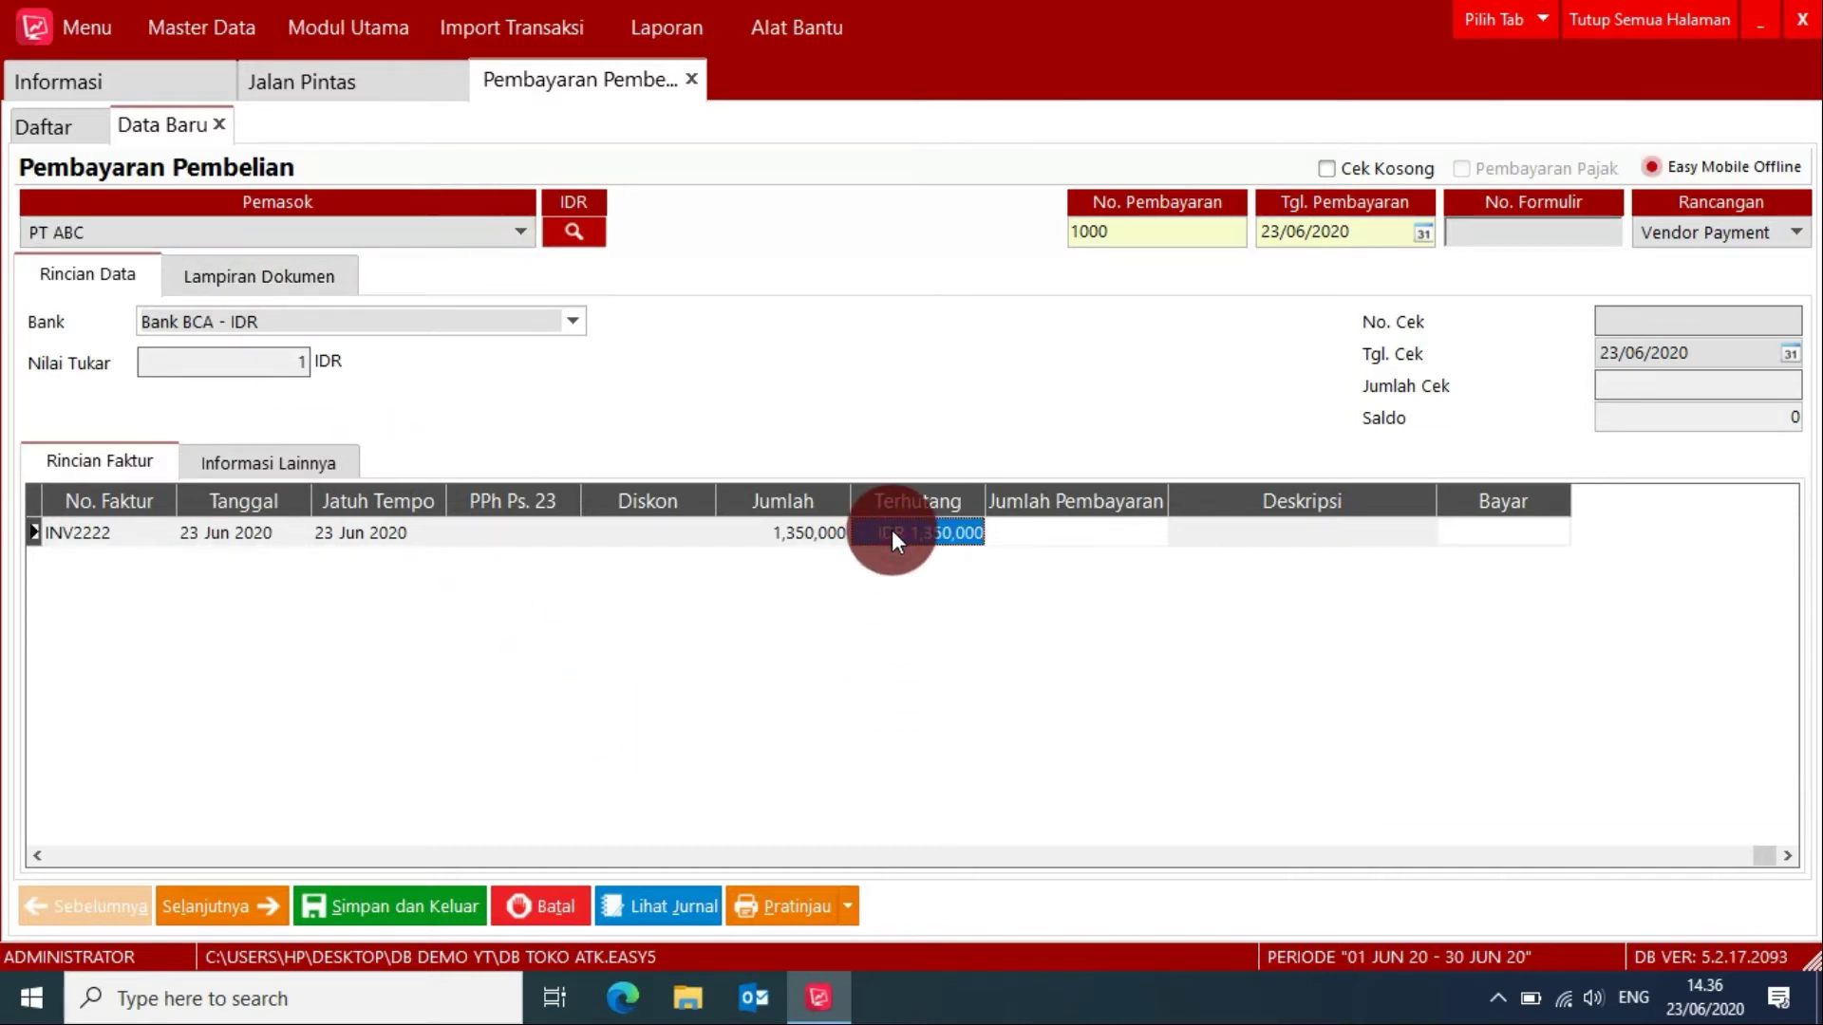
pyautogui.click(1139, 663)
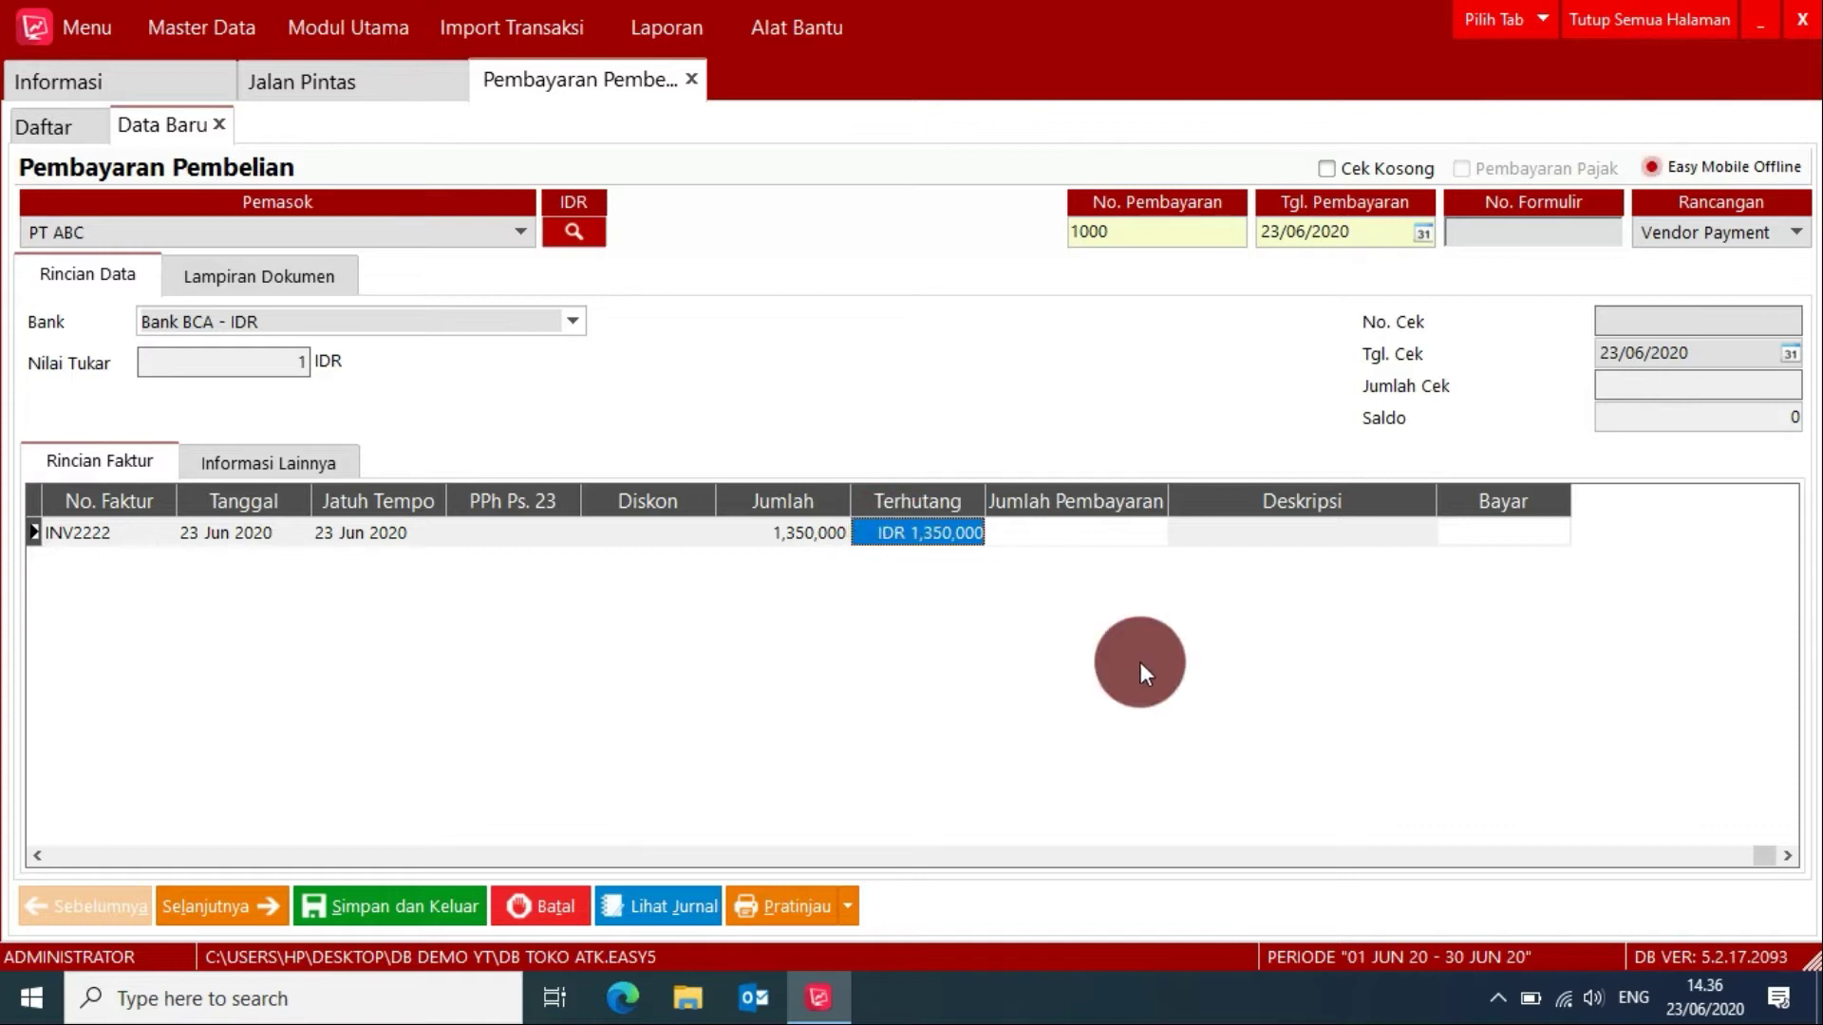
# Step: Keep Bank BCA - IDR as the bank, mark INV2222 for payment, and set its payment amount to 500,000
pyautogui.click(530, 315)
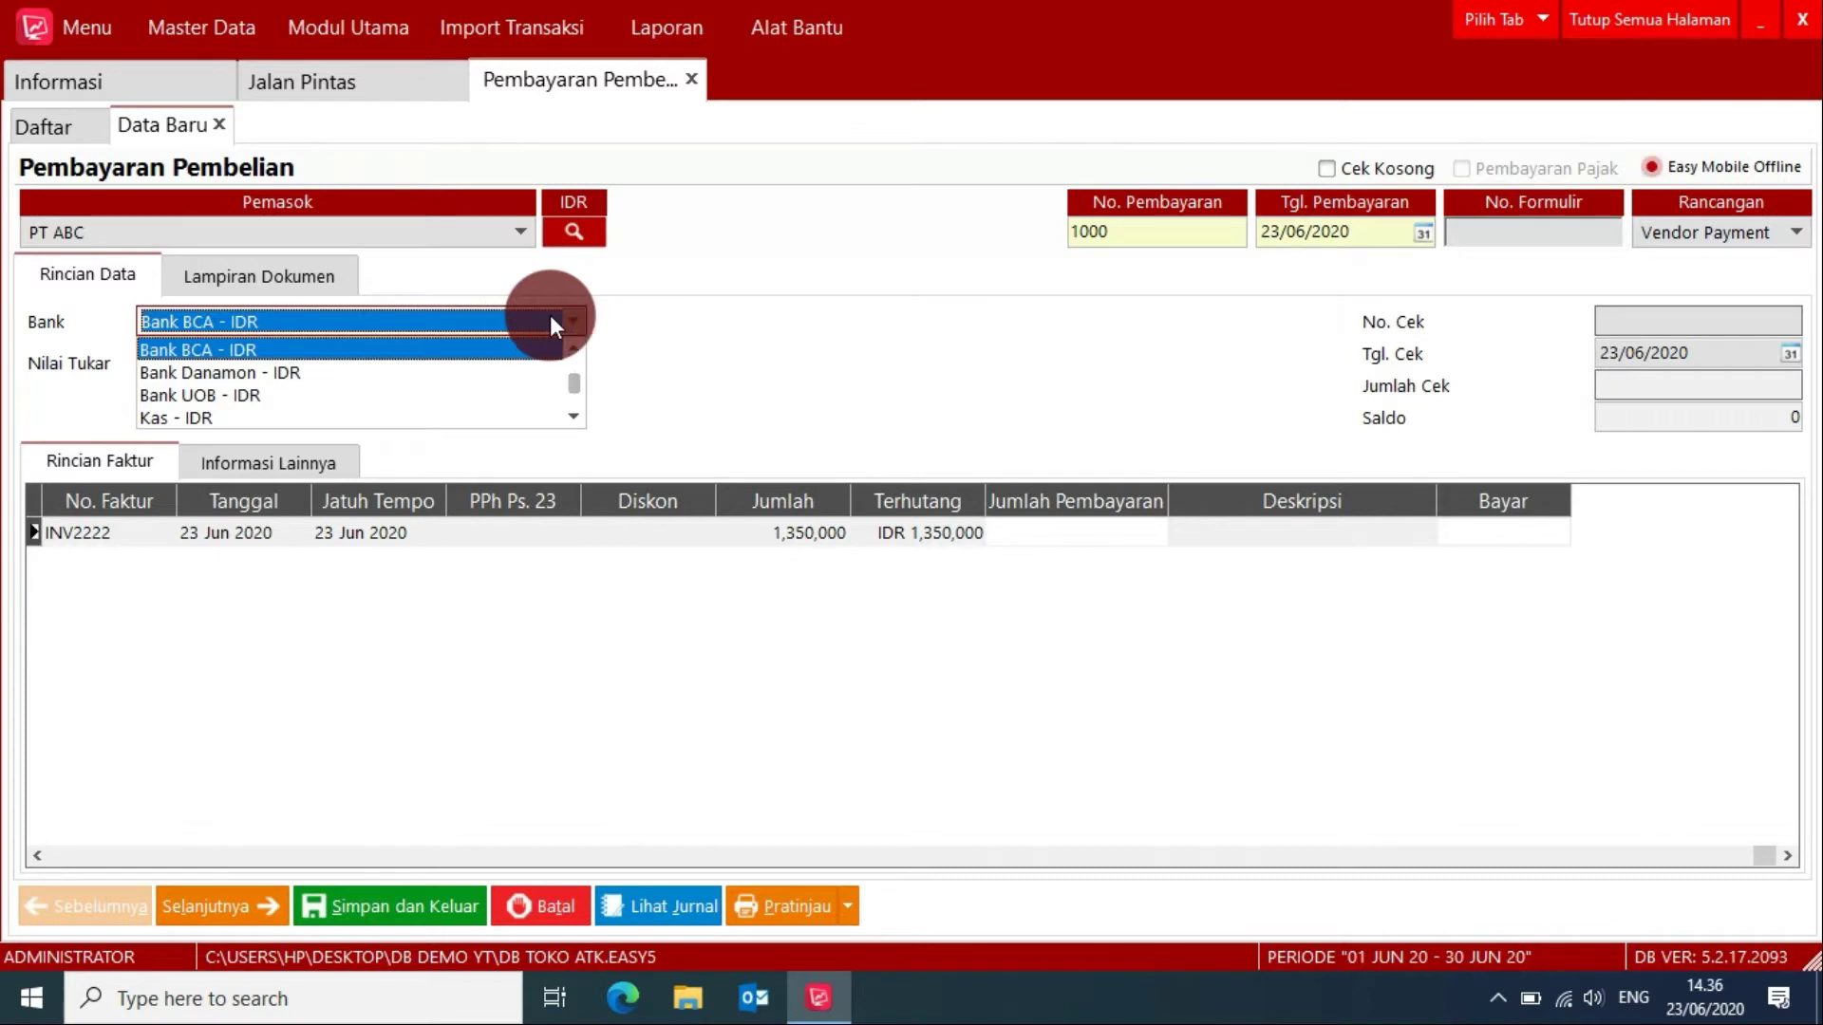
pyautogui.click(1508, 534)
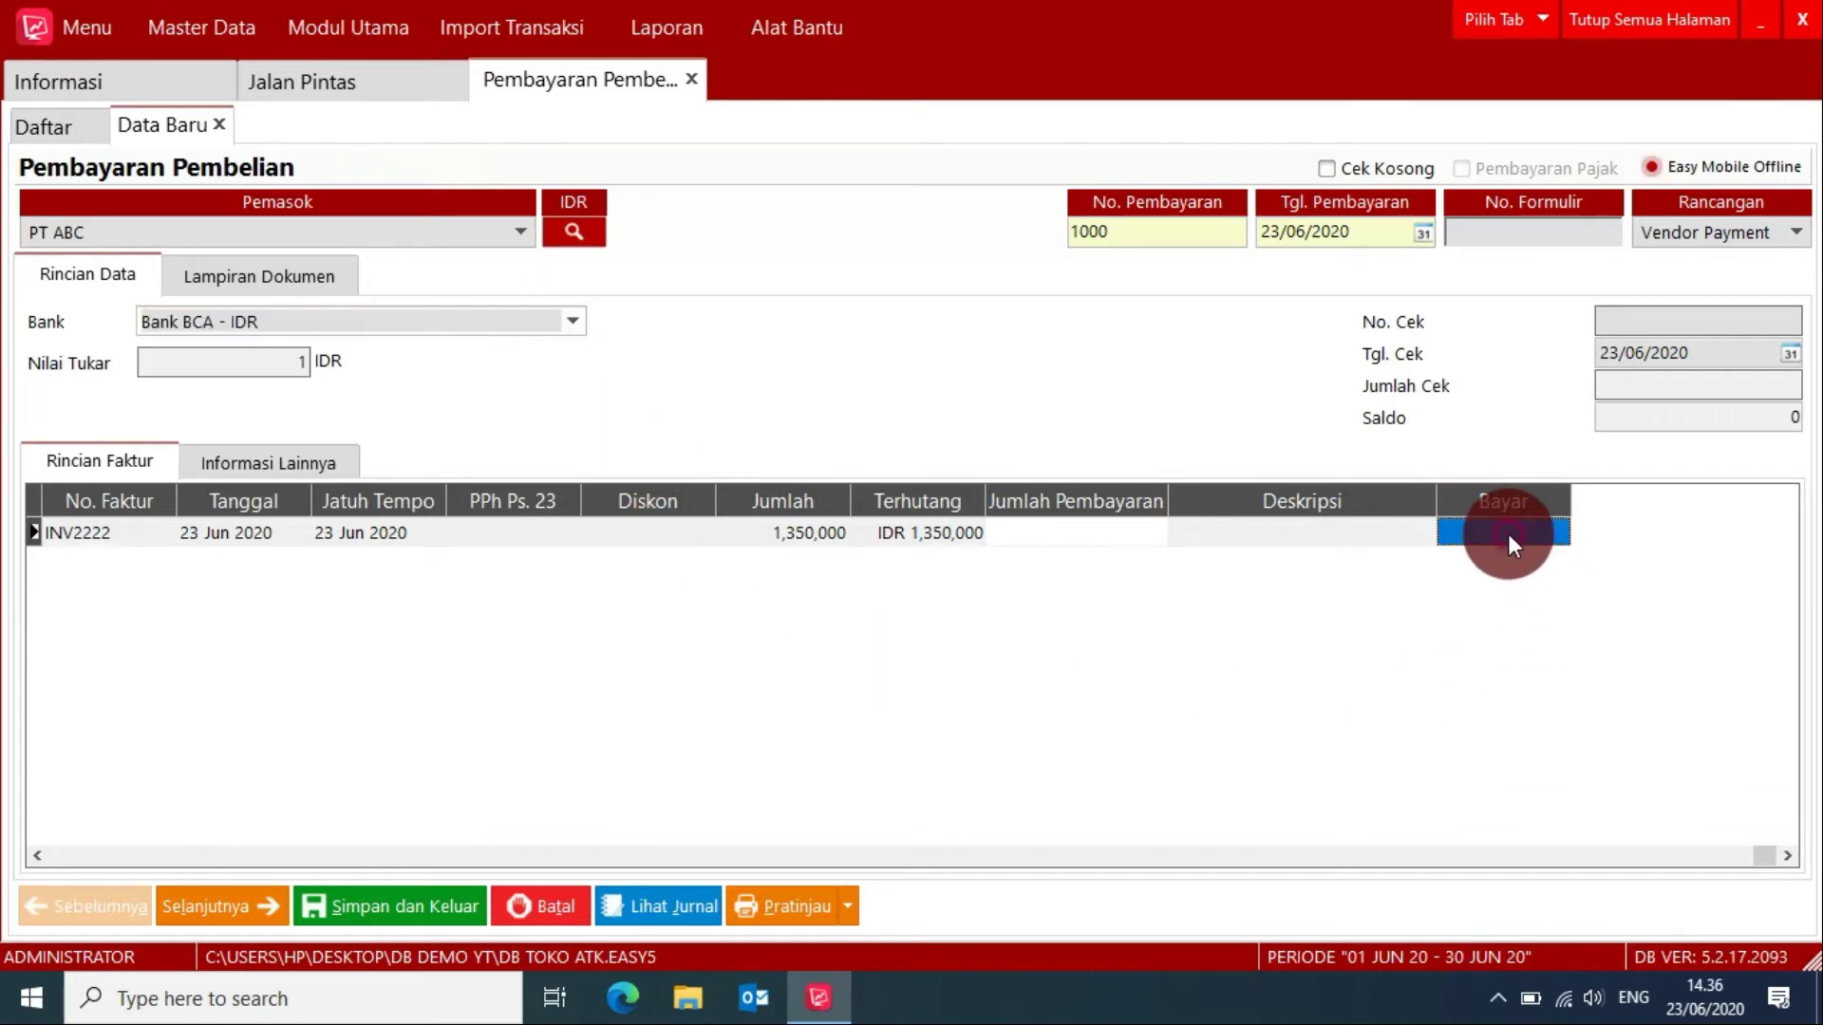
pyautogui.click(1507, 533)
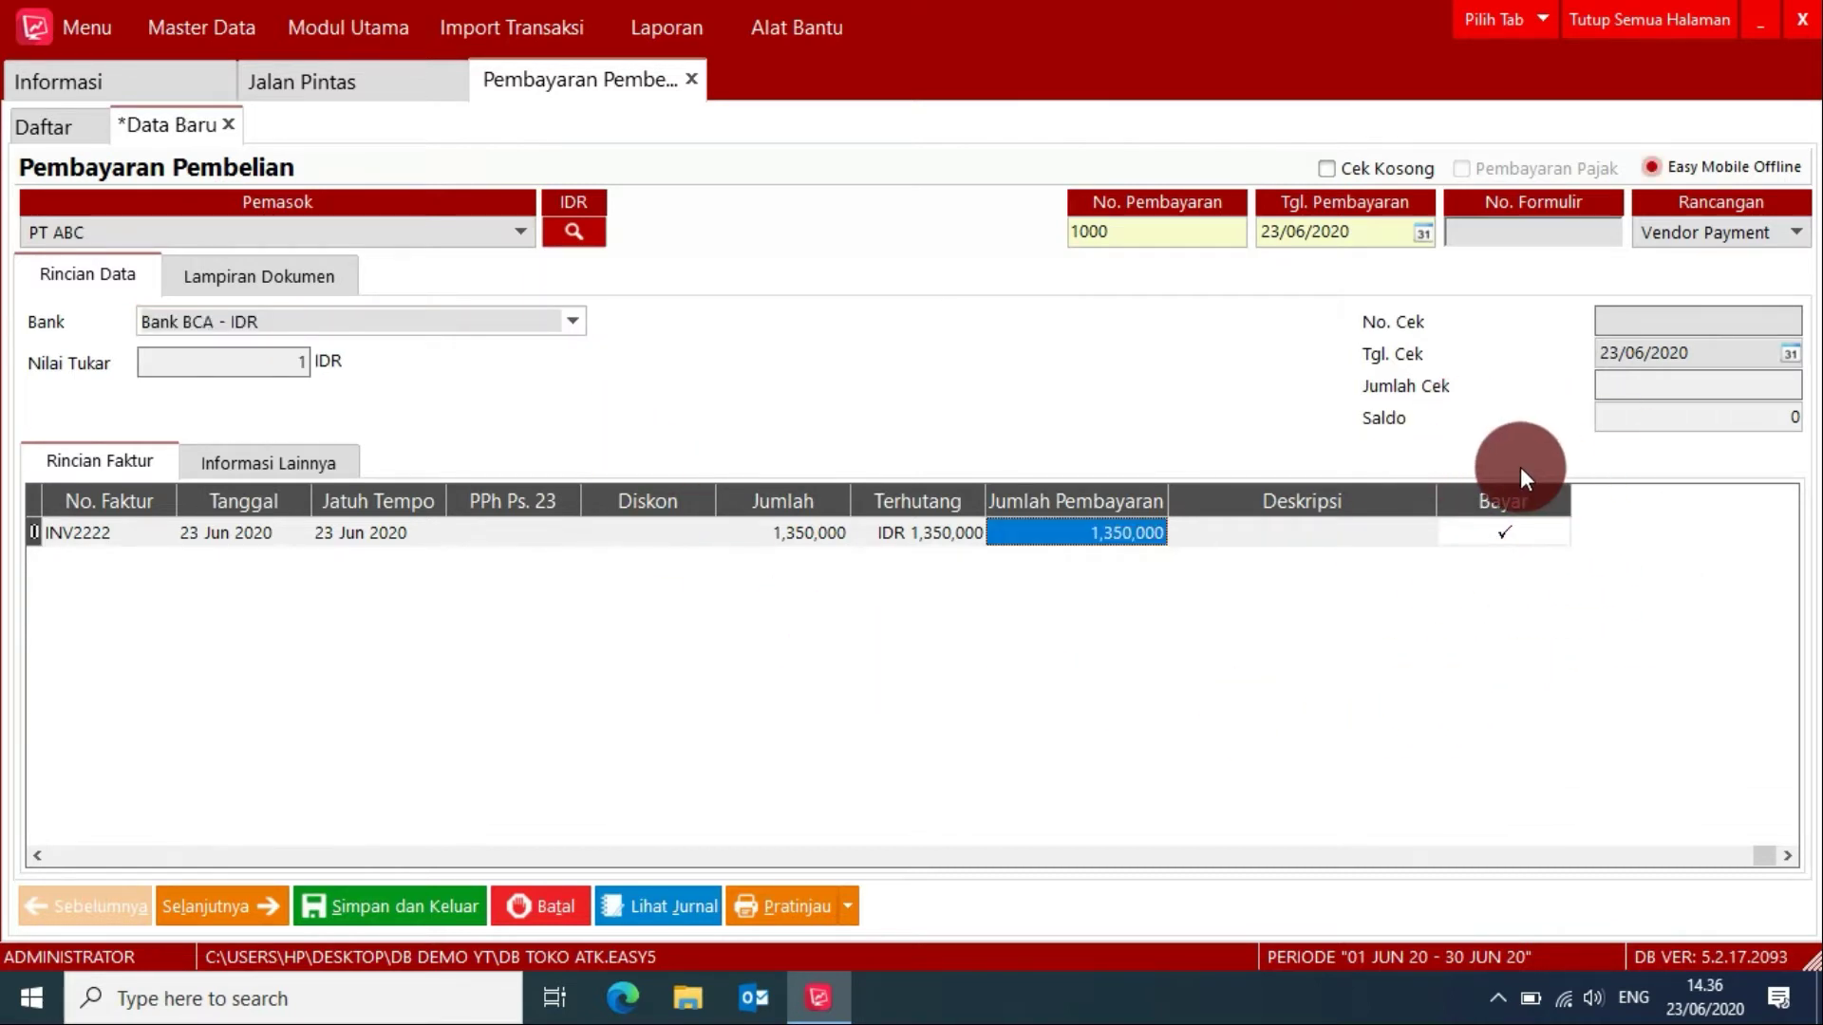
pyautogui.moveTo(1151, 483); pyautogui.dragTo(1180, 481)
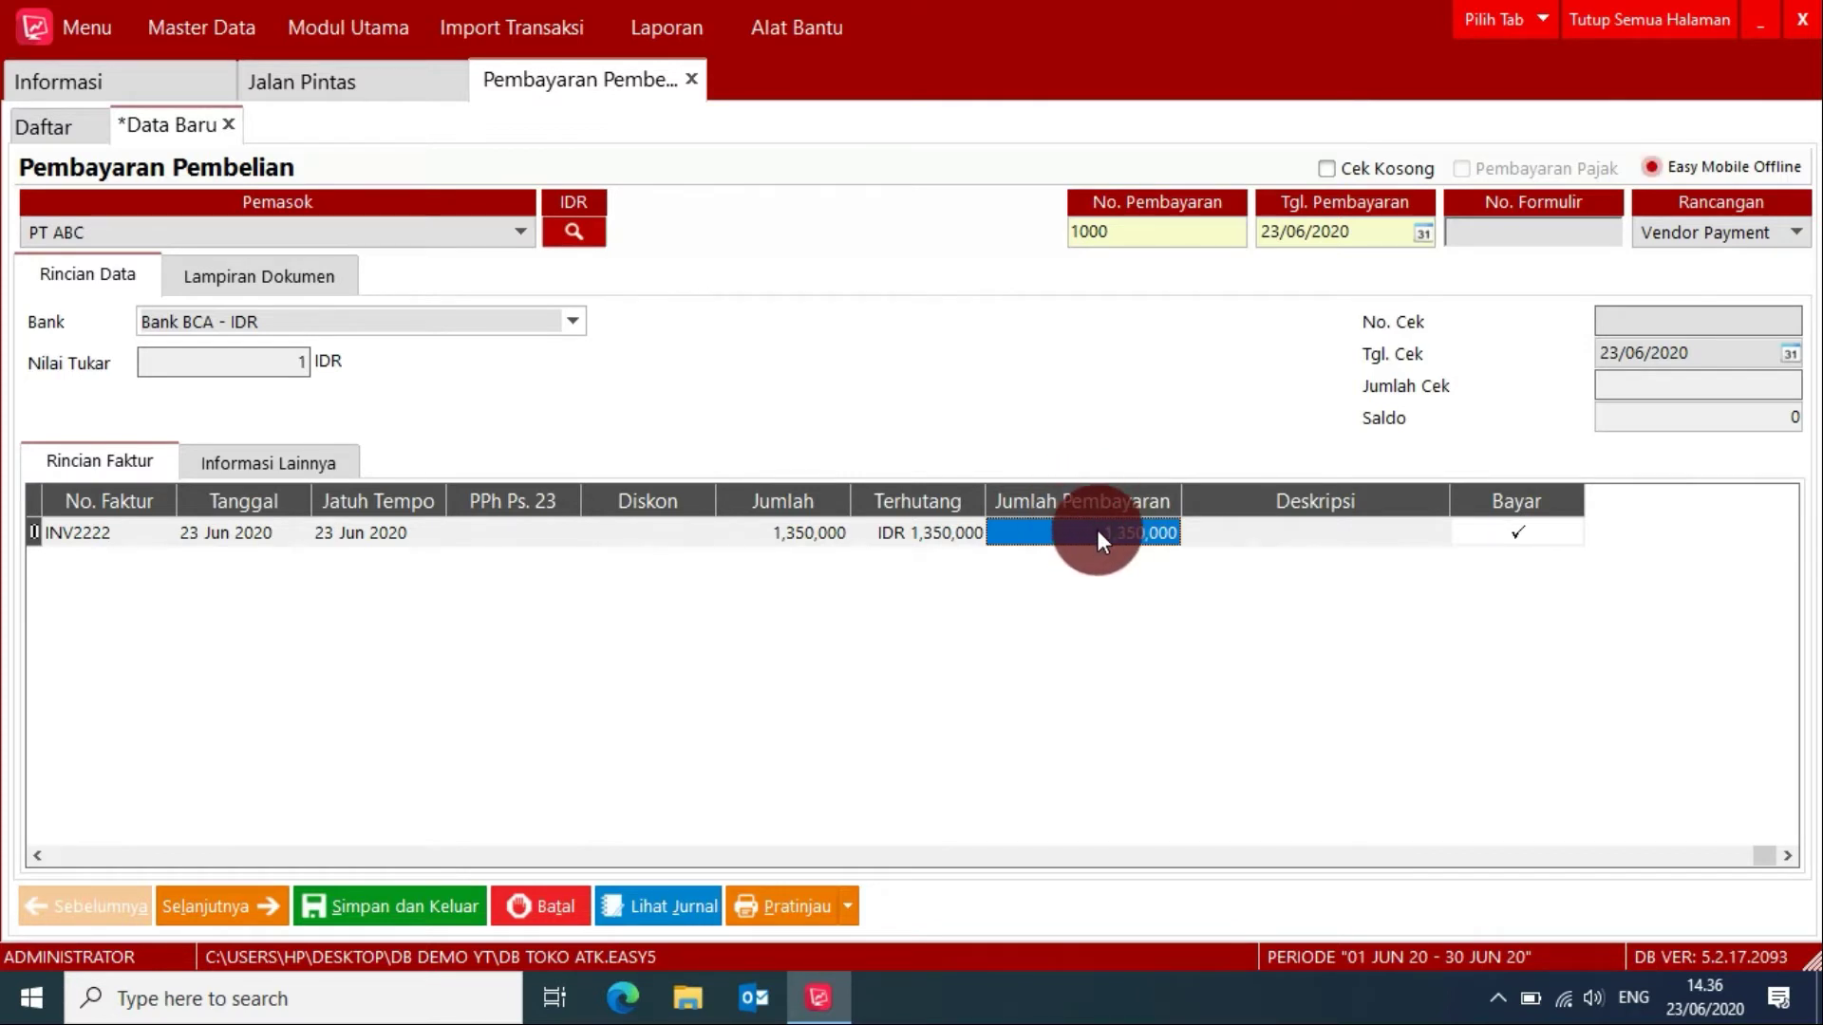
pyautogui.write('500')
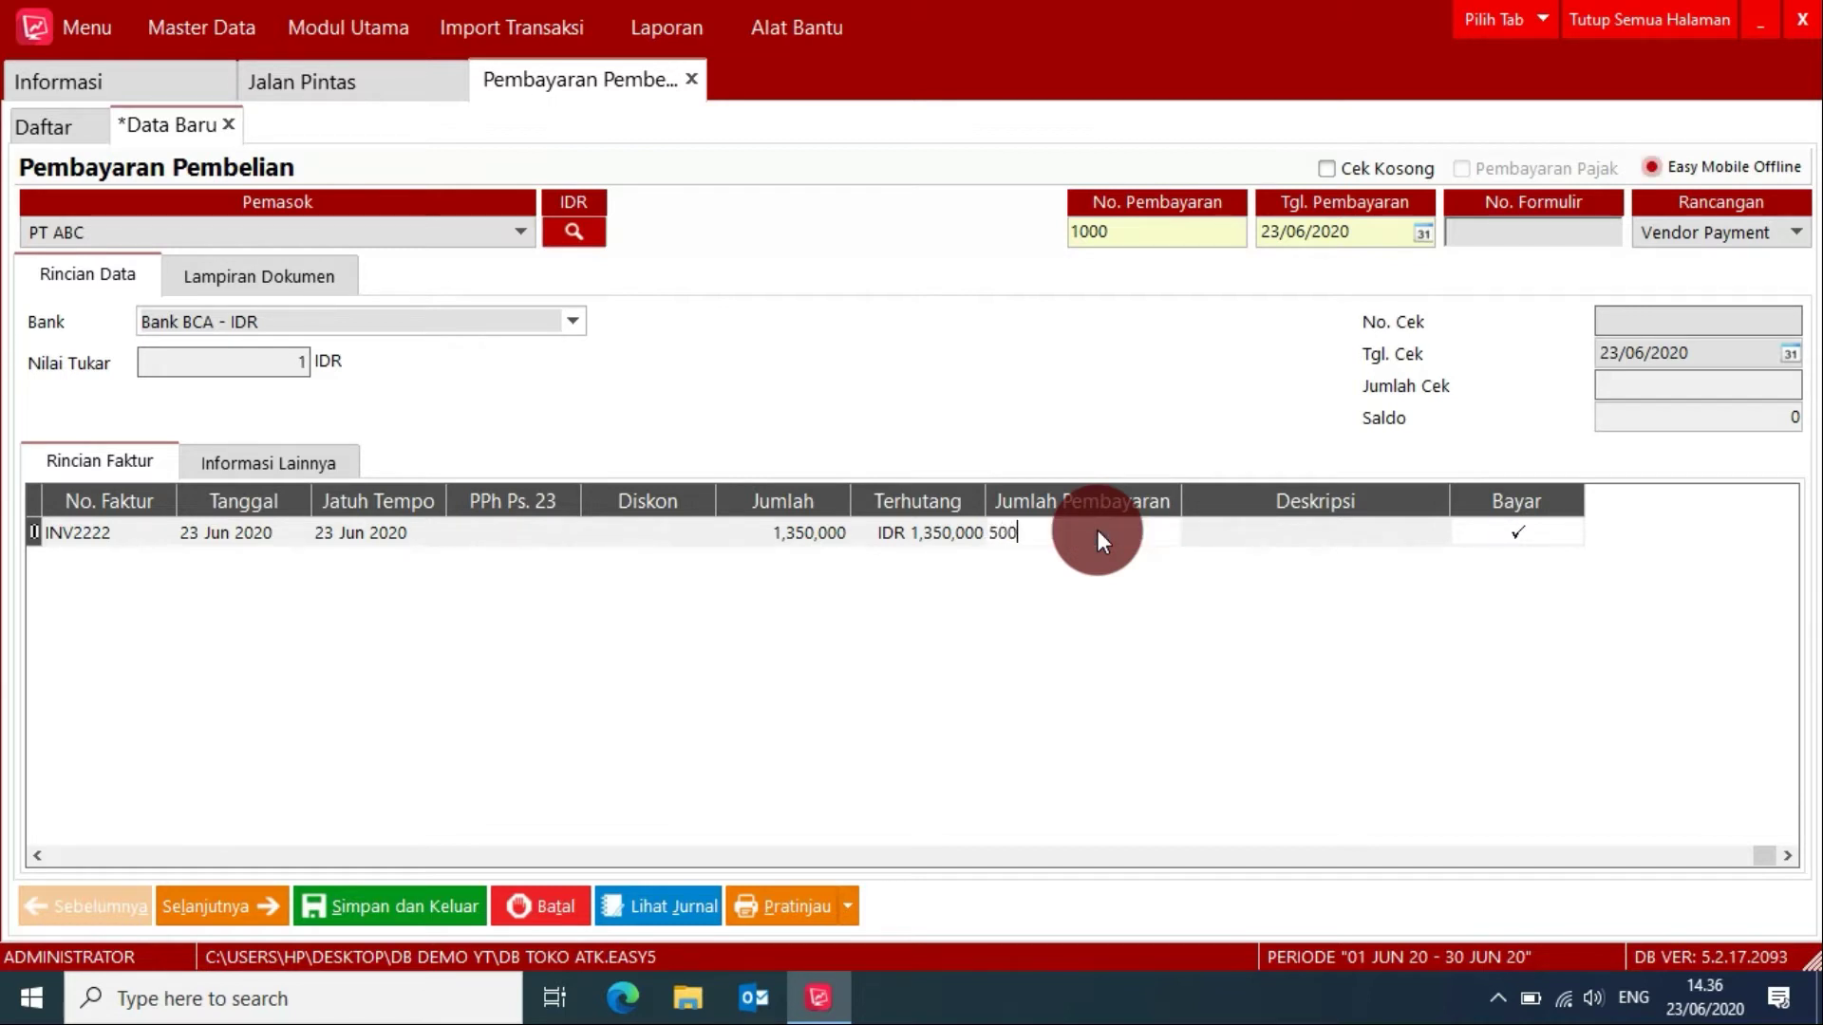
pyautogui.write('000')
pyautogui.press('Return')
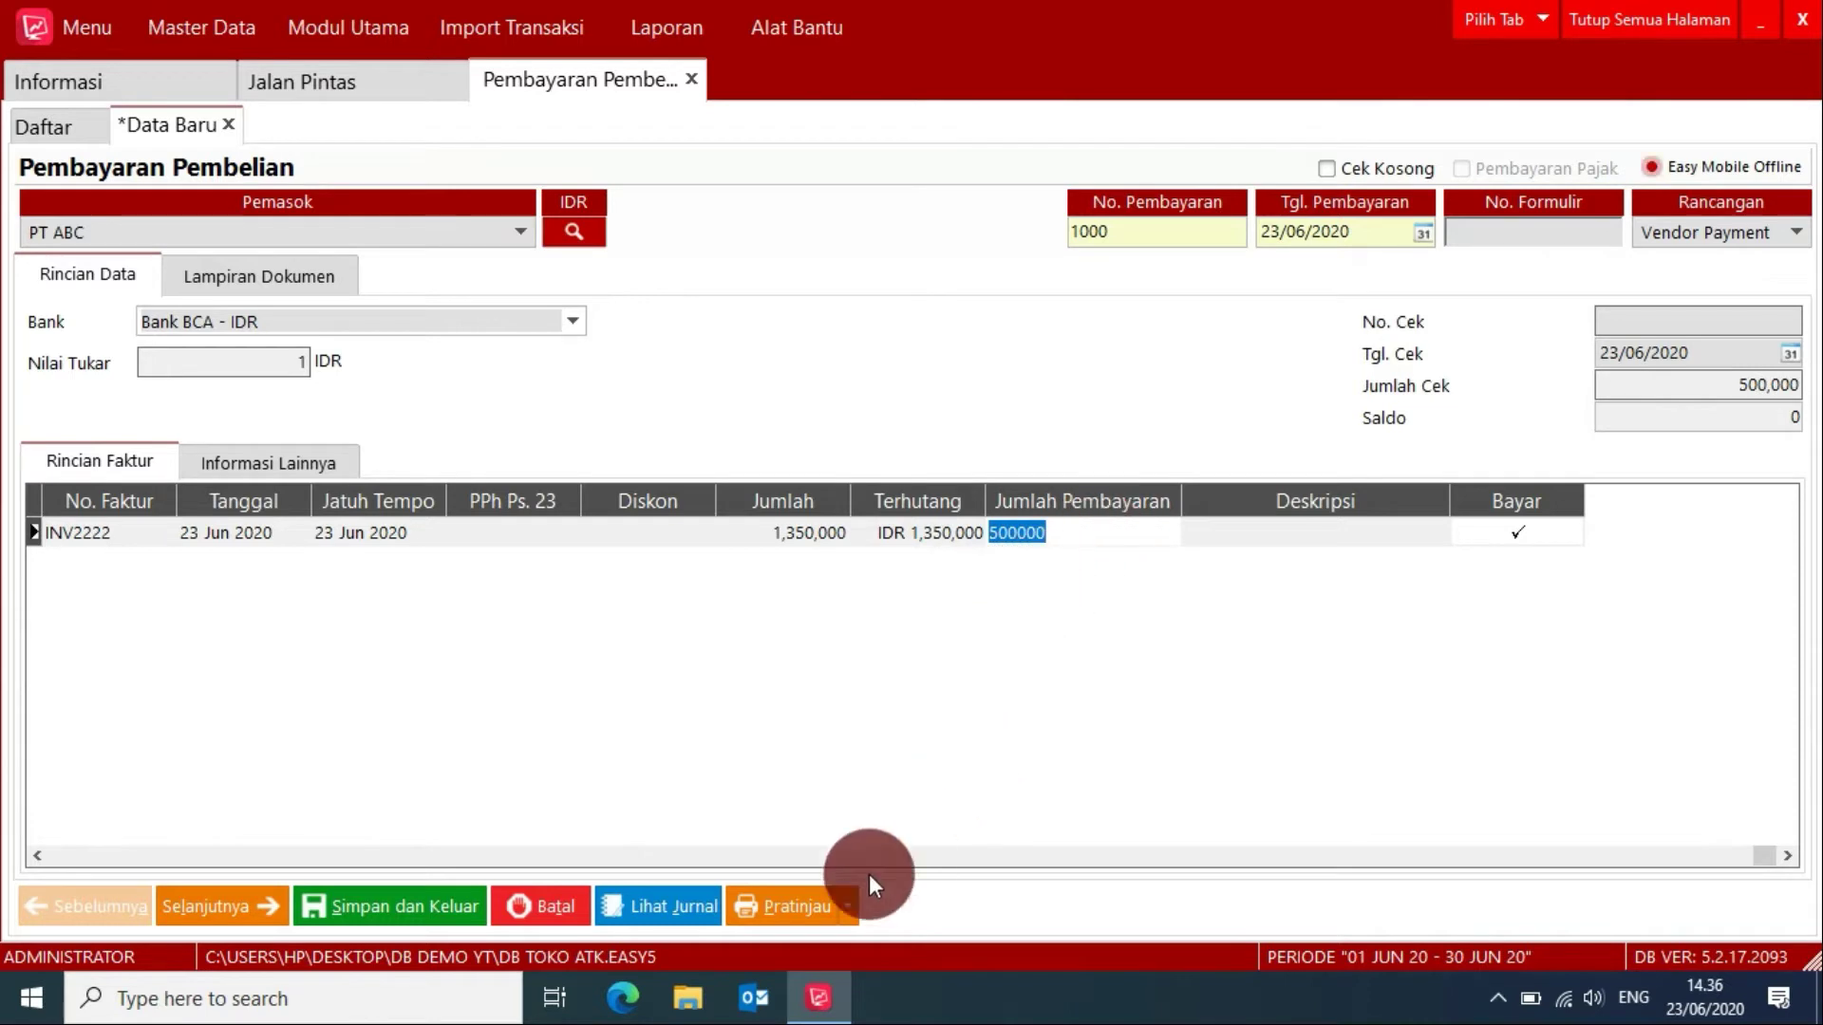
# Step: Preview the printed Pembayaran Pembelian for the partial payment, close the preview, and save and exit
pyautogui.click(786, 914)
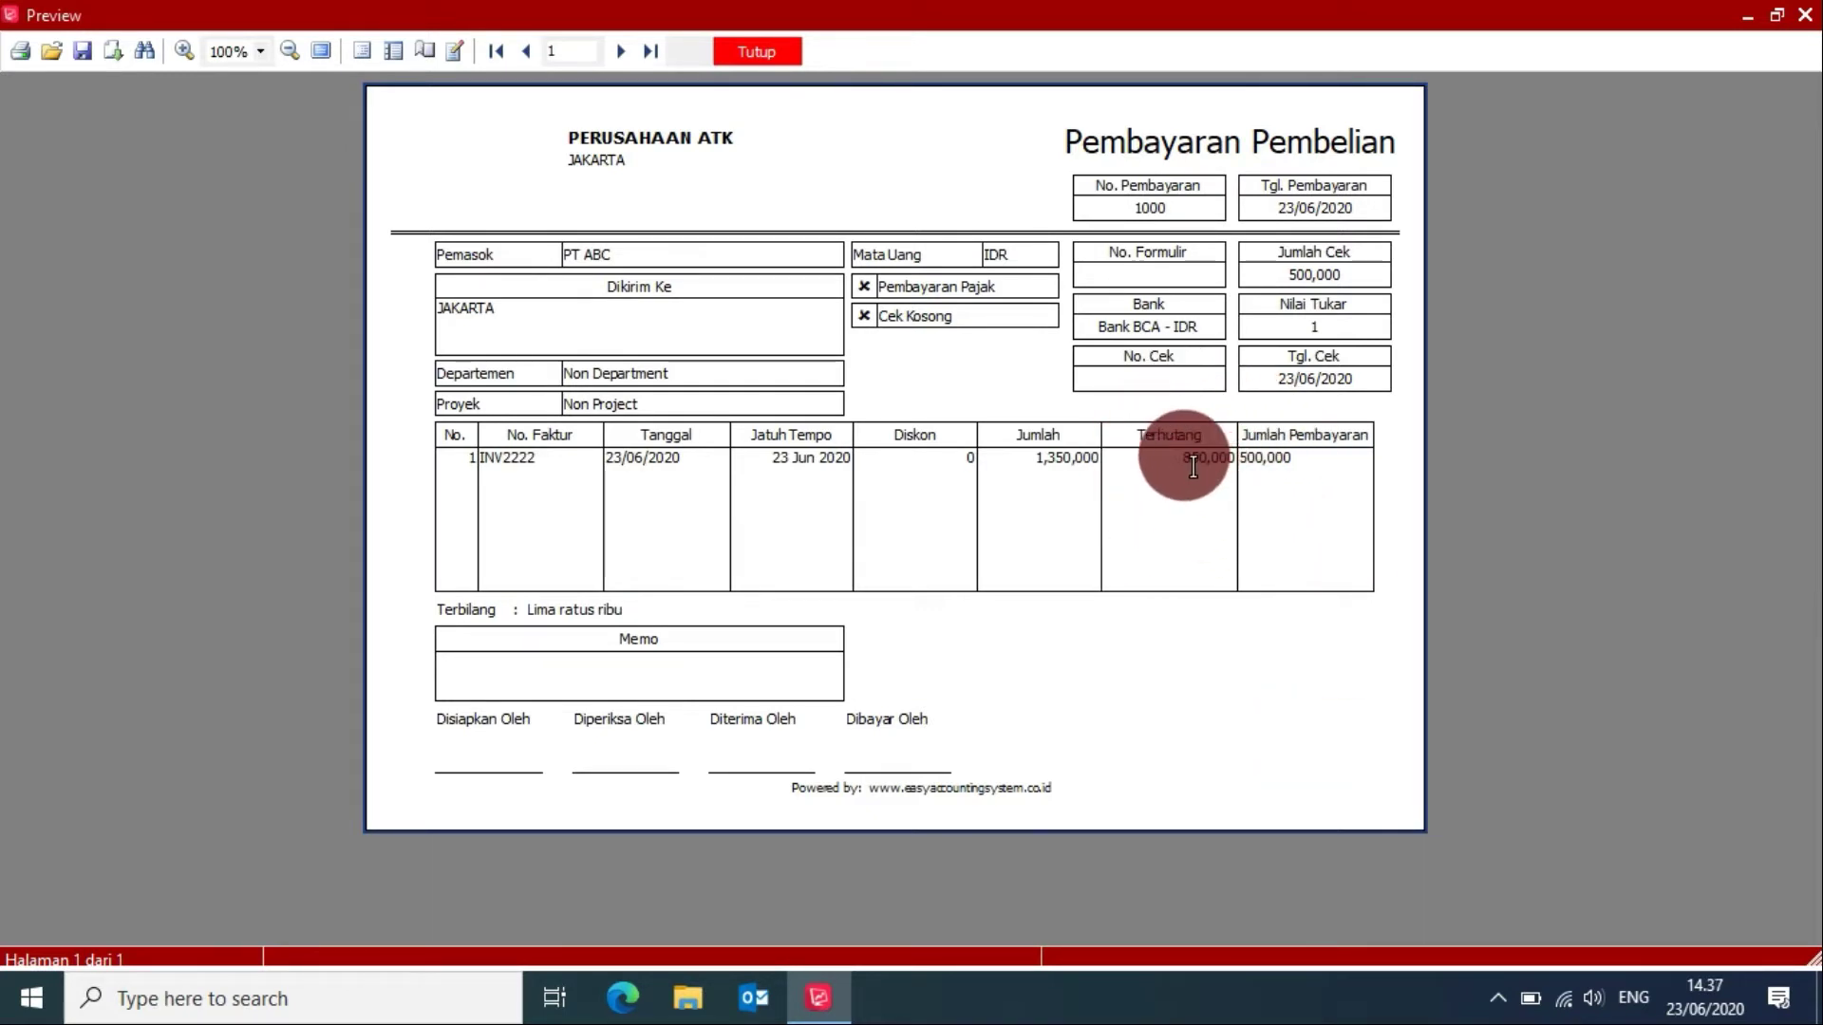
pyautogui.click(760, 52)
pyautogui.click(436, 905)
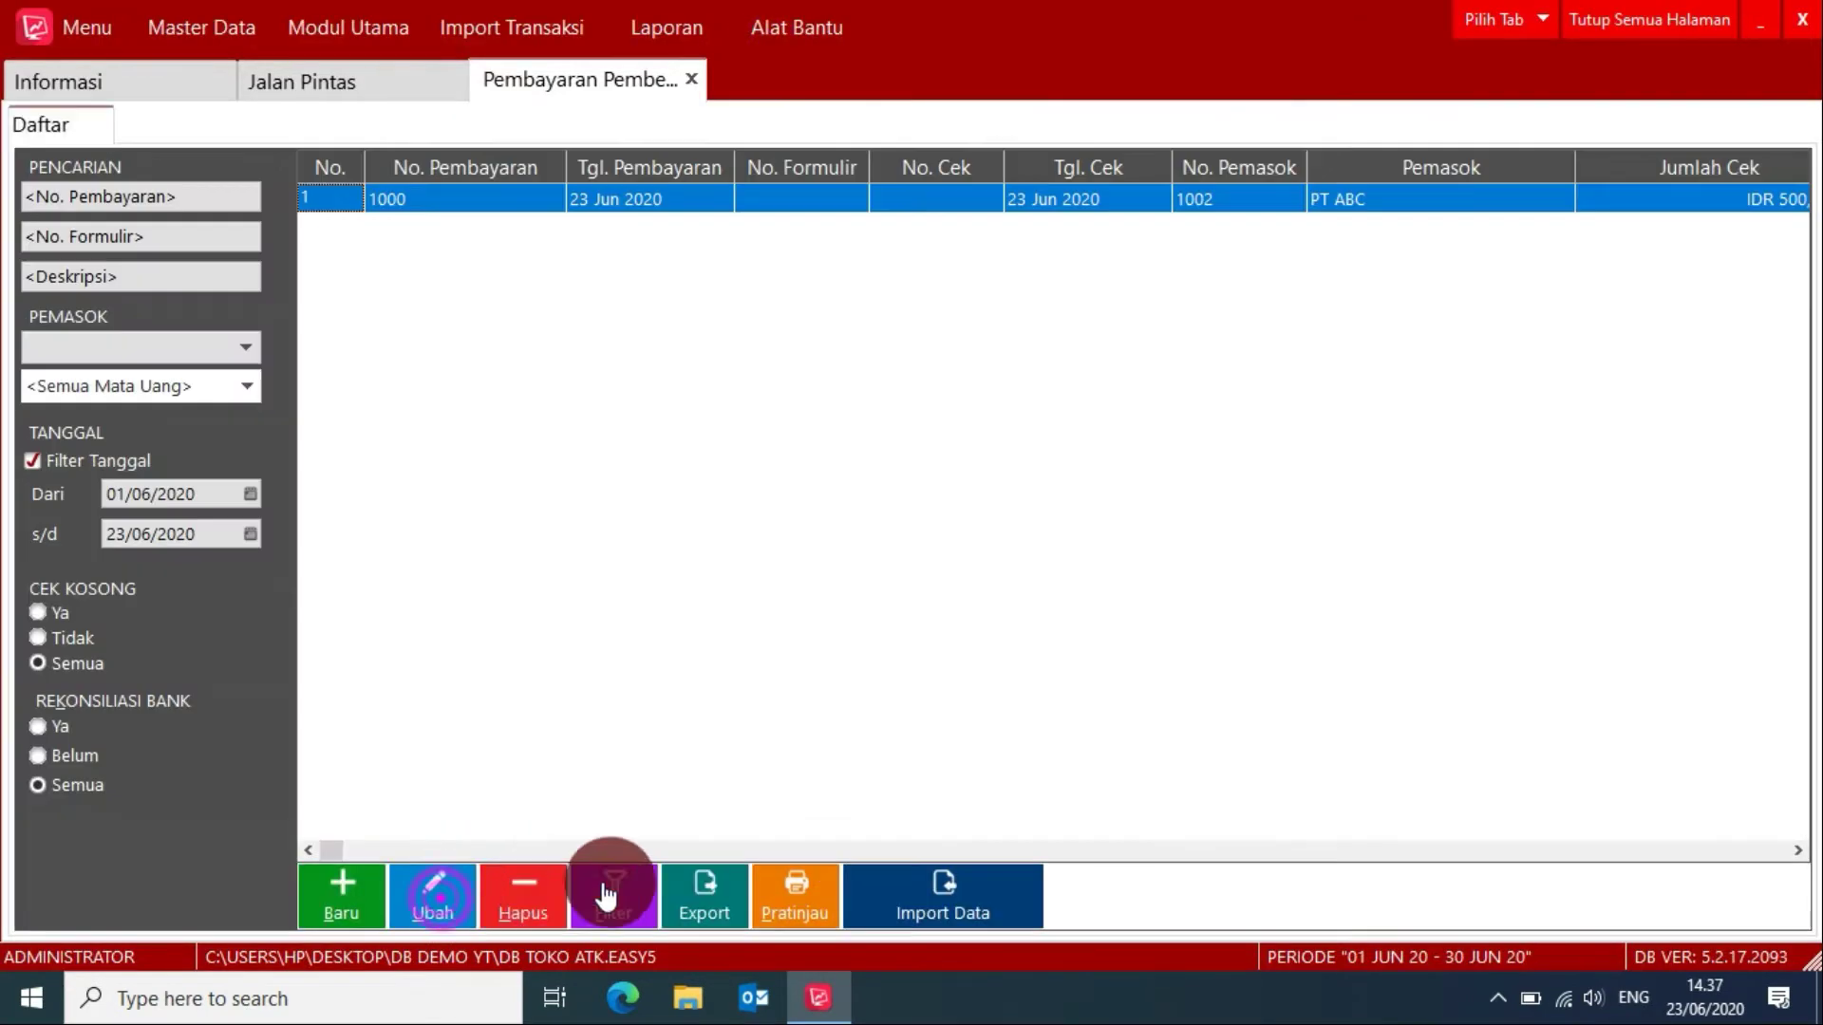
# Step: Close all open pages and create another Pembayaran Pembelian for supplier PT ABC
pyautogui.click(1625, 19)
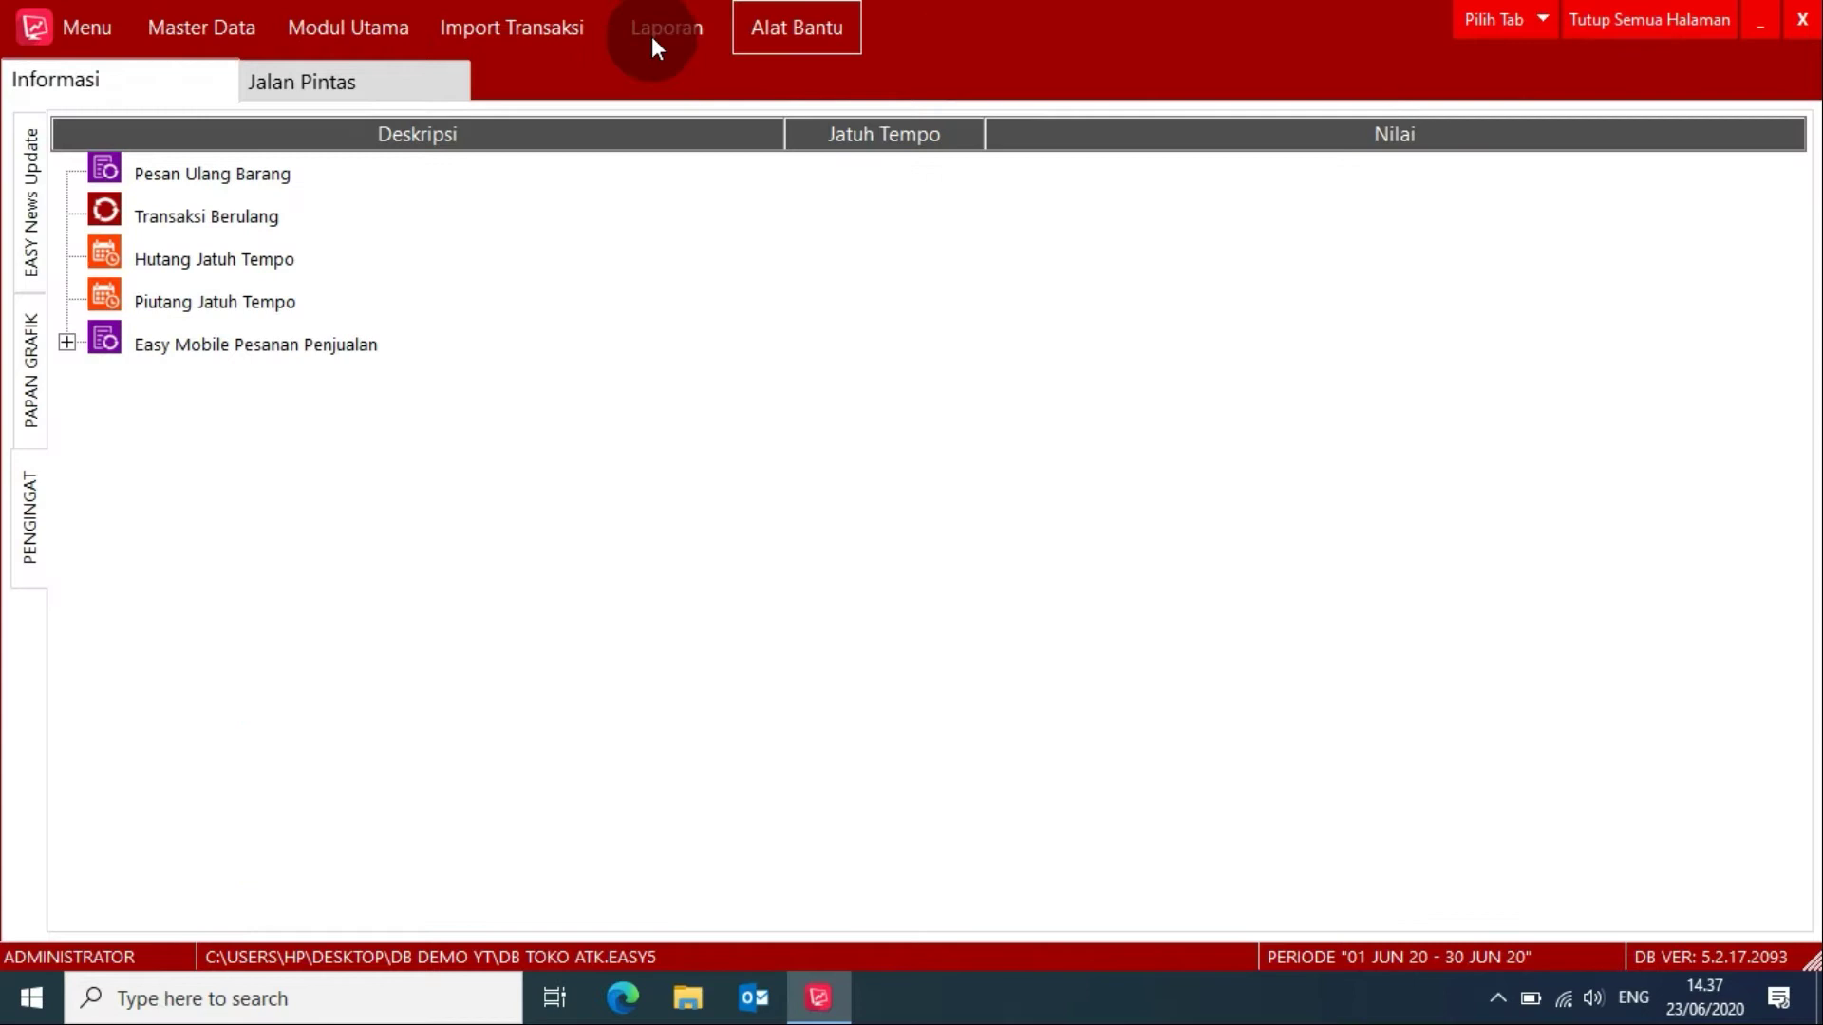
pyautogui.click(418, 82)
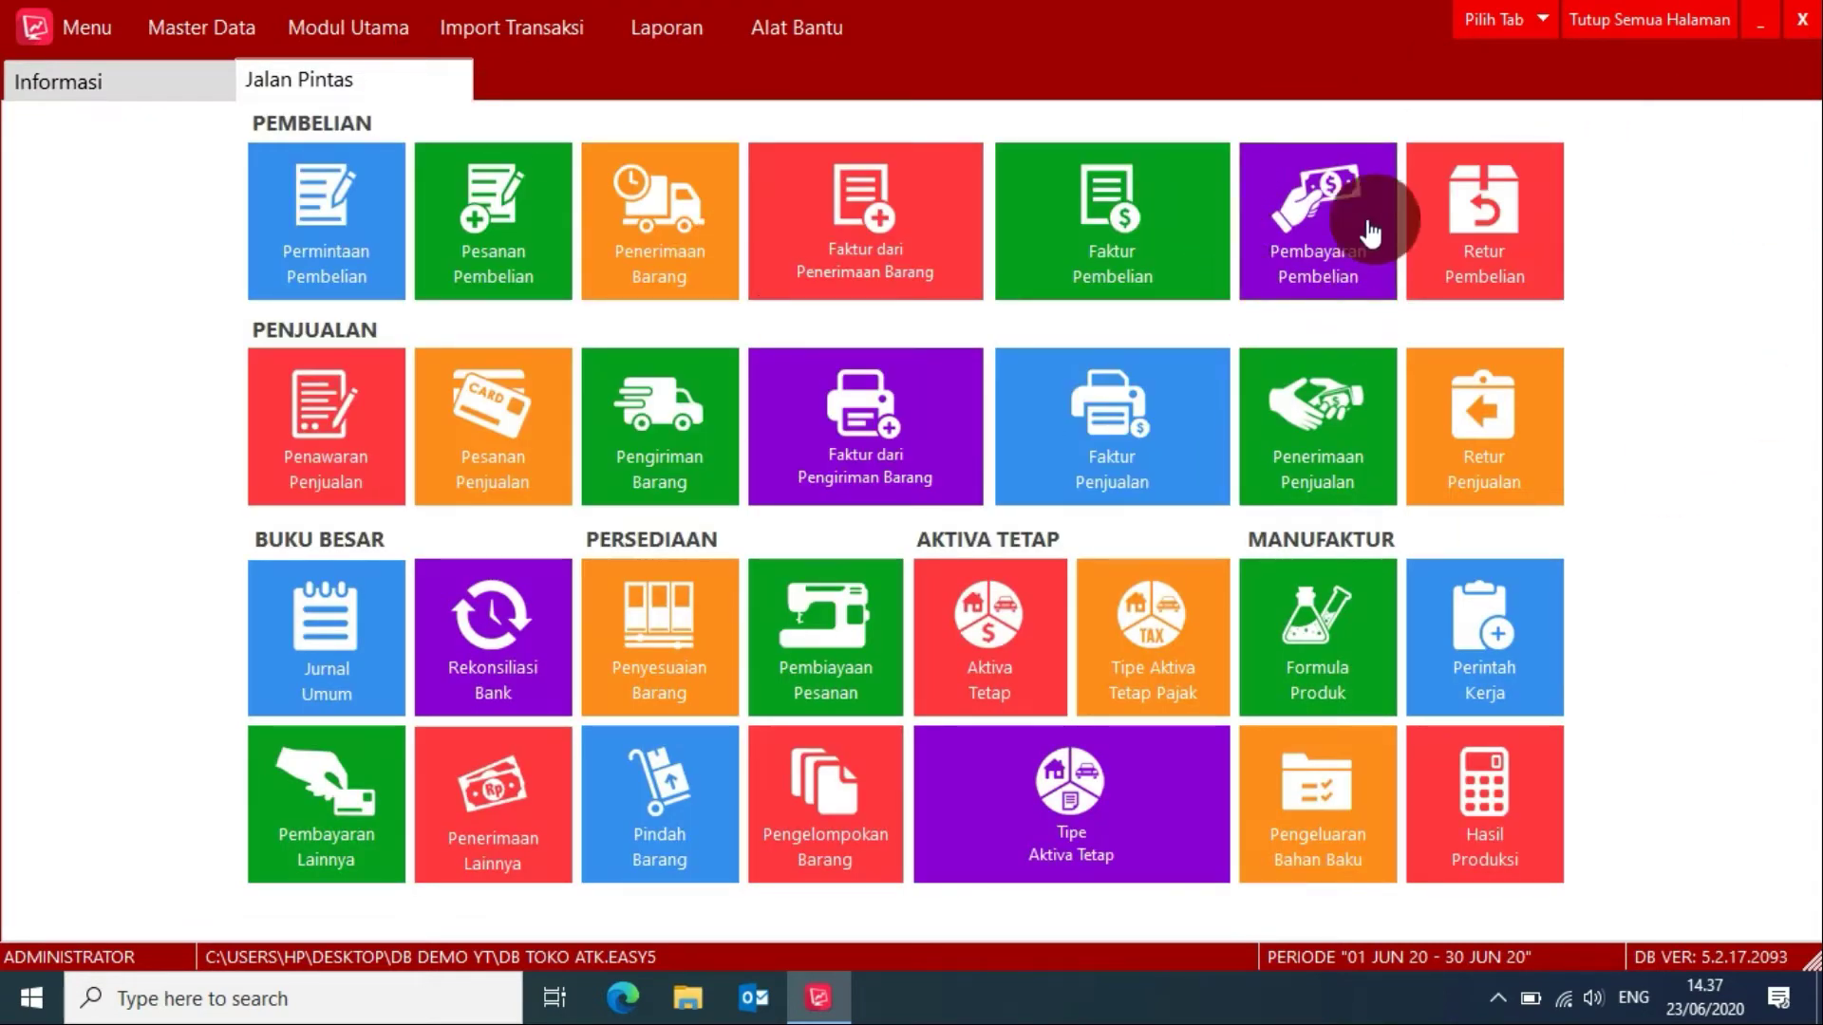
pyautogui.click(1320, 252)
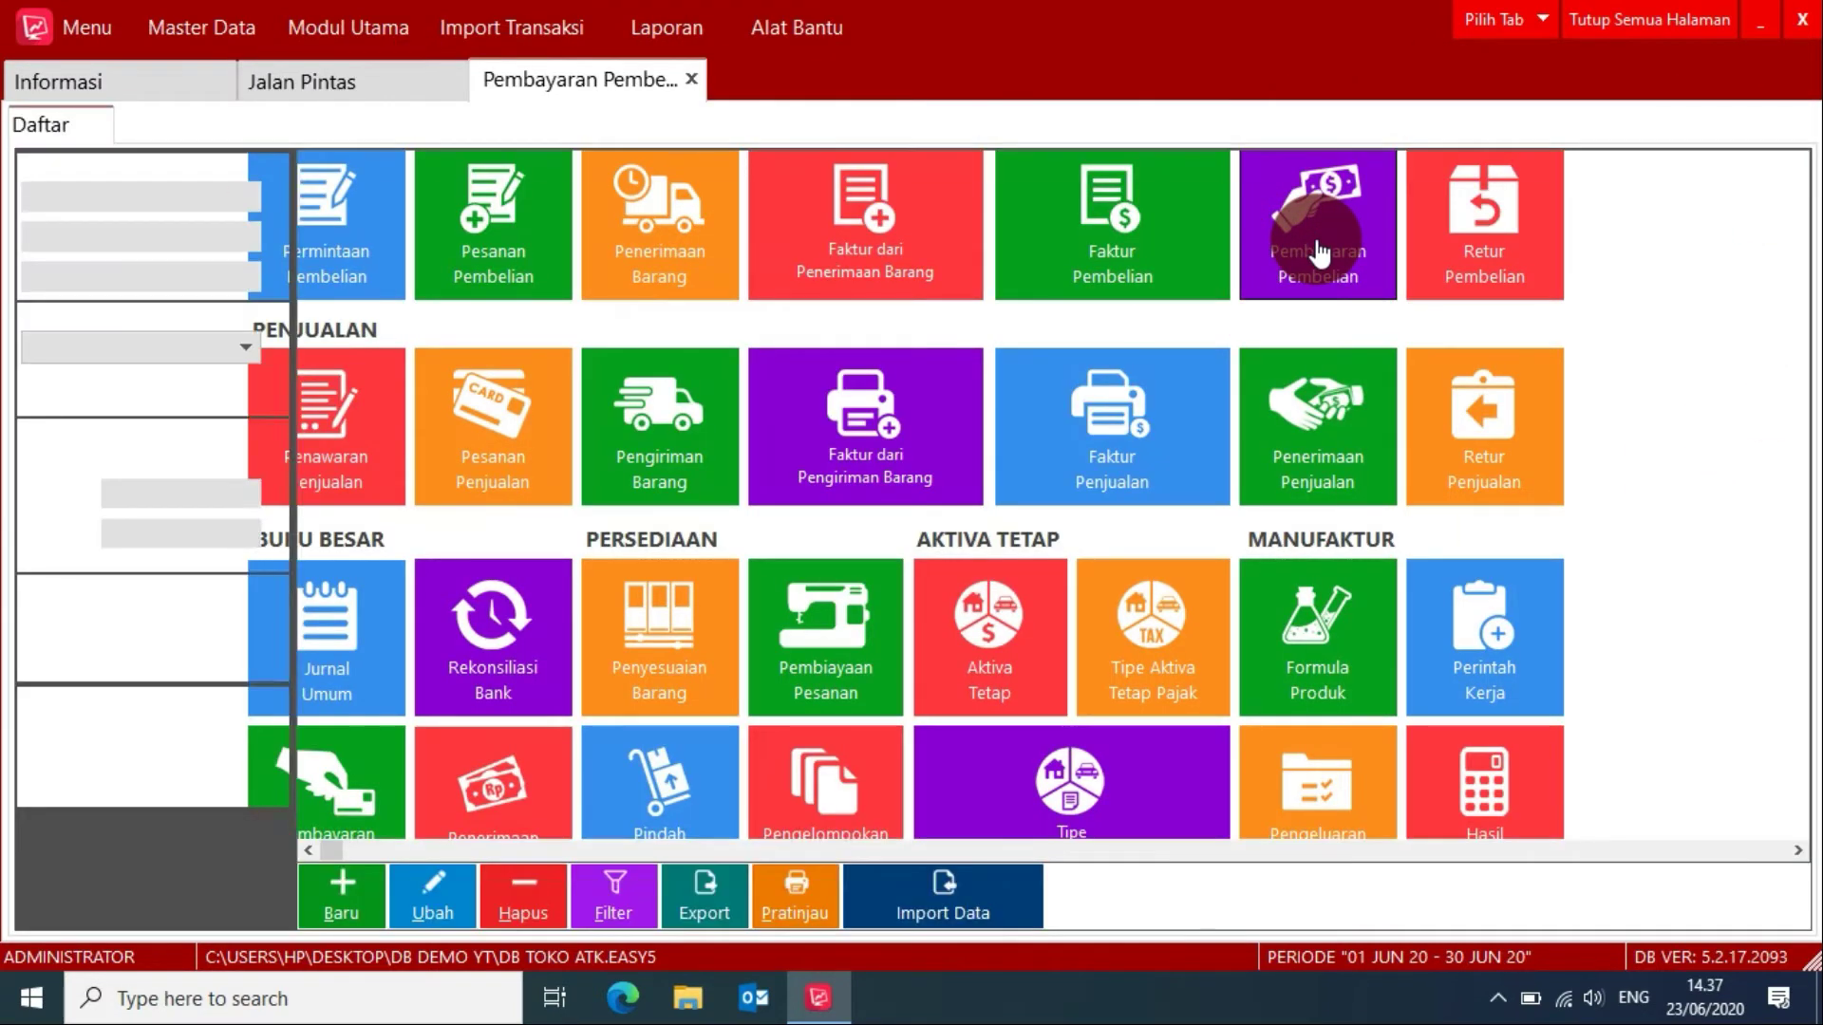
pyautogui.click(314, 236)
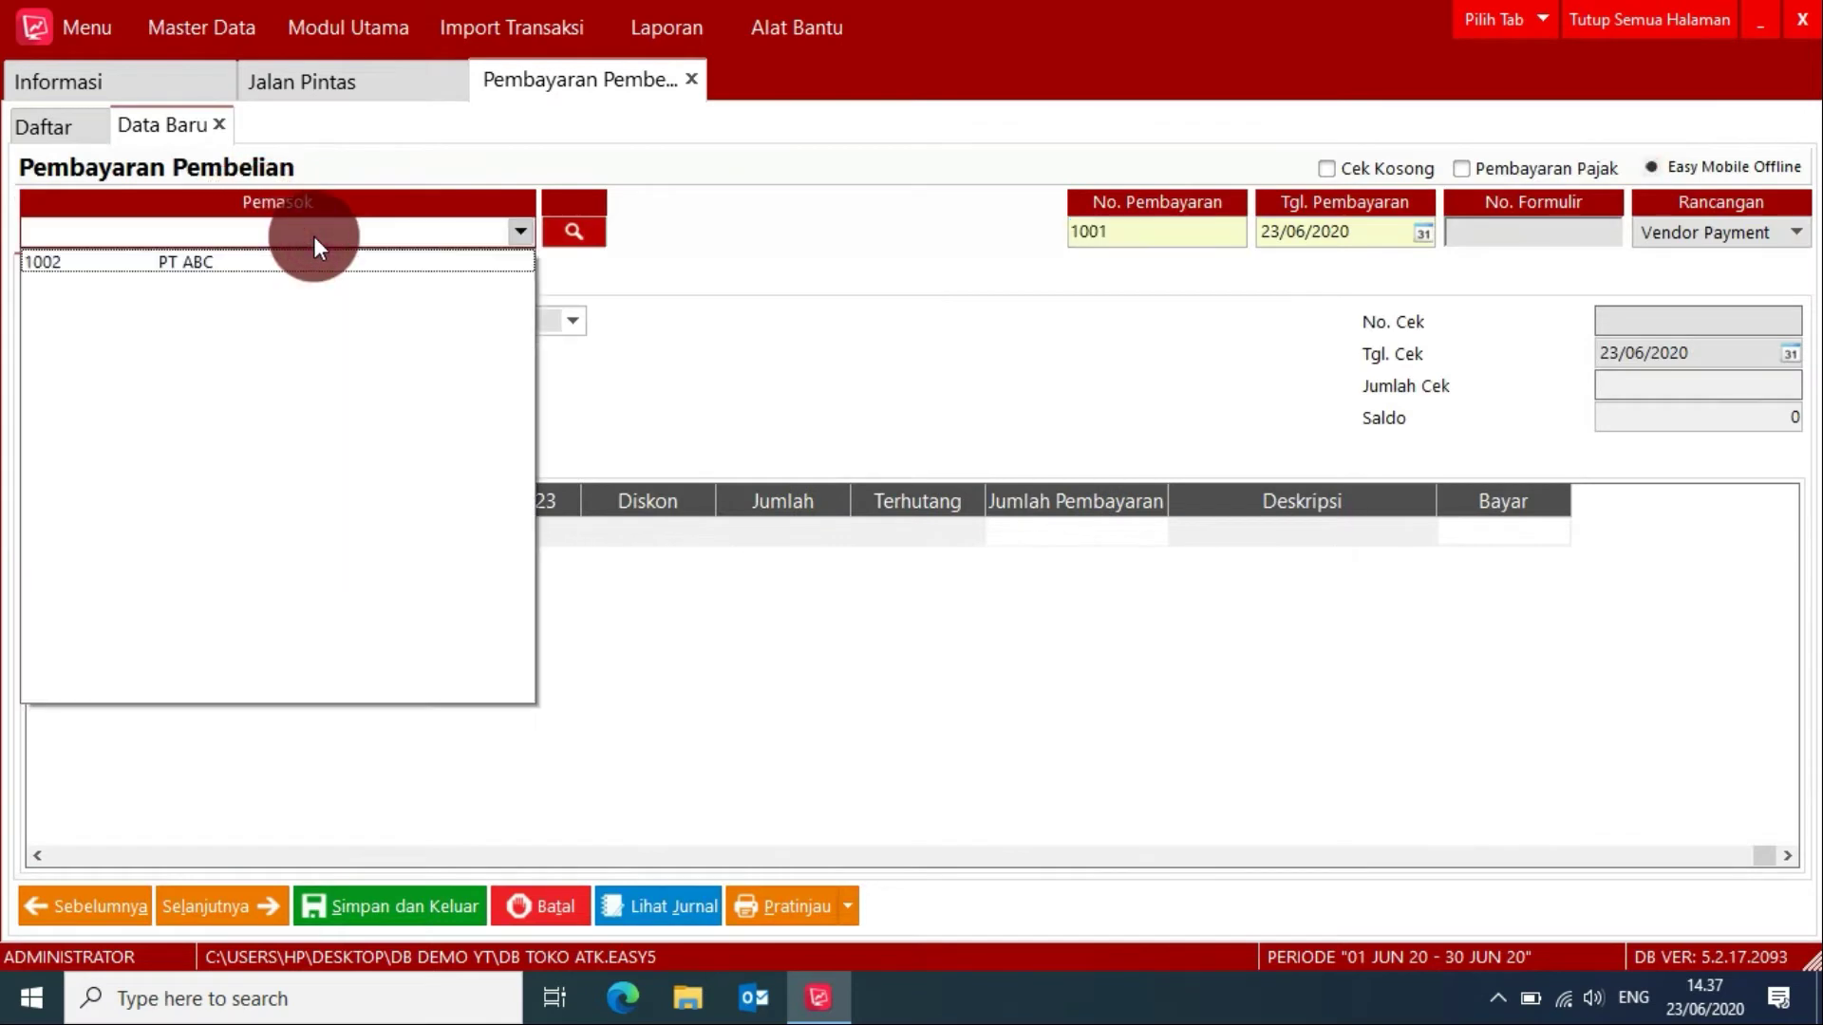
pyautogui.click(277, 267)
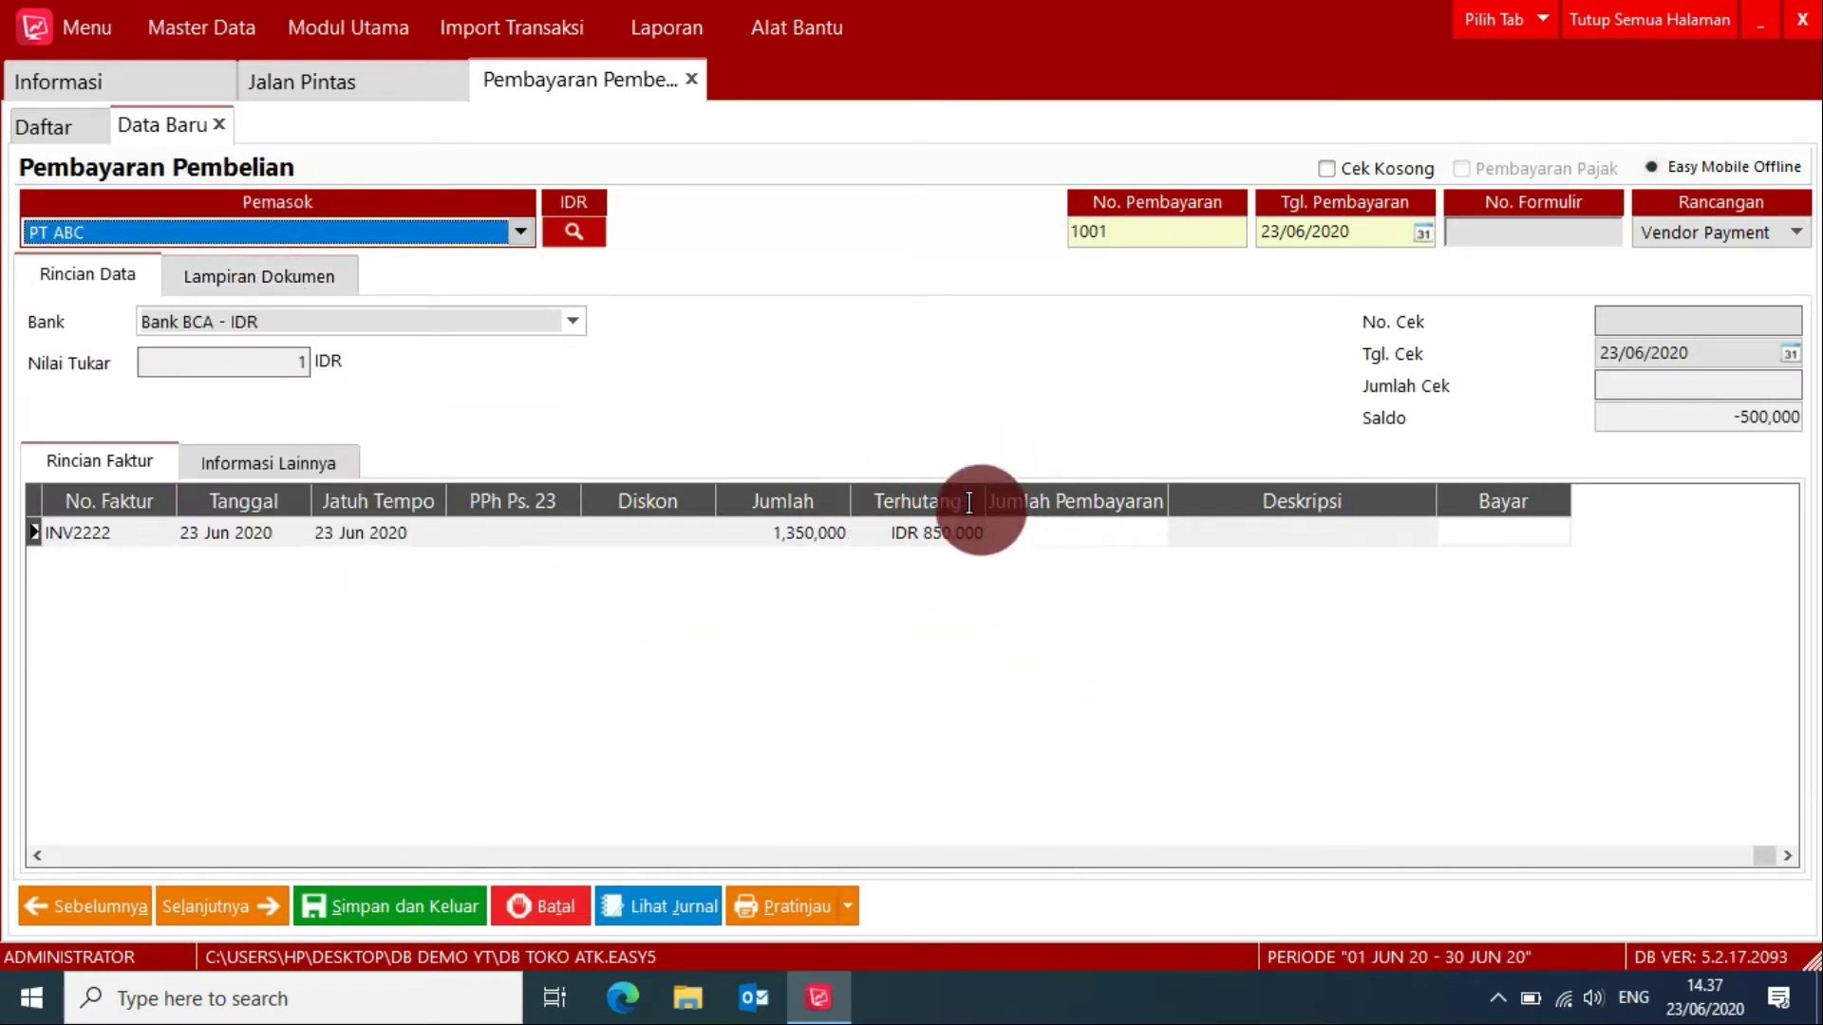
# Step: Widen the Terhutang column to check the remaining debt, and mark INV2222 for payment of the full remainder
pyautogui.moveTo(984, 495); pyautogui.dragTo(1012, 498)
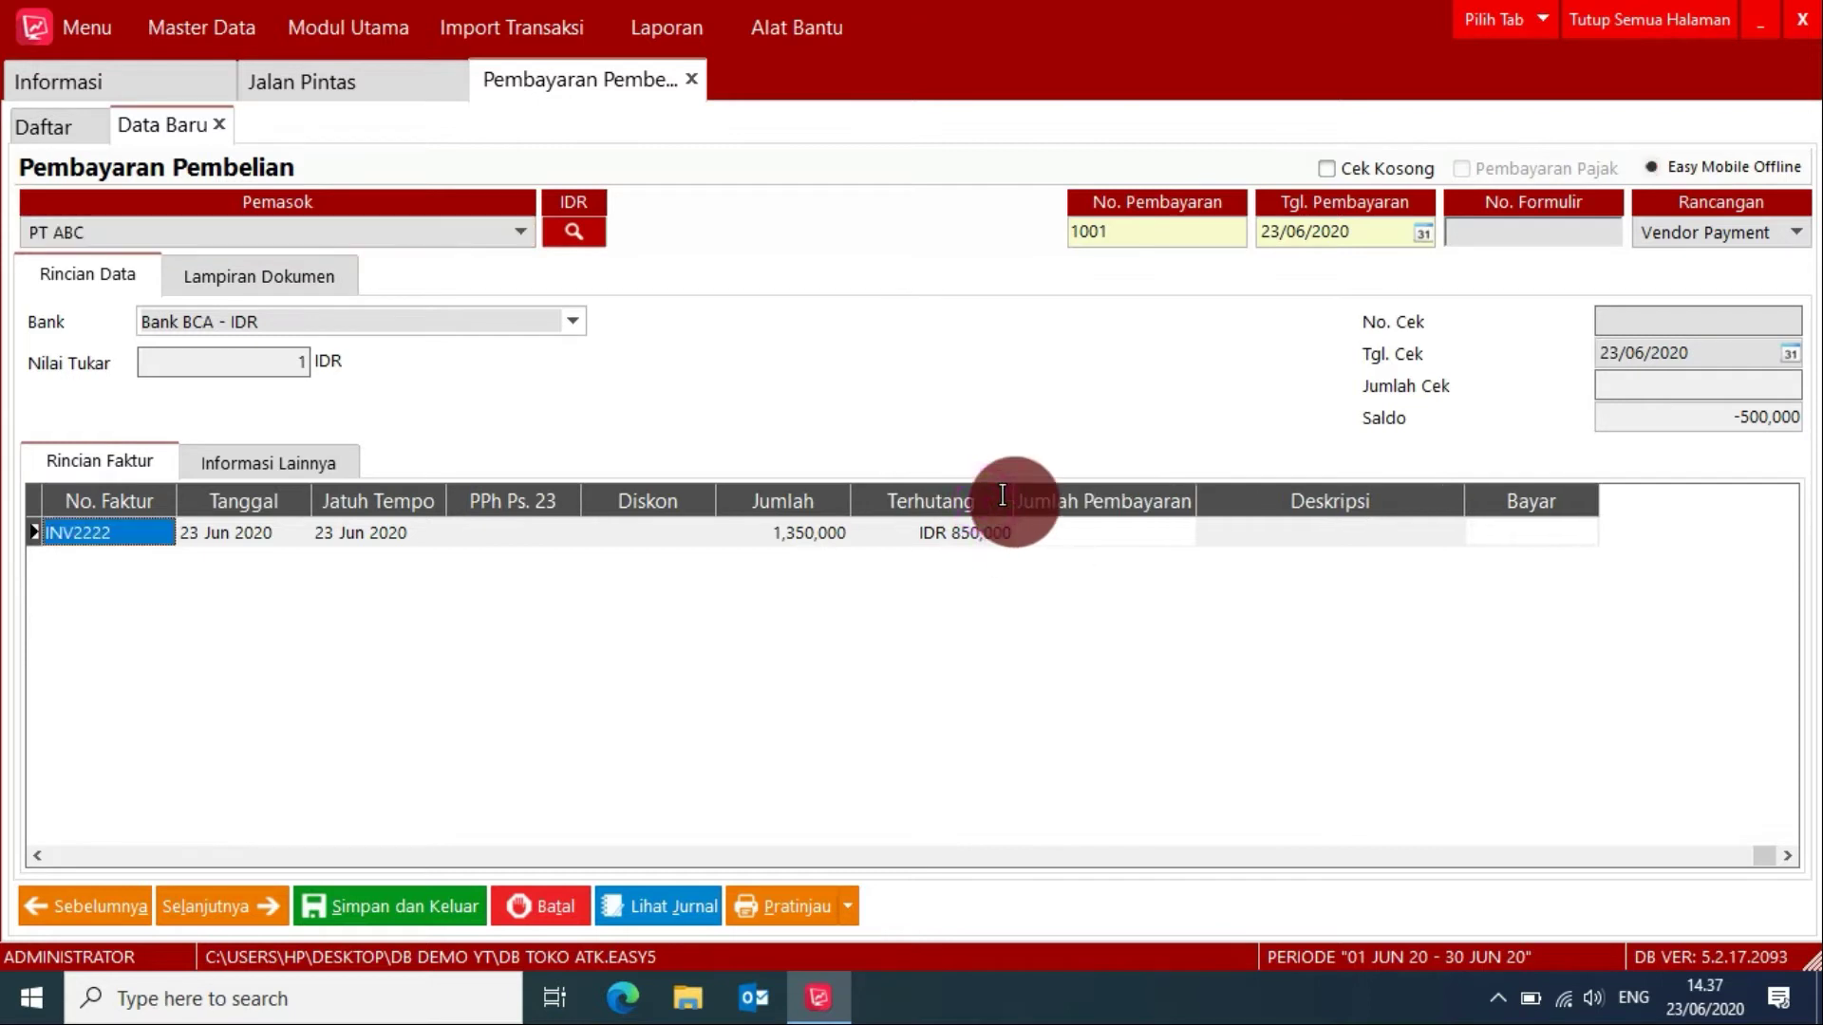
pyautogui.click(965, 537)
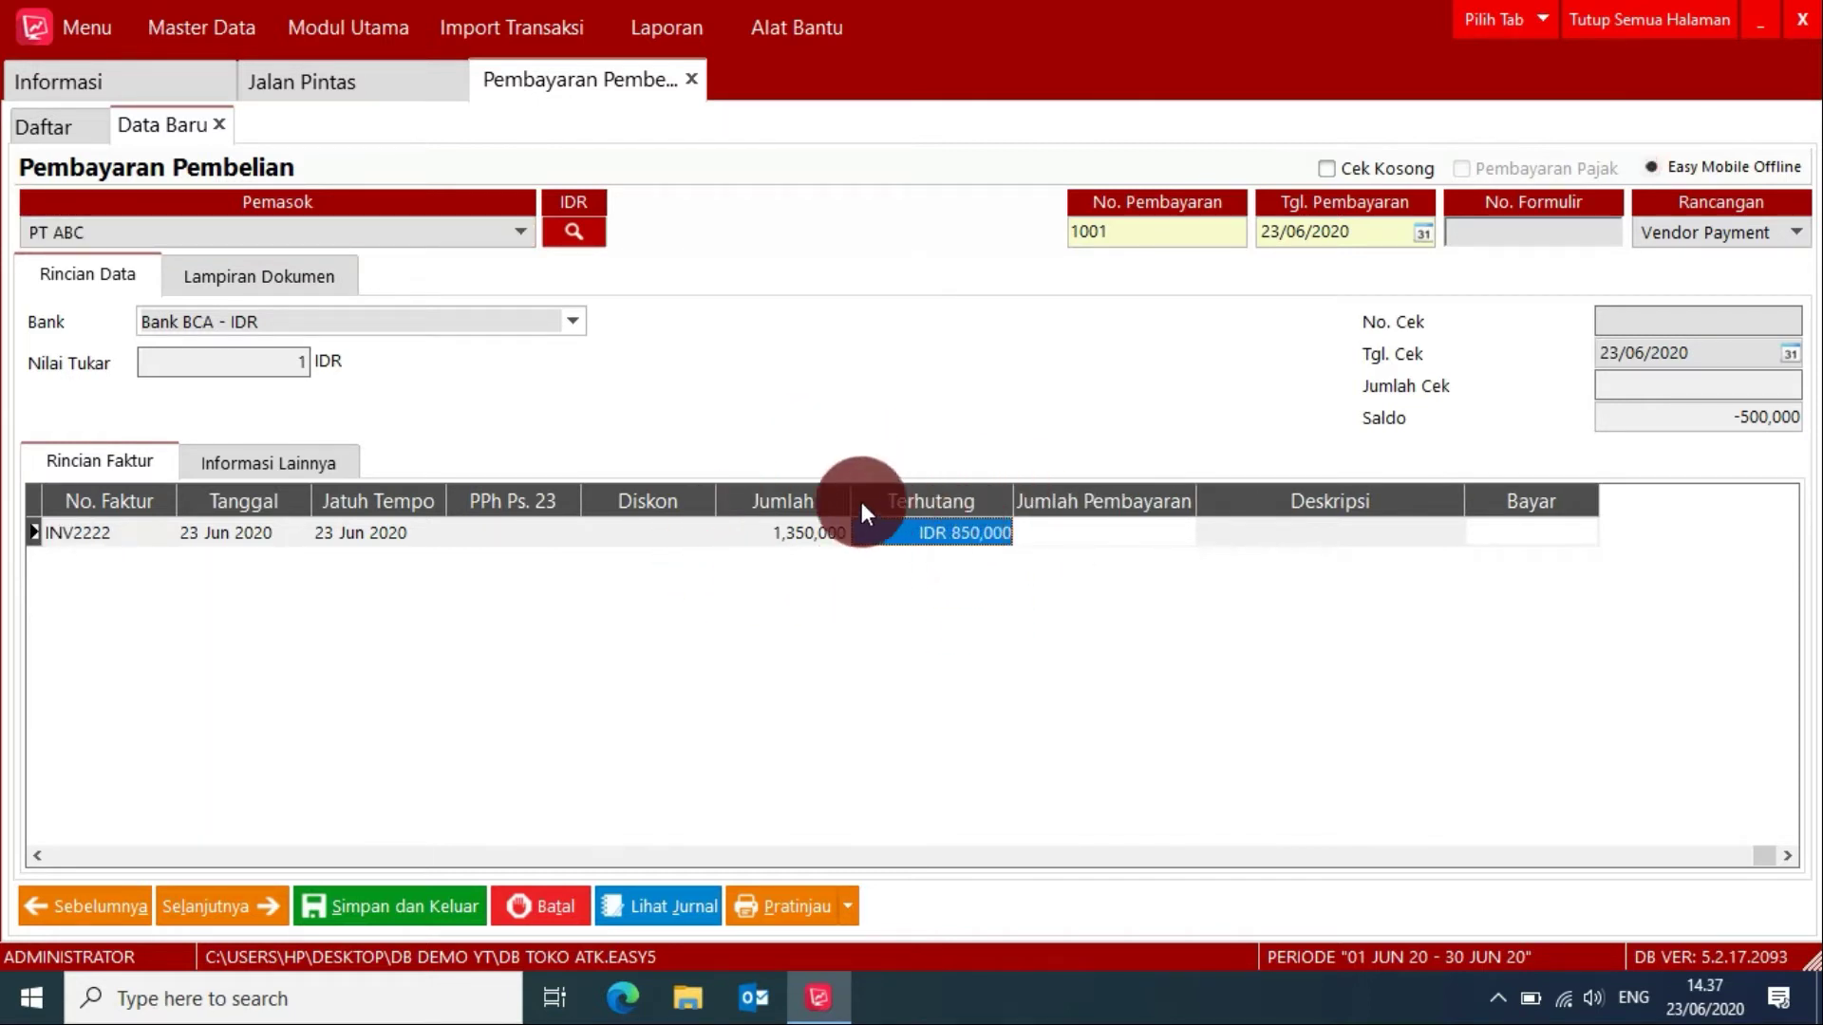
pyautogui.click(814, 525)
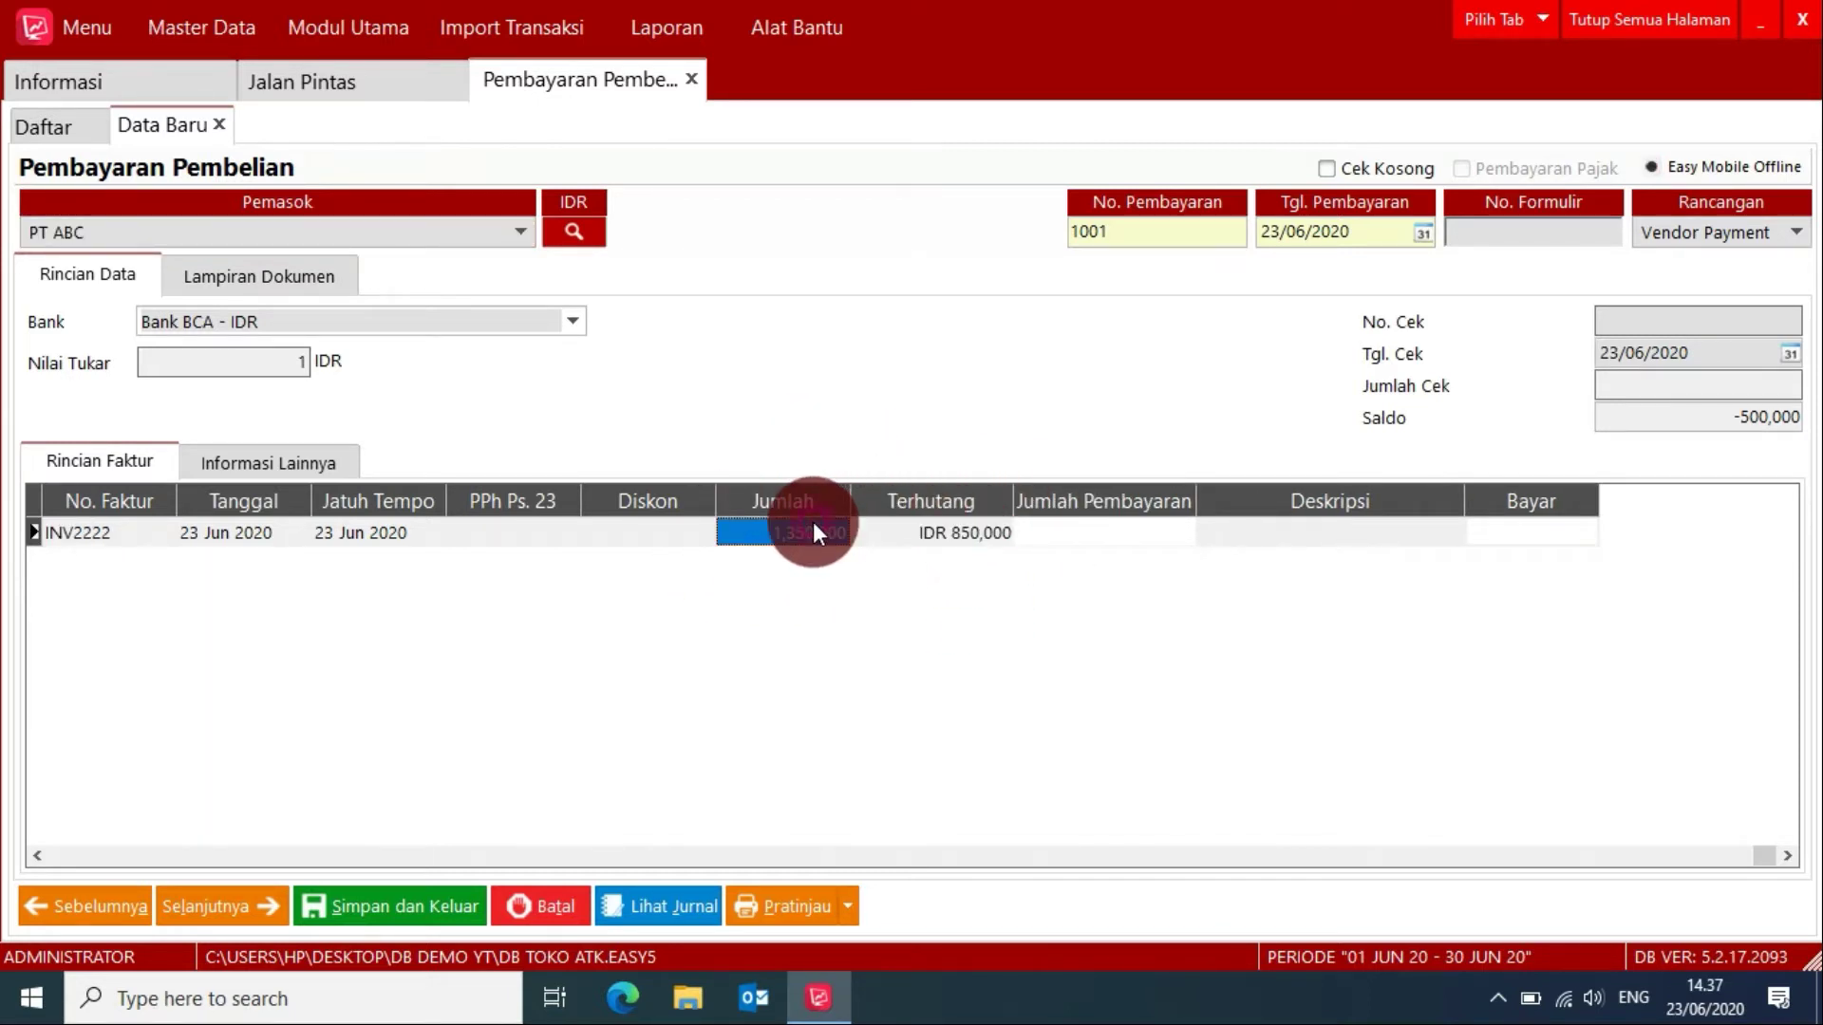
pyautogui.click(944, 532)
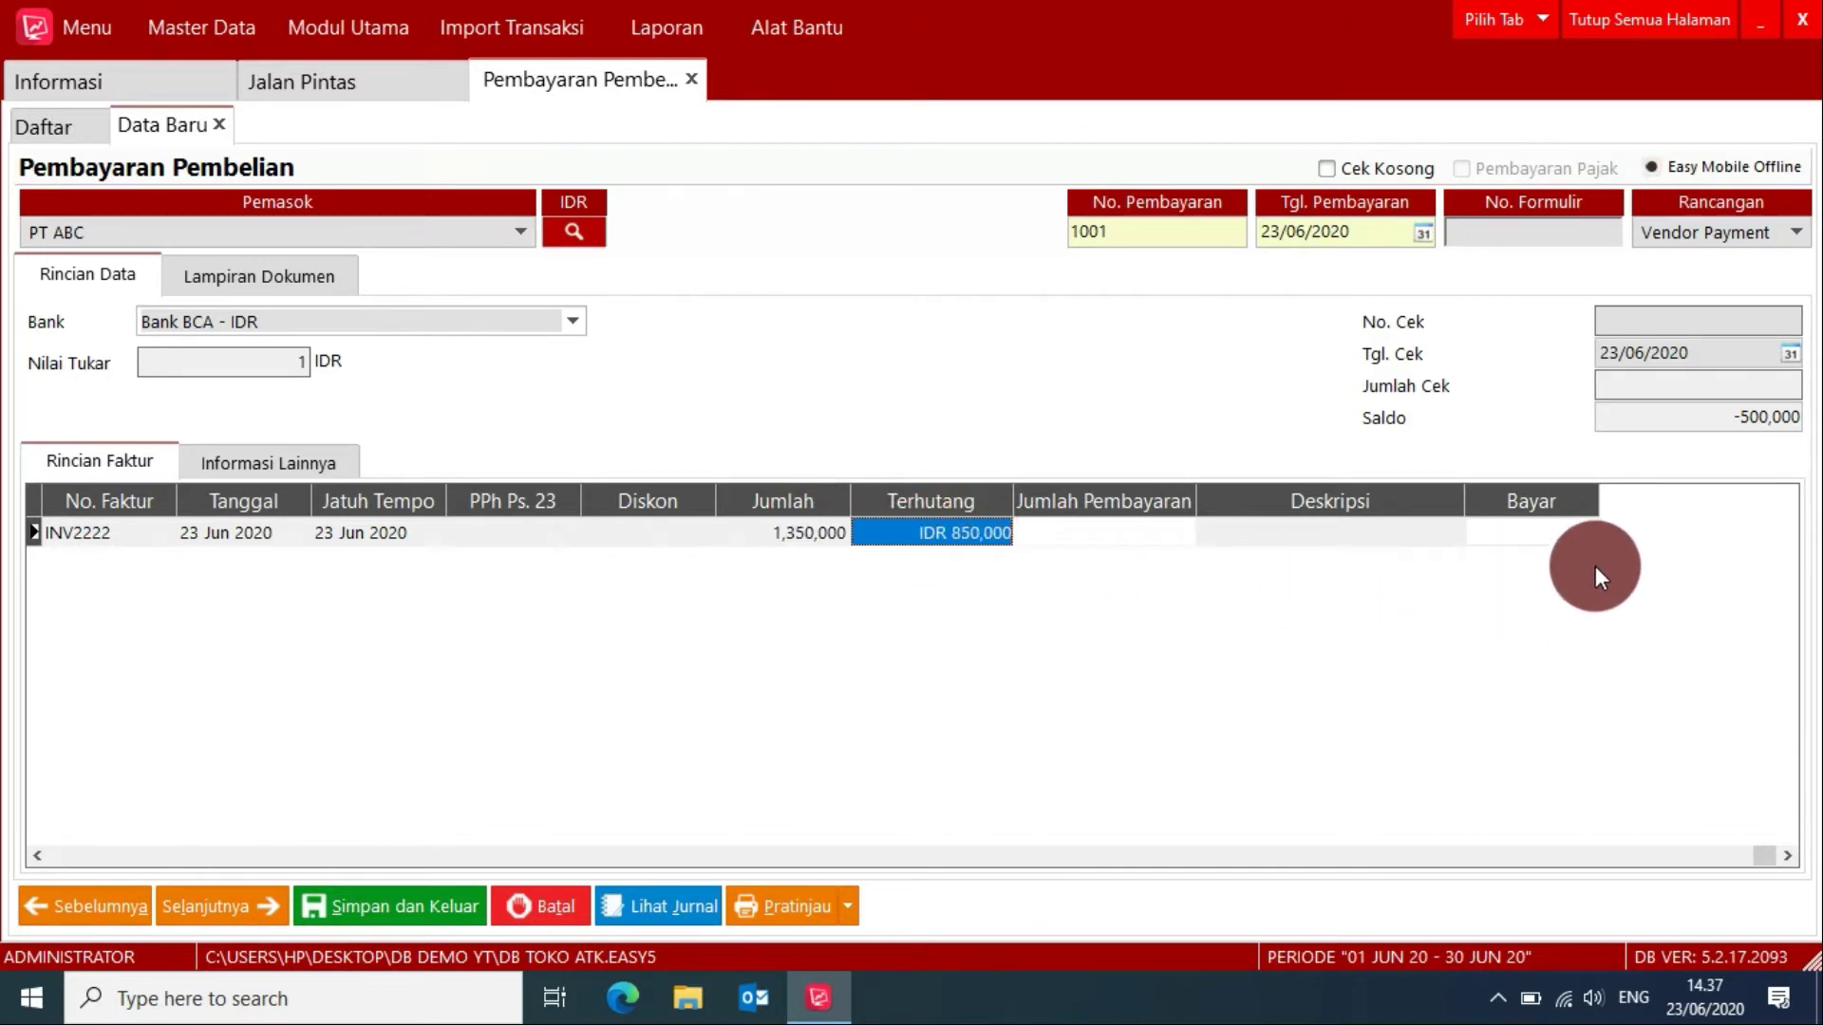
pyautogui.click(1536, 533)
pyautogui.click(1536, 534)
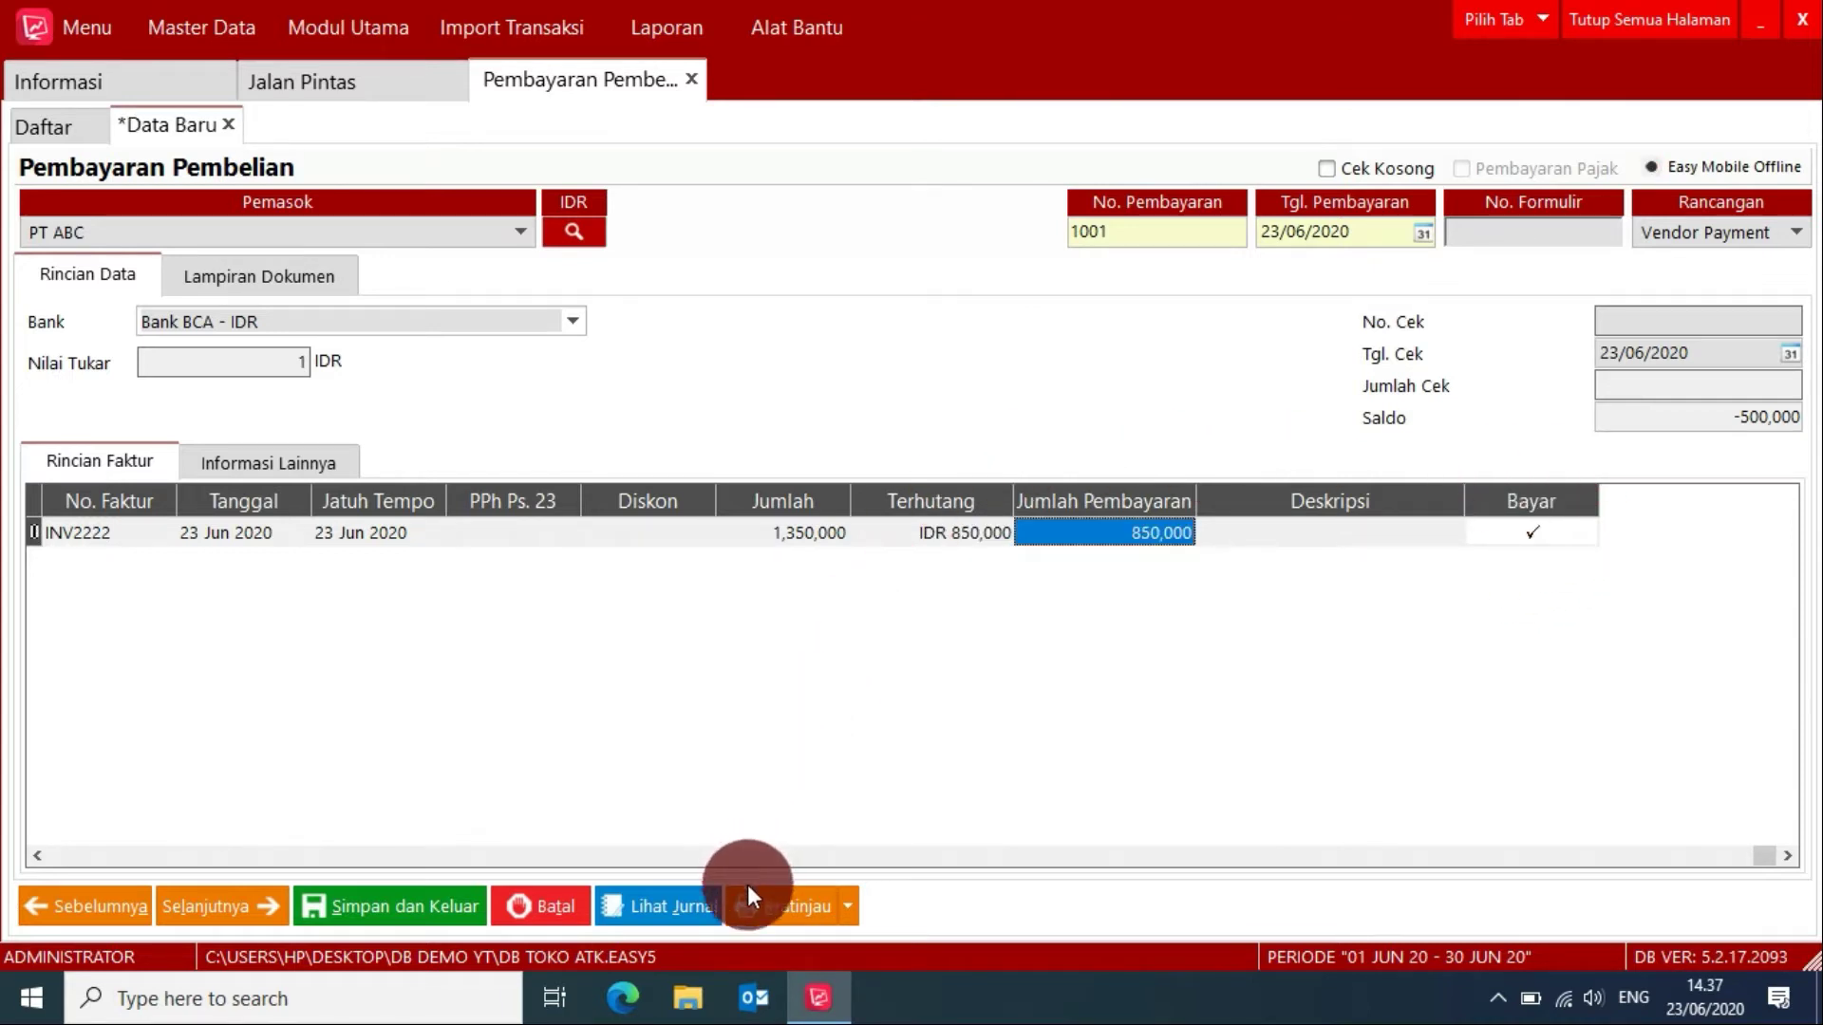
# Step: Preview the printed form of the final payment, close the preview, and save and exit the payment
pyautogui.click(798, 907)
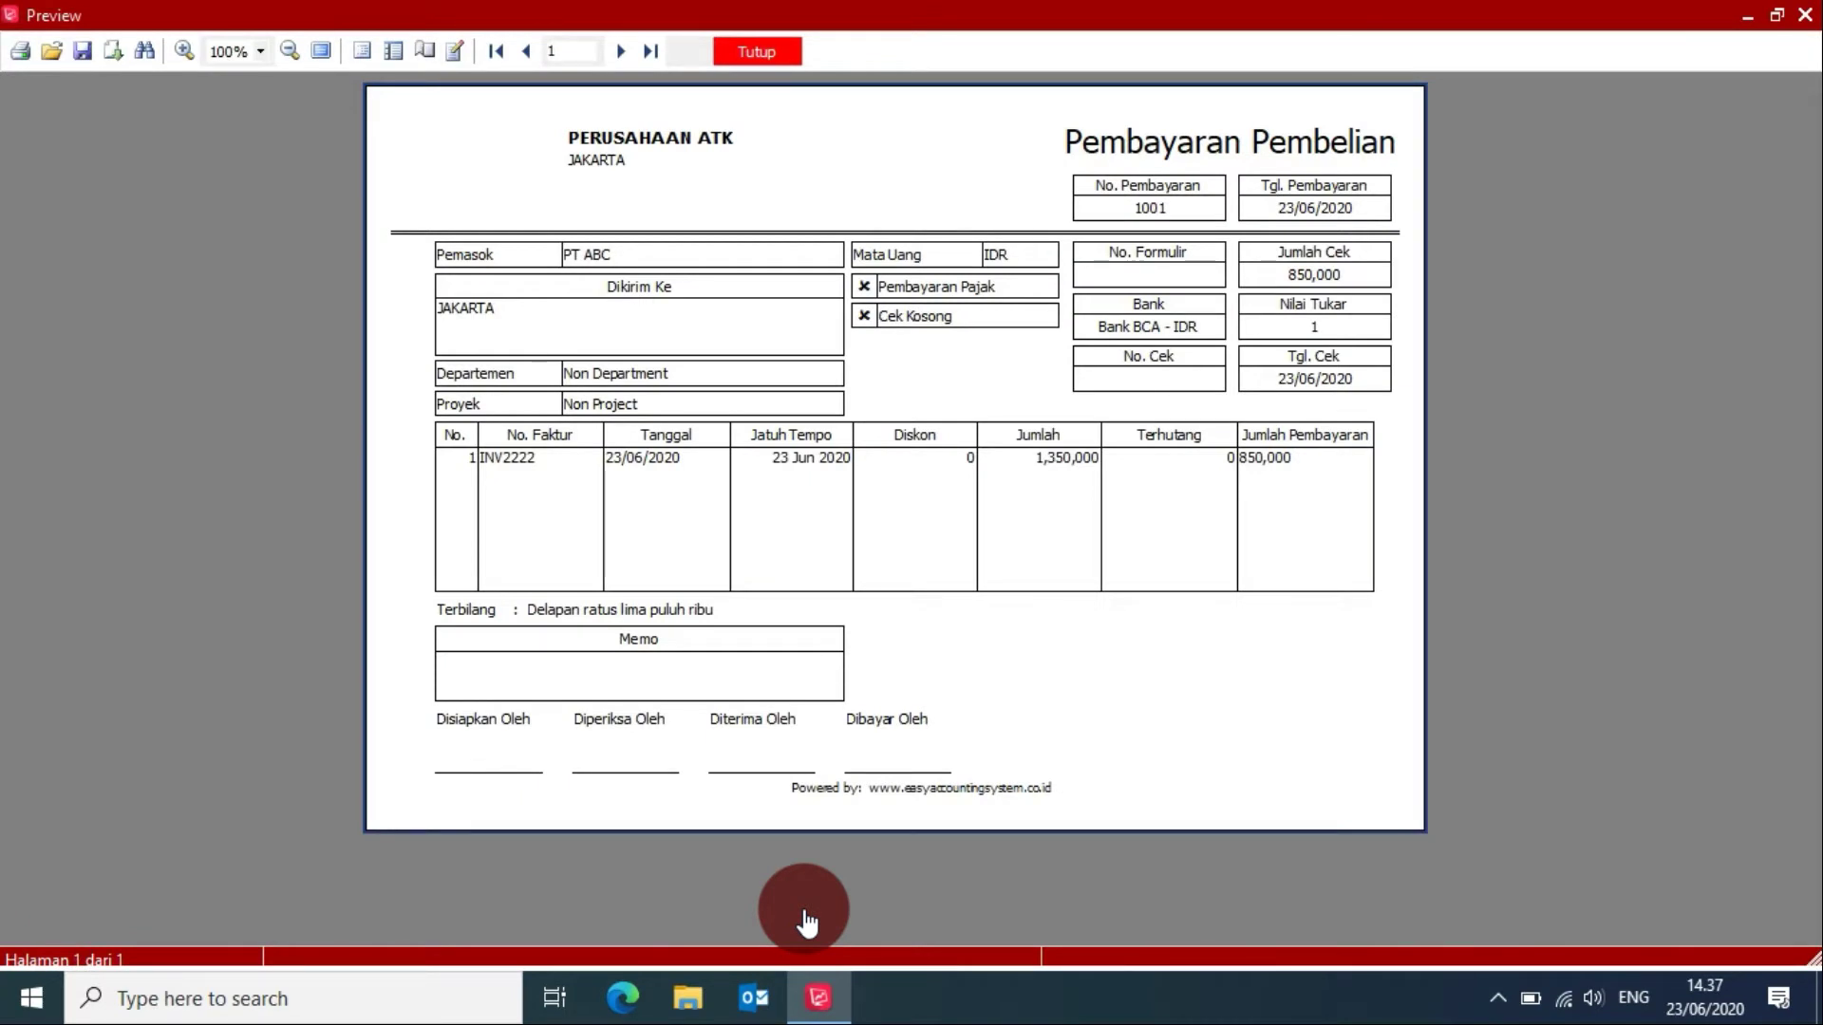
pyautogui.click(731, 52)
pyautogui.click(408, 895)
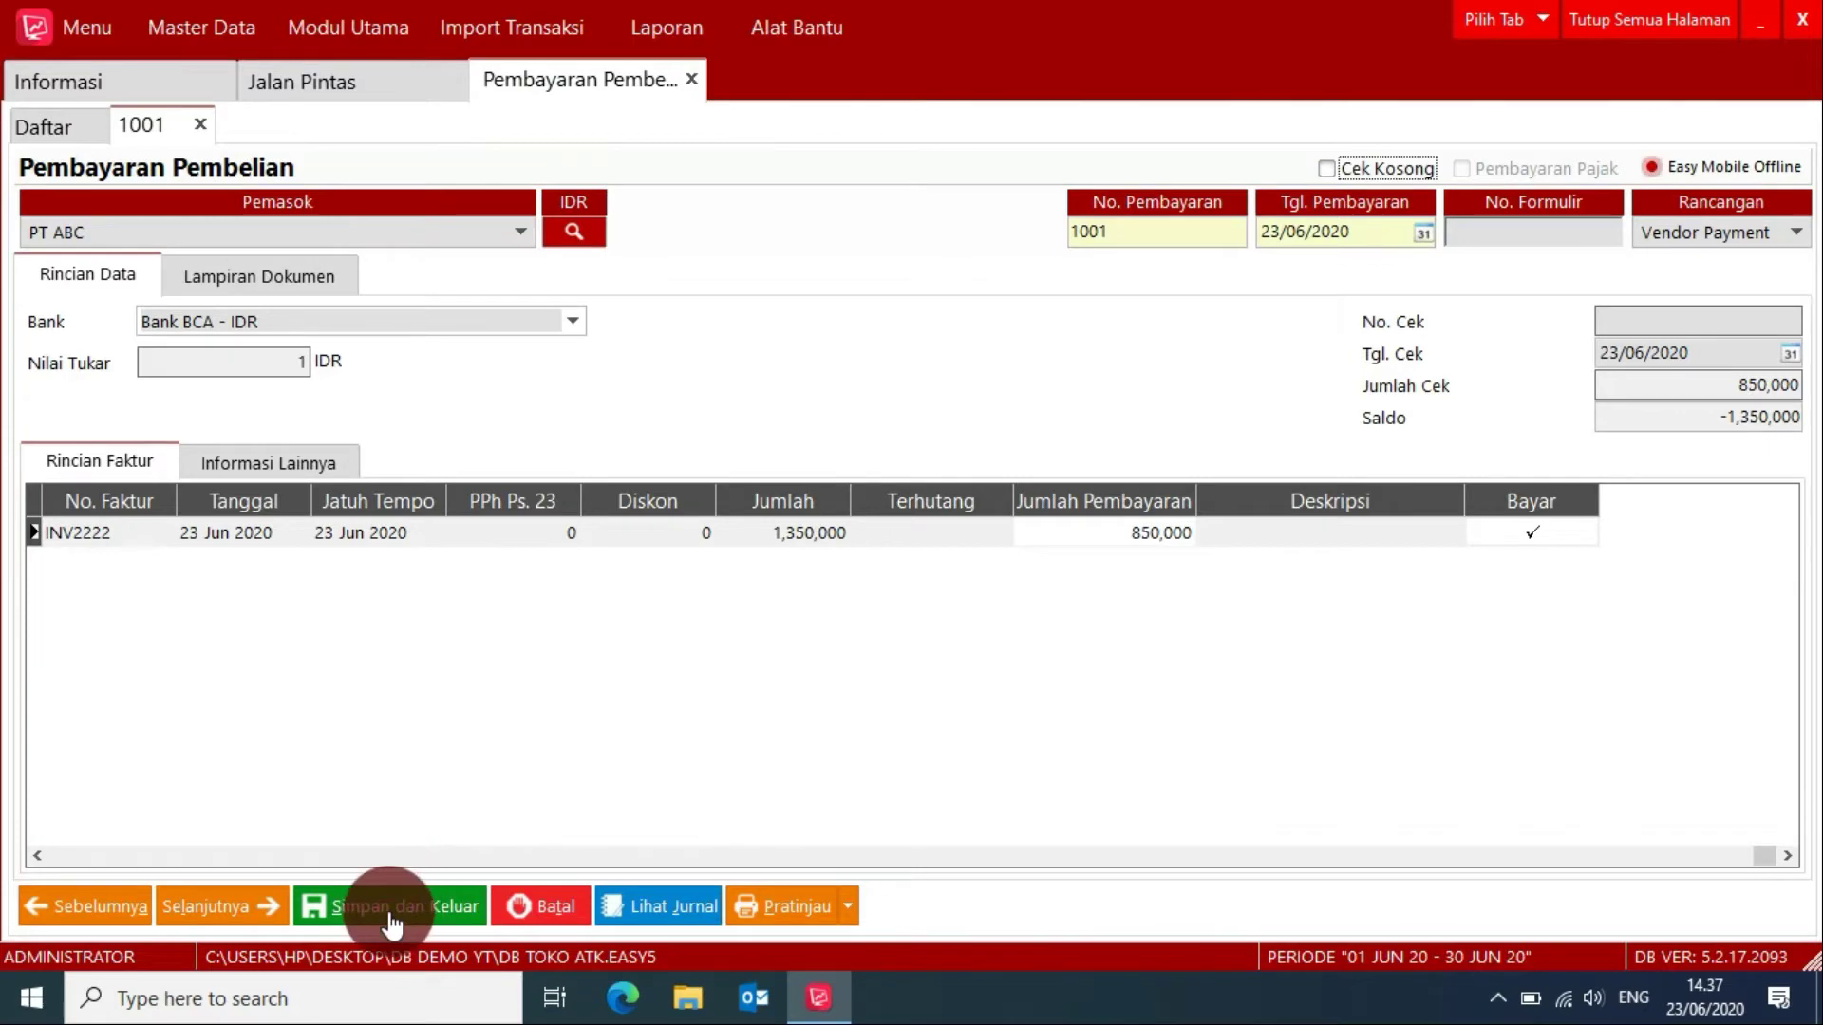
# Step: Close all open pages and open the Pelanggan master list to review the PENJUALAN CASH and PT SETIA JAYA records
pyautogui.click(1632, 17)
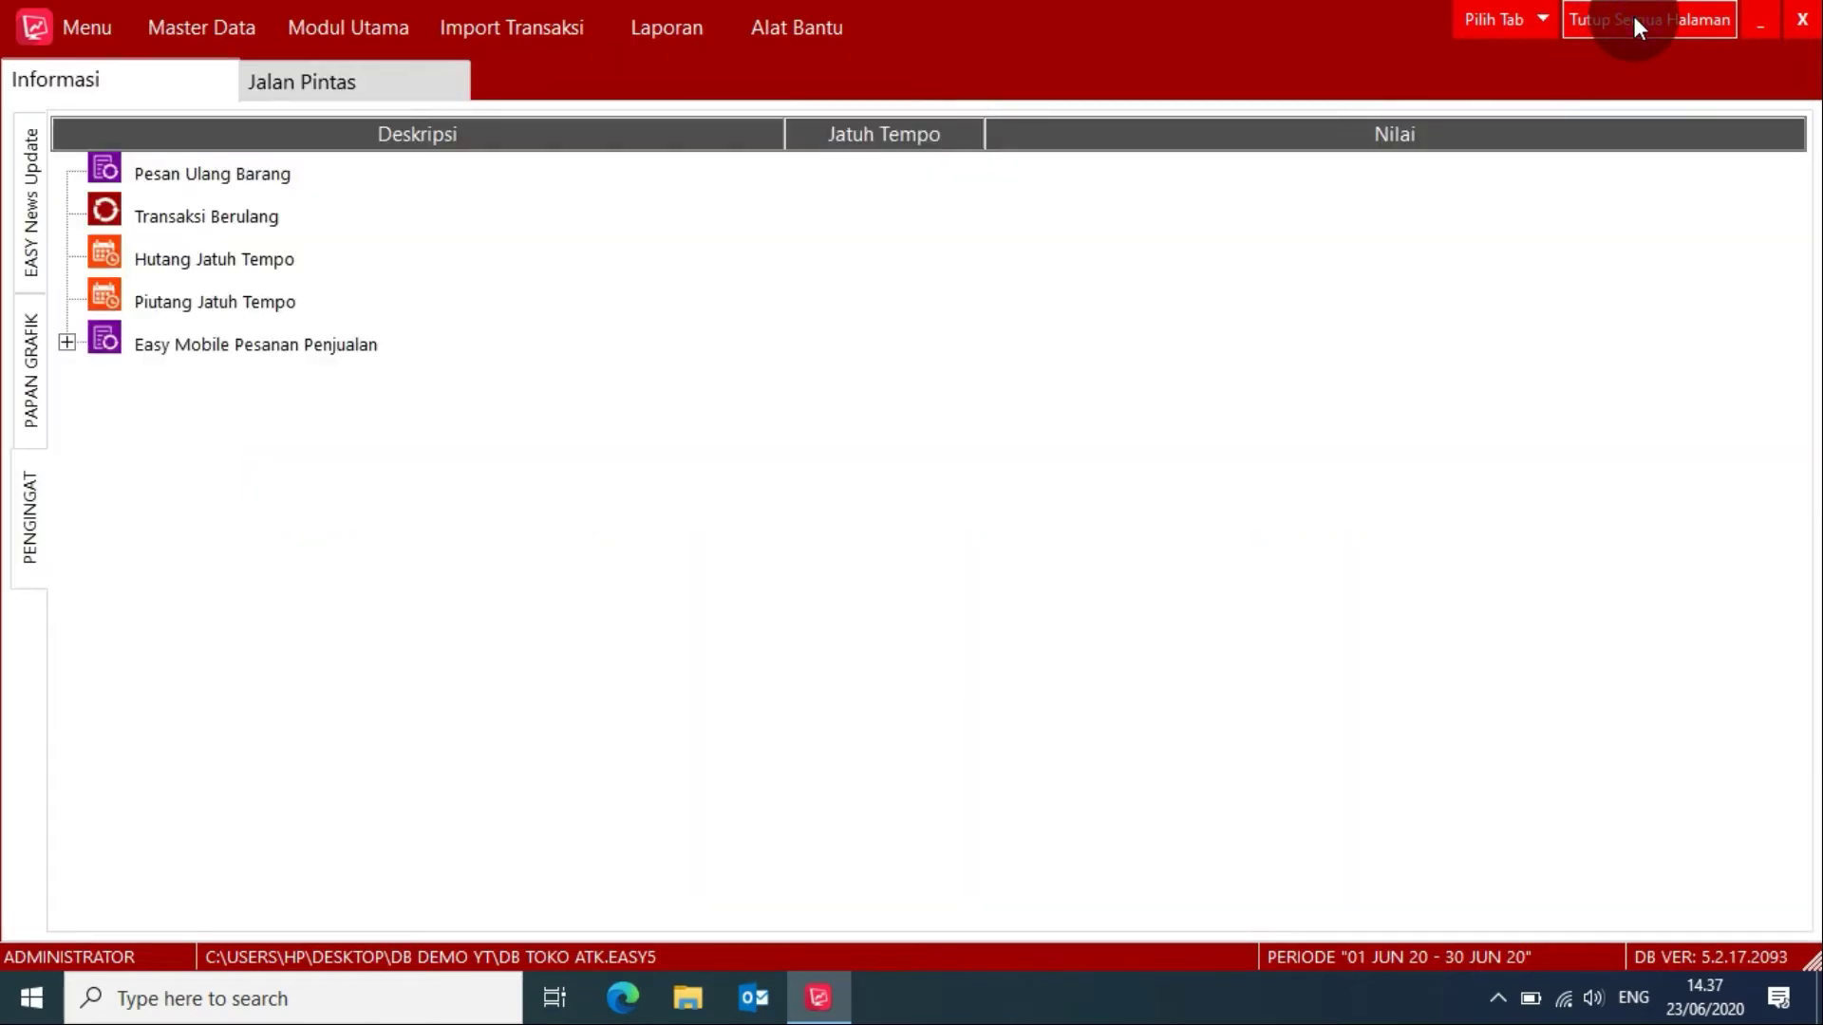
pyautogui.click(381, 89)
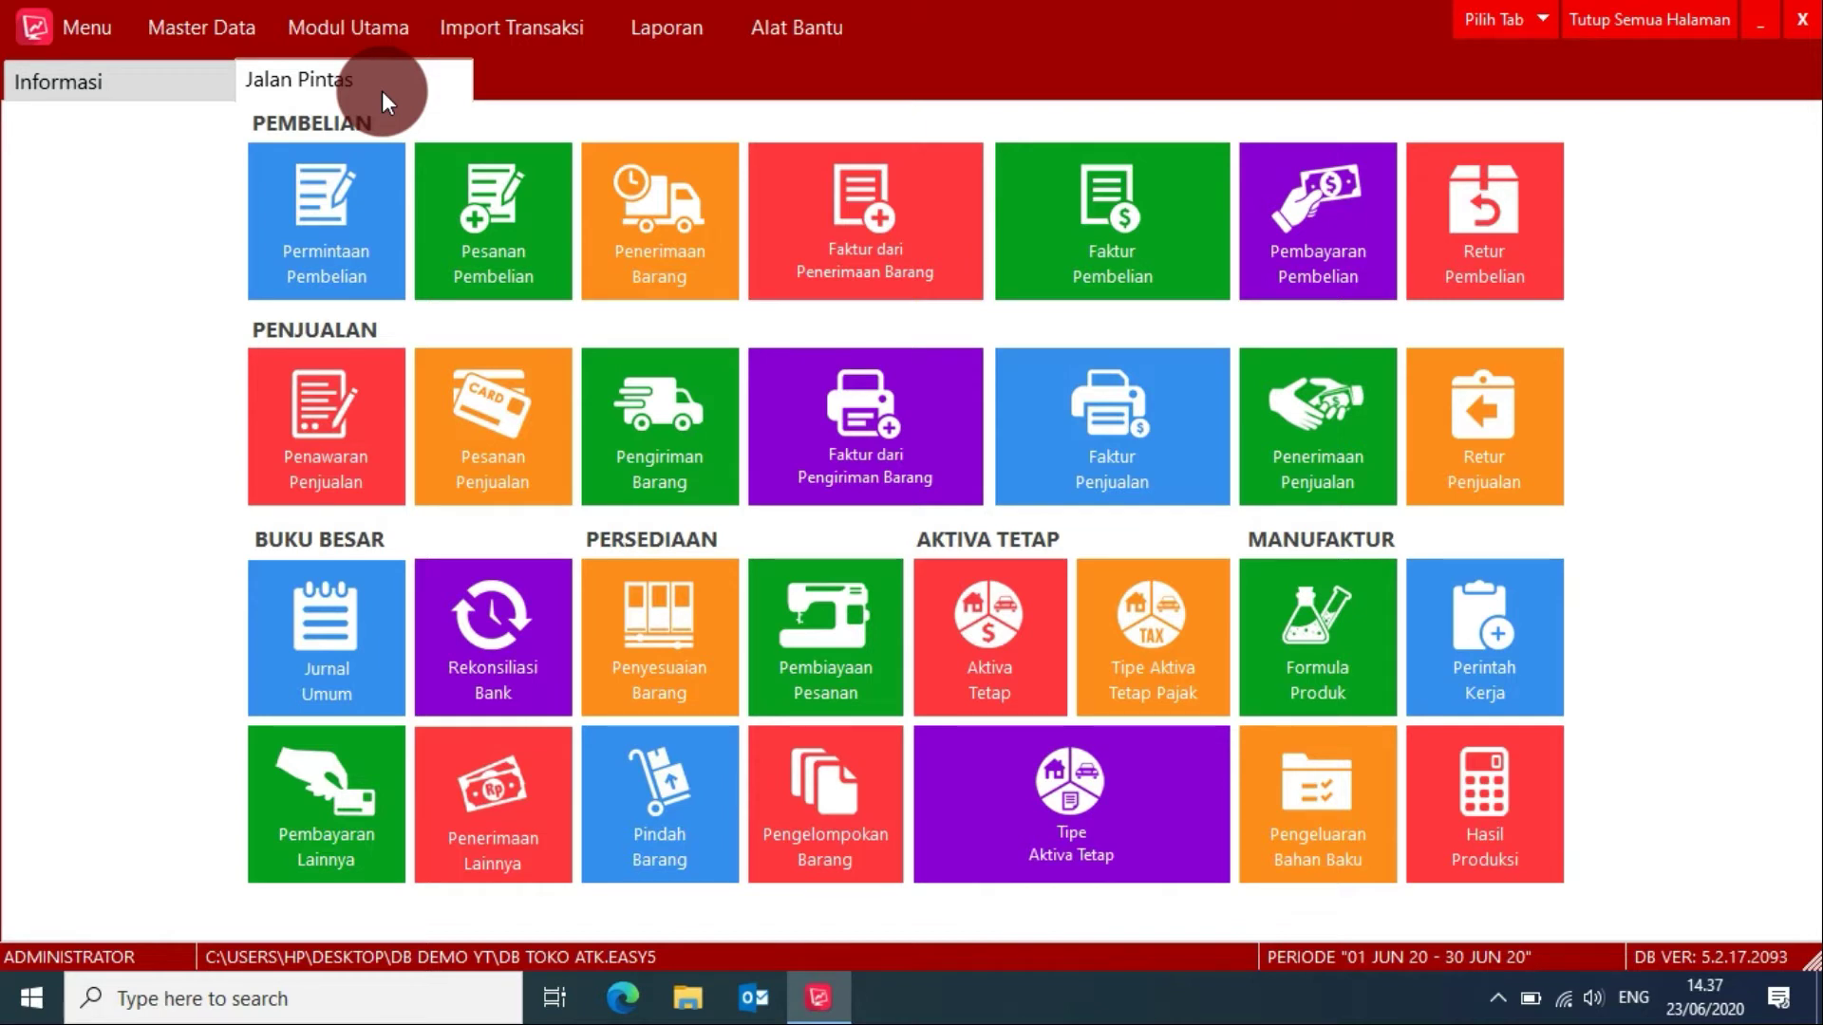
pyautogui.click(241, 26)
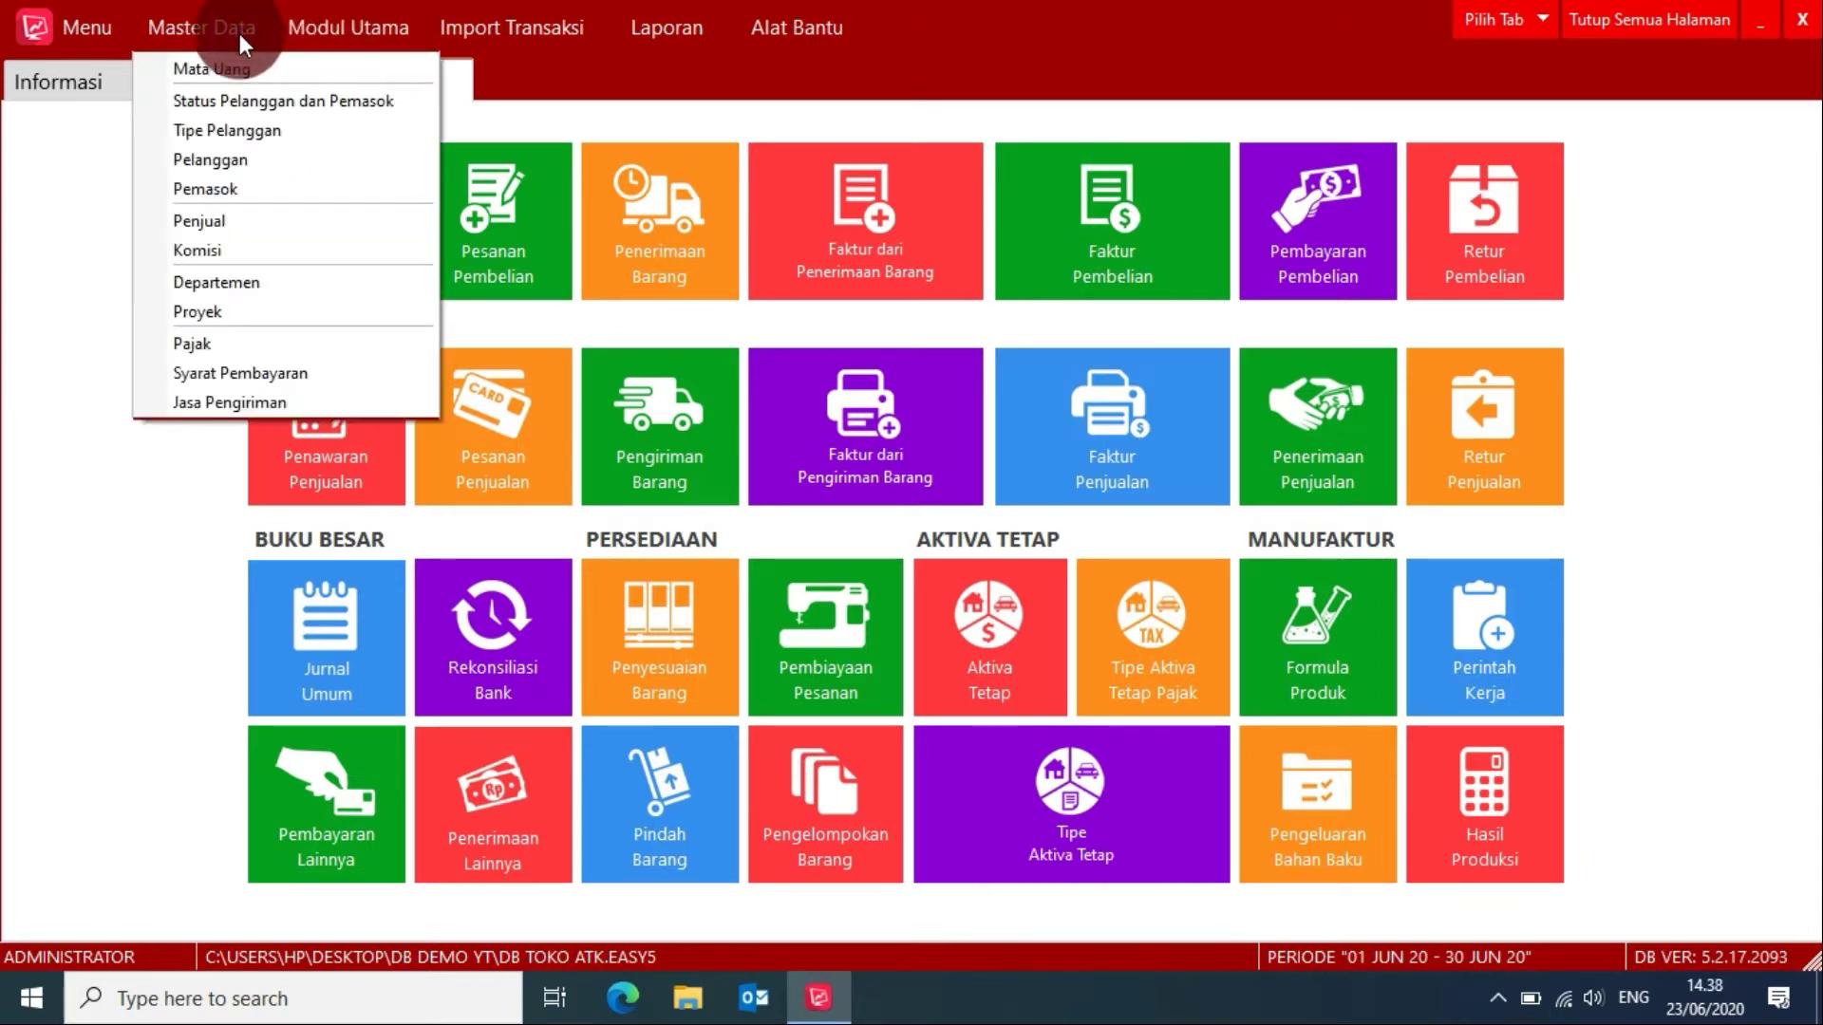
pyautogui.click(232, 167)
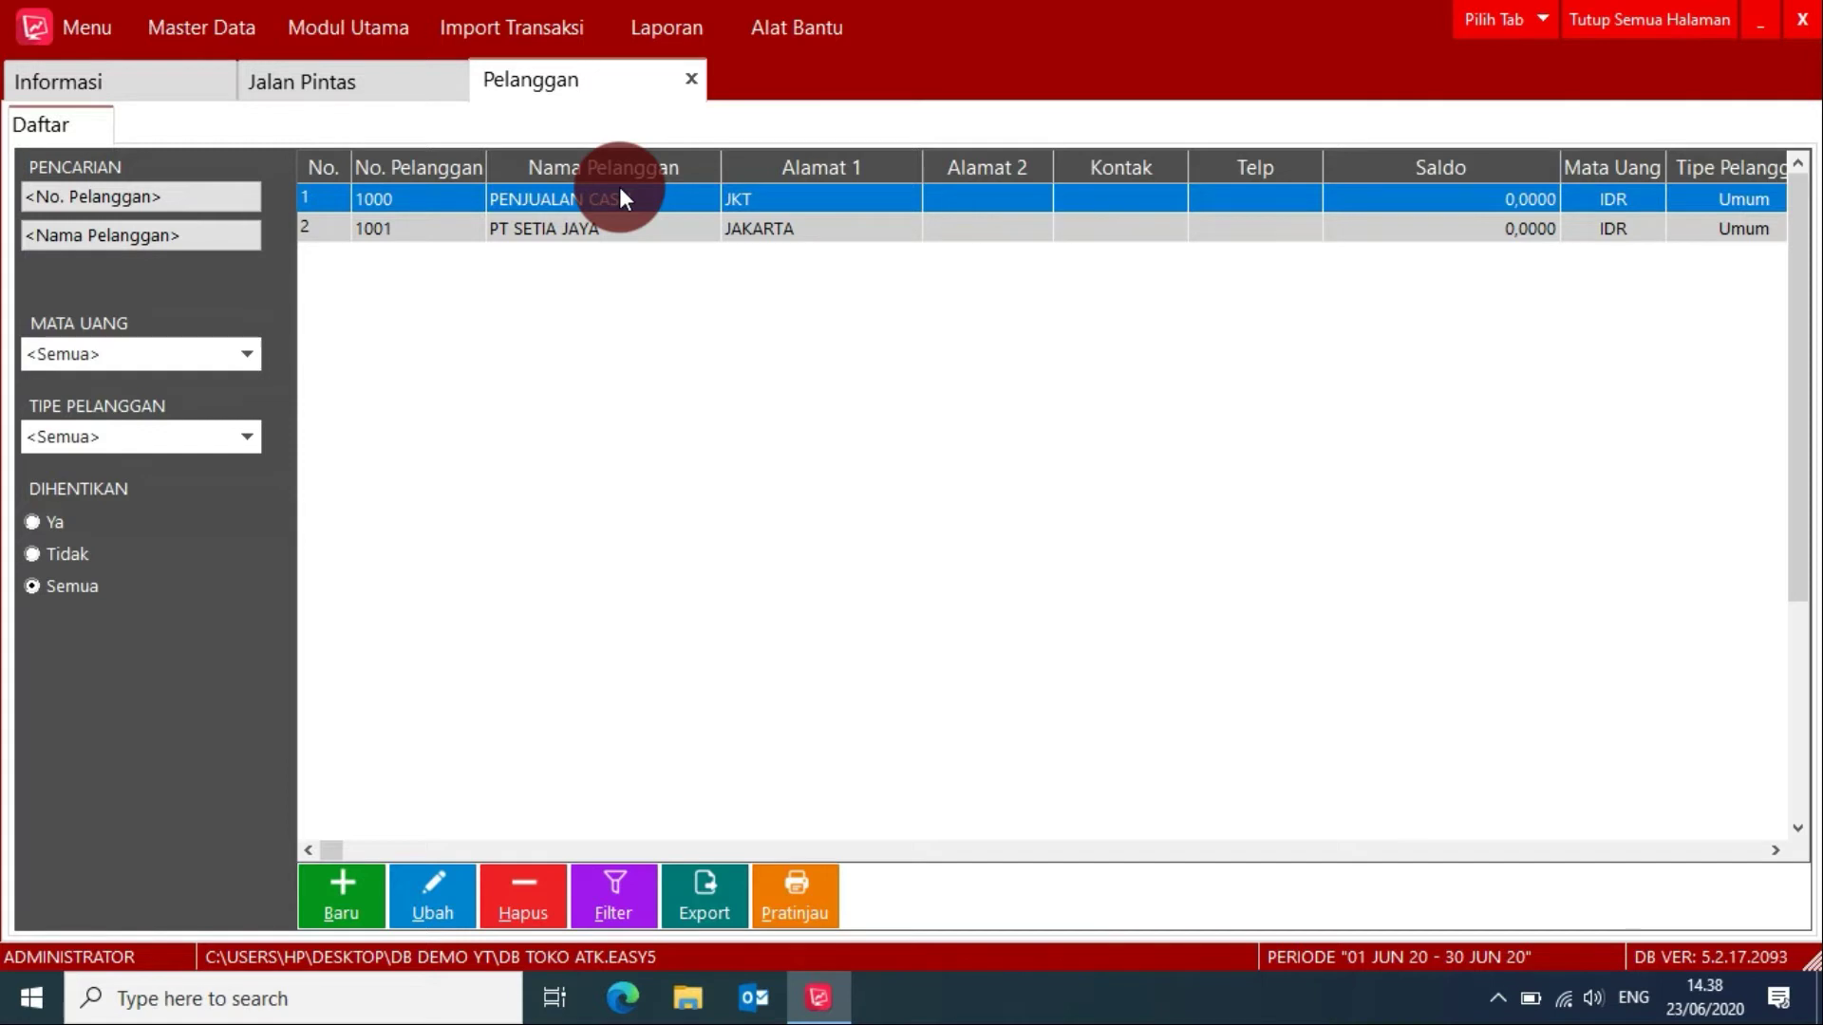
pyautogui.click(595, 235)
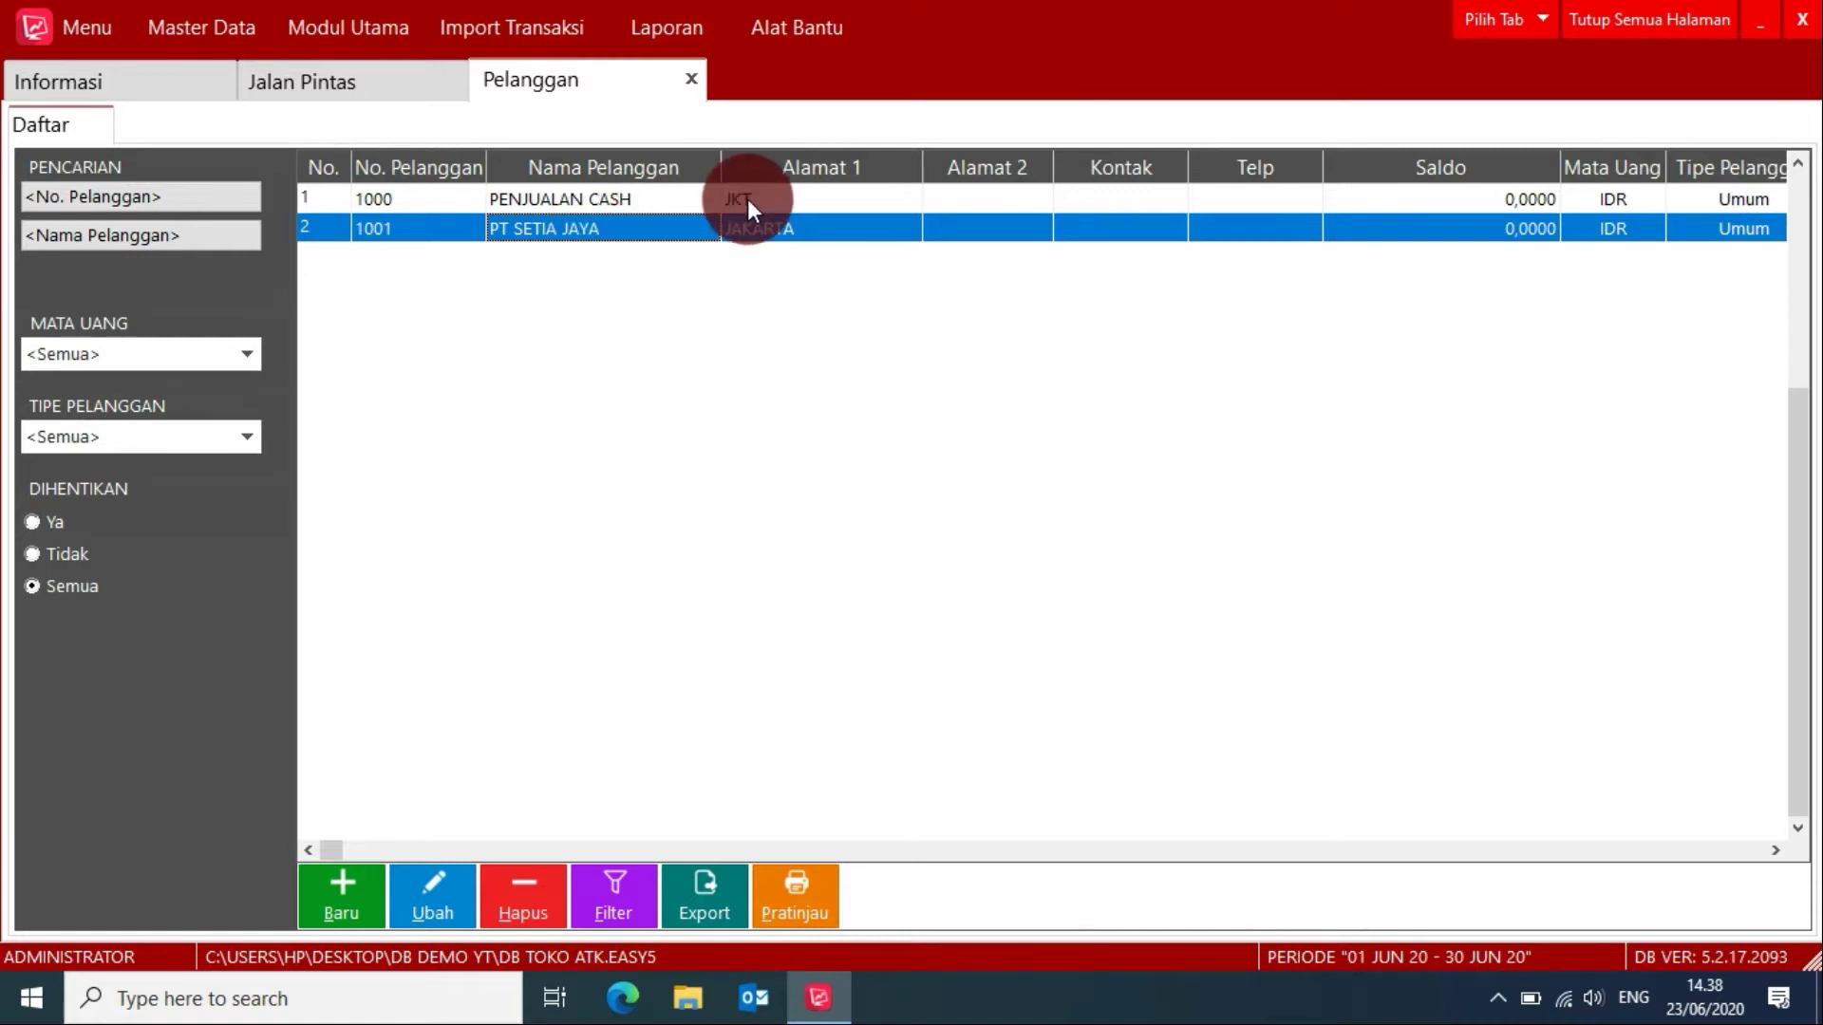
pyautogui.click(670, 207)
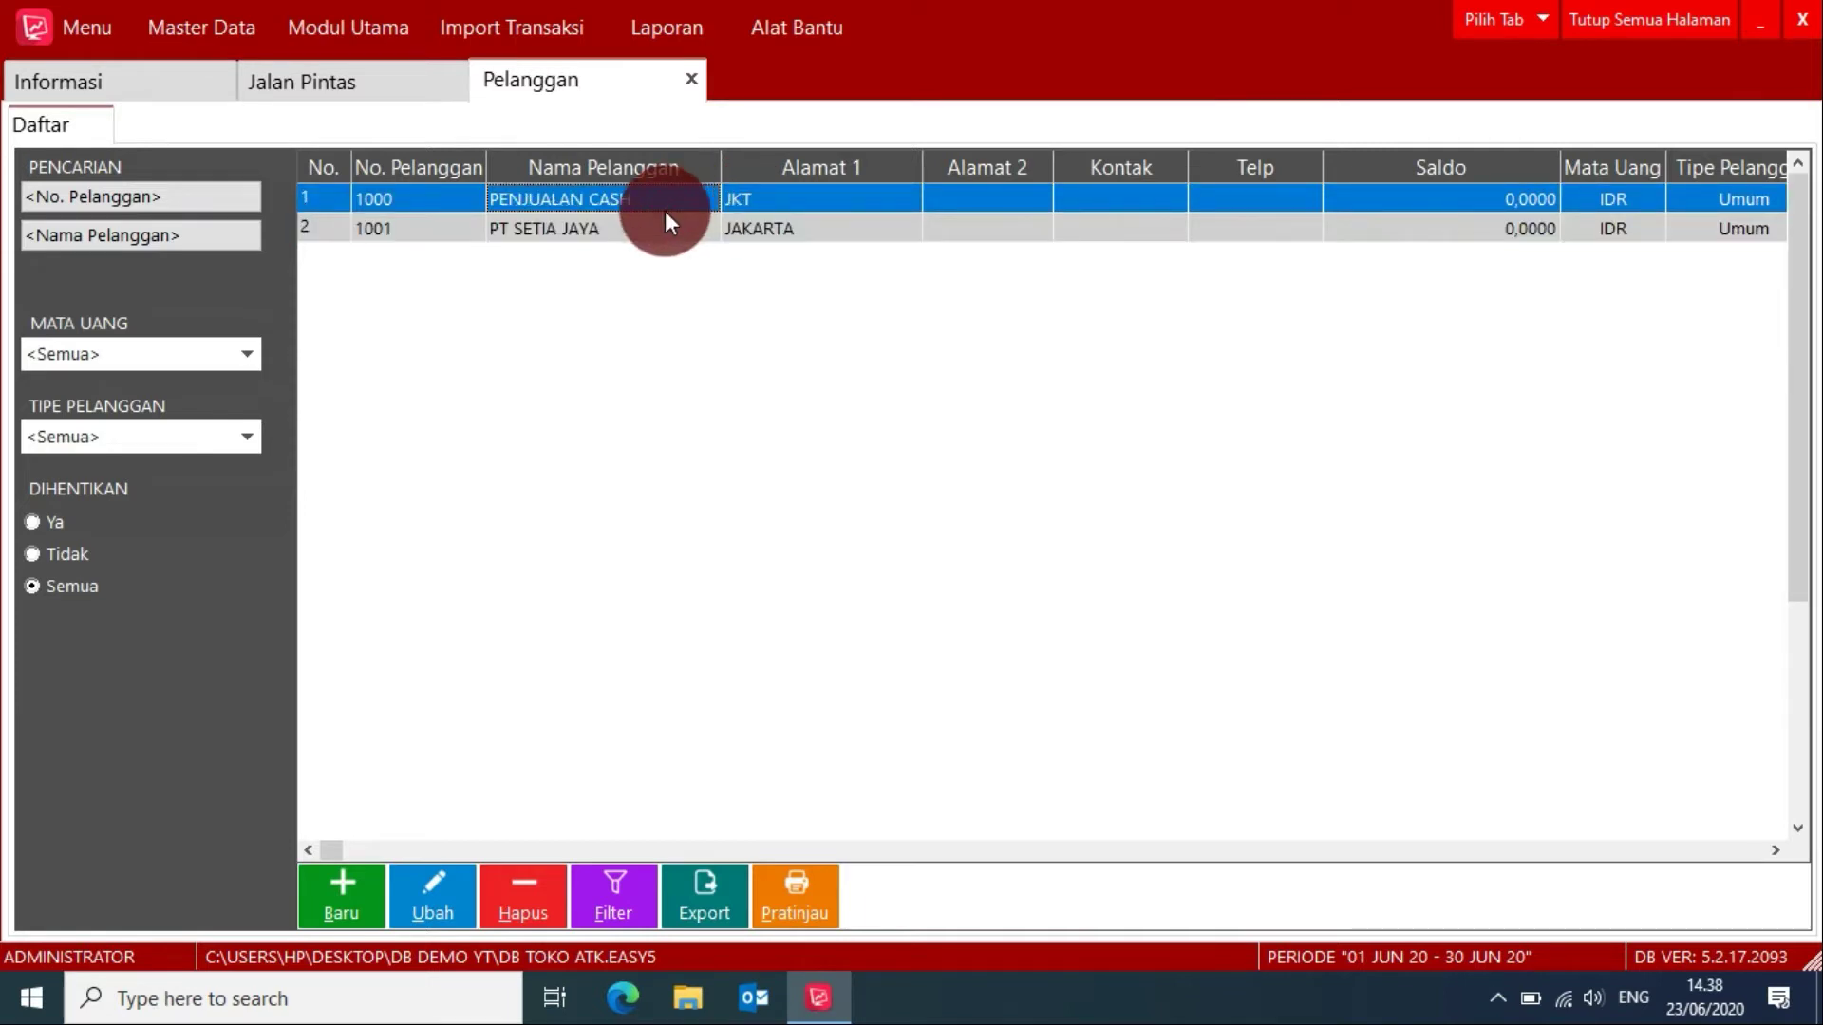
# Step: Close all open pages and create a new Faktur Penjualan for customer PENJUALAN CASH
pyautogui.click(1614, 13)
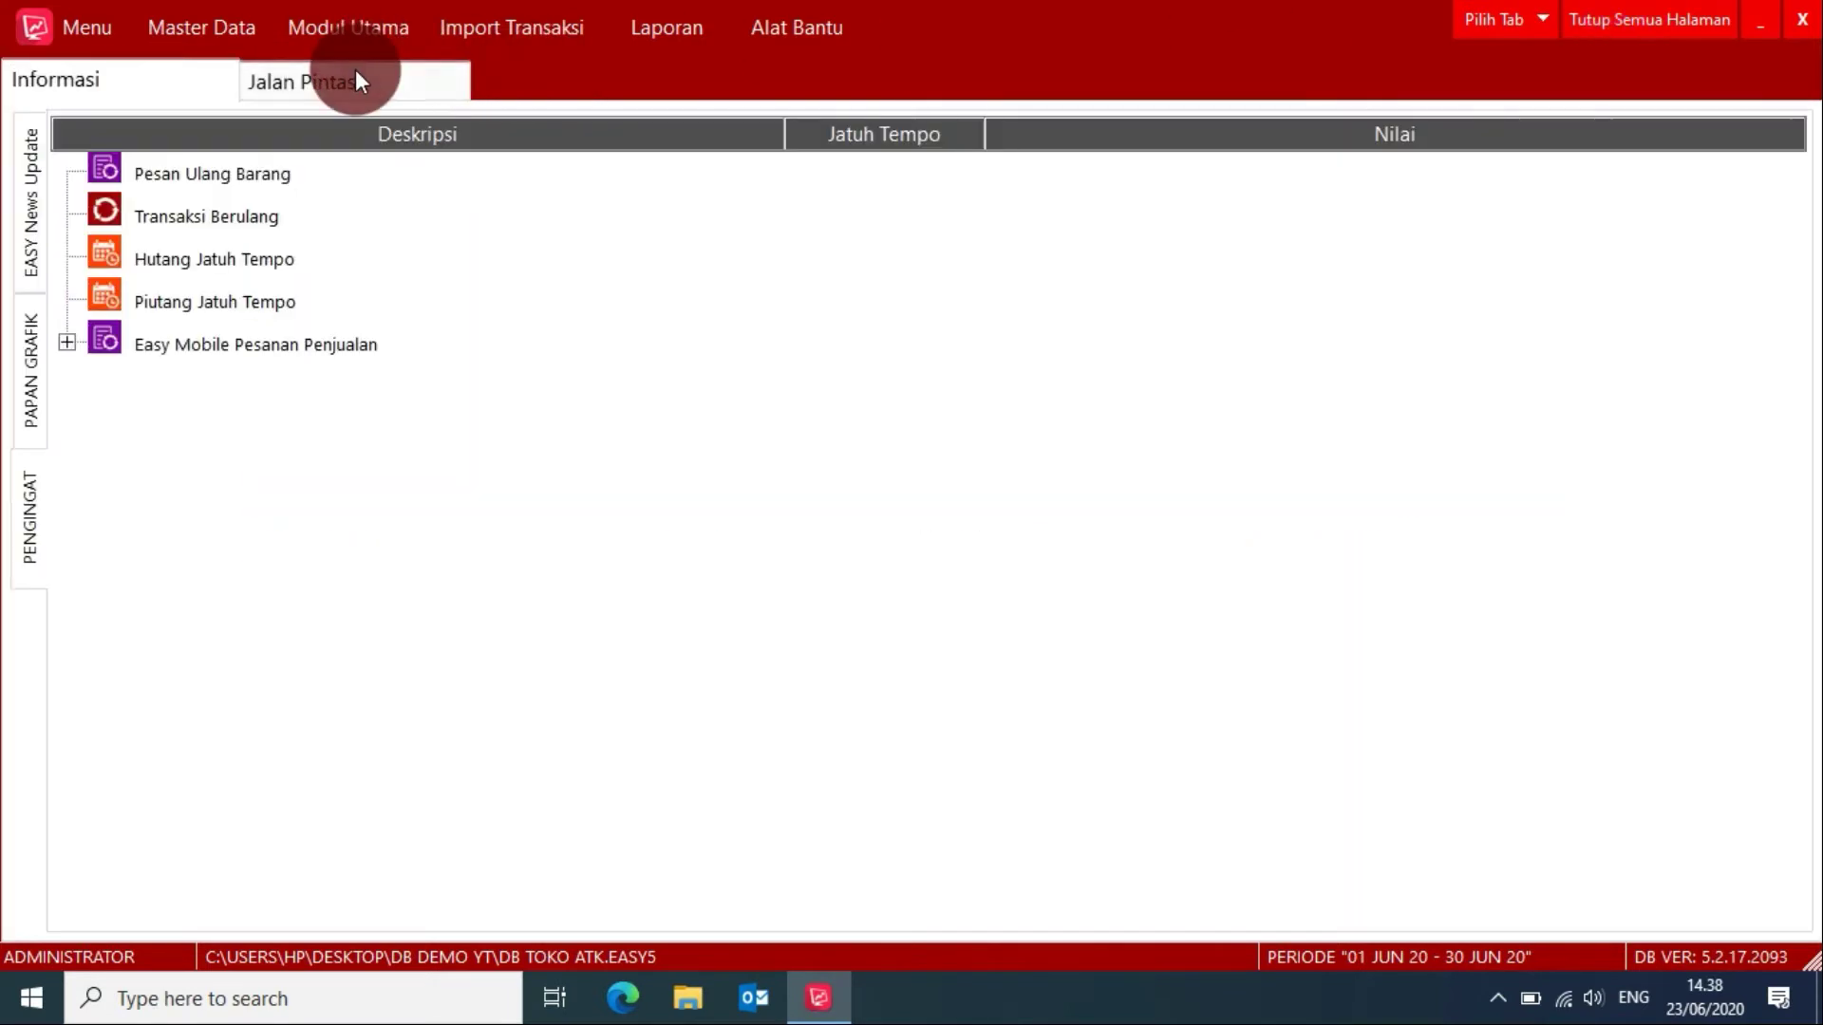
pyautogui.click(355, 71)
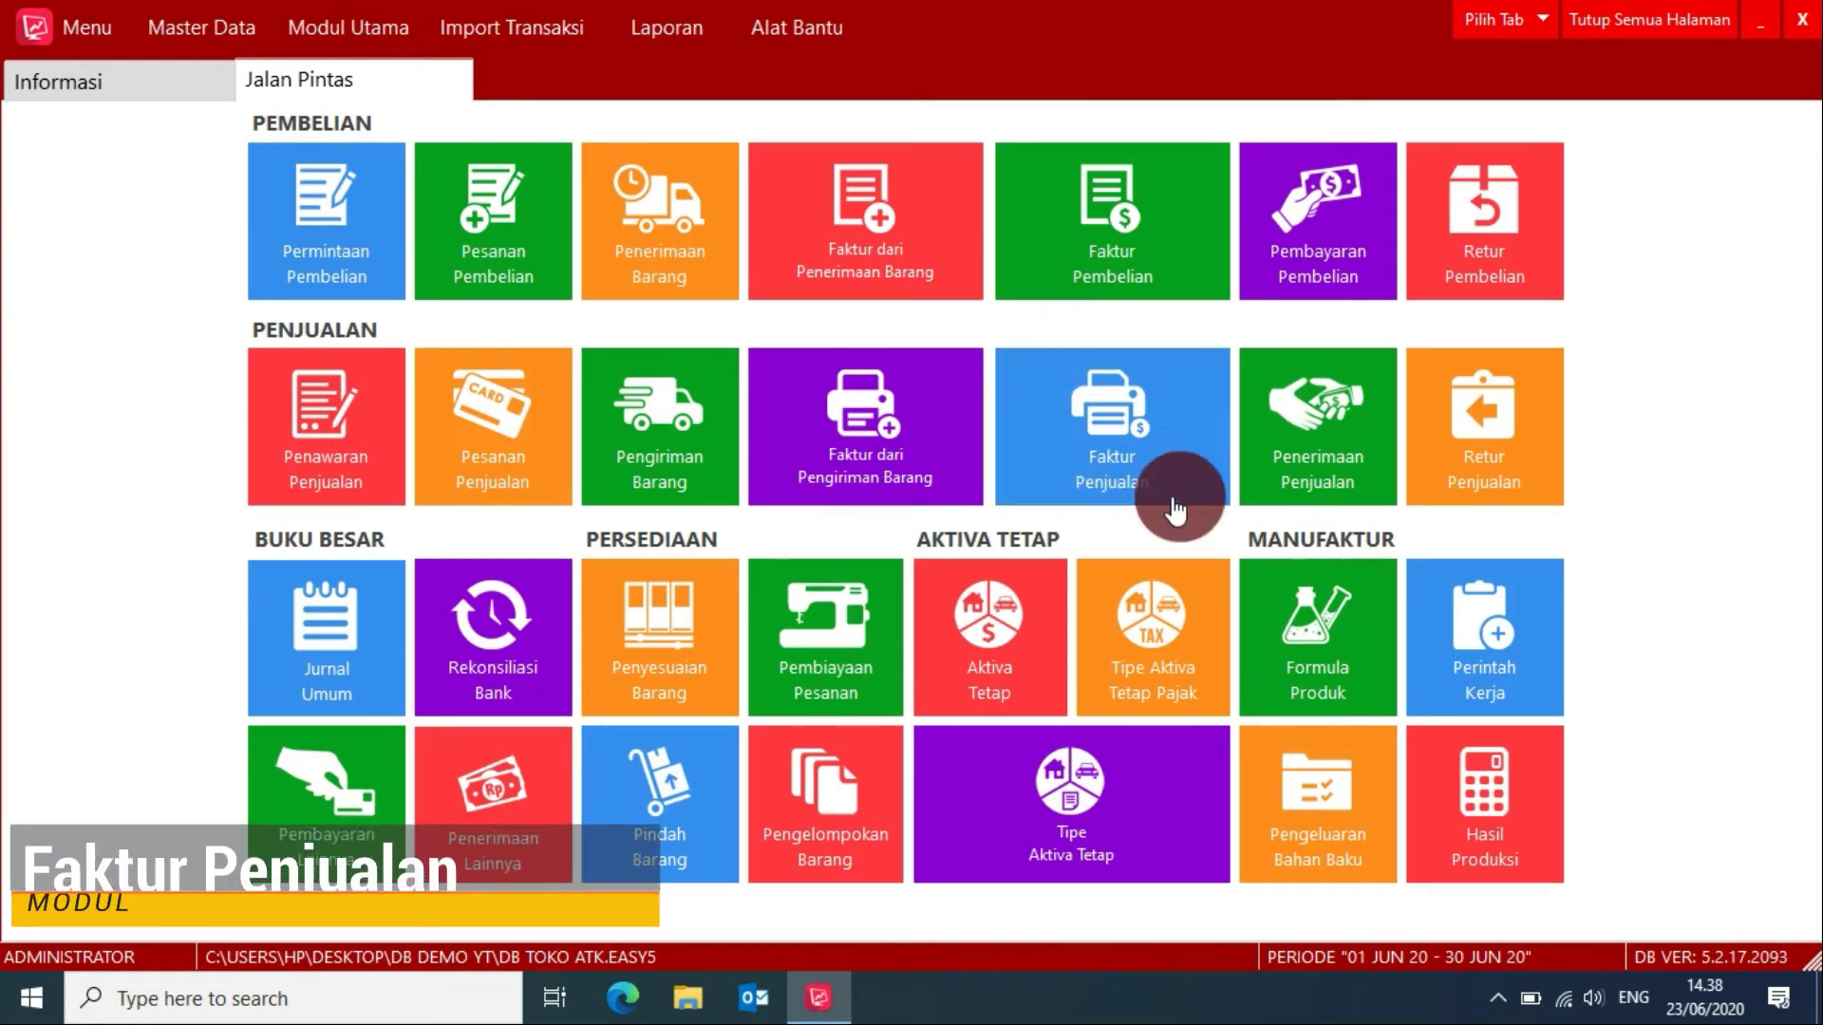
pyautogui.click(1134, 435)
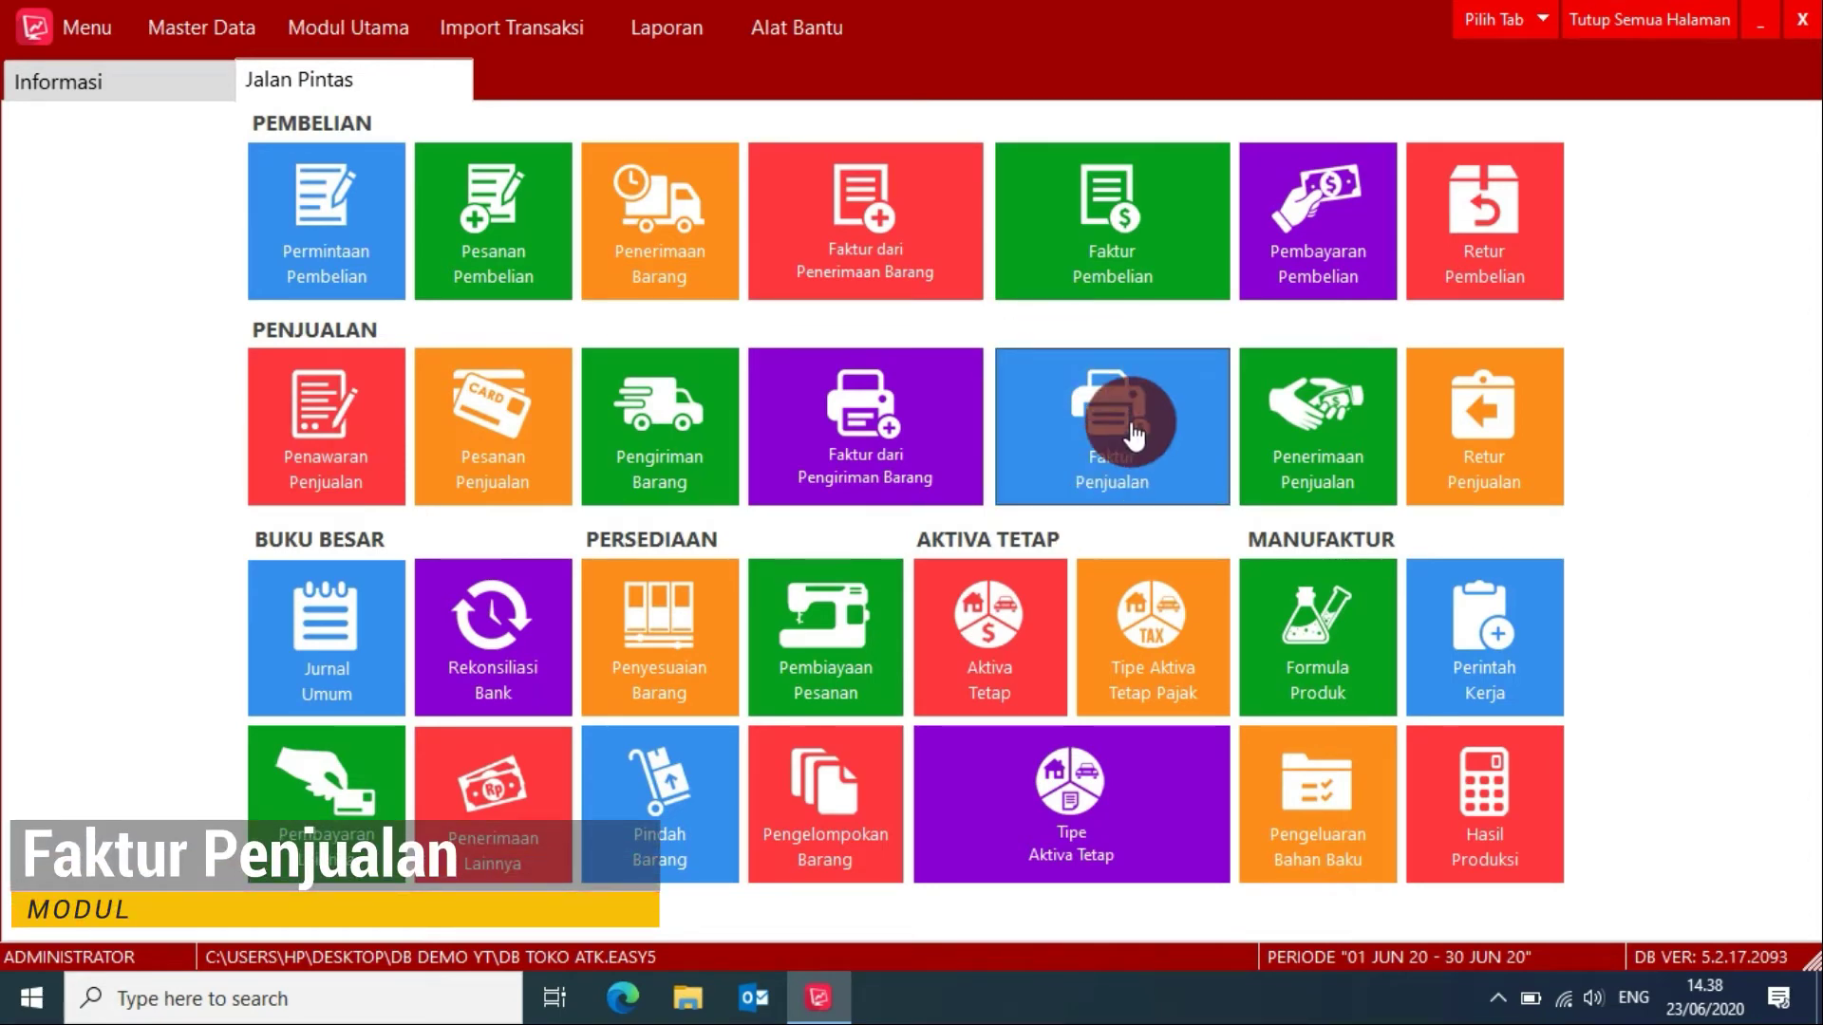
pyautogui.click(1131, 424)
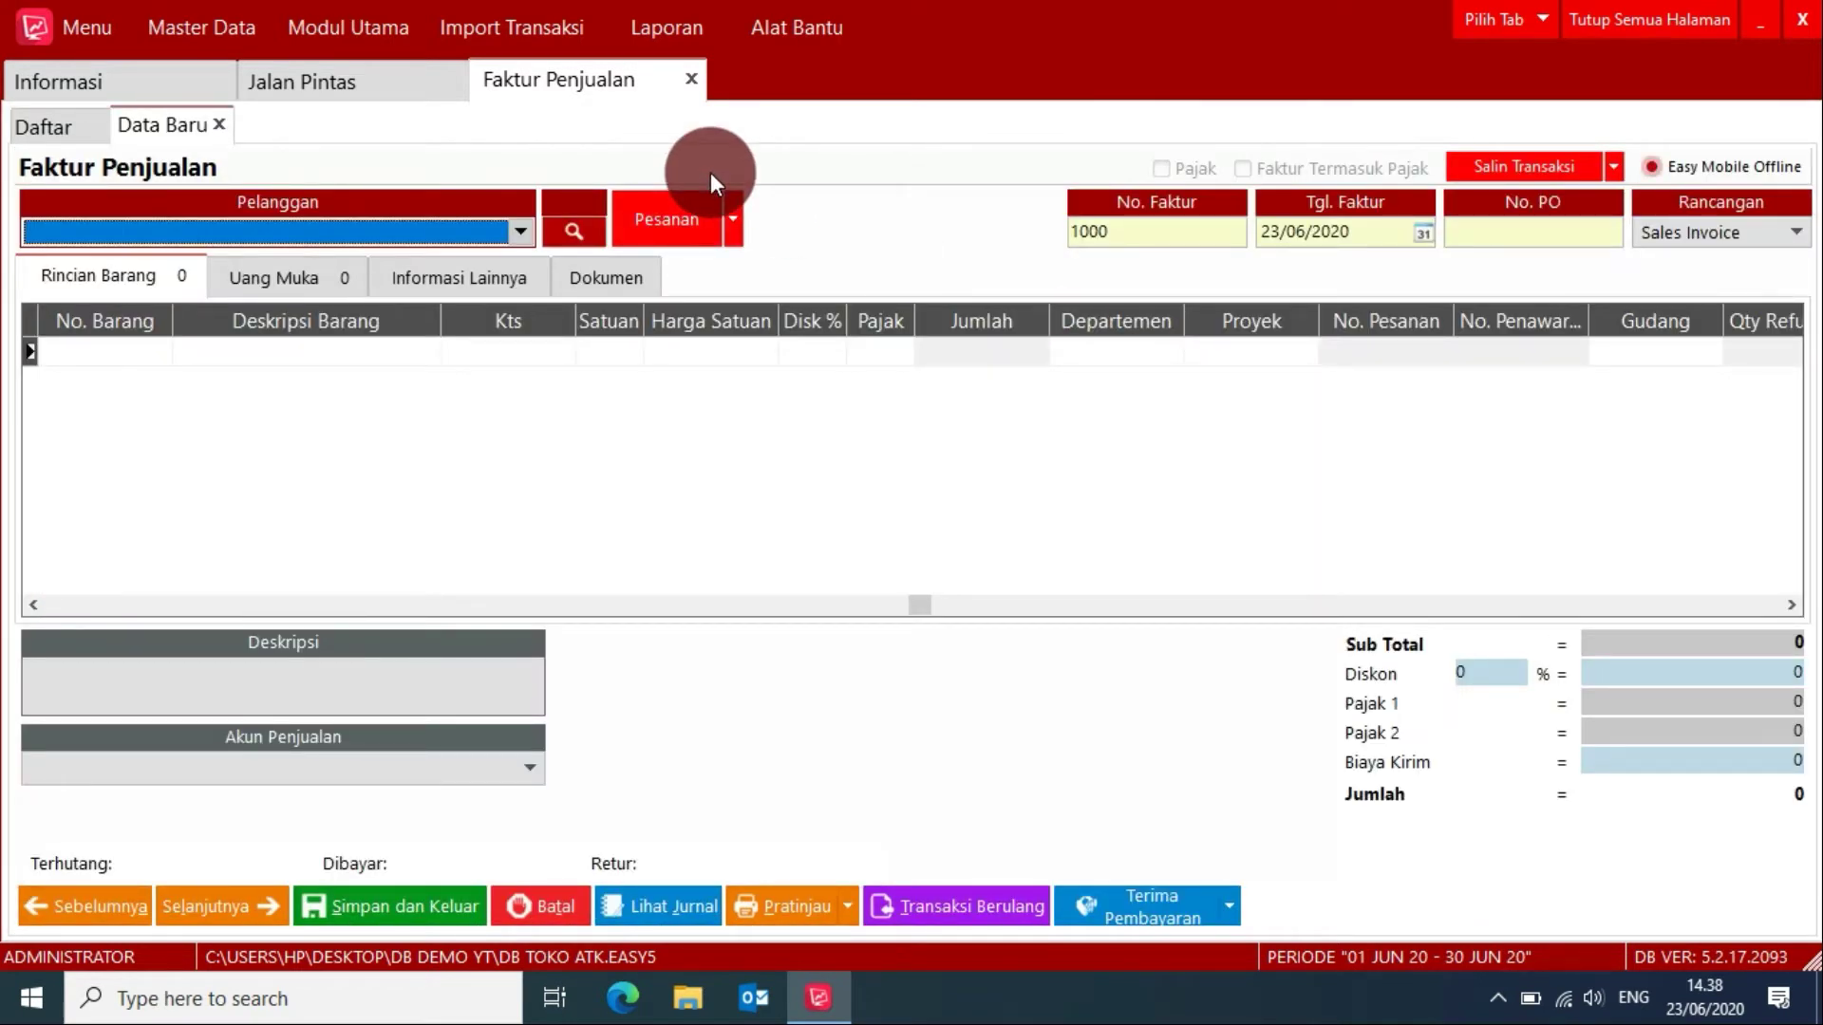
pyautogui.click(465, 232)
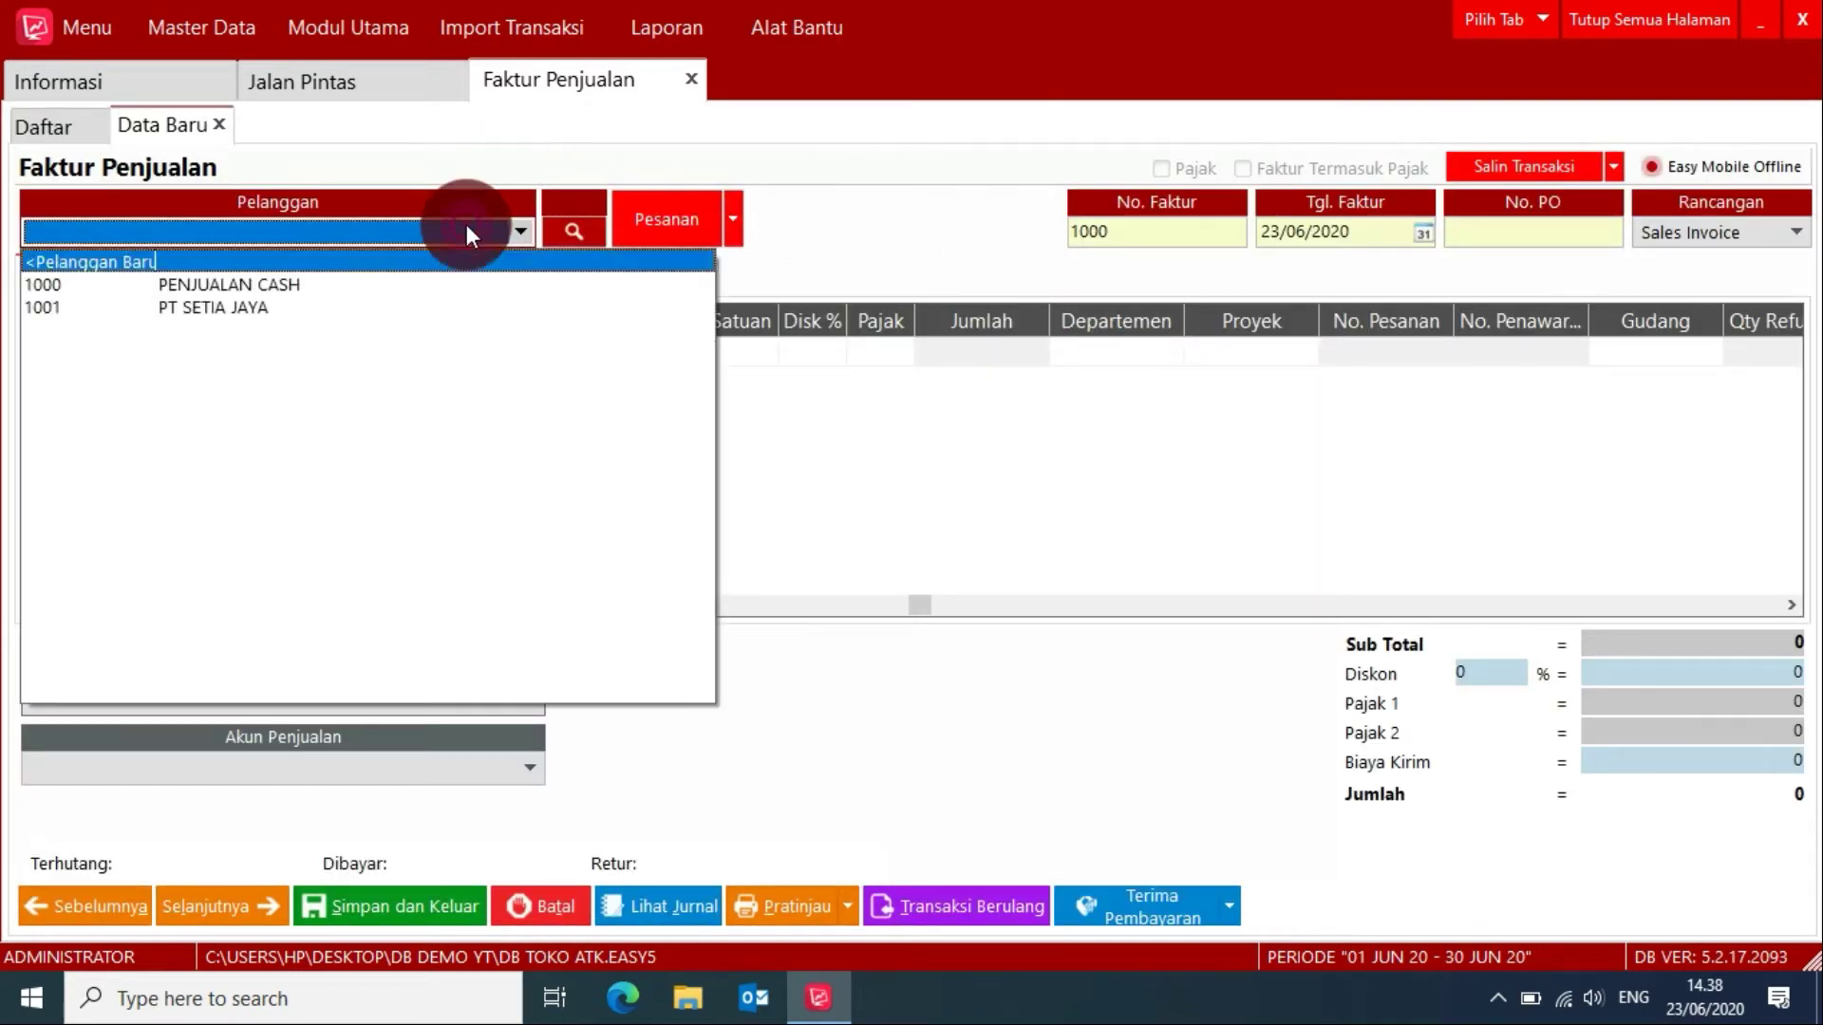
pyautogui.click(281, 283)
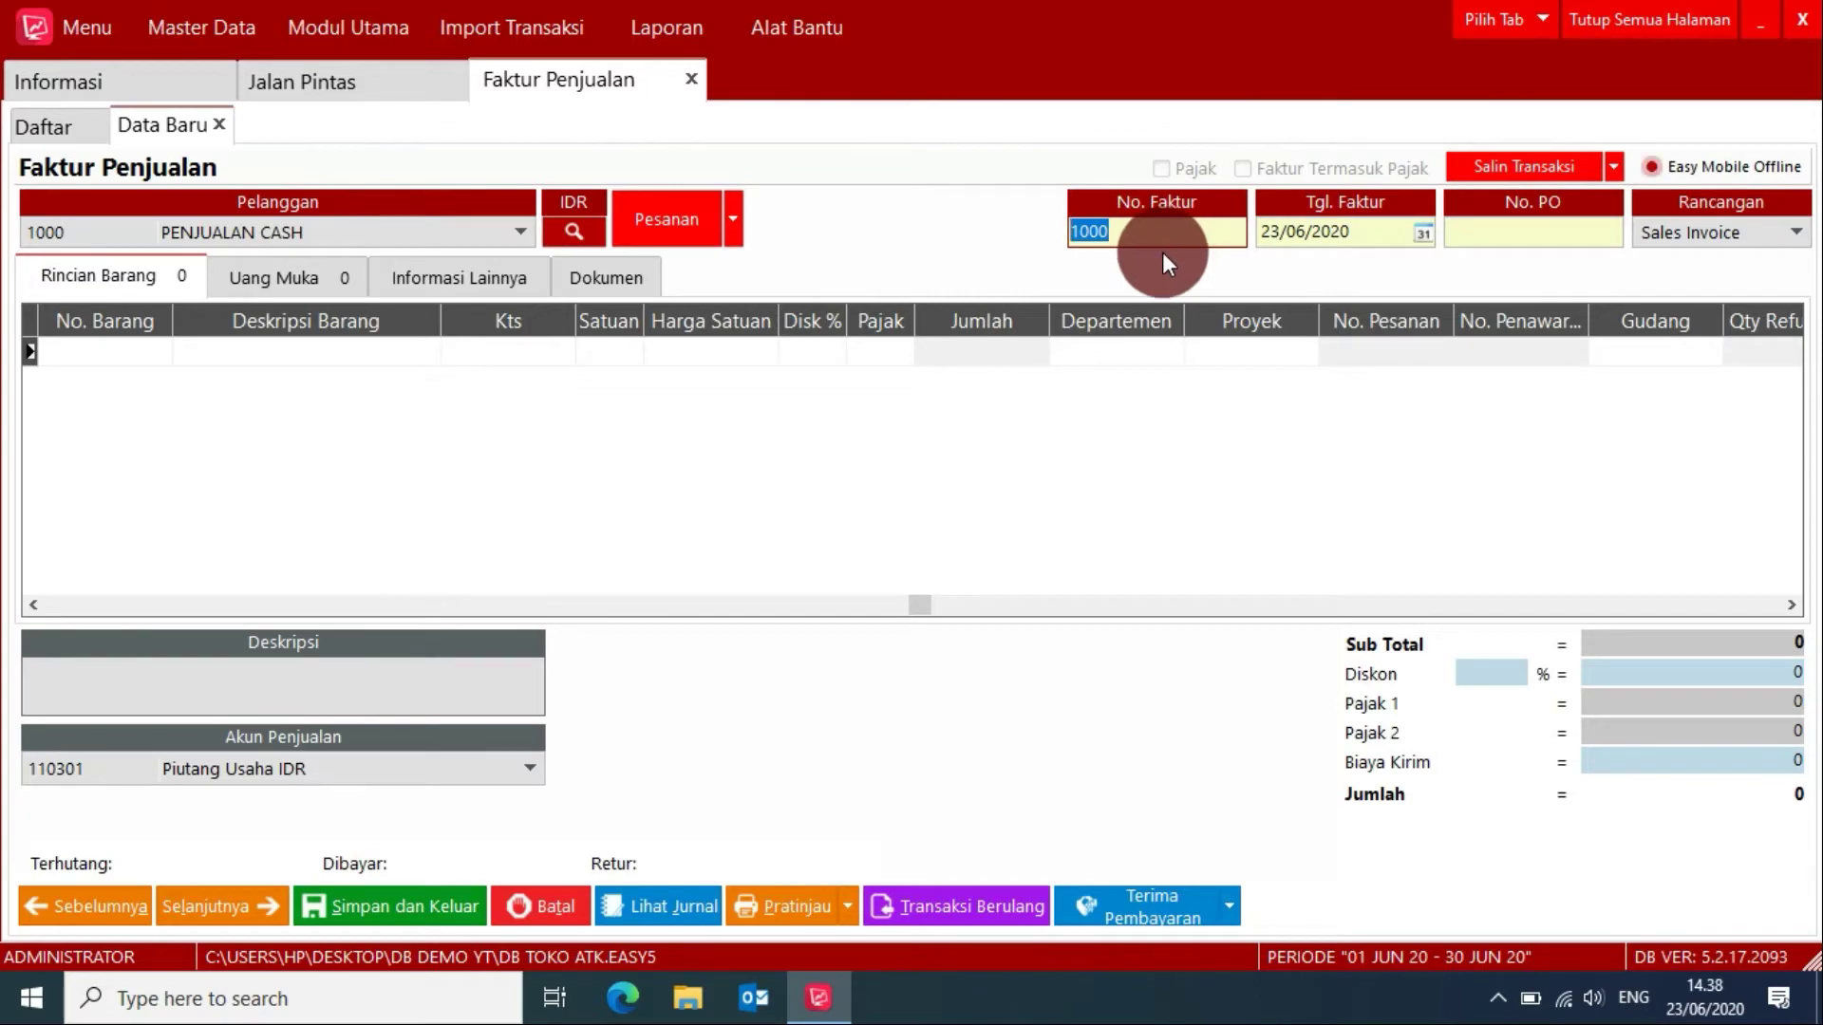
# Step: Add item 1001 KERTAS HVS A4 to the sales invoice and set its unit to BOX
pyautogui.doubleClick(145, 347)
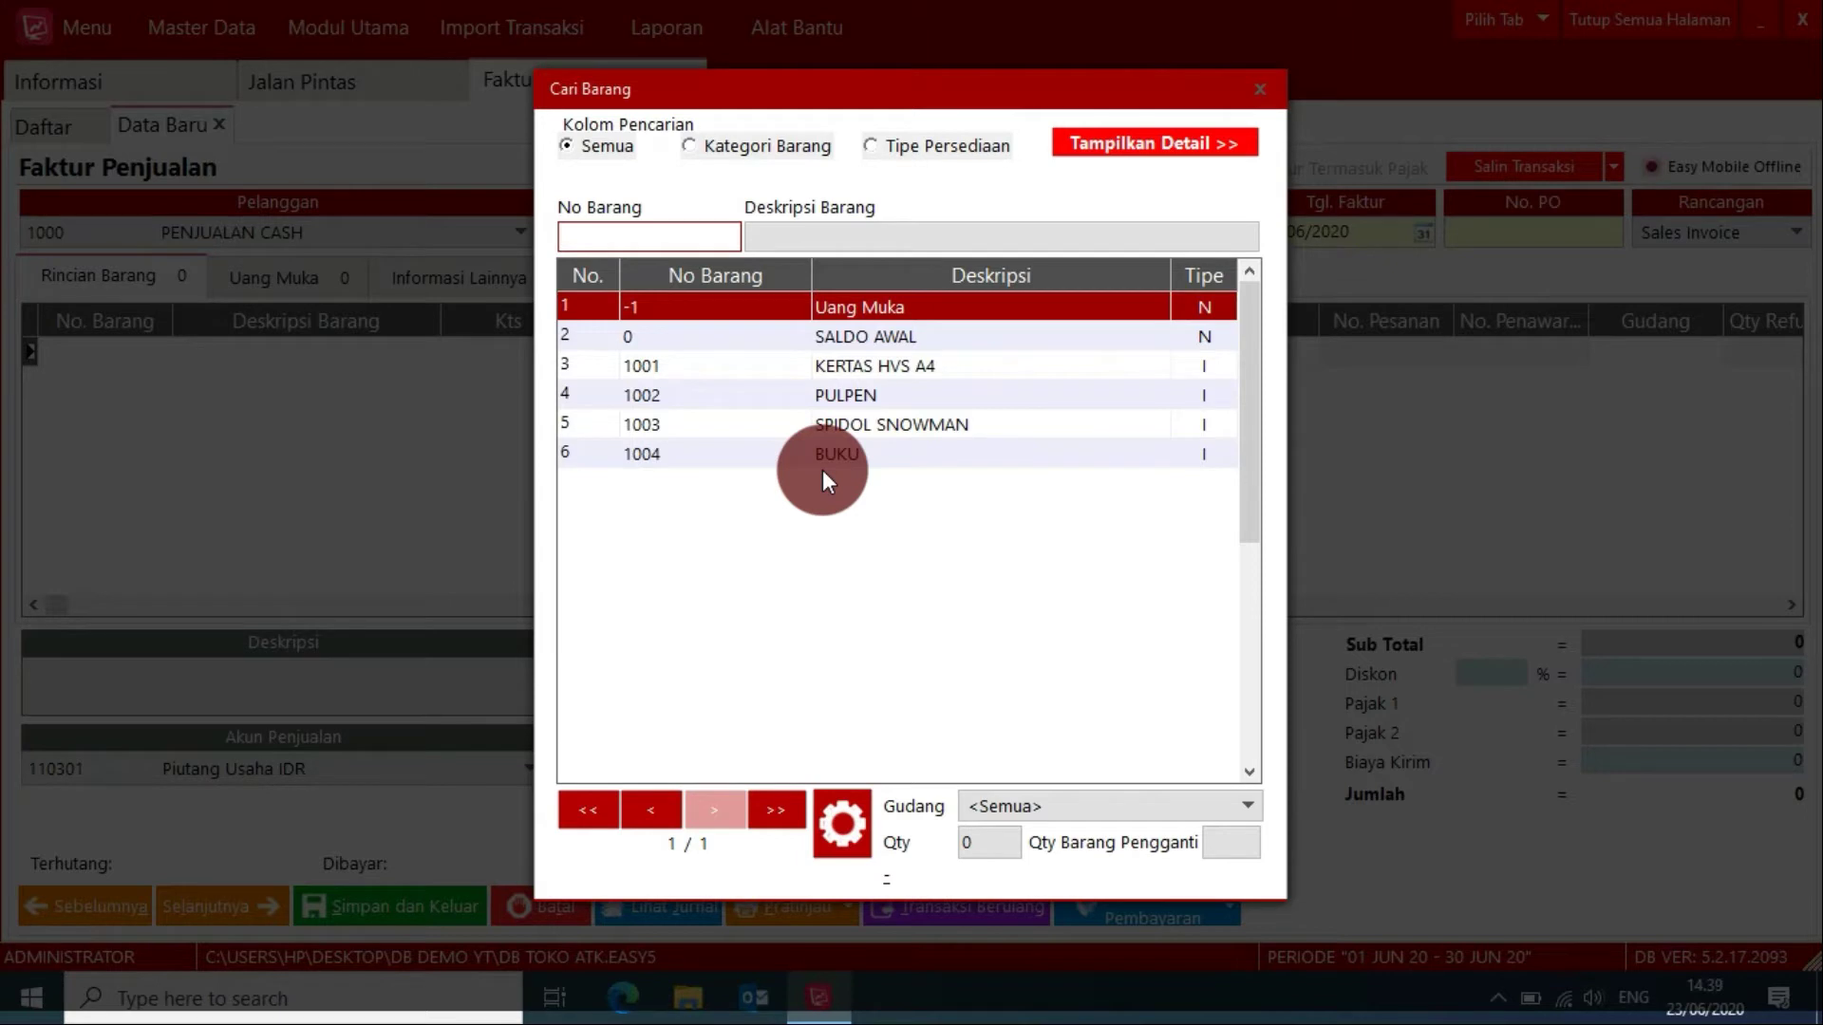
pyautogui.doubleClick(853, 367)
pyautogui.click(539, 359)
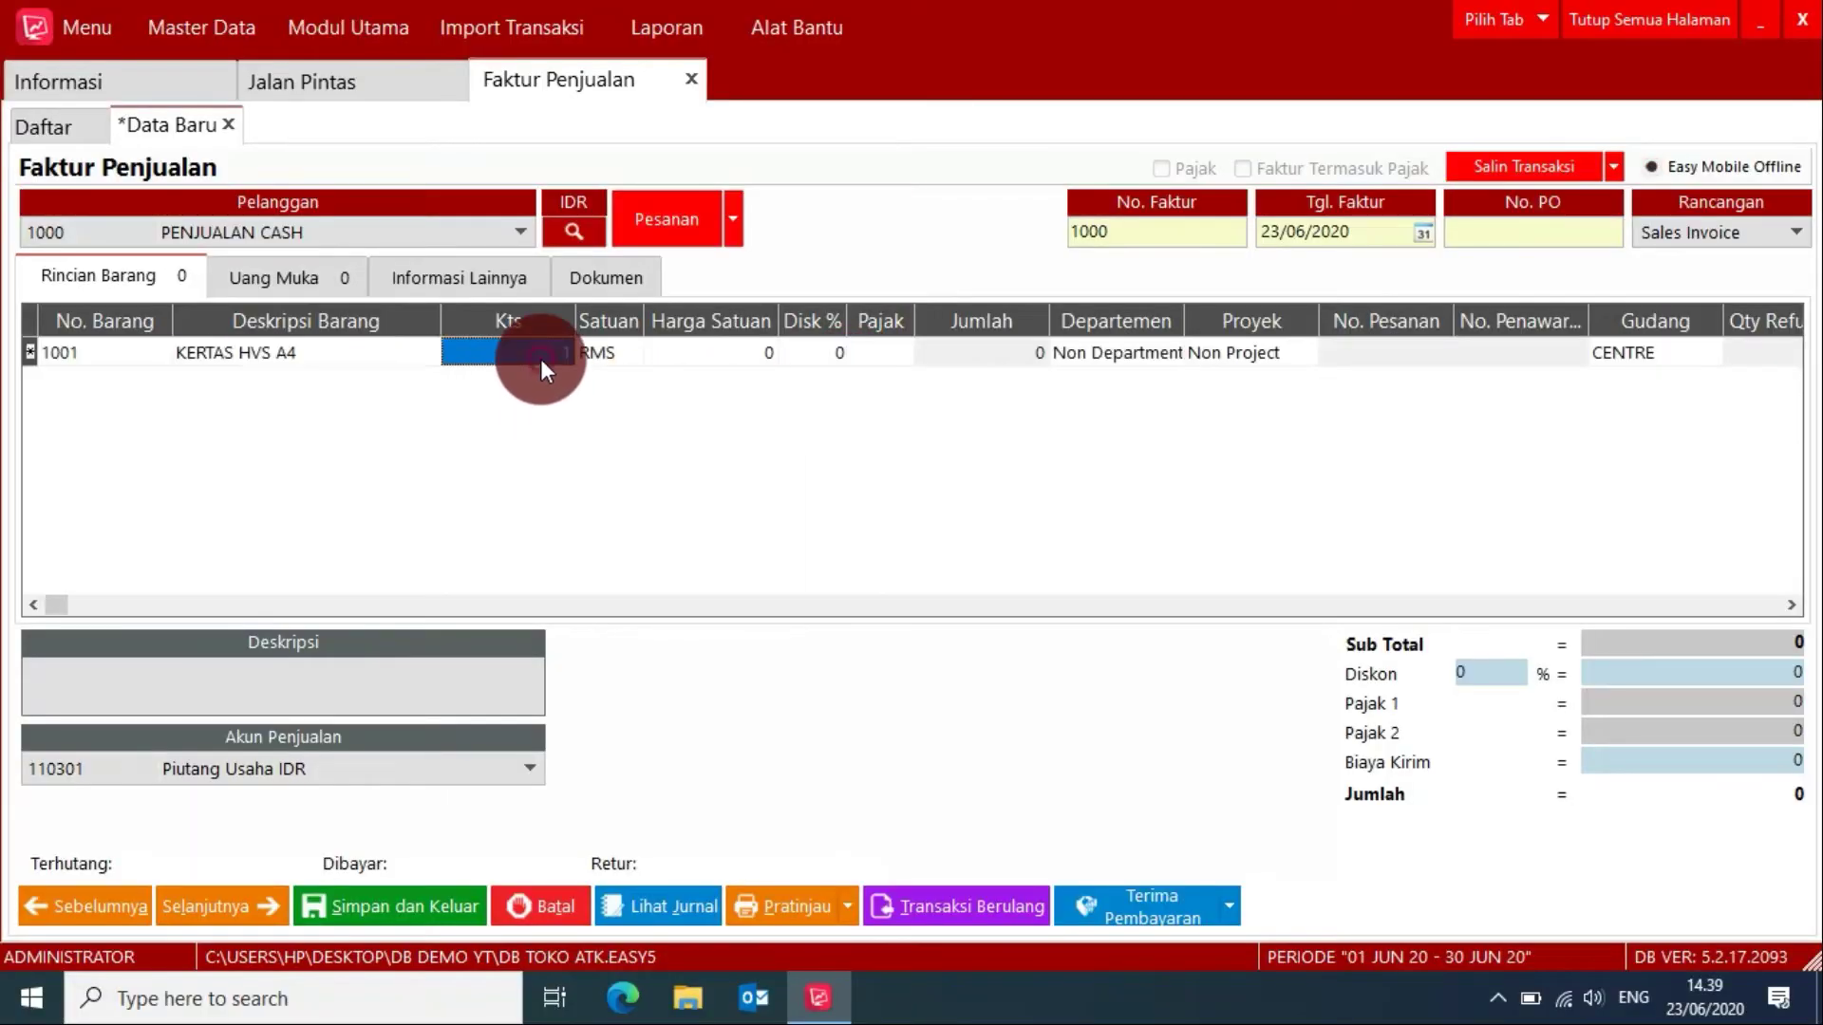
pyautogui.click(594, 360)
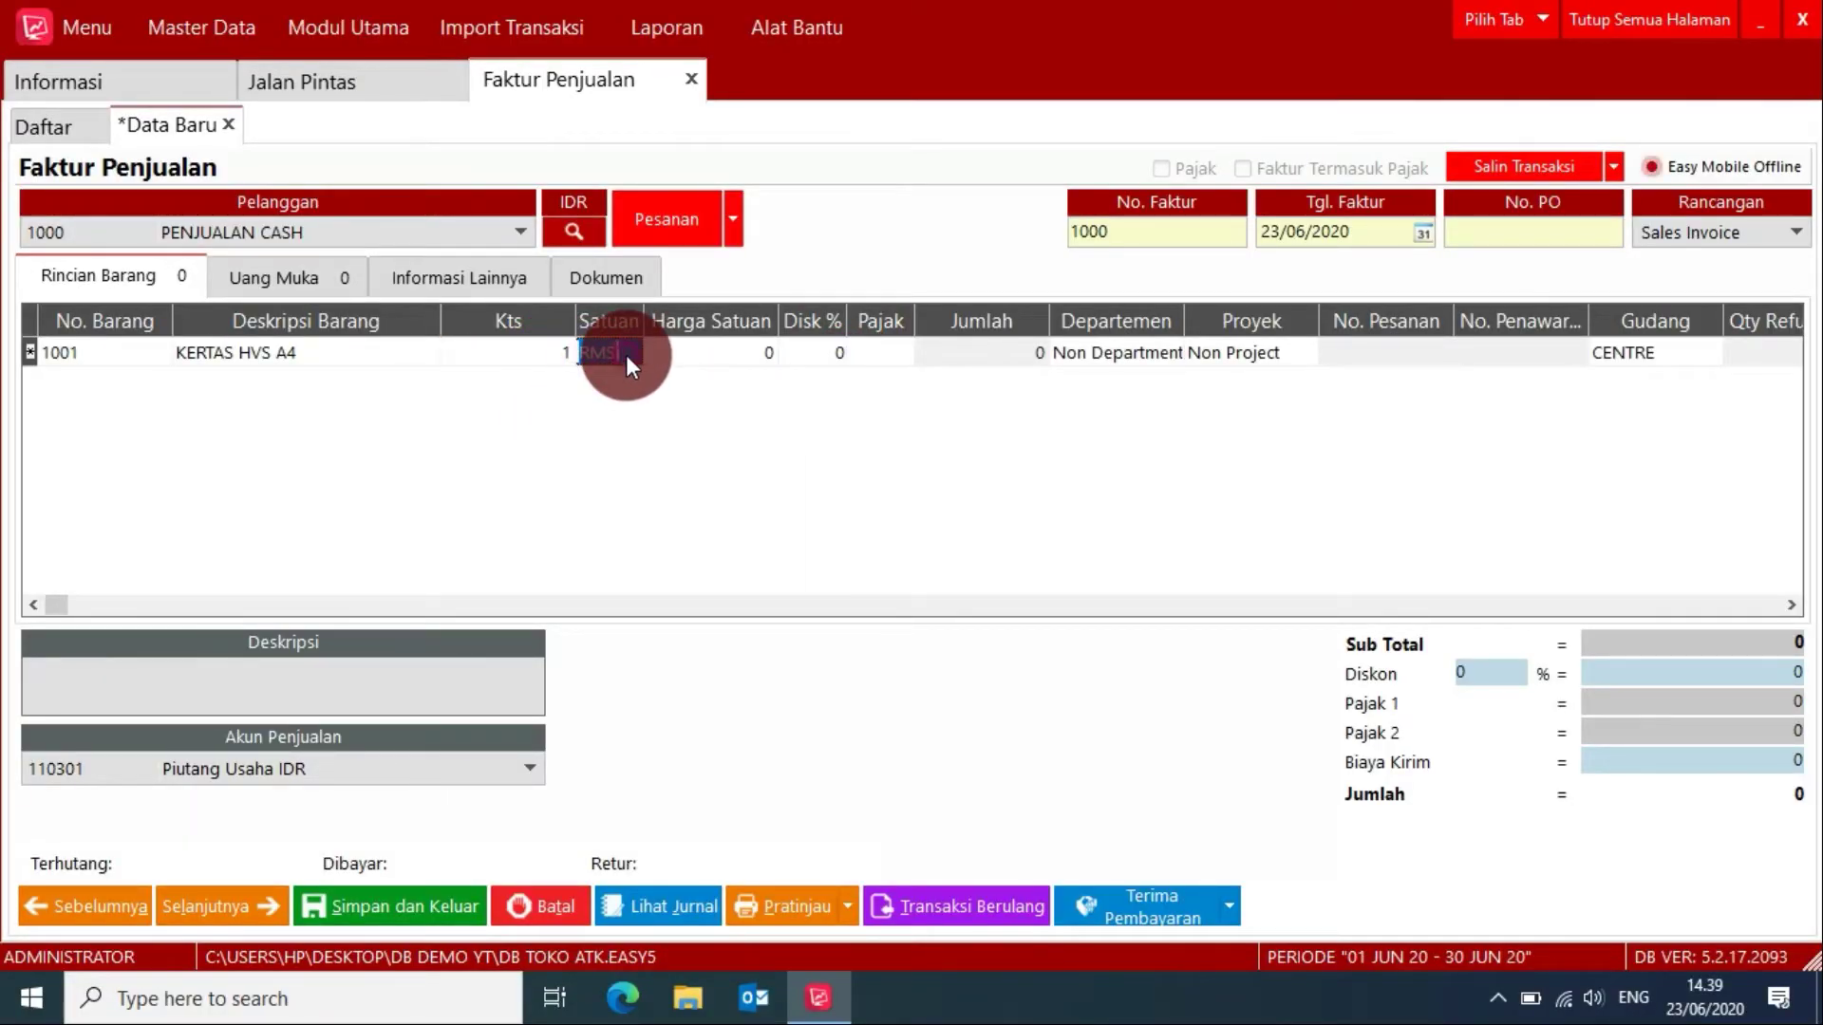
pyautogui.click(634, 354)
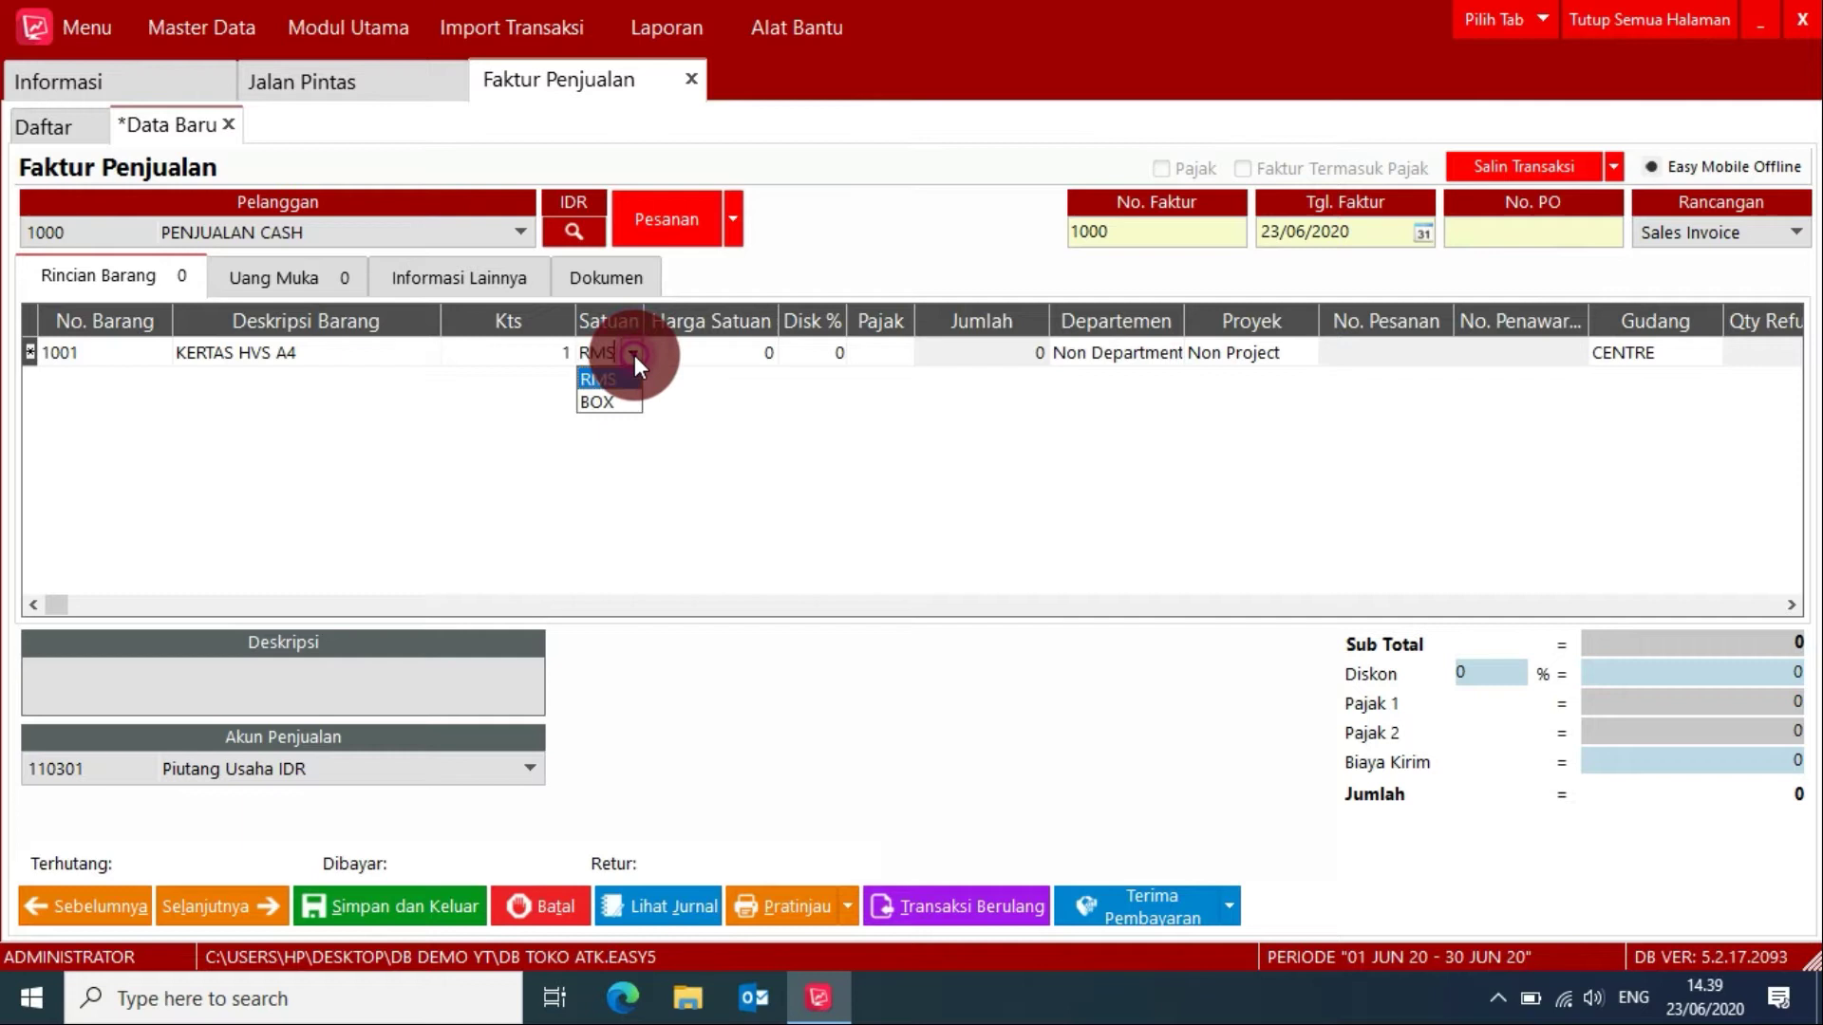
pyautogui.click(608, 401)
pyautogui.click(543, 351)
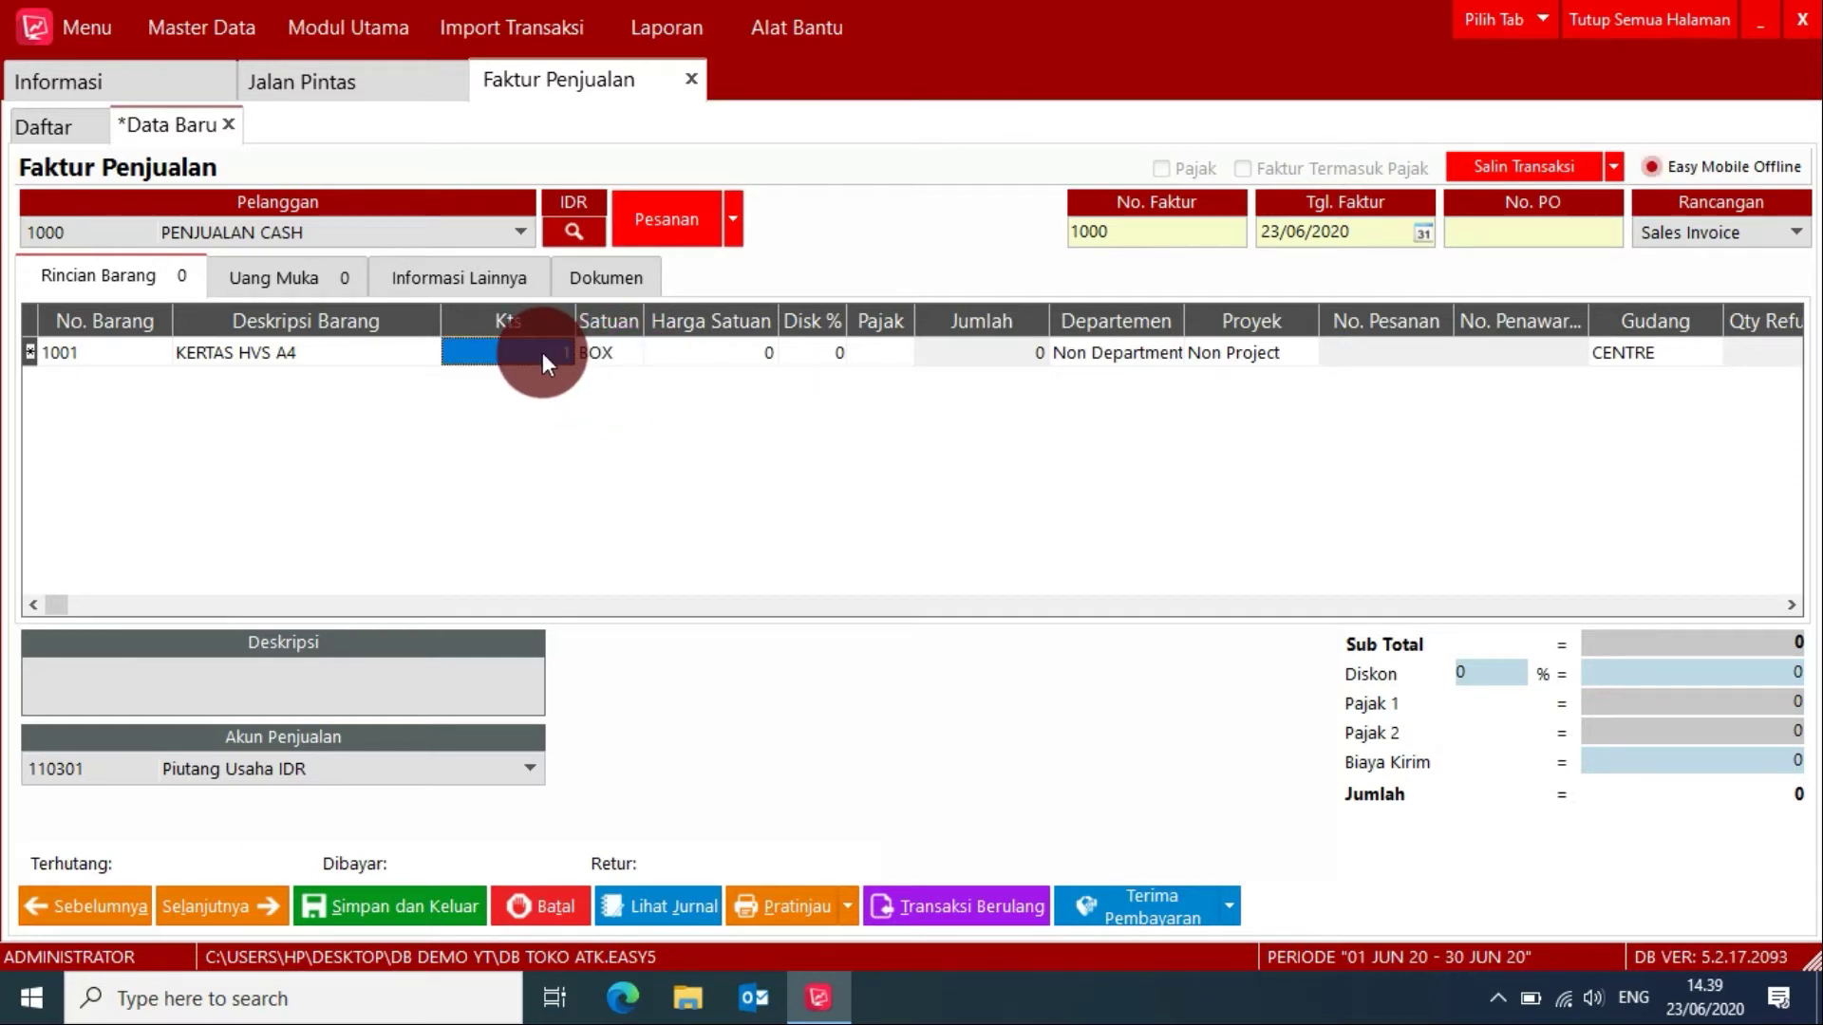
# Step: Set the unit price of the KERTAS HVS A4 line to 300,000
pyautogui.click(693, 351)
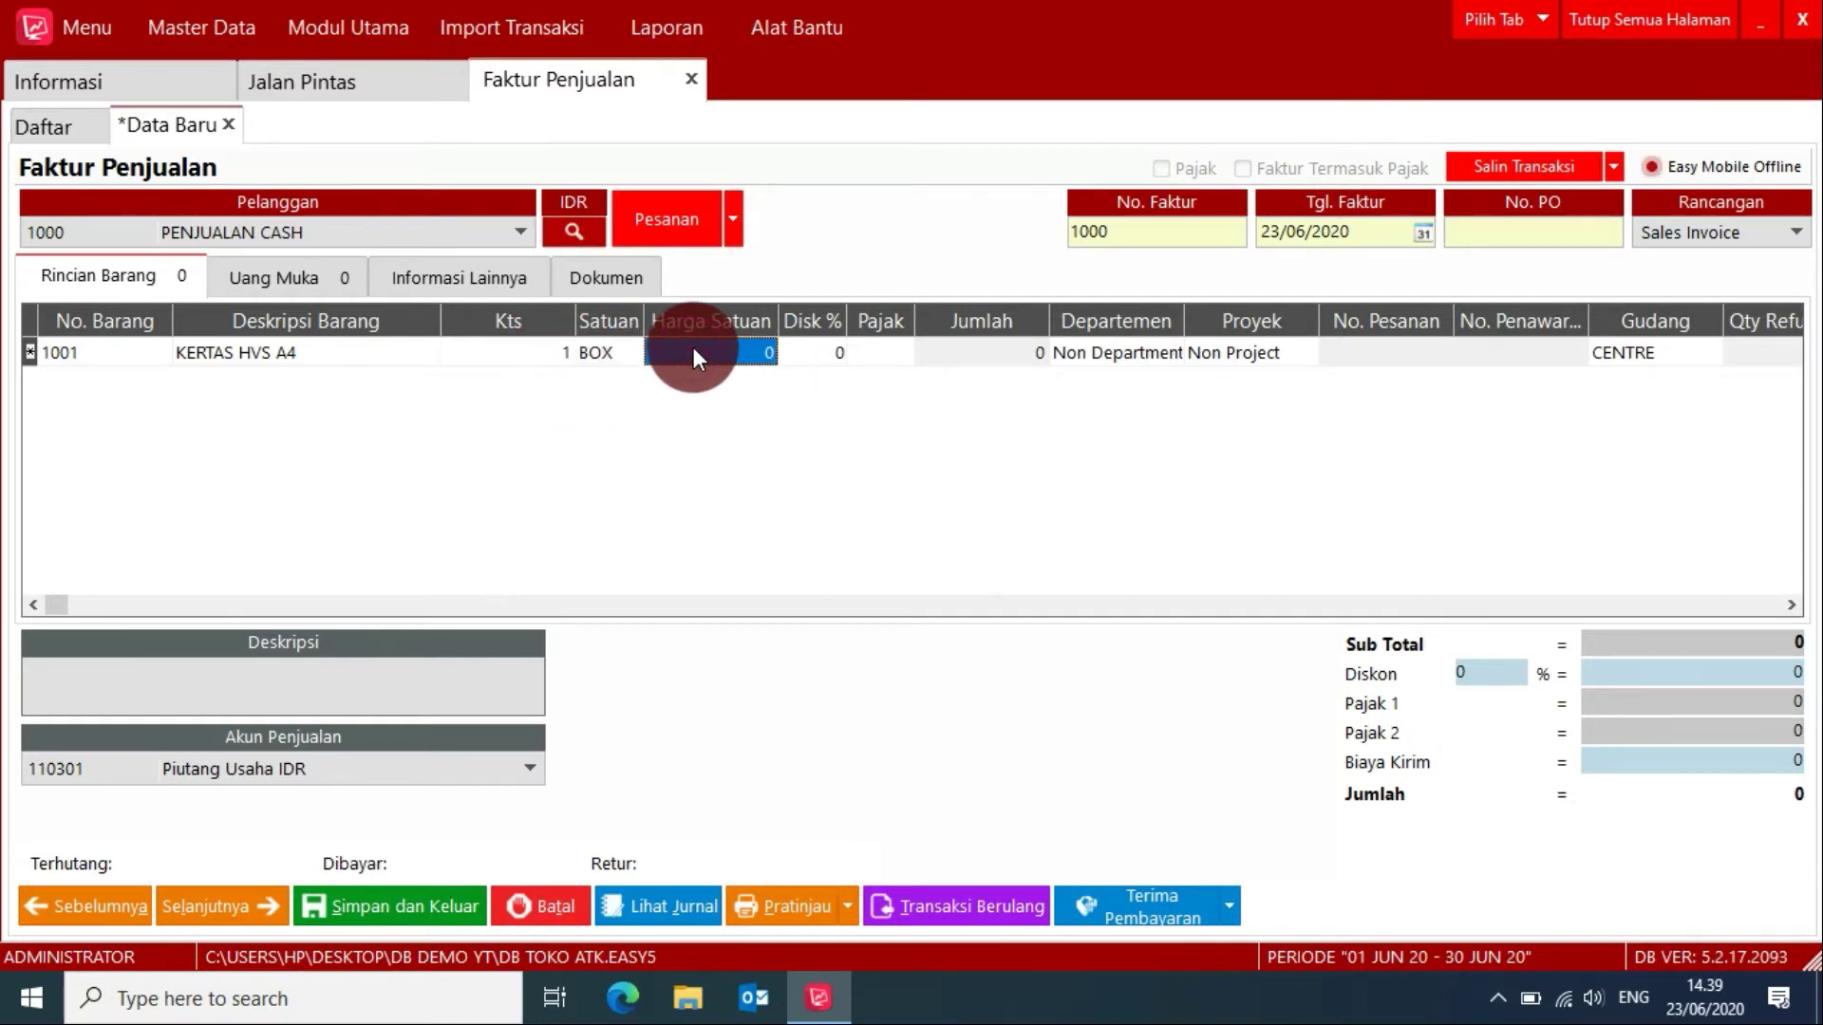
pyautogui.write('80000')
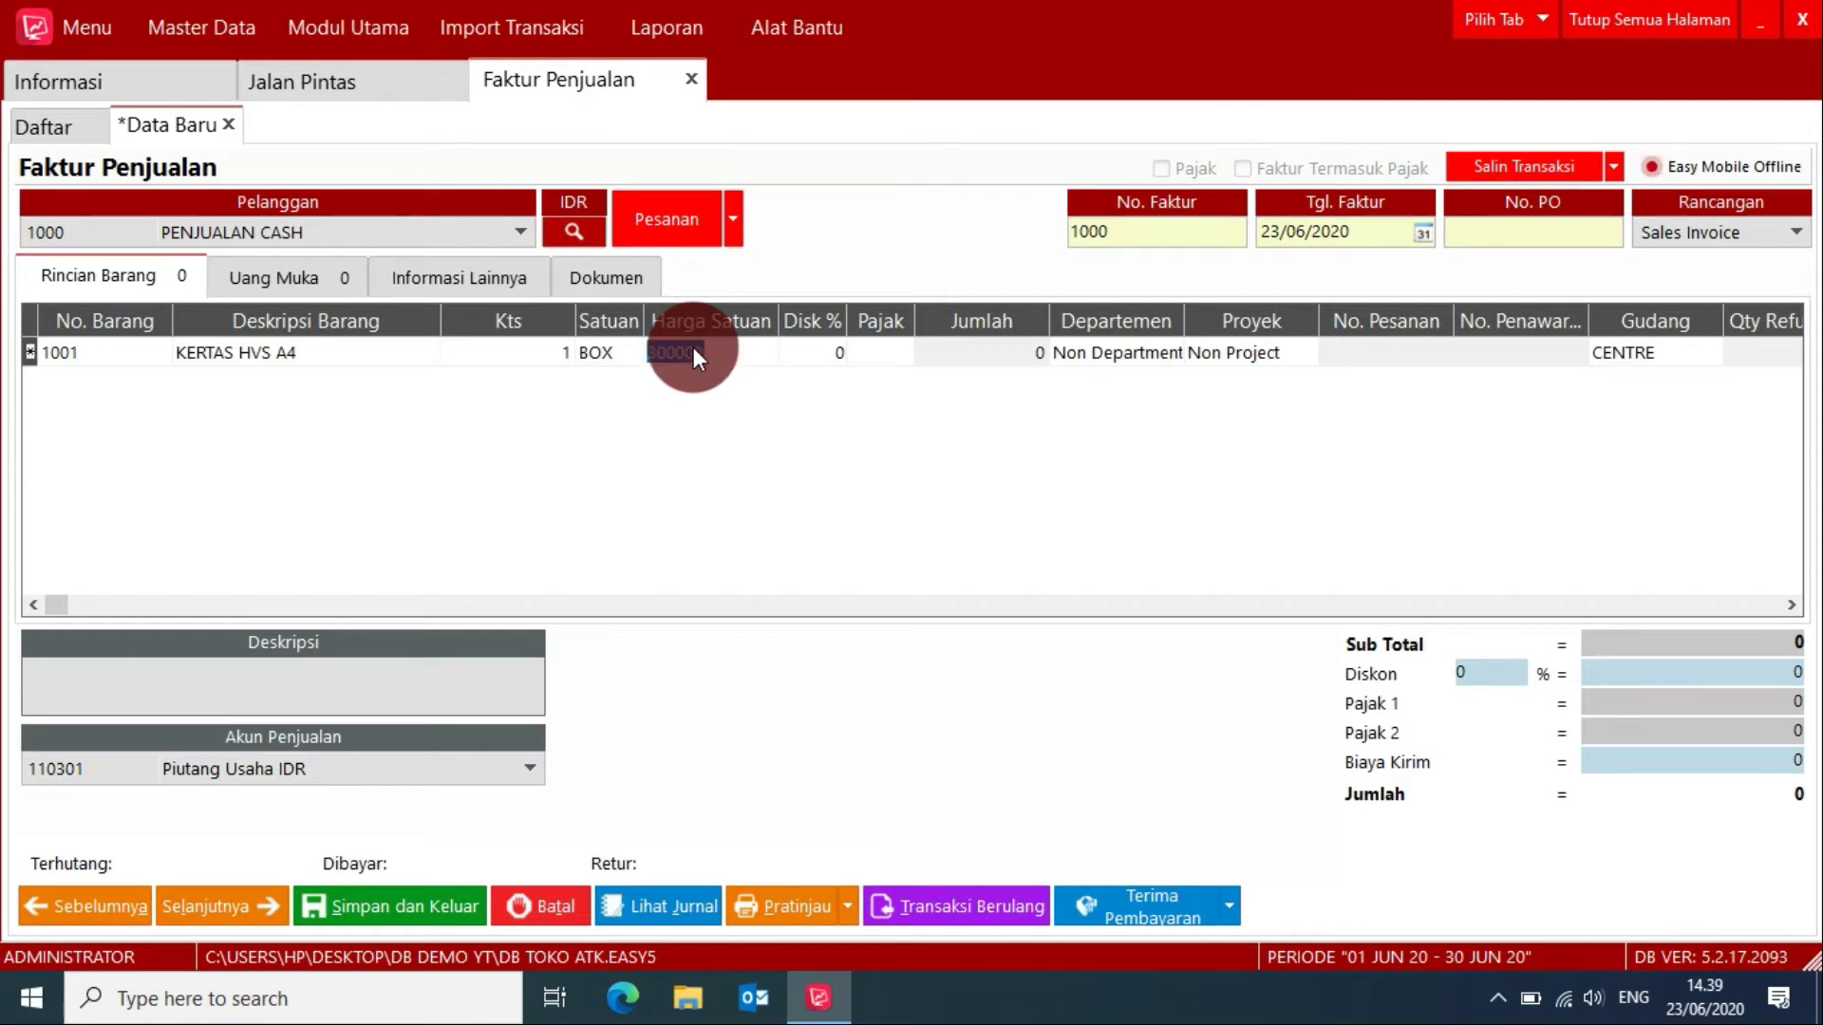
pyautogui.press('Return')
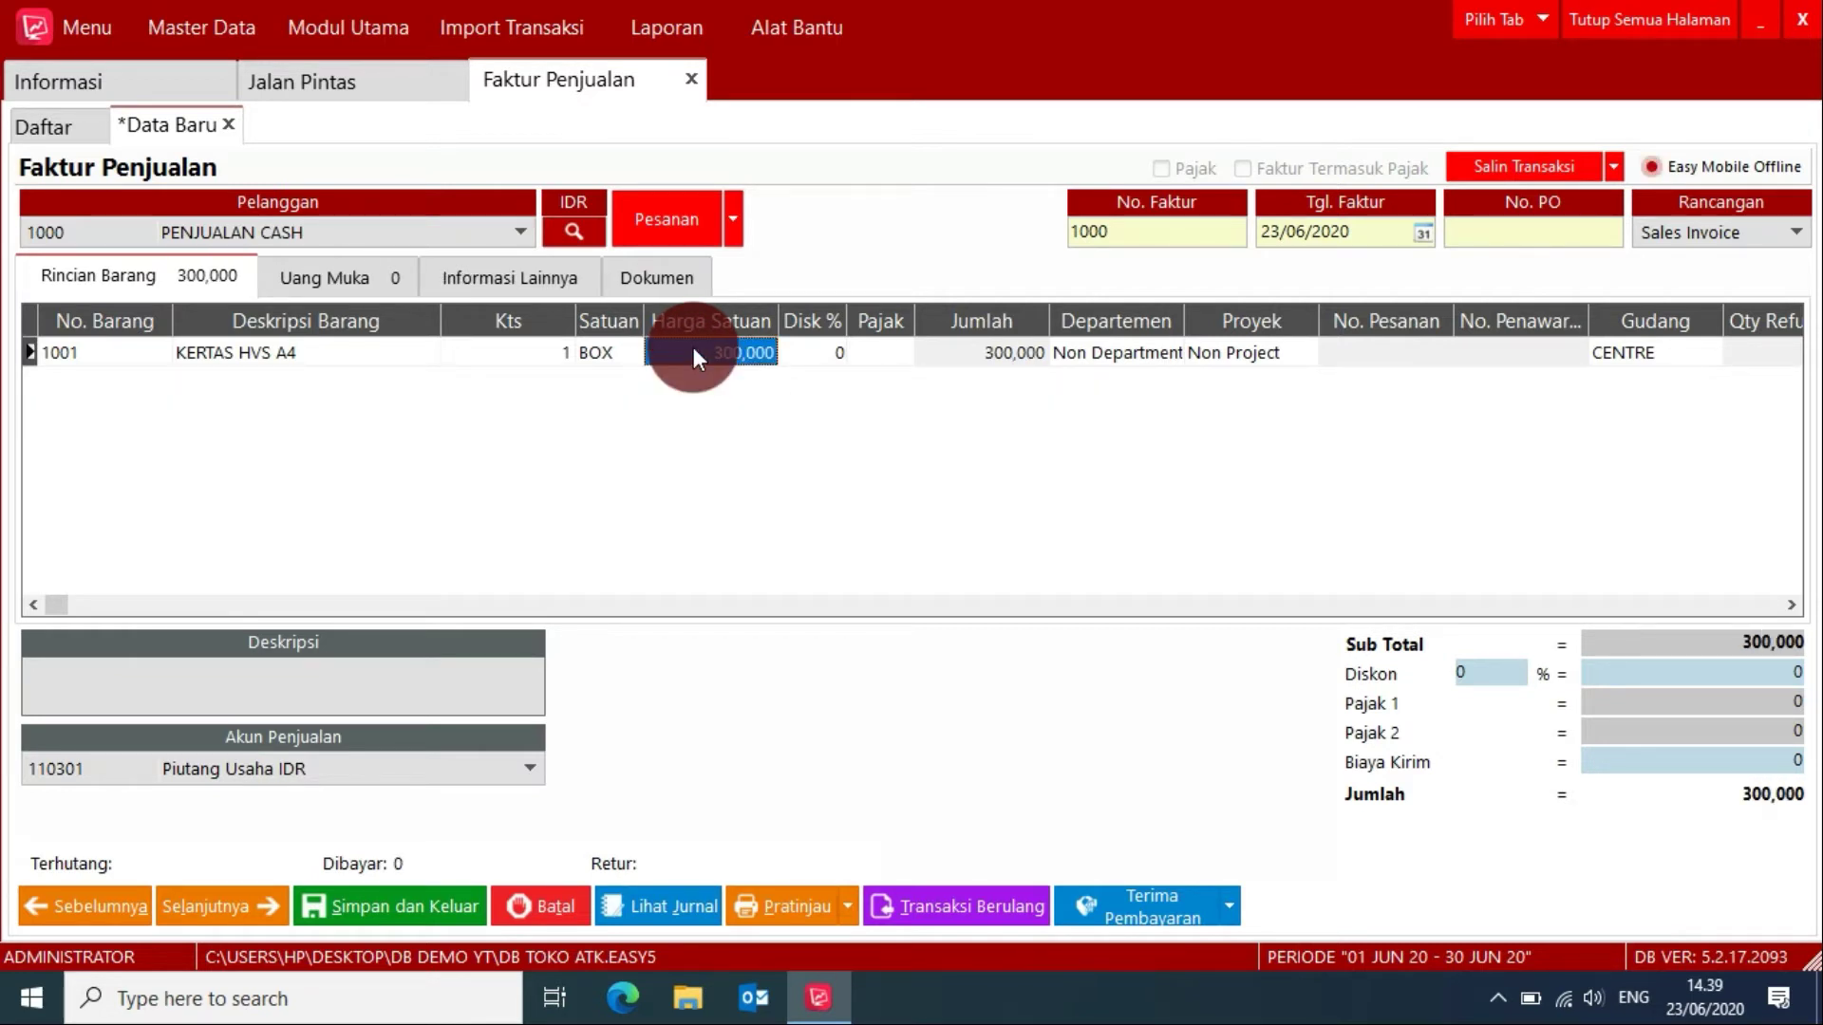
# Step: Preview the printed Faktur Penjualan and close the preview
pyautogui.click(681, 922)
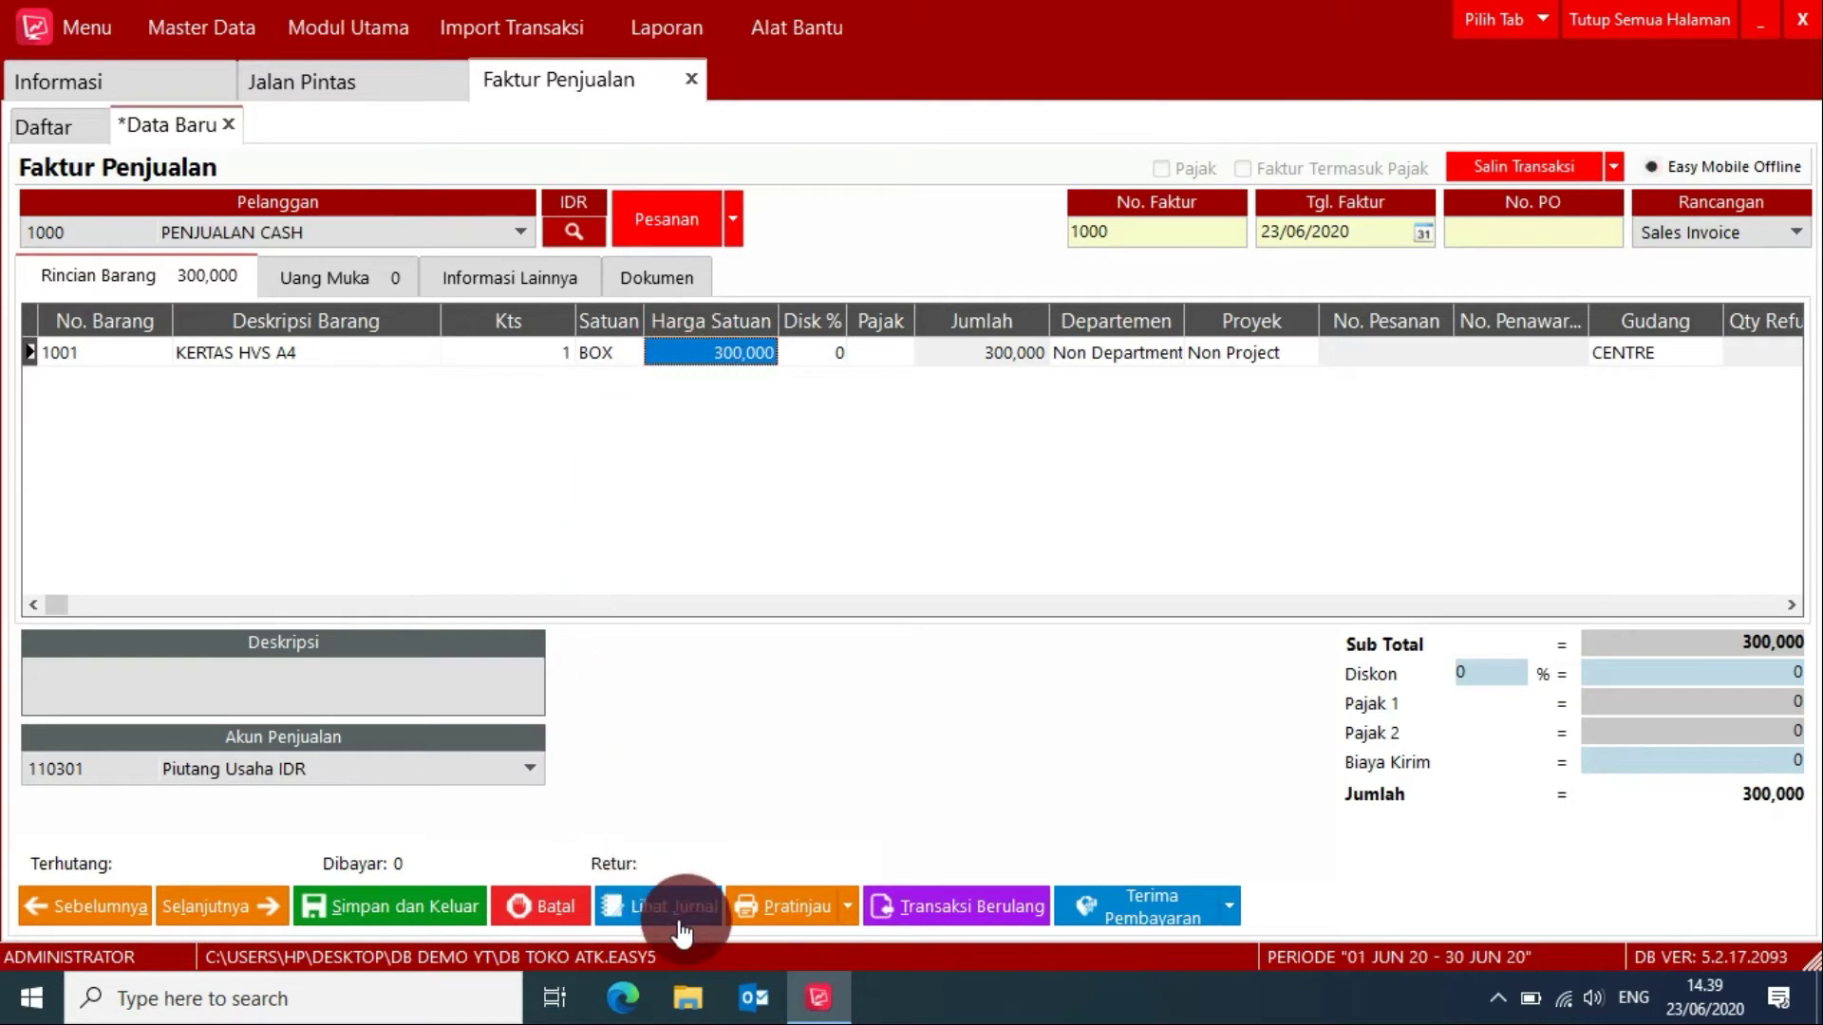
pyautogui.click(800, 913)
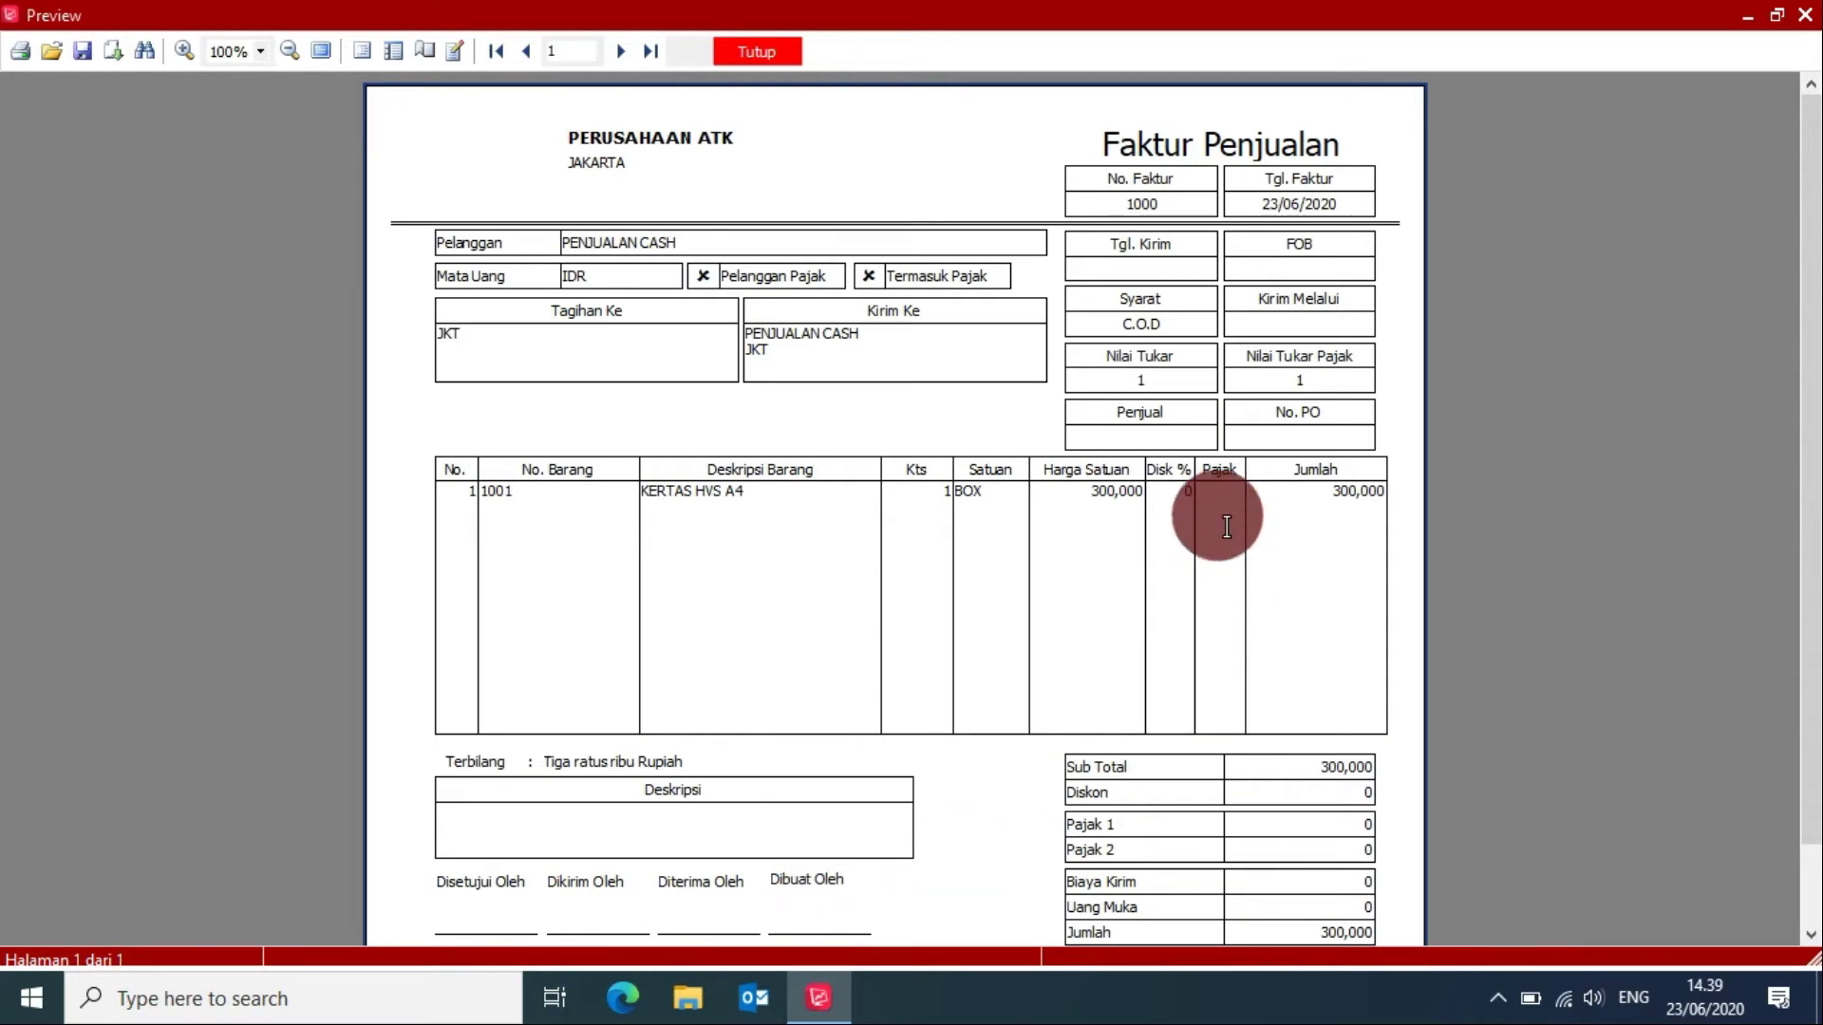
pyautogui.click(745, 51)
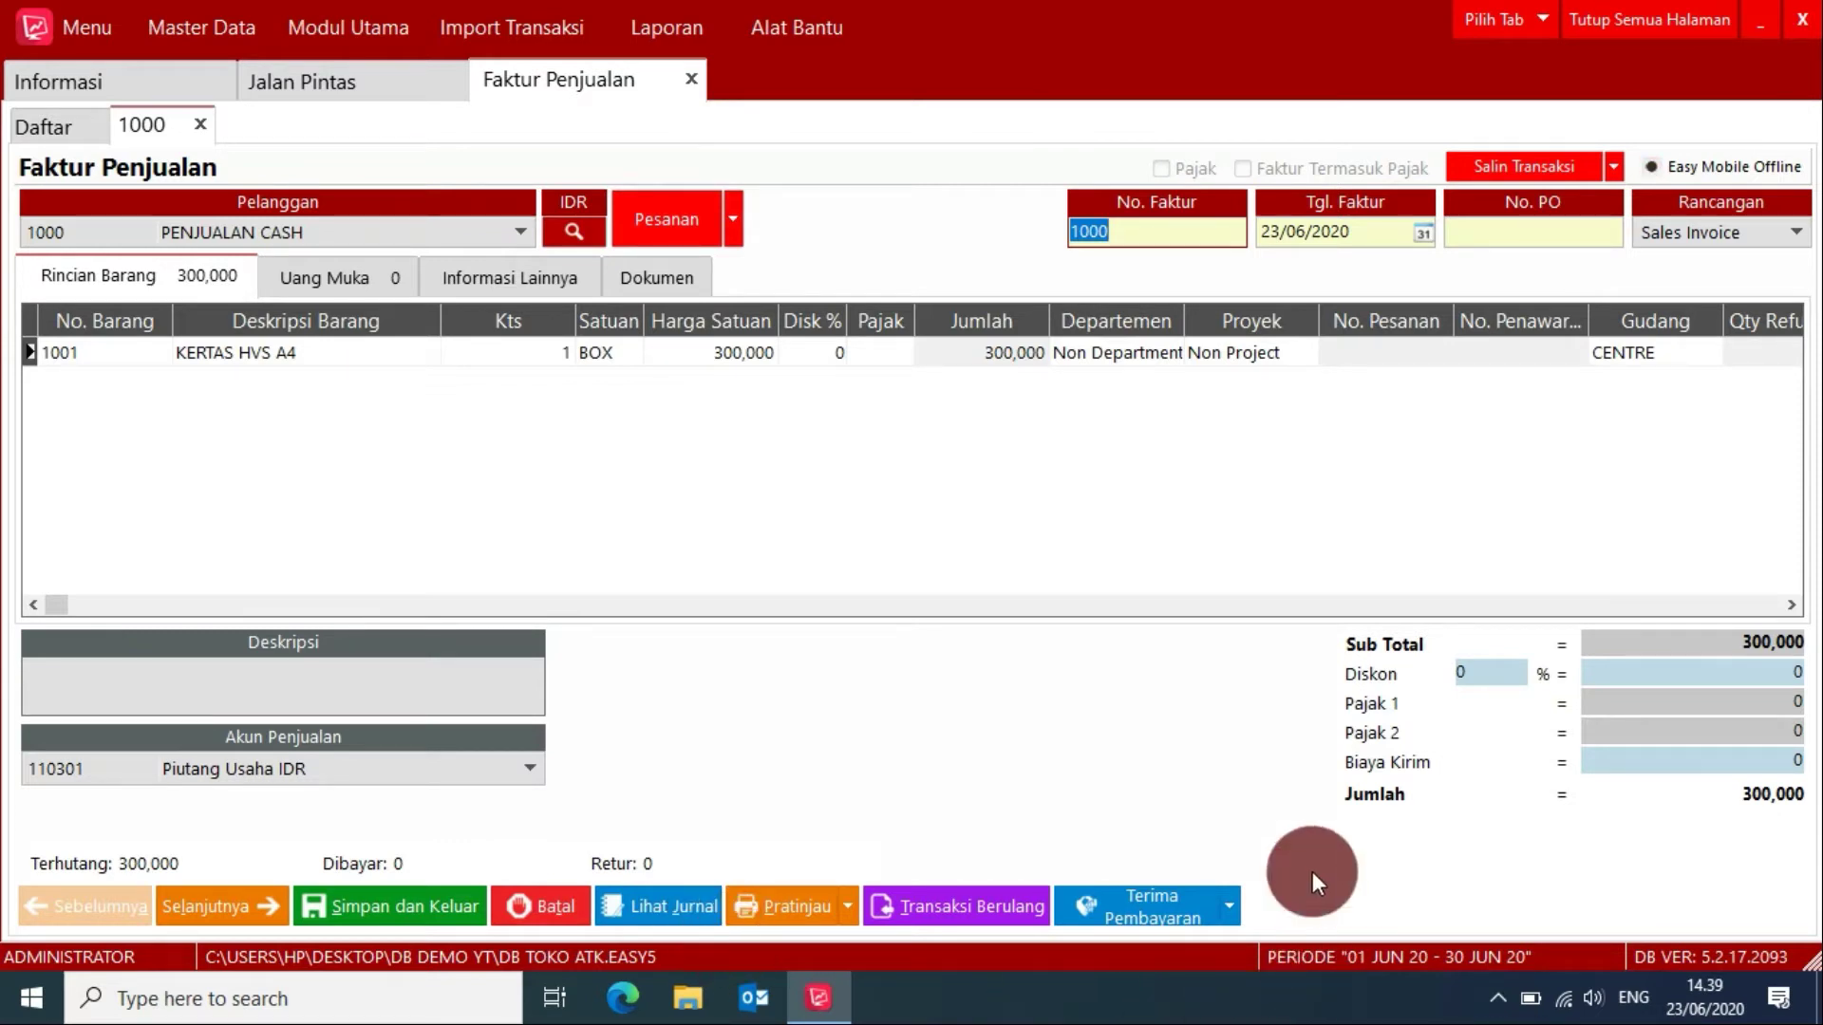
# Step: Create a Penerimaan Penjualan from the sales invoice and set the receiving bank to Kas - IDR
pyautogui.click(1143, 905)
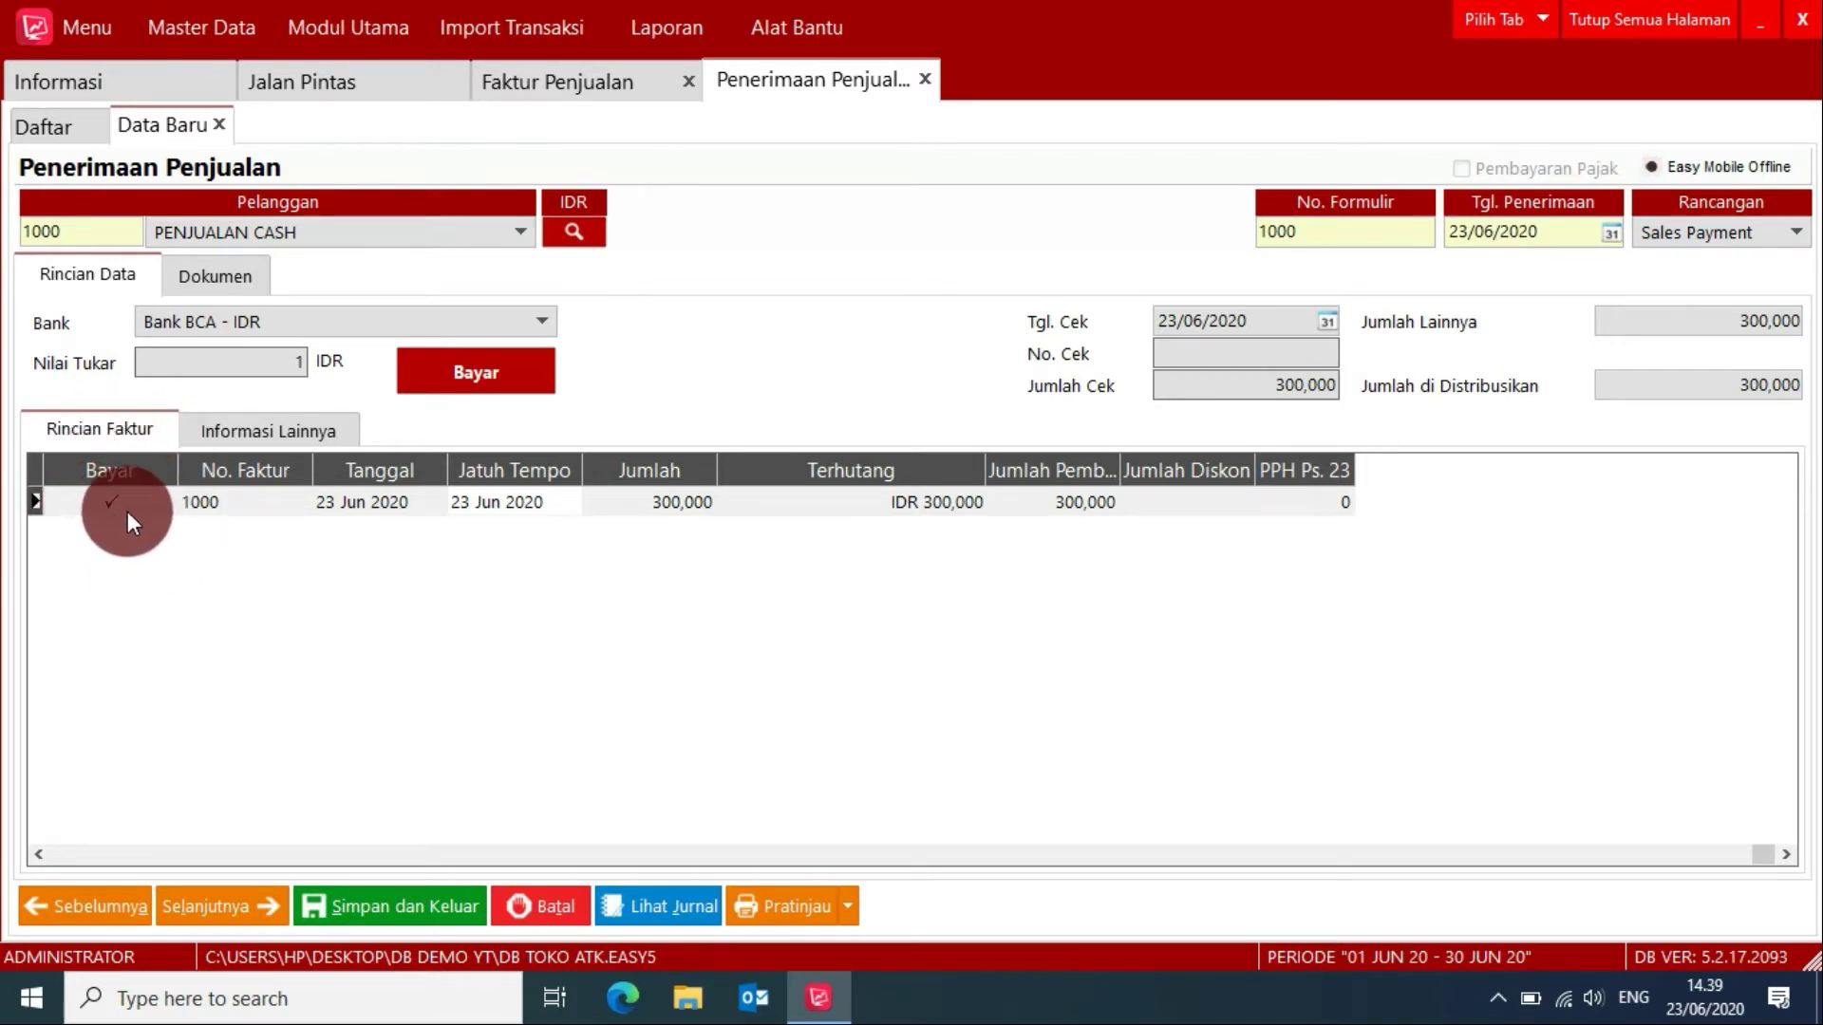
pyautogui.click(408, 323)
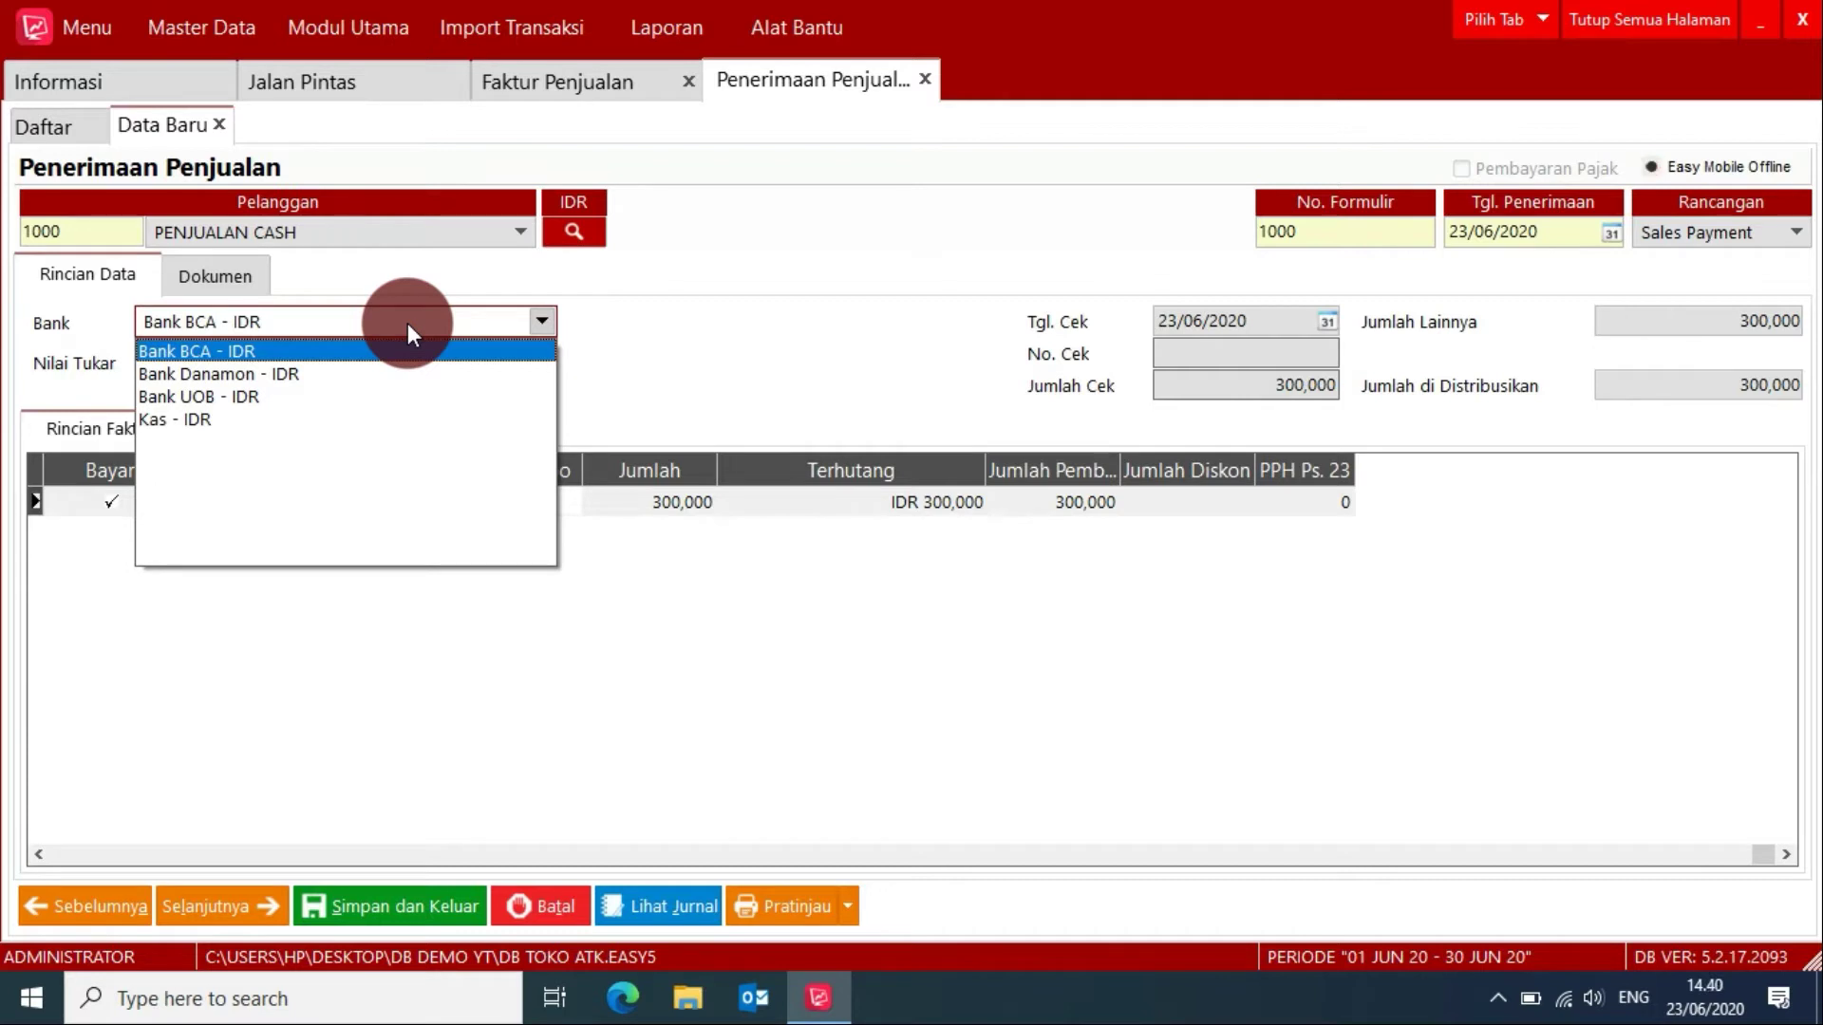
pyautogui.click(189, 412)
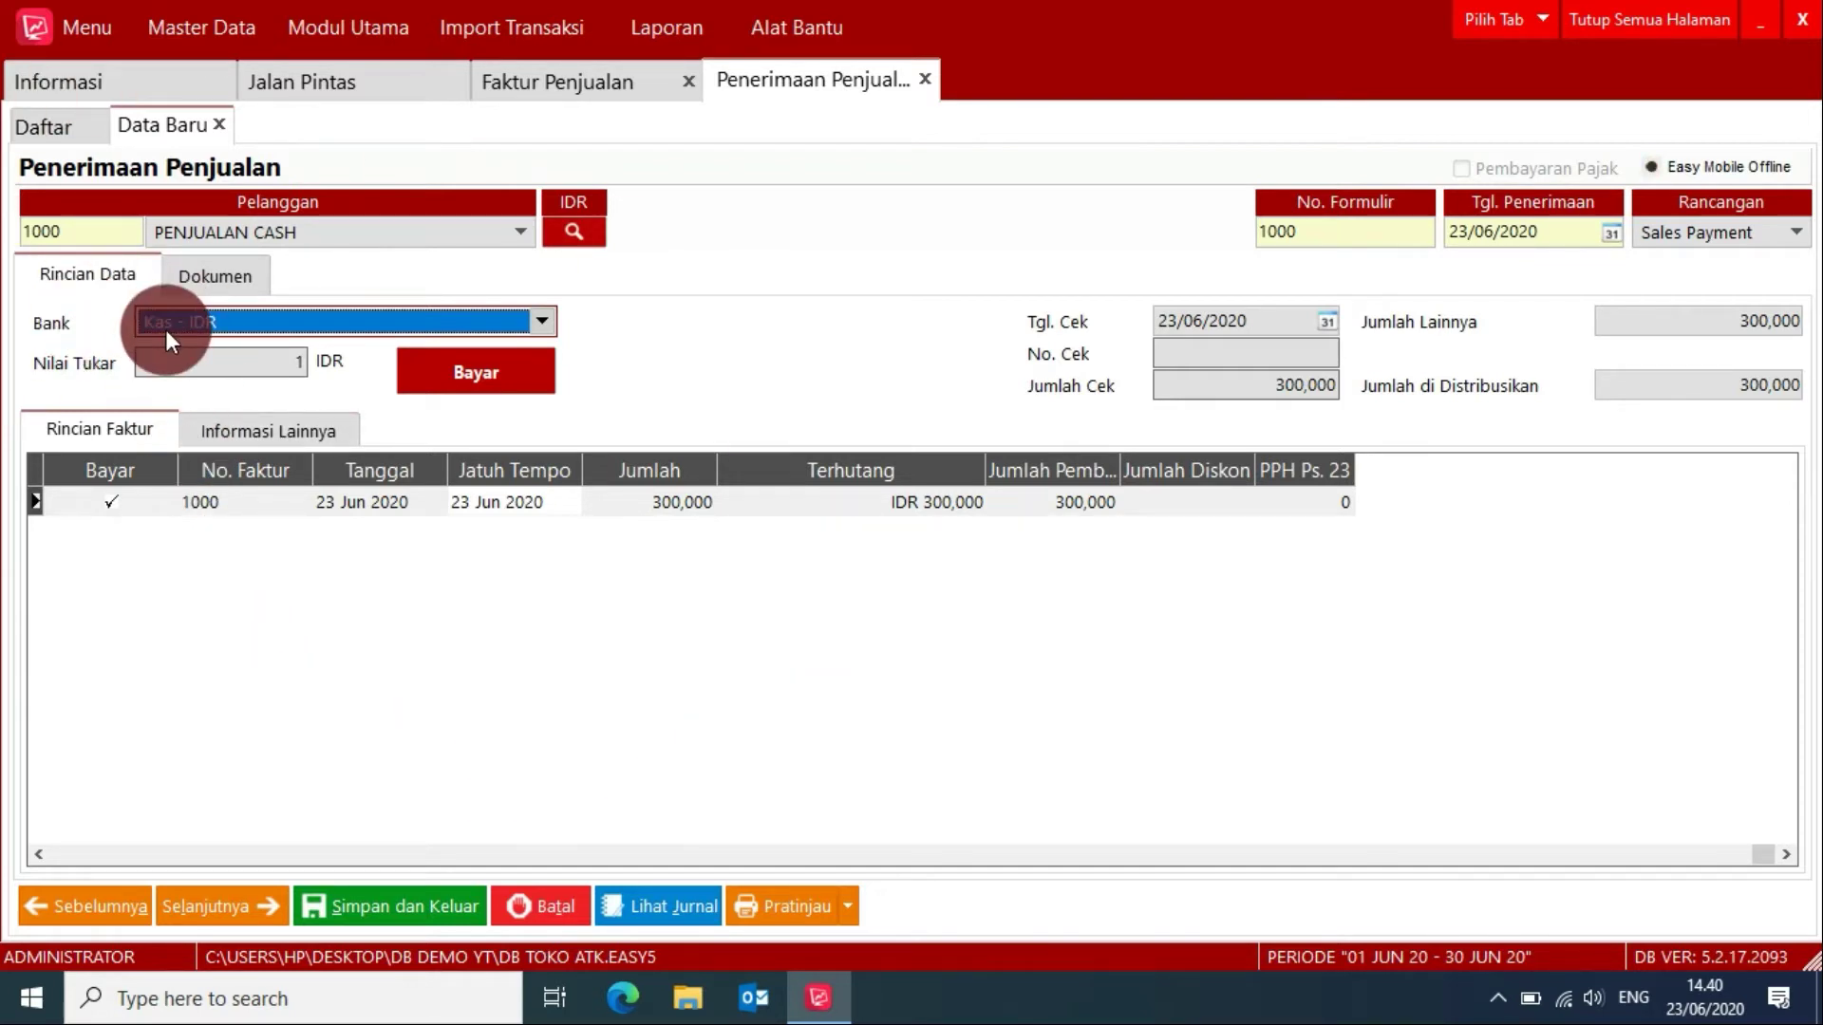
# Step: Preview the printed Penerimaan Penjualan, close the preview, and save and exit the receipt
pyautogui.click(786, 904)
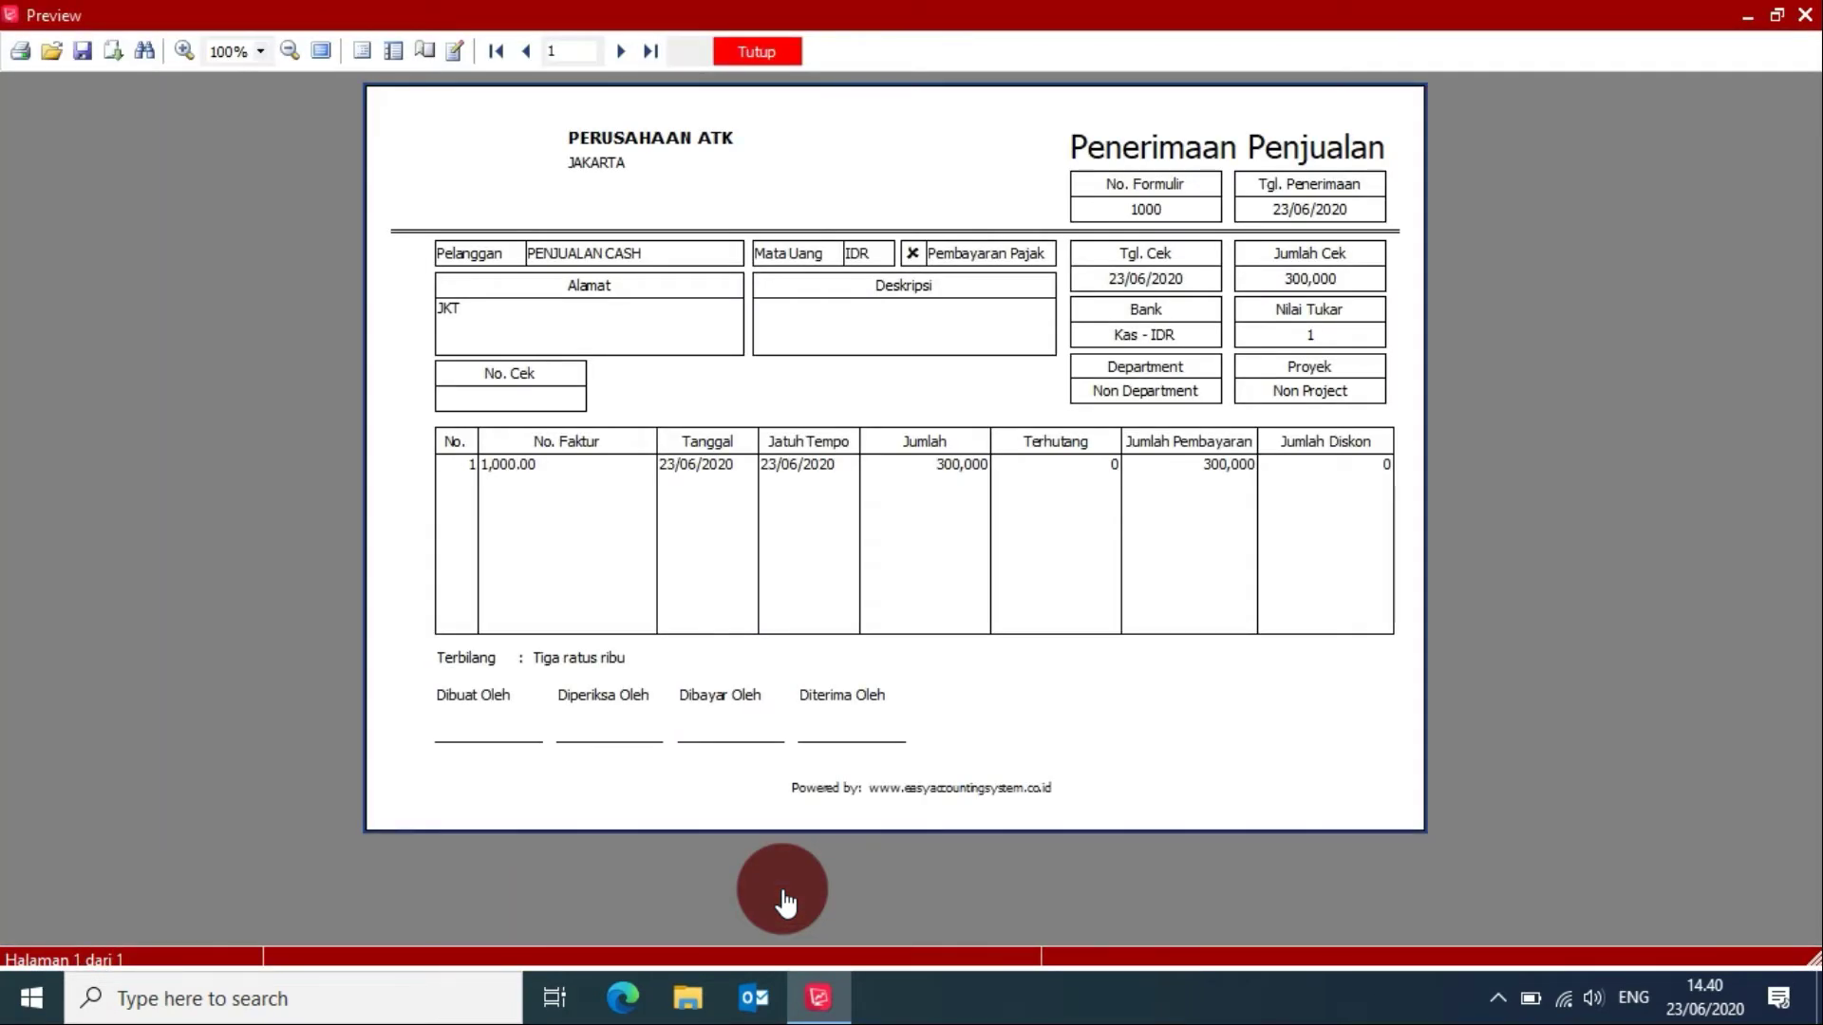
pyautogui.click(750, 58)
pyautogui.click(374, 899)
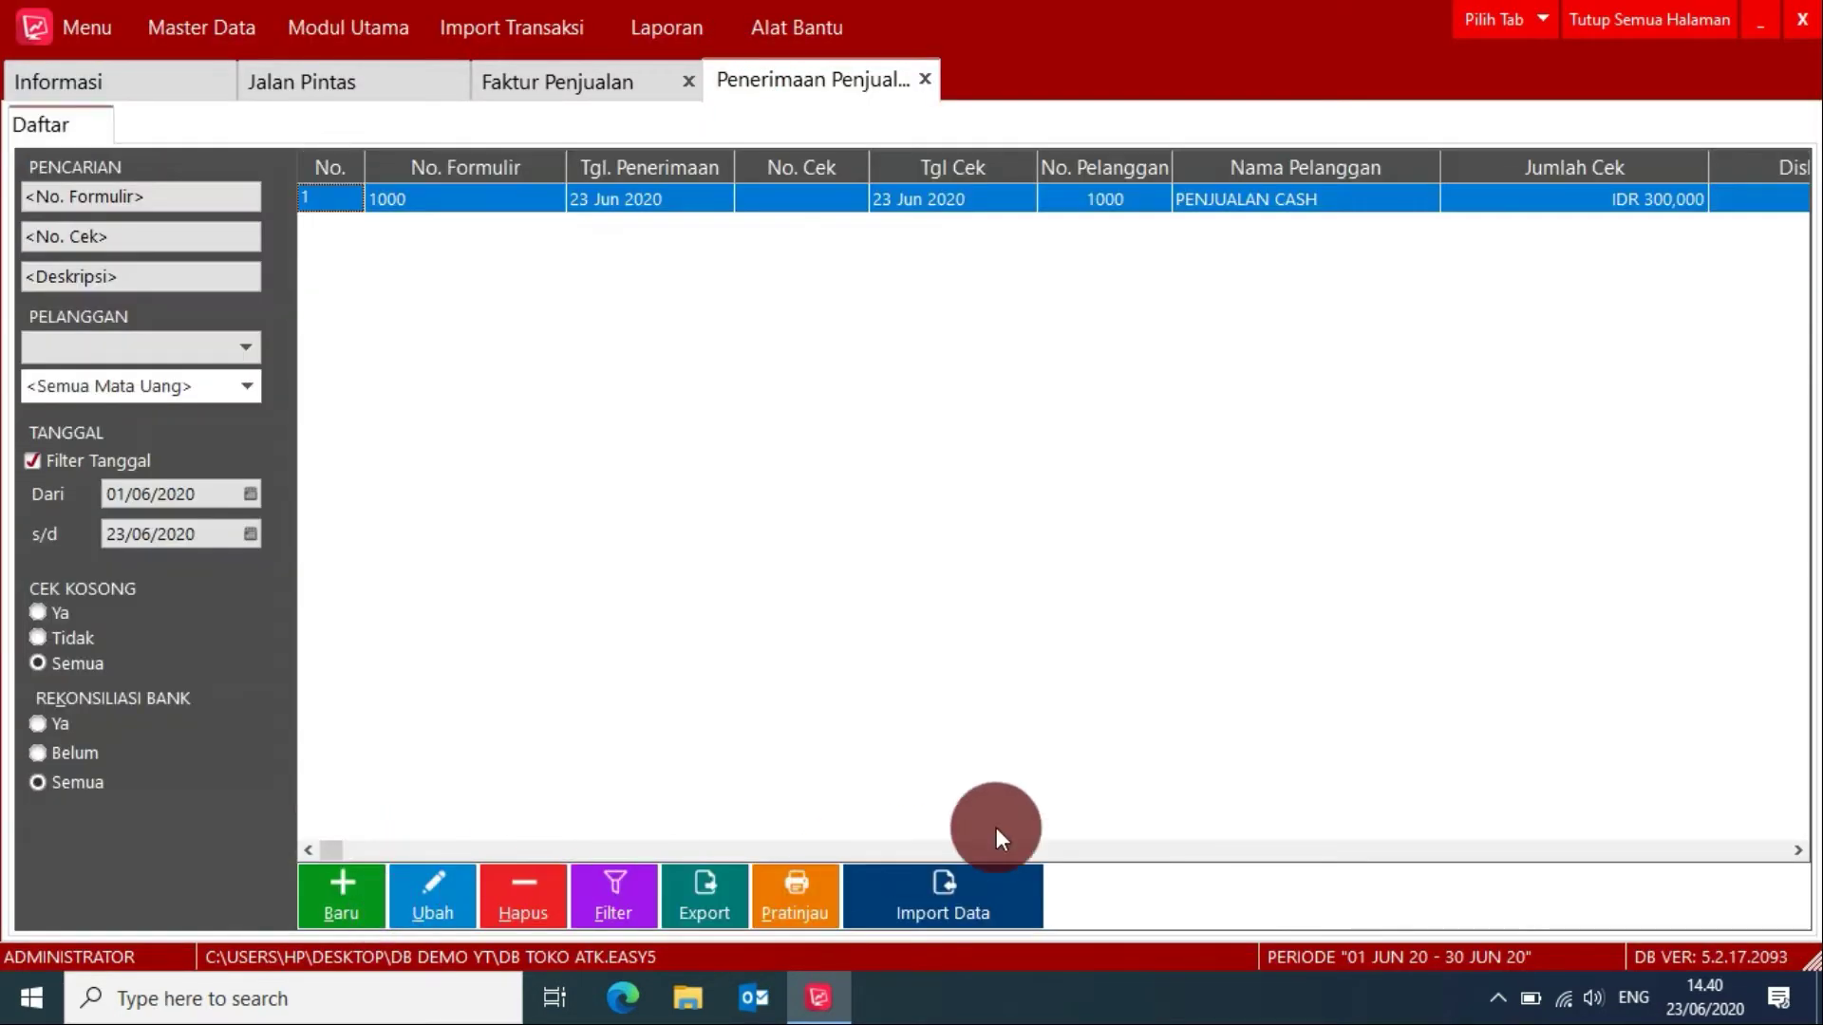
# Step: Close all open pages and open the Barang list of the Persediaan module to check item stock
pyautogui.click(1647, 13)
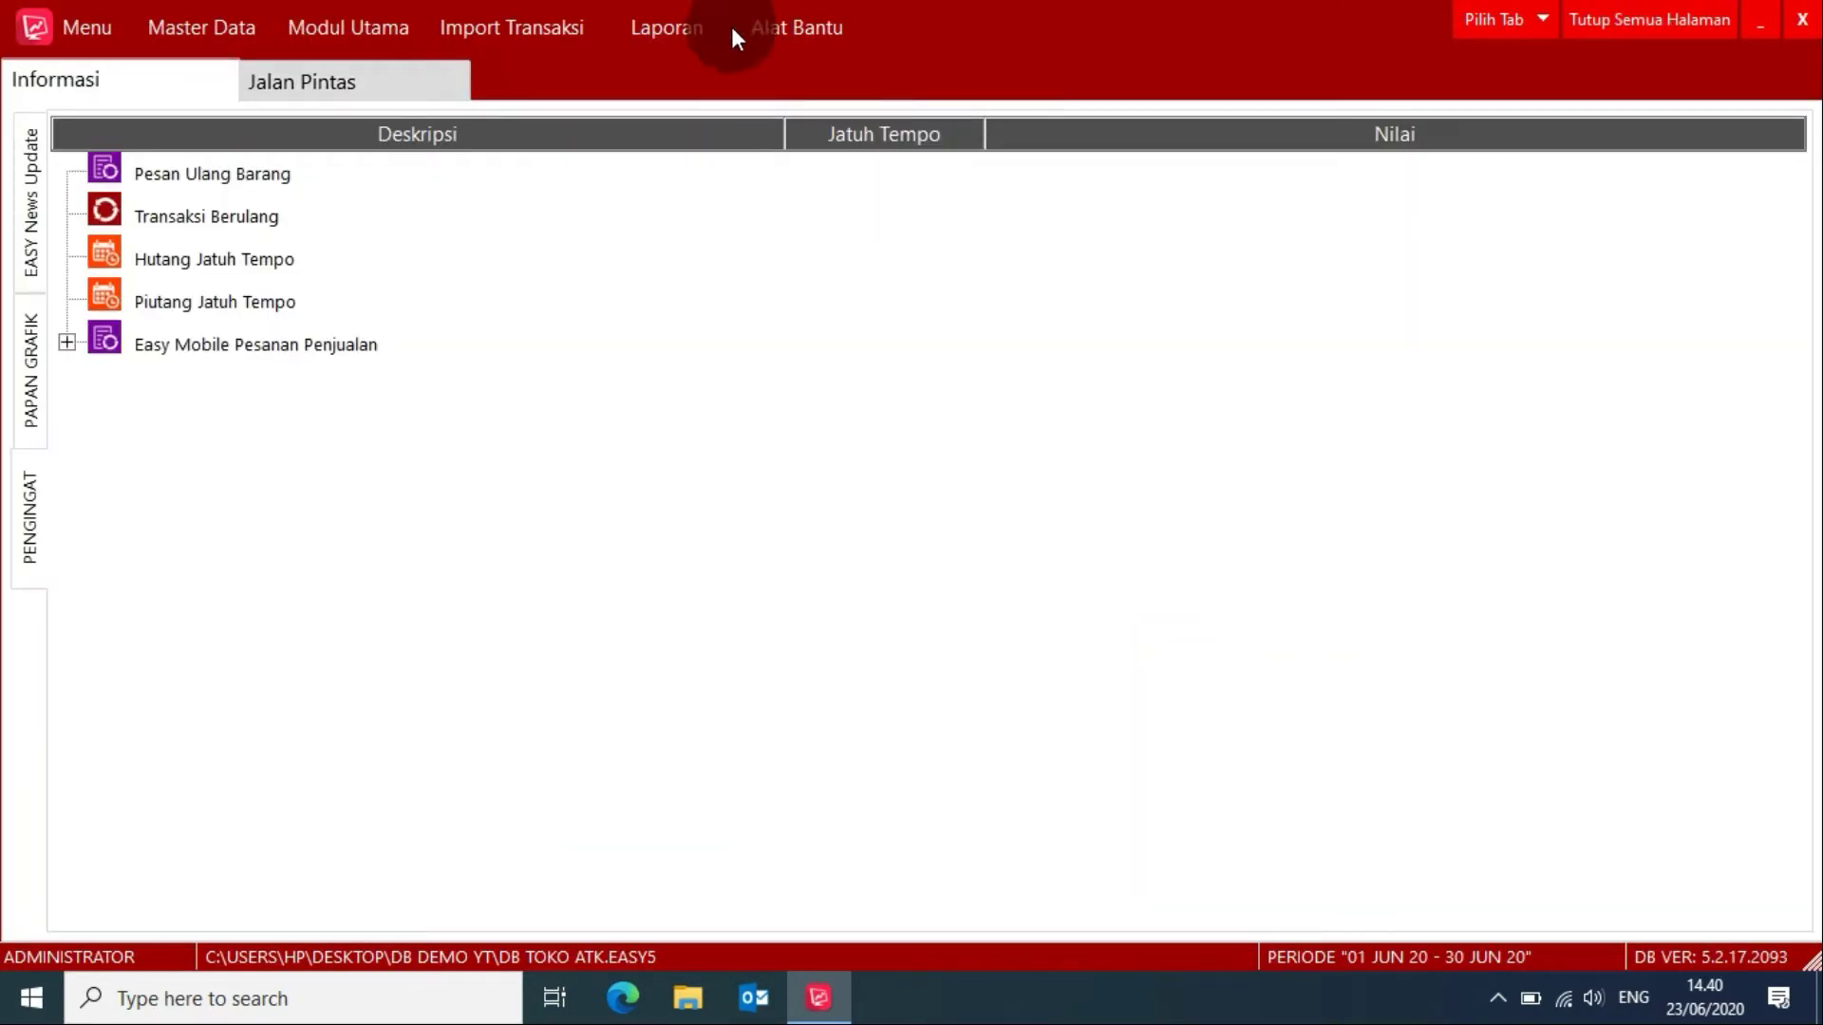
pyautogui.click(410, 81)
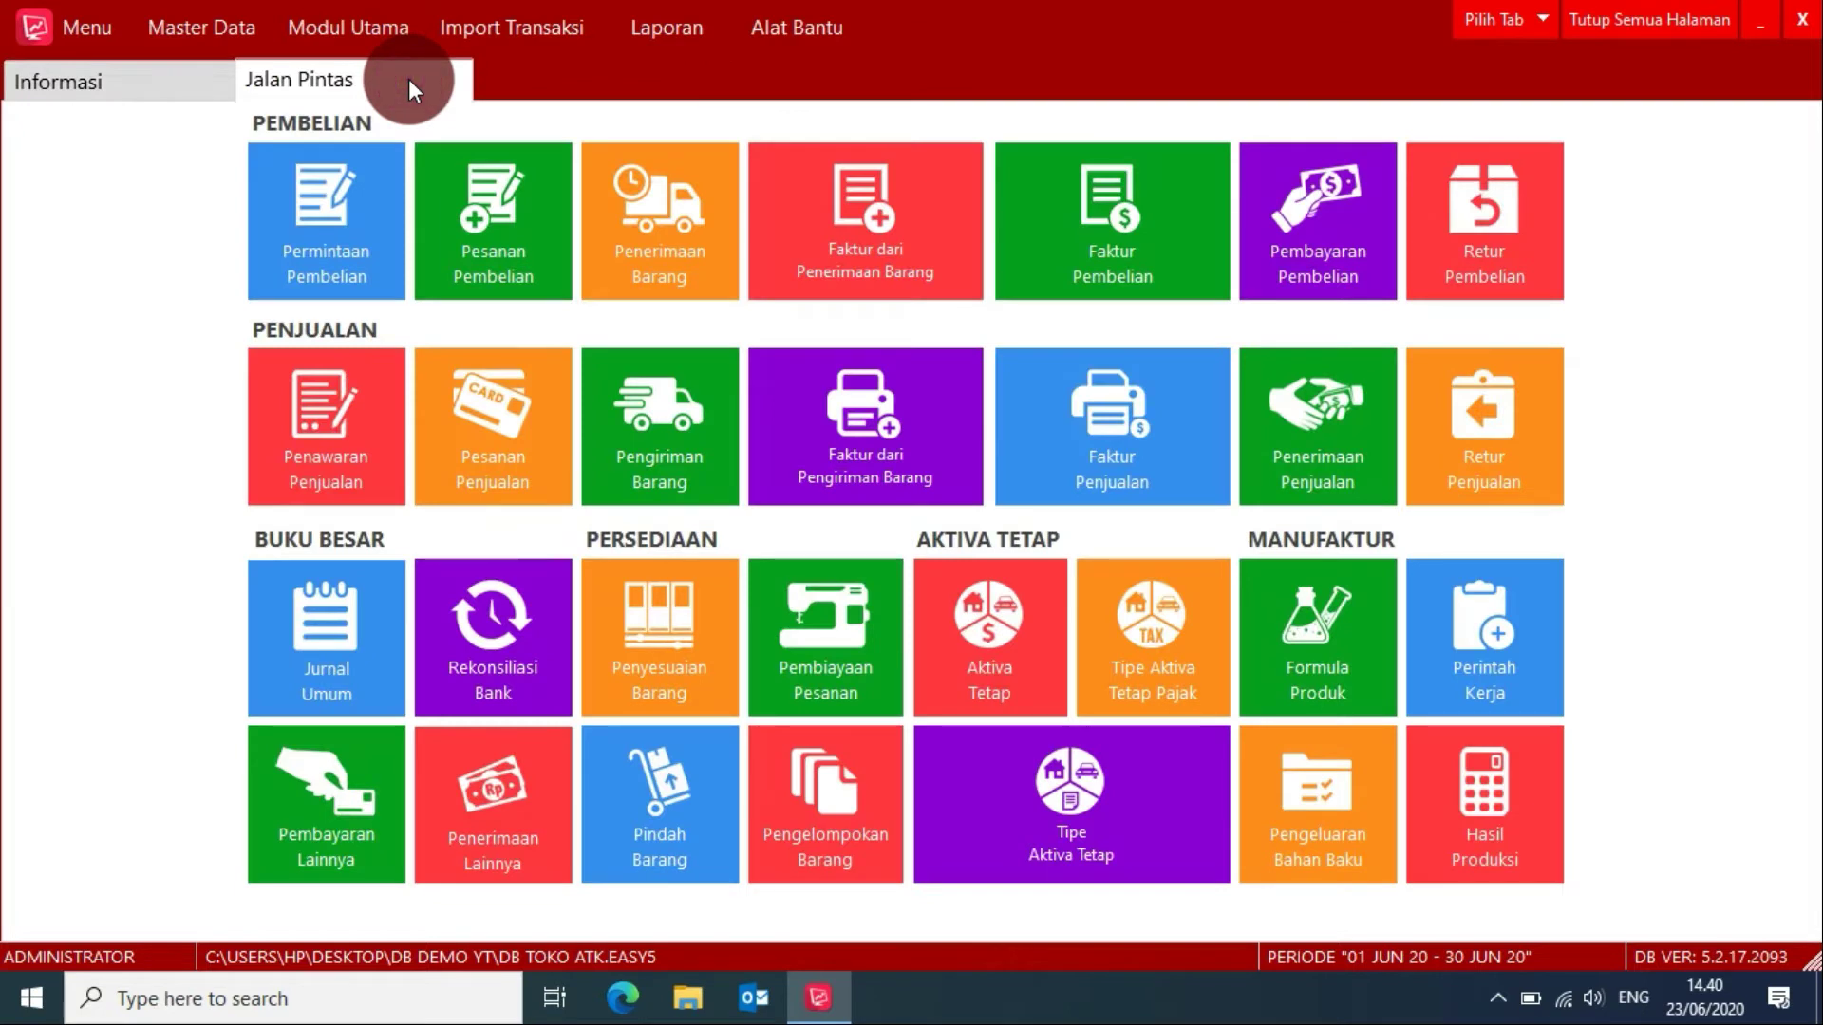
pyautogui.click(372, 27)
pyautogui.click(372, 156)
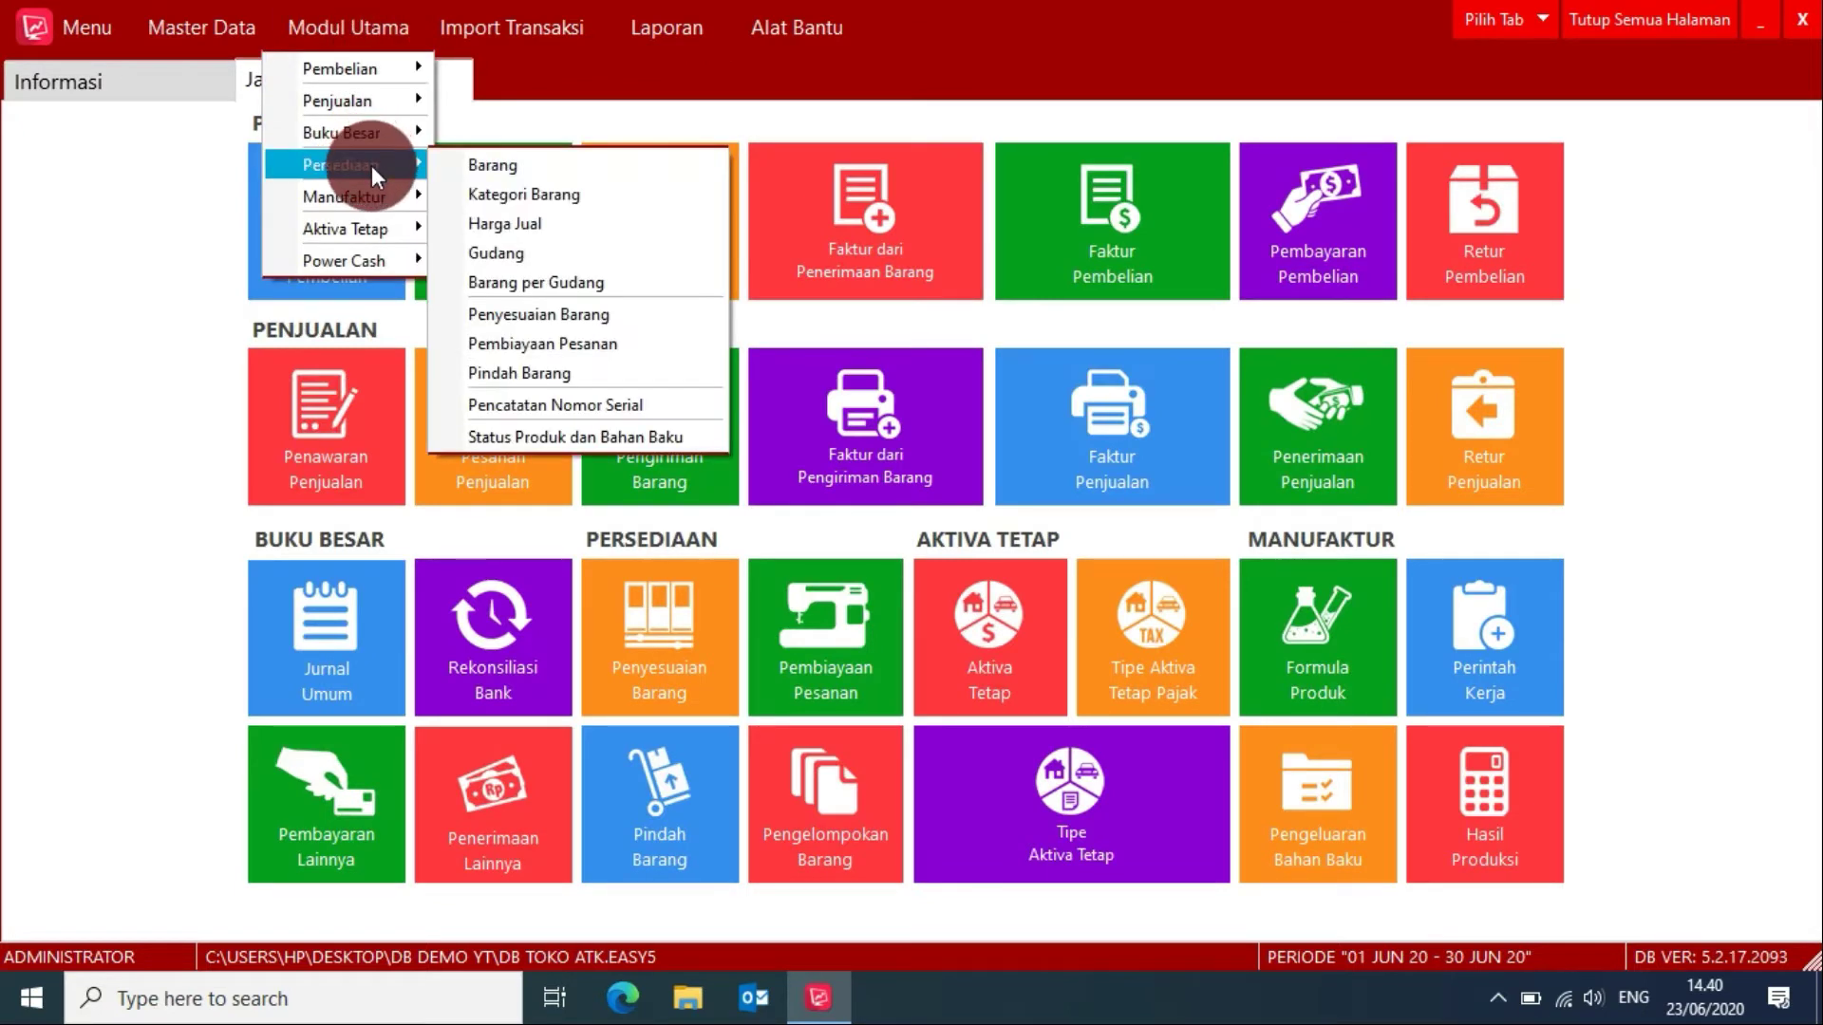
pyautogui.click(465, 171)
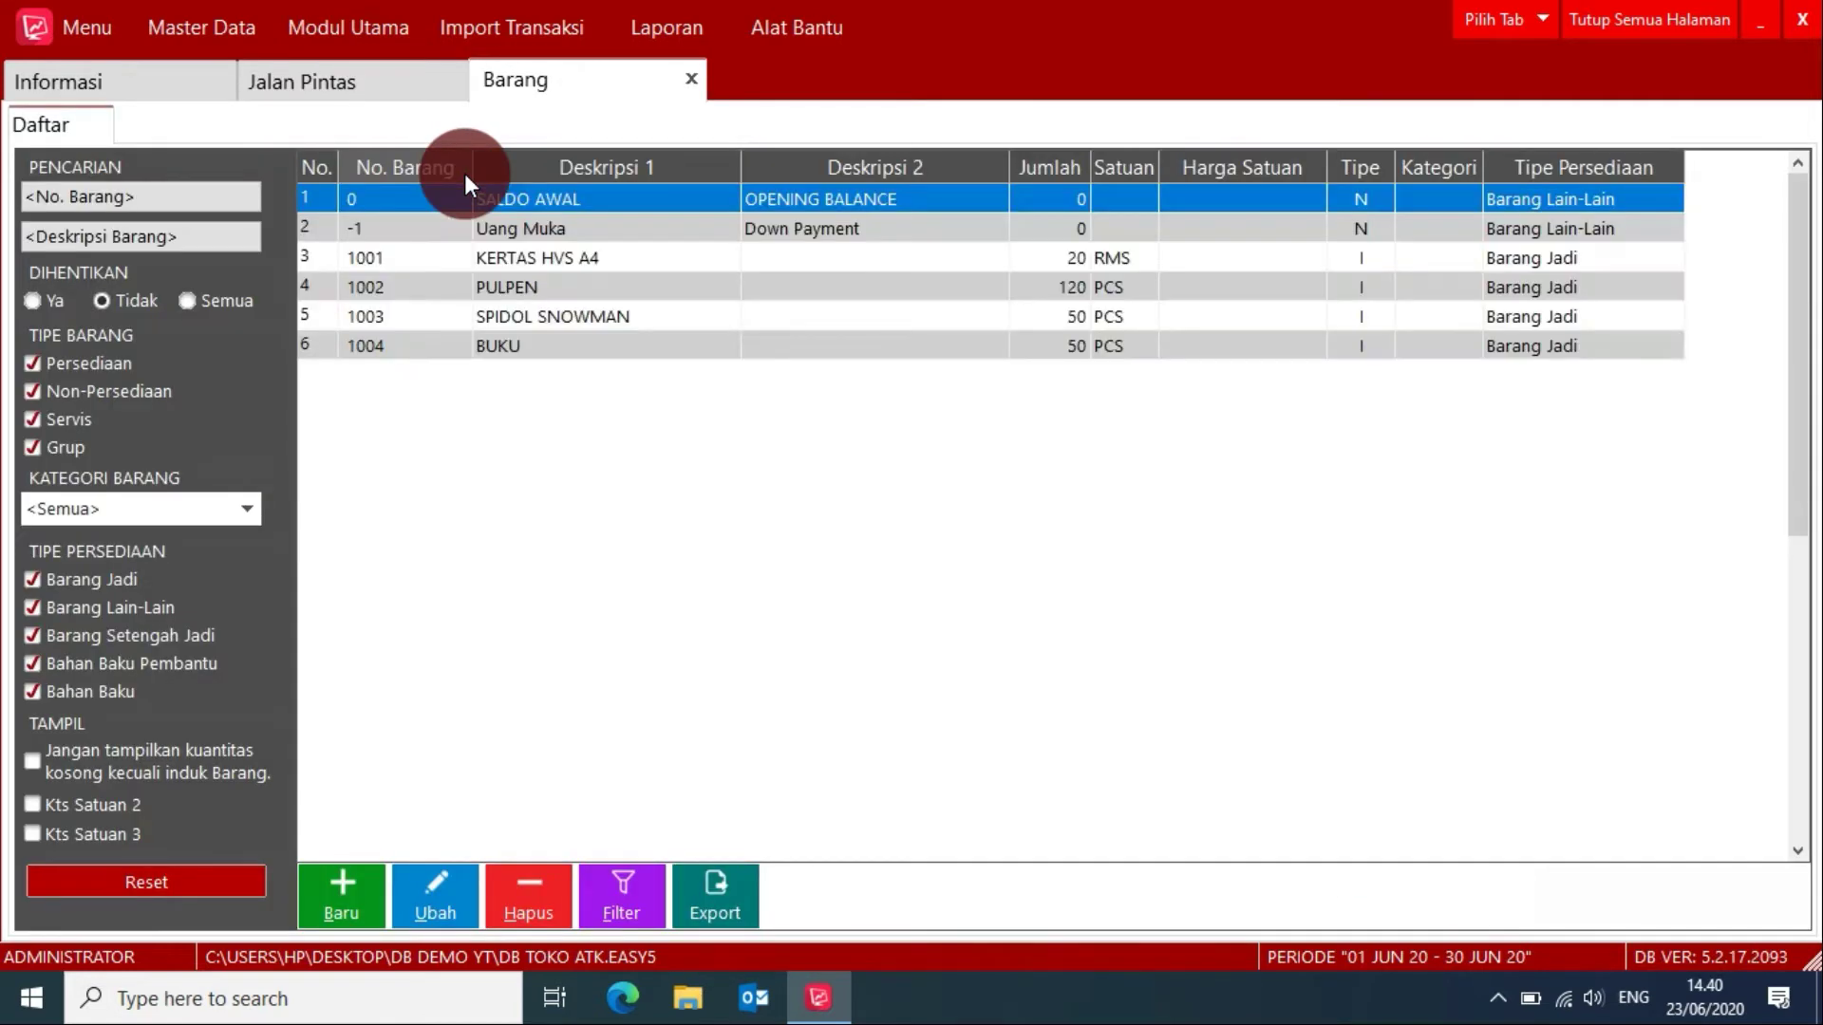
# Step: Open the Riwayat Persediaan of item KERTAS HVS A4 to examine its stock movements
pyautogui.click(499, 256)
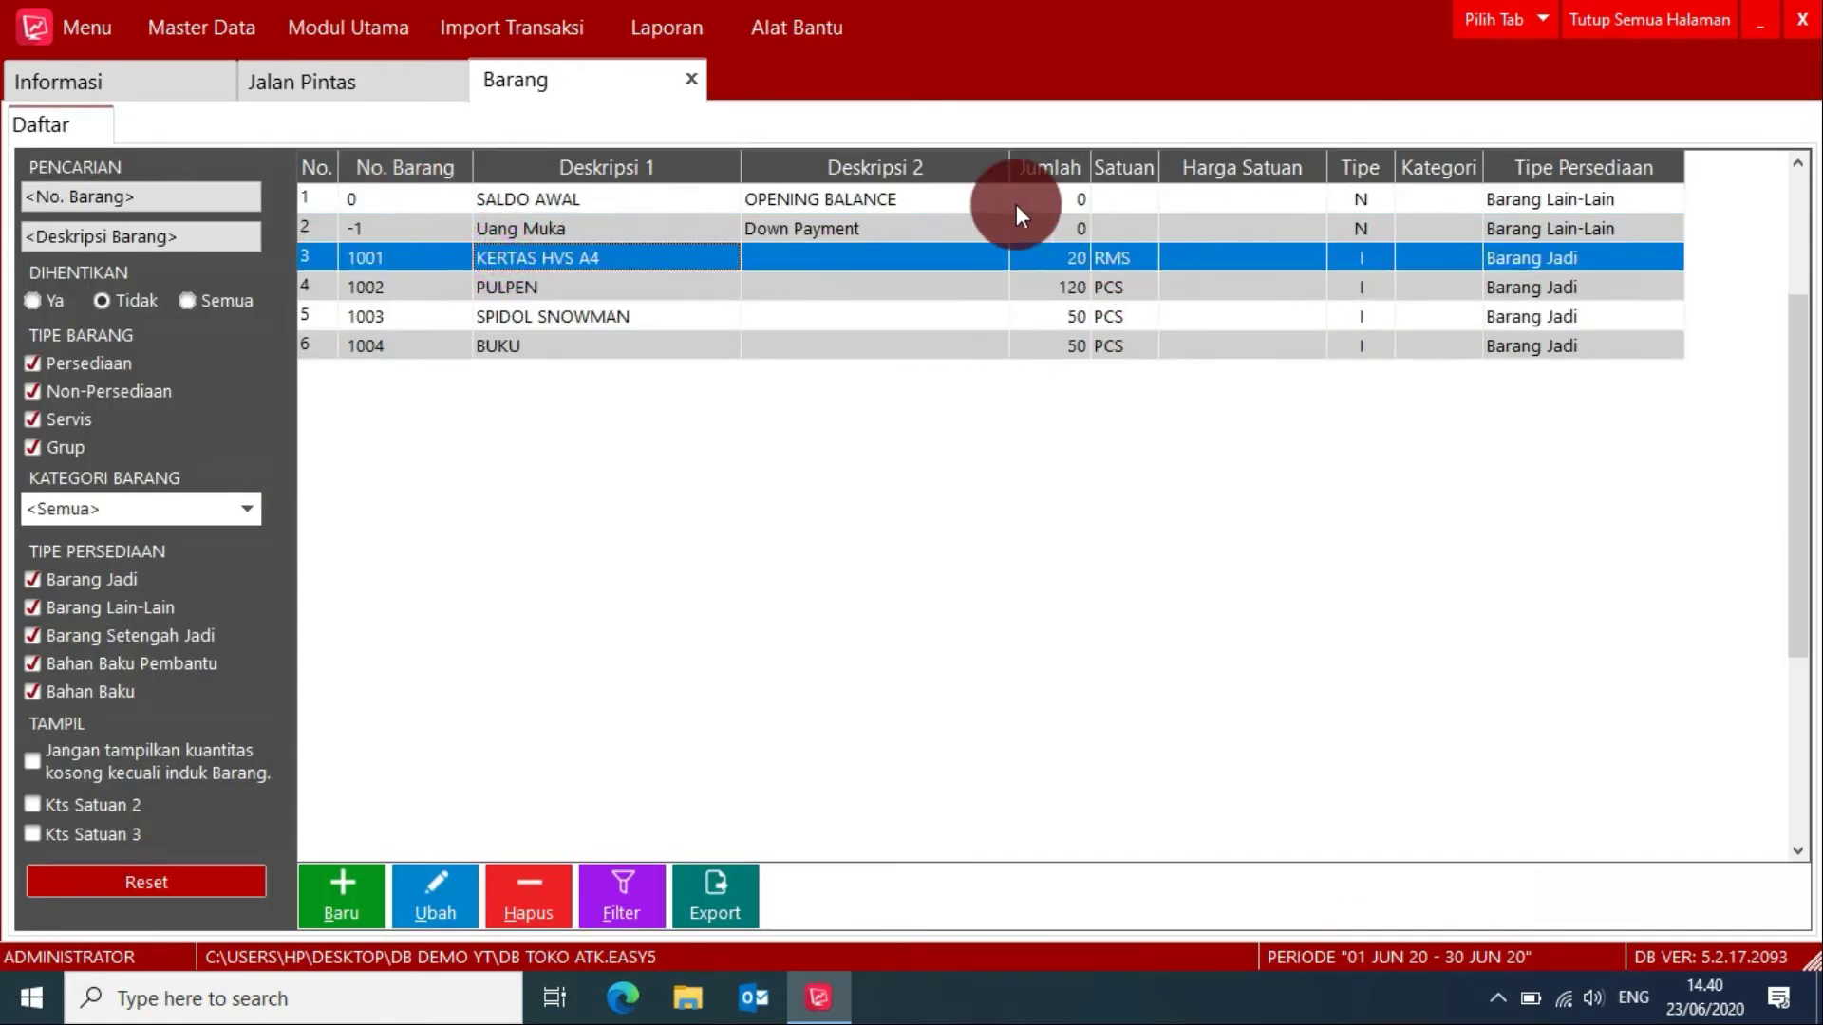
pyautogui.rightClick(953, 258)
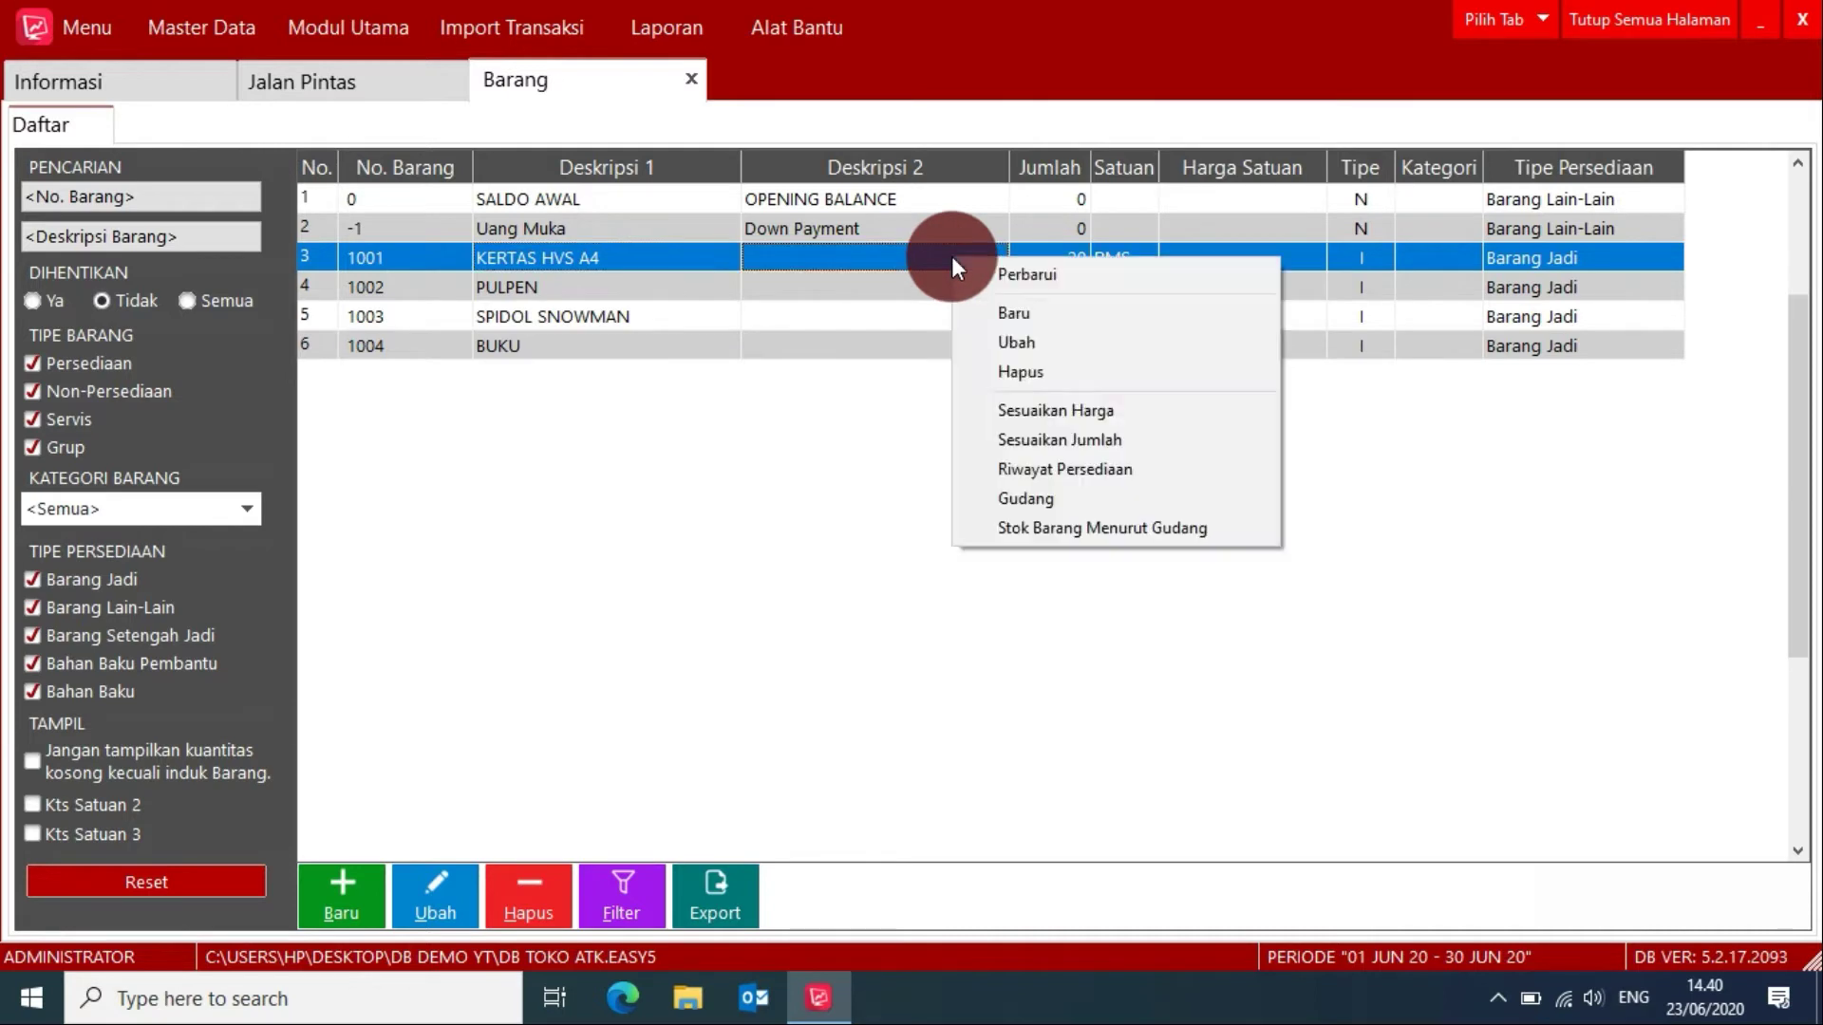
pyautogui.click(1045, 467)
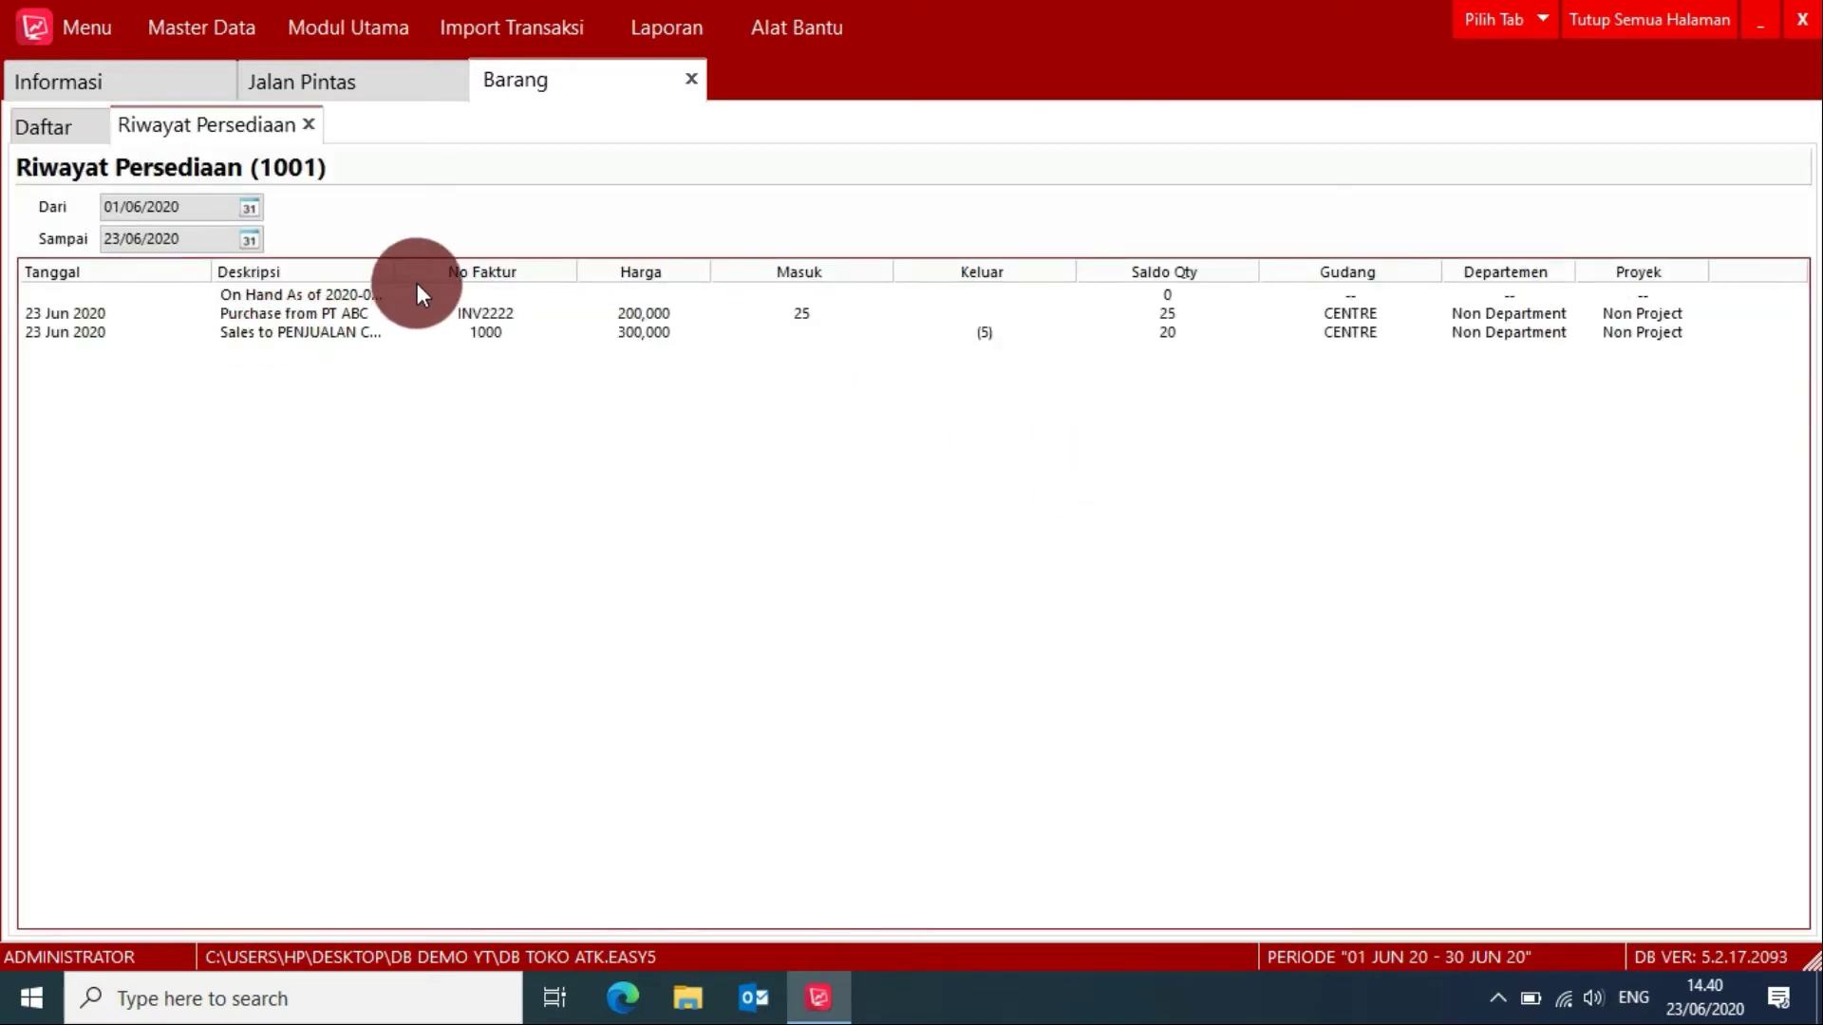
# Step: Widen the Deskripsi column of the Riwayat Persediaan to read its entries, and close all open pages
pyautogui.moveTo(394, 270); pyautogui.dragTo(503, 275)
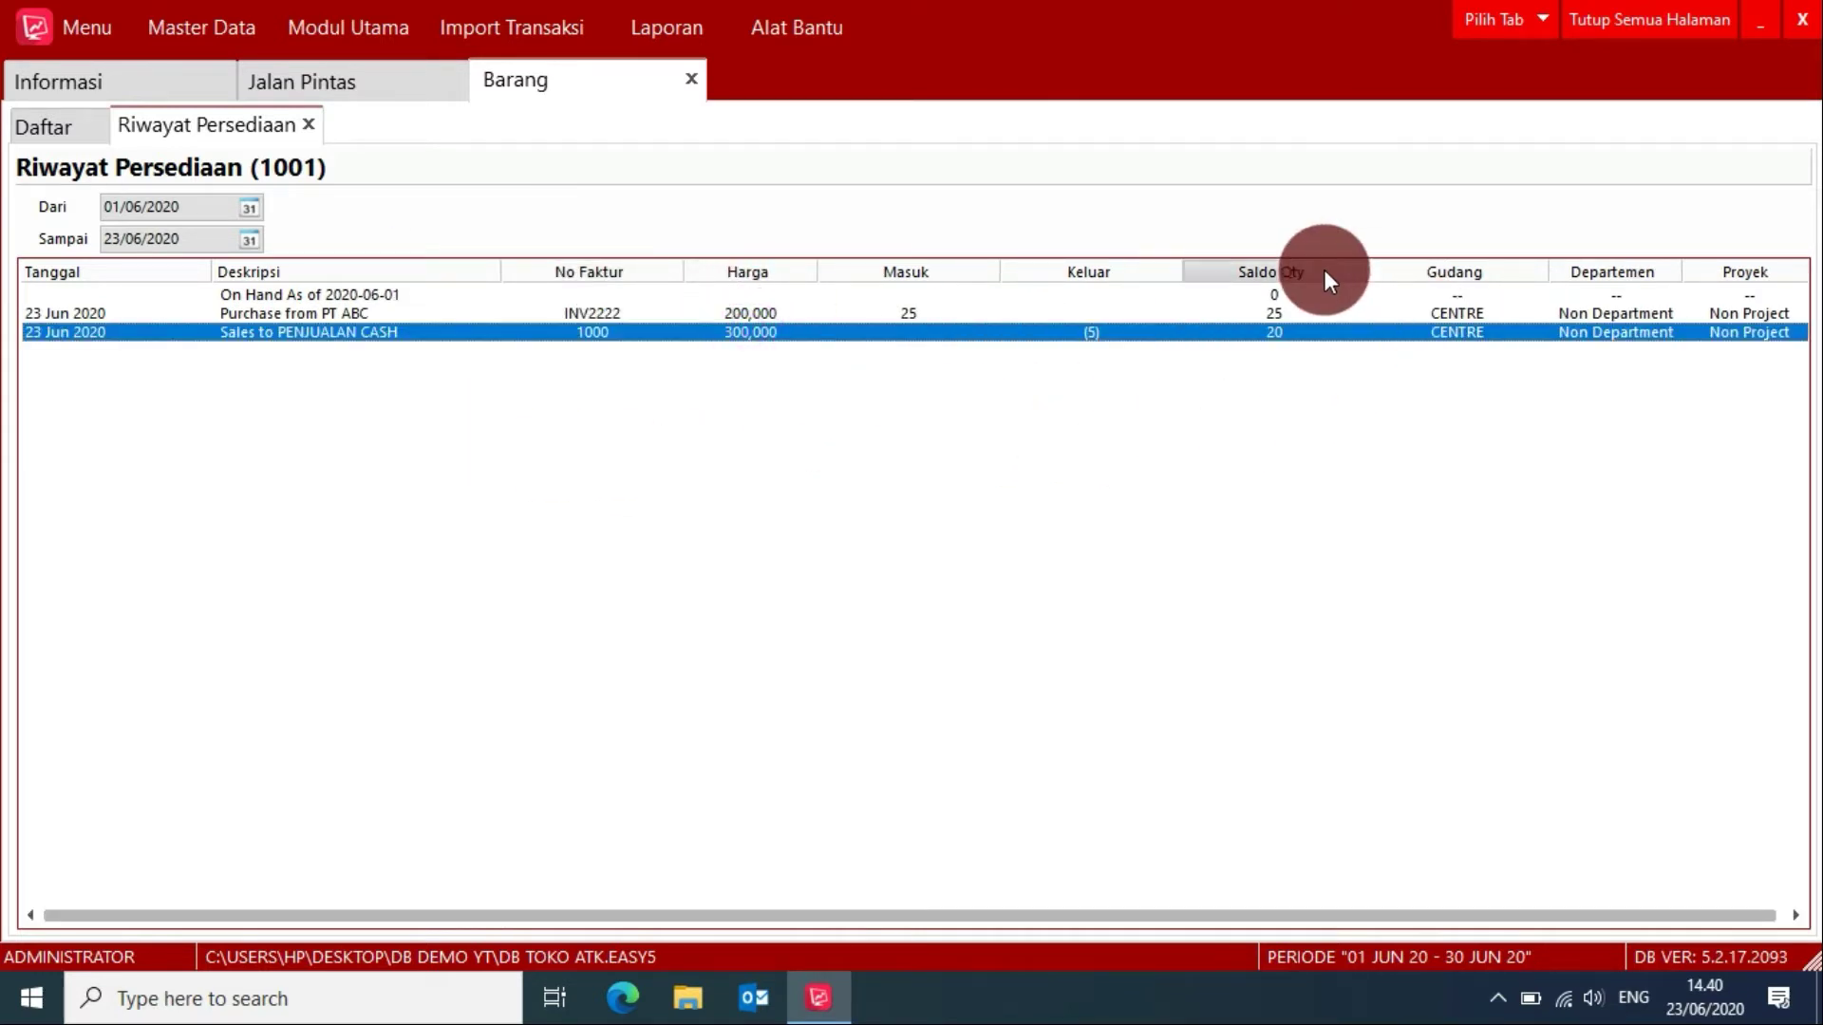
pyautogui.click(1625, 31)
pyautogui.click(448, 78)
pyautogui.click(1149, 631)
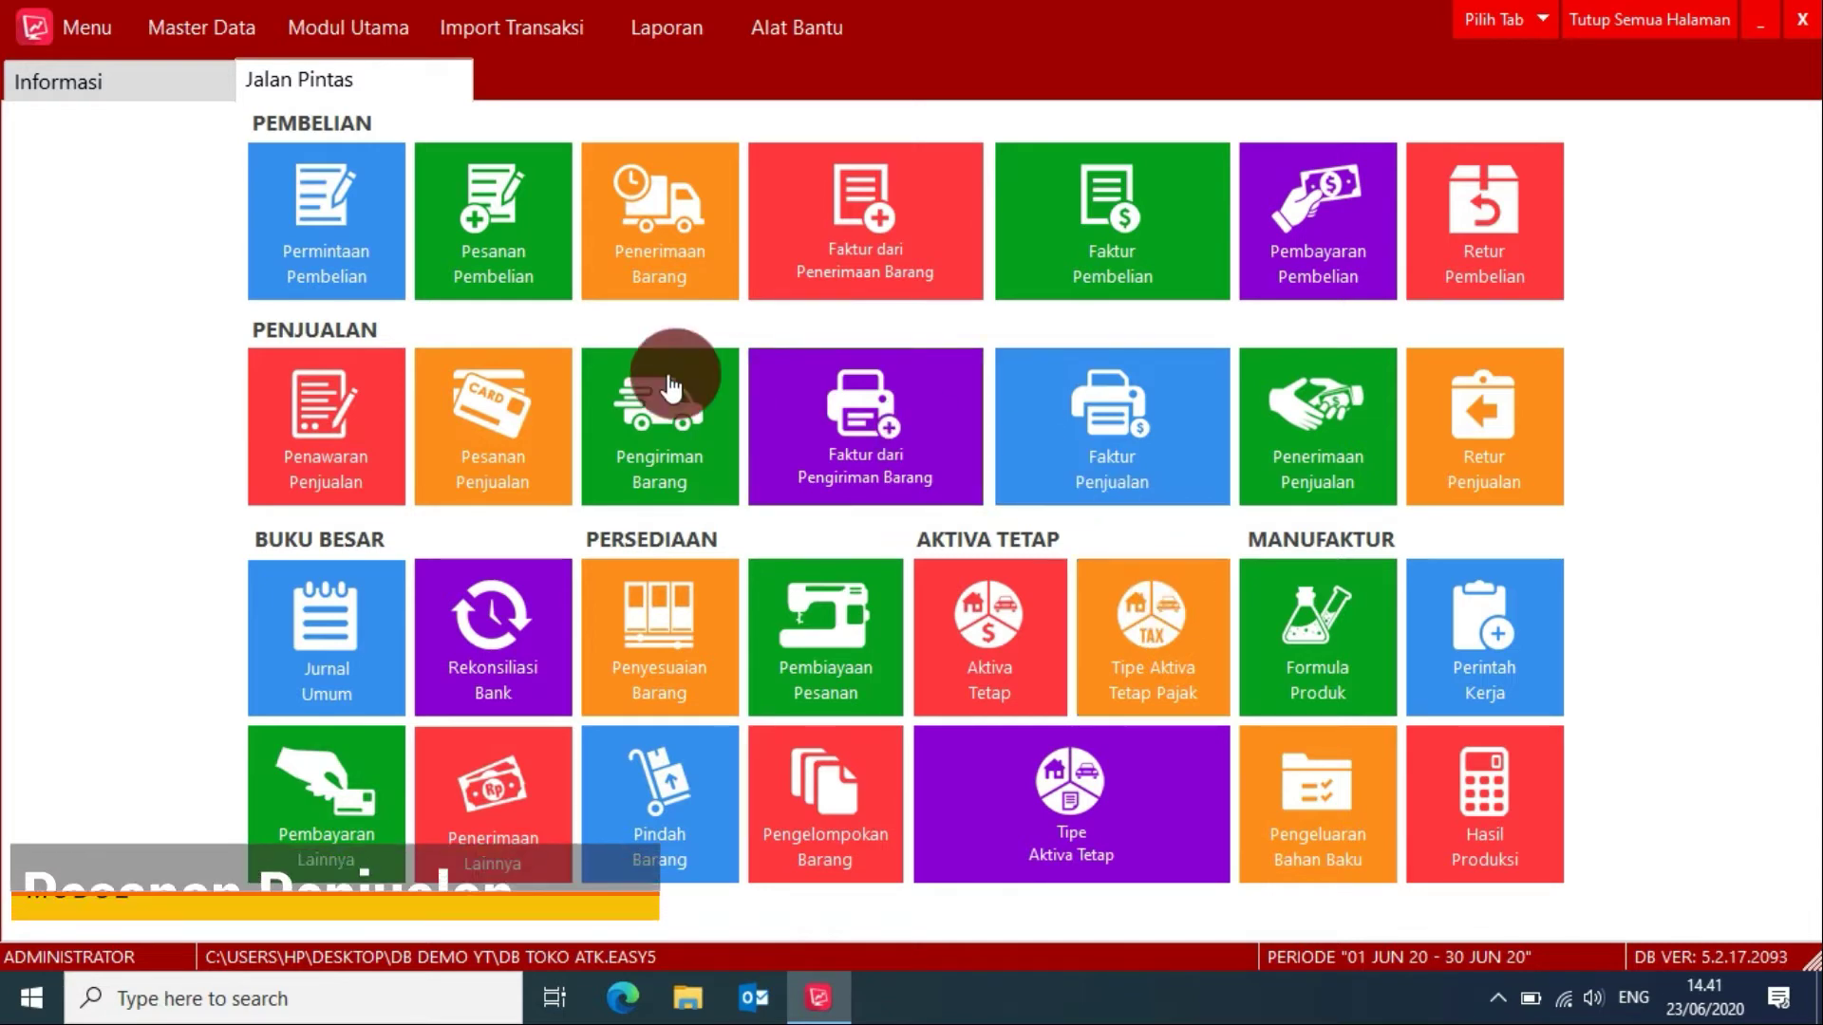
# Step: Start a new Pesanan Penjualan for customer PT SETIA JAYA
pyautogui.click(495, 449)
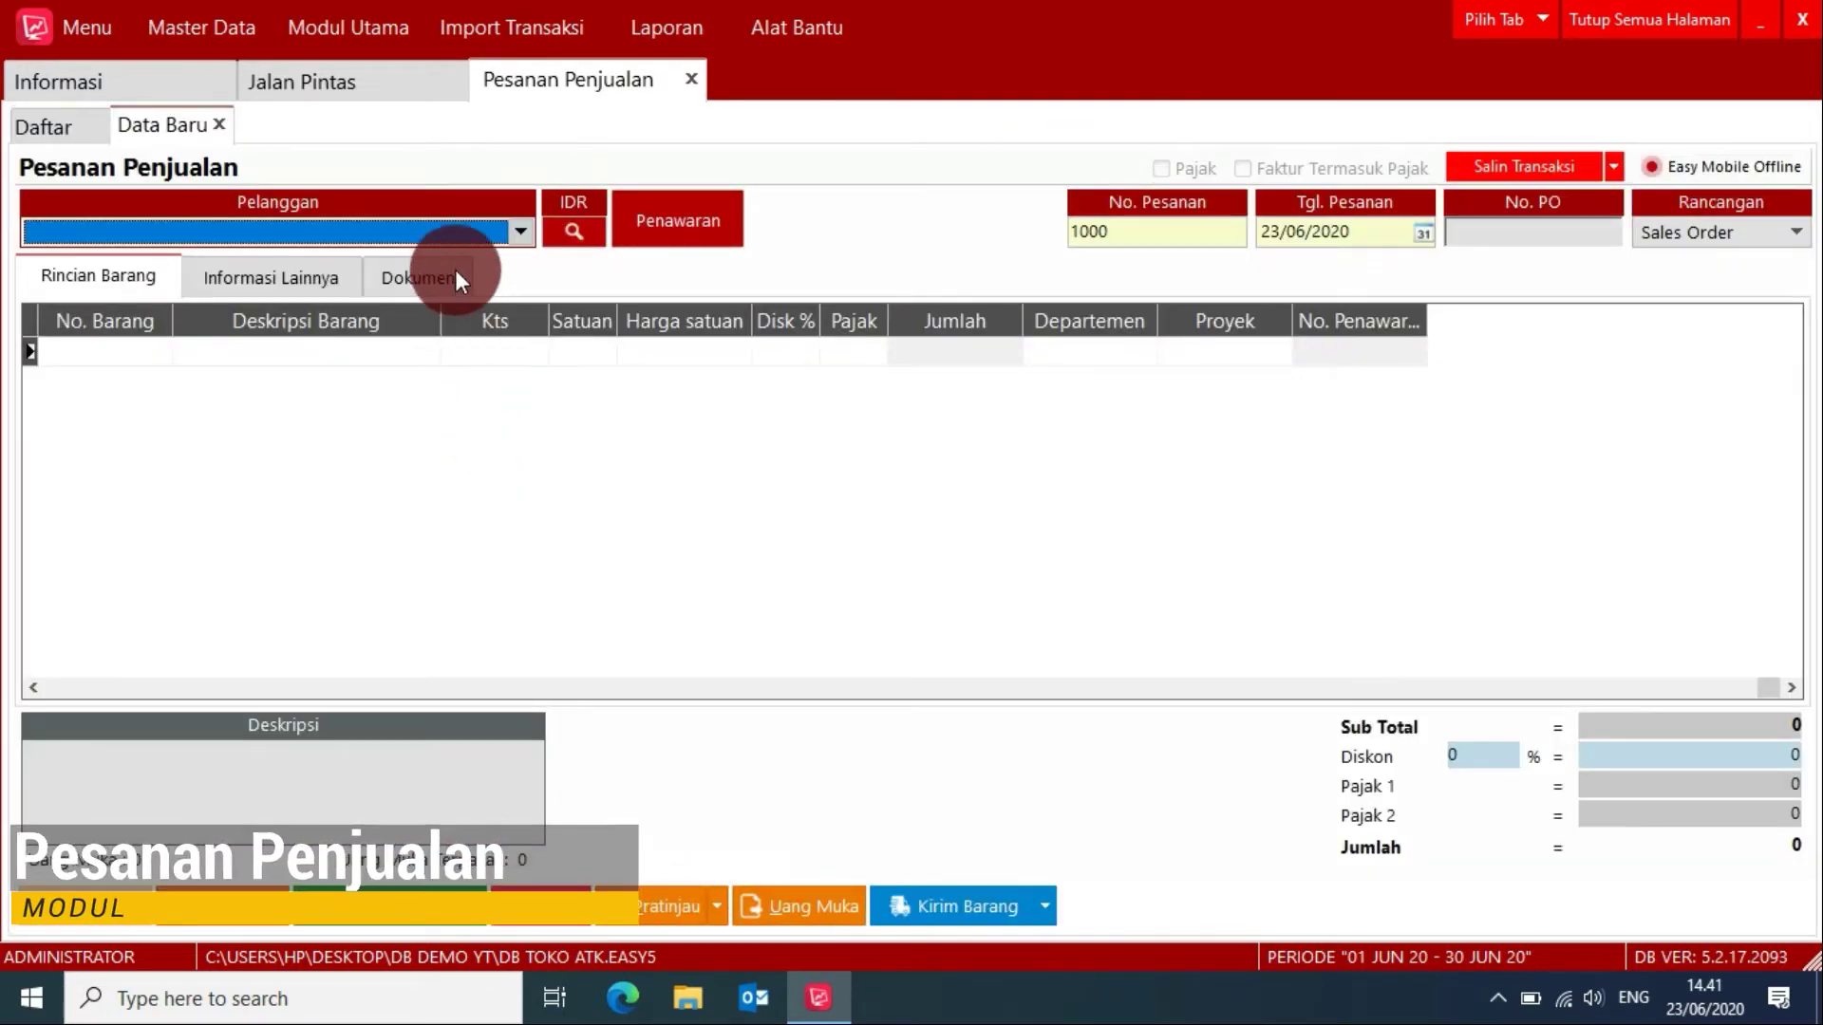
pyautogui.click(450, 238)
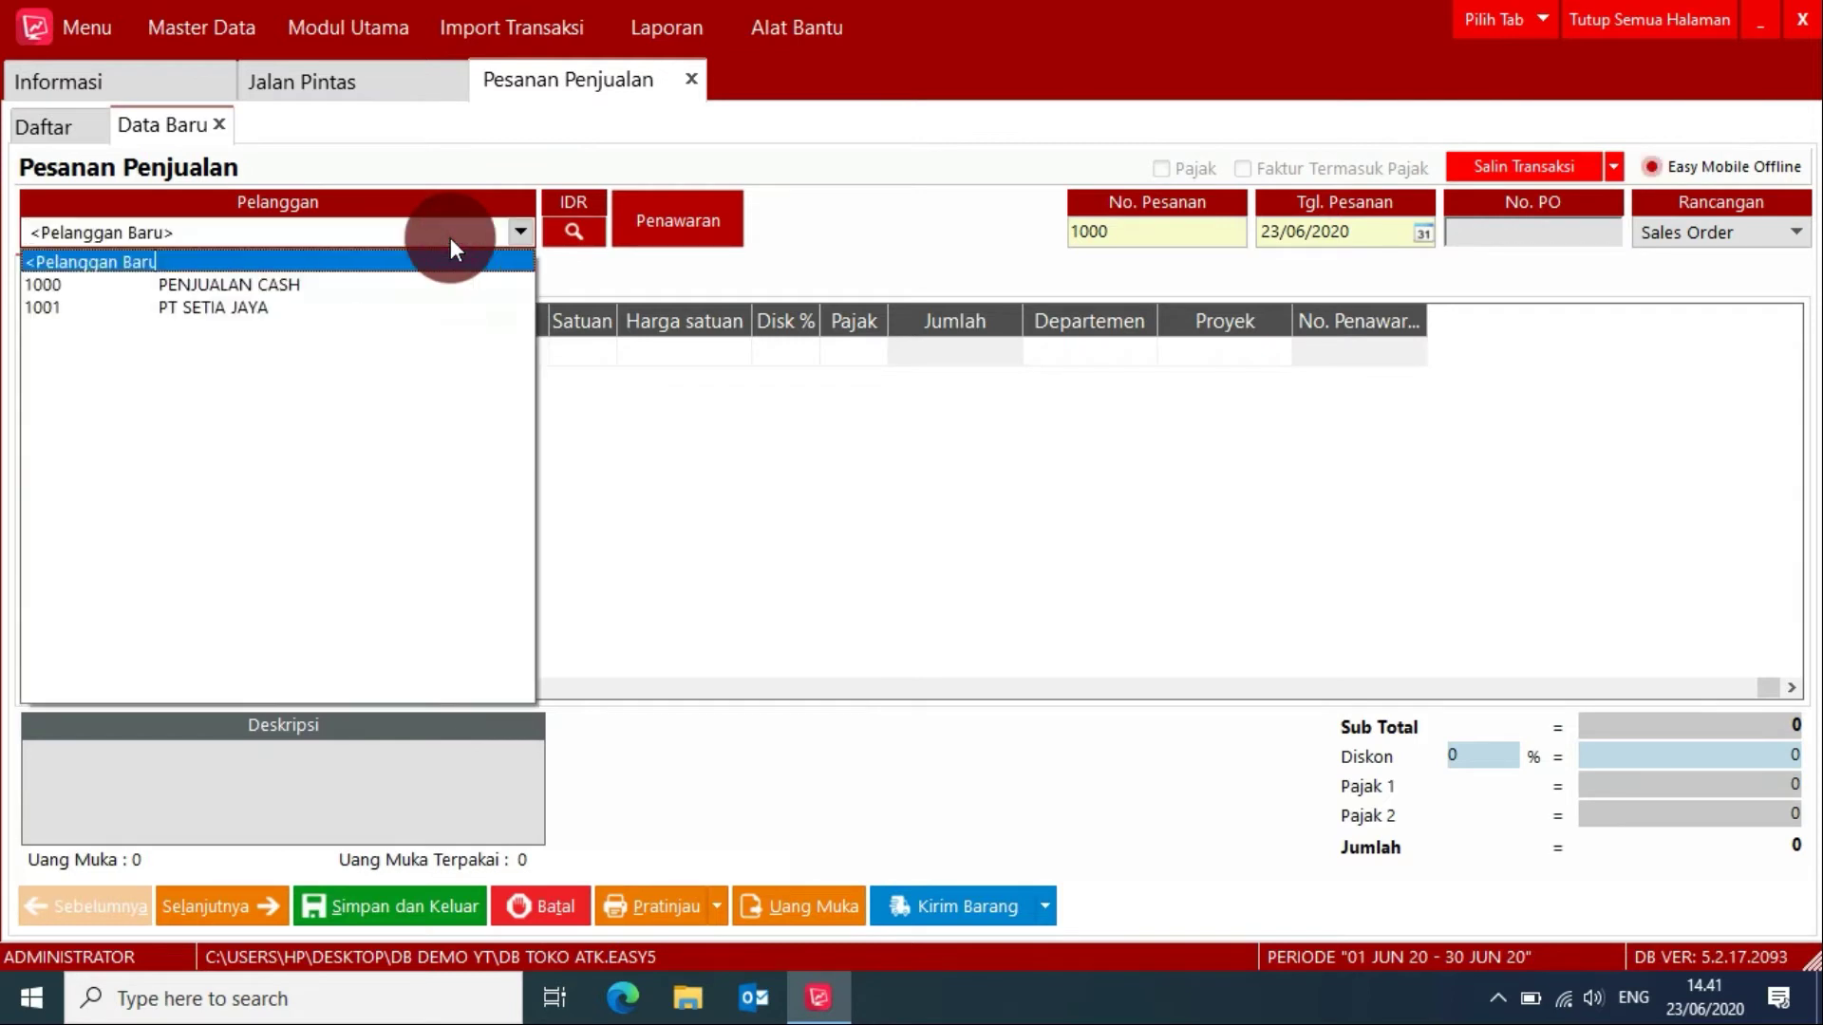
pyautogui.click(215, 308)
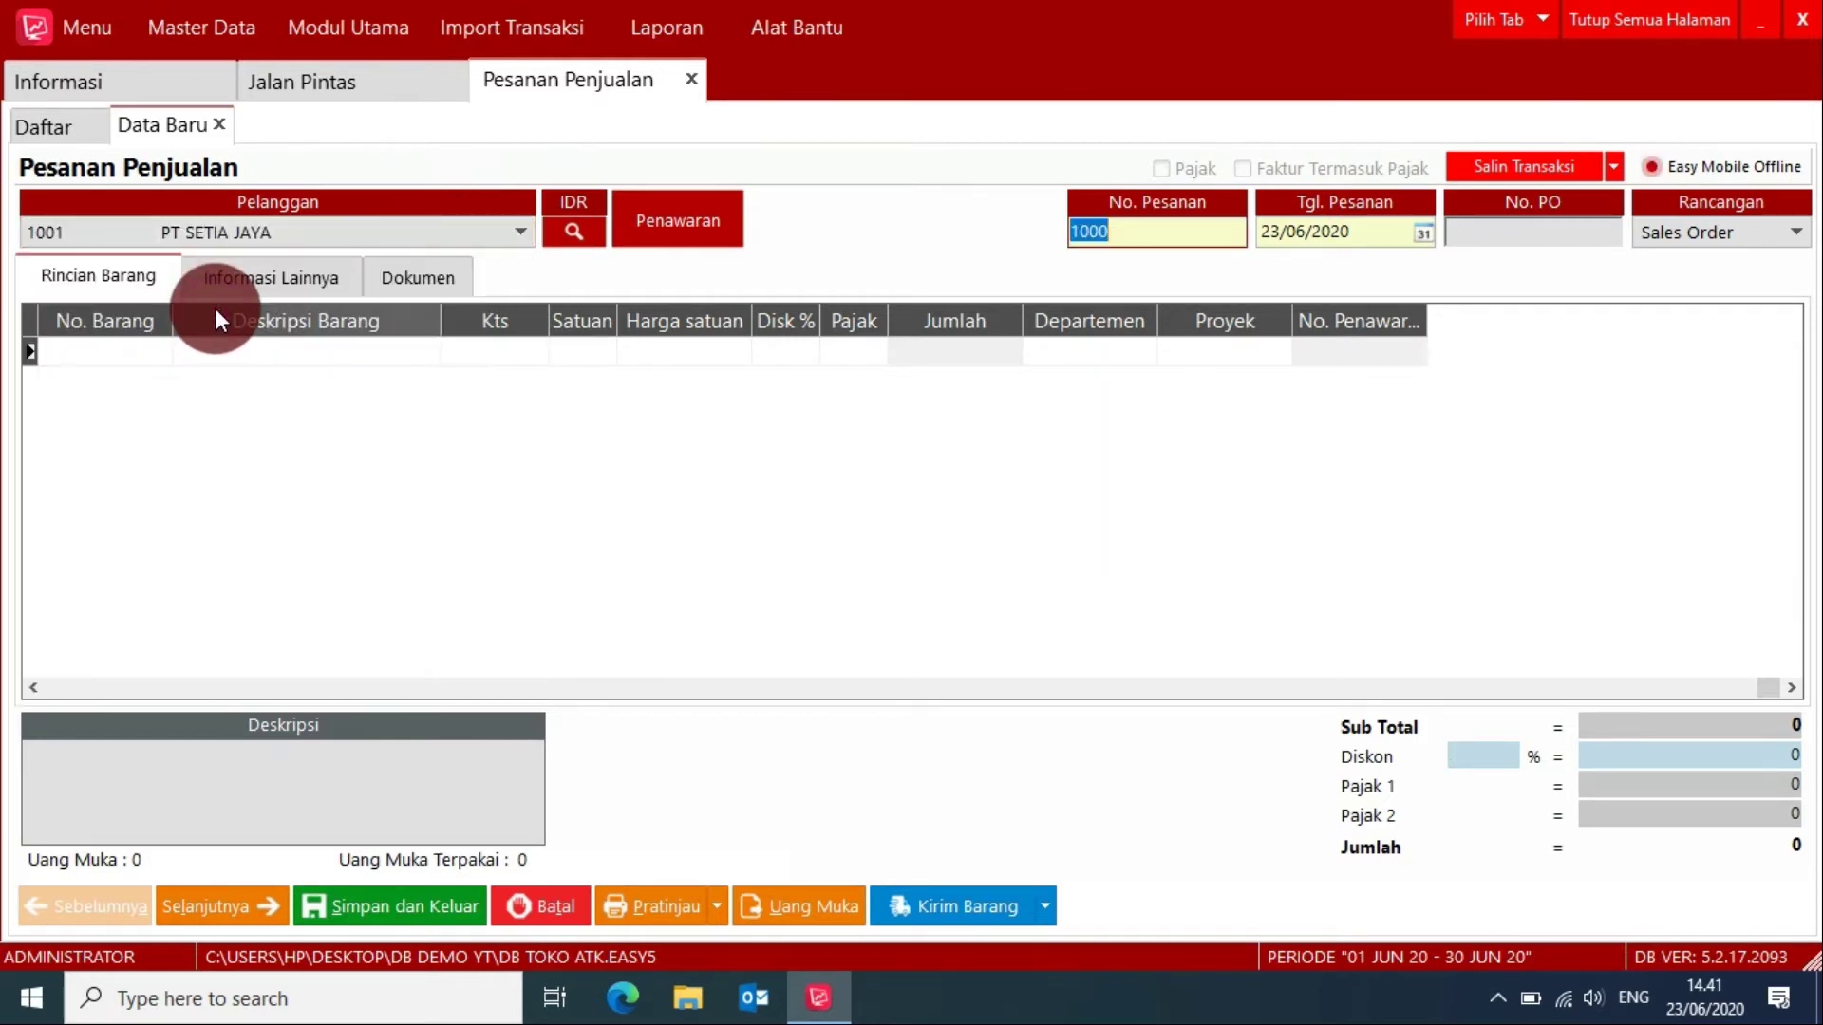
# Step: Set the sales order's No. Pesanan to 10001 and its No. PO to PO00111
pyautogui.click(1115, 228)
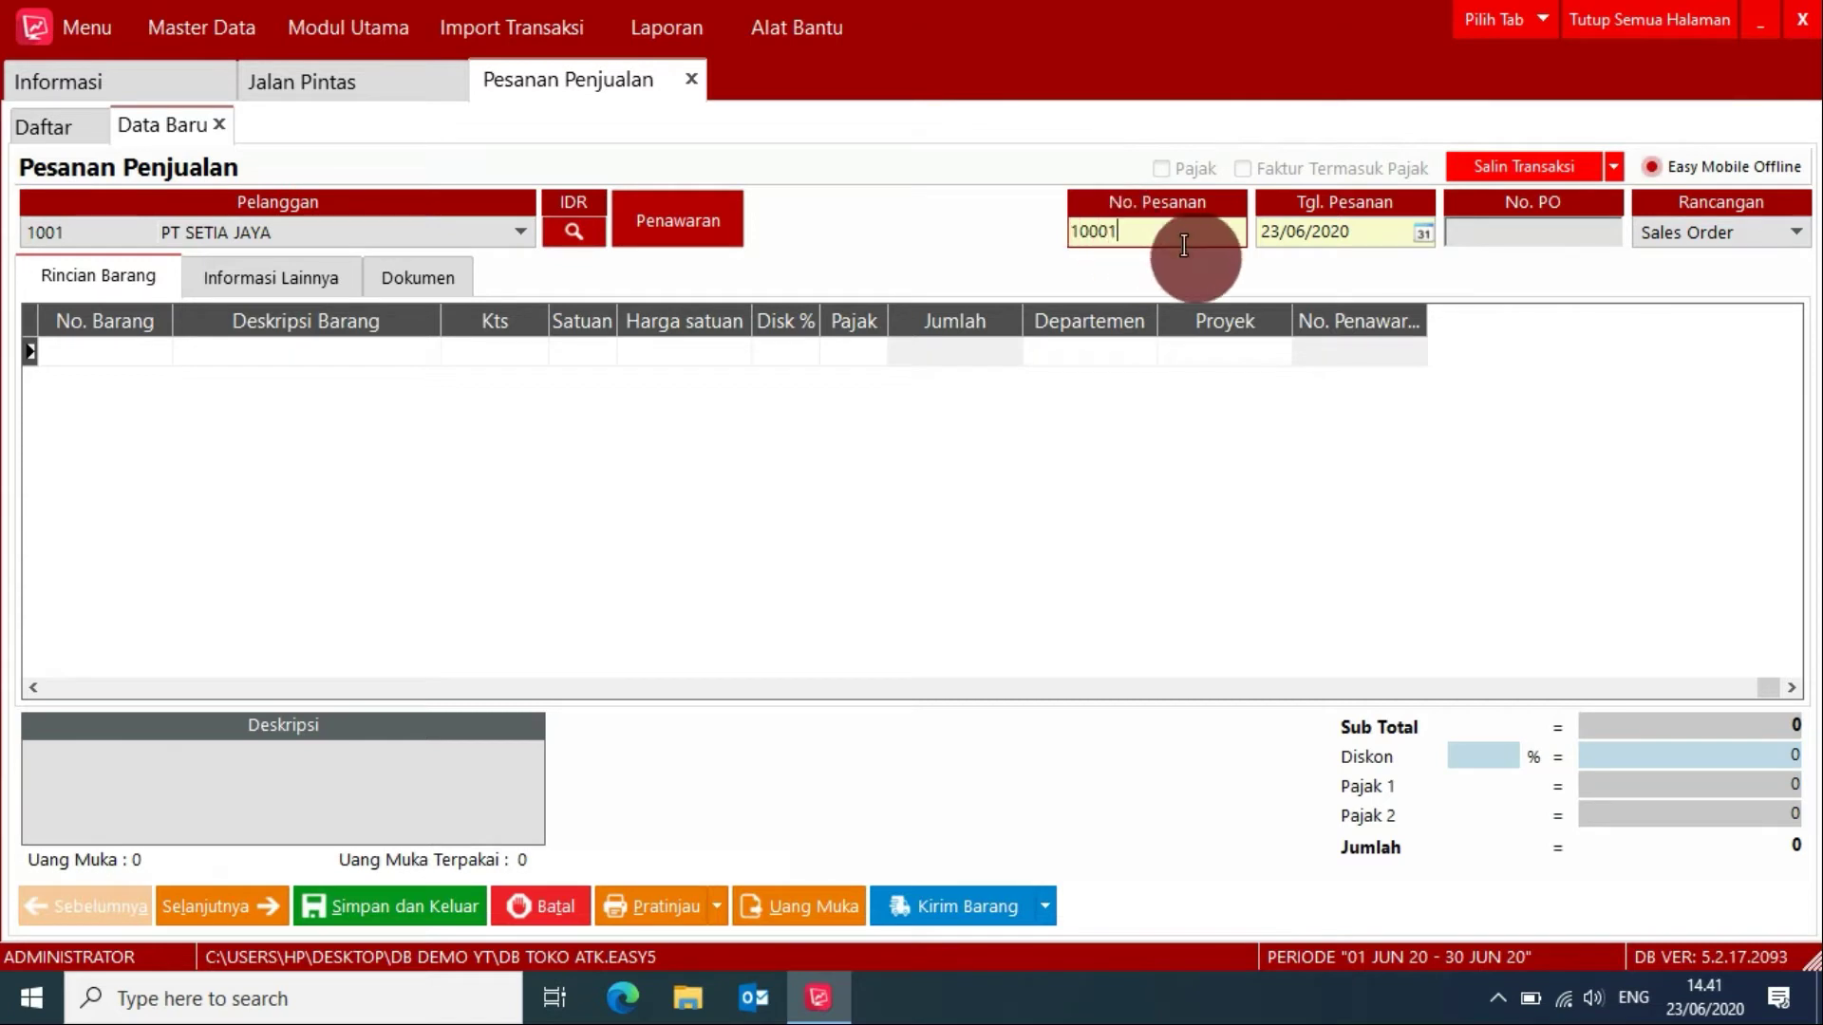
pyautogui.write('1')
pyautogui.click(1474, 236)
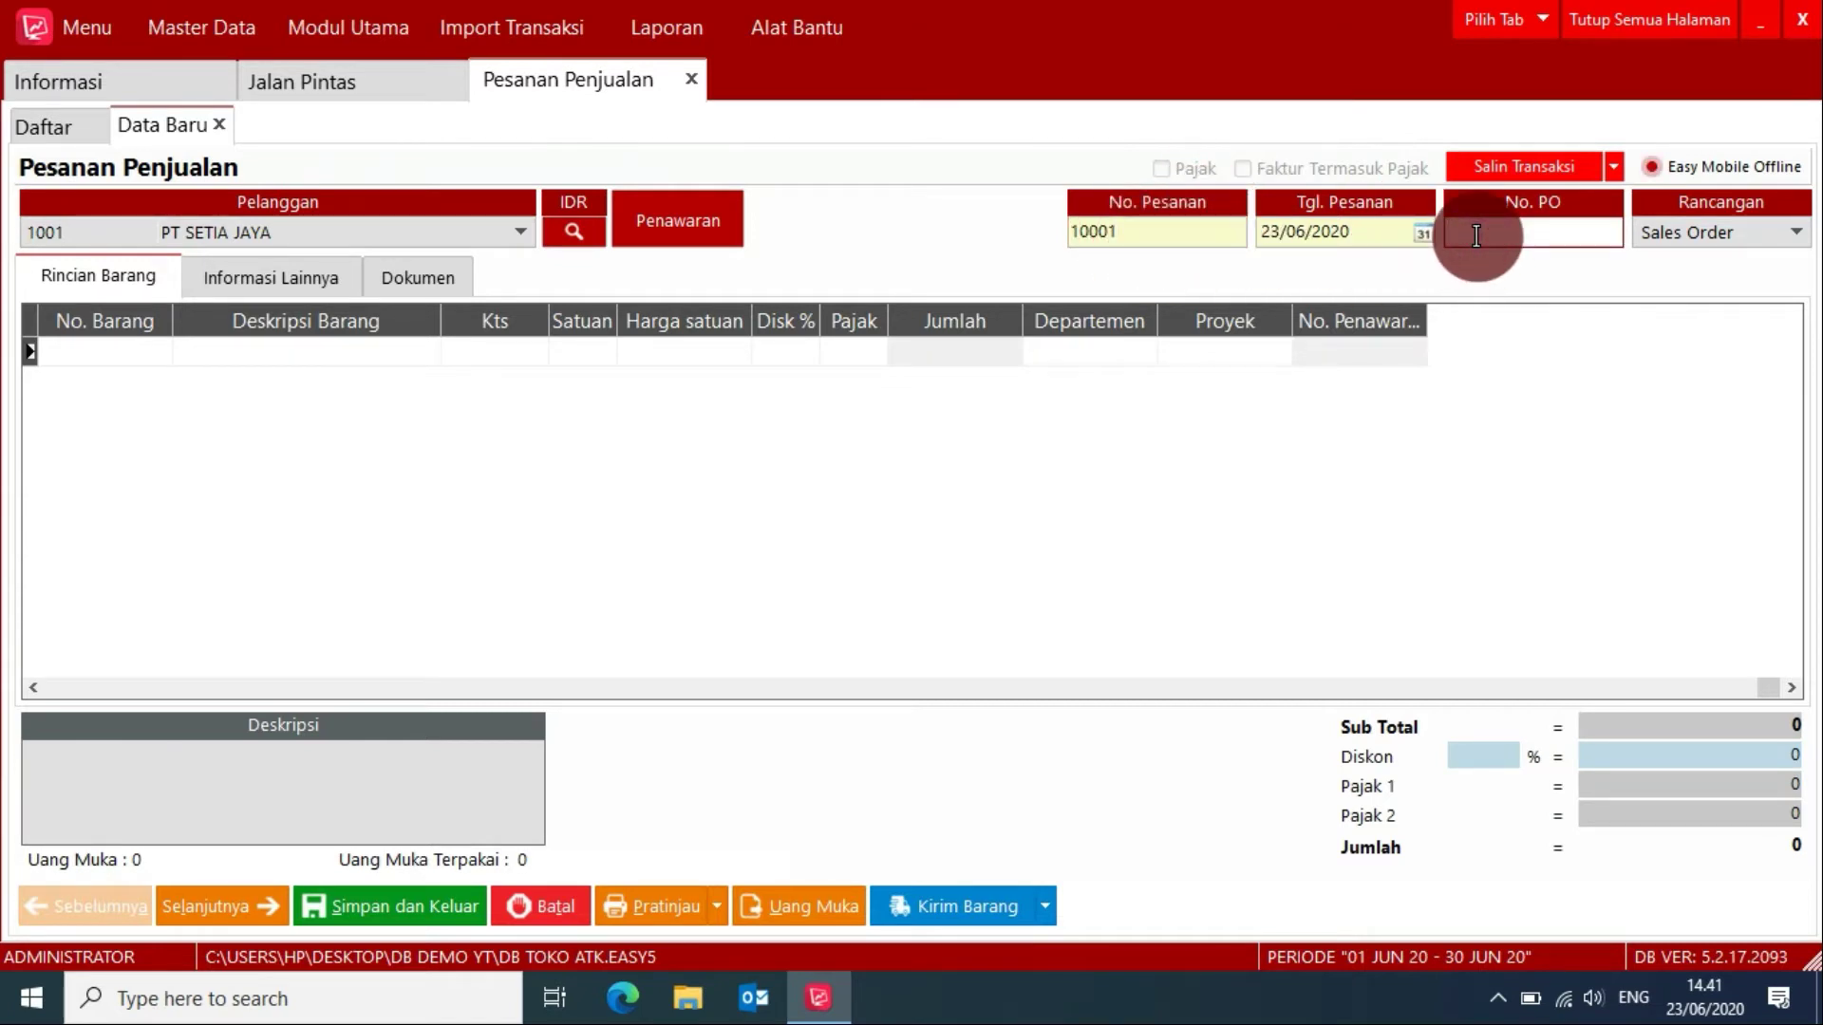
pyautogui.write('PO00111')
pyautogui.moveTo(1537, 233); pyautogui.dragTo(1431, 213)
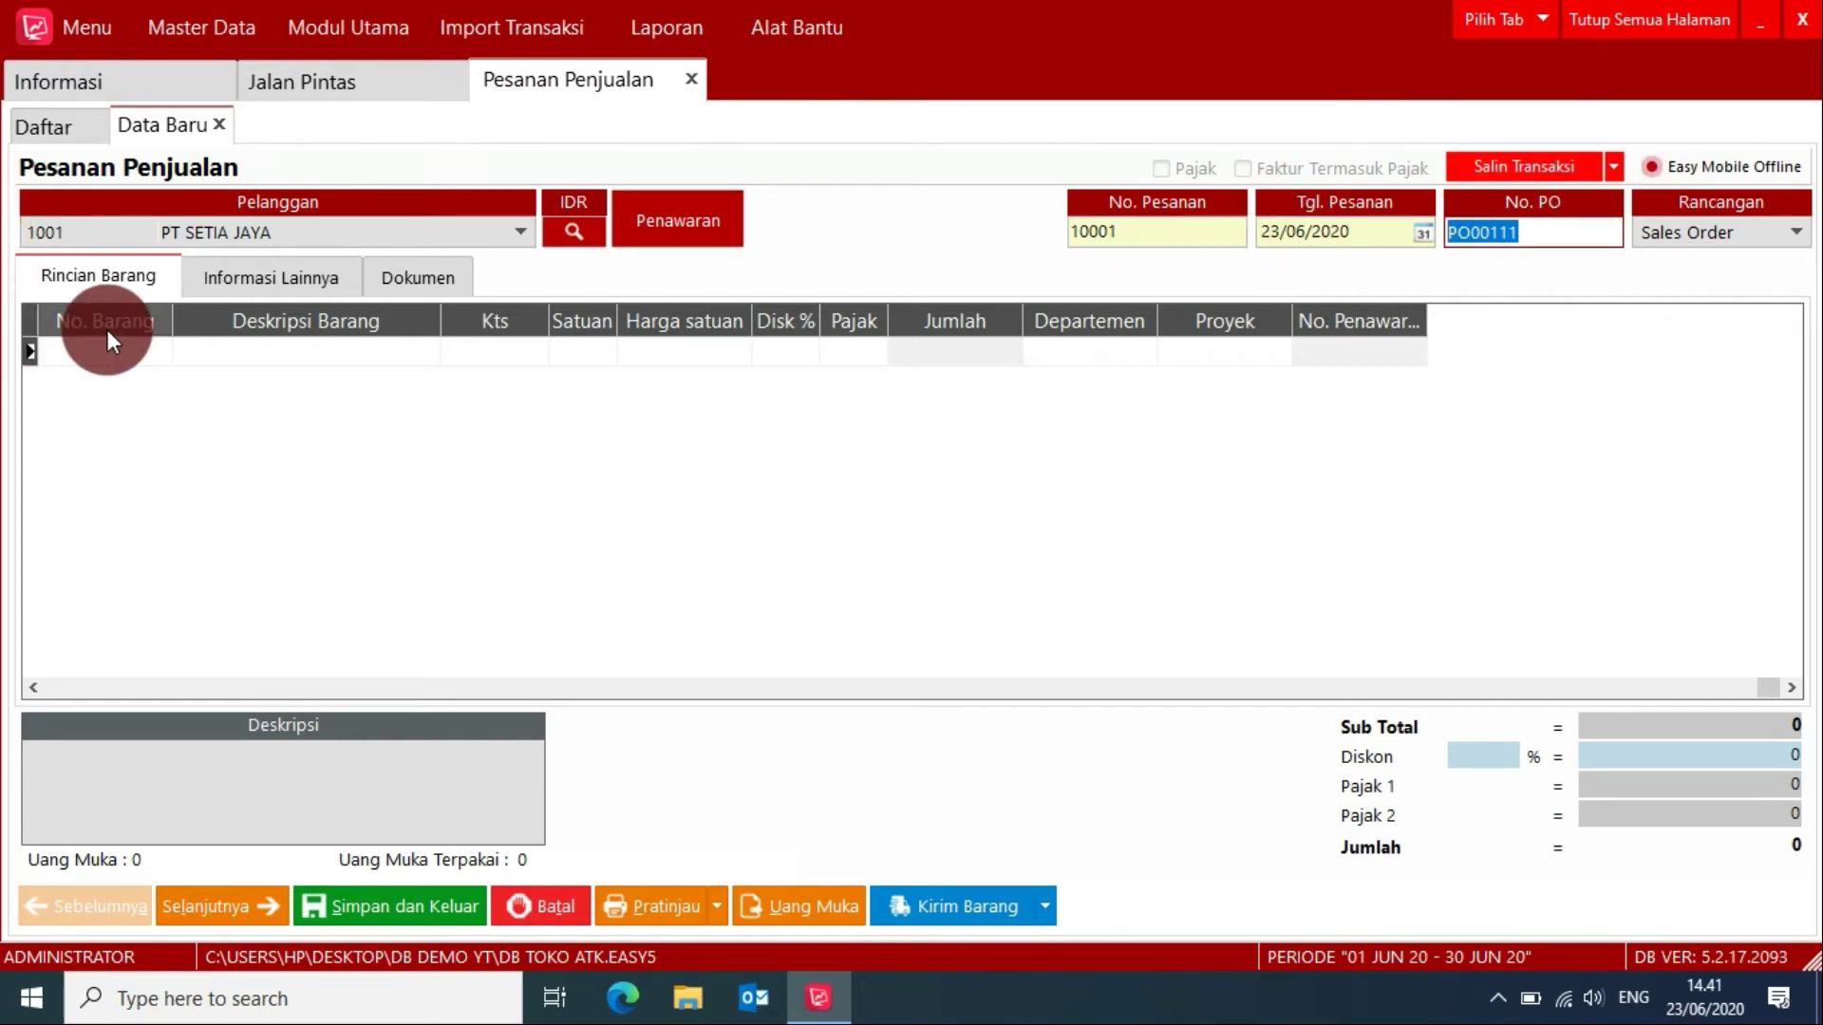
# Step: Add item KERTAS HVS A4 to the sales order with quantity 2, unit BOX and unit price 300,000
pyautogui.click(119, 353)
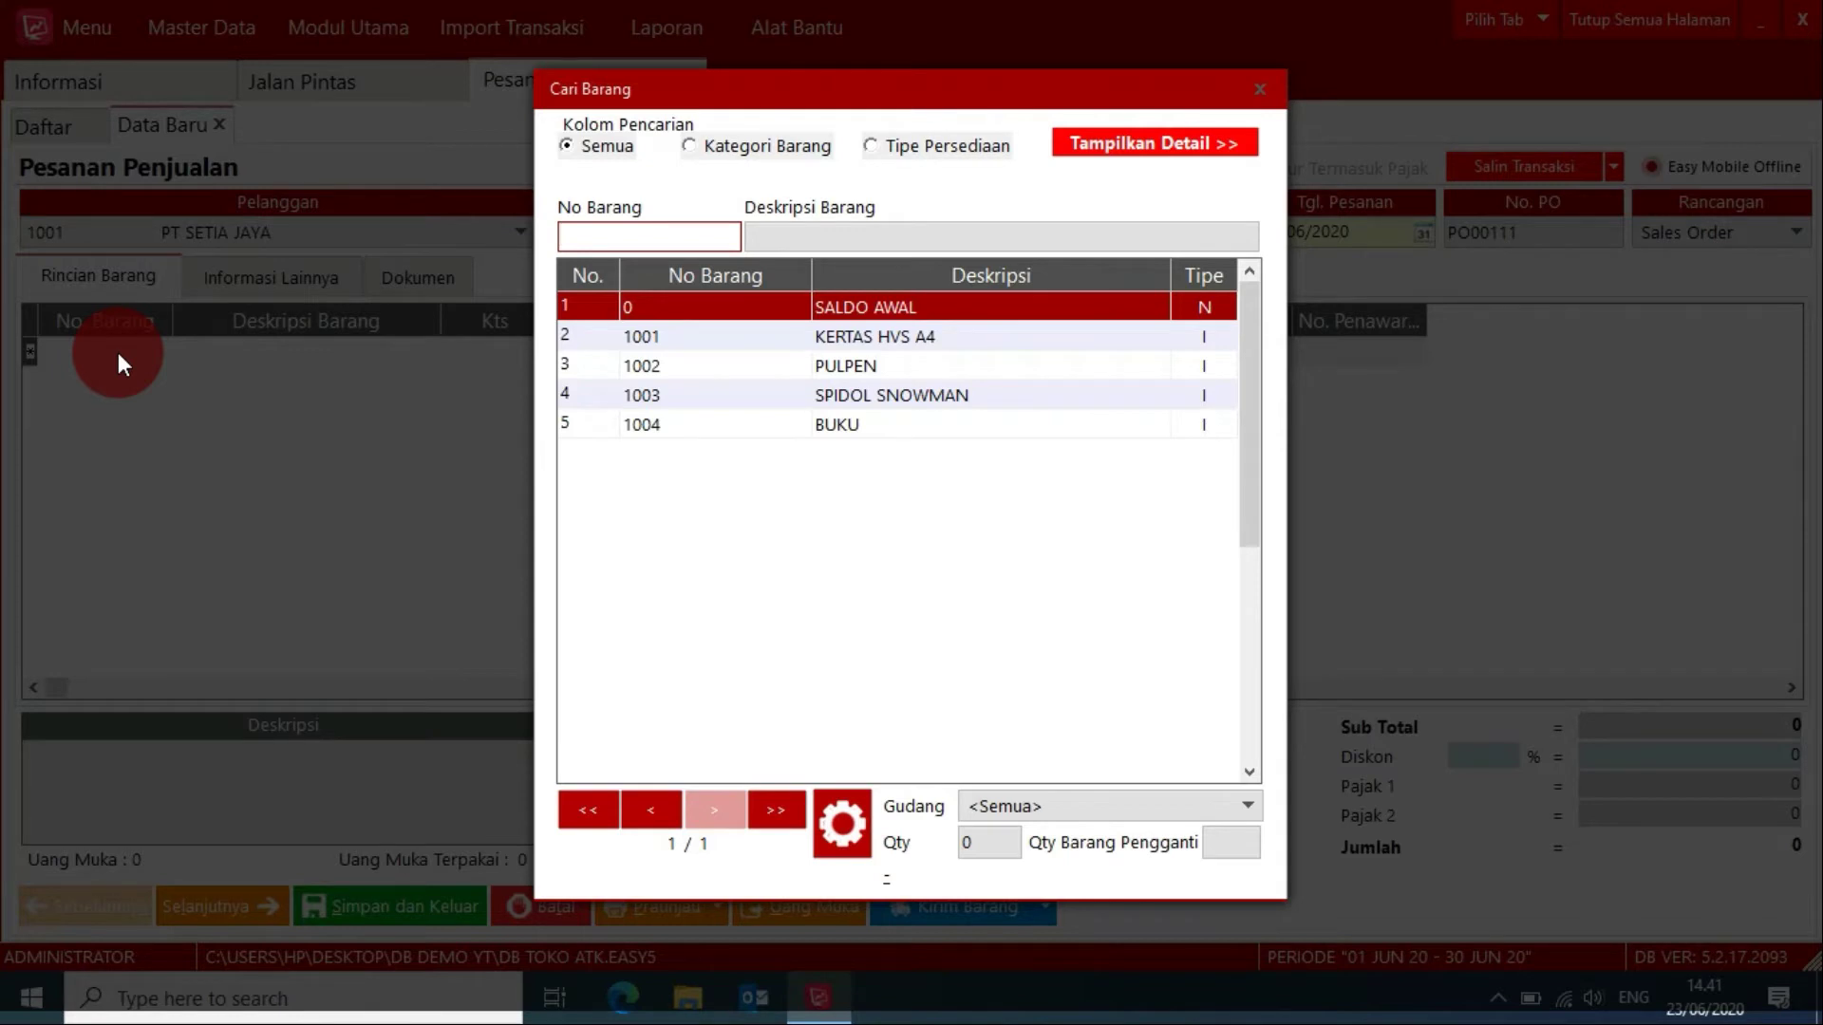
pyautogui.doubleClick(881, 336)
pyautogui.click(517, 356)
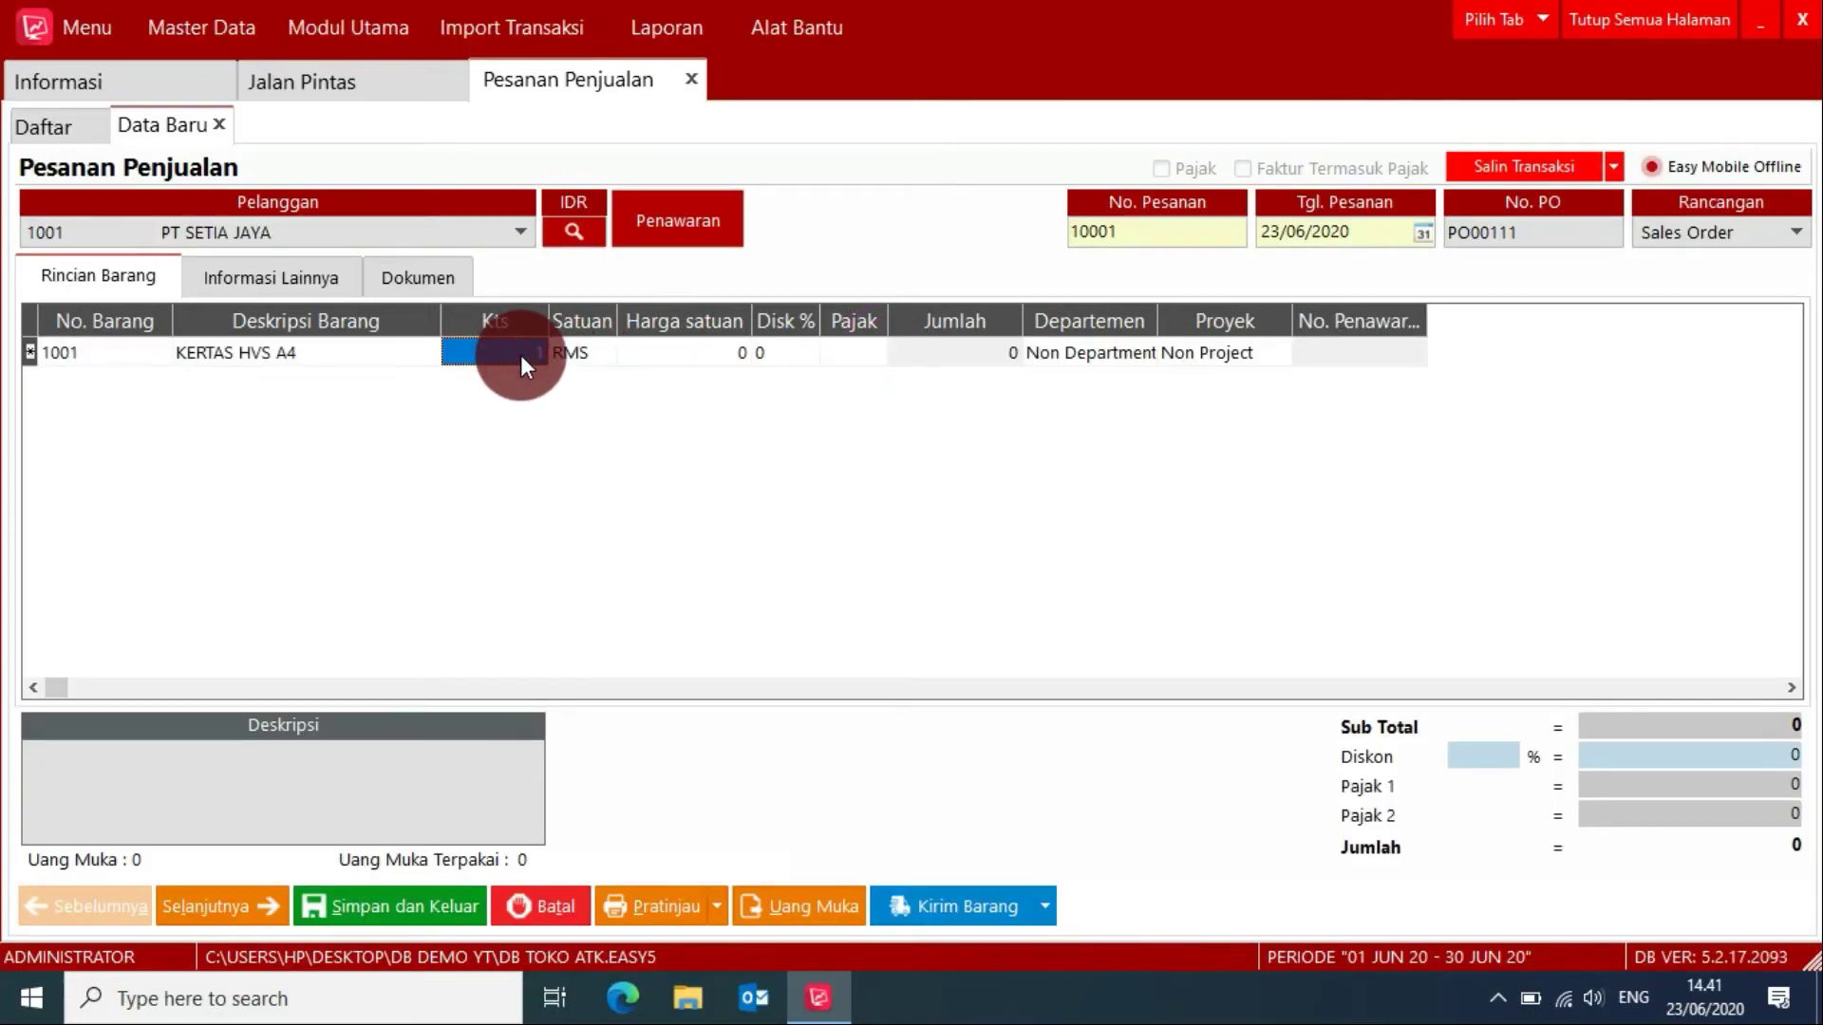
pyautogui.write('2')
pyautogui.click(607, 349)
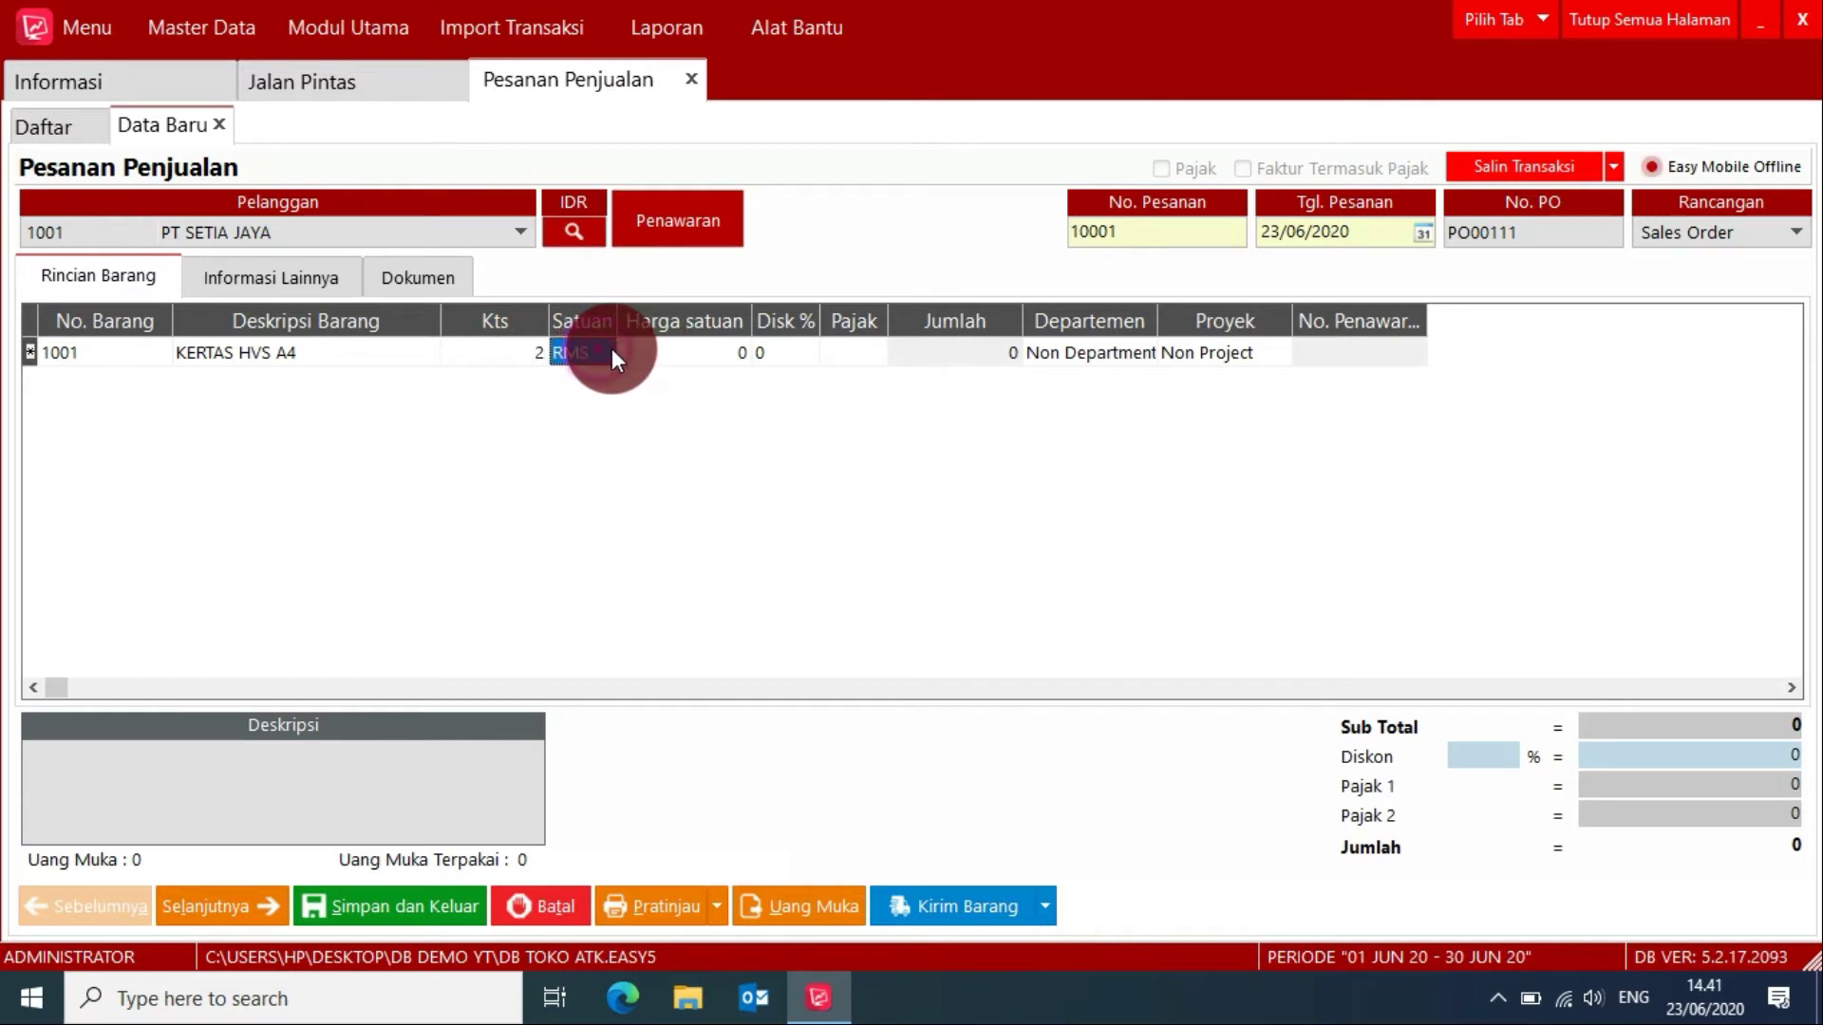
pyautogui.click(604, 349)
pyautogui.click(582, 406)
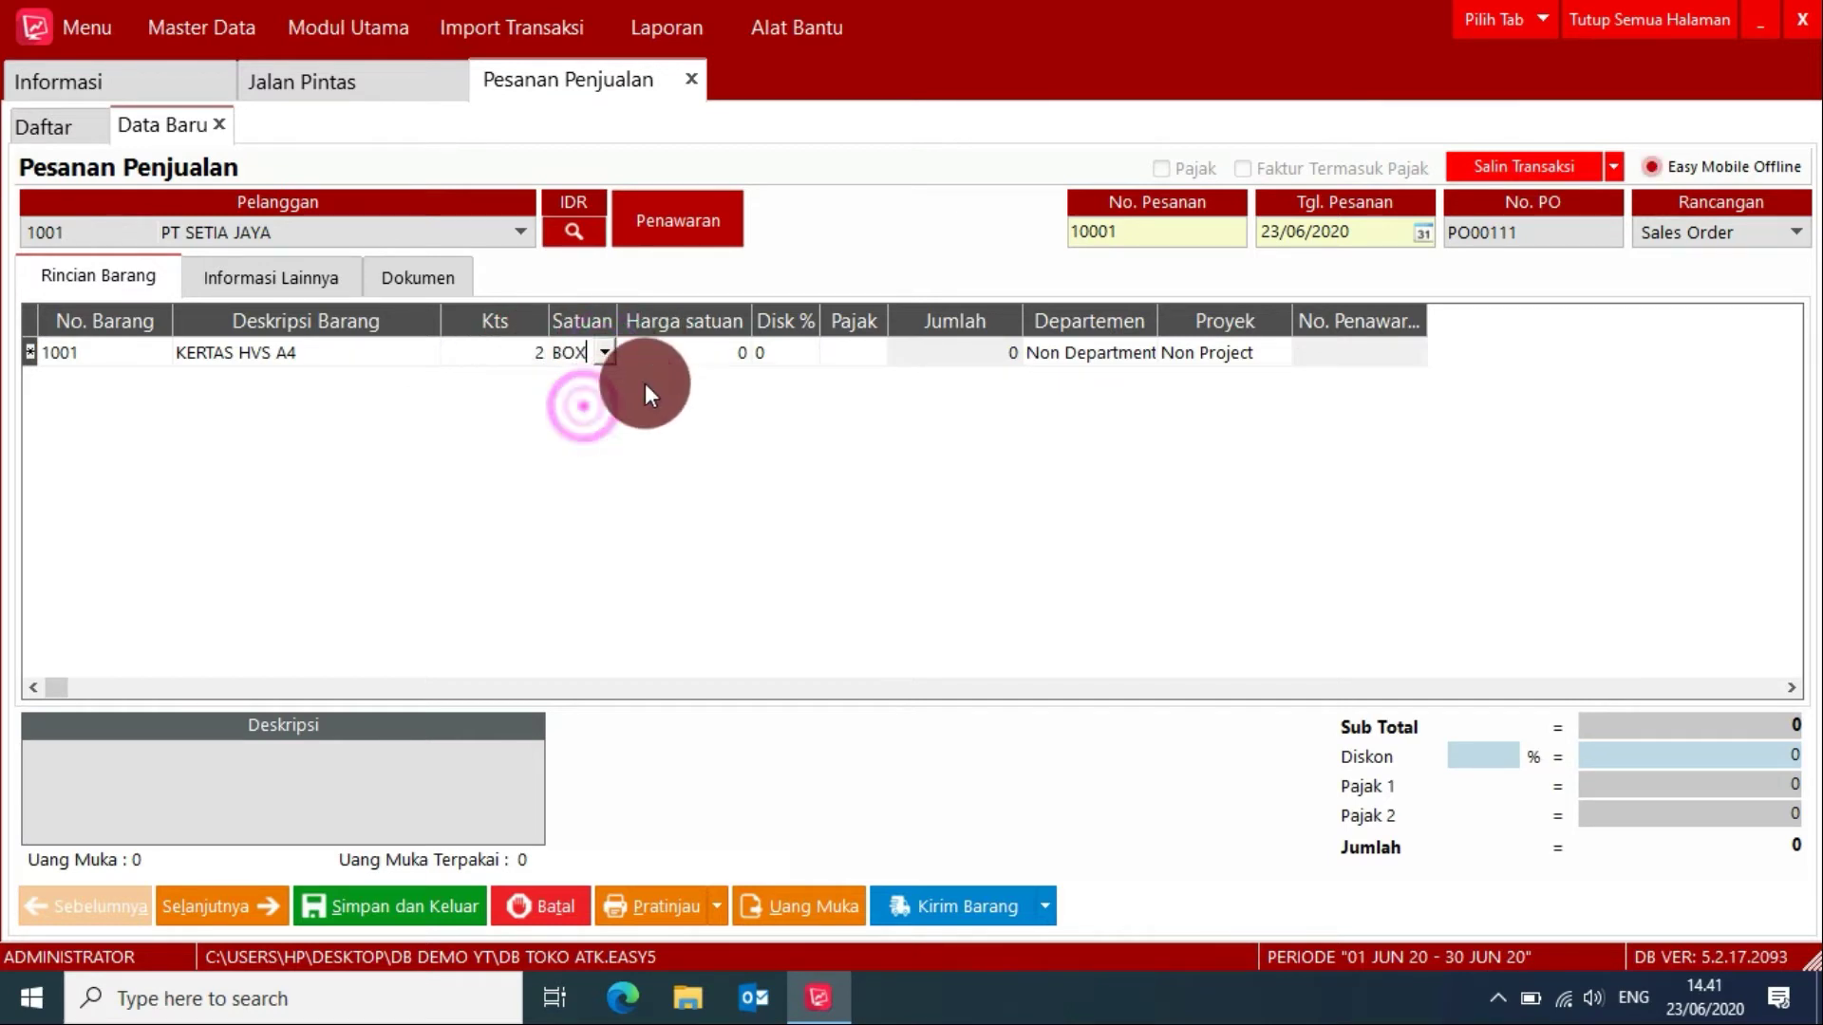
pyautogui.click(688, 349)
pyautogui.write('300000')
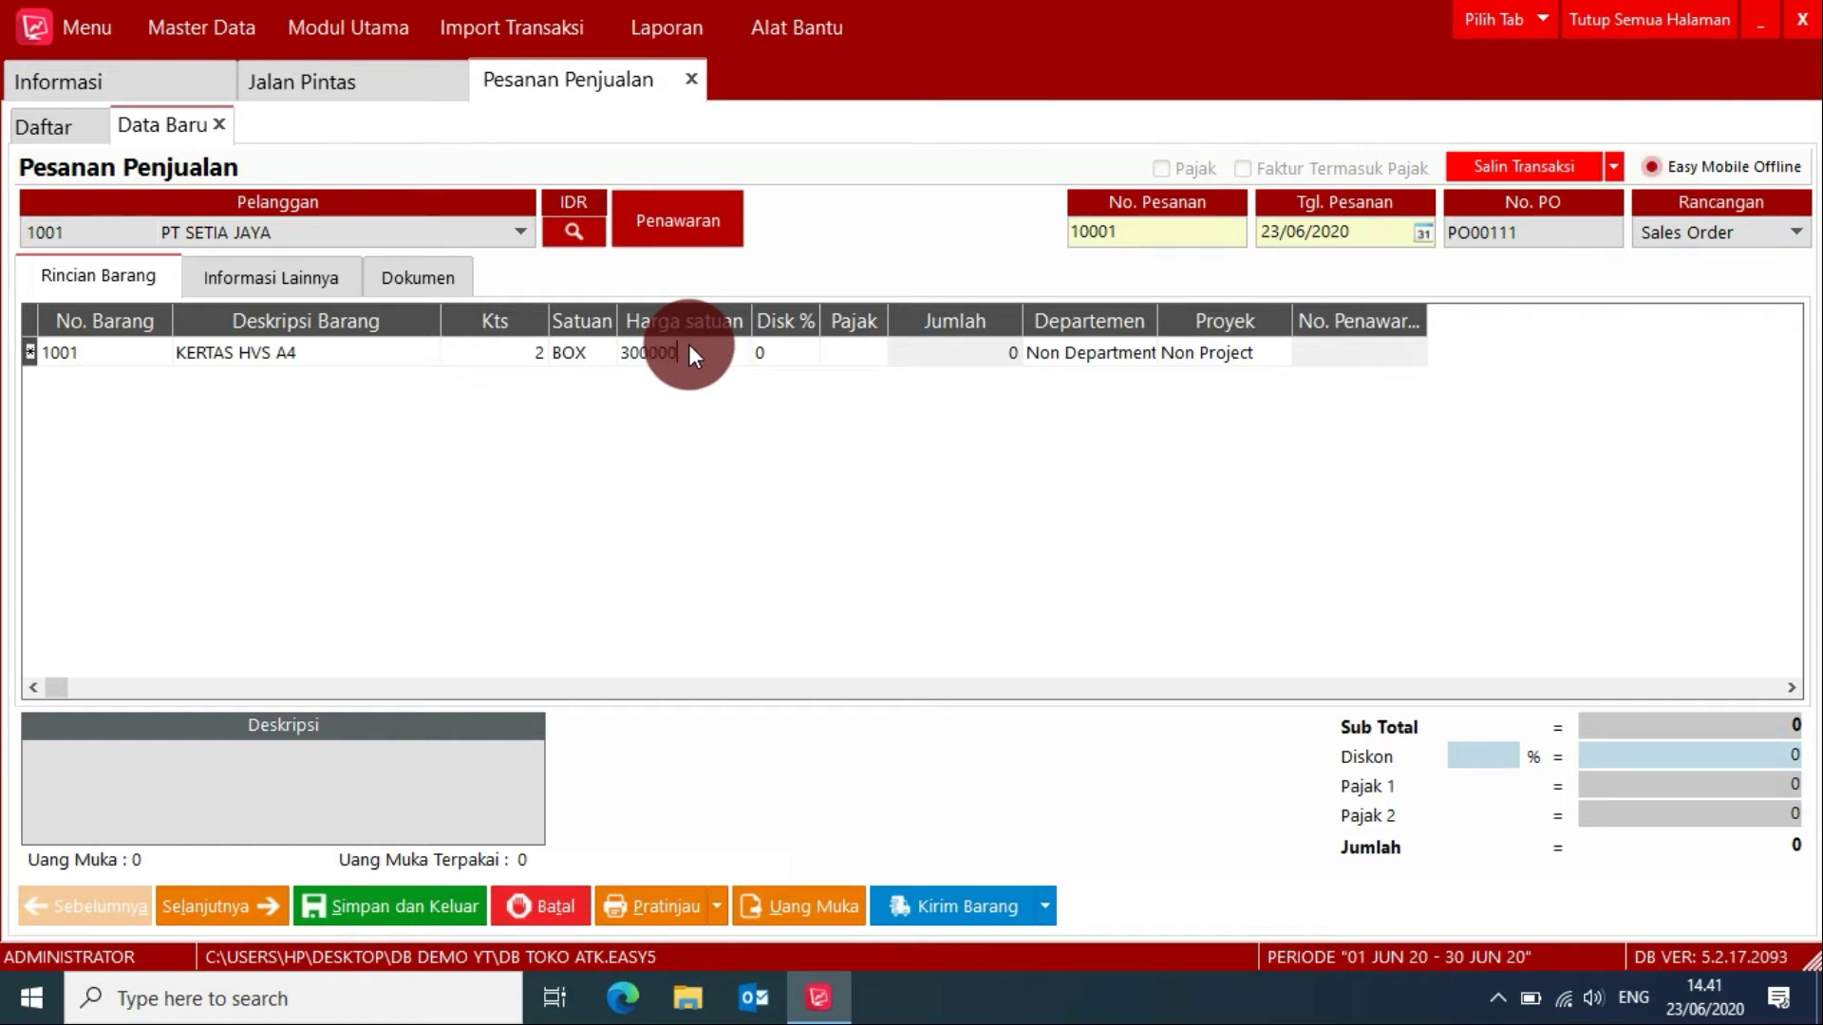
pyautogui.press('Down')
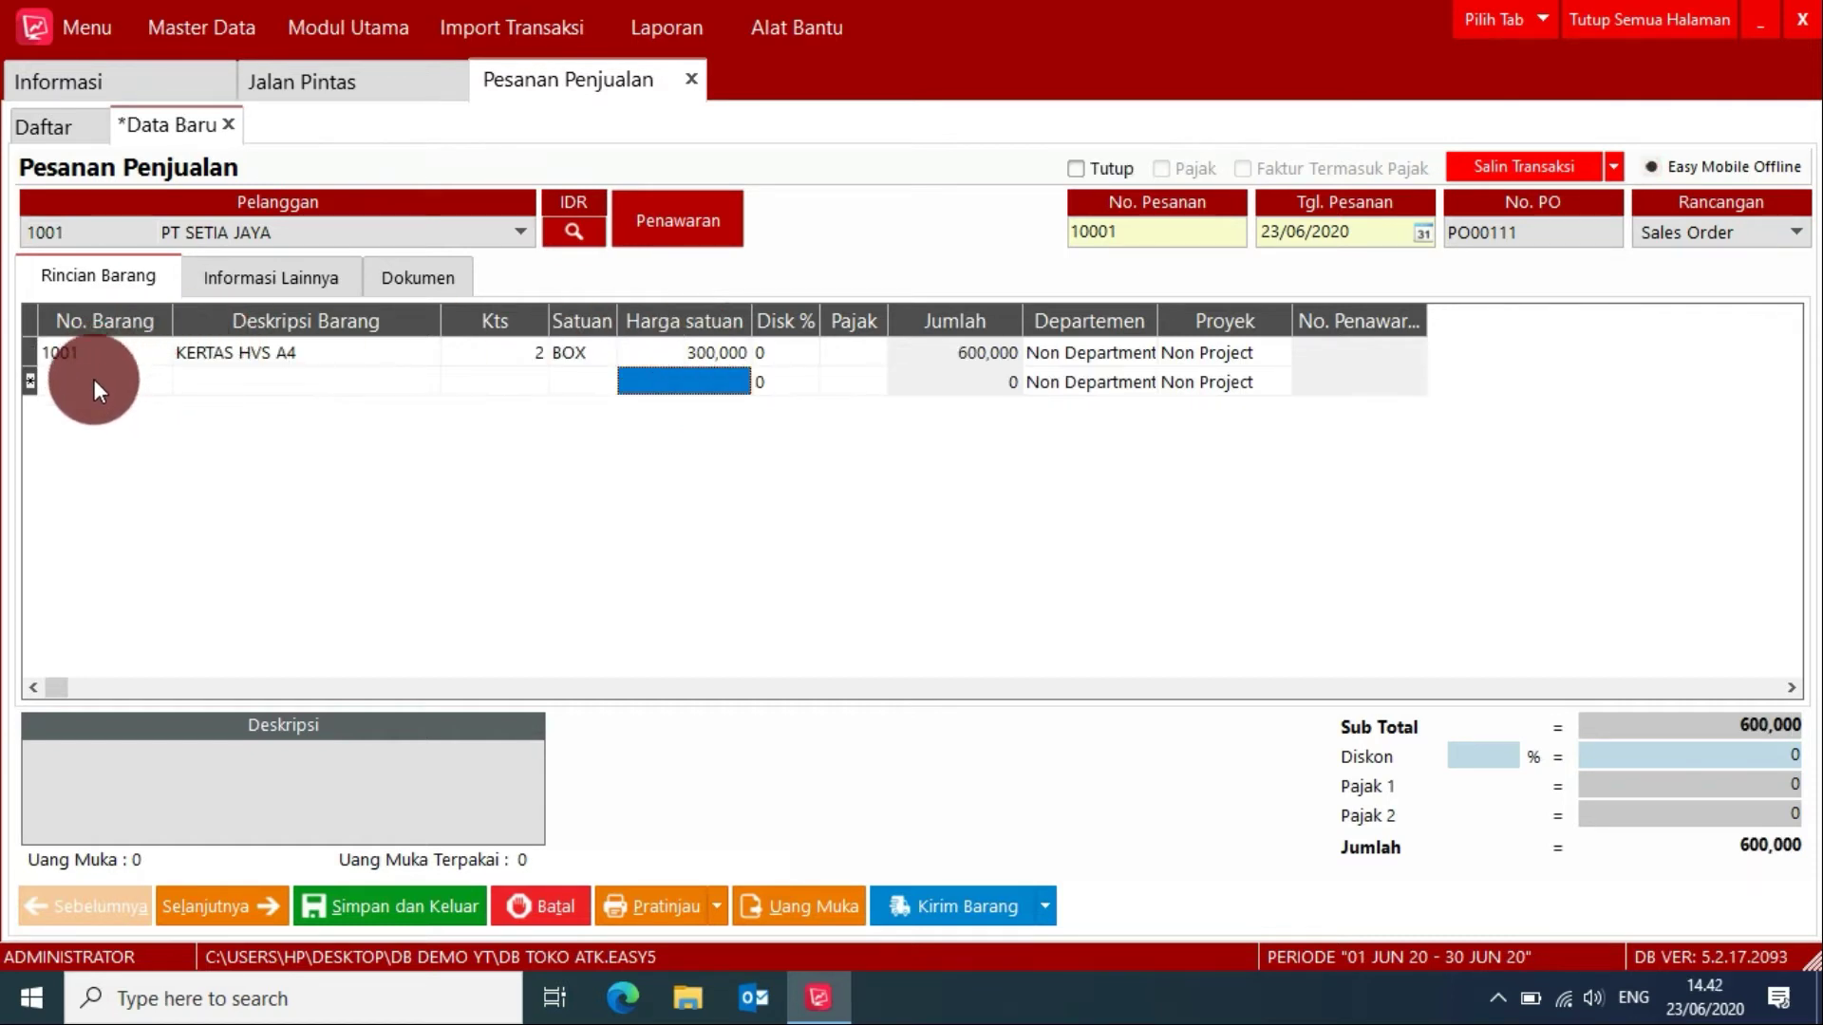
# Step: Add item BUKU as the second order line with unit PAC and unit price 15,000
pyautogui.click(93, 379)
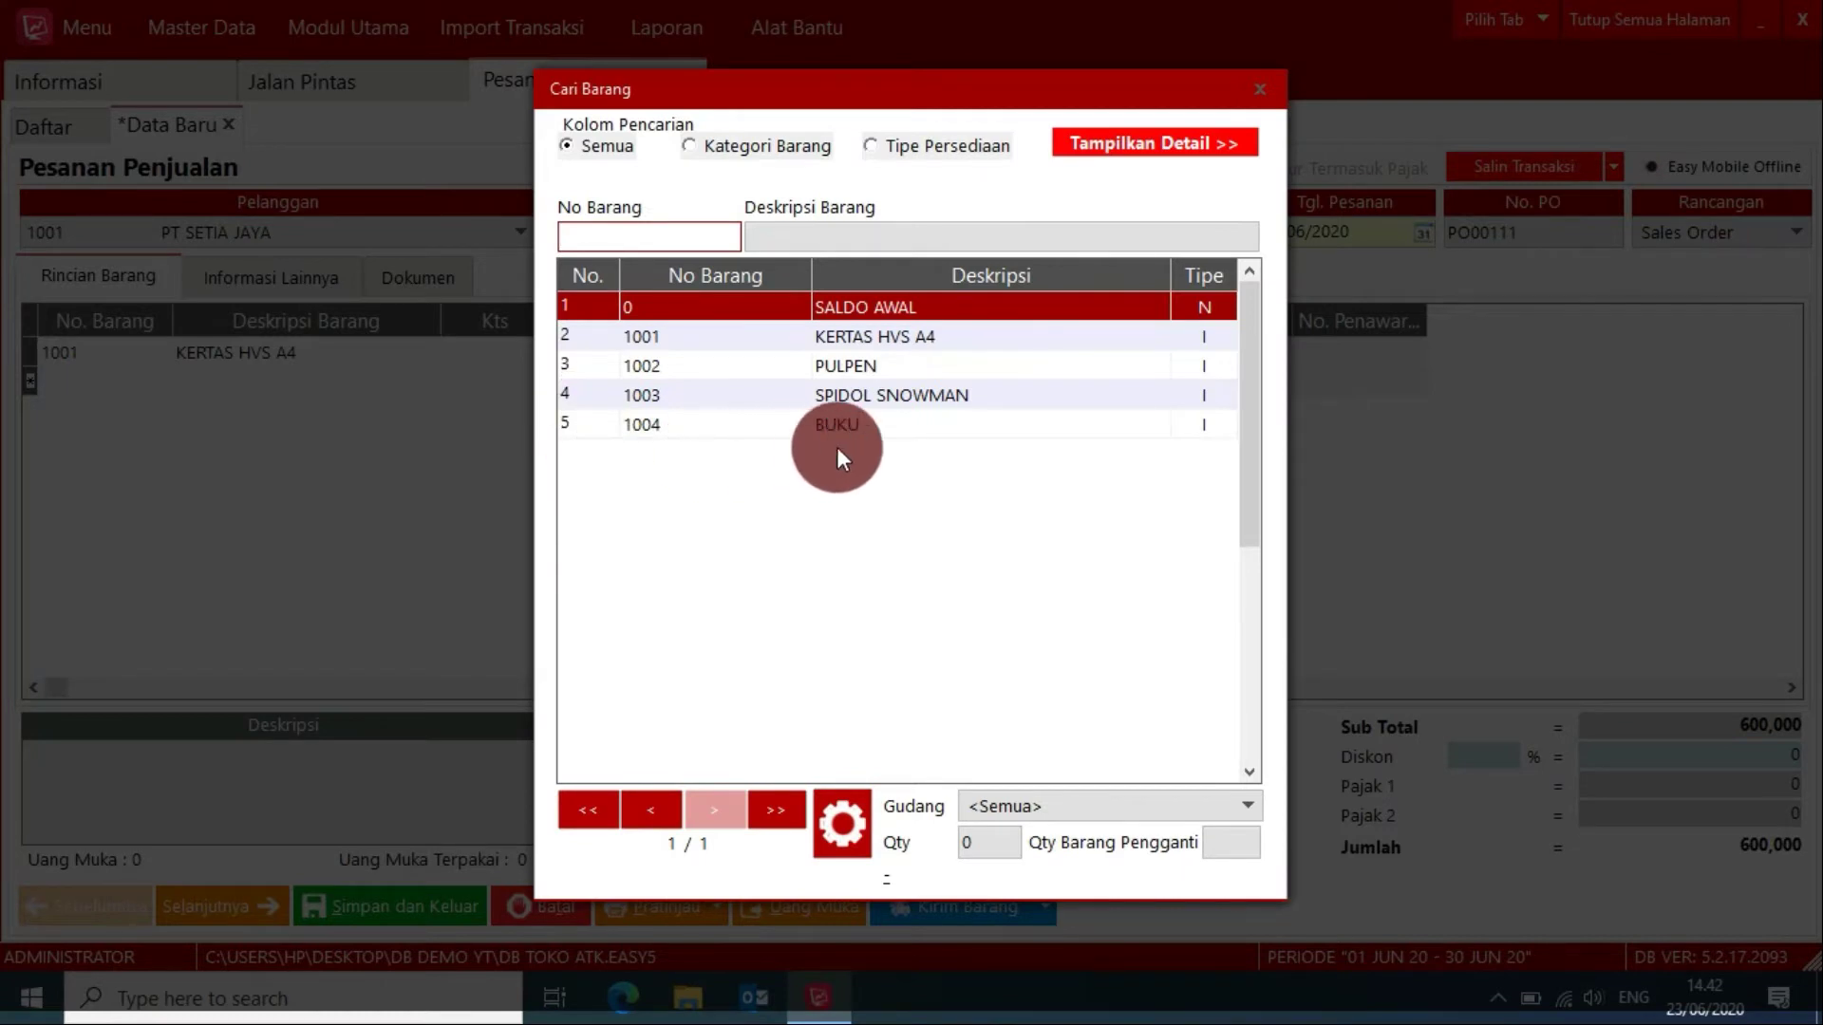
pyautogui.doubleClick(841, 425)
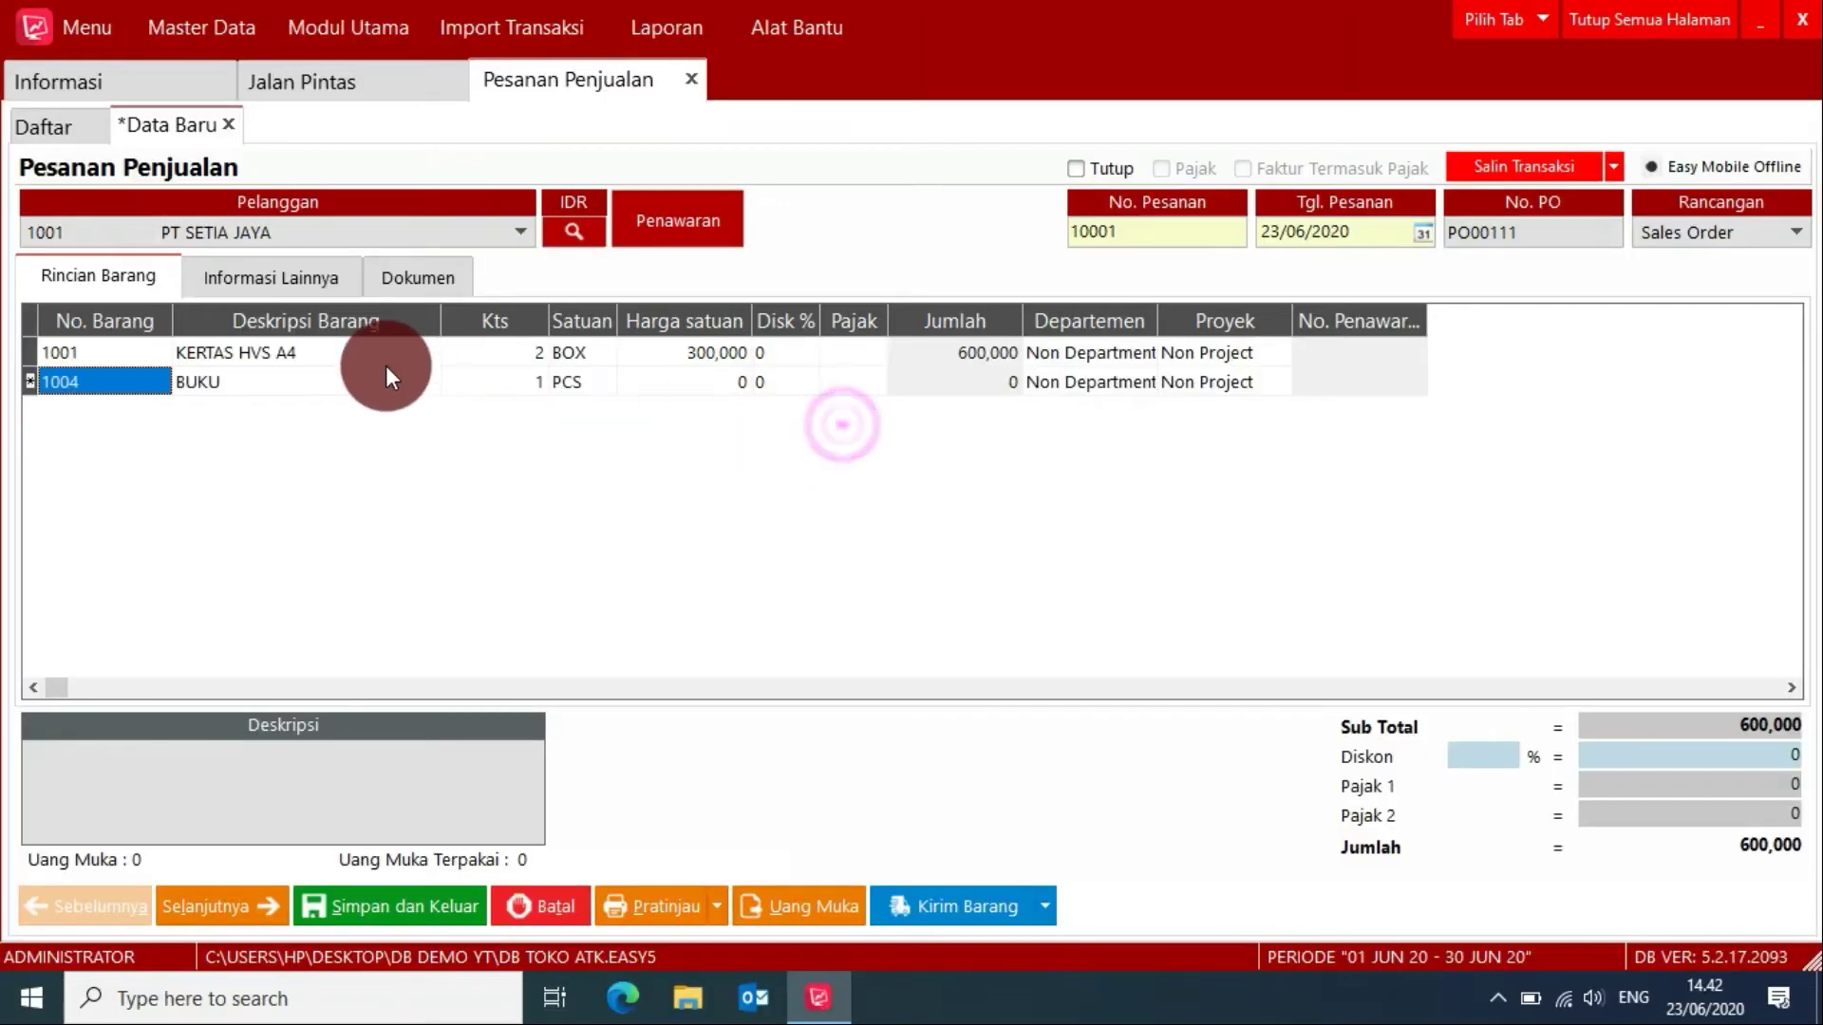
pyautogui.click(596, 385)
pyautogui.click(605, 382)
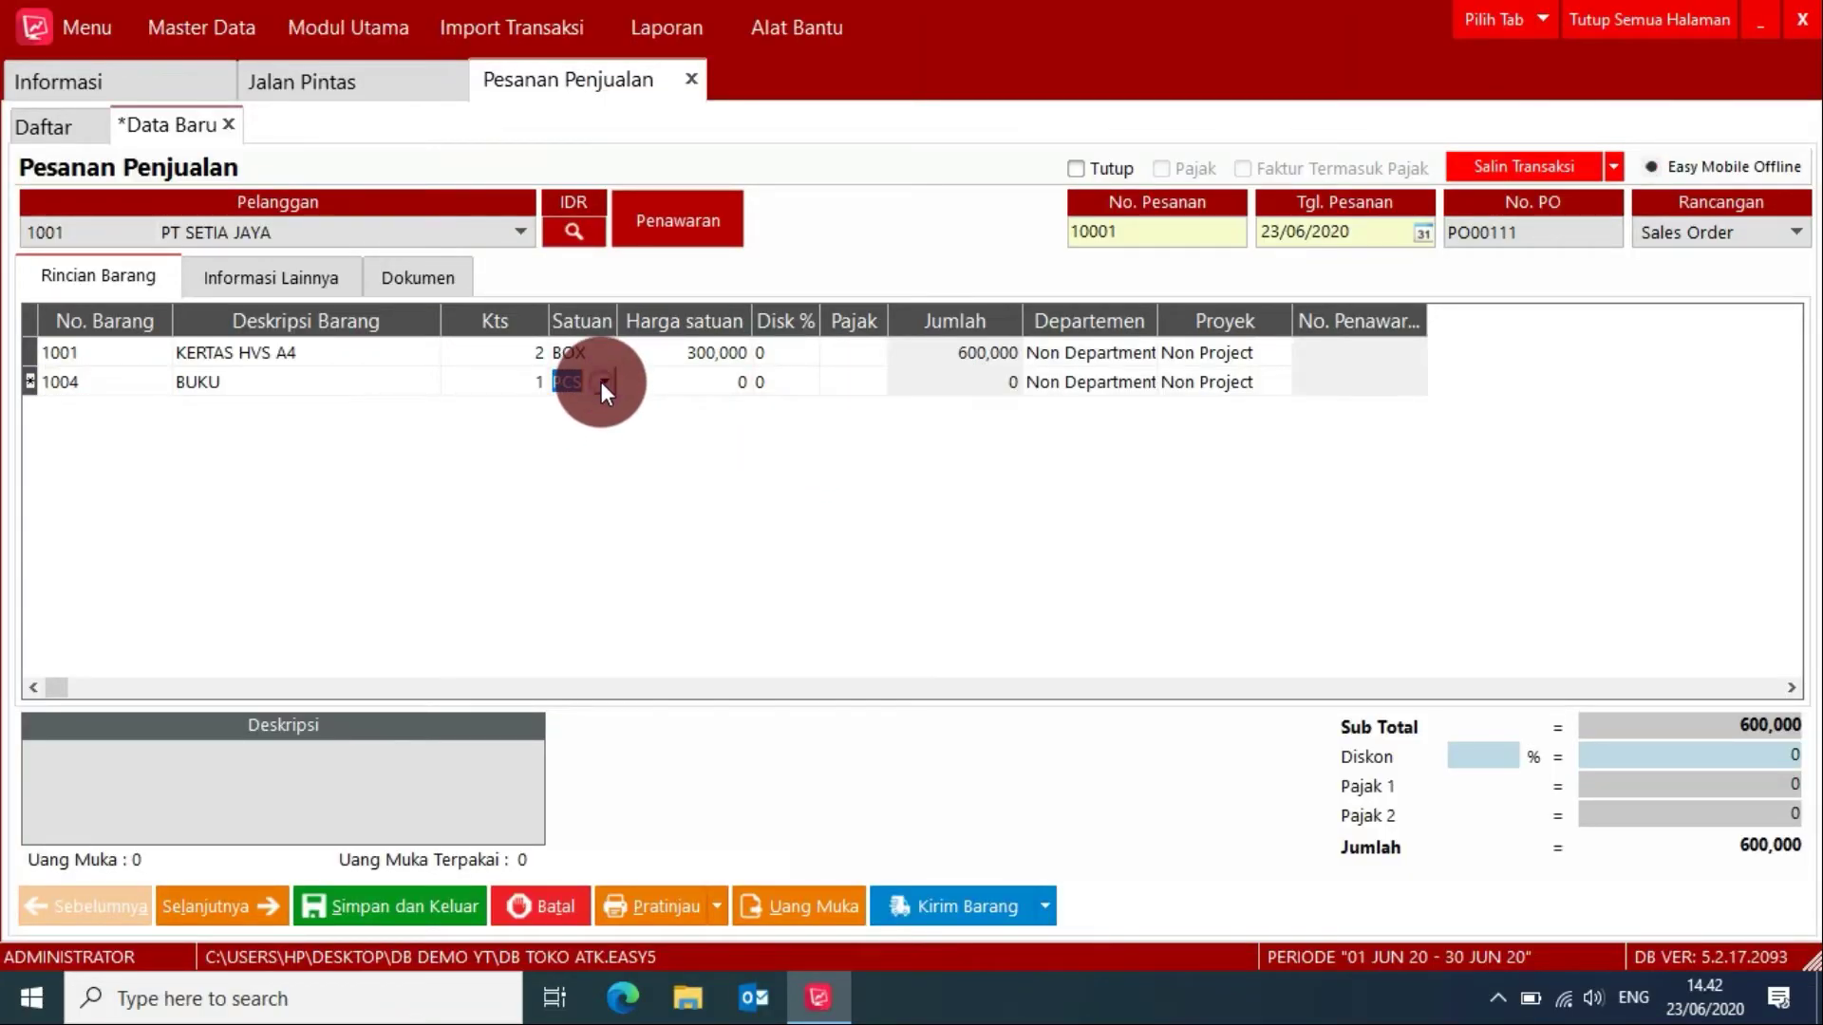
pyautogui.click(575, 431)
pyautogui.click(691, 386)
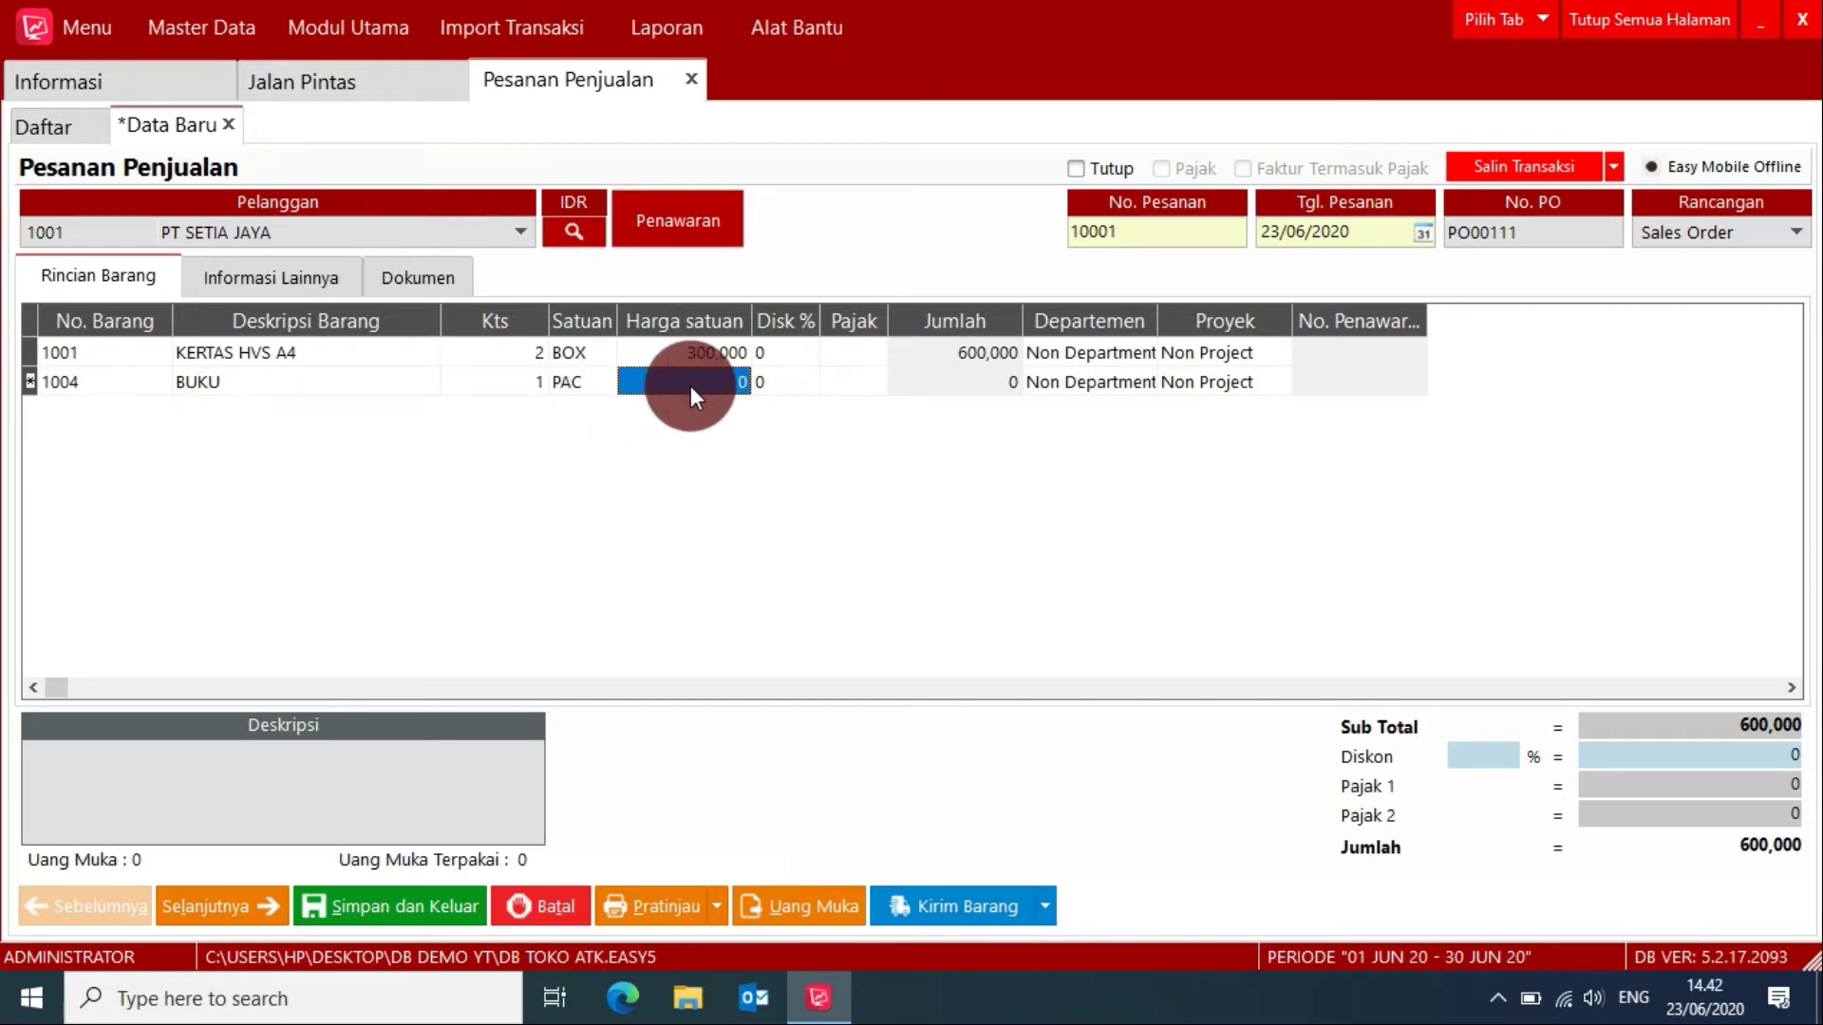
pyautogui.write('15')
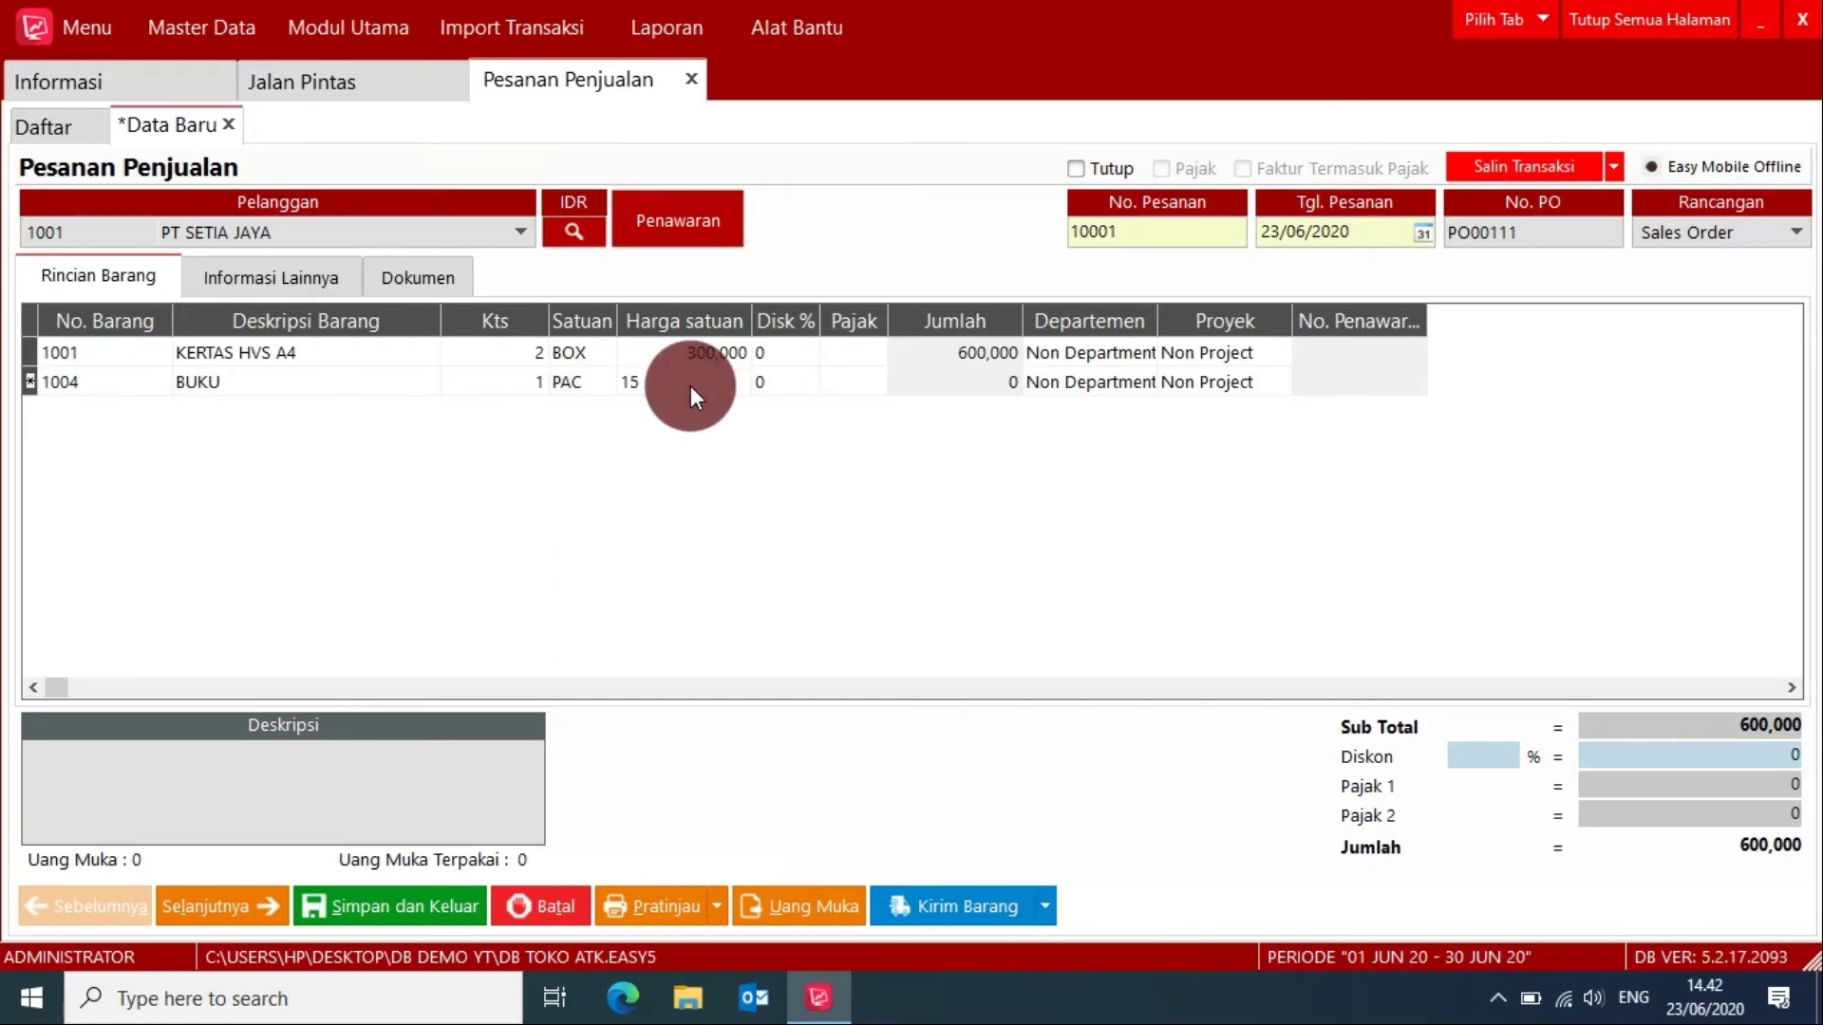
pyautogui.write(',000')
pyautogui.press('Return')
pyautogui.click(691, 386)
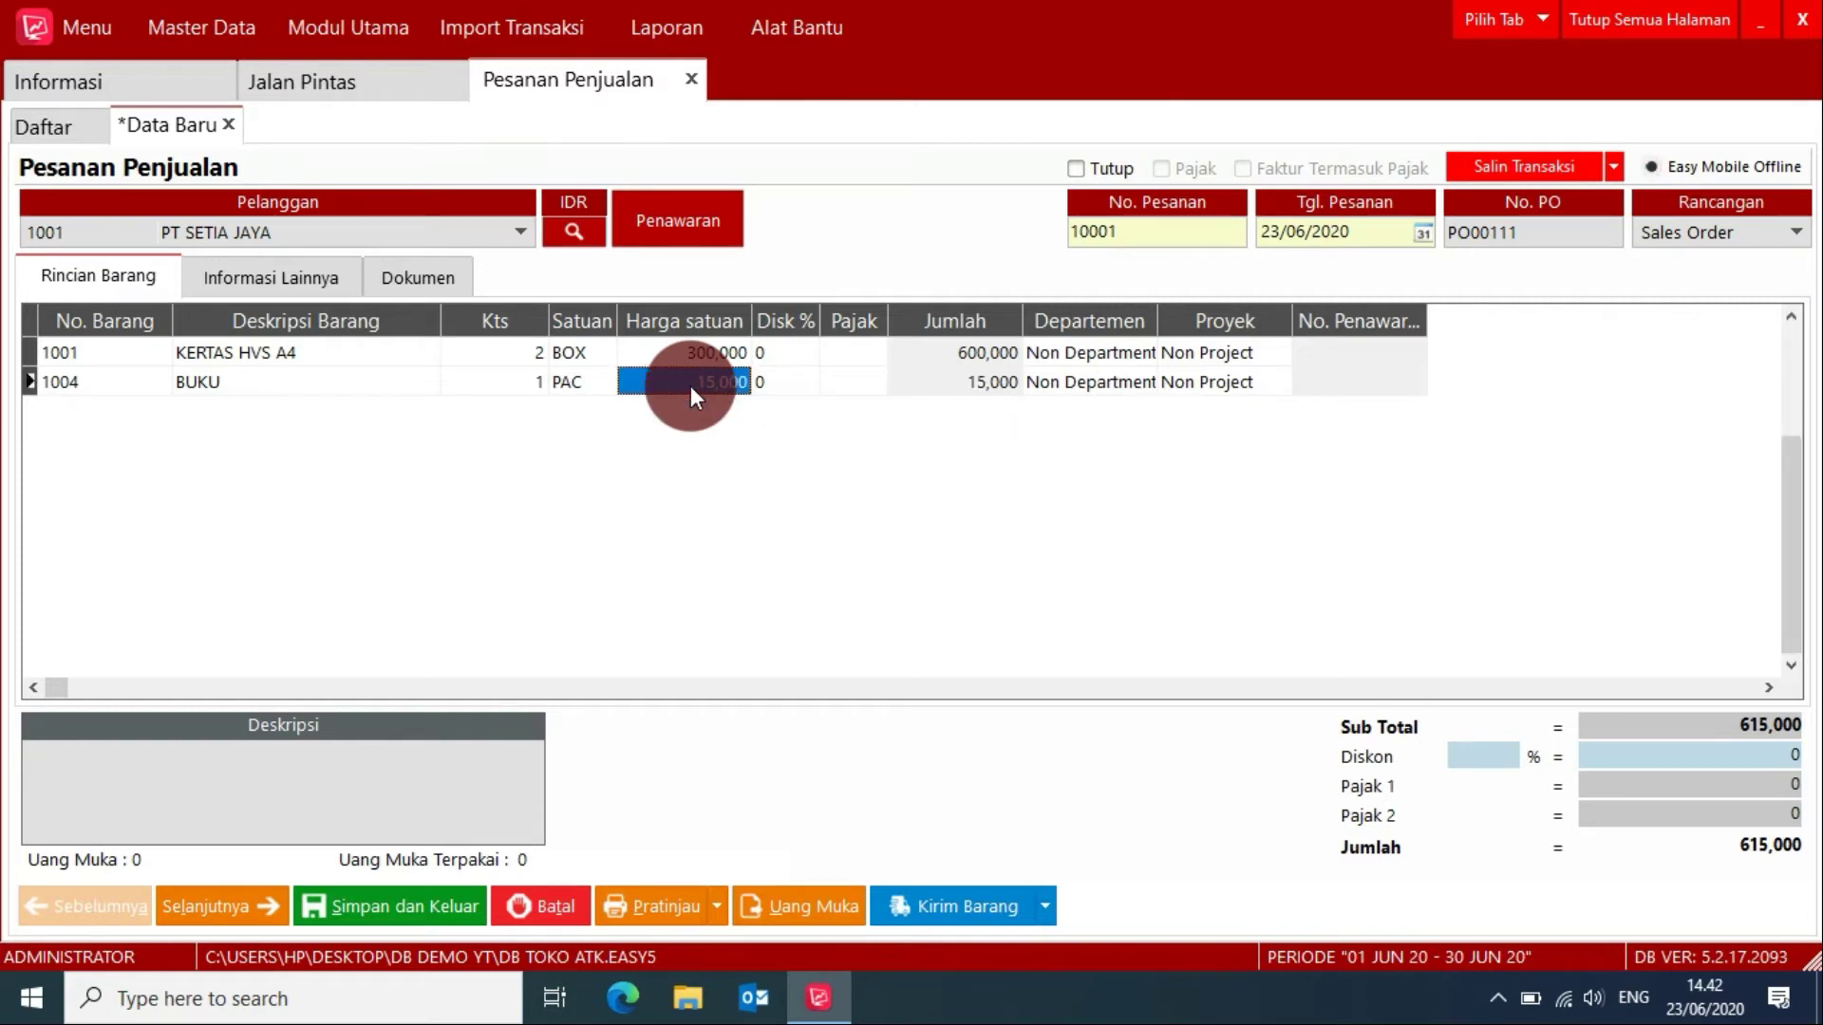
# Step: Create a new Syarat Pembayaran from the order's other information with a 30-day Batas Hutang, 0% discount and 0-day discount period
pyautogui.click(243, 287)
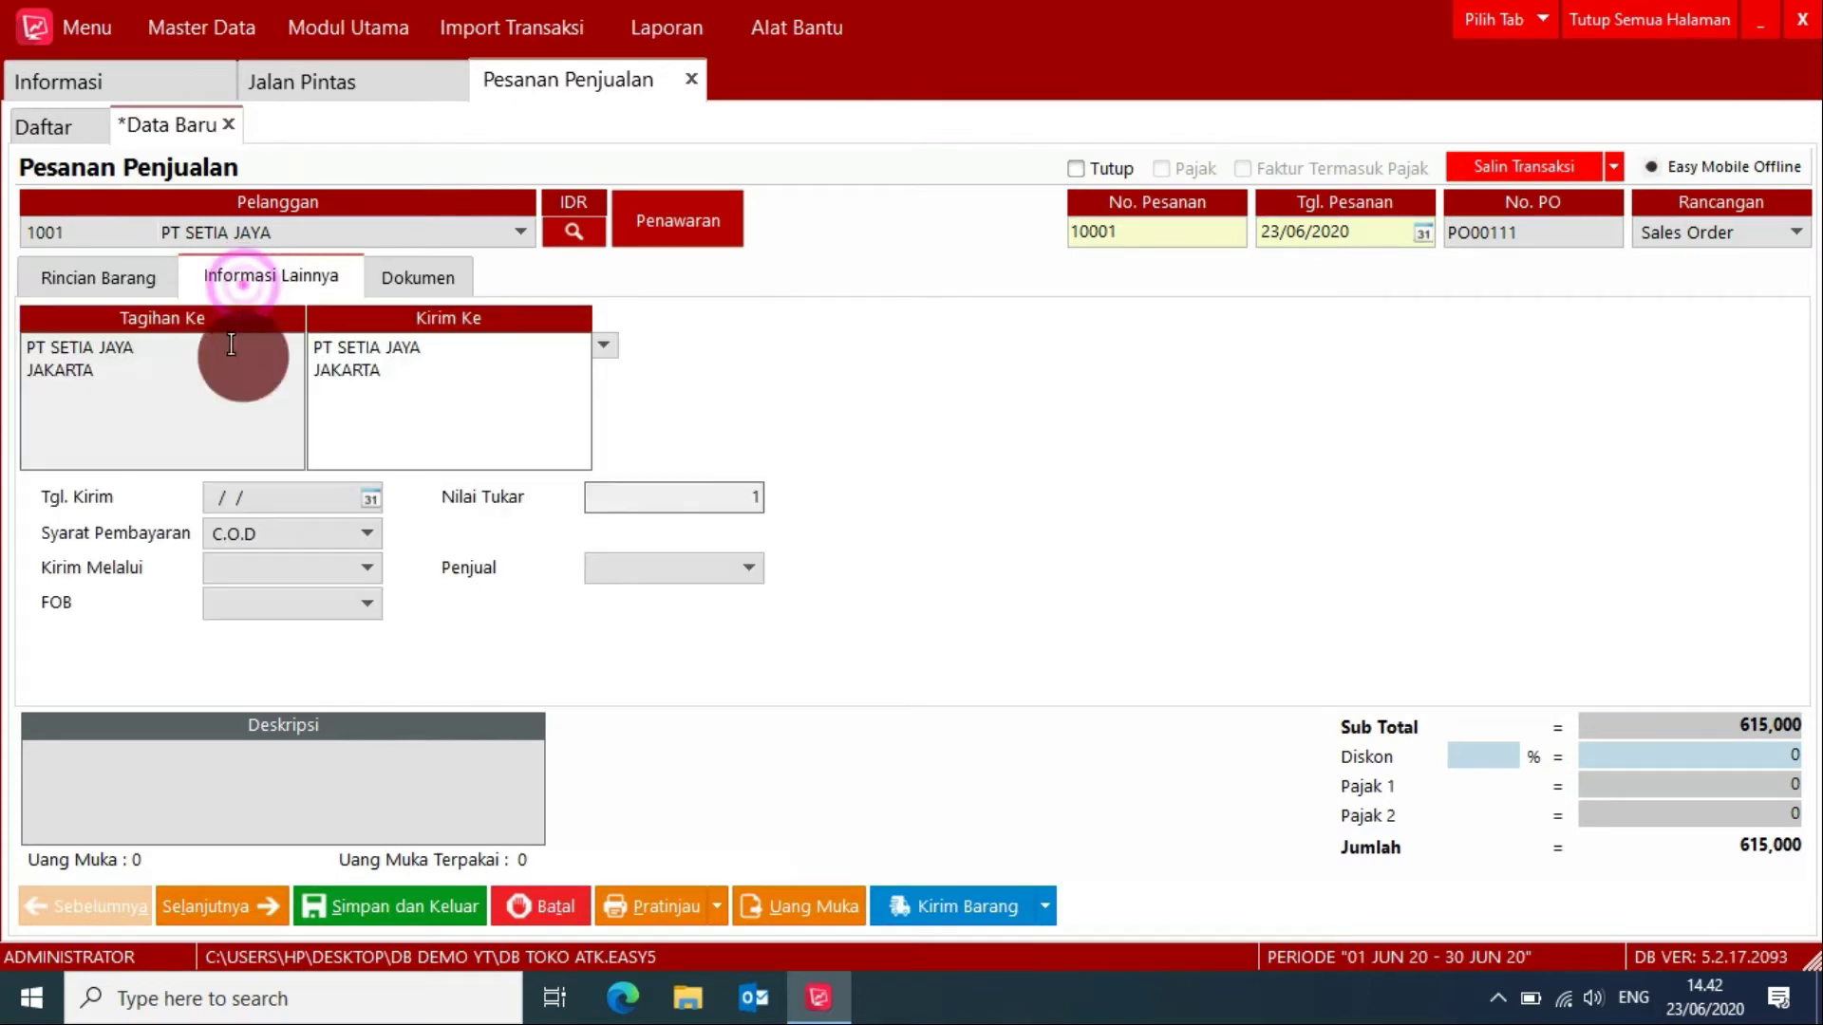
pyautogui.click(294, 537)
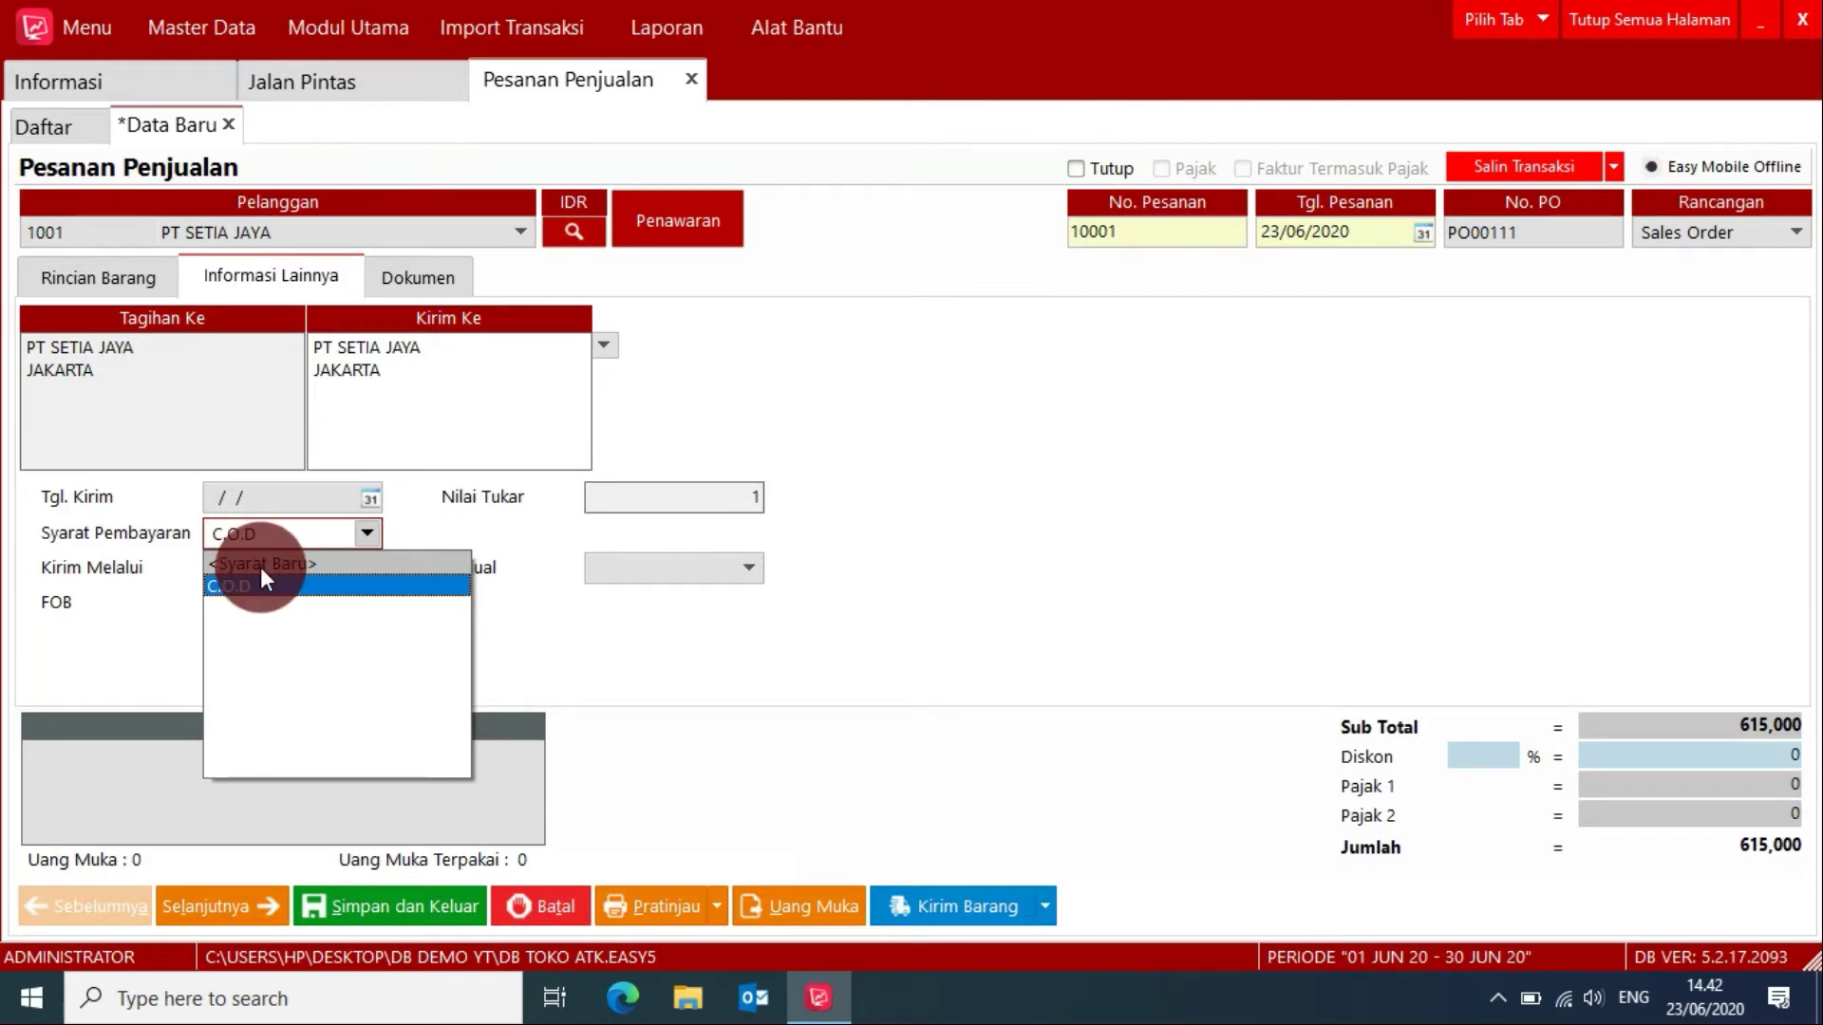
pyautogui.click(261, 564)
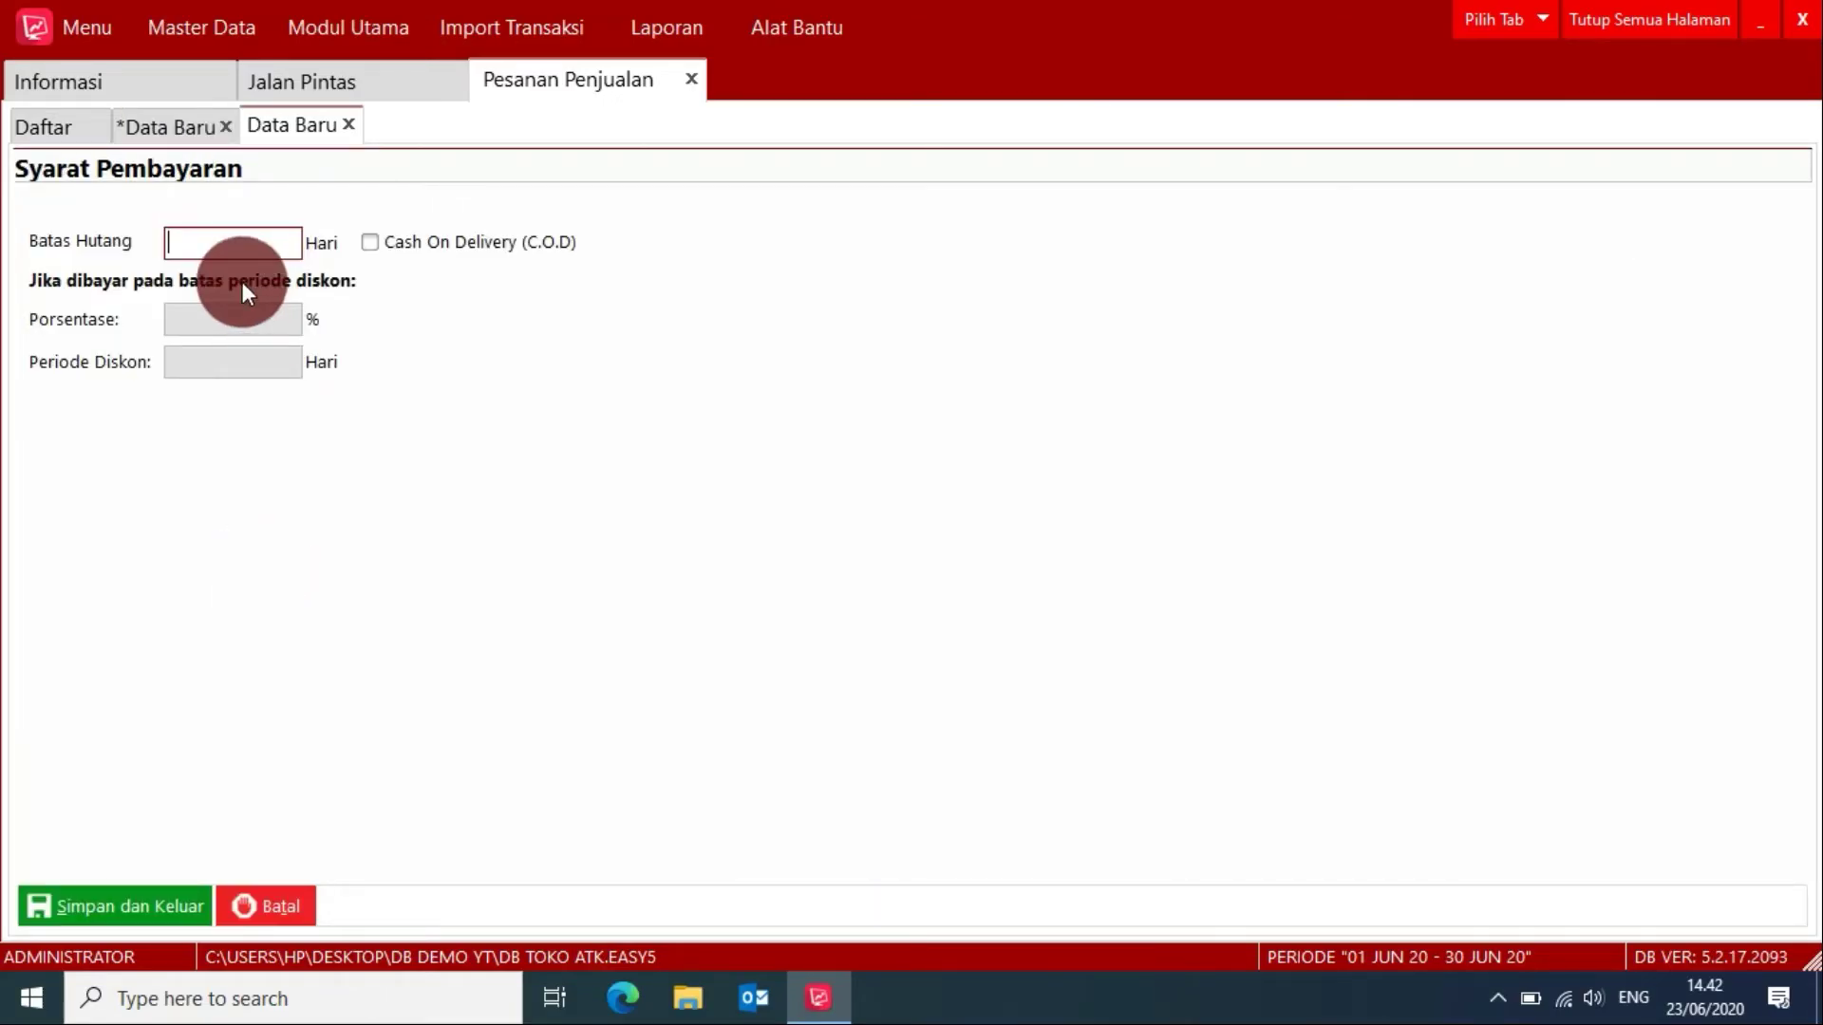
pyautogui.write('30')
pyautogui.click(219, 318)
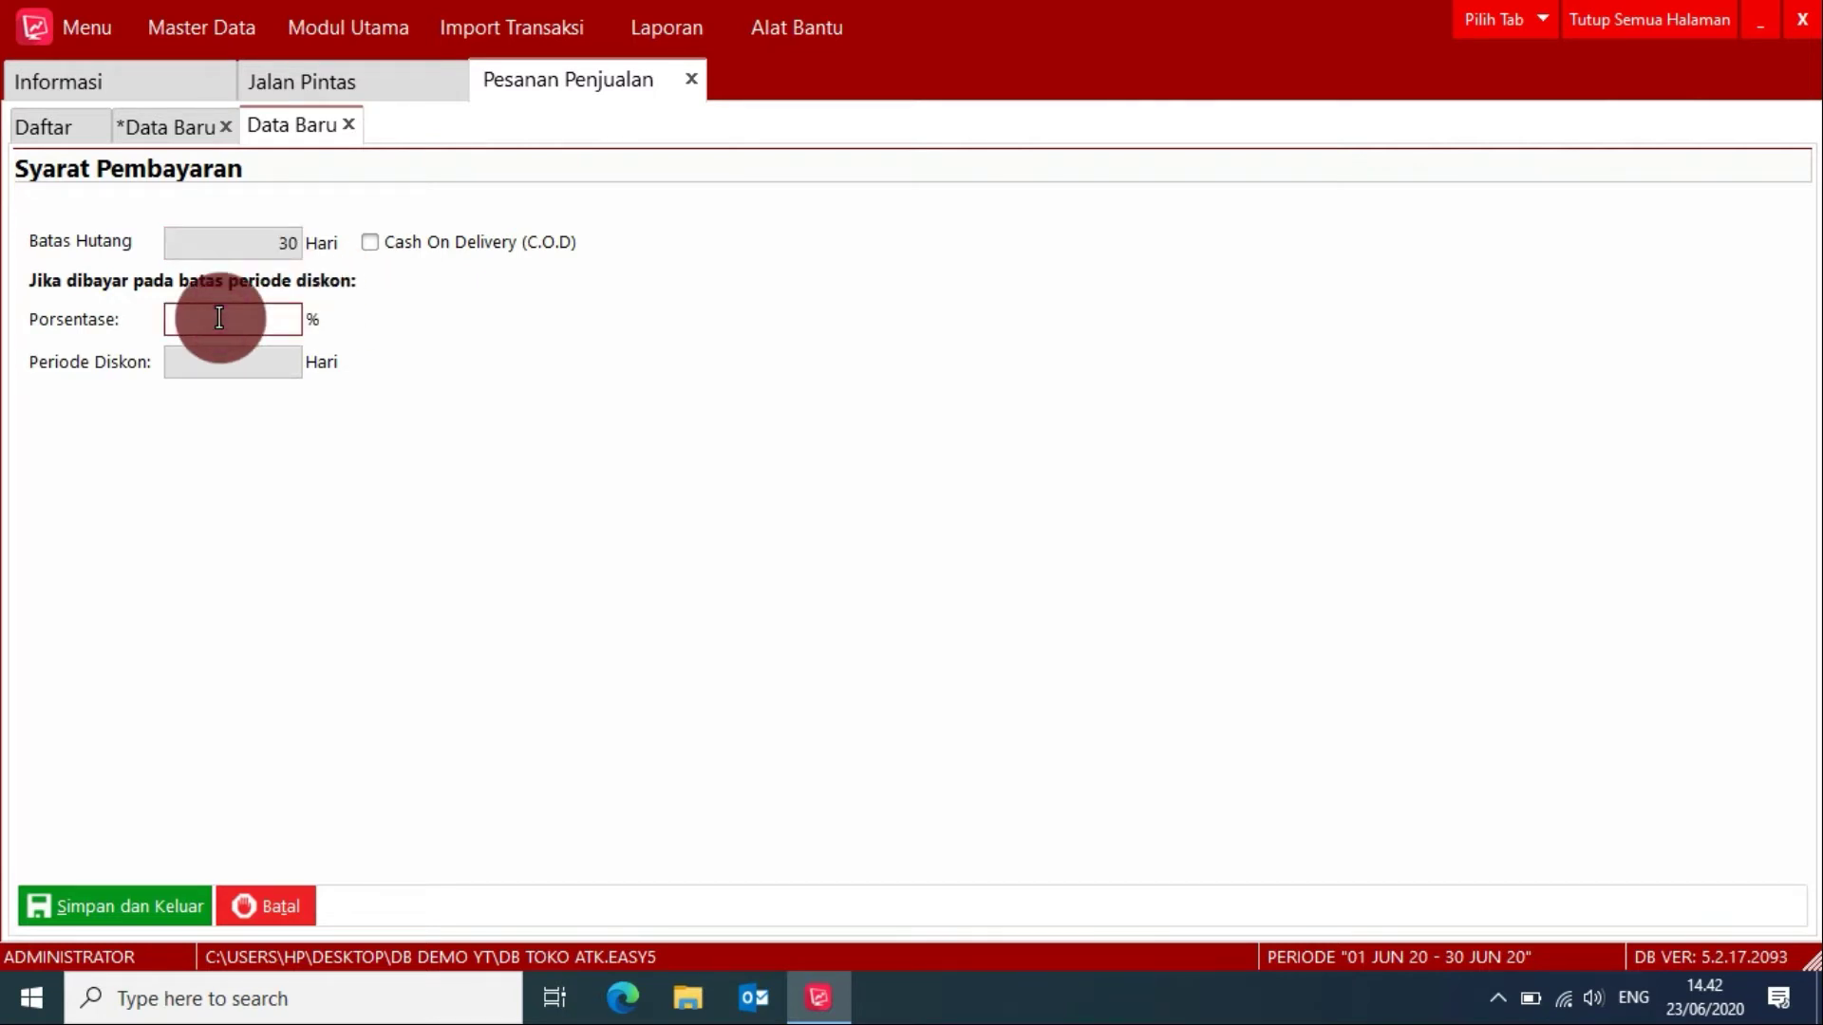
pyautogui.write('0')
pyautogui.click(191, 361)
pyautogui.write('0')
pyautogui.click(152, 907)
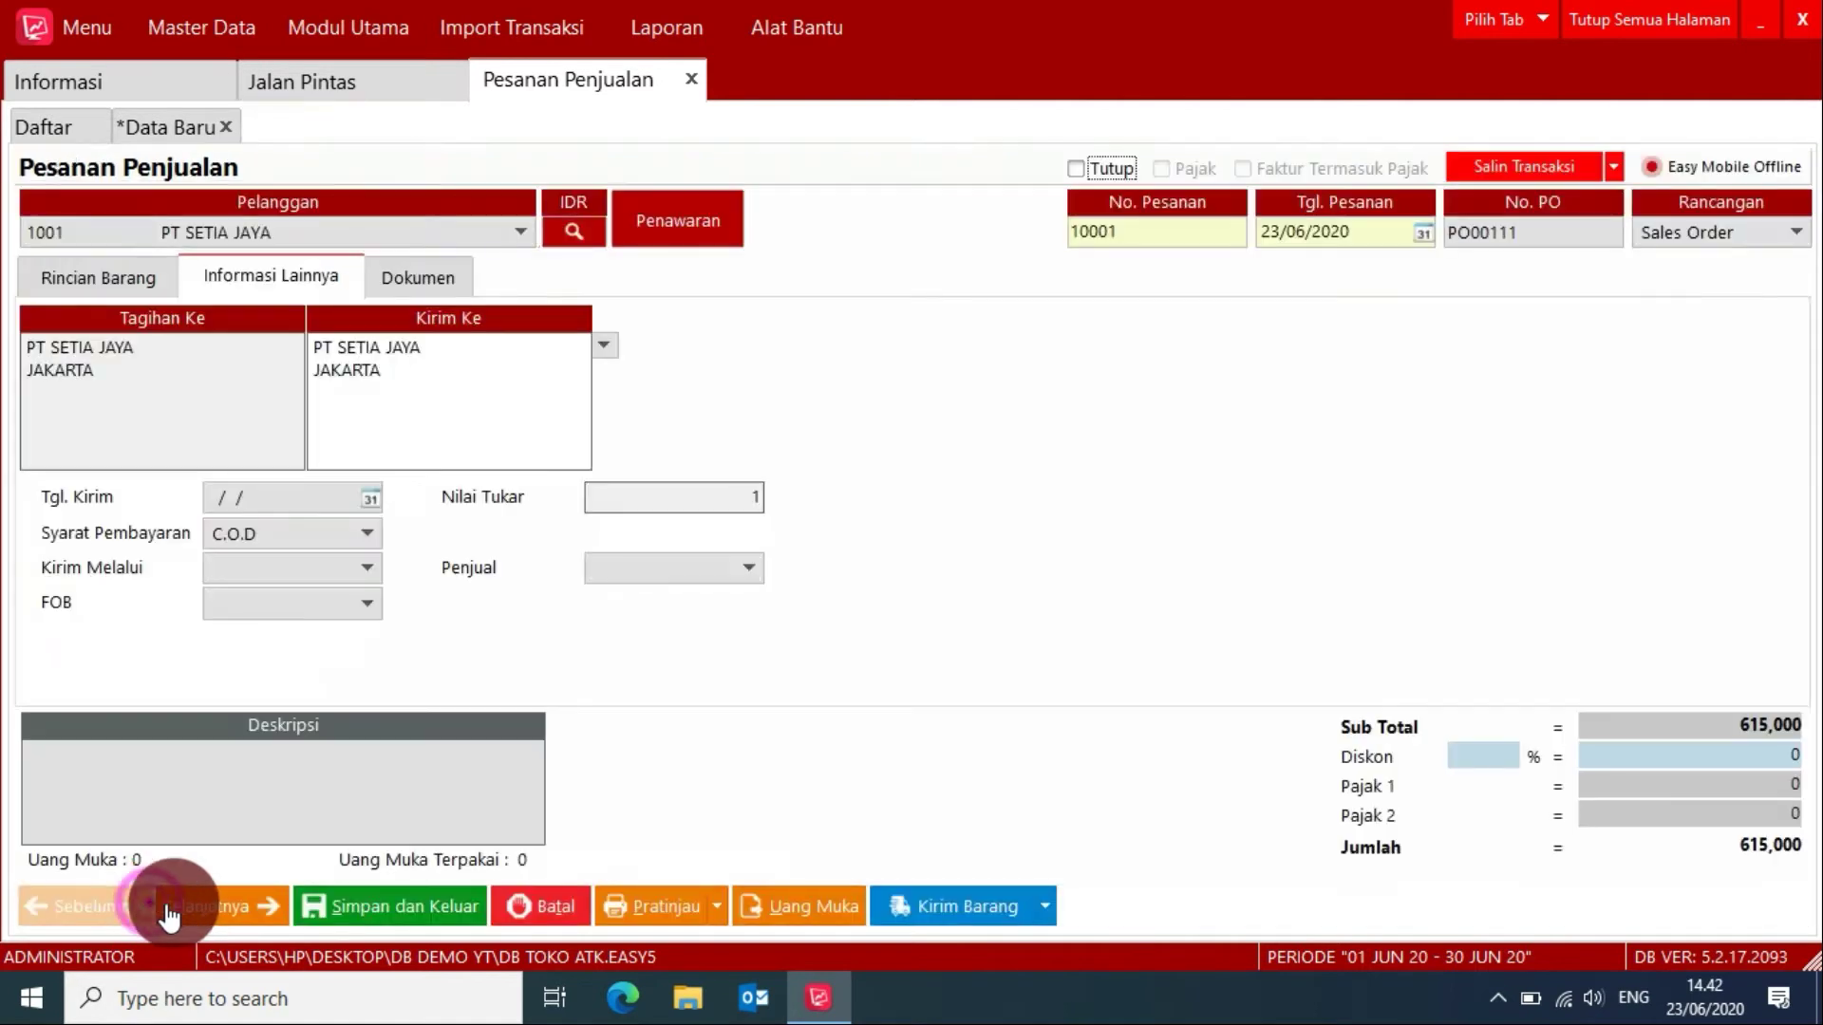
# Step: Set the order's Syarat Pembayaran to Net 30 and look at the available Penjual choices
pyautogui.click(139, 133)
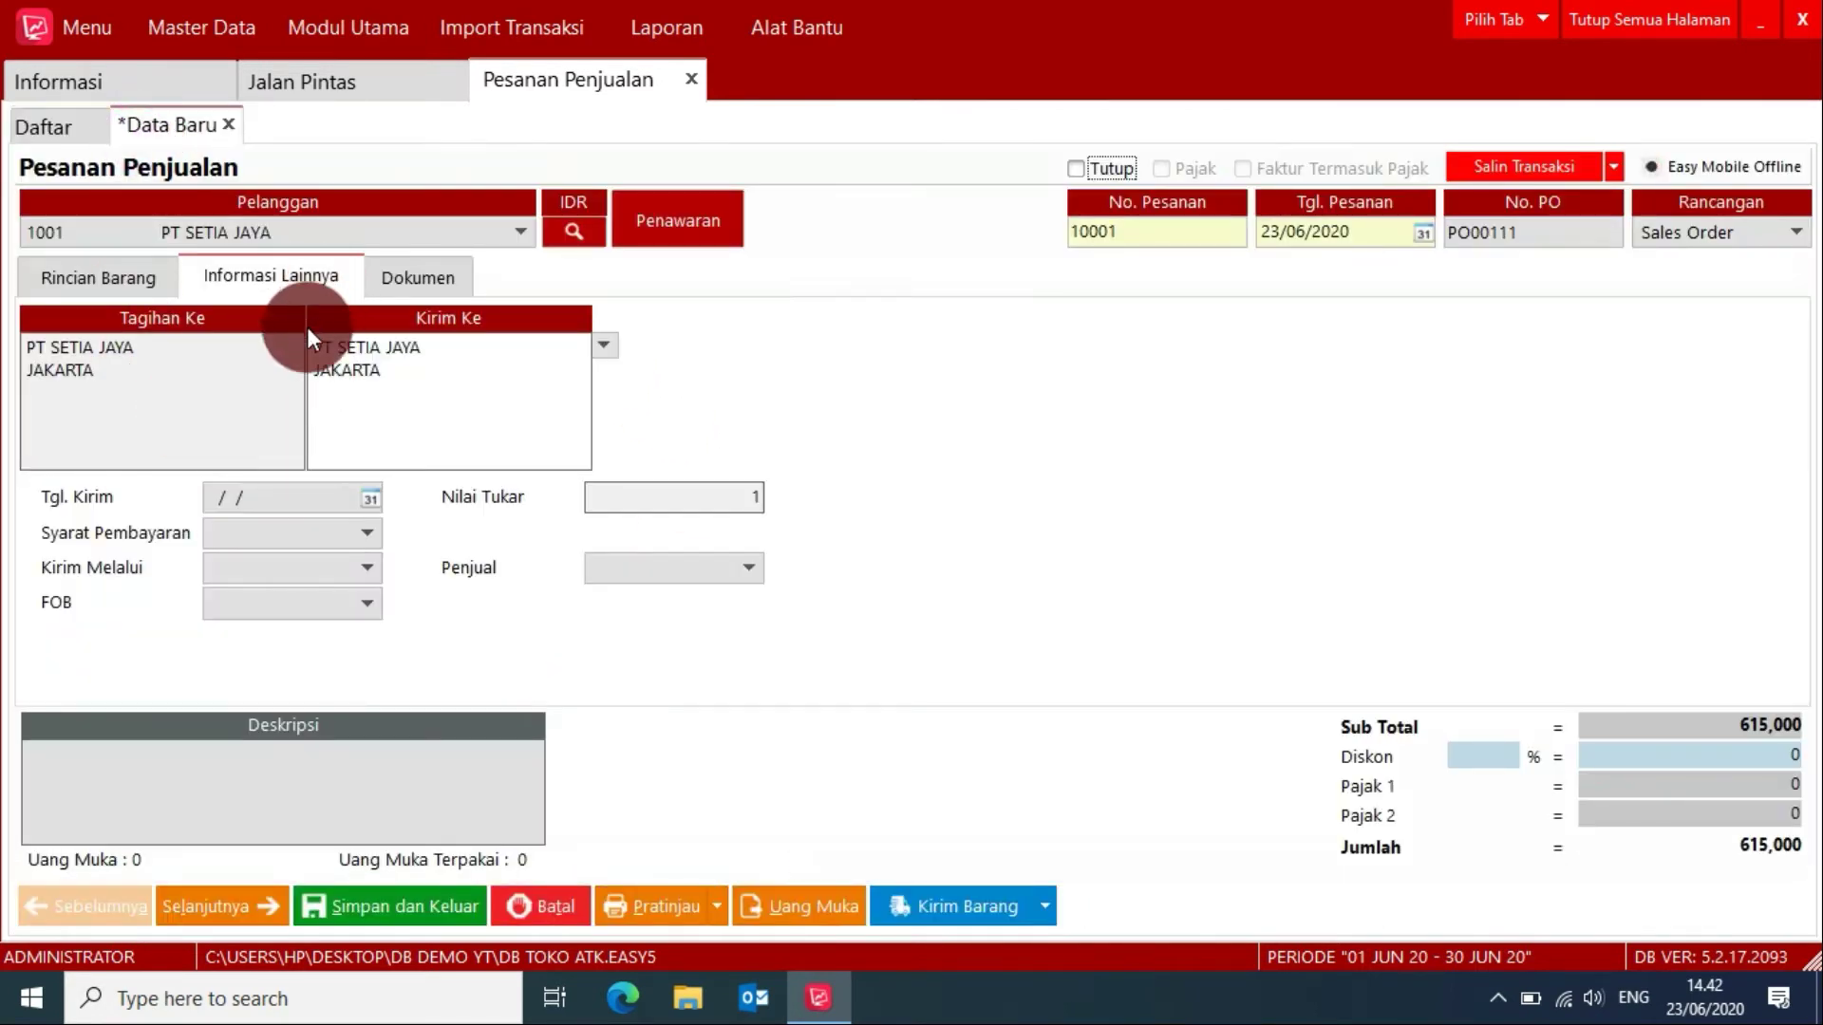
pyautogui.click(332, 536)
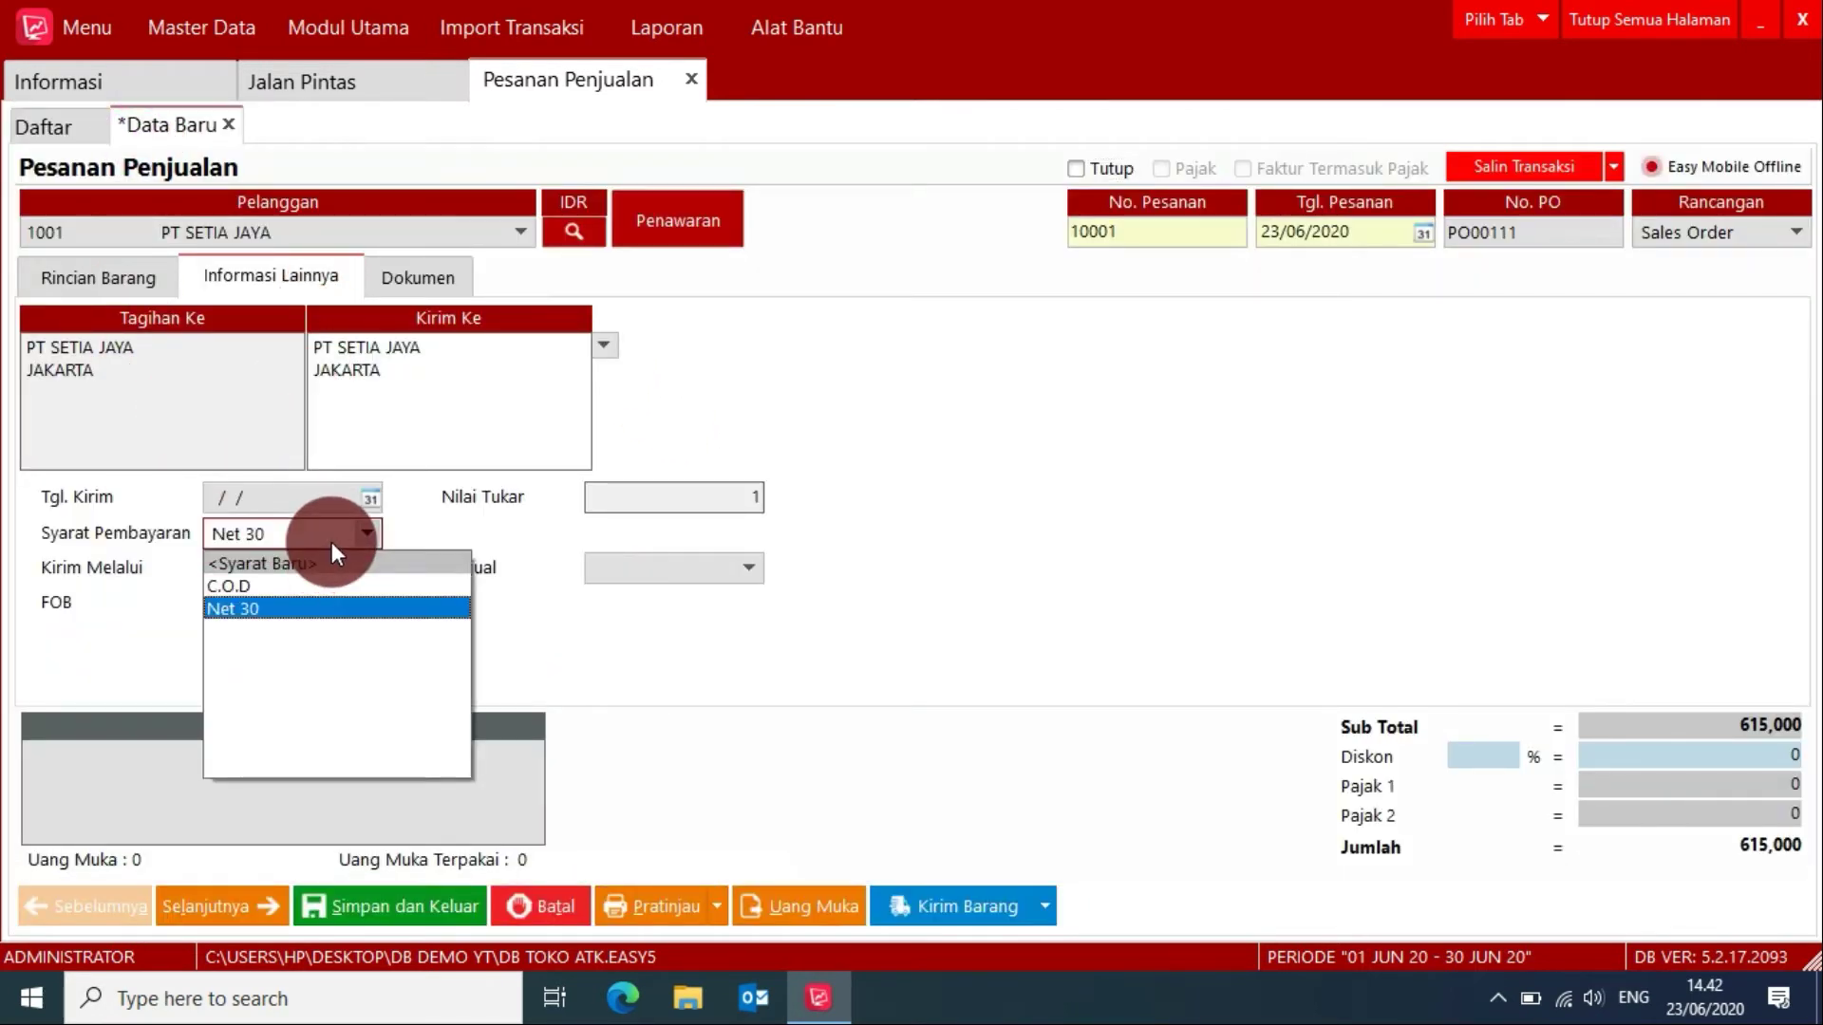
pyautogui.click(258, 605)
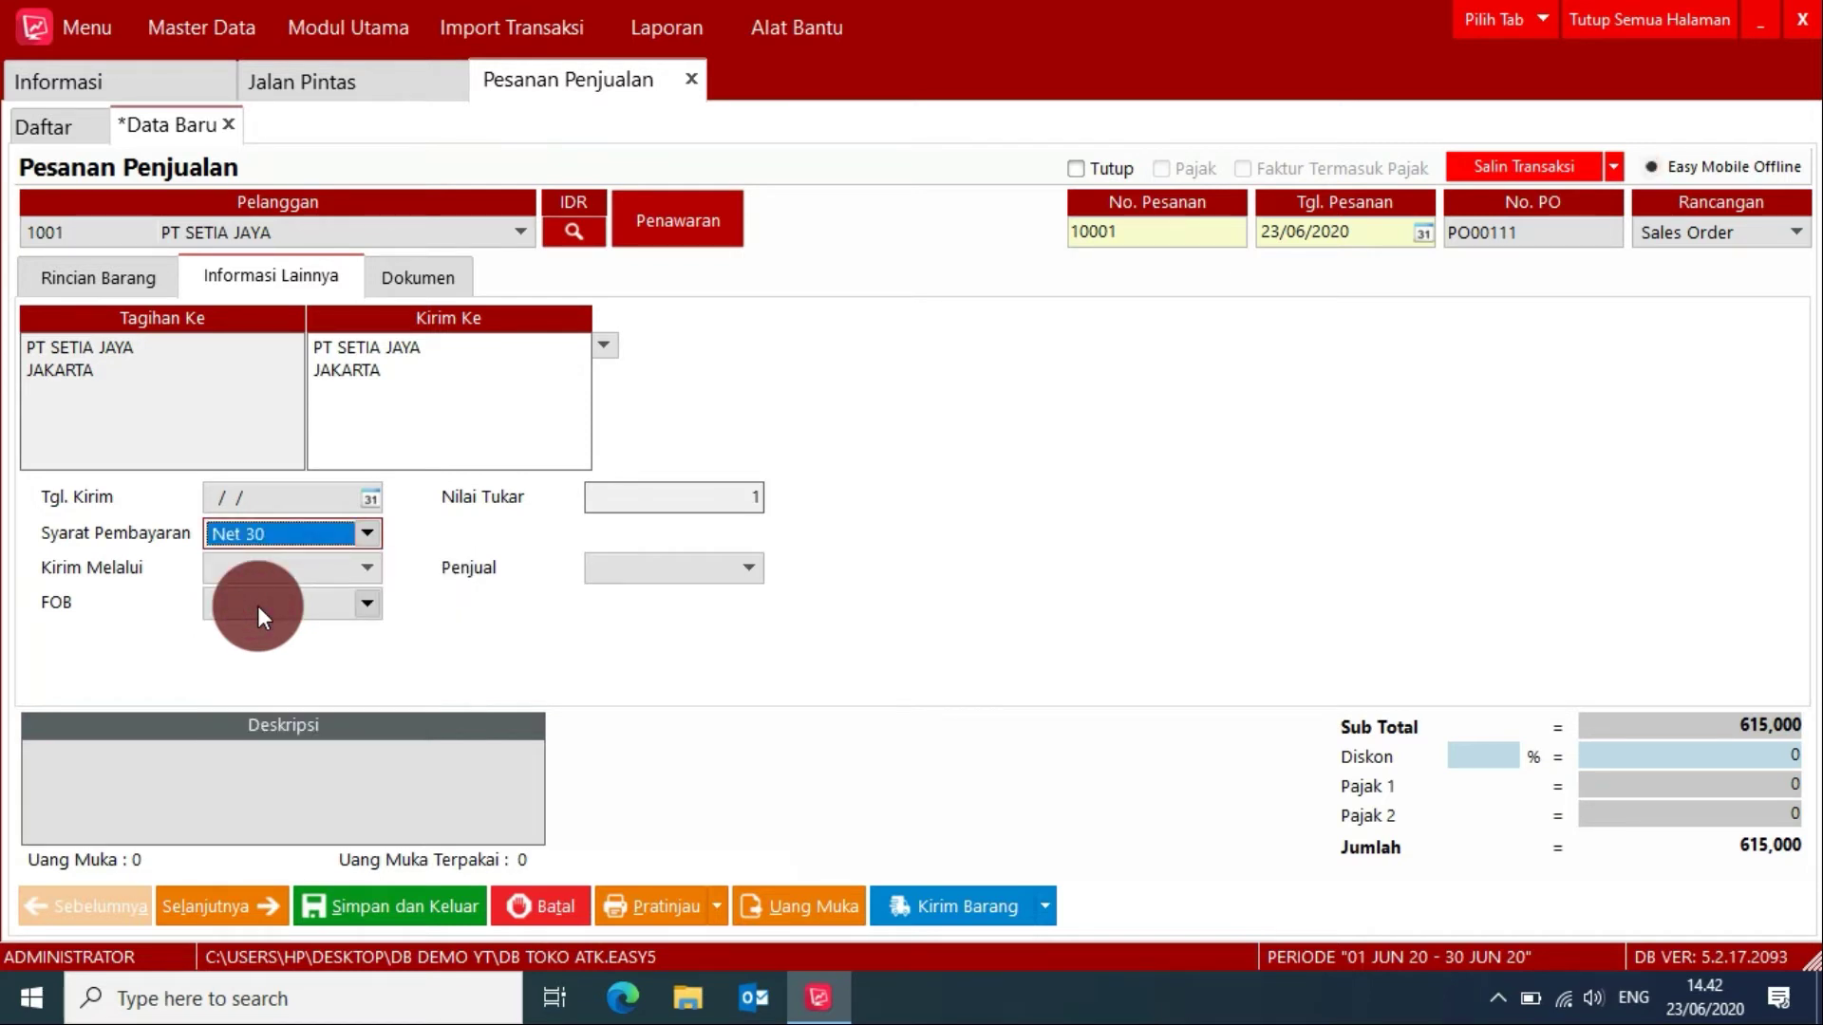
pyautogui.click(701, 570)
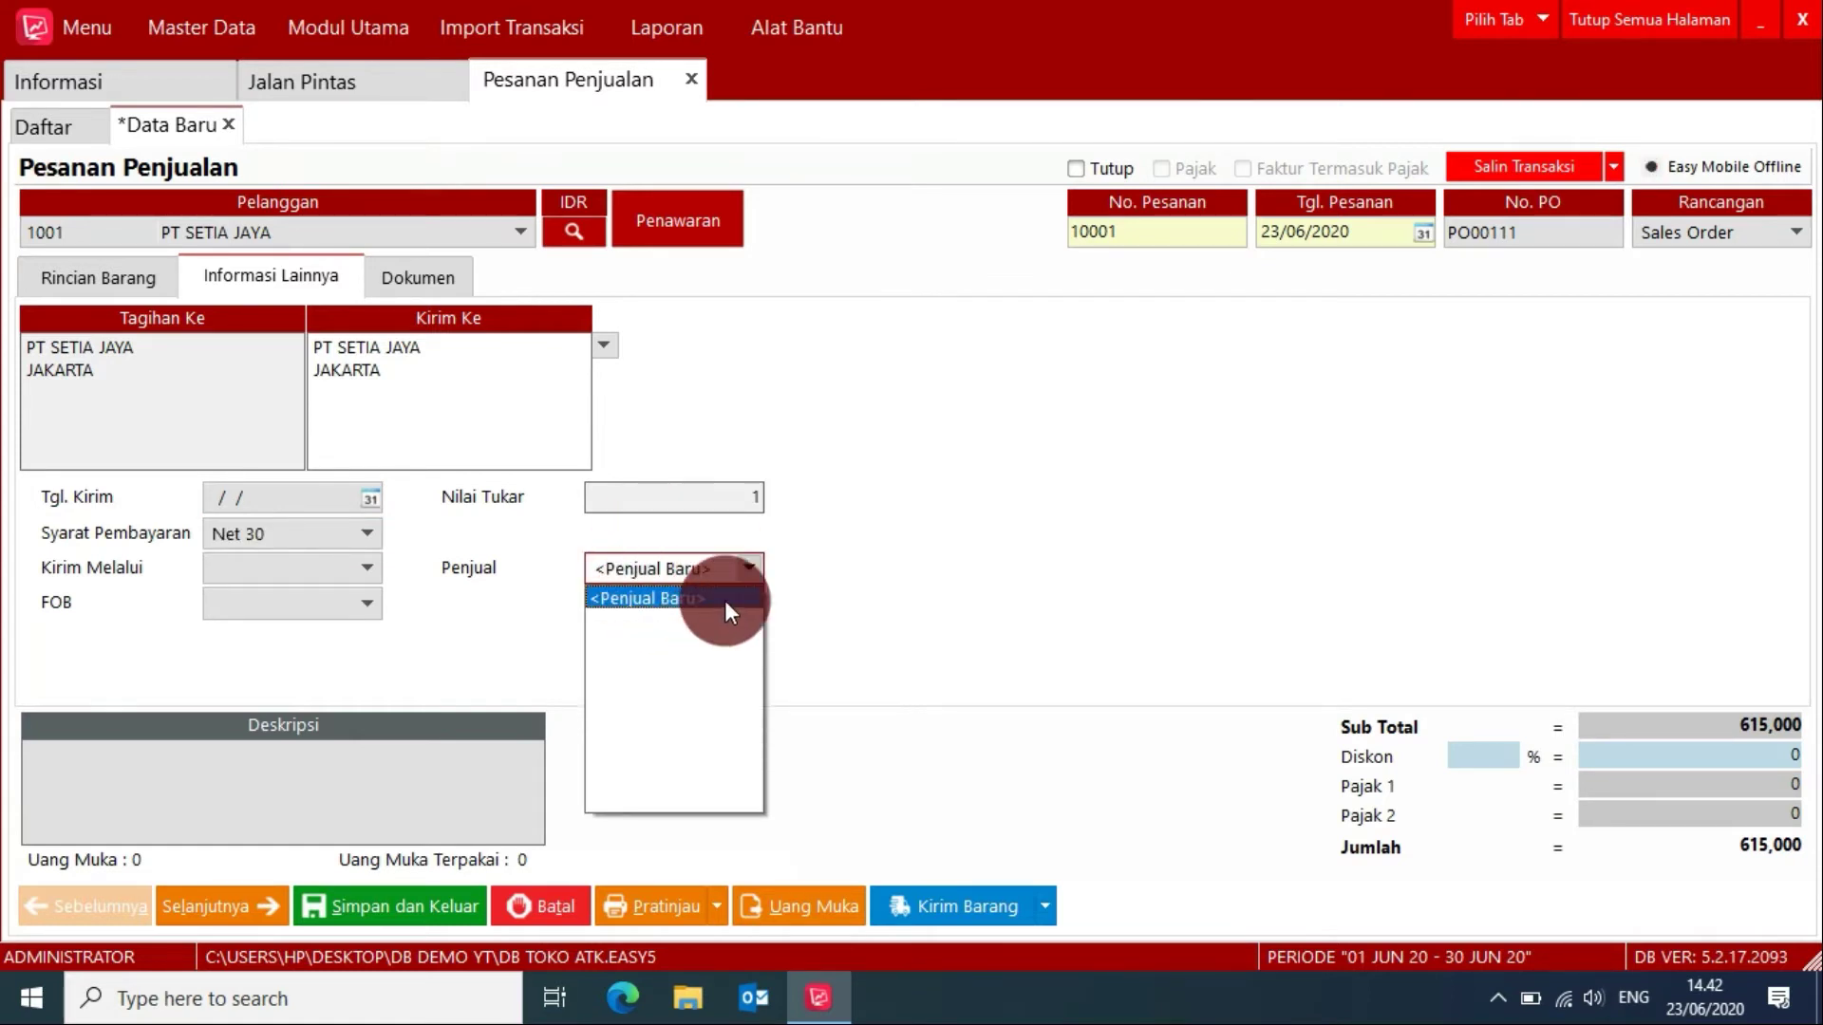
pyautogui.click(693, 568)
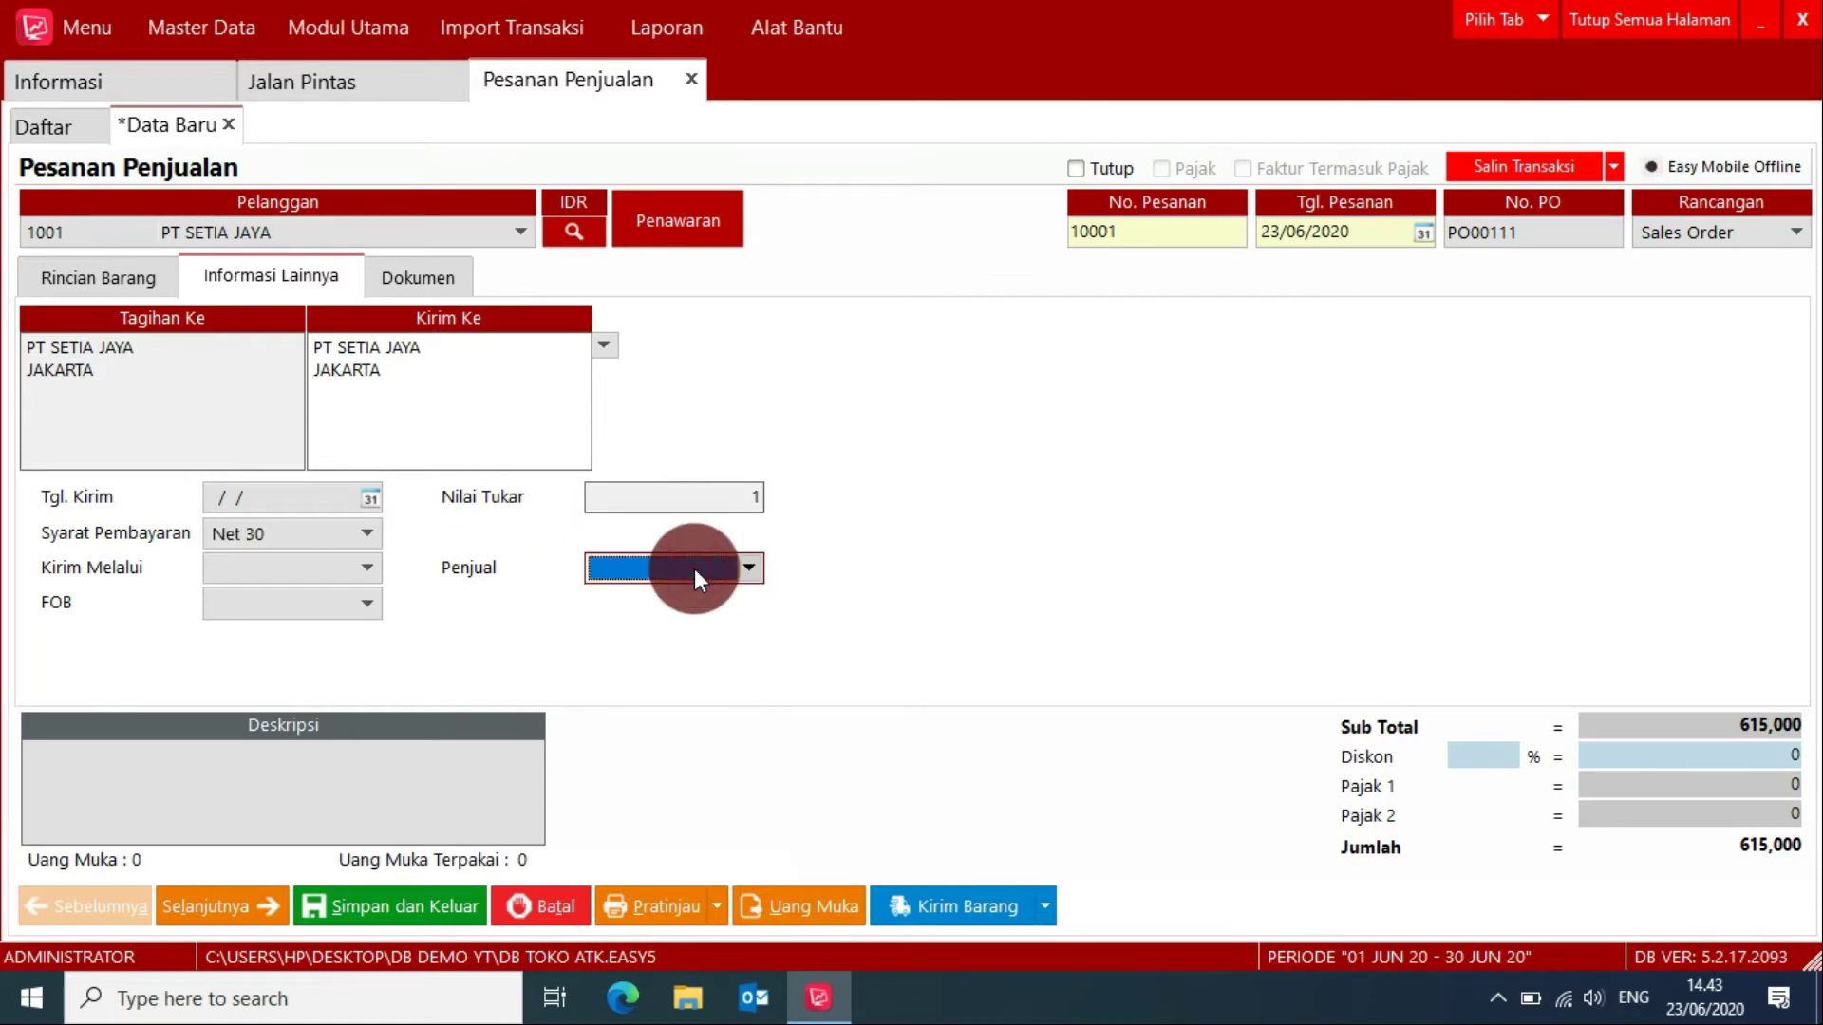
# Step: Preview the printed Pesanan Penjualan, close the preview, and save and exit the order
pyautogui.click(104, 277)
pyautogui.click(644, 911)
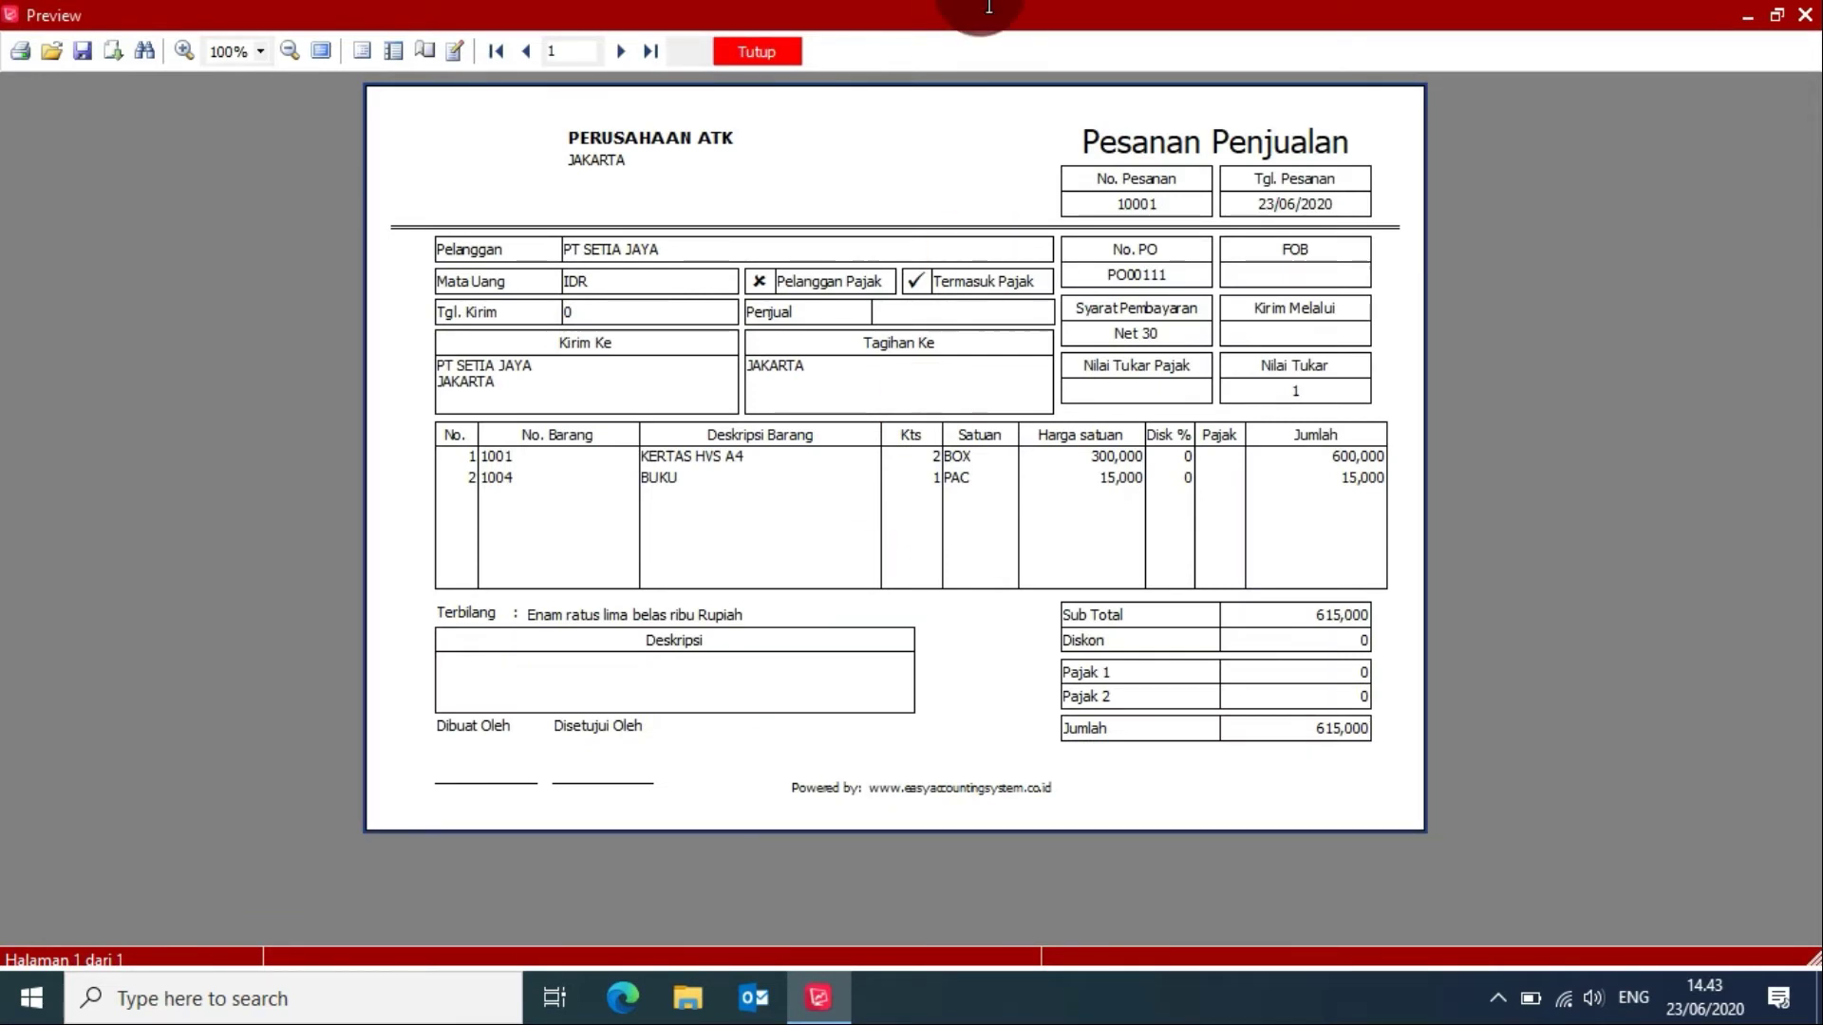
pyautogui.click(740, 51)
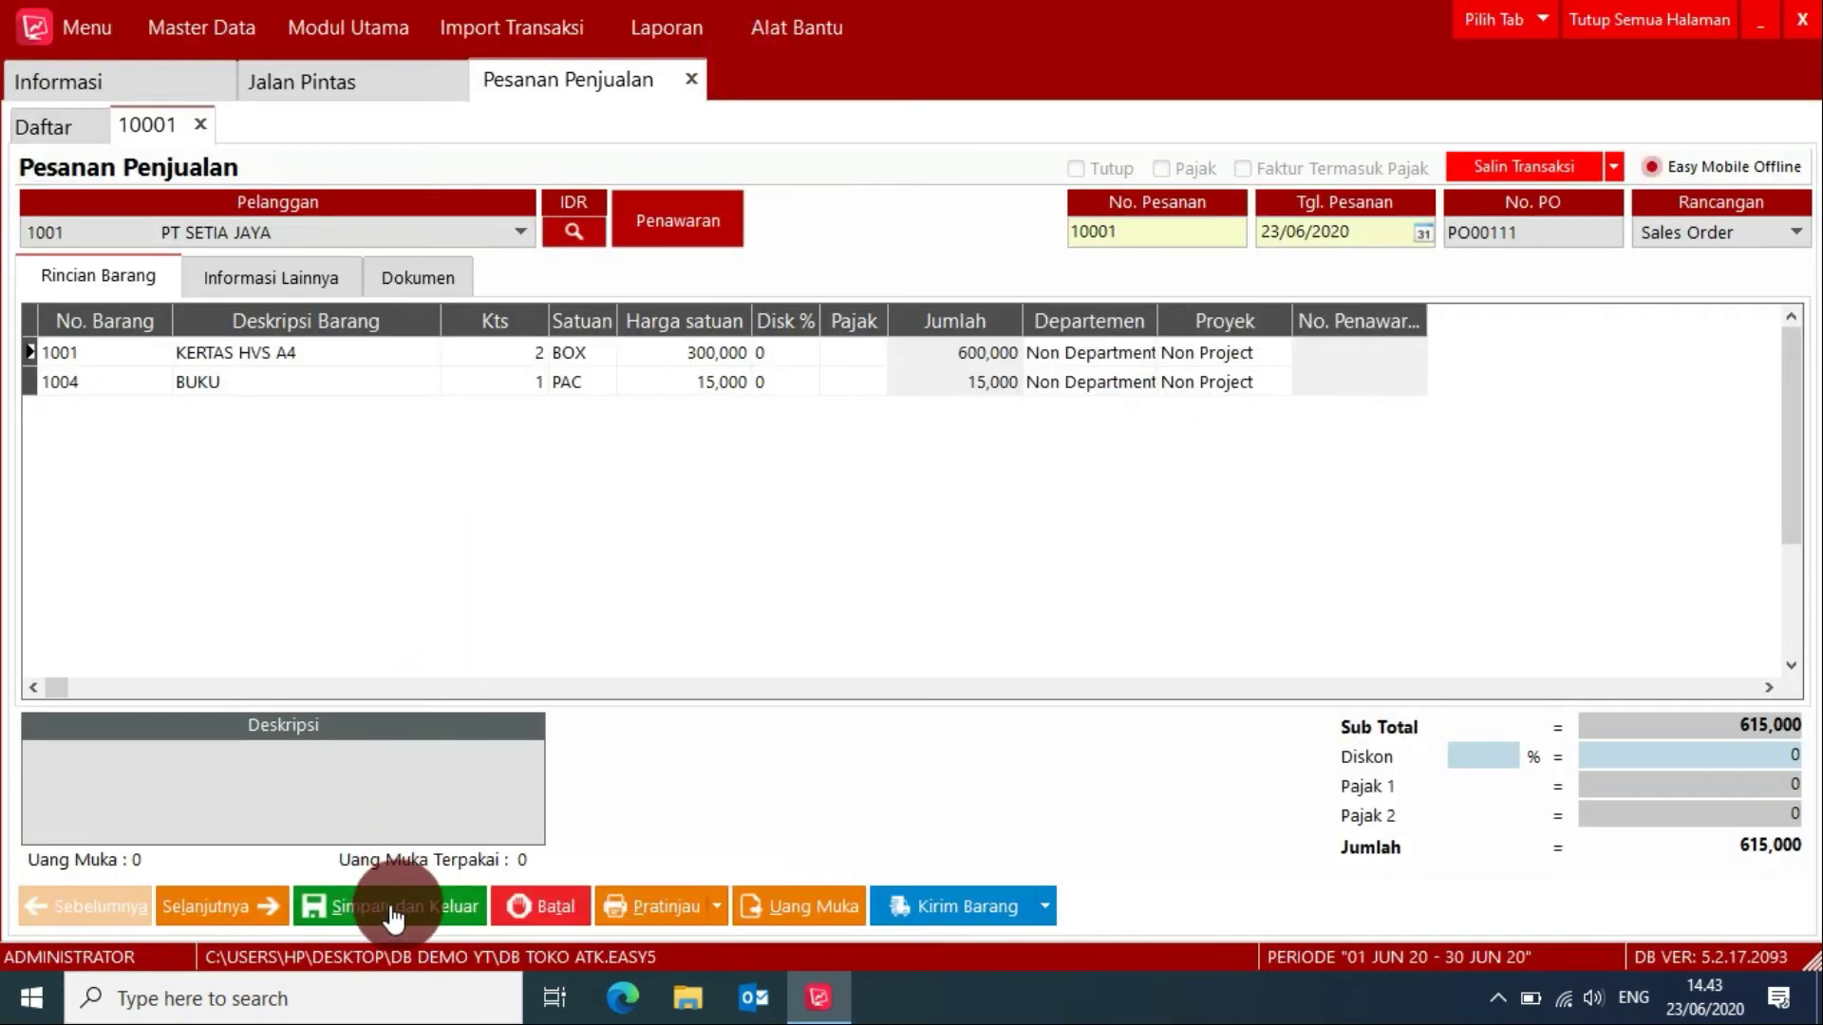
pyautogui.click(389, 909)
# Step: Close all open pages and open the Pengiriman Barang list of the sales module
pyautogui.click(1568, 31)
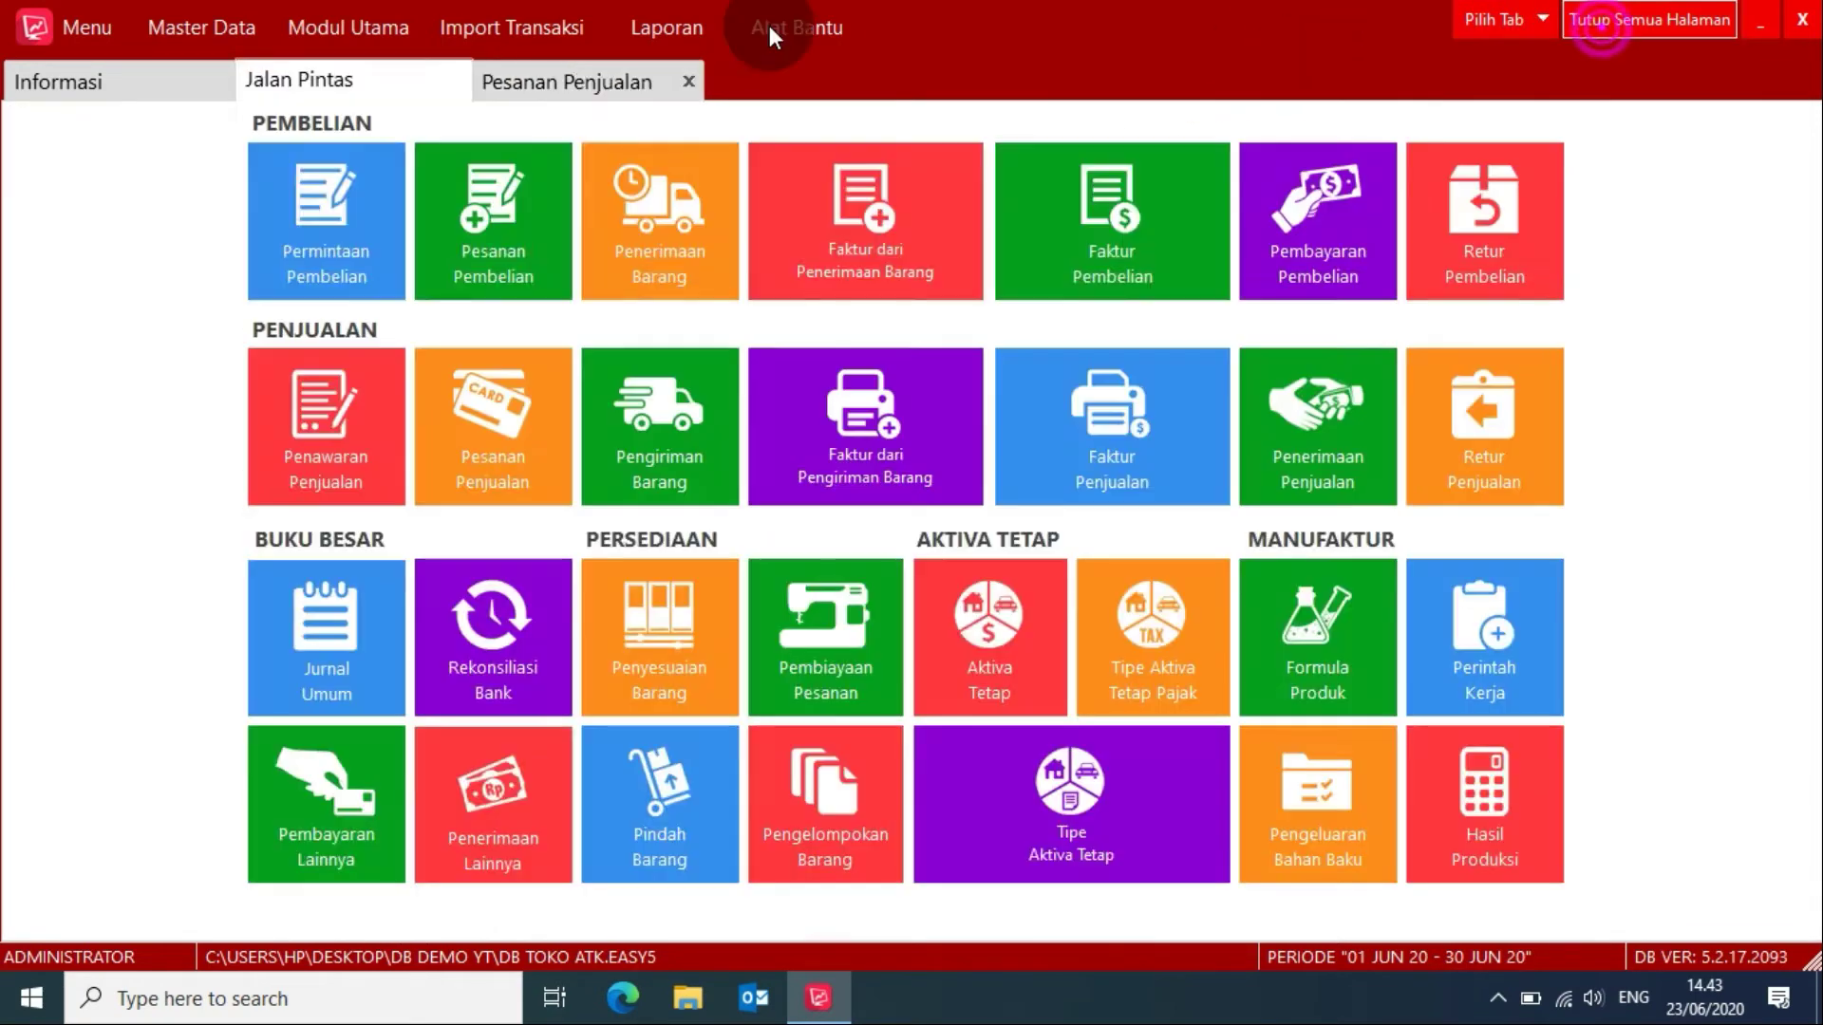
pyautogui.click(382, 77)
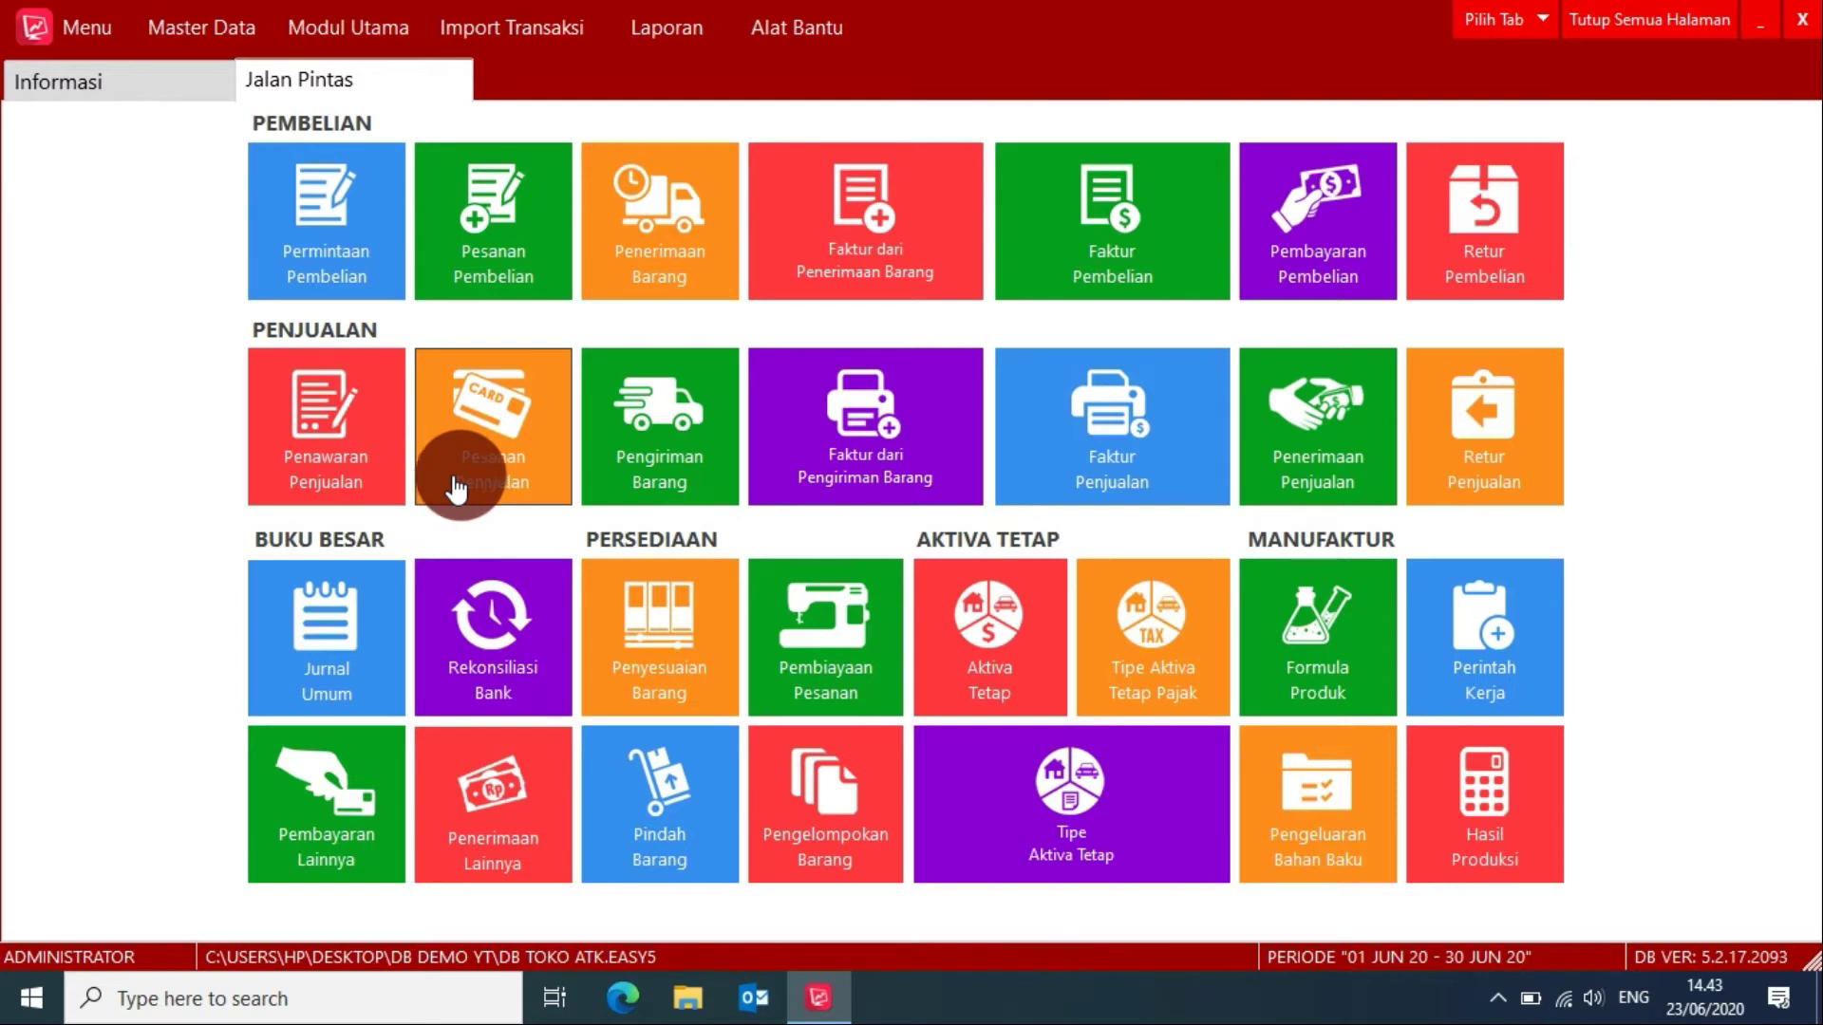
pyautogui.click(642, 452)
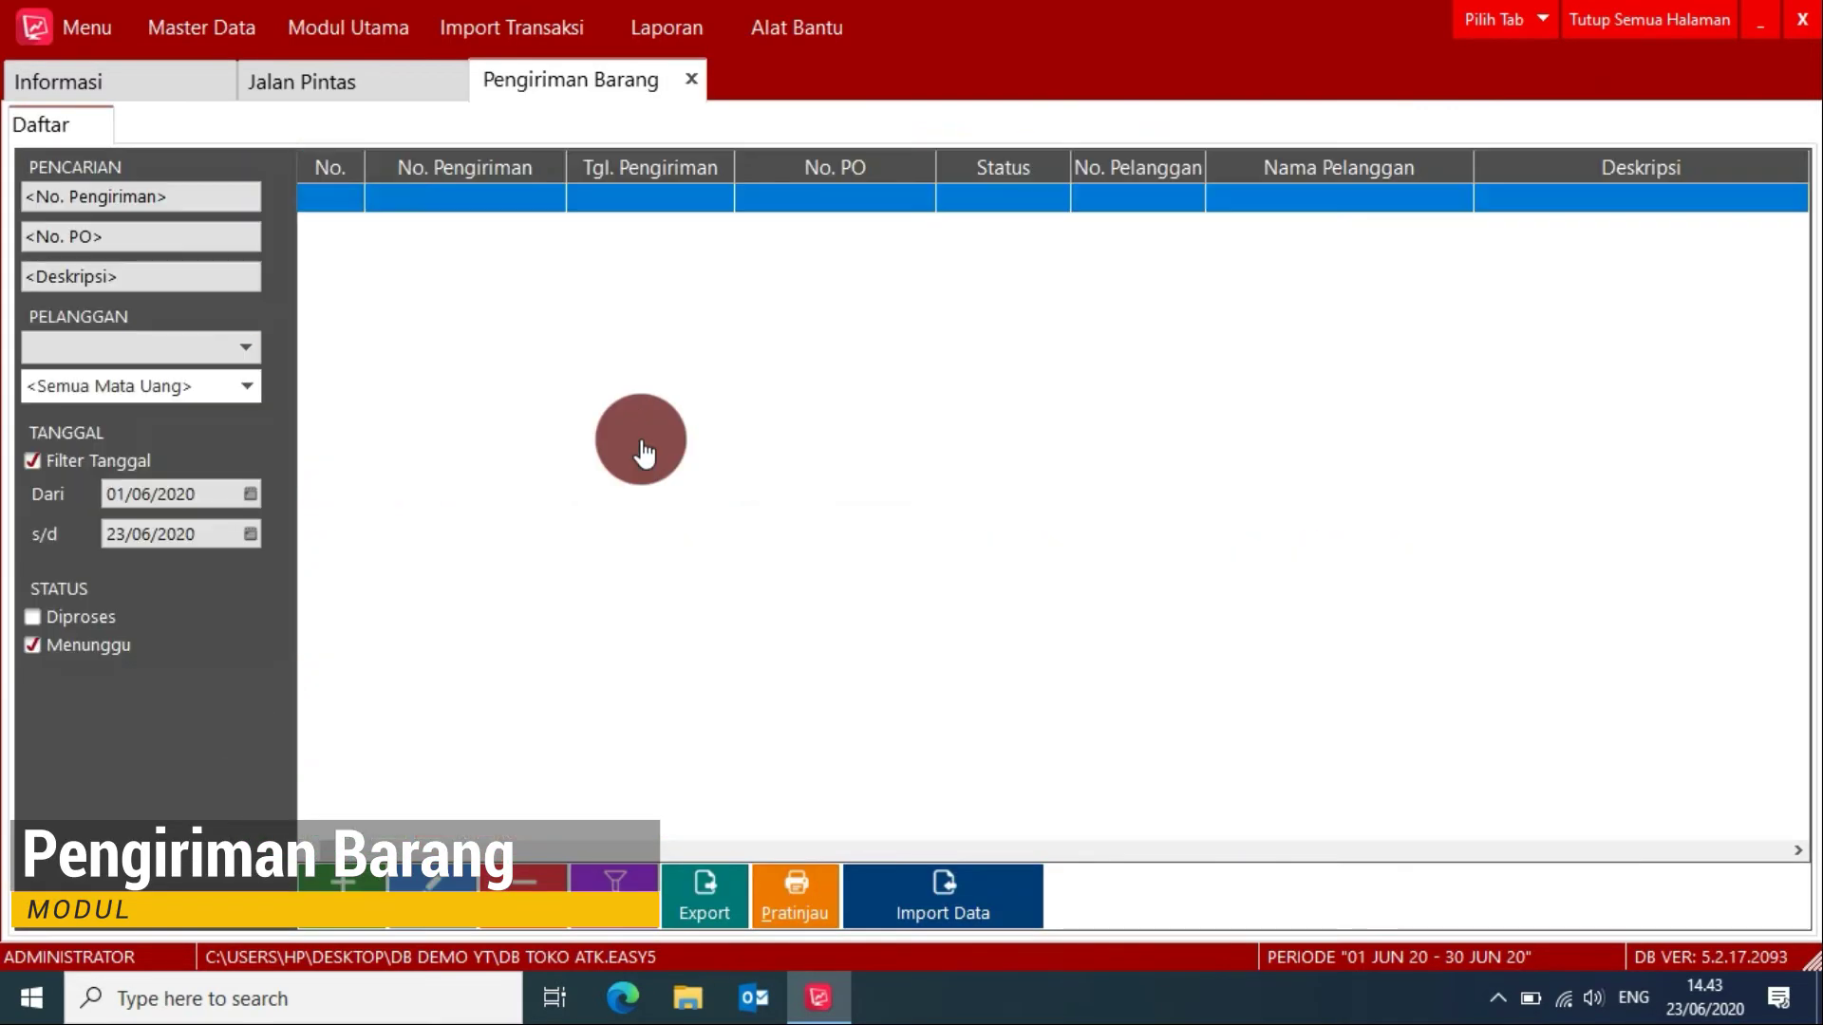
# Step: Create a new Pengiriman Barang for PT SETIA JAYA and load the items of its Pesanan Penjualan with PO number PO00111
pyautogui.doubleClick(643, 451)
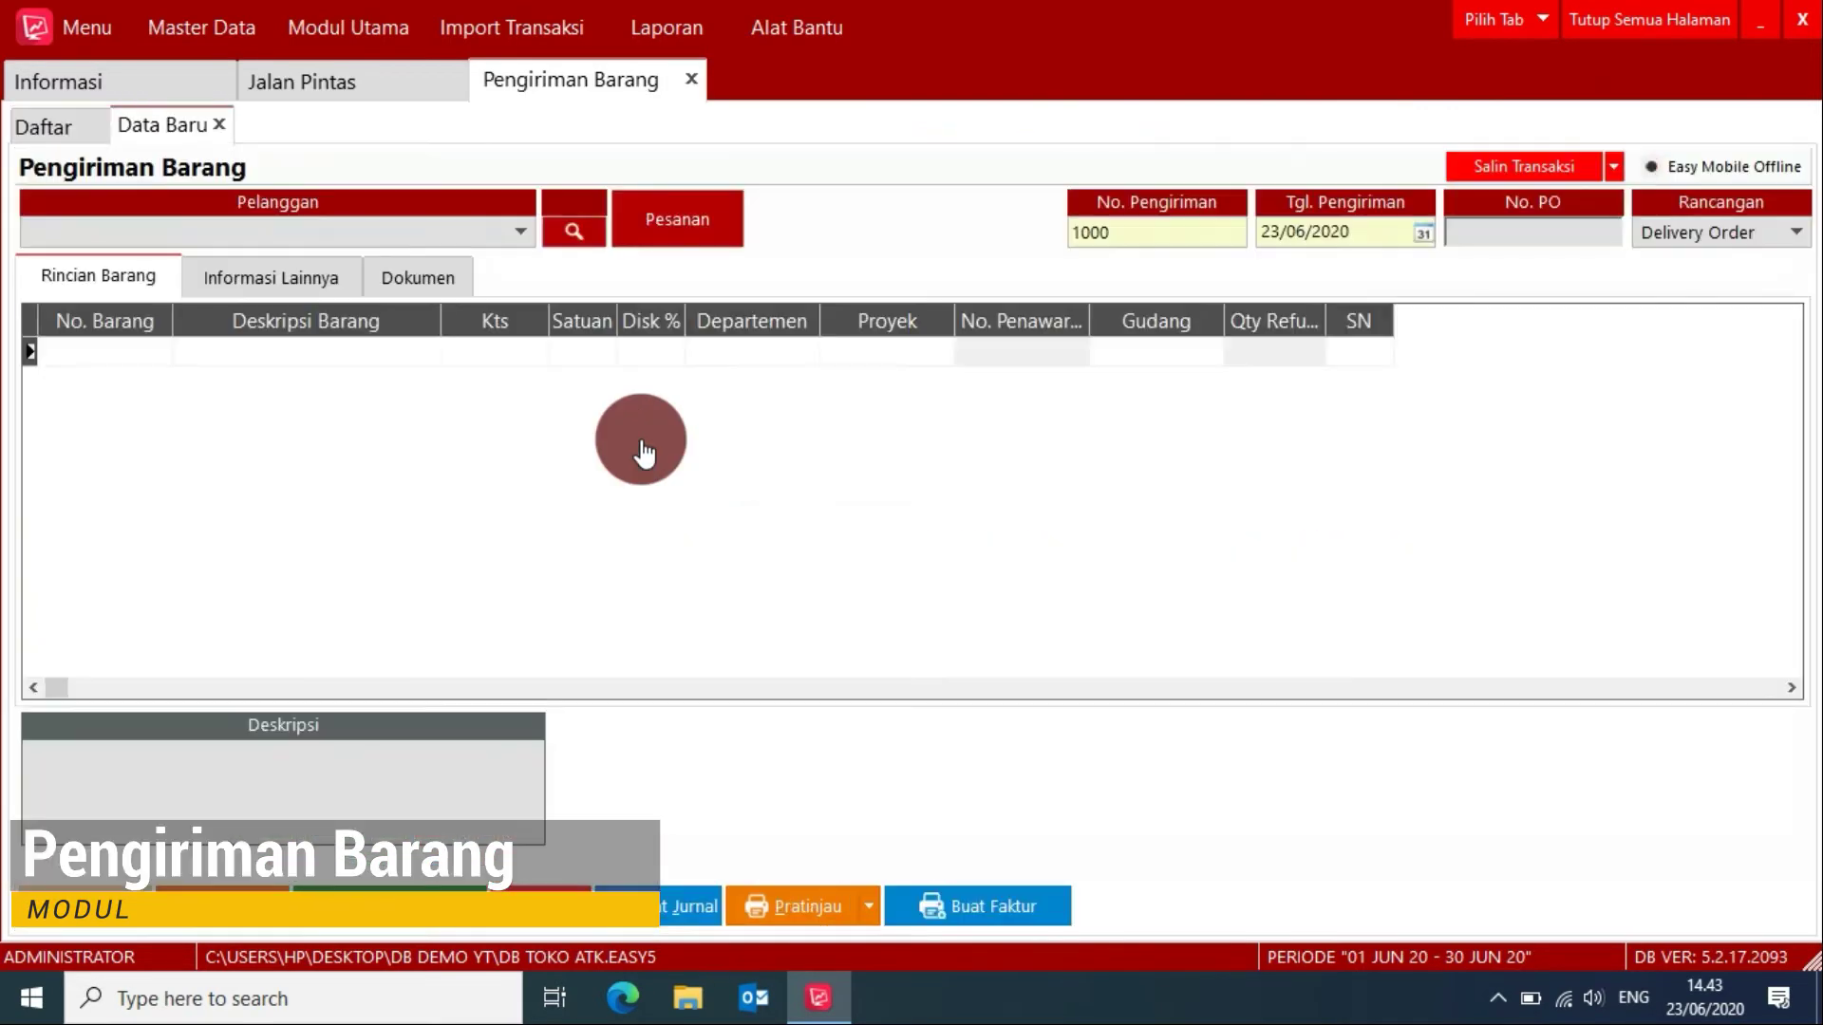
pyautogui.click(483, 231)
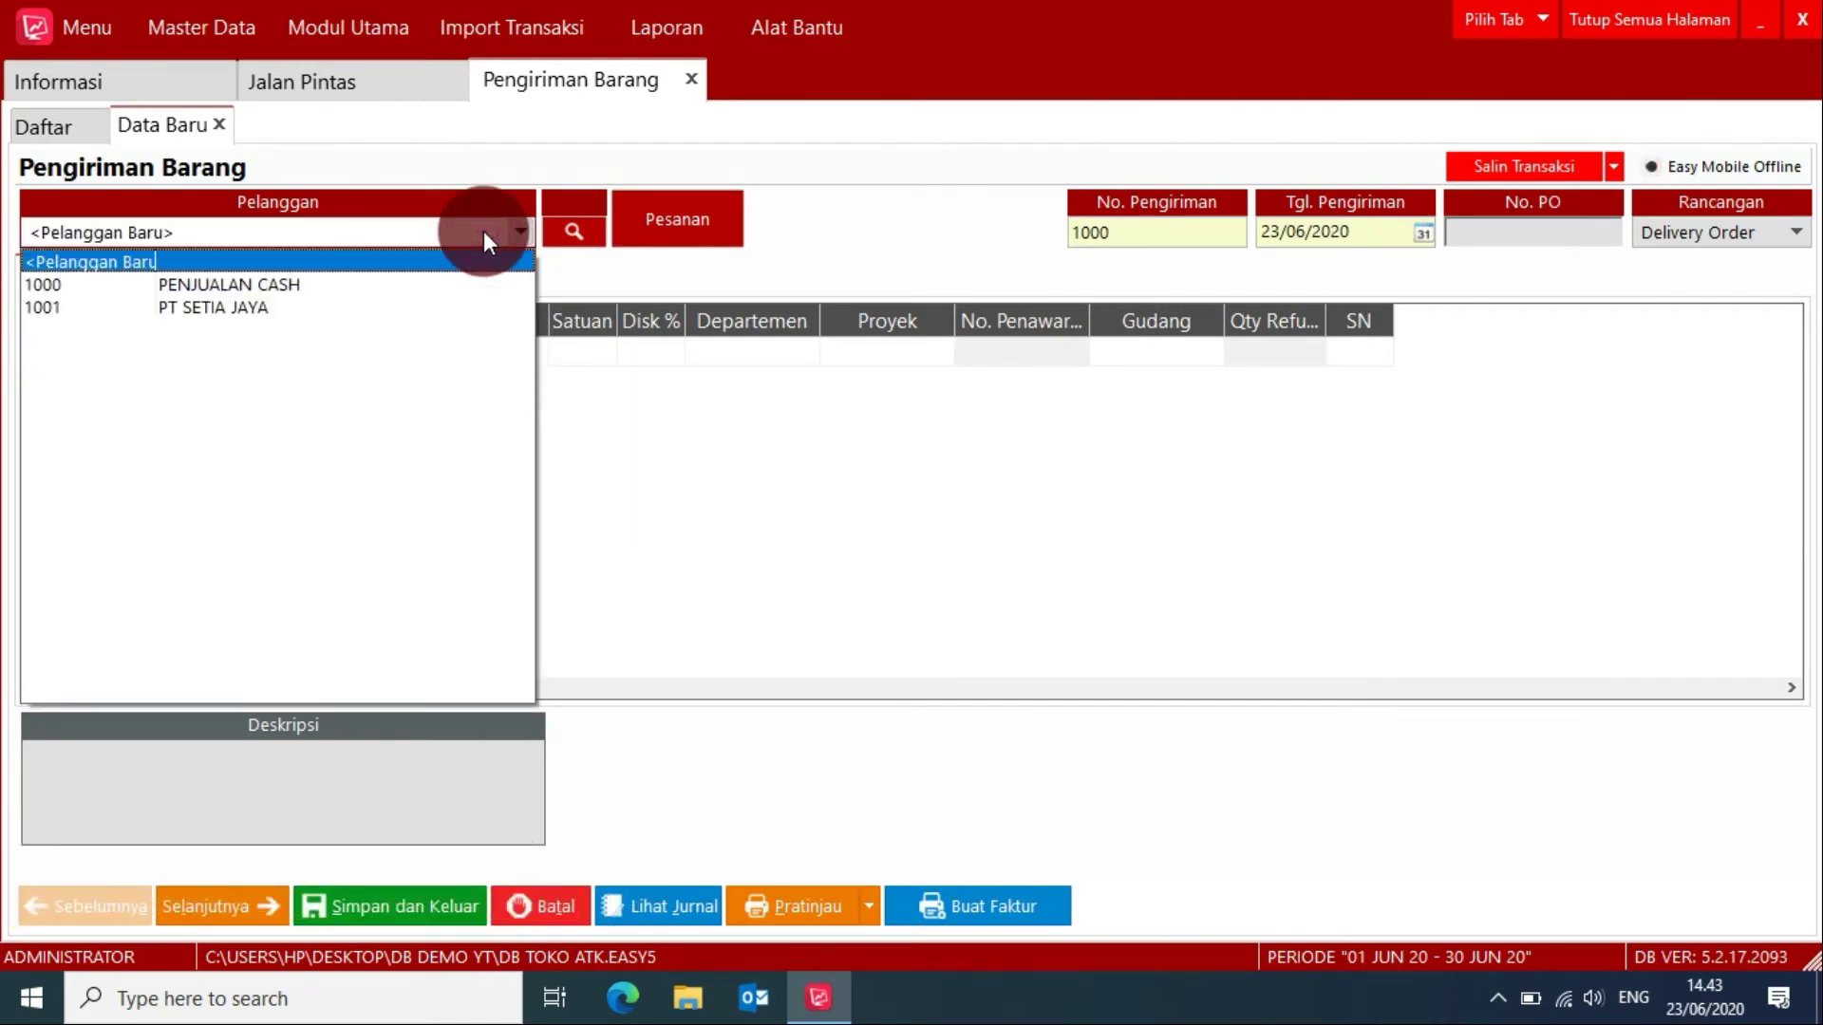
pyautogui.click(226, 305)
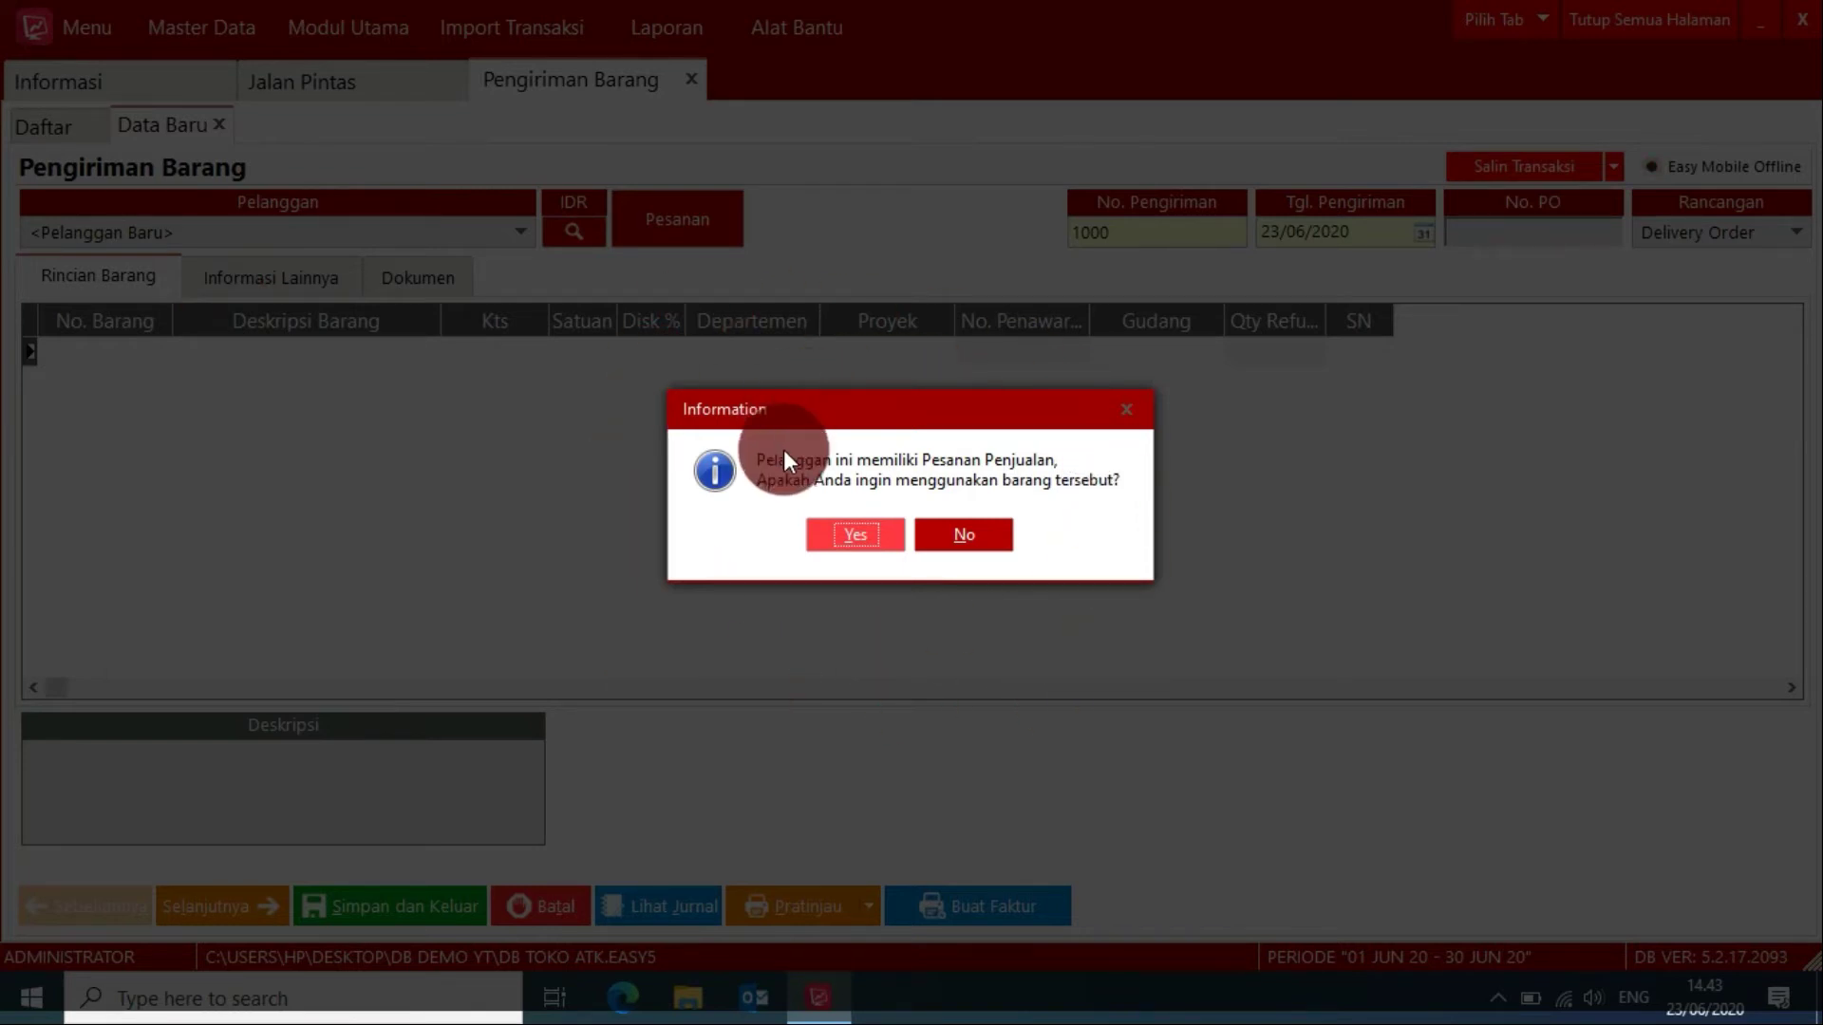
pyautogui.click(843, 533)
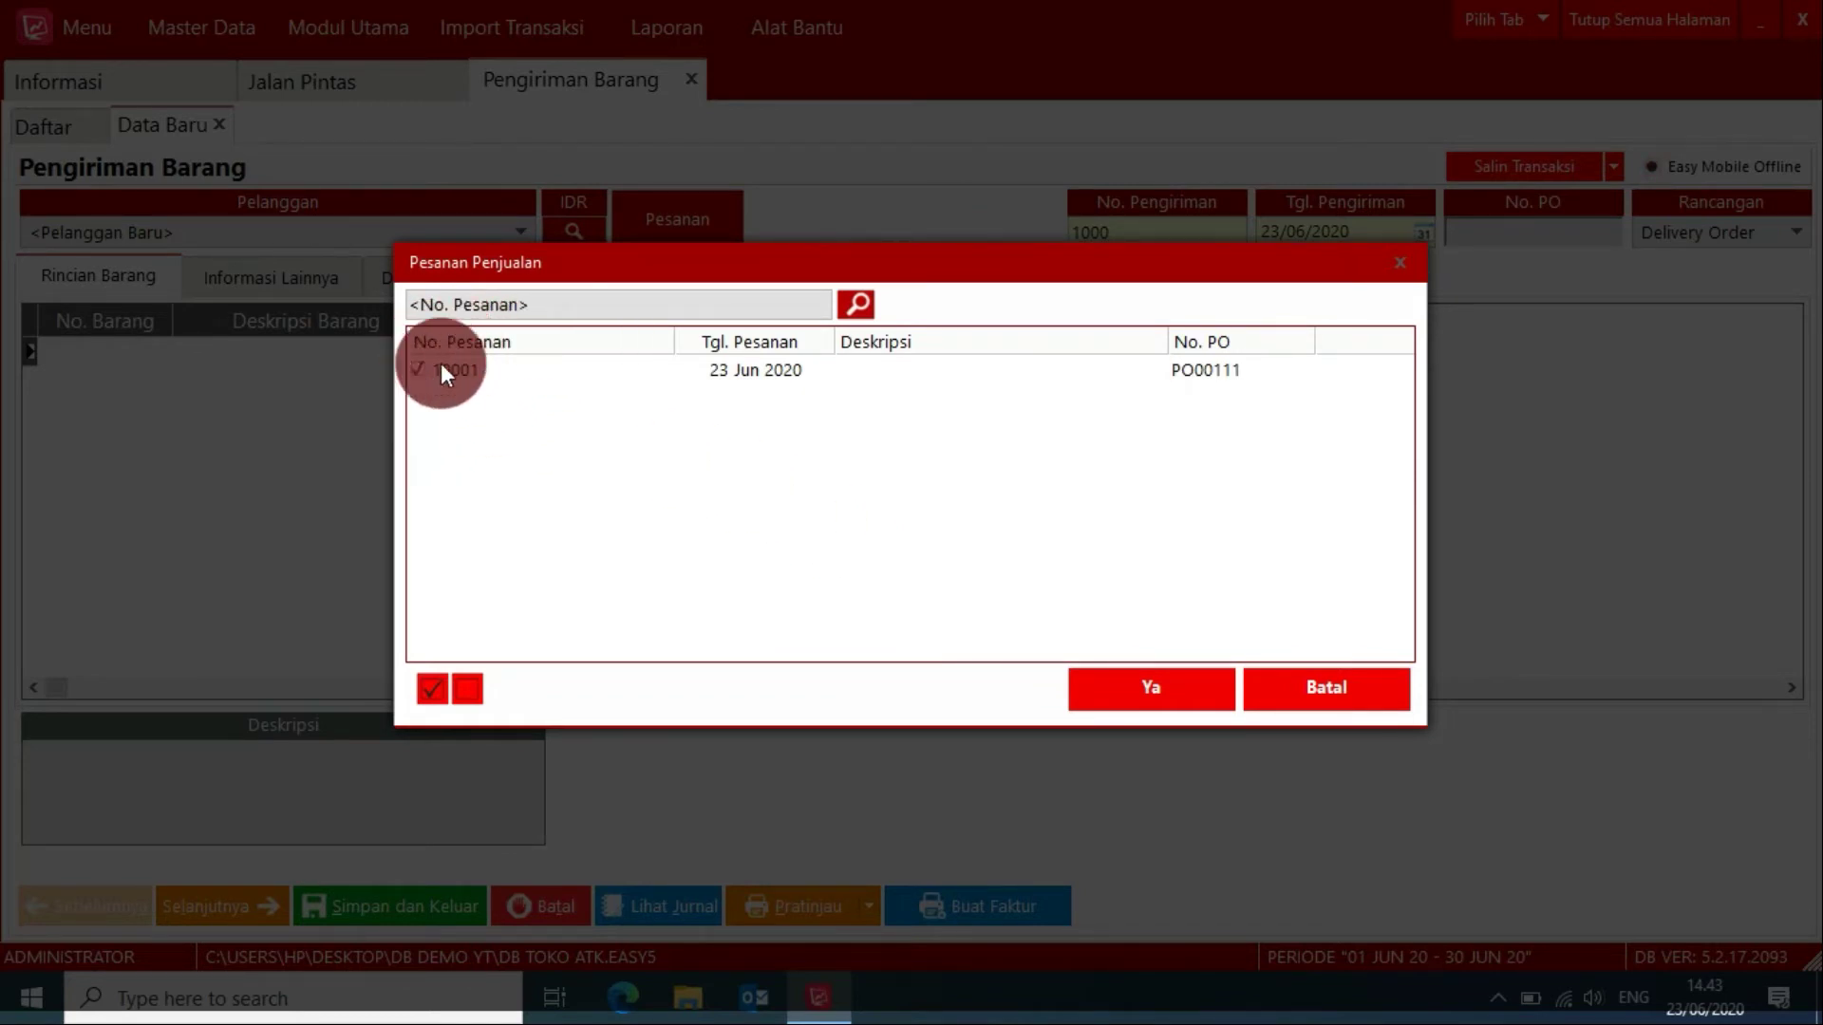
pyautogui.click(1215, 380)
pyautogui.click(1147, 708)
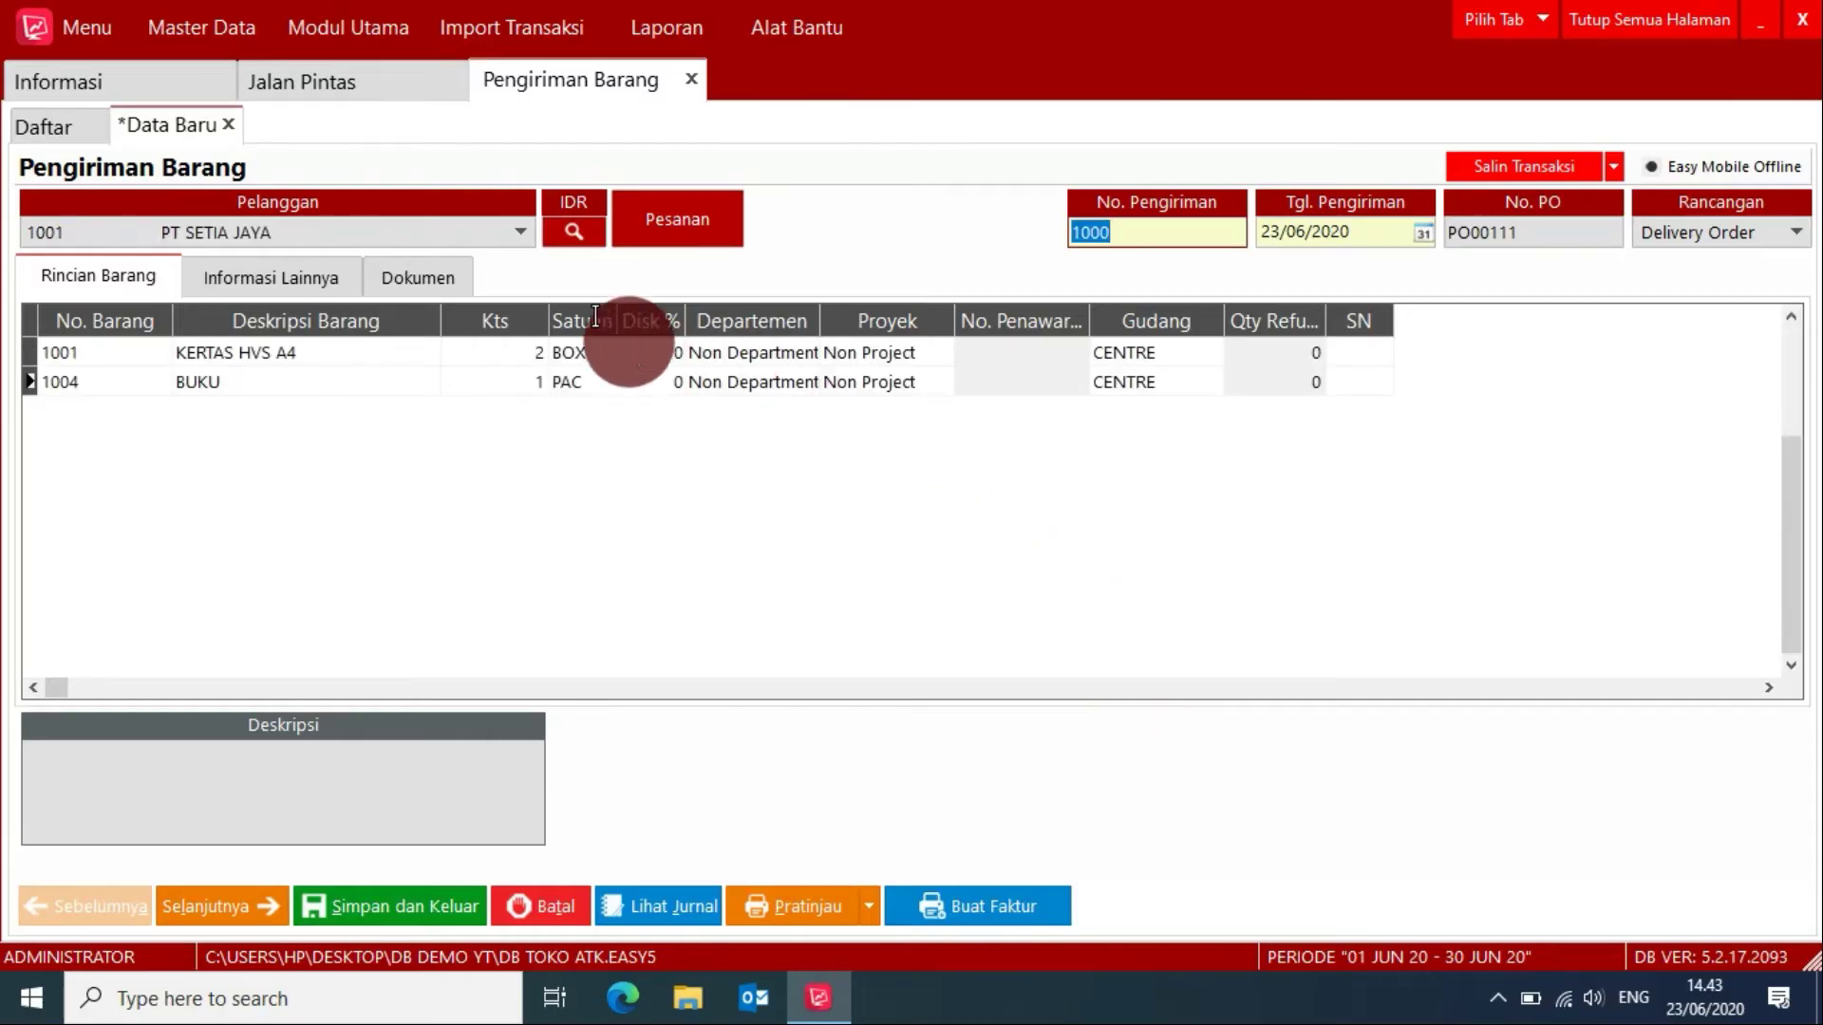
# Step: Review the delivery's item quantities, preview the printed Pengiriman Pesanan, close the preview, and save and exit the delivery
pyautogui.click(293, 349)
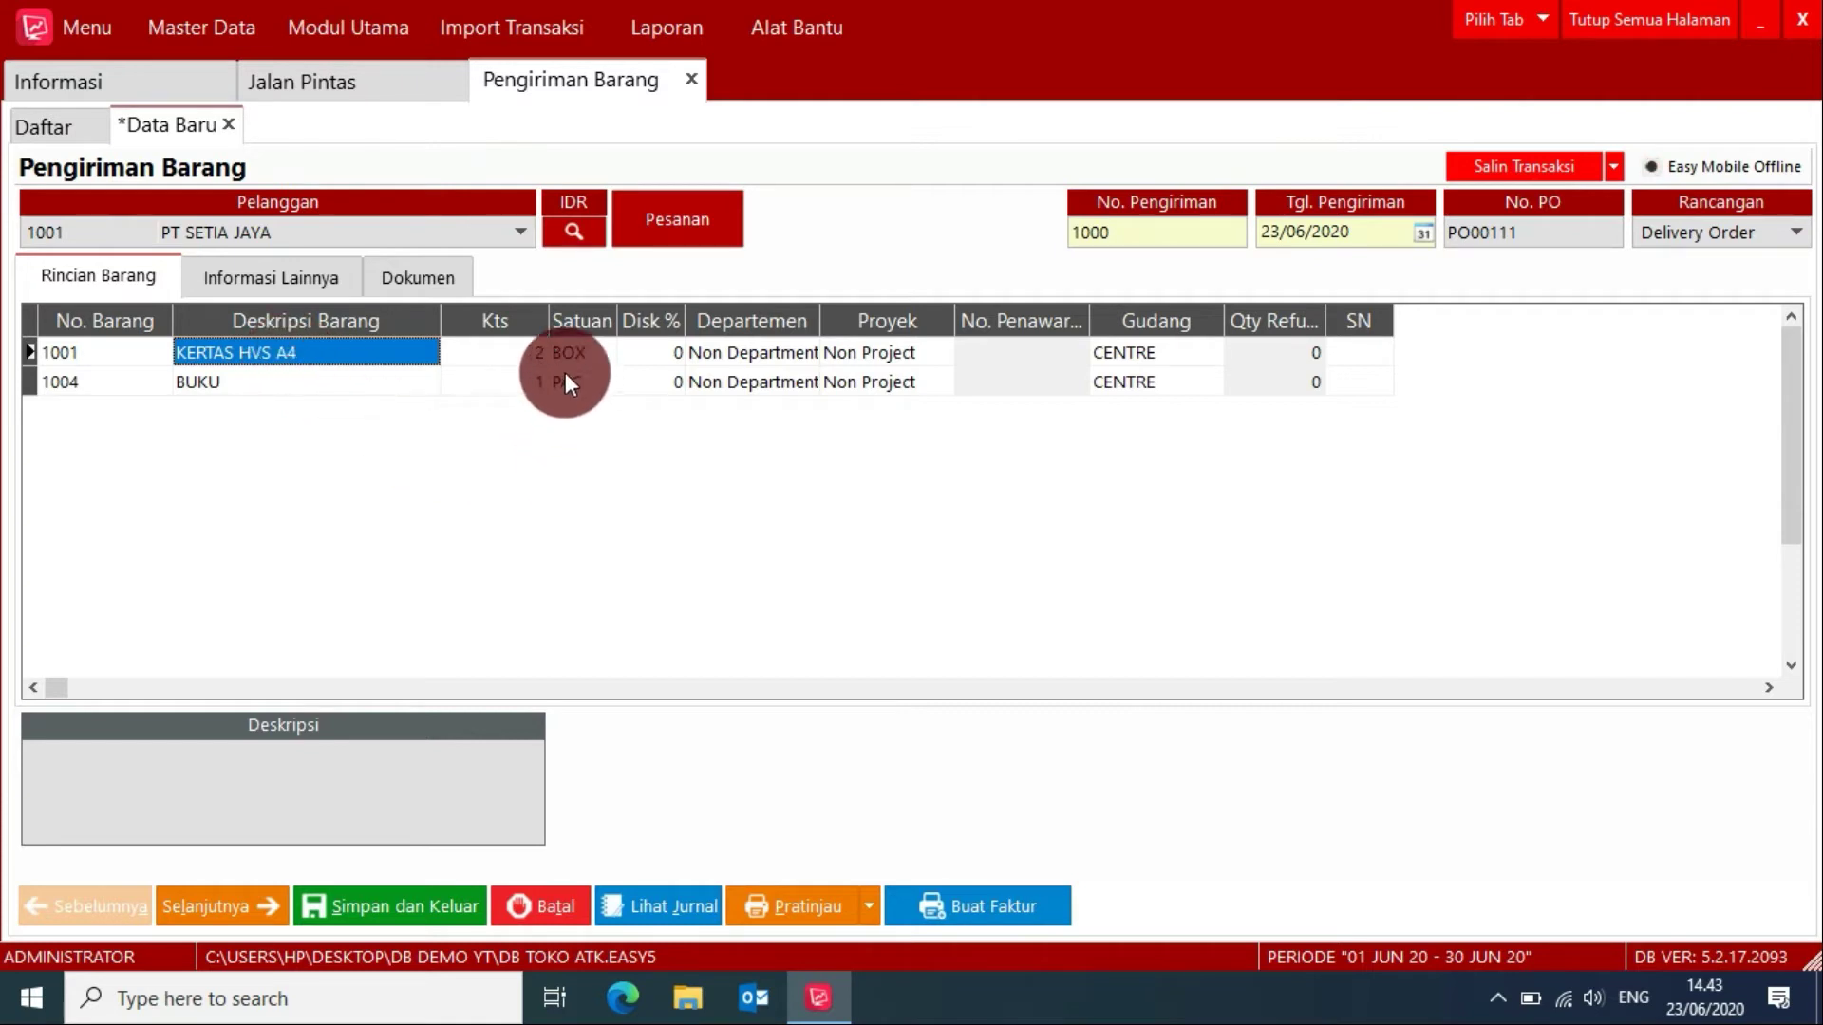
pyautogui.click(513, 356)
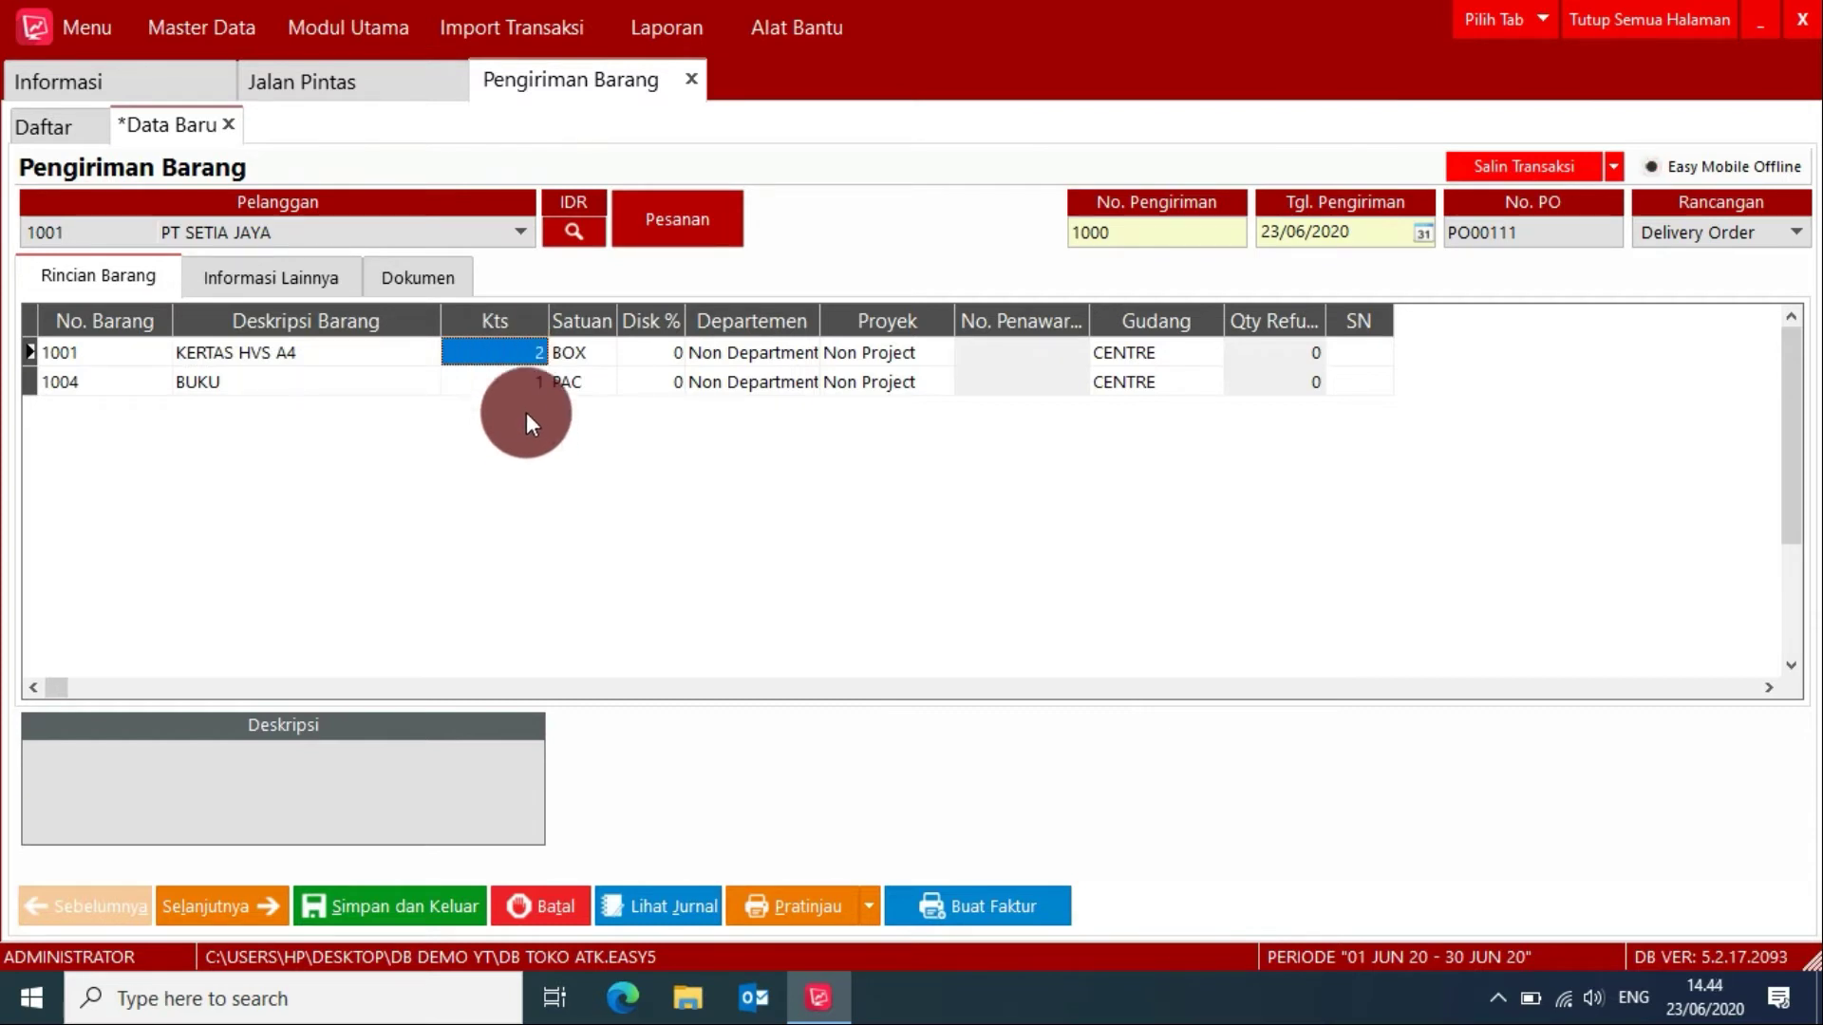
pyautogui.click(516, 381)
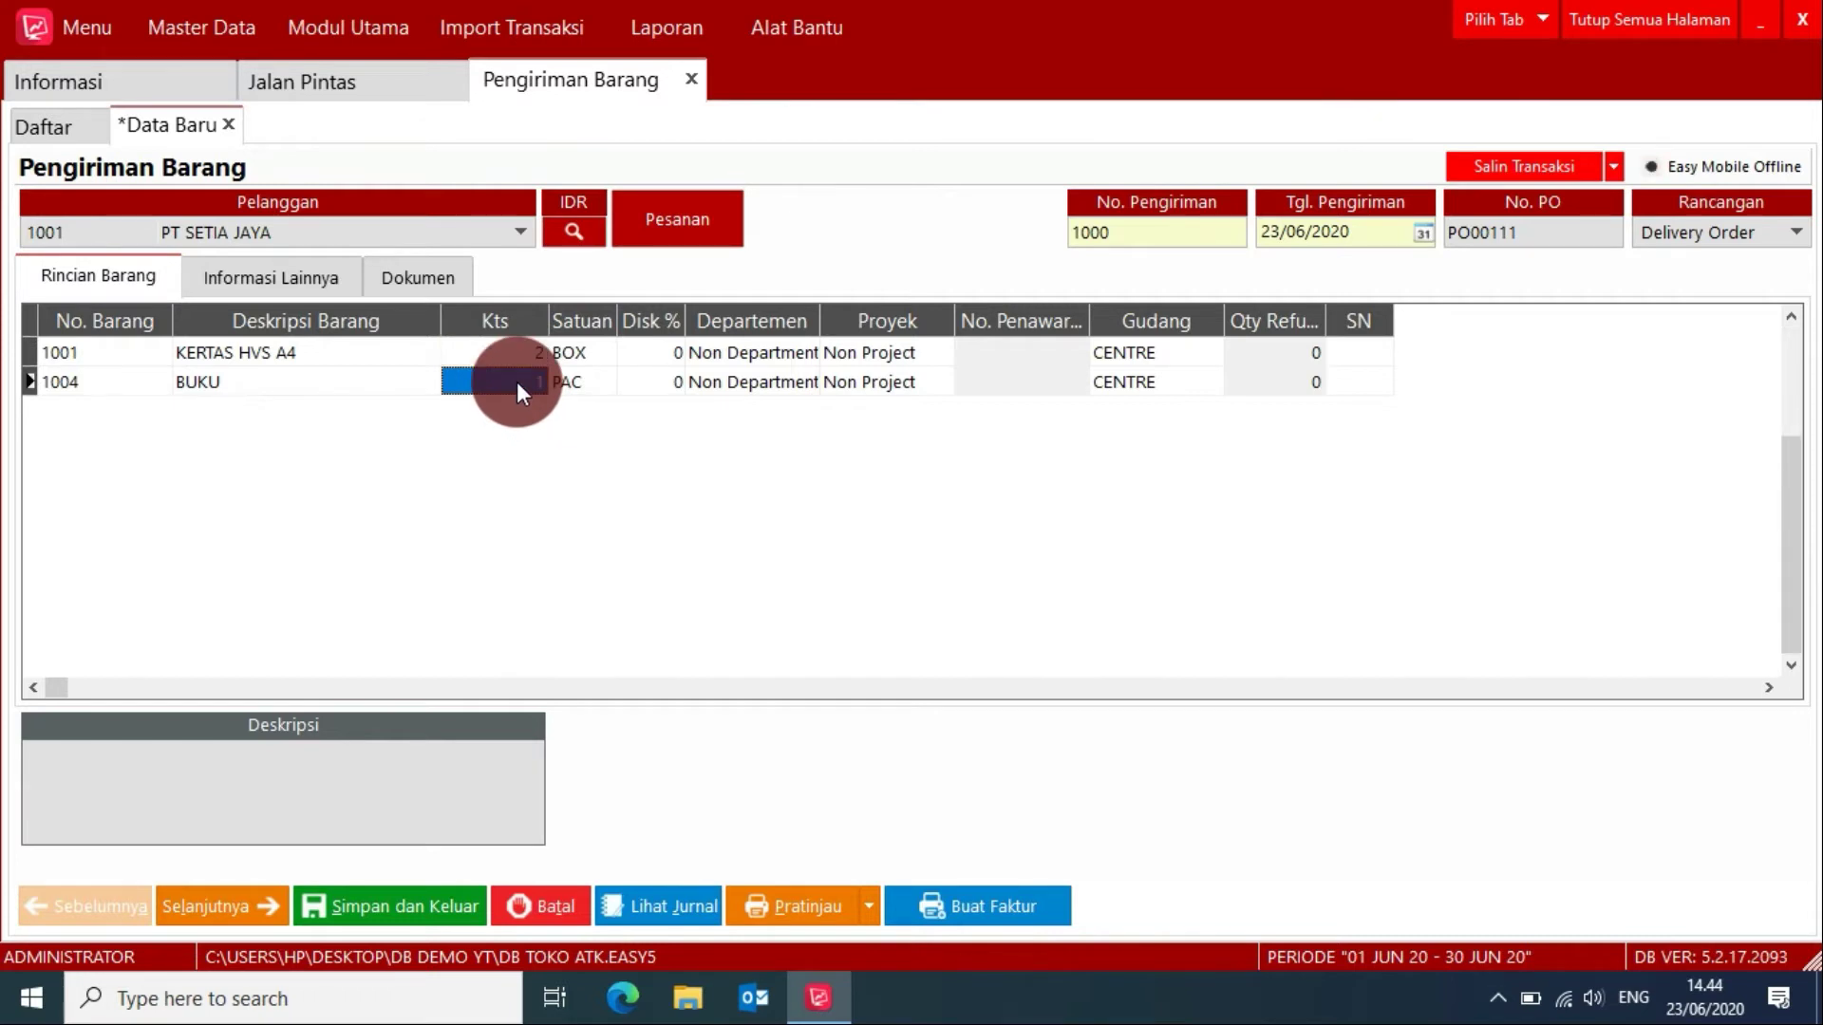
pyautogui.click(785, 922)
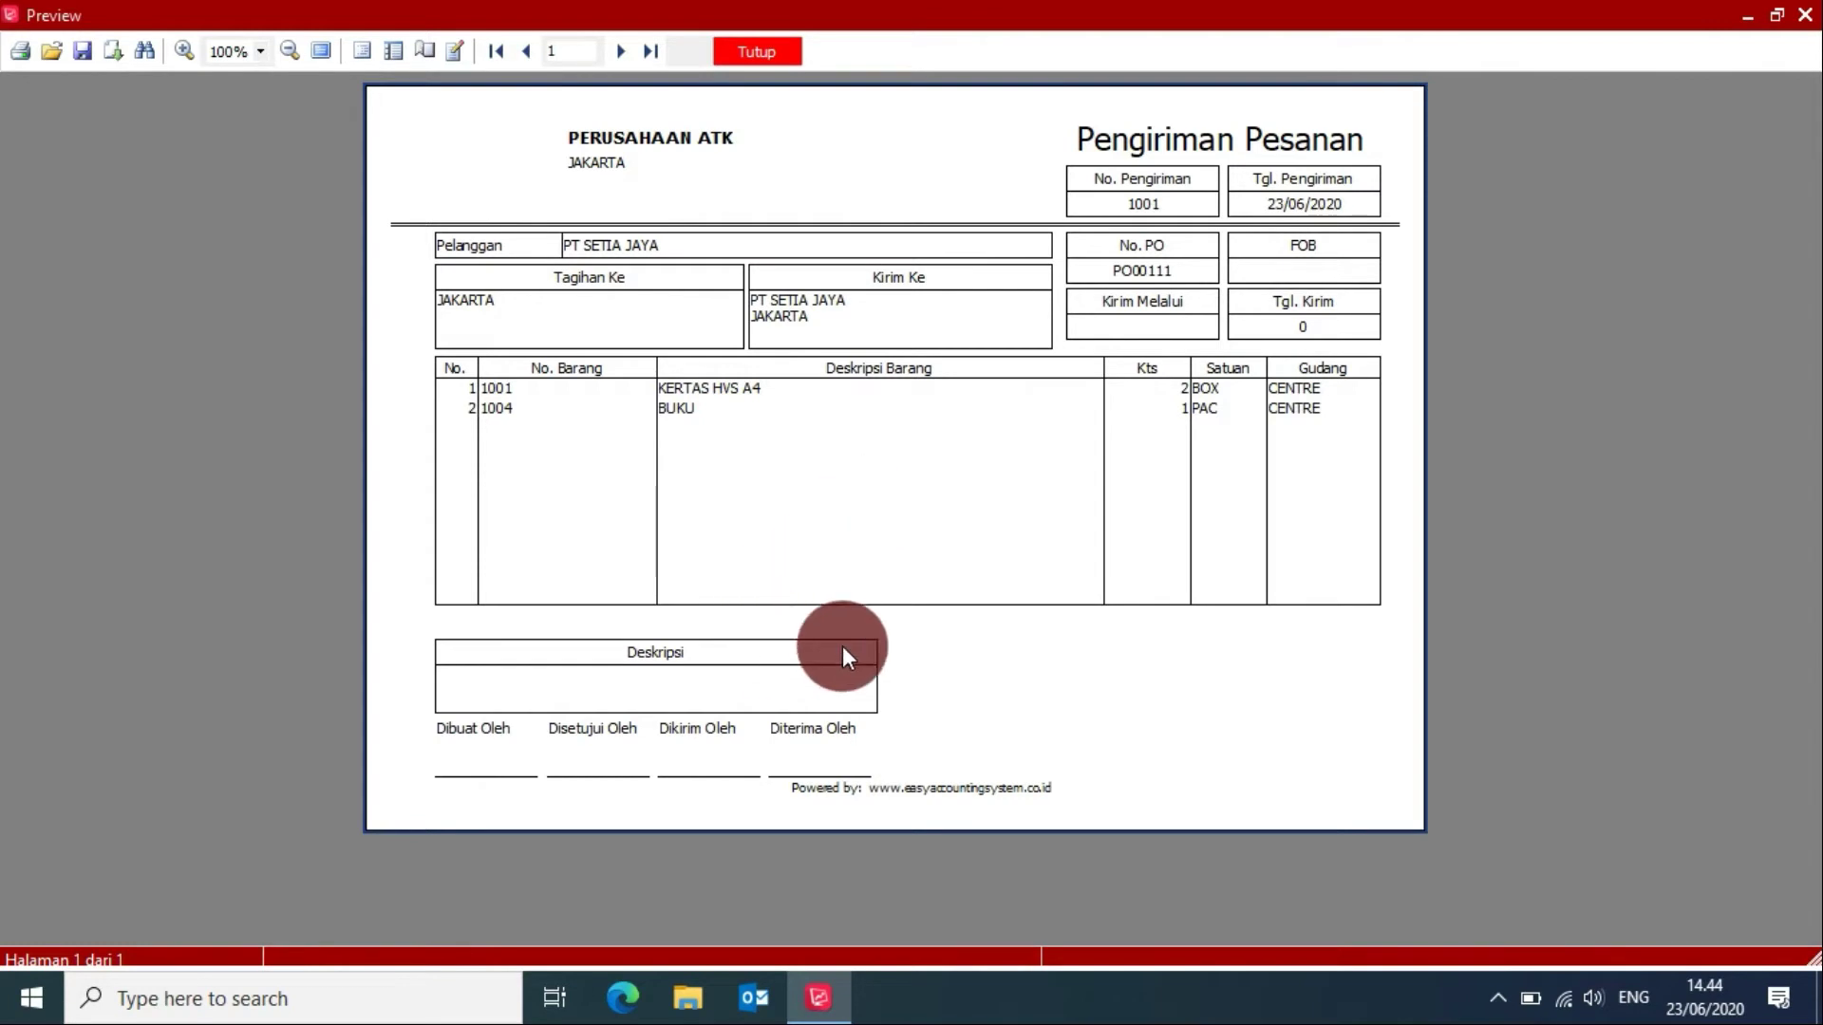
pyautogui.click(757, 47)
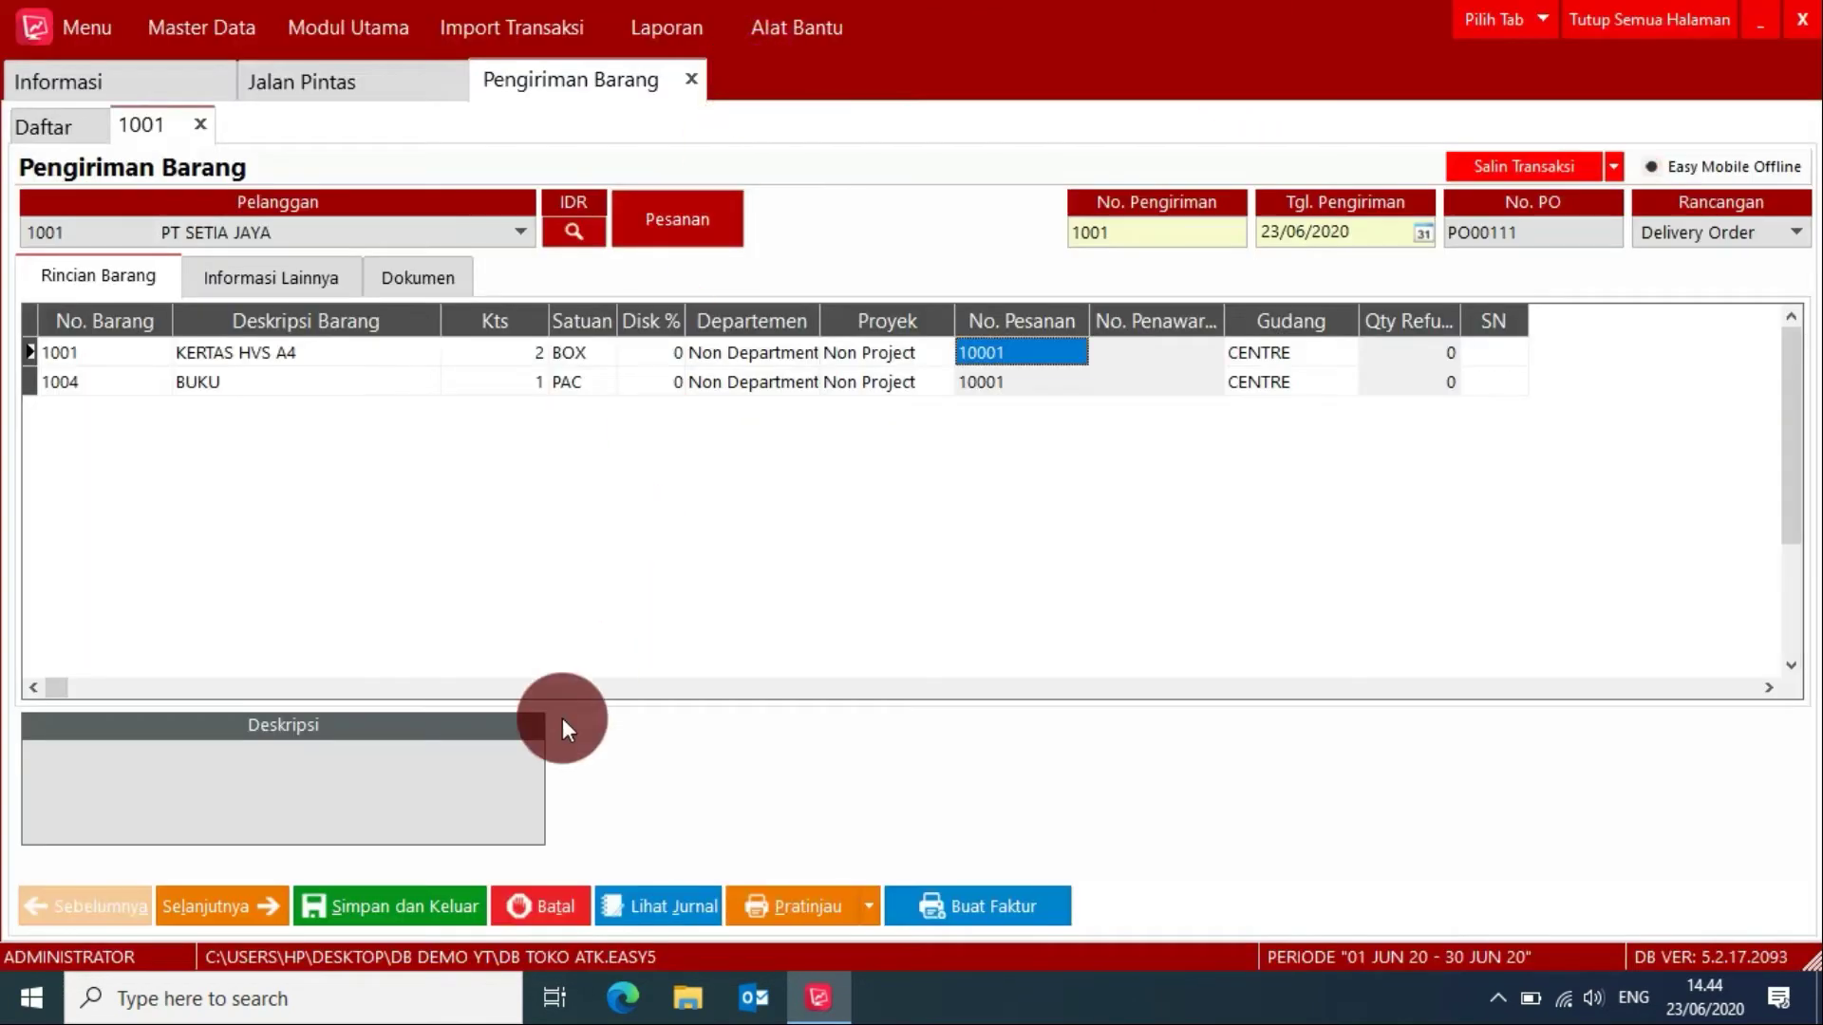
pyautogui.click(426, 900)
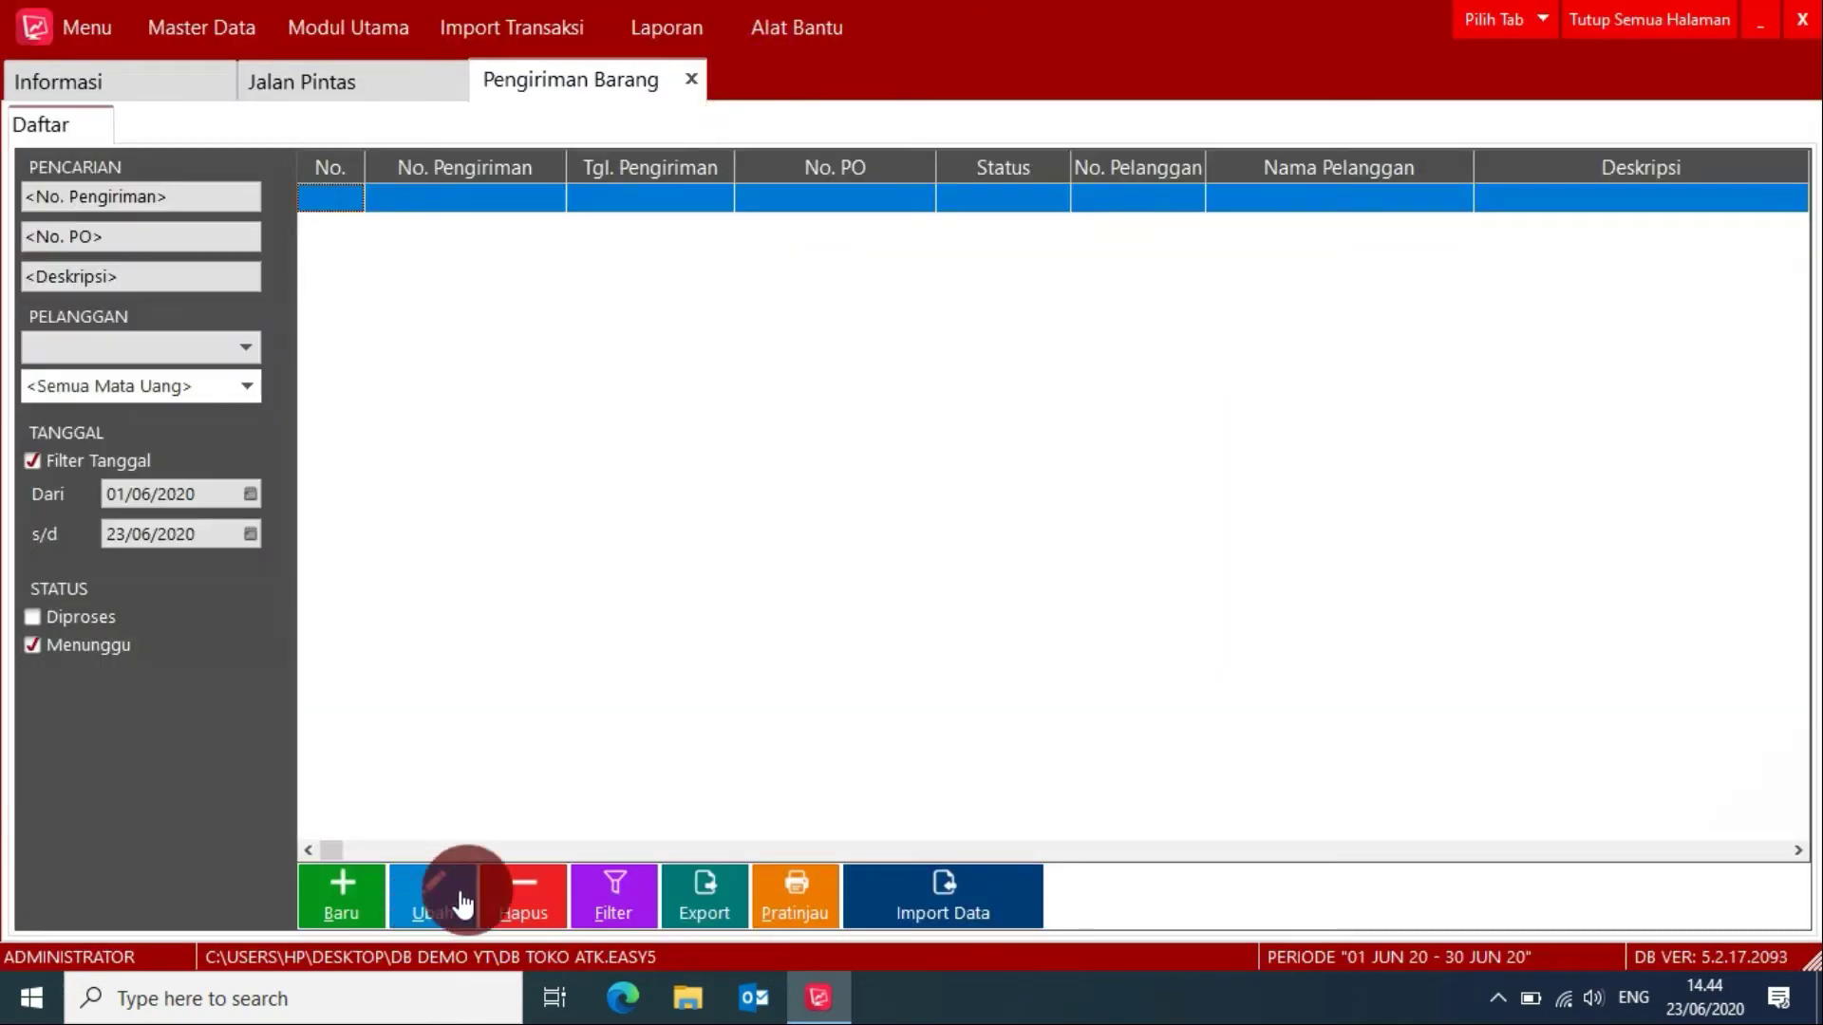
# Step: Open the Barang list of the inventory module, check the stock of BUKU and KERTAS HVS A4, and close all pages
pyautogui.click(389, 87)
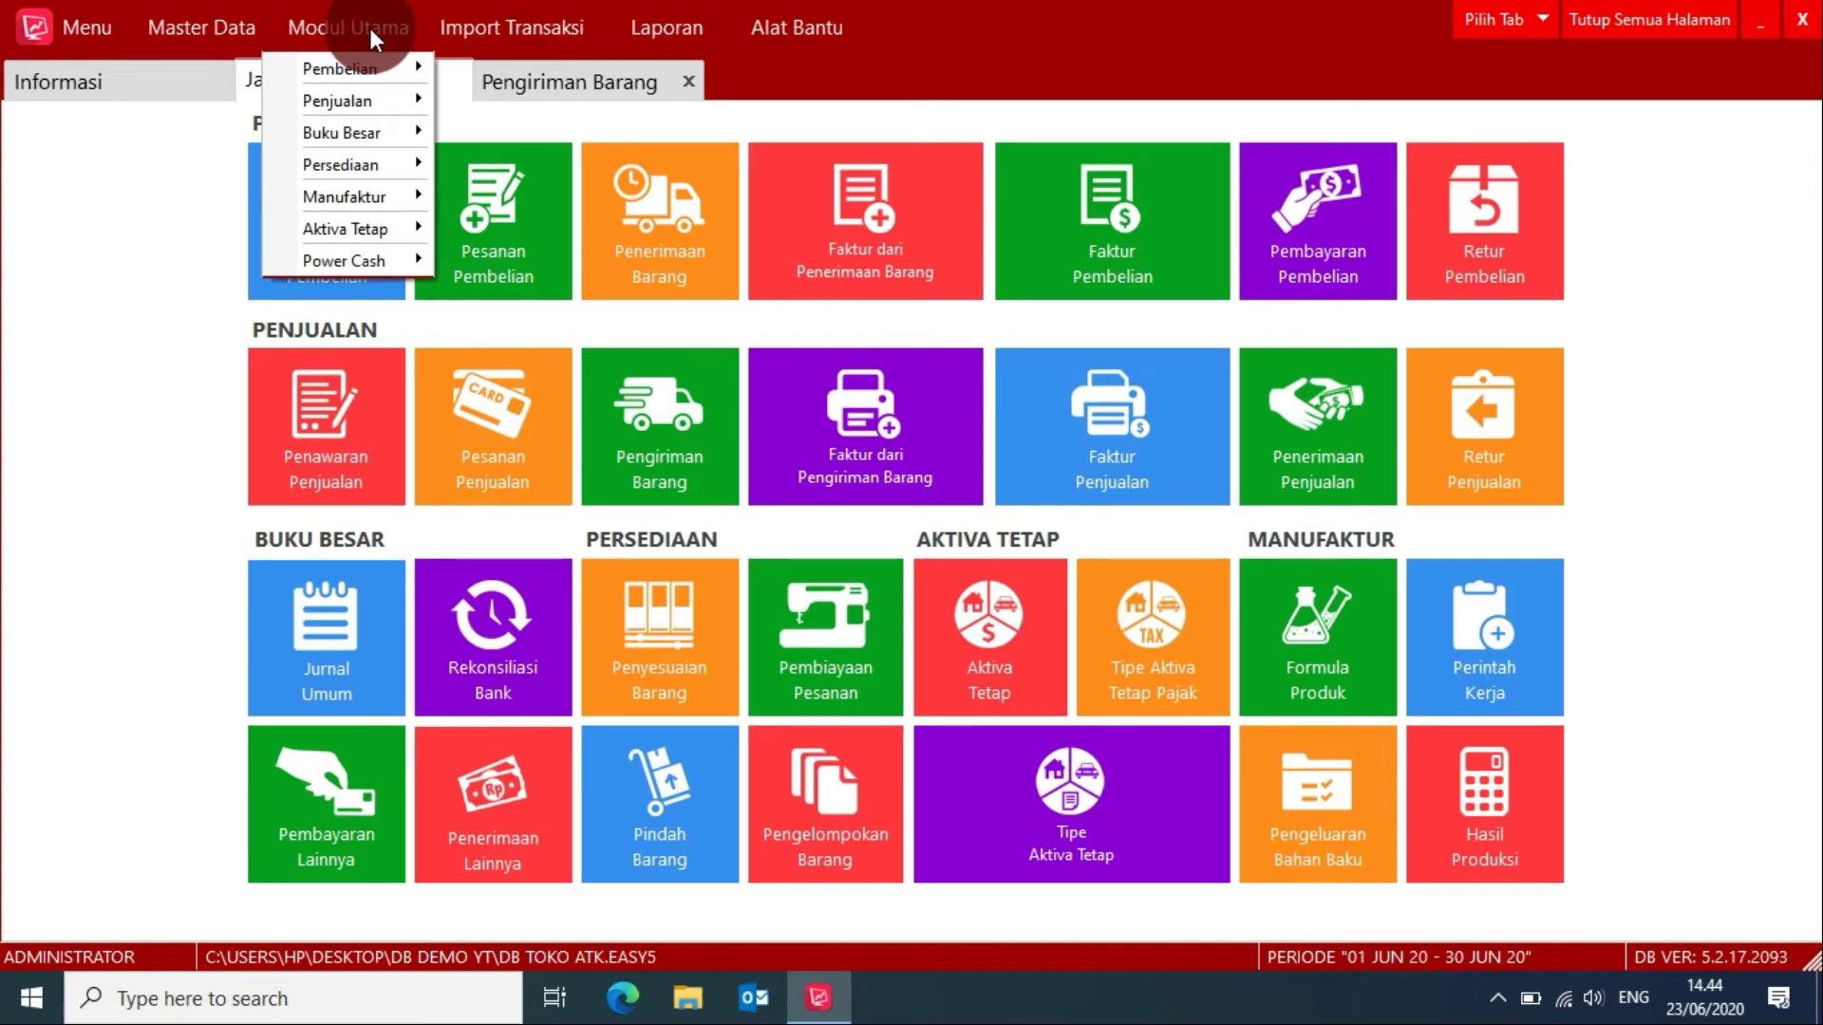
pyautogui.click(355, 167)
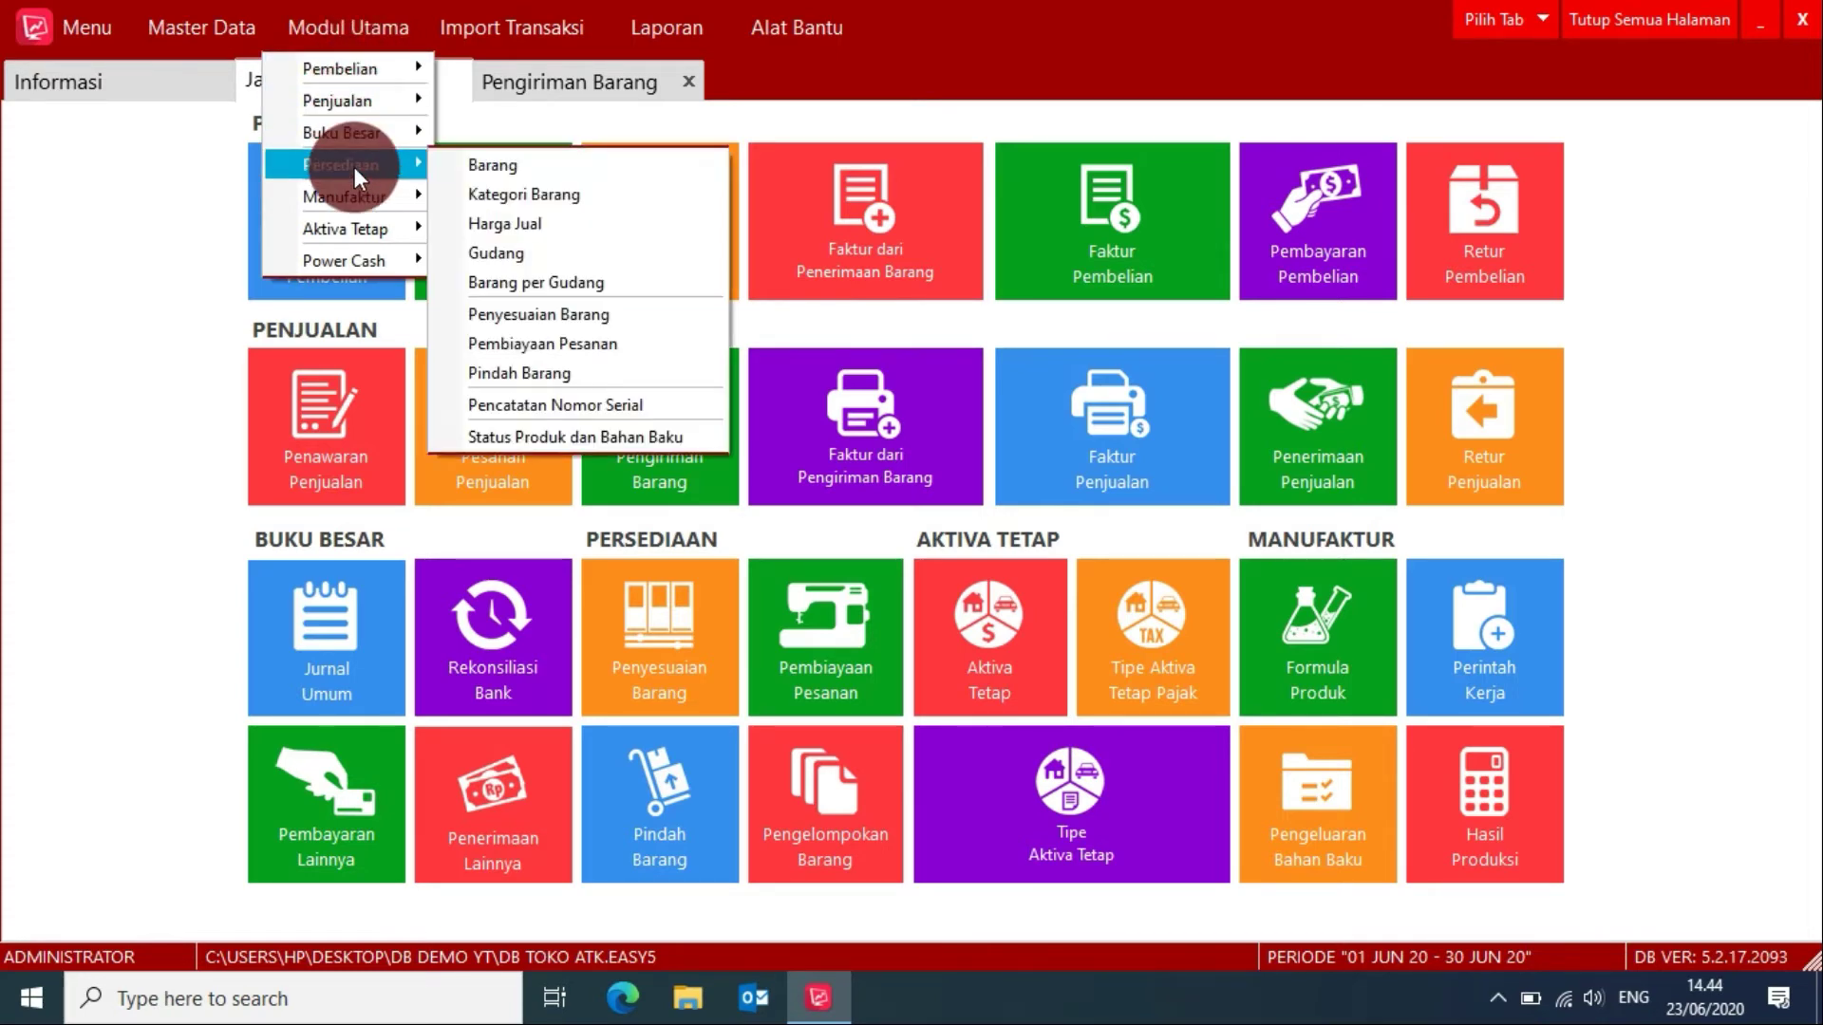
pyautogui.click(491, 169)
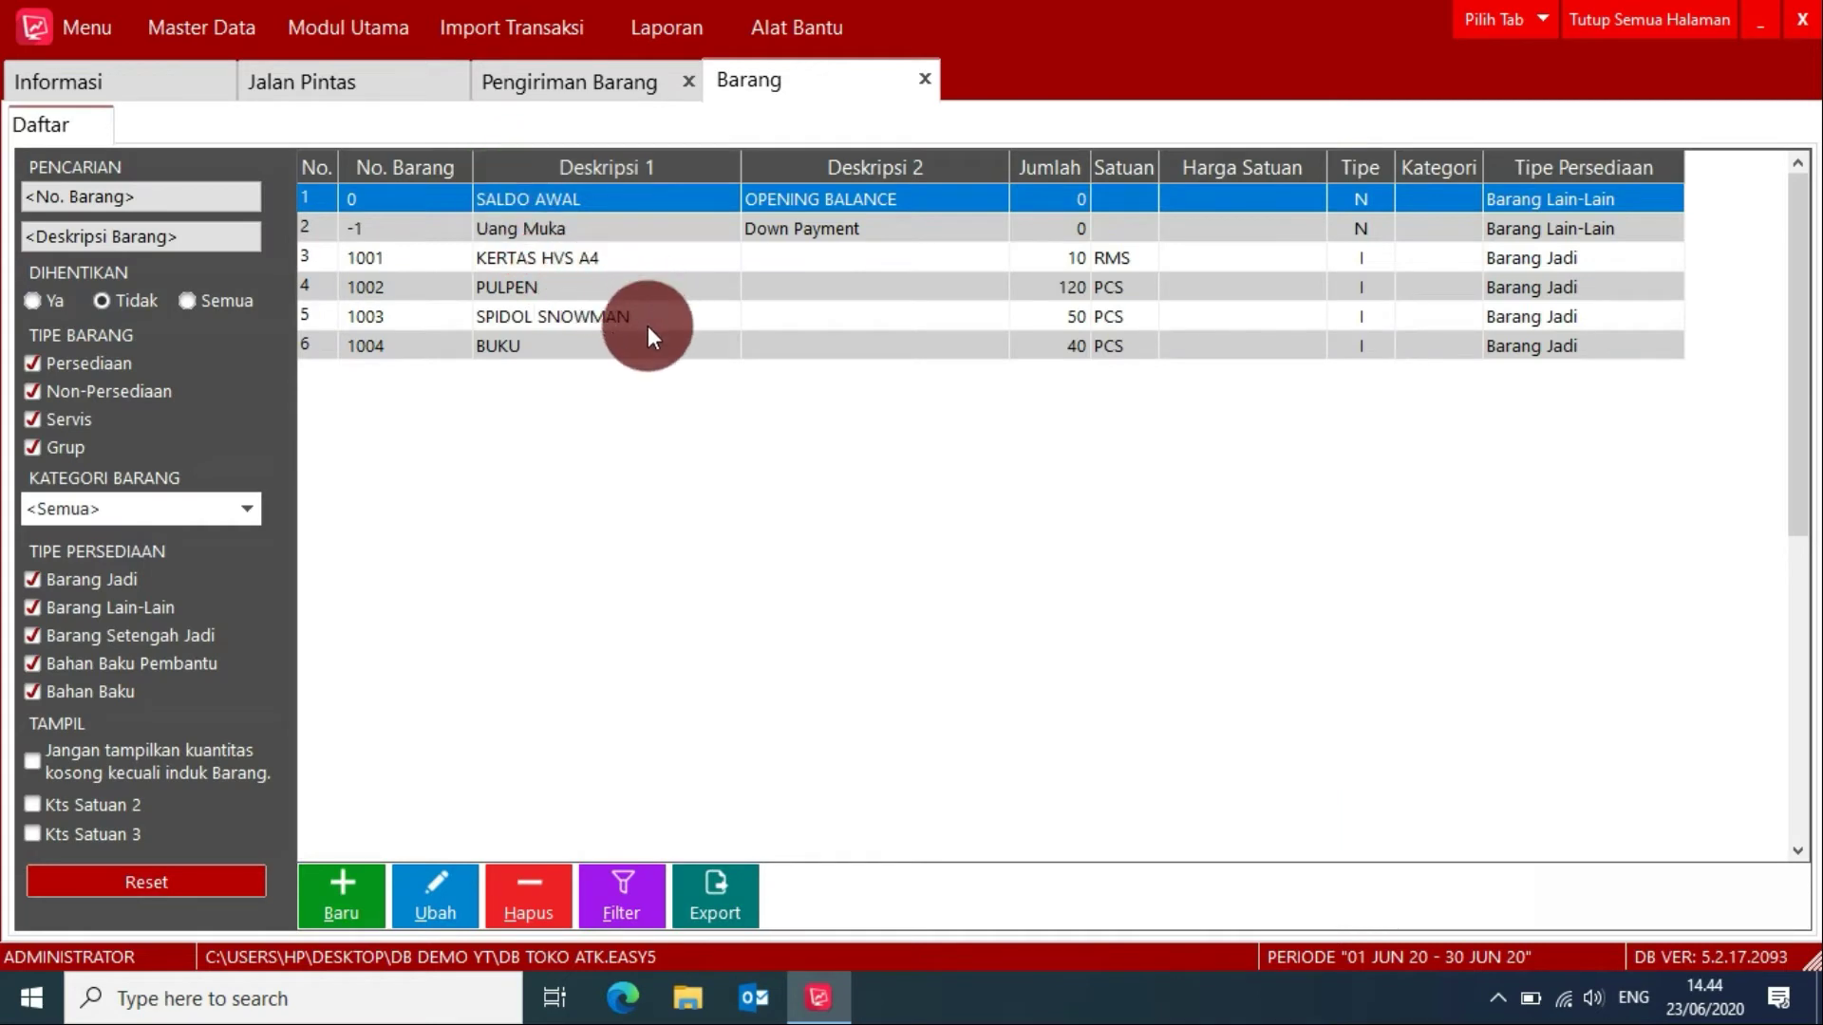
pyautogui.click(609, 339)
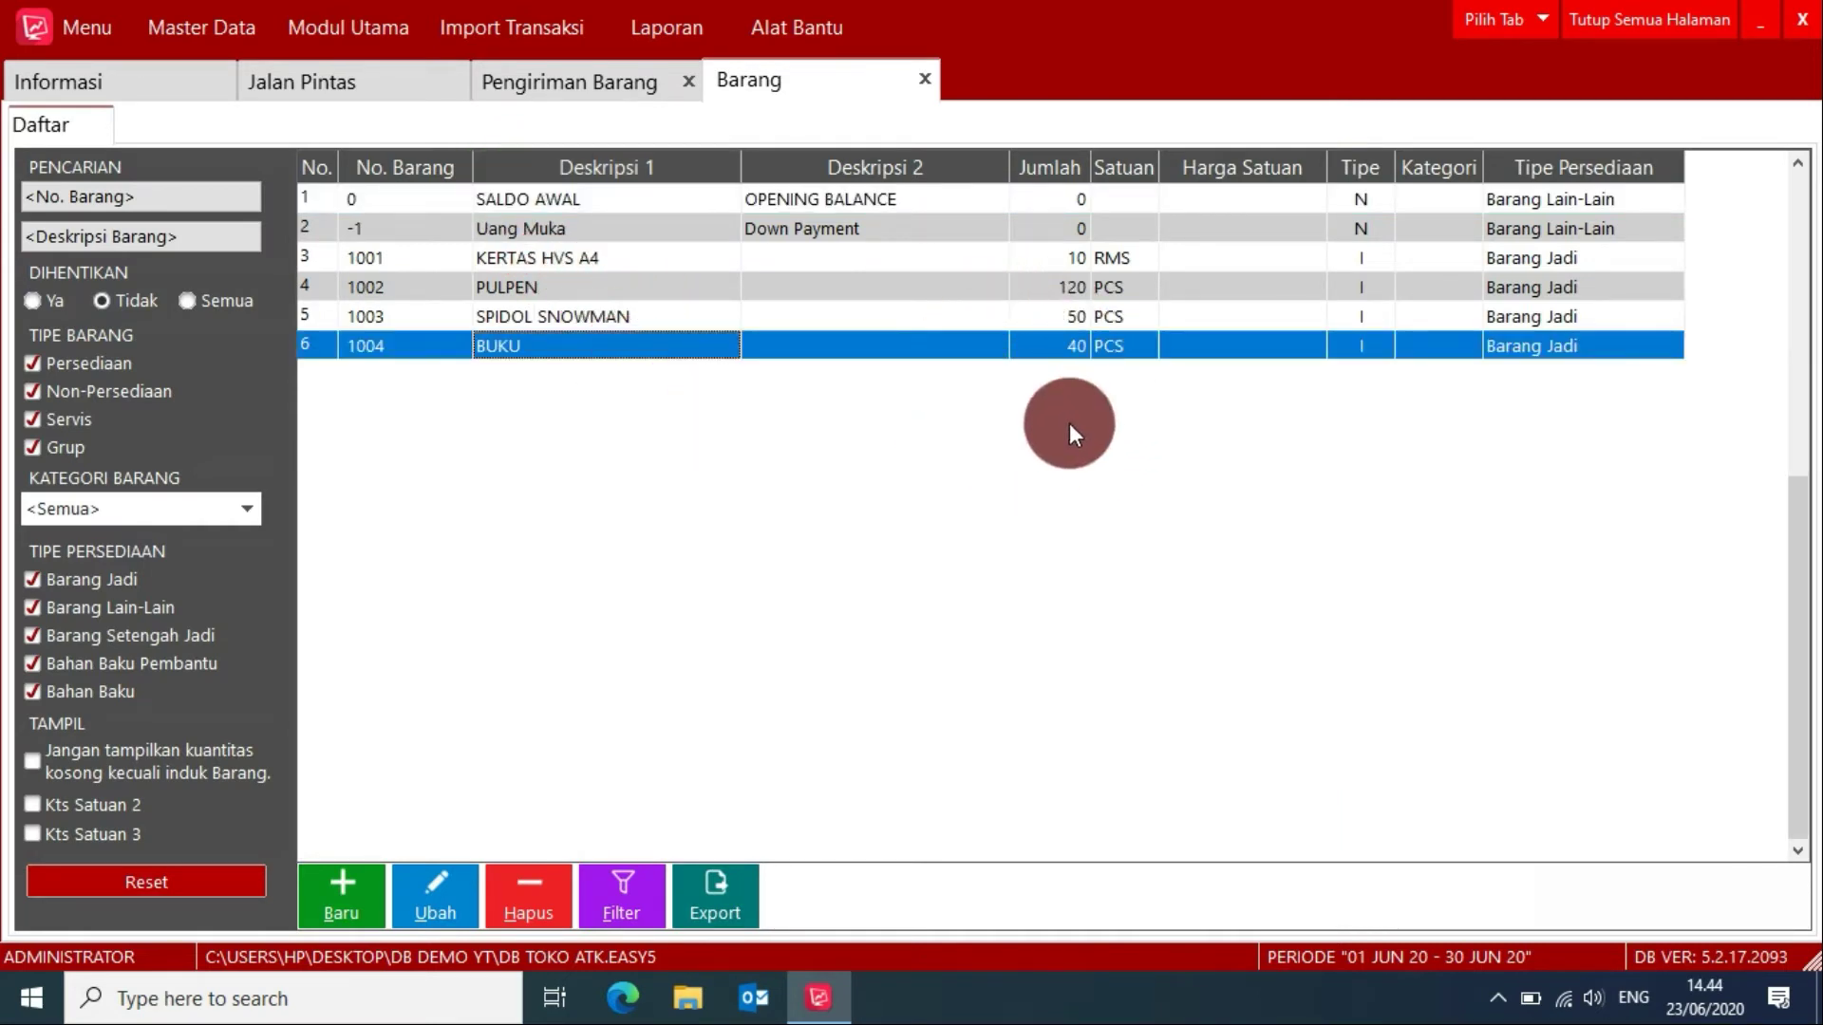
pyautogui.click(605, 262)
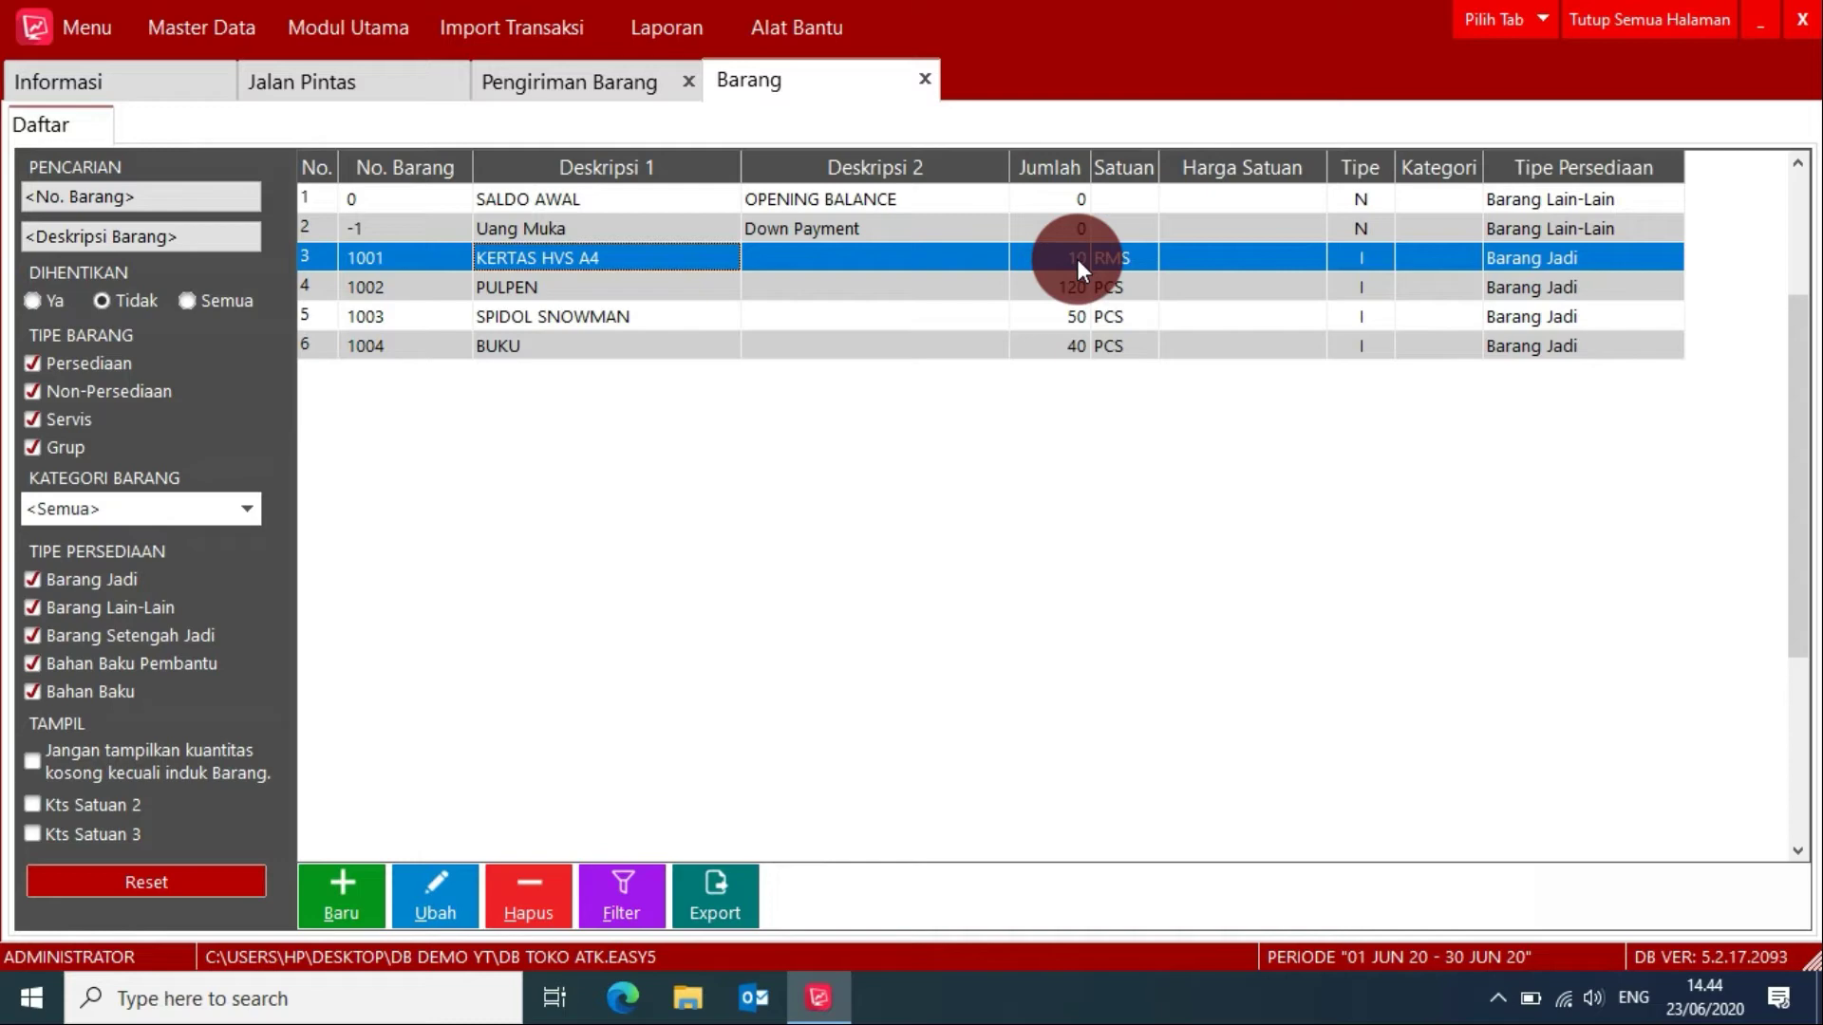
pyautogui.click(1642, 19)
# Step: Create a Faktur dari Pengiriman Barang for PT SETIA JAYA and load the items of delivery 1001
pyautogui.click(376, 83)
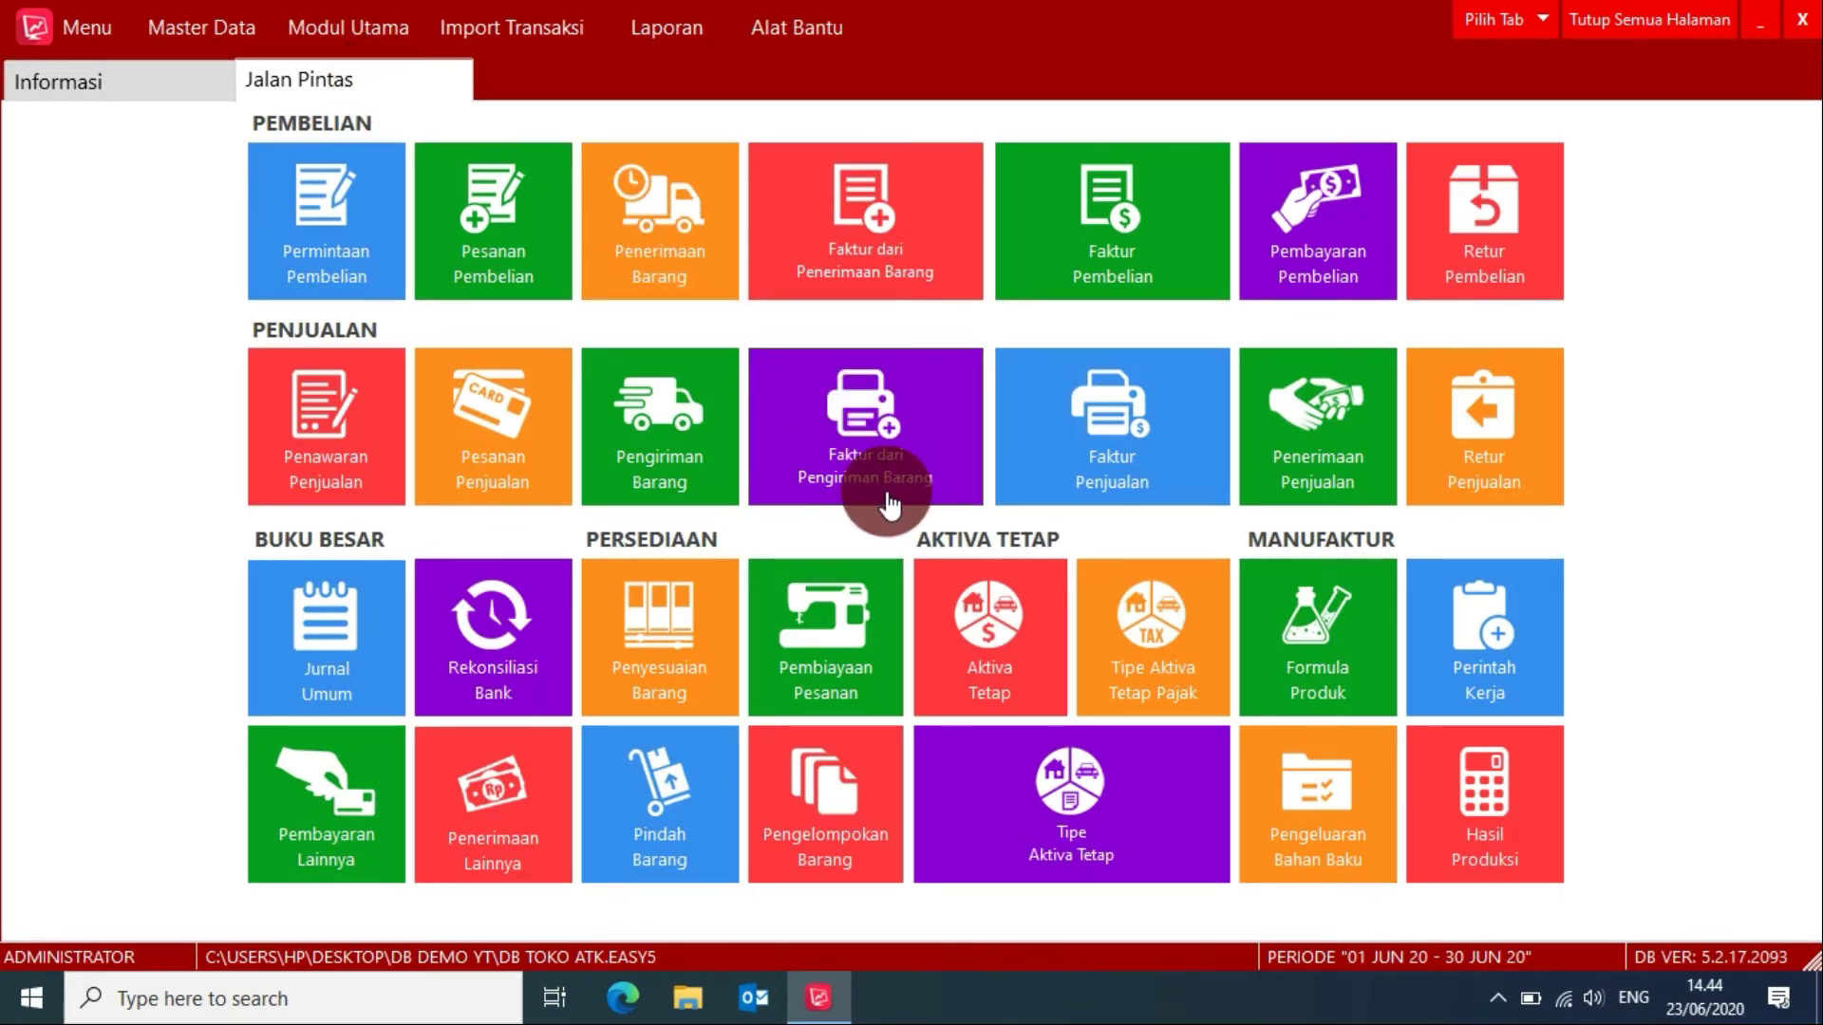
pyautogui.click(883, 435)
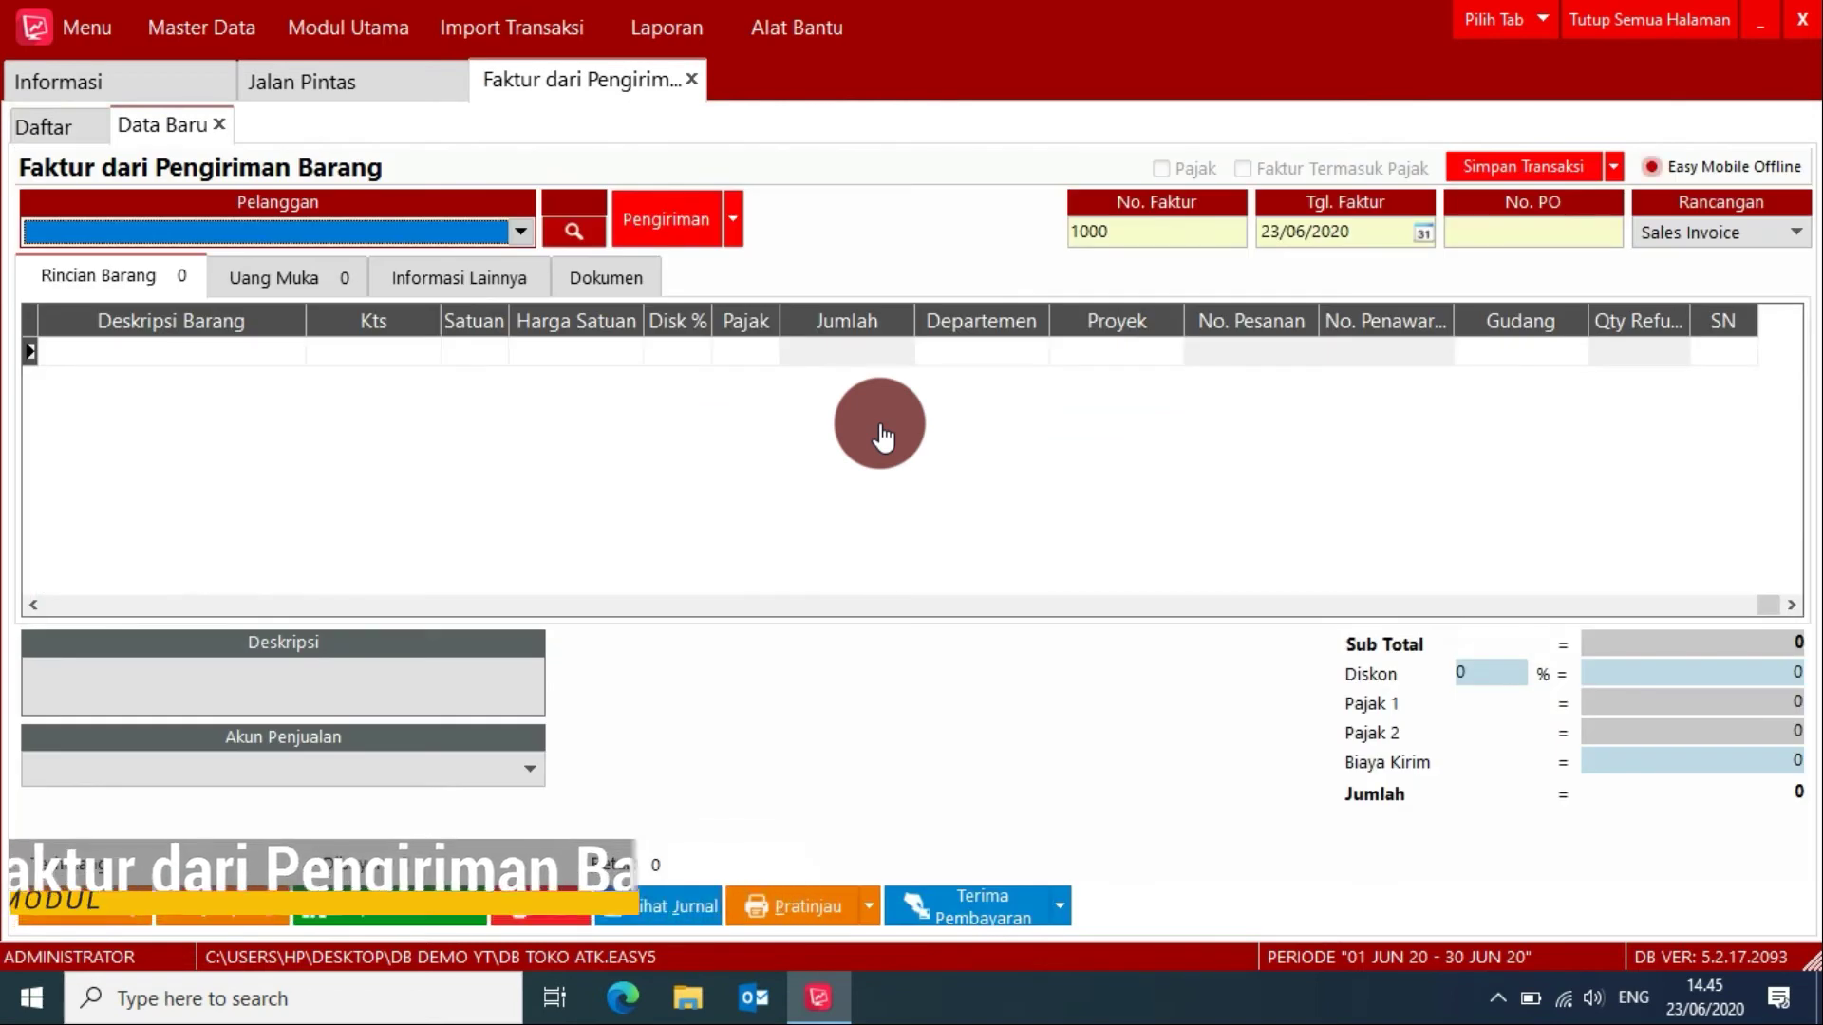
pyautogui.click(431, 230)
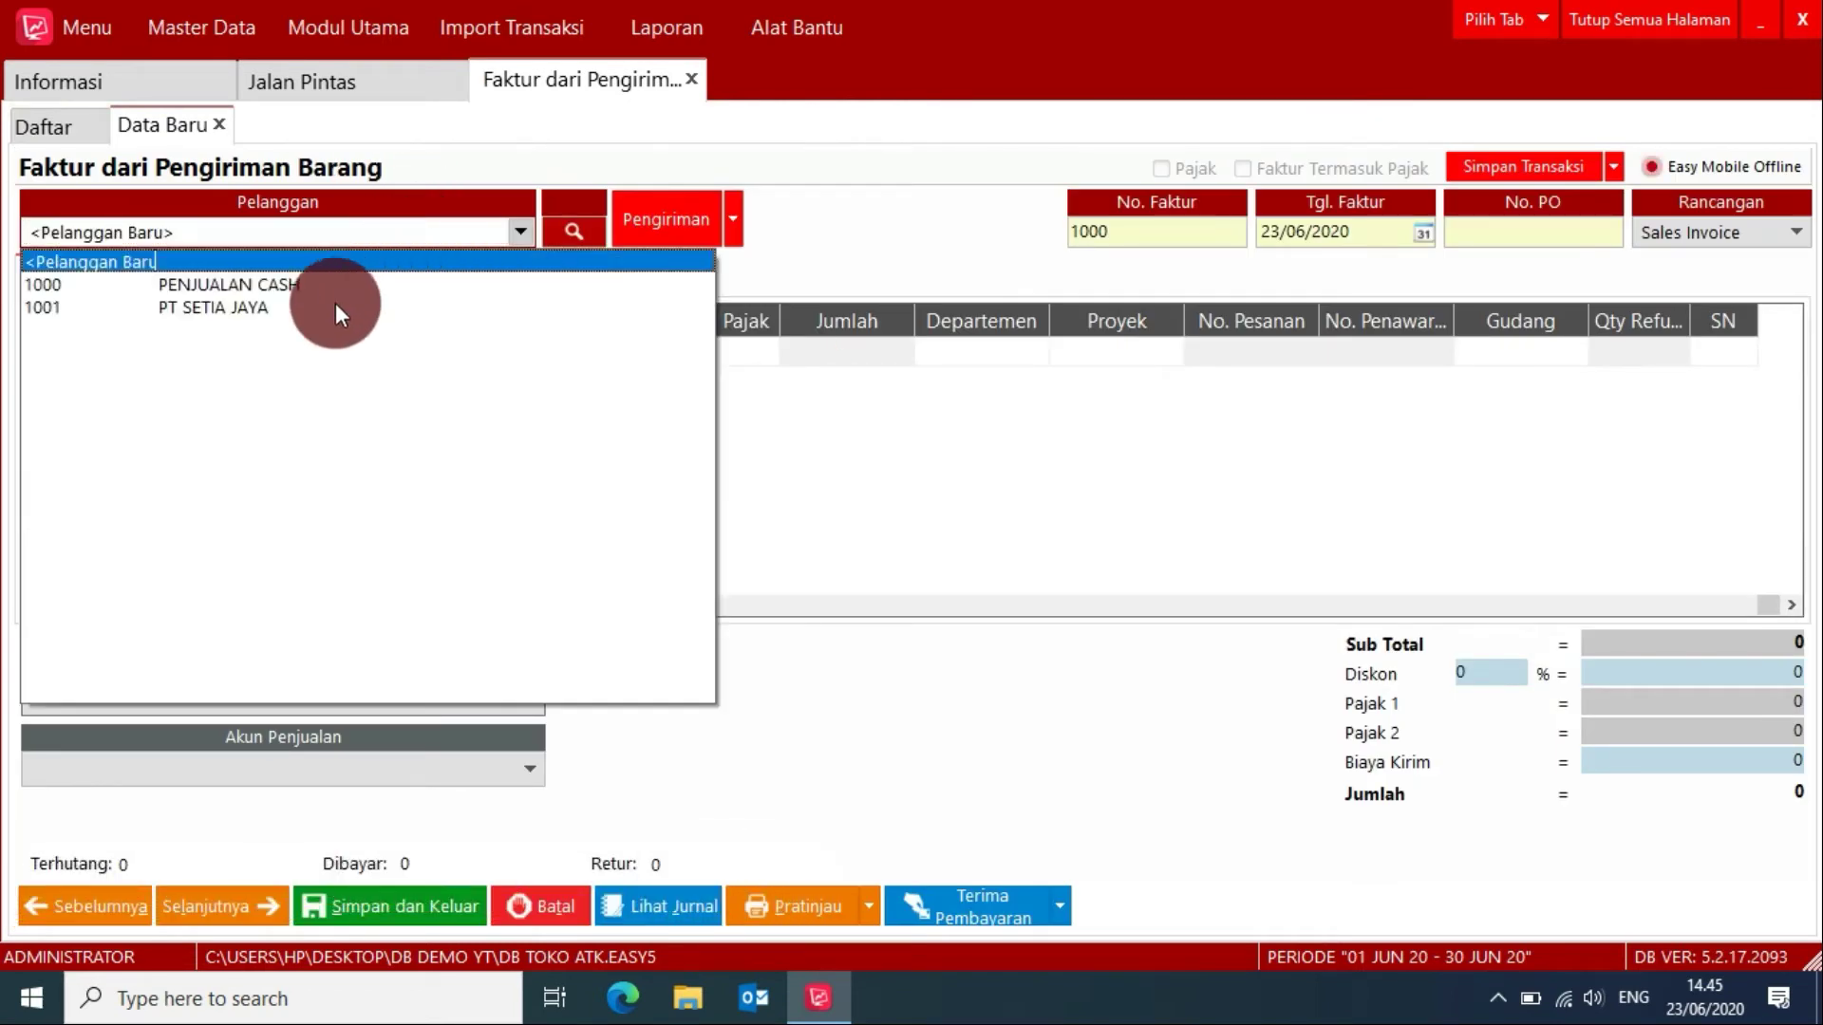
pyautogui.click(255, 308)
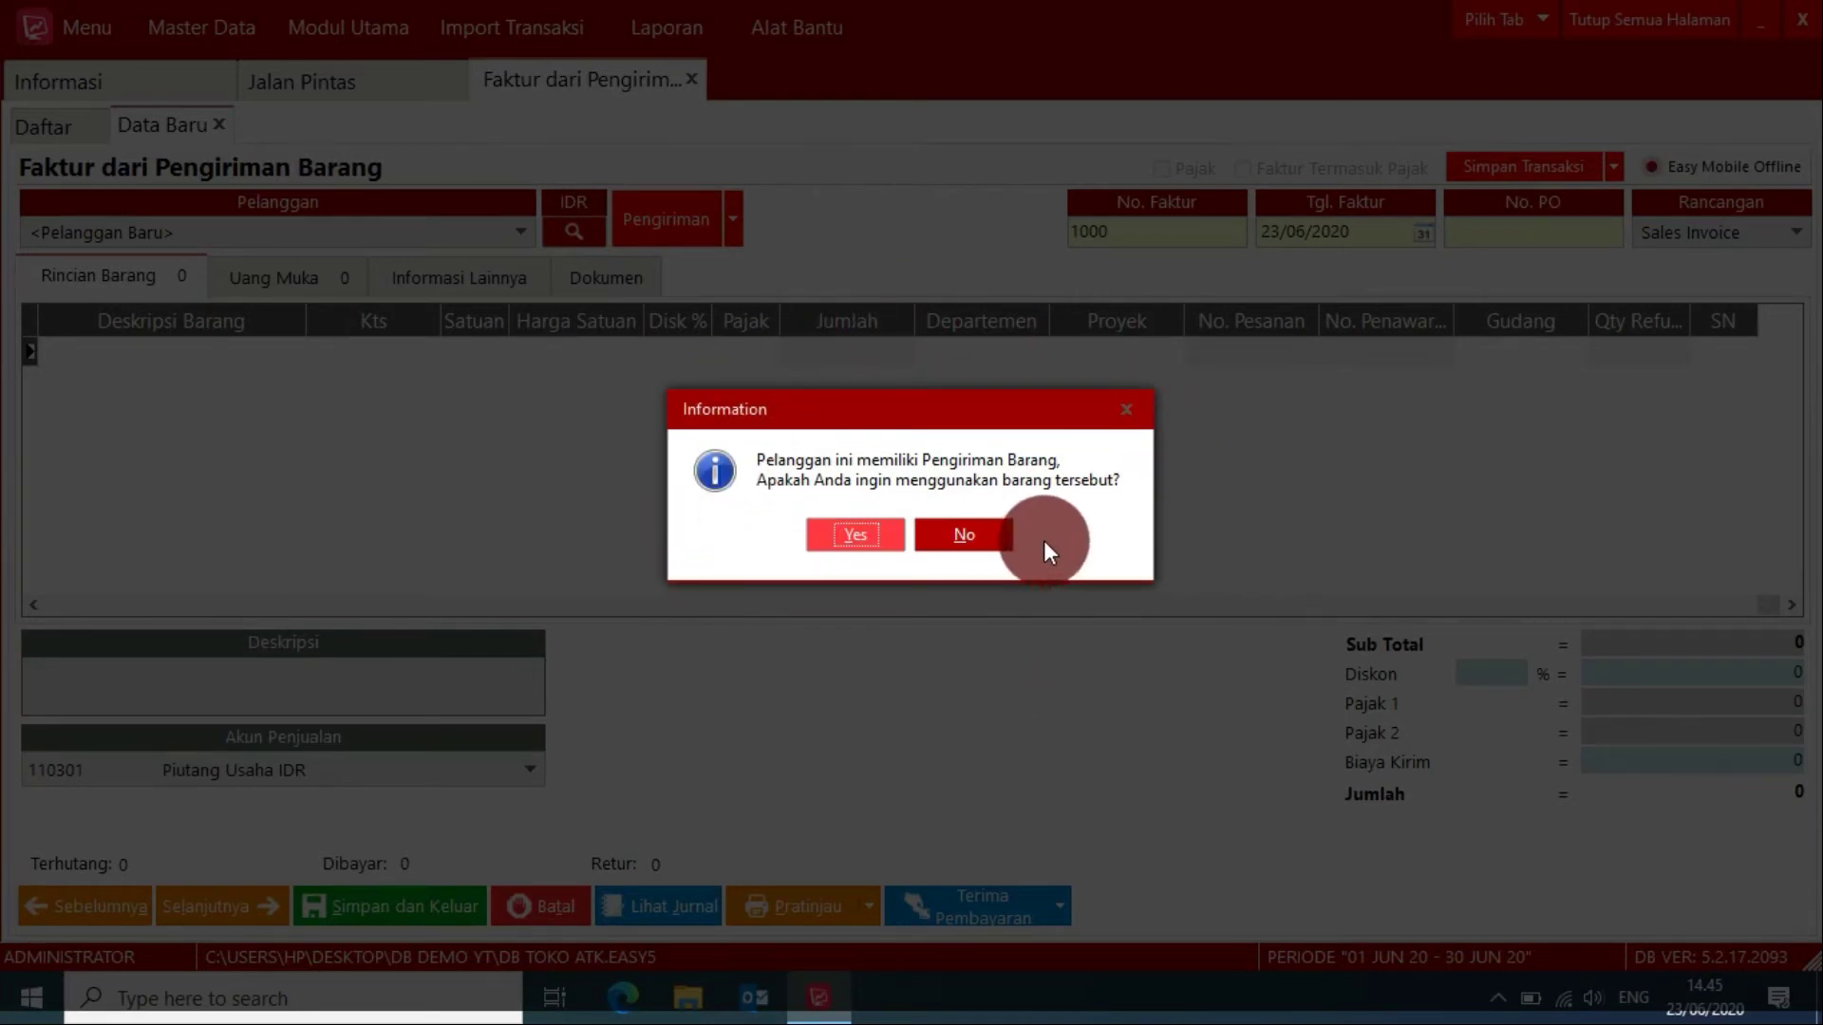
pyautogui.click(851, 534)
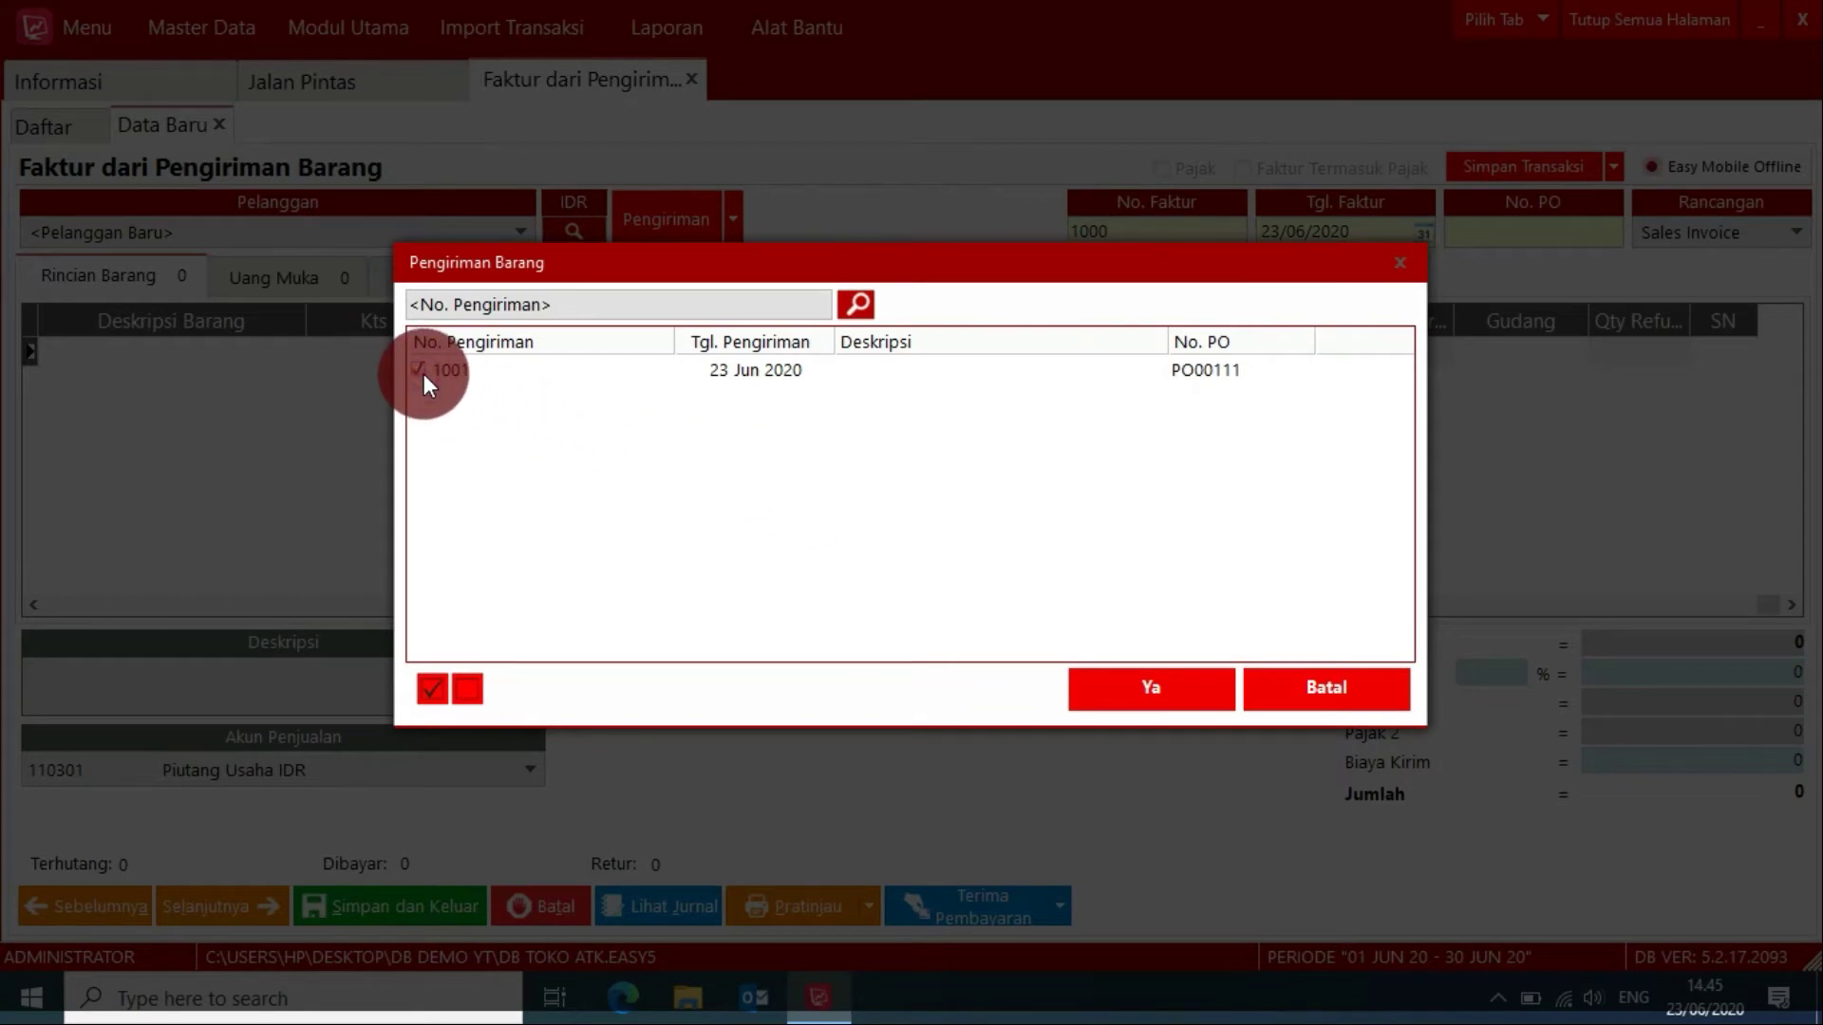
pyautogui.click(1151, 690)
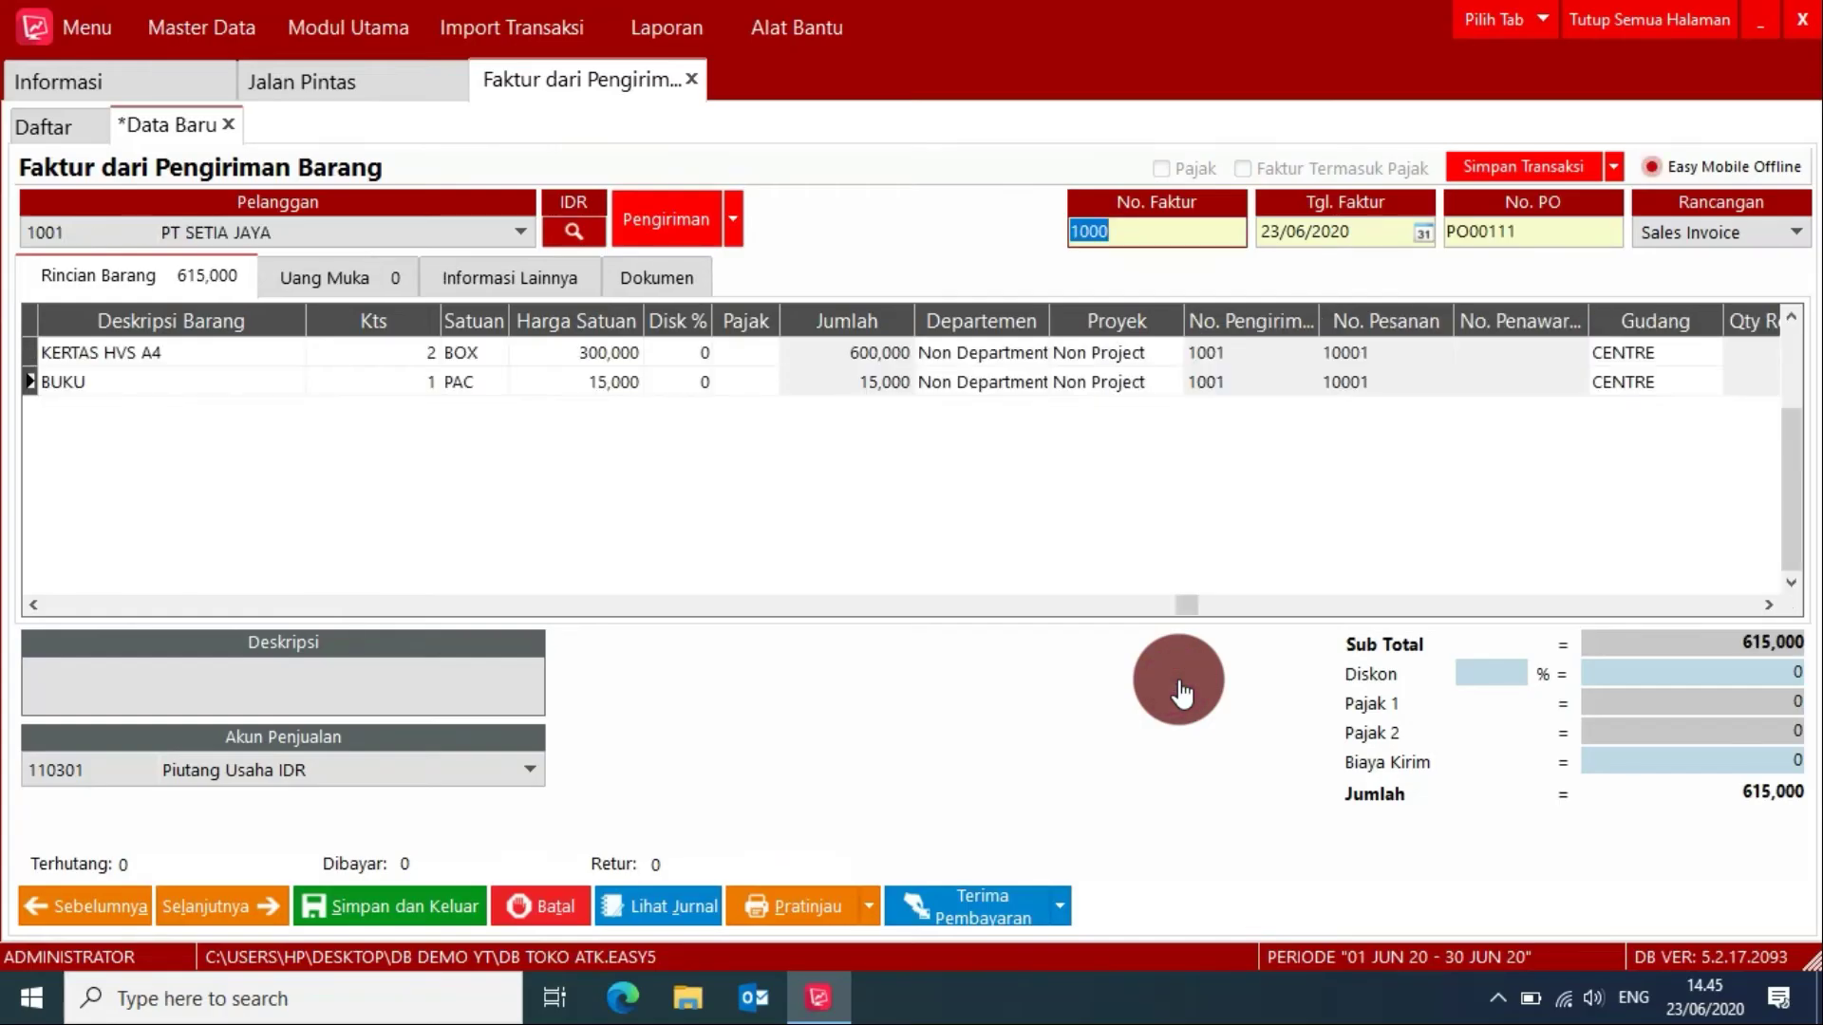
# Step: Review the invoice's item lines, confirm saving it for the printed Faktur Penjualan preview, and close the preview
pyautogui.click(369, 359)
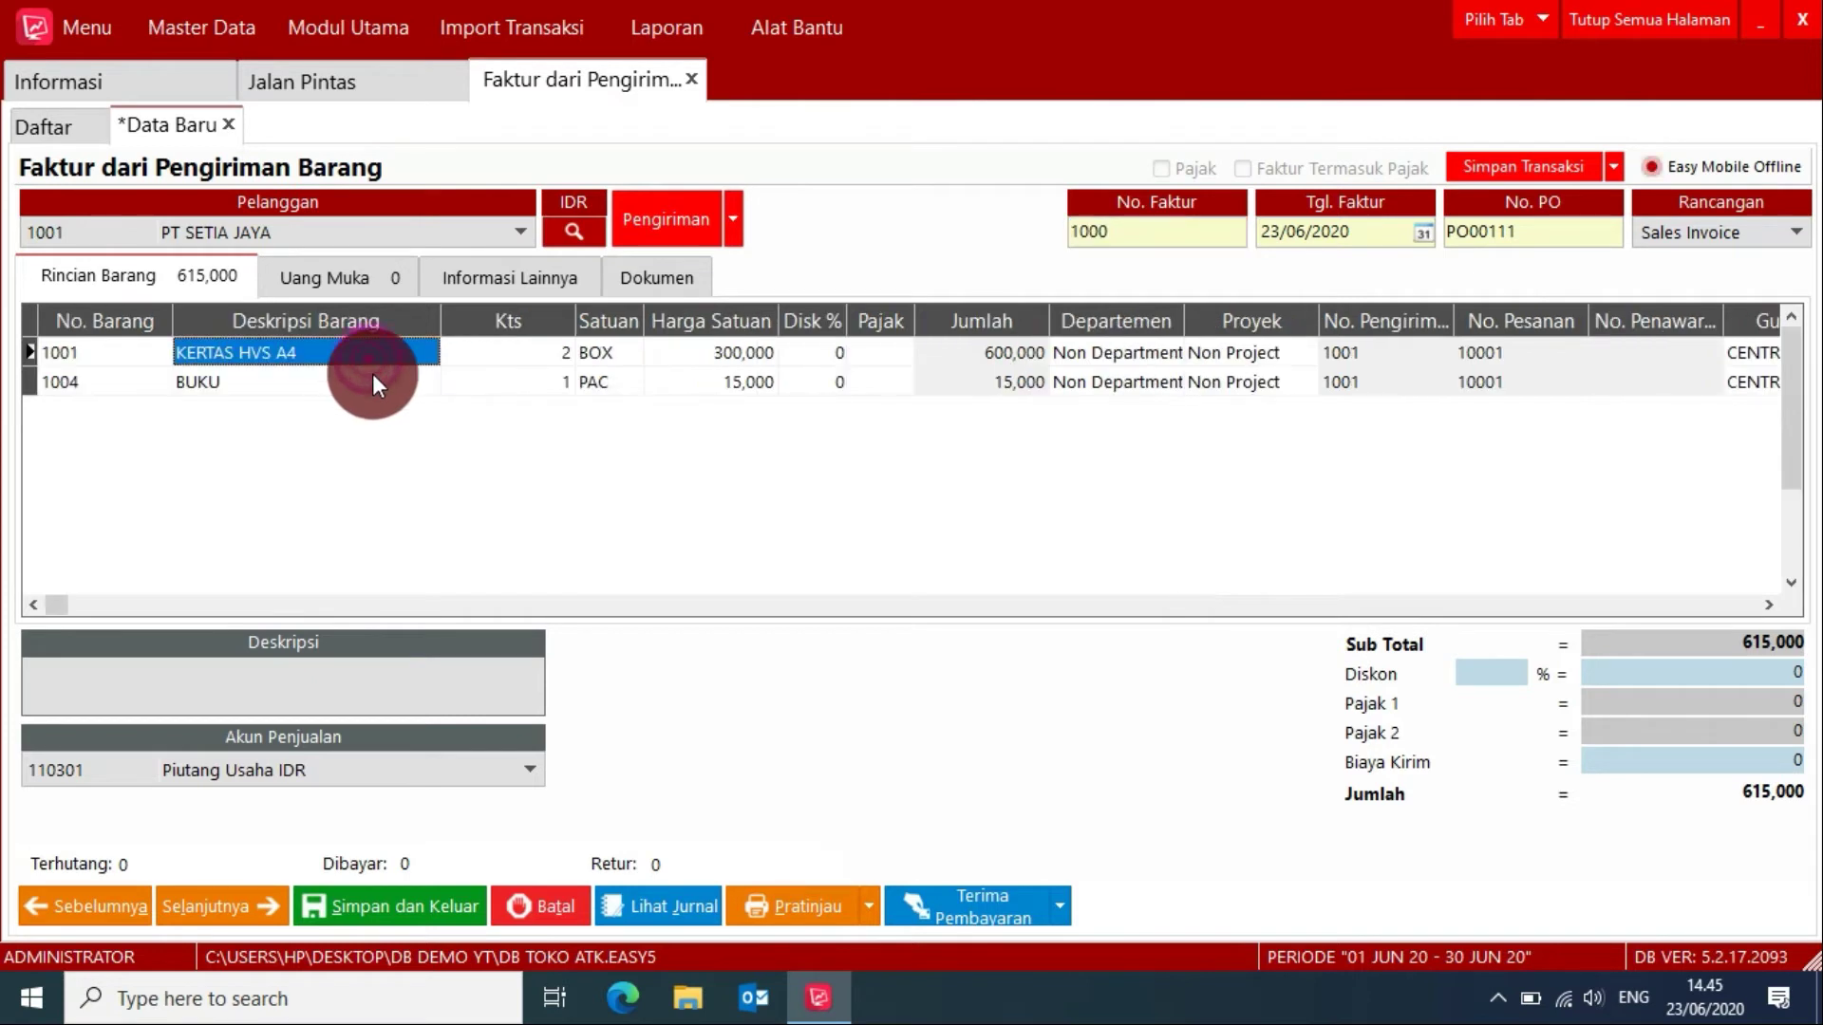
pyautogui.click(498, 385)
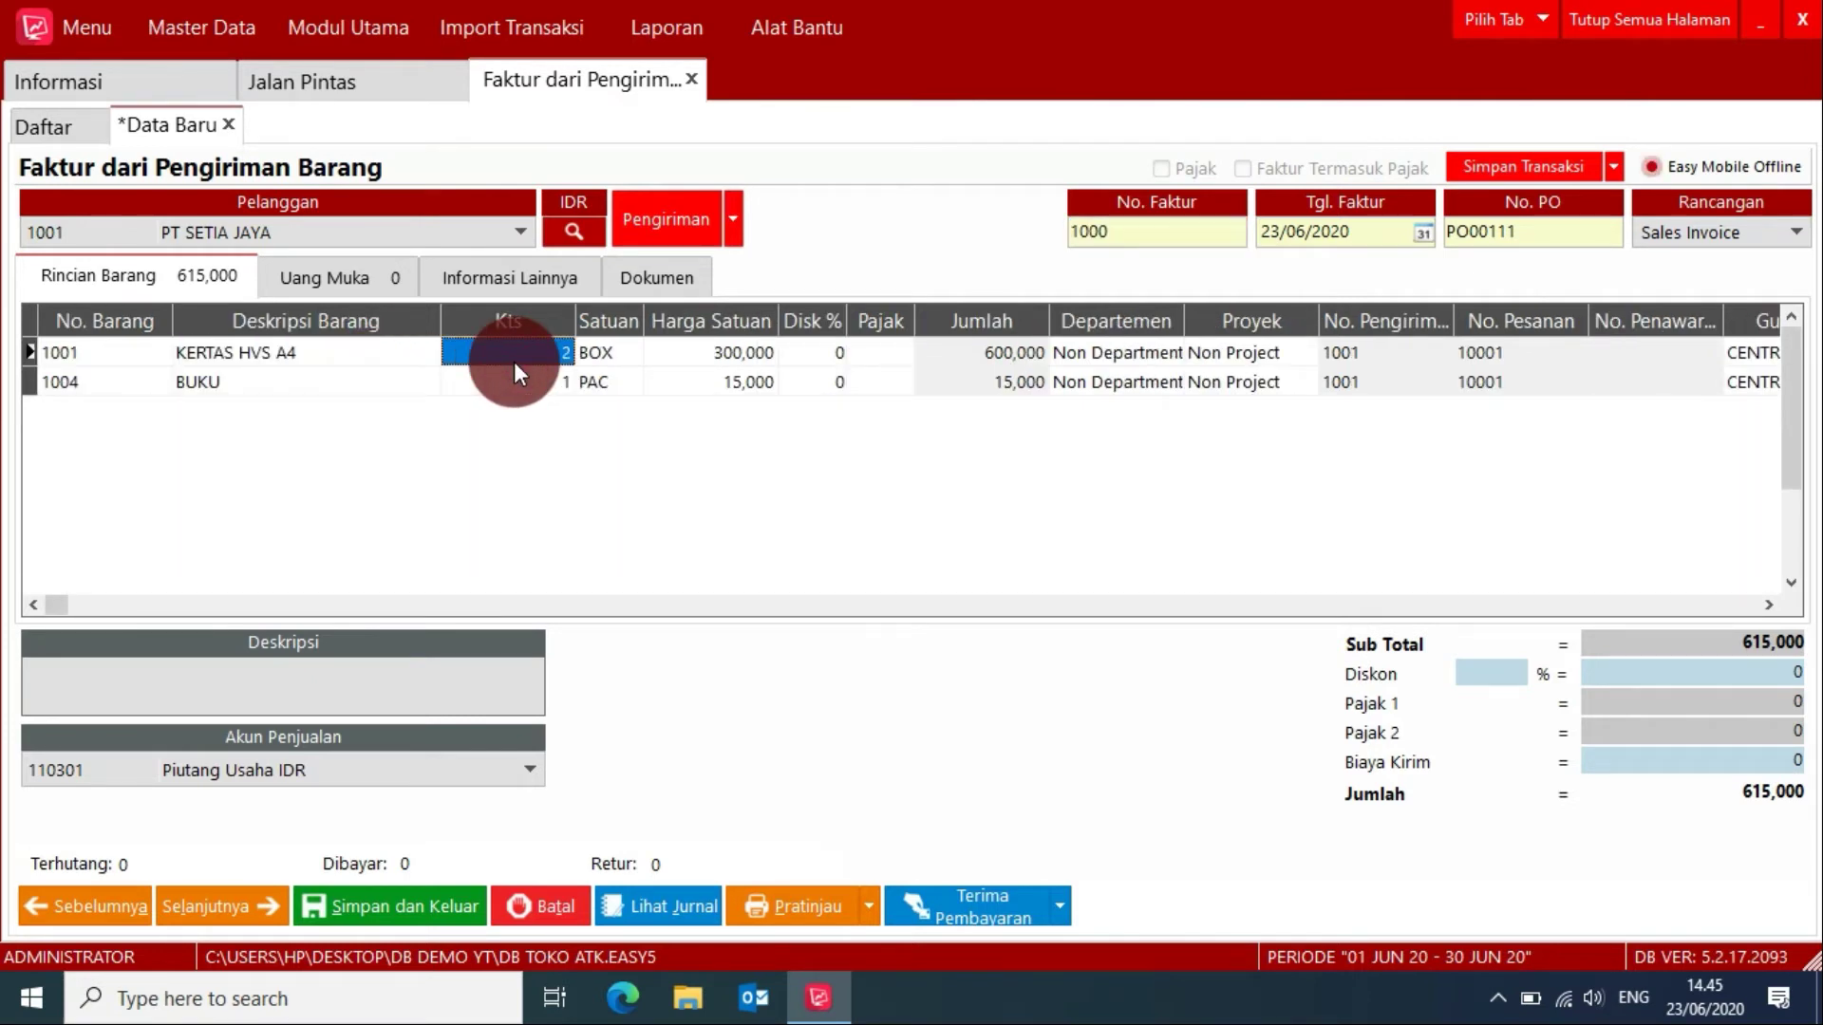
pyautogui.click(796, 916)
pyautogui.click(854, 534)
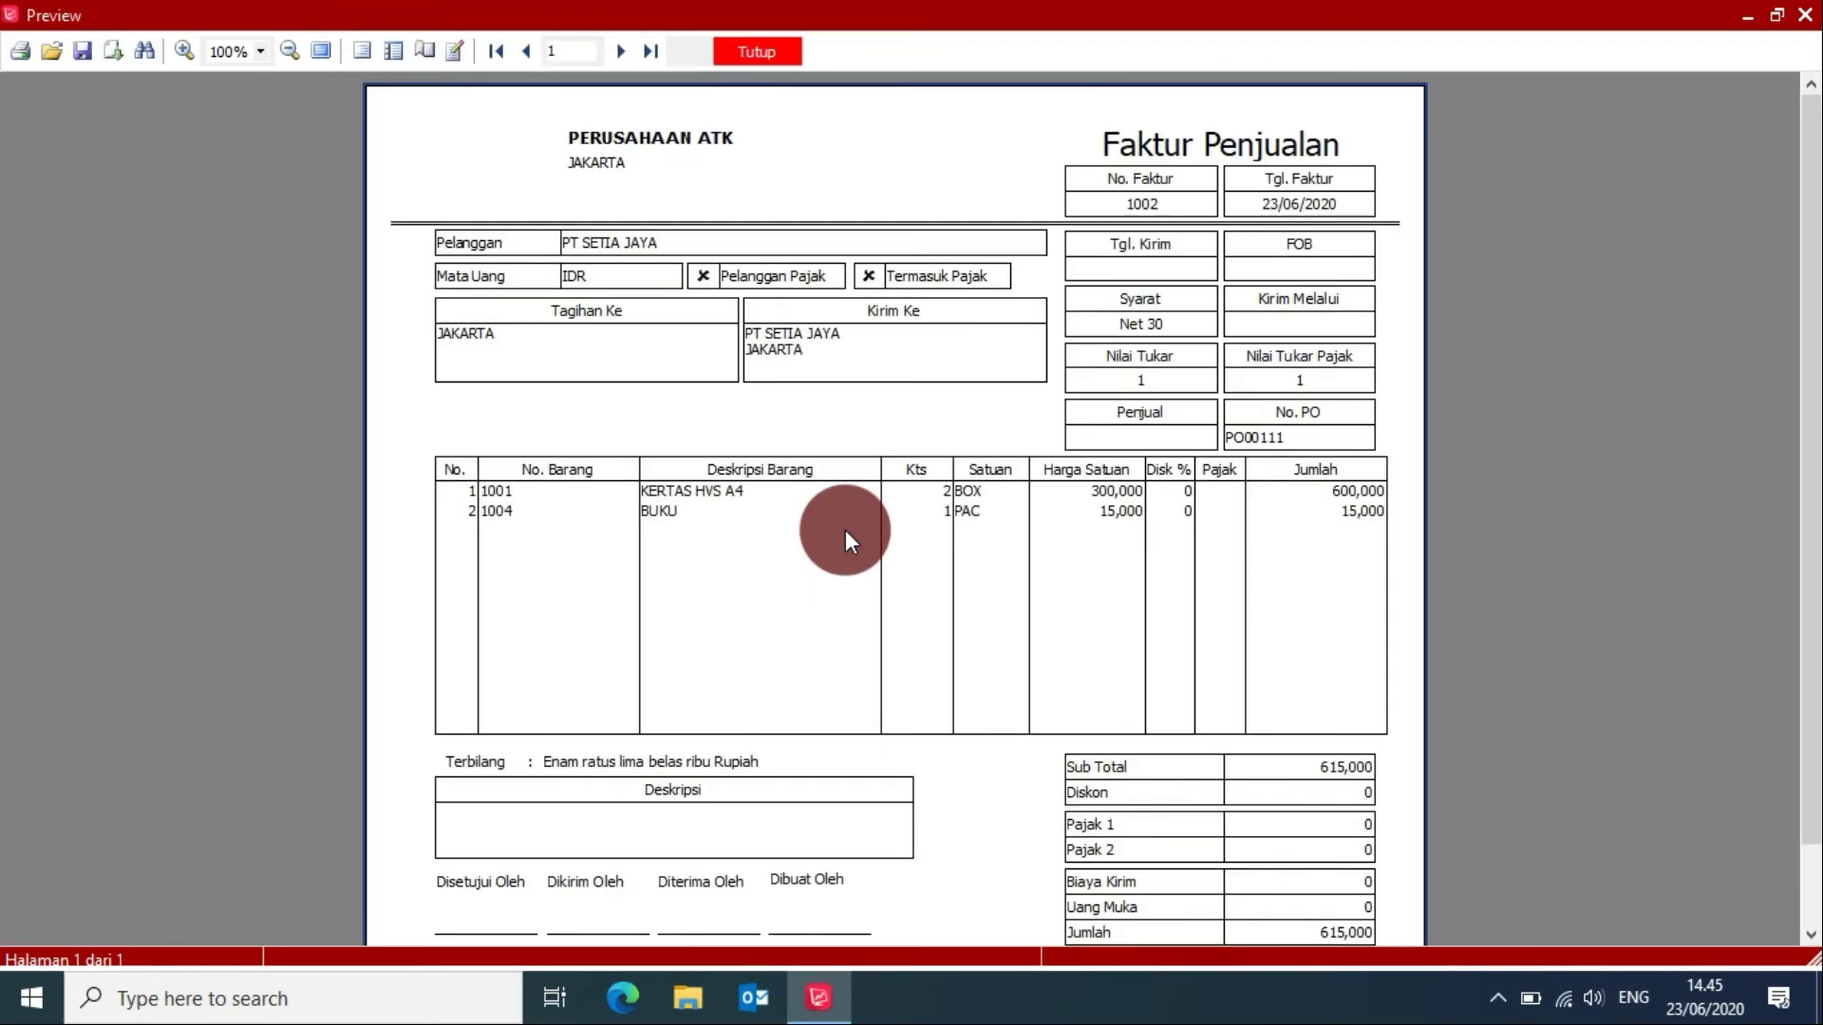
pyautogui.click(786, 49)
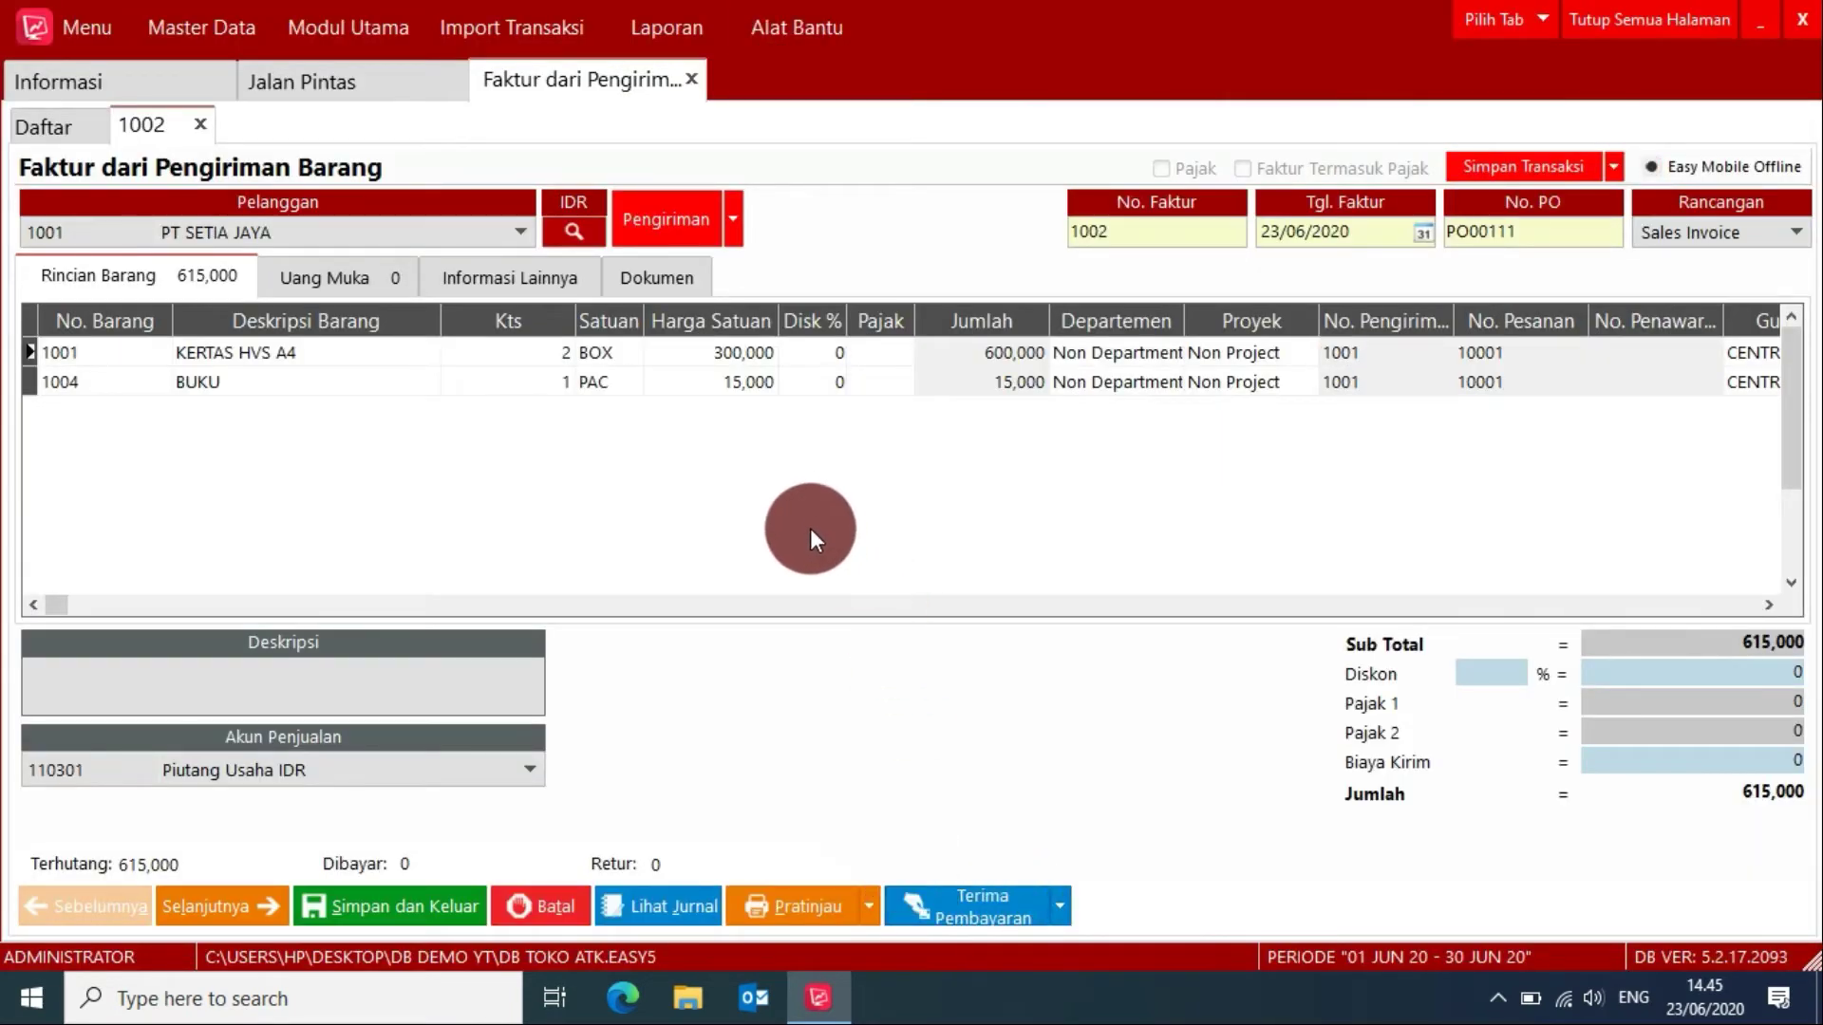
# Step: View the invoice's Jurnal Transaksi, close it, save and exit the invoice, and close all open pages
pyautogui.click(627, 907)
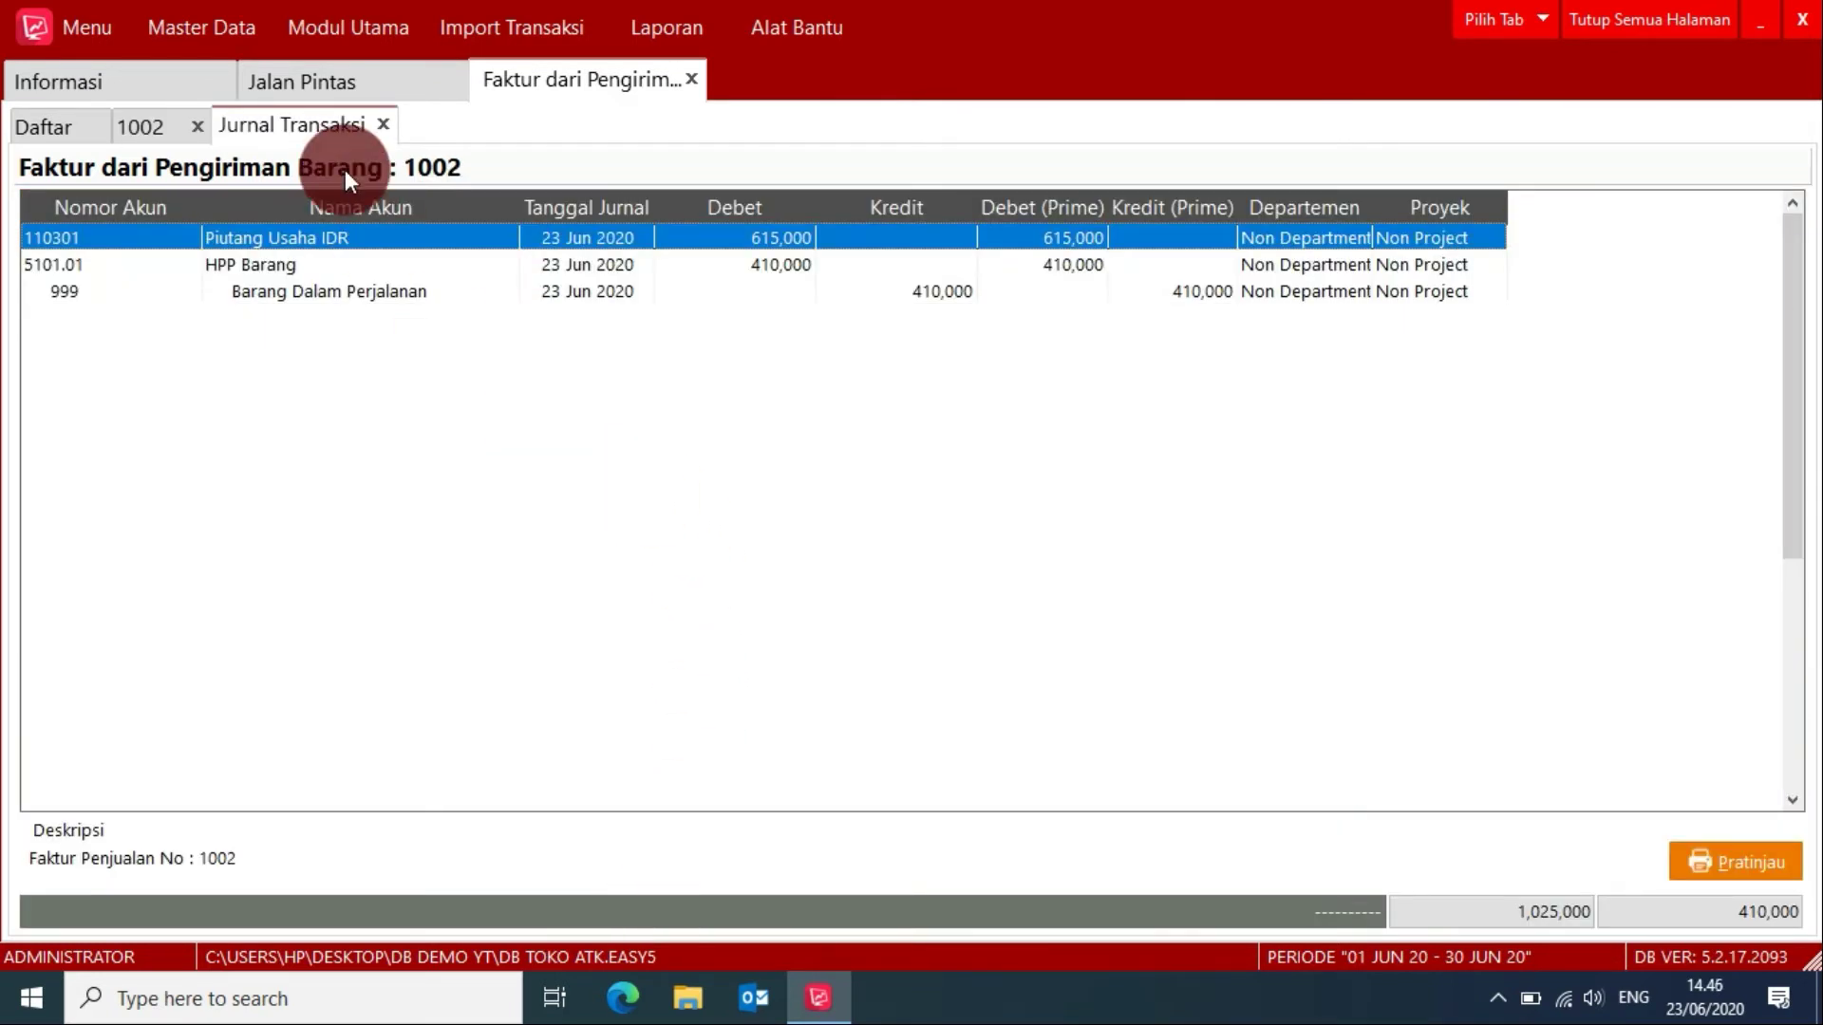
pyautogui.click(383, 124)
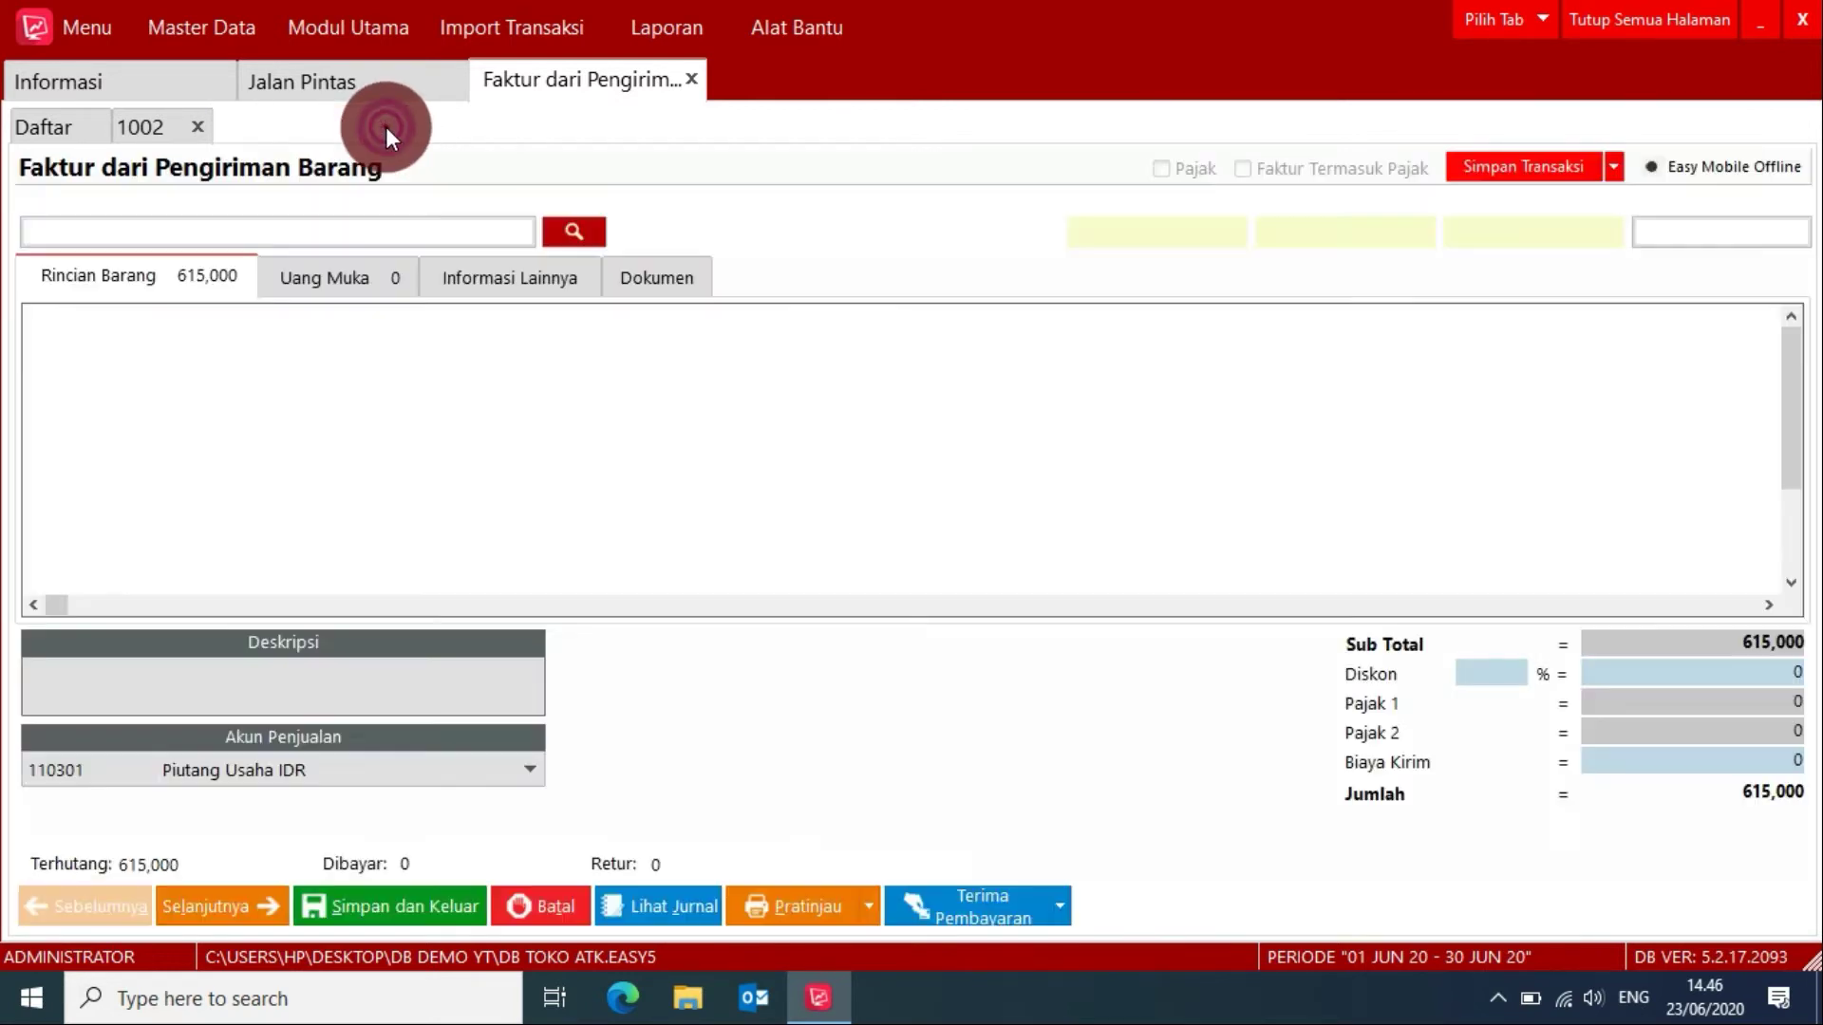
pyautogui.click(180, 126)
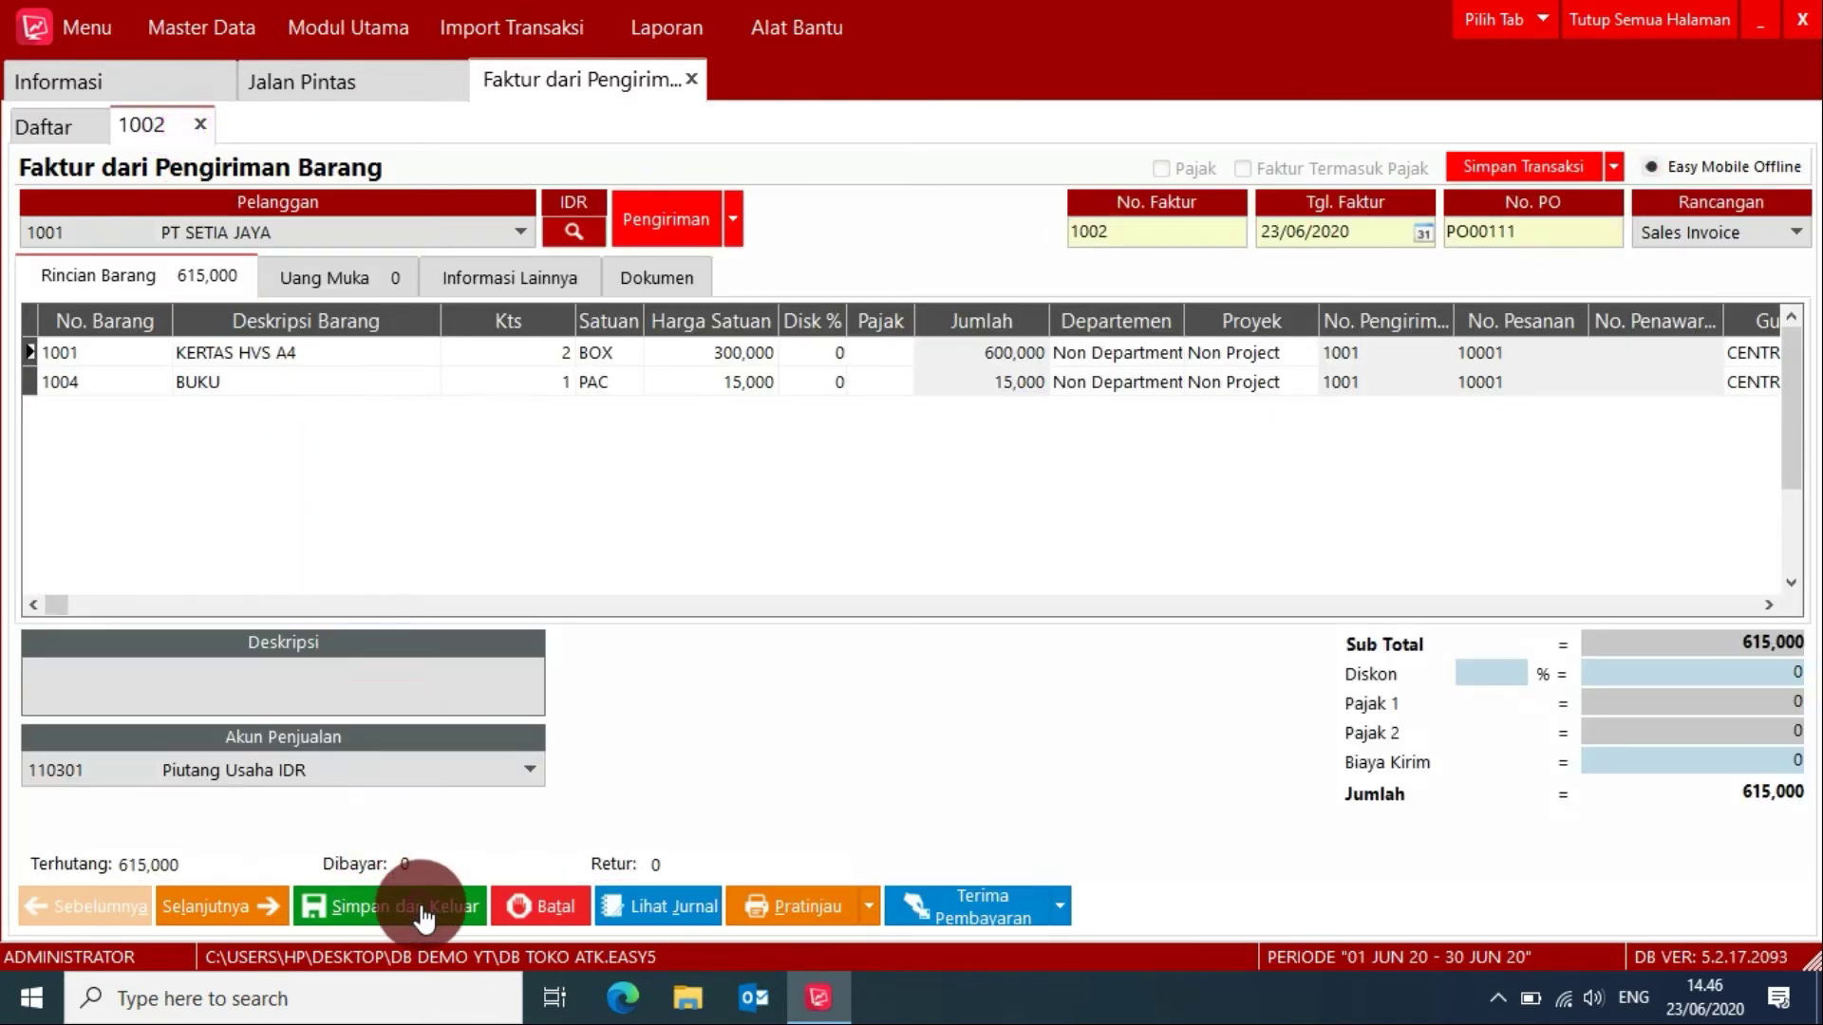
pyautogui.click(424, 911)
pyautogui.click(1610, 20)
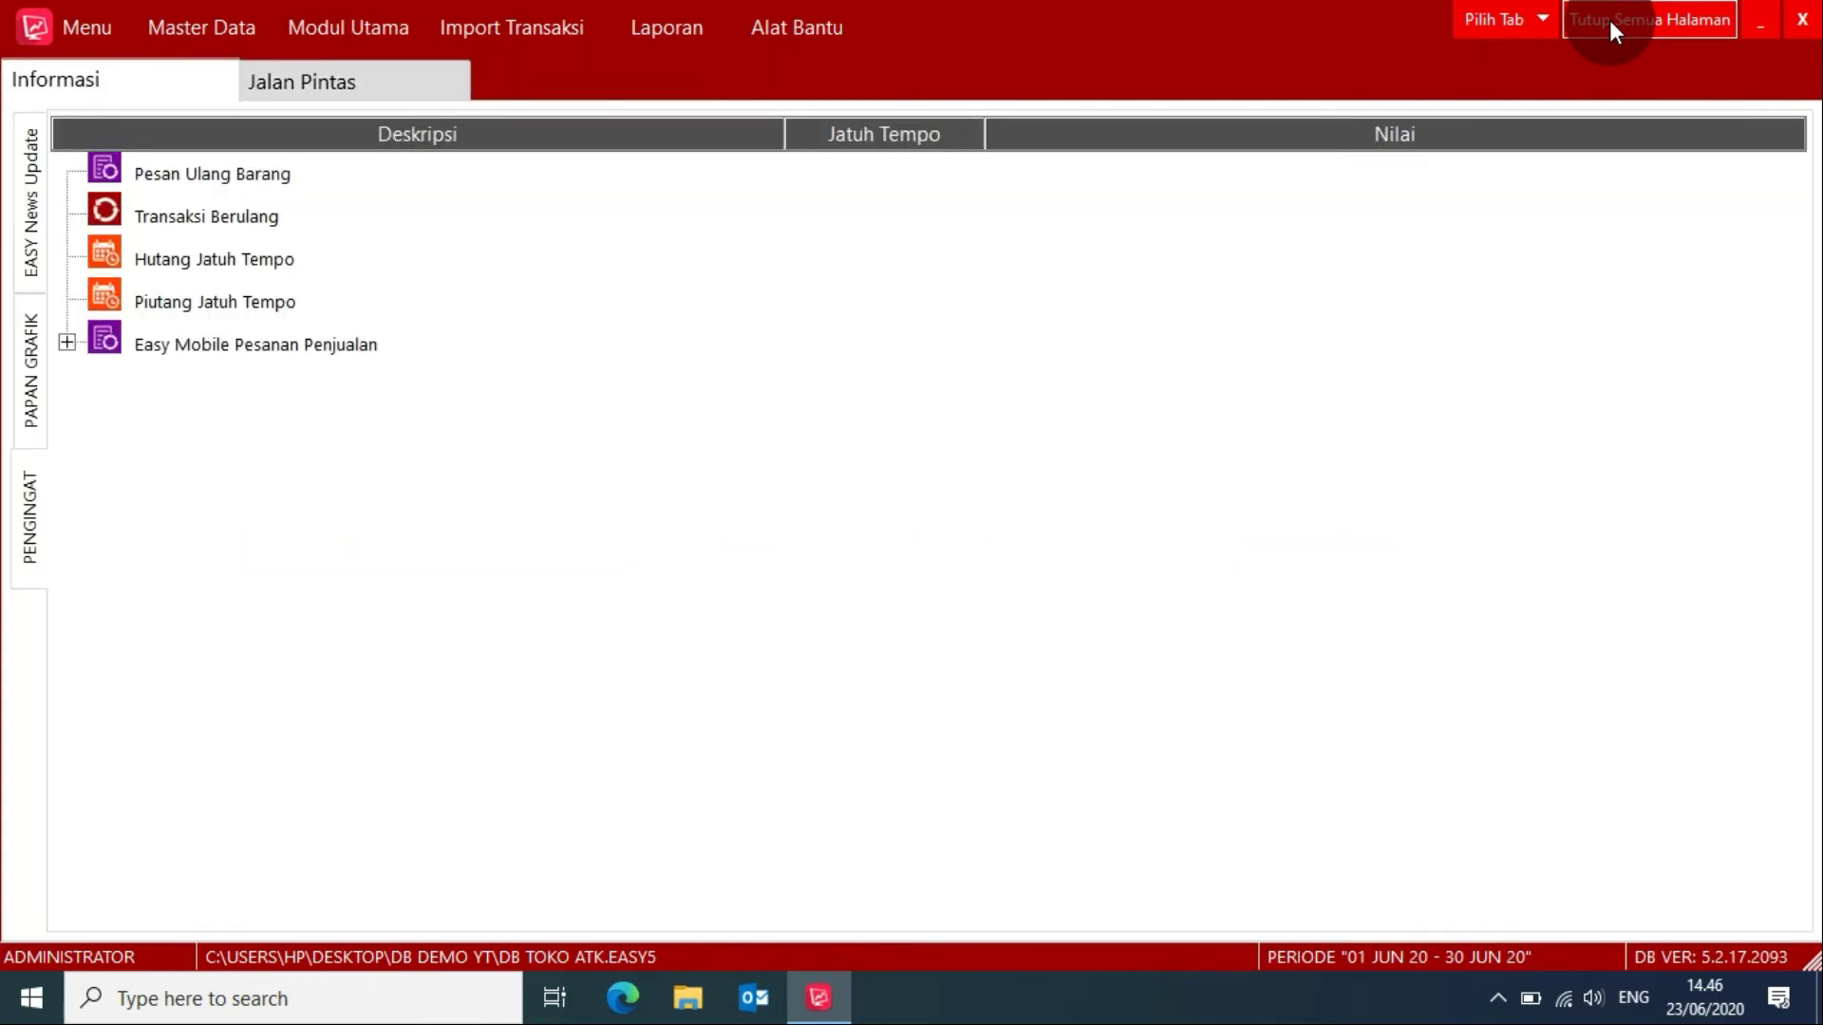
# Step: Open the Pelanggan master data list, check PT SETIA JAYA's Saldo, and close all pages
pyautogui.click(355, 78)
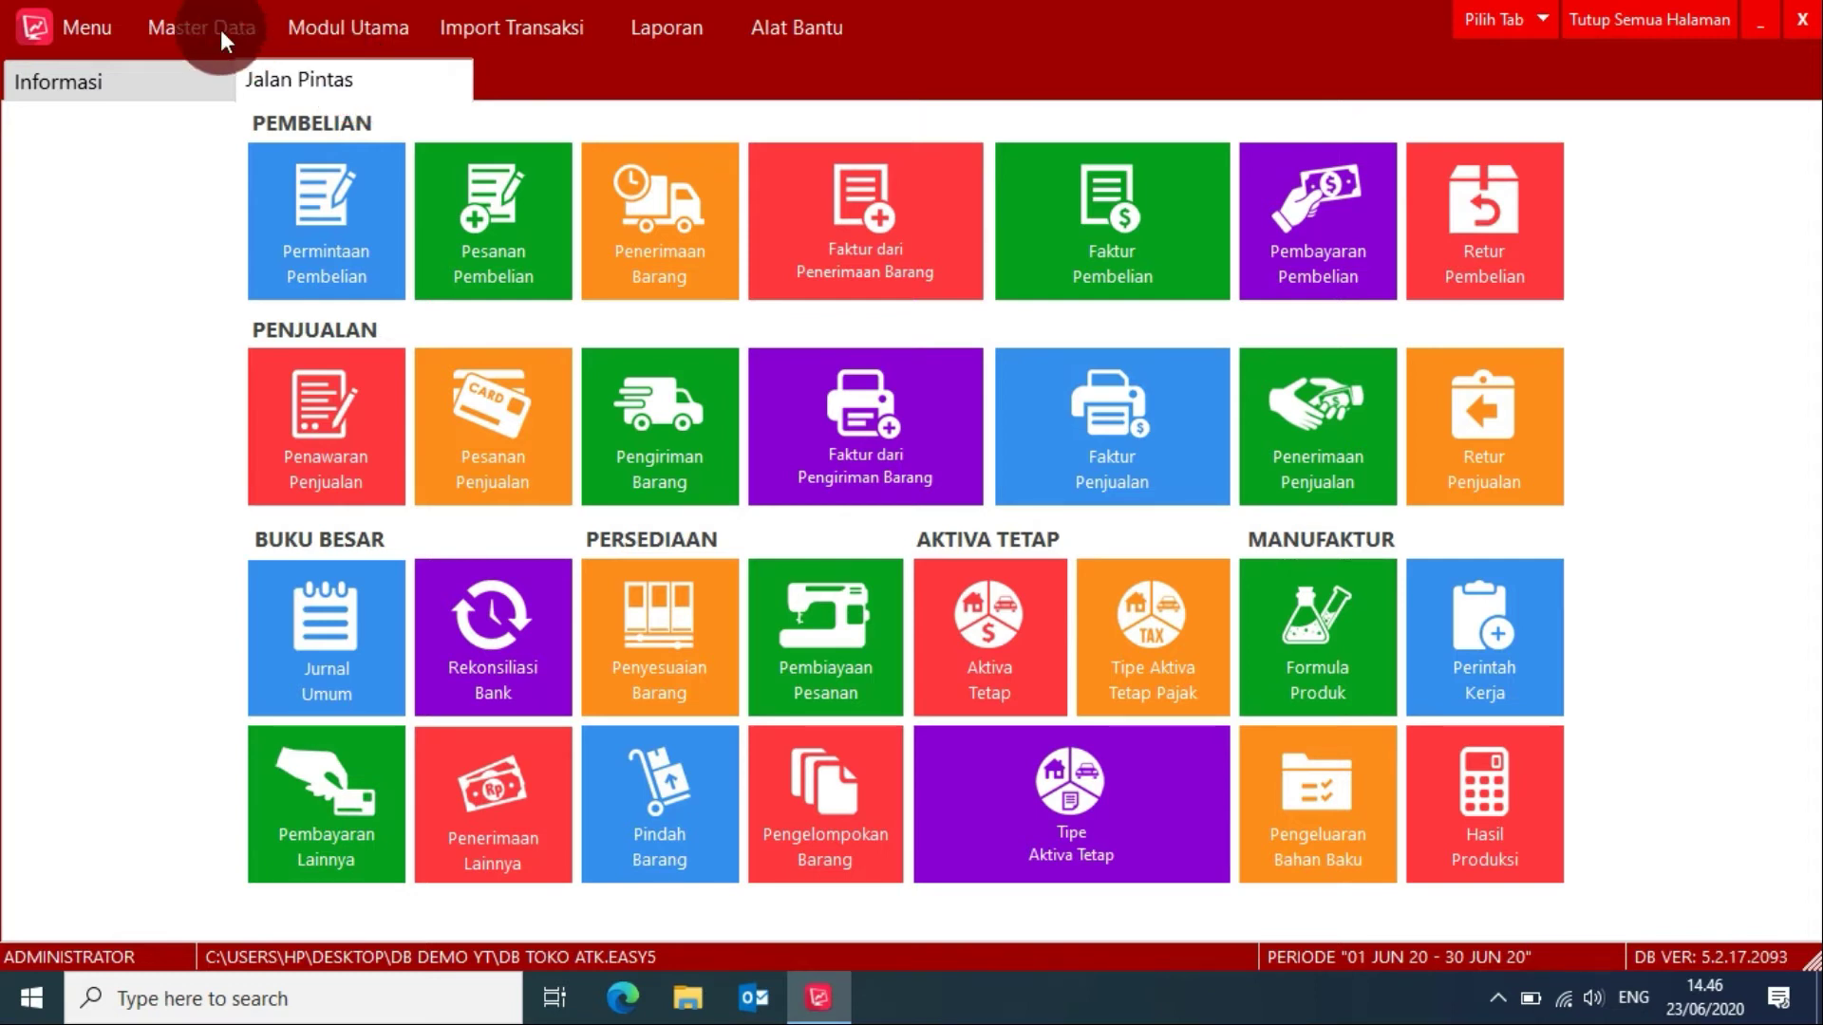
pyautogui.click(174, 16)
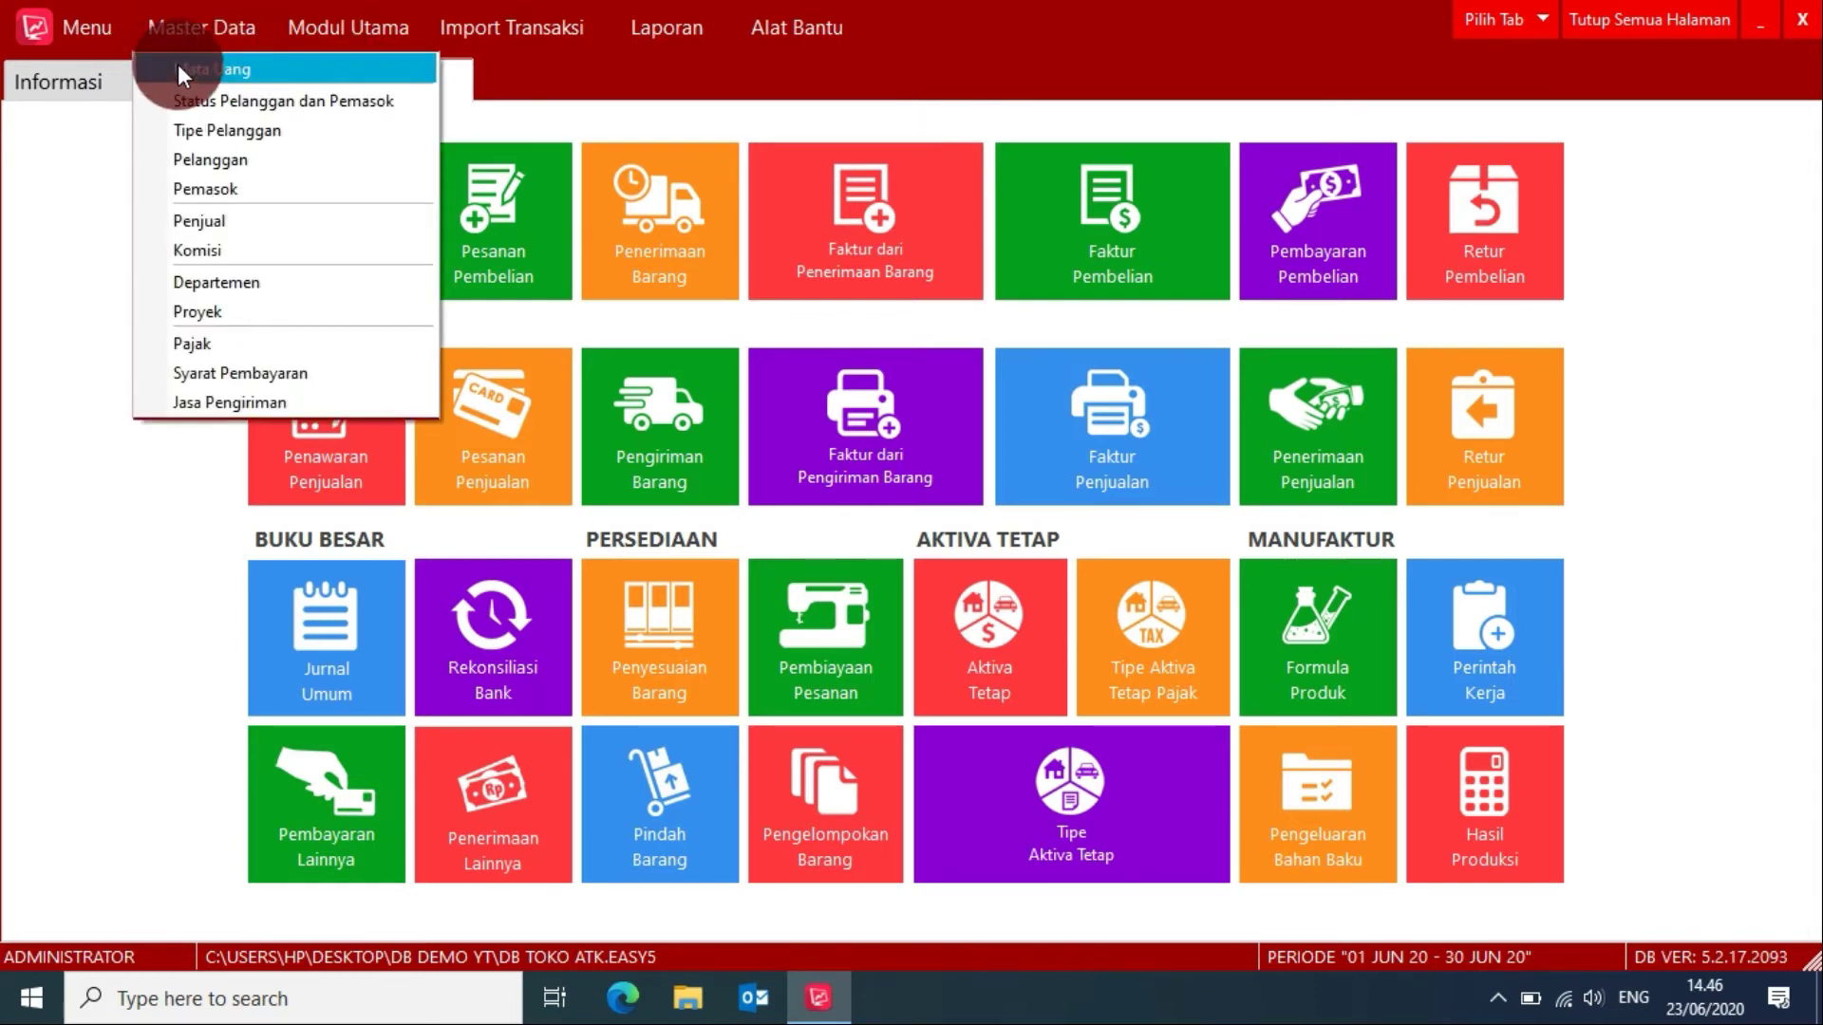
pyautogui.click(207, 163)
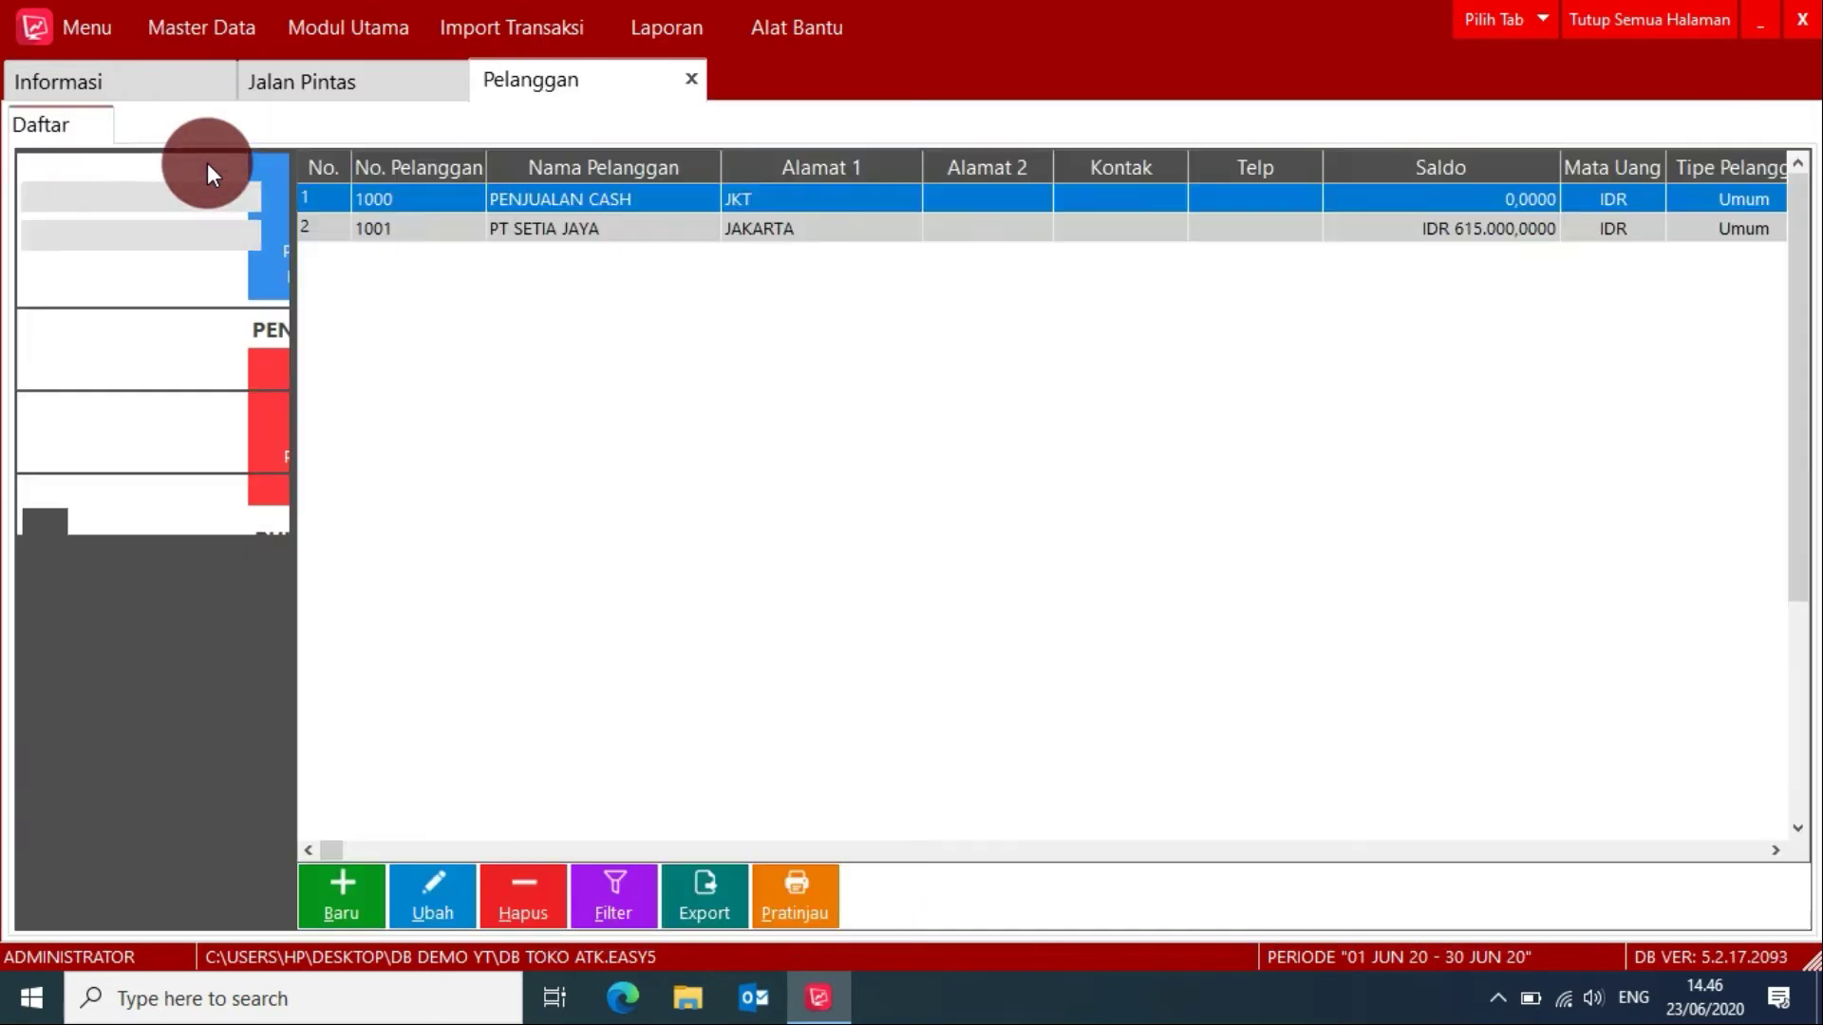
pyautogui.click(432, 233)
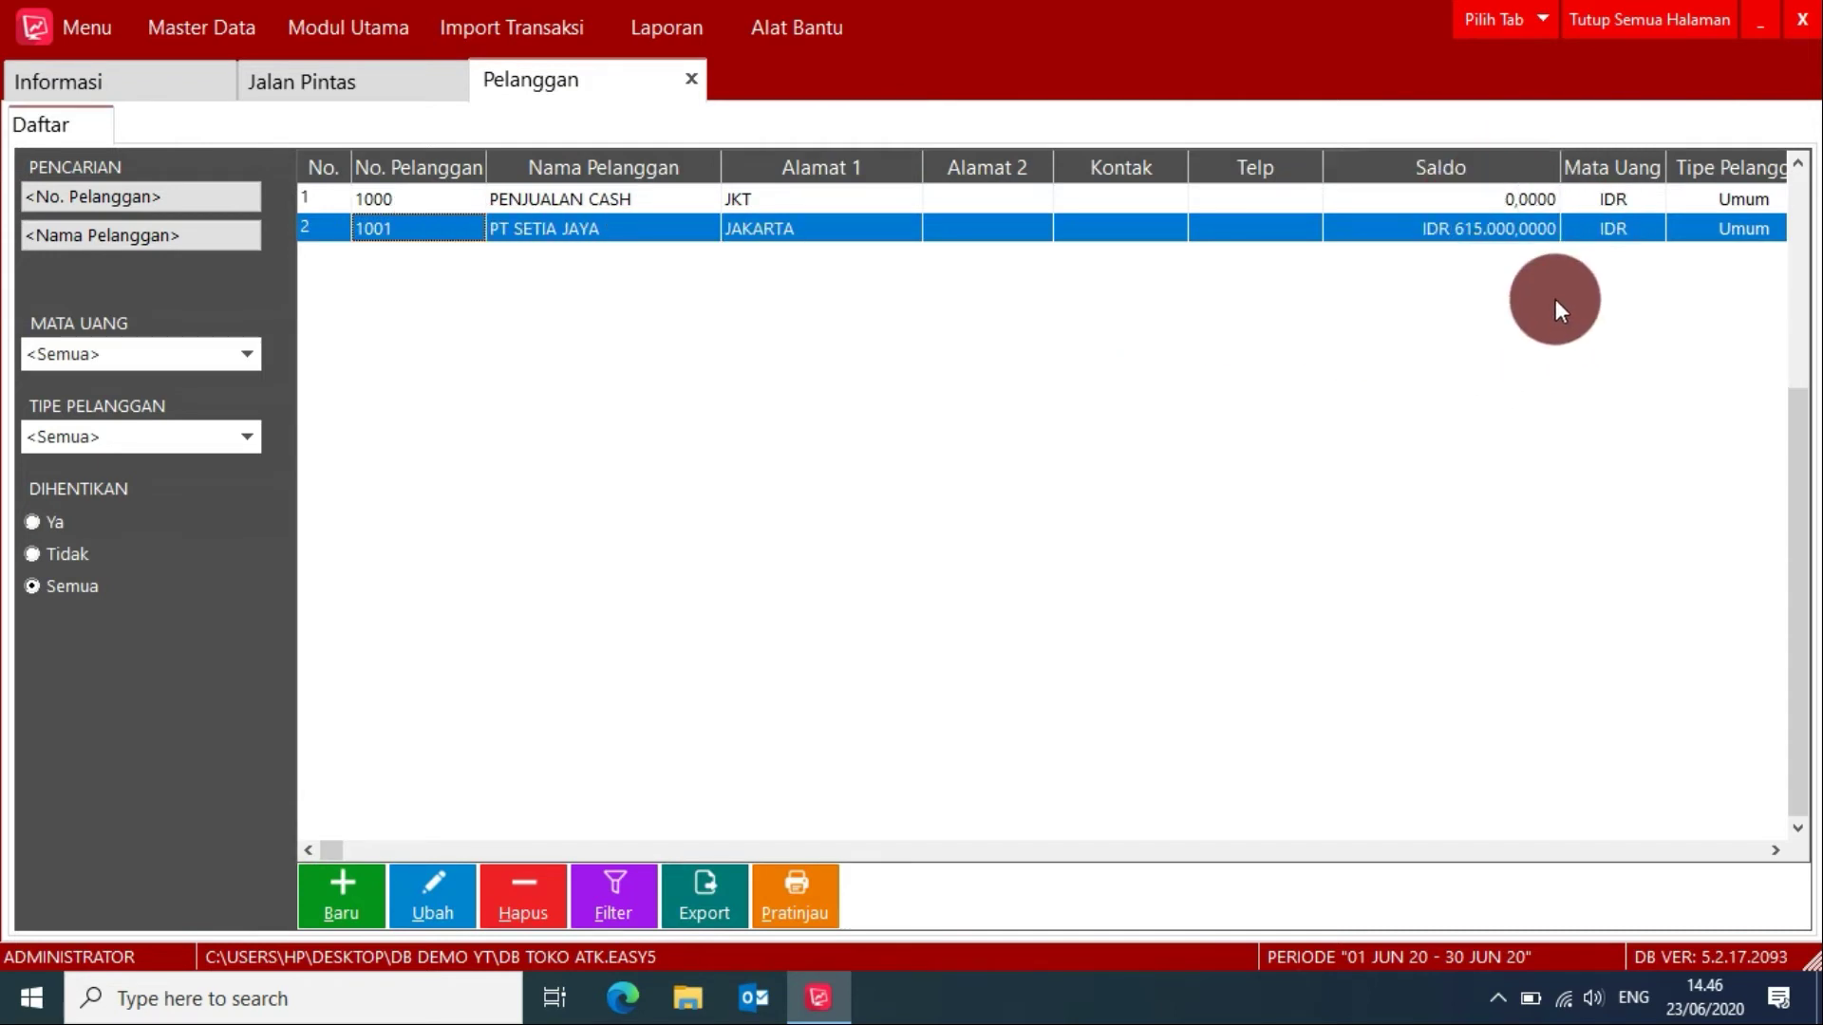
pyautogui.click(1670, 27)
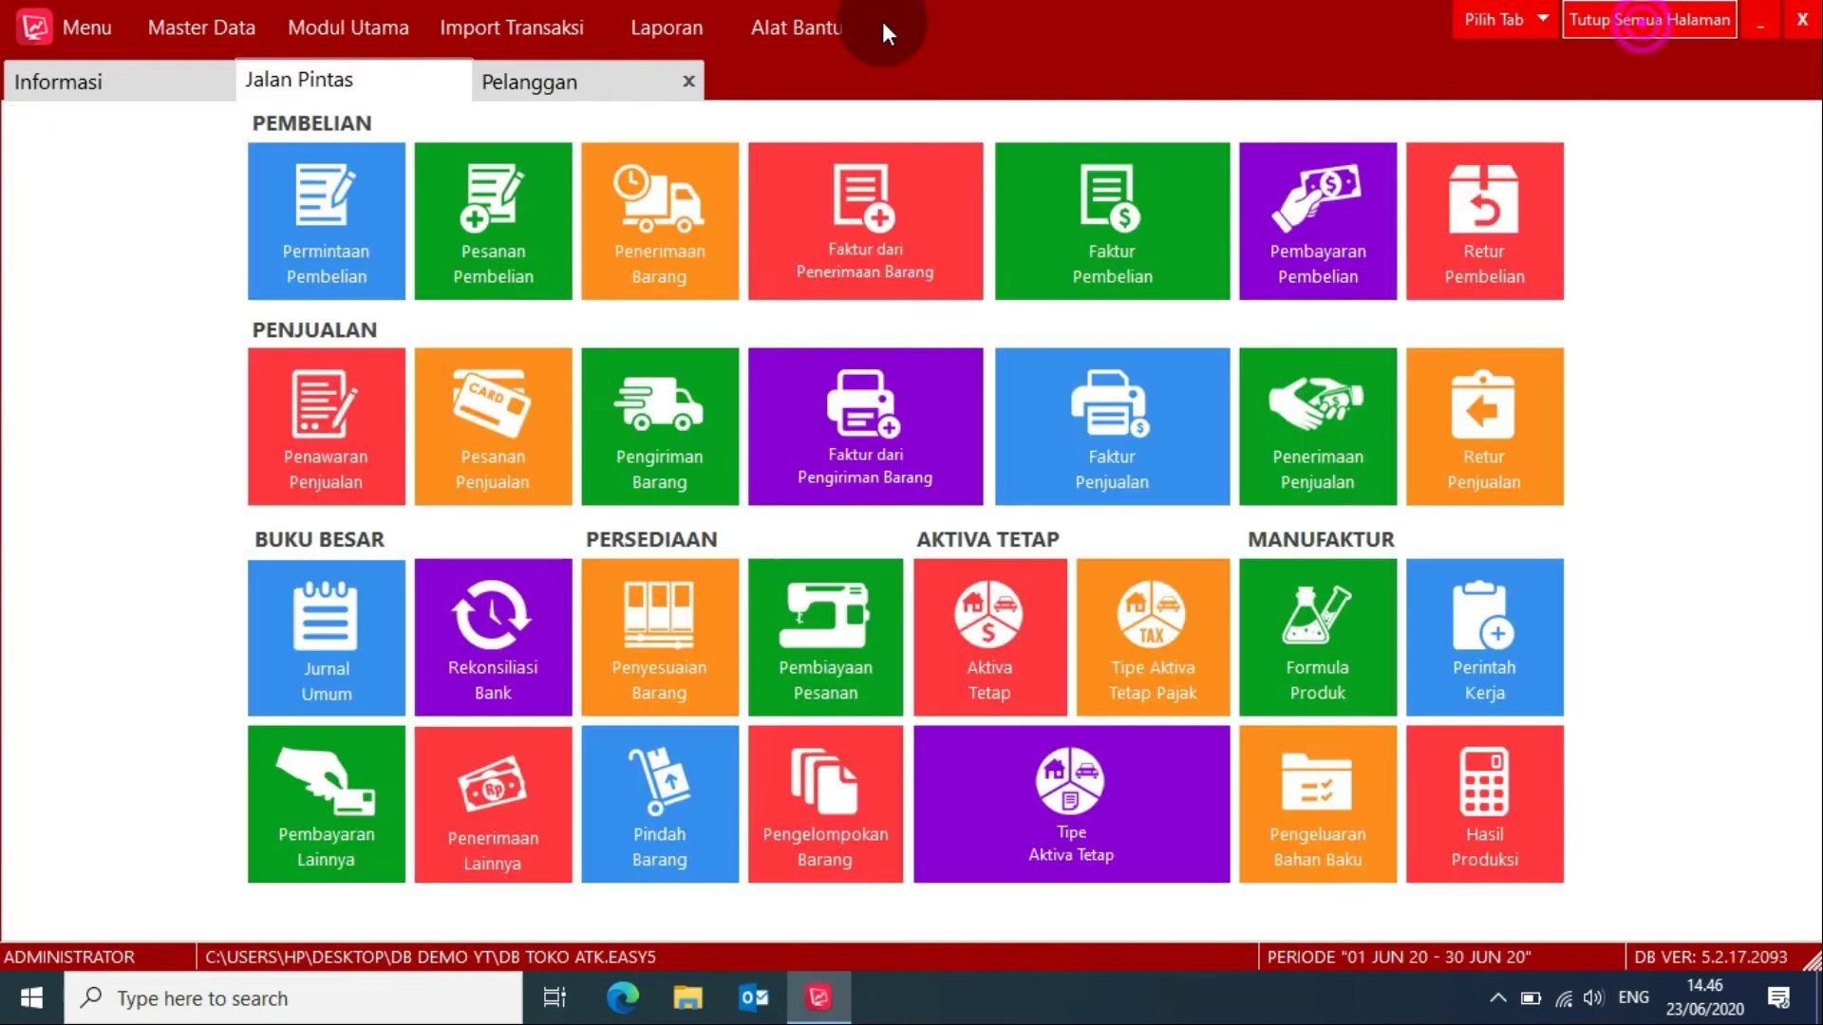
# Step: Check the Piutang Jatuh Tempo entry in the Pengingat reminders on the Informasi page
pyautogui.click(401, 72)
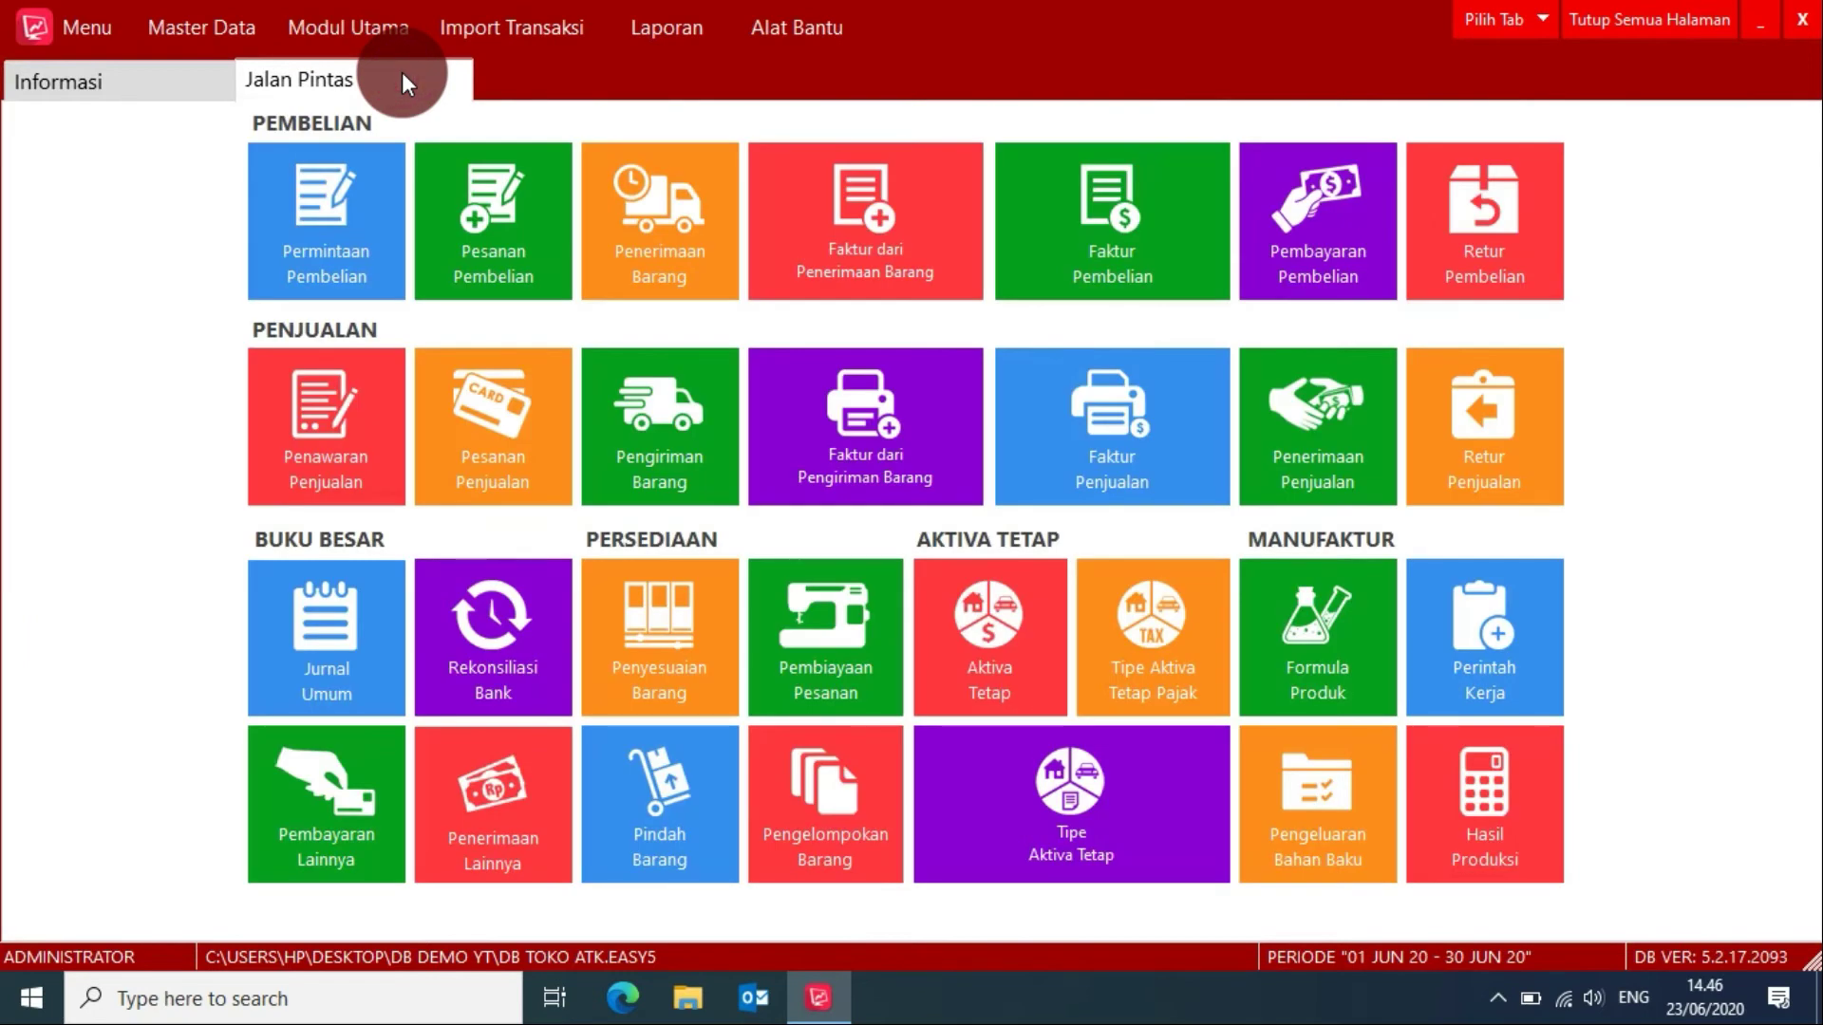
pyautogui.click(145, 74)
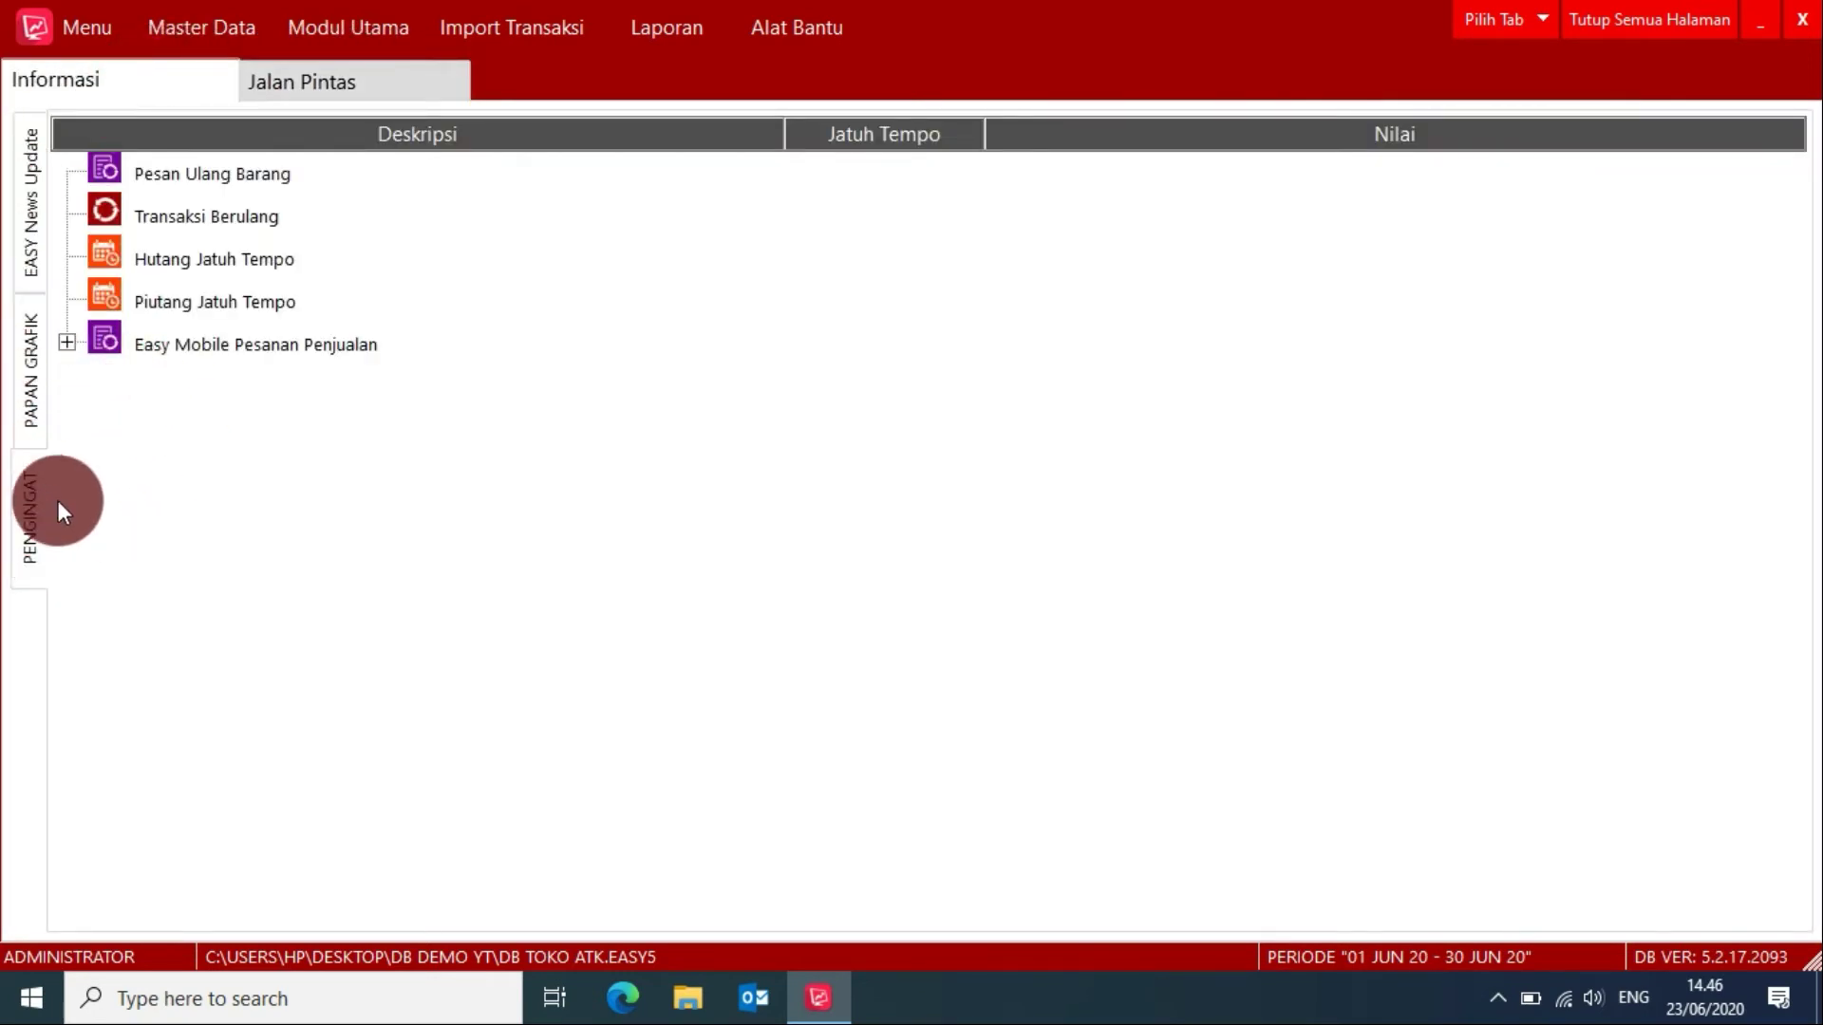
pyautogui.click(167, 304)
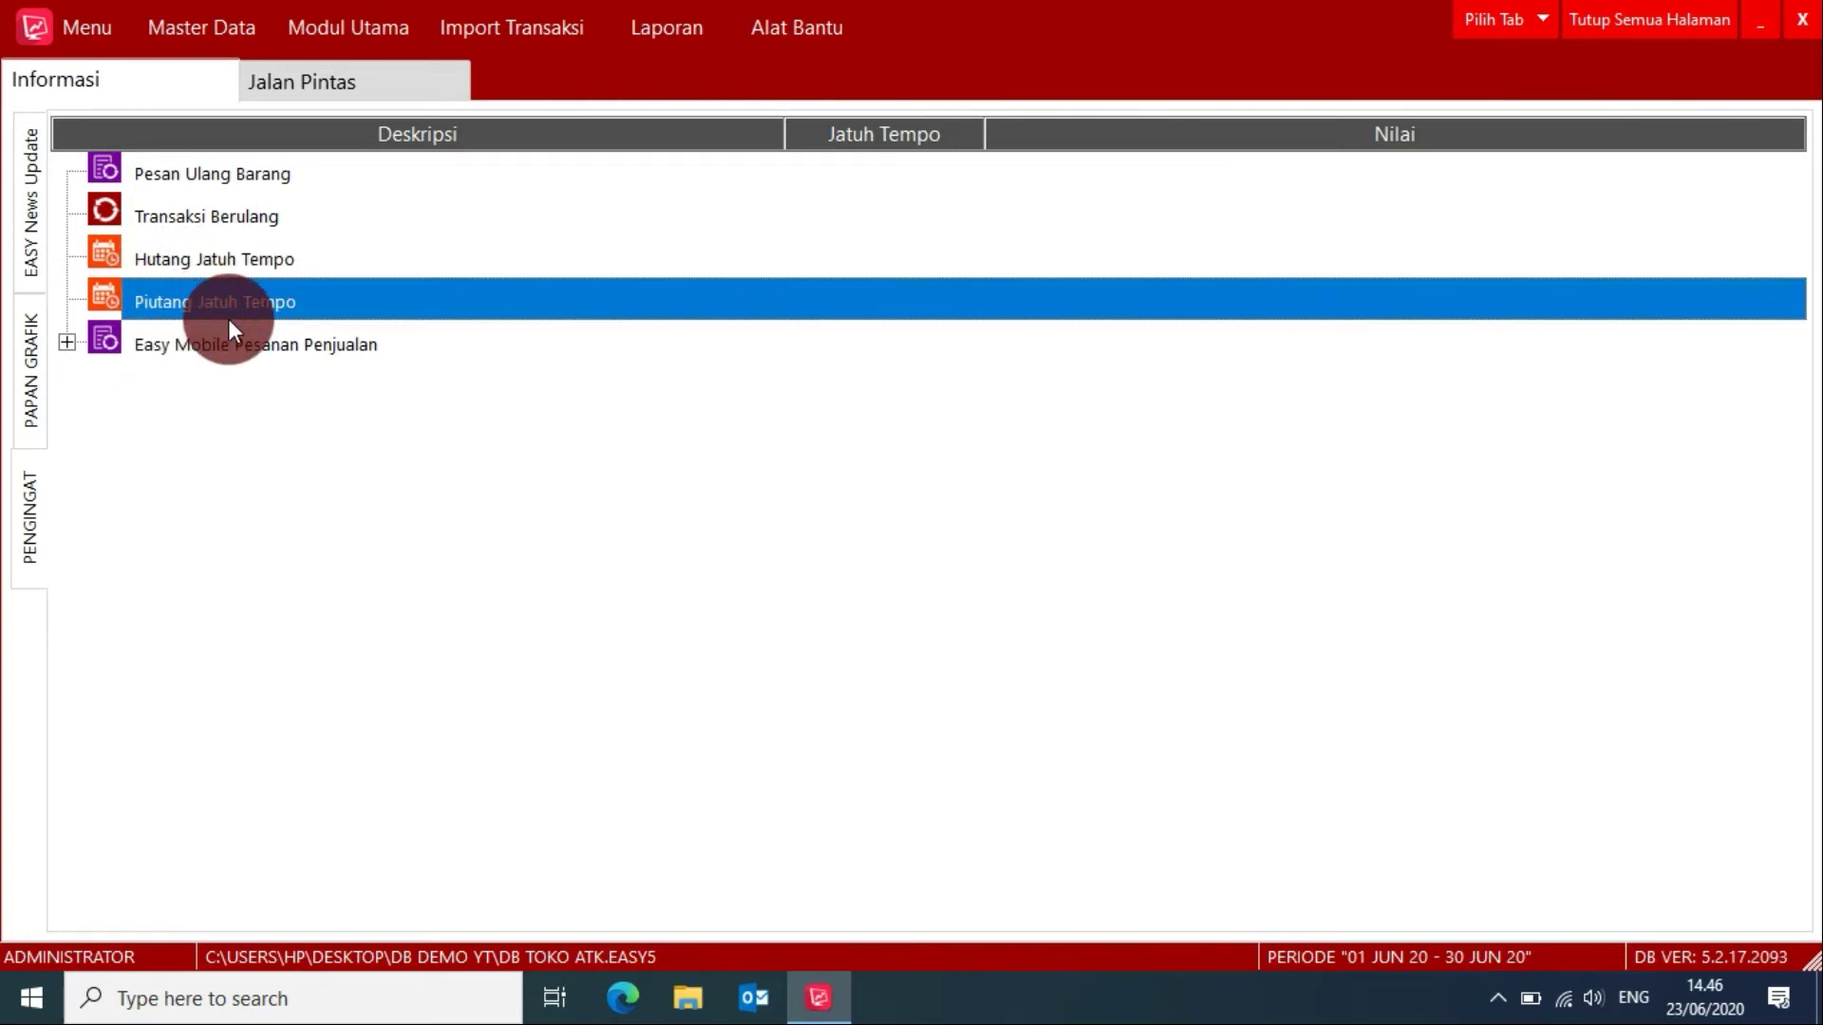
# Step: Create a Penerimaan Penjualan for PT SETIA JAYA, mark invoice 1002 for payment of 615,000, and widen the Jumlah Pembayaran column
pyautogui.click(328, 80)
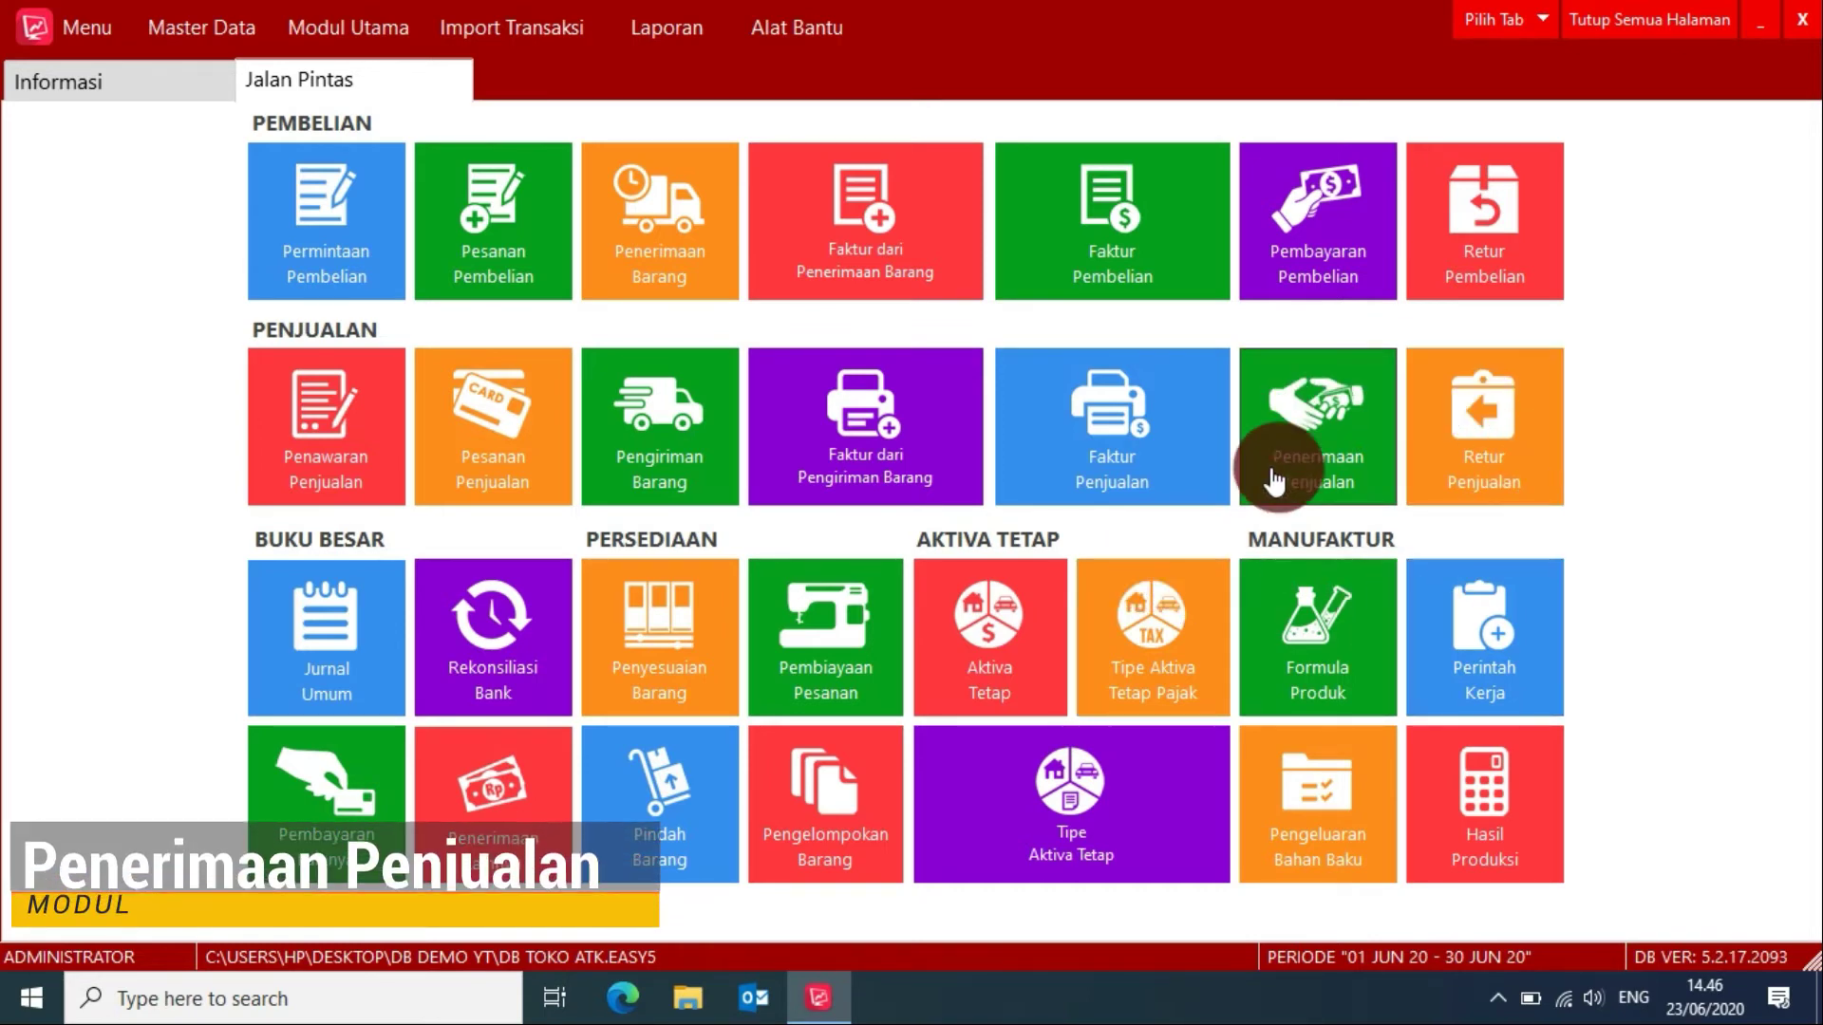
pyautogui.click(1302, 460)
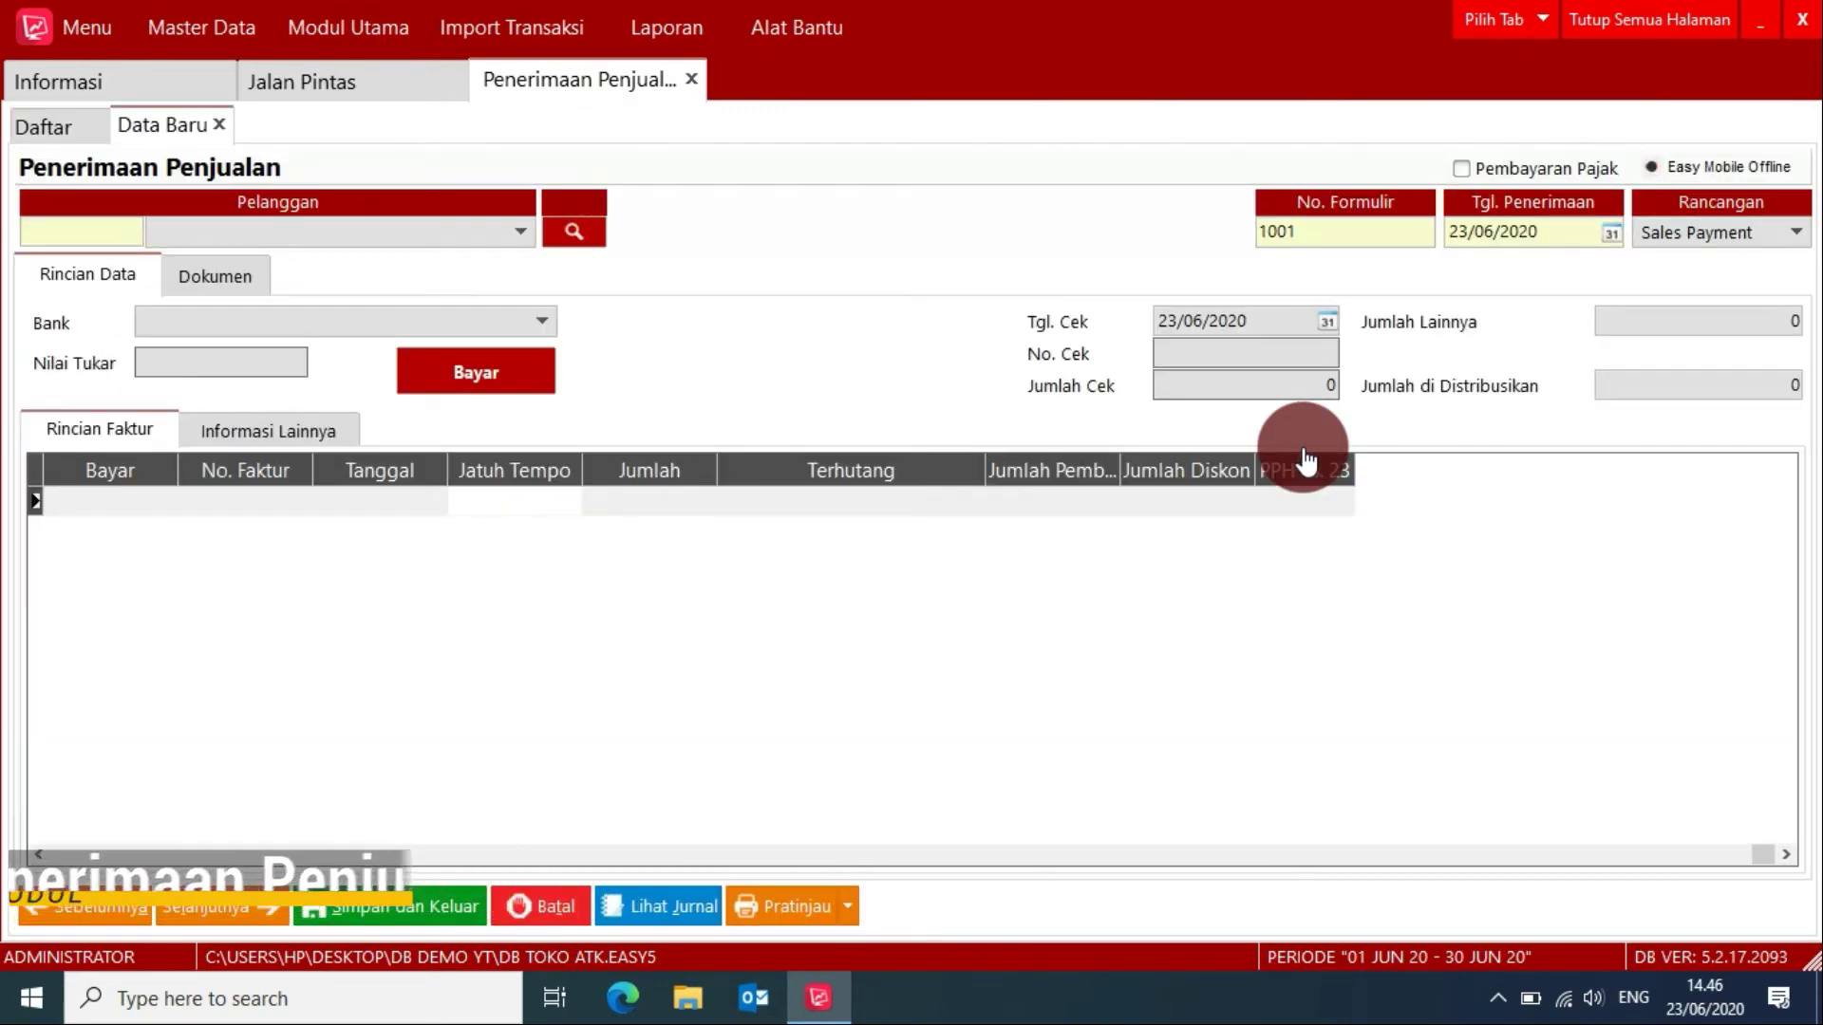
pyautogui.click(476, 231)
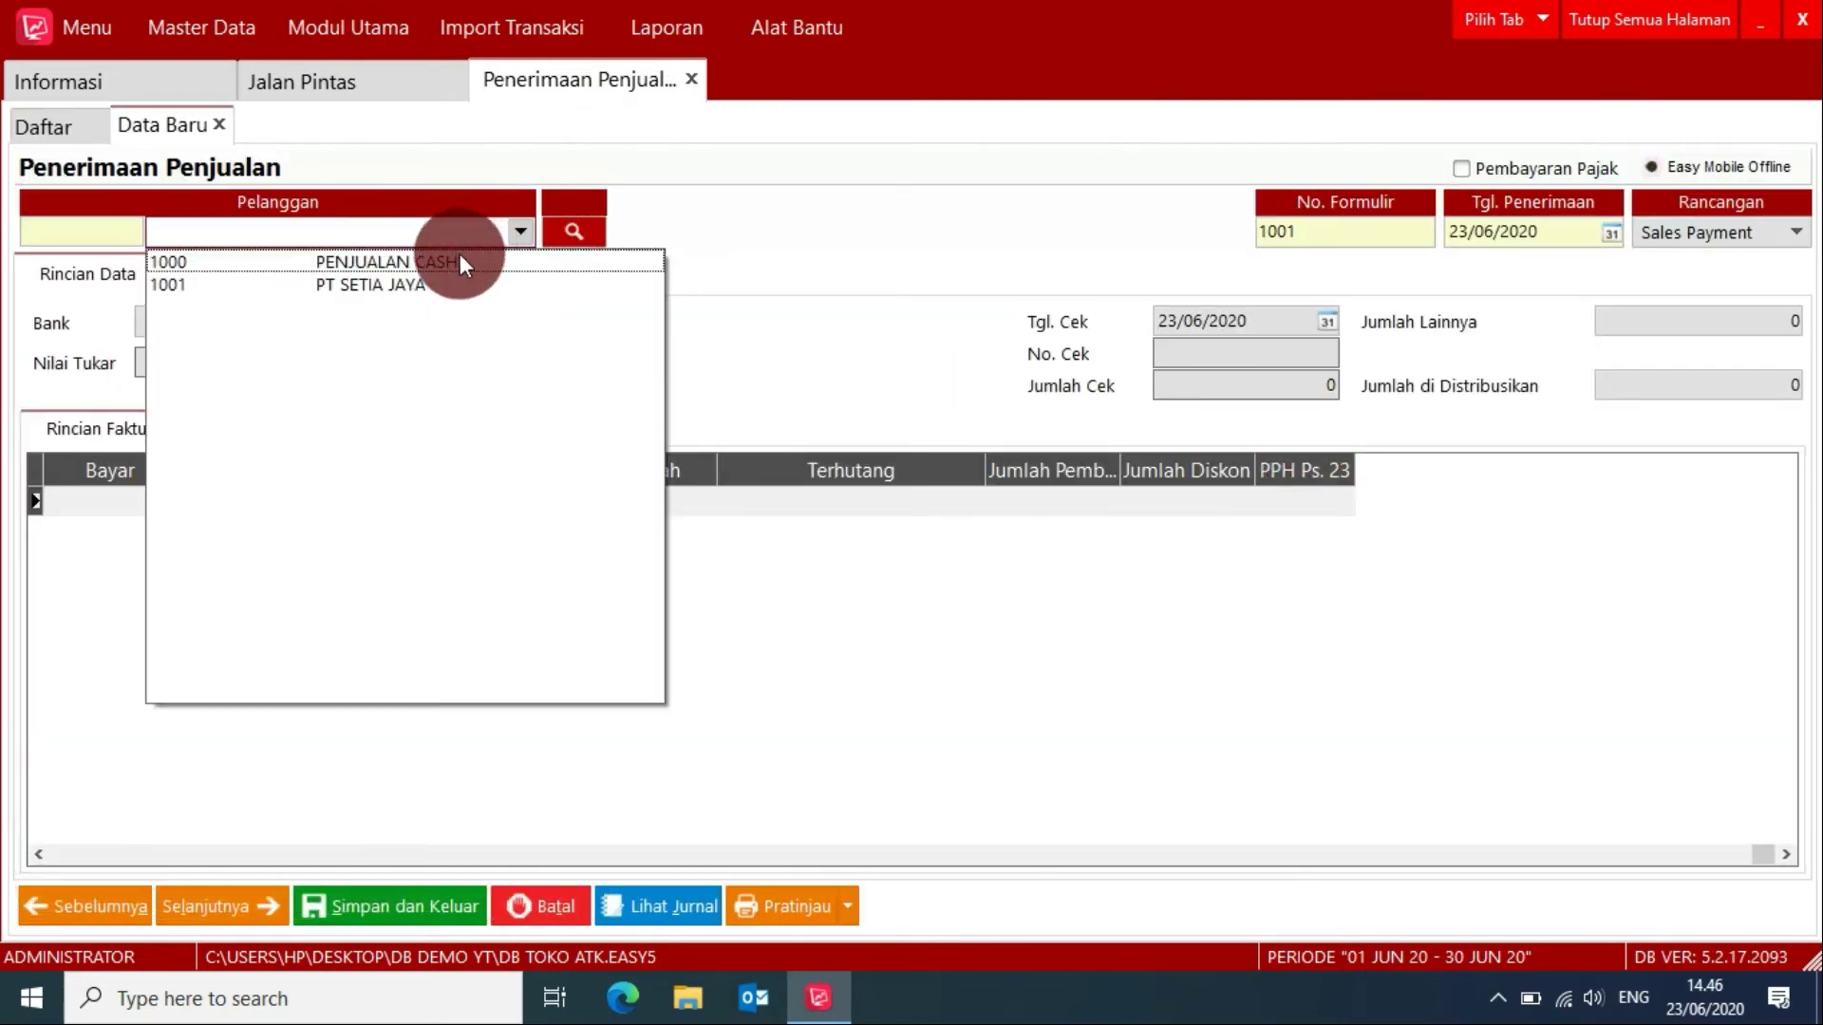
pyautogui.click(441, 282)
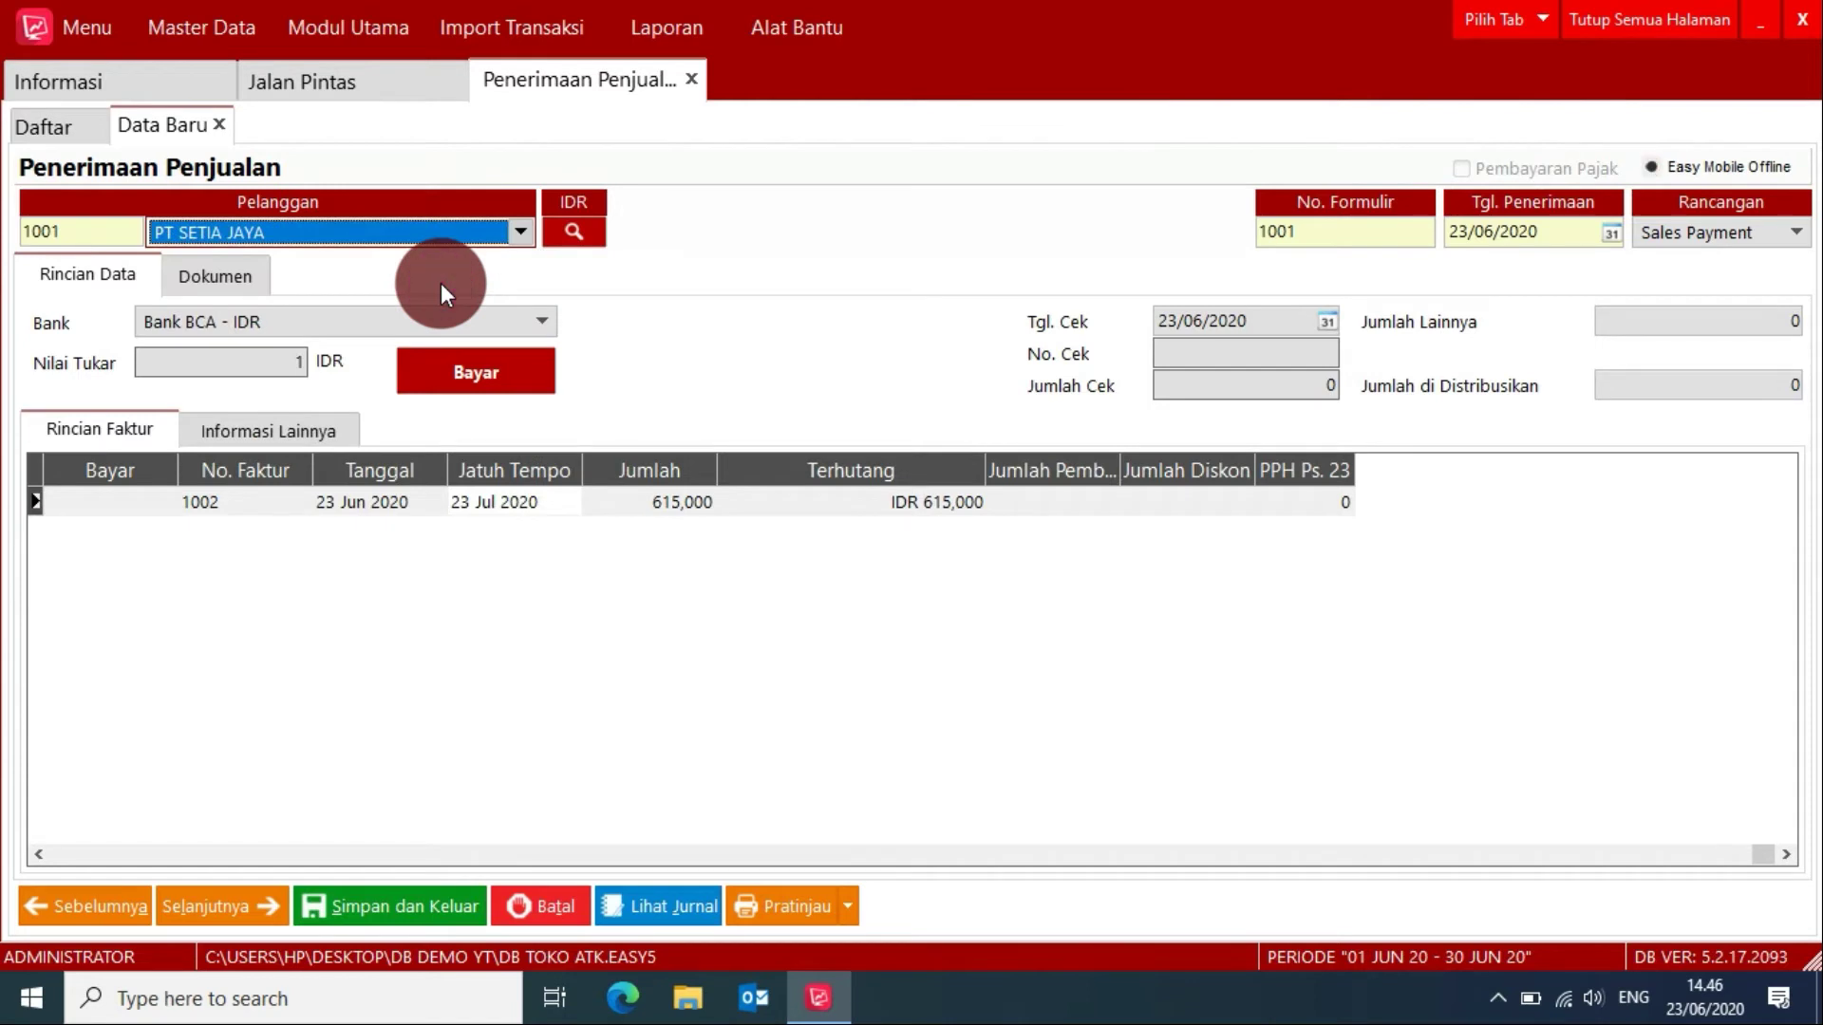
pyautogui.click(862, 499)
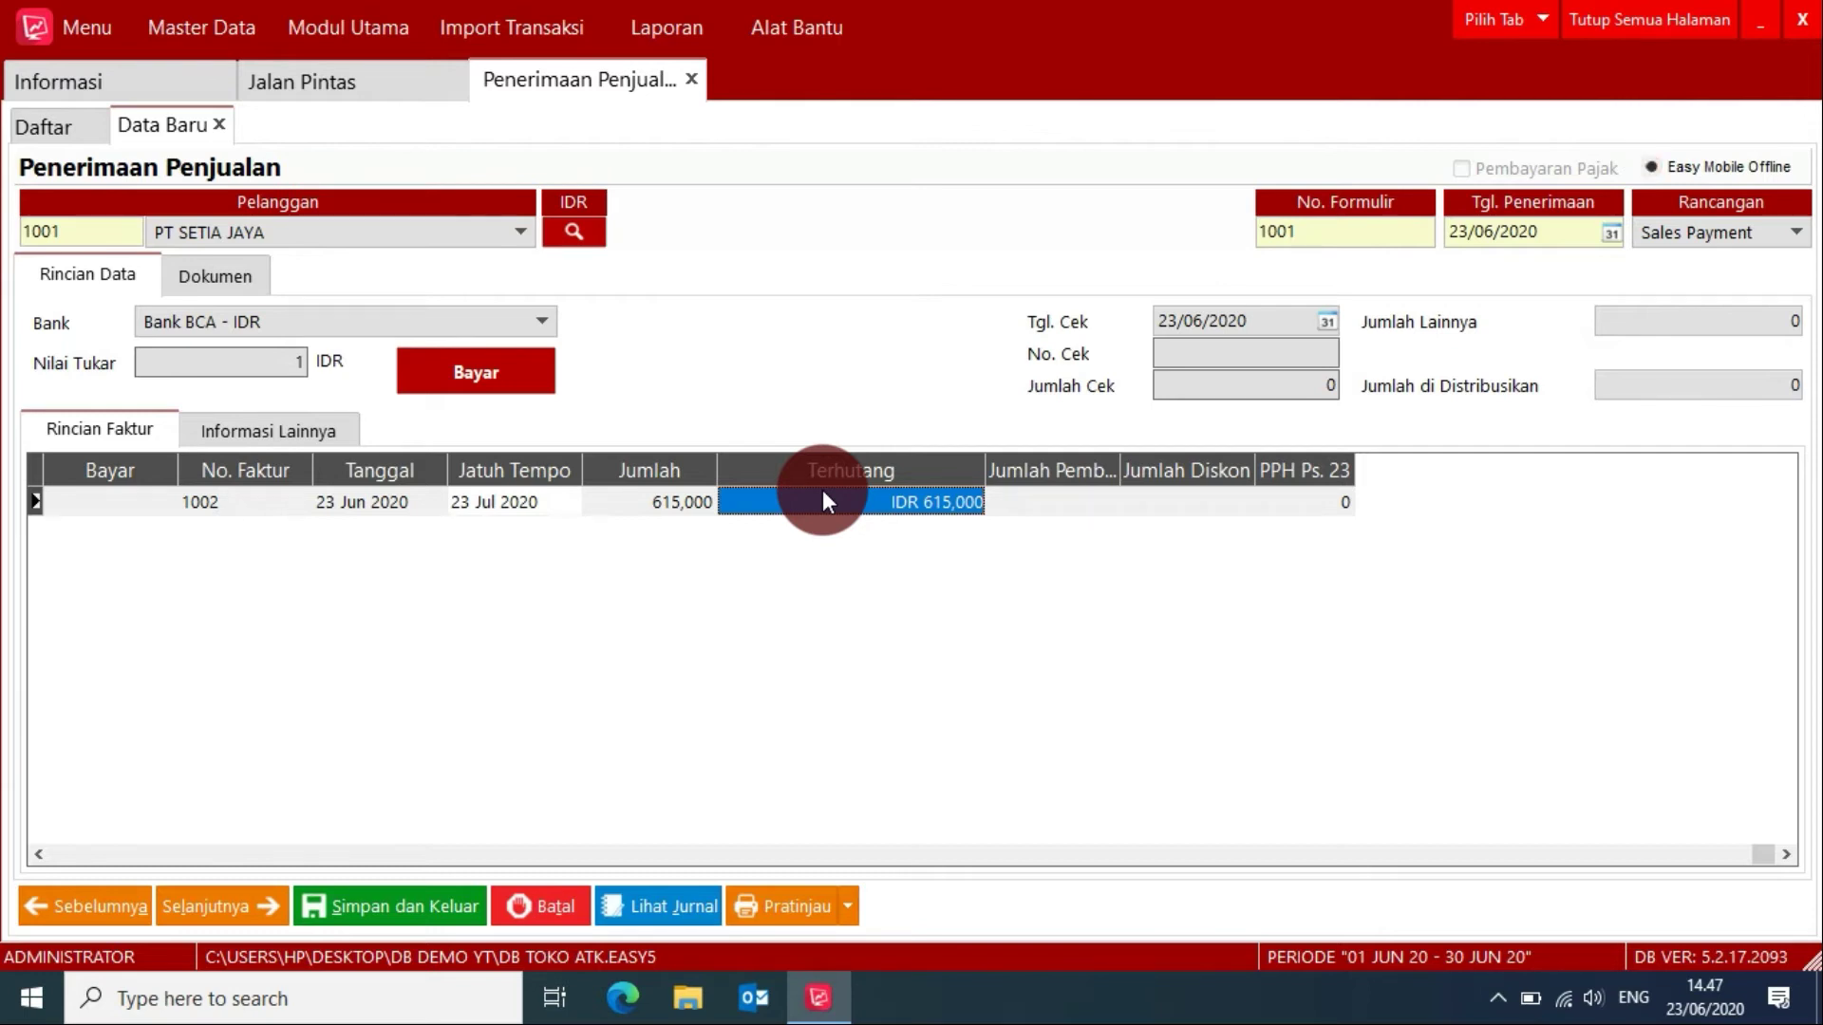
pyautogui.click(114, 502)
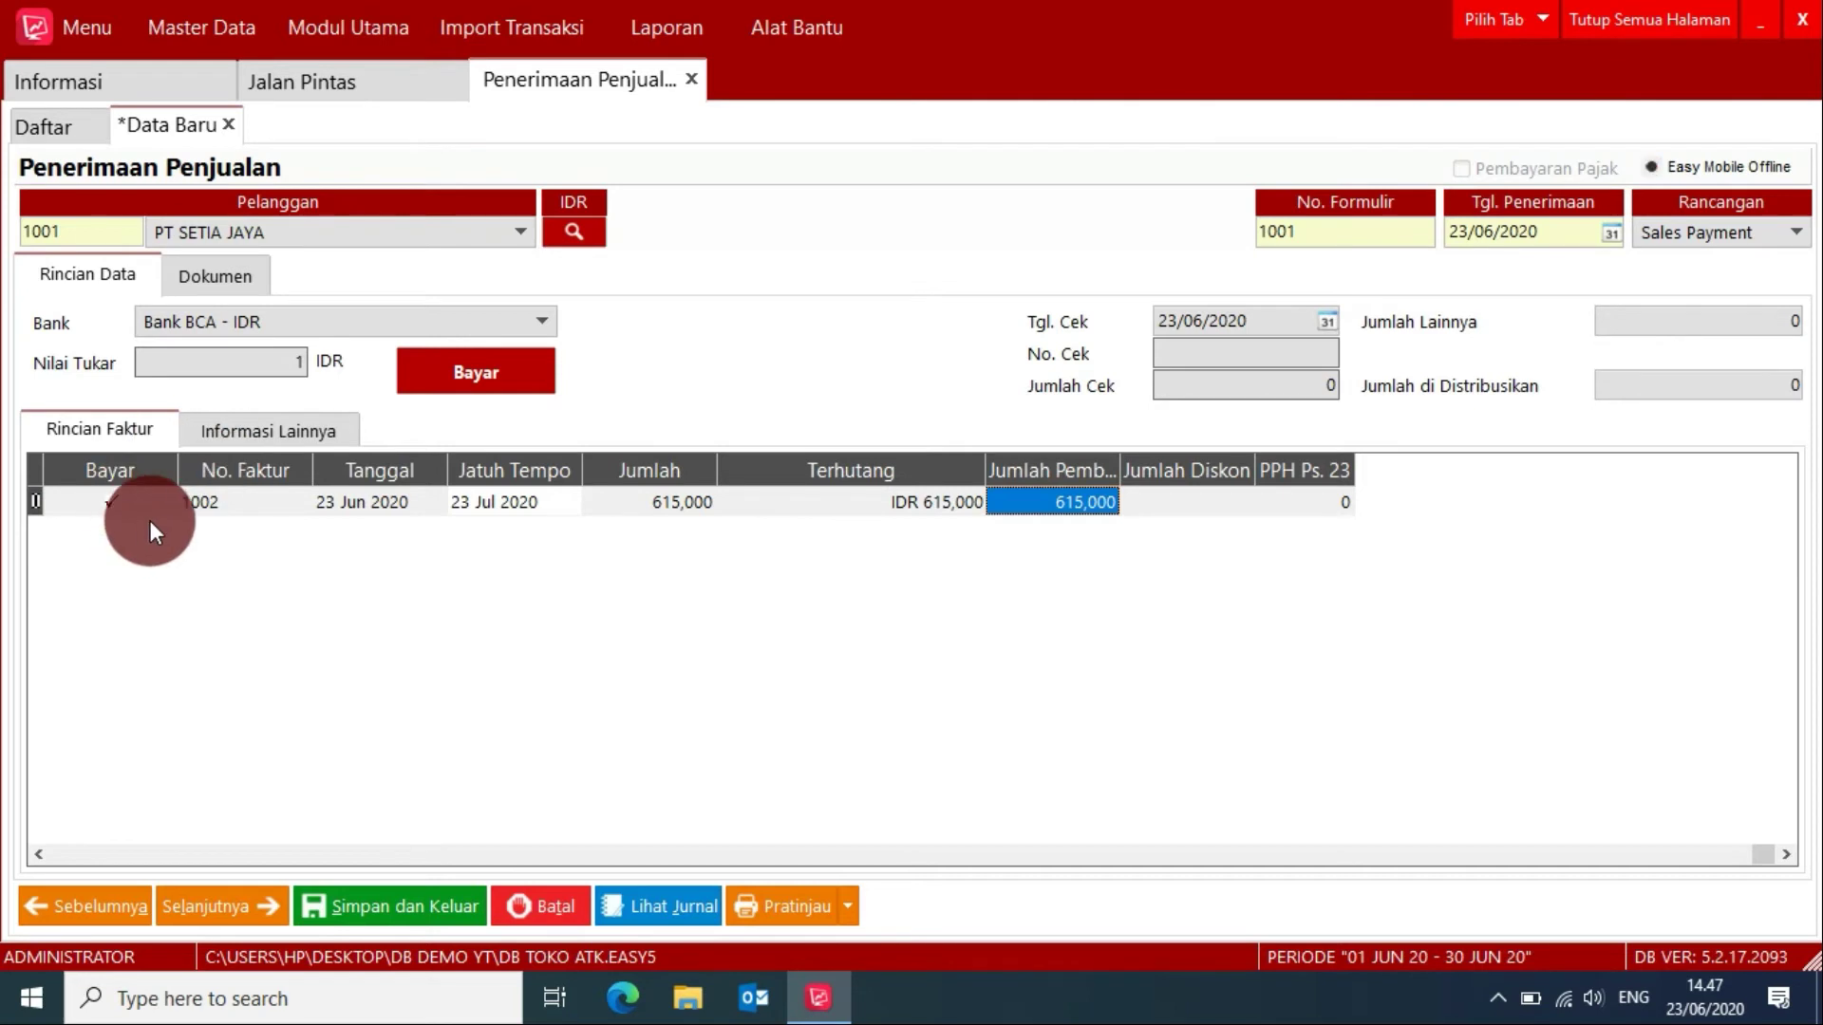
pyautogui.moveTo(1120, 475); pyautogui.dragTo(1186, 486)
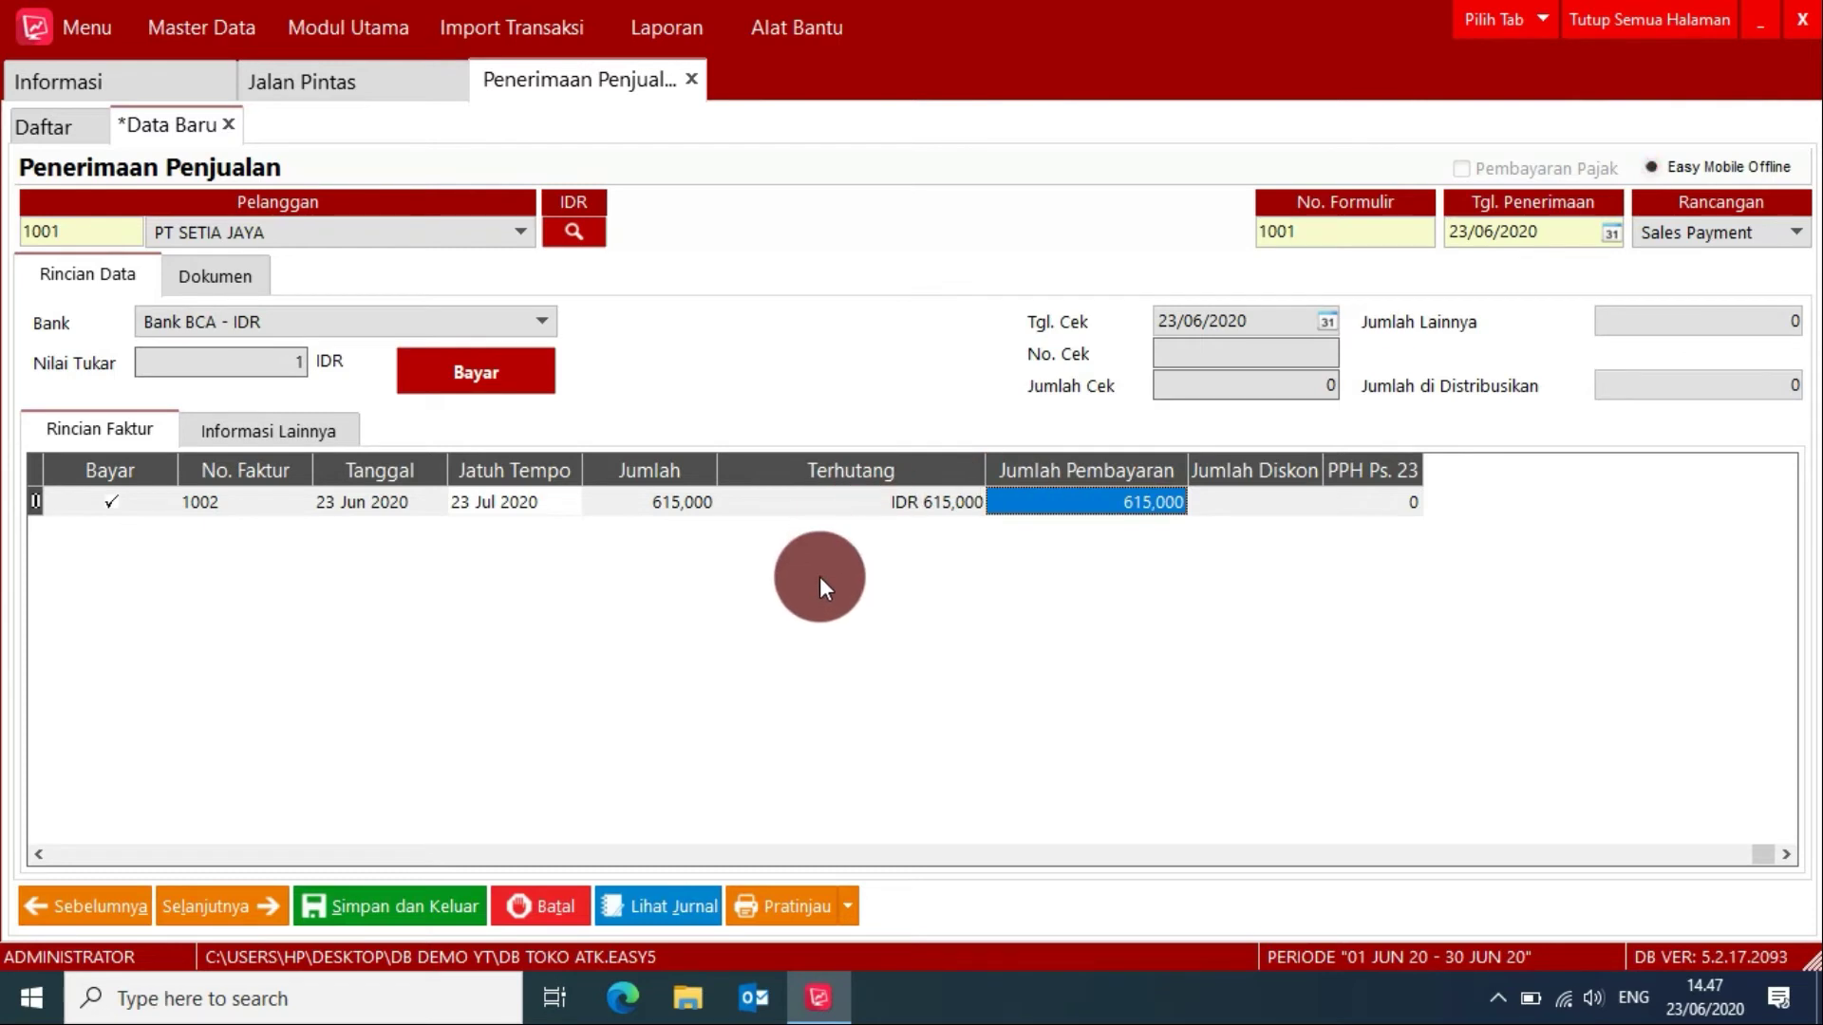
# Step: Keep Bank BCA - IDR as the receiving bank, preview the printed Penerimaan Penjualan, and close the preview
pyautogui.click(528, 325)
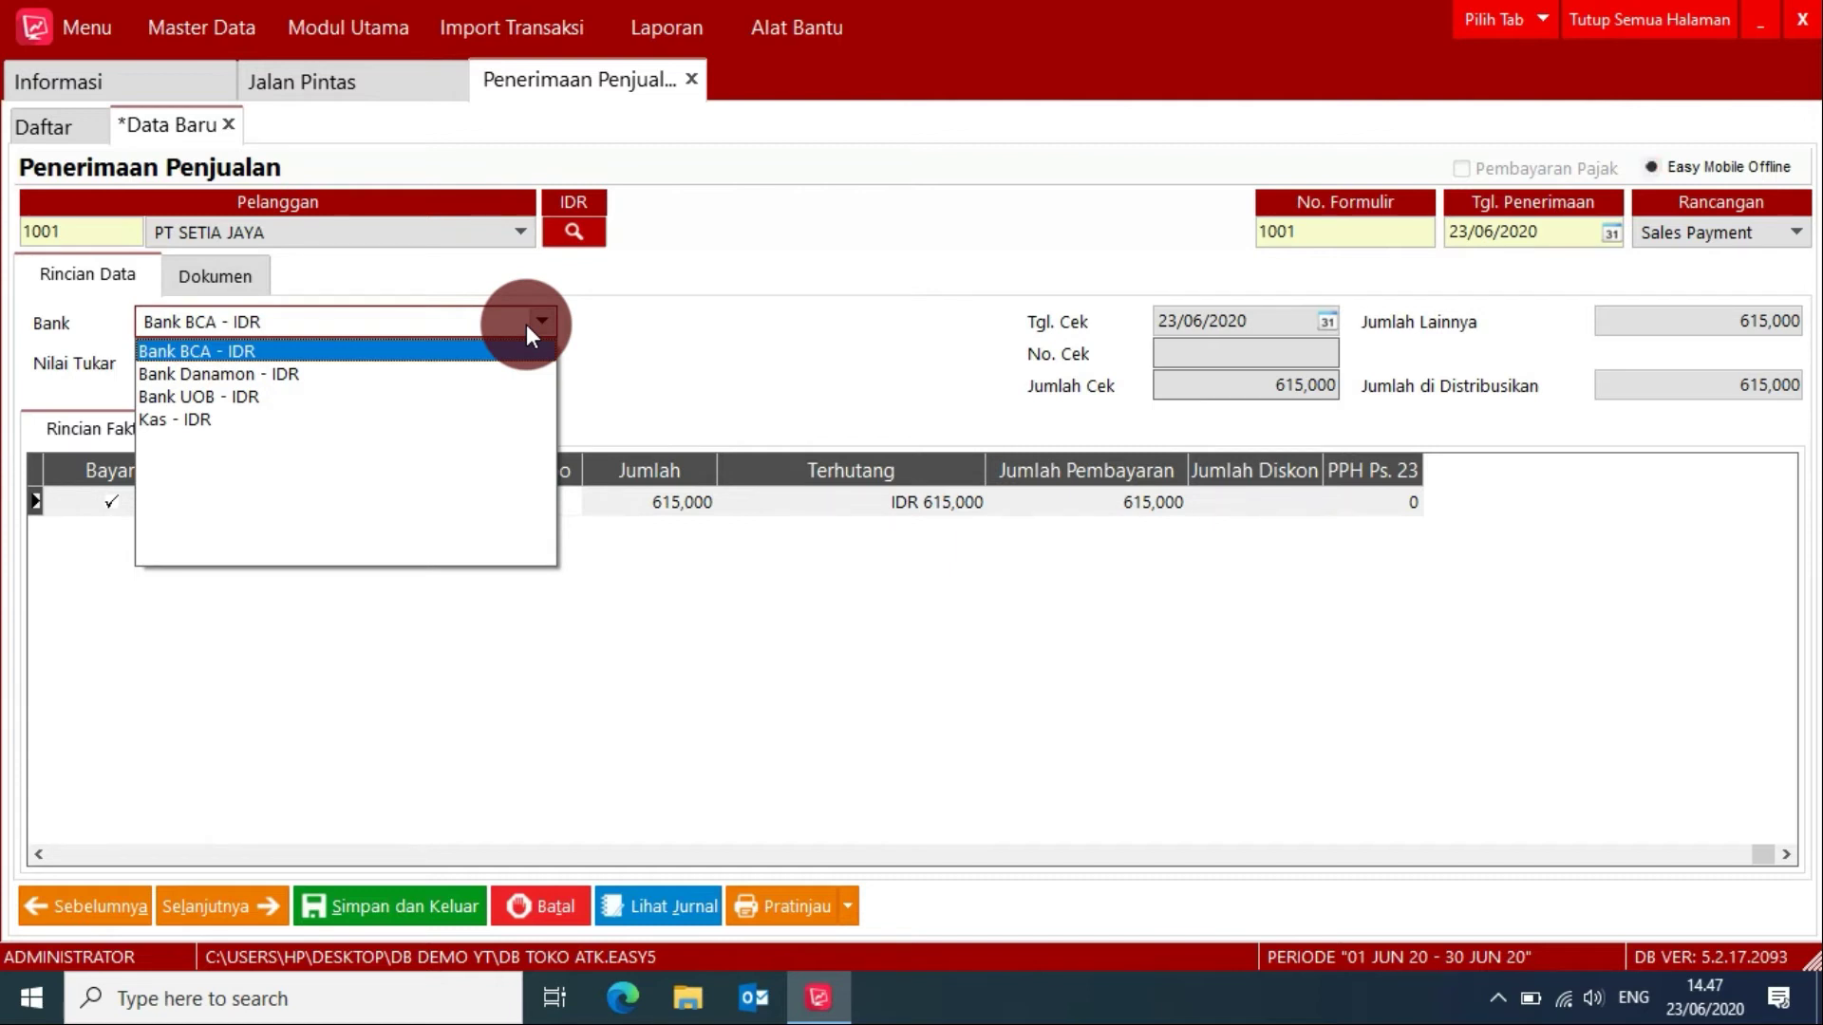
pyautogui.click(640, 340)
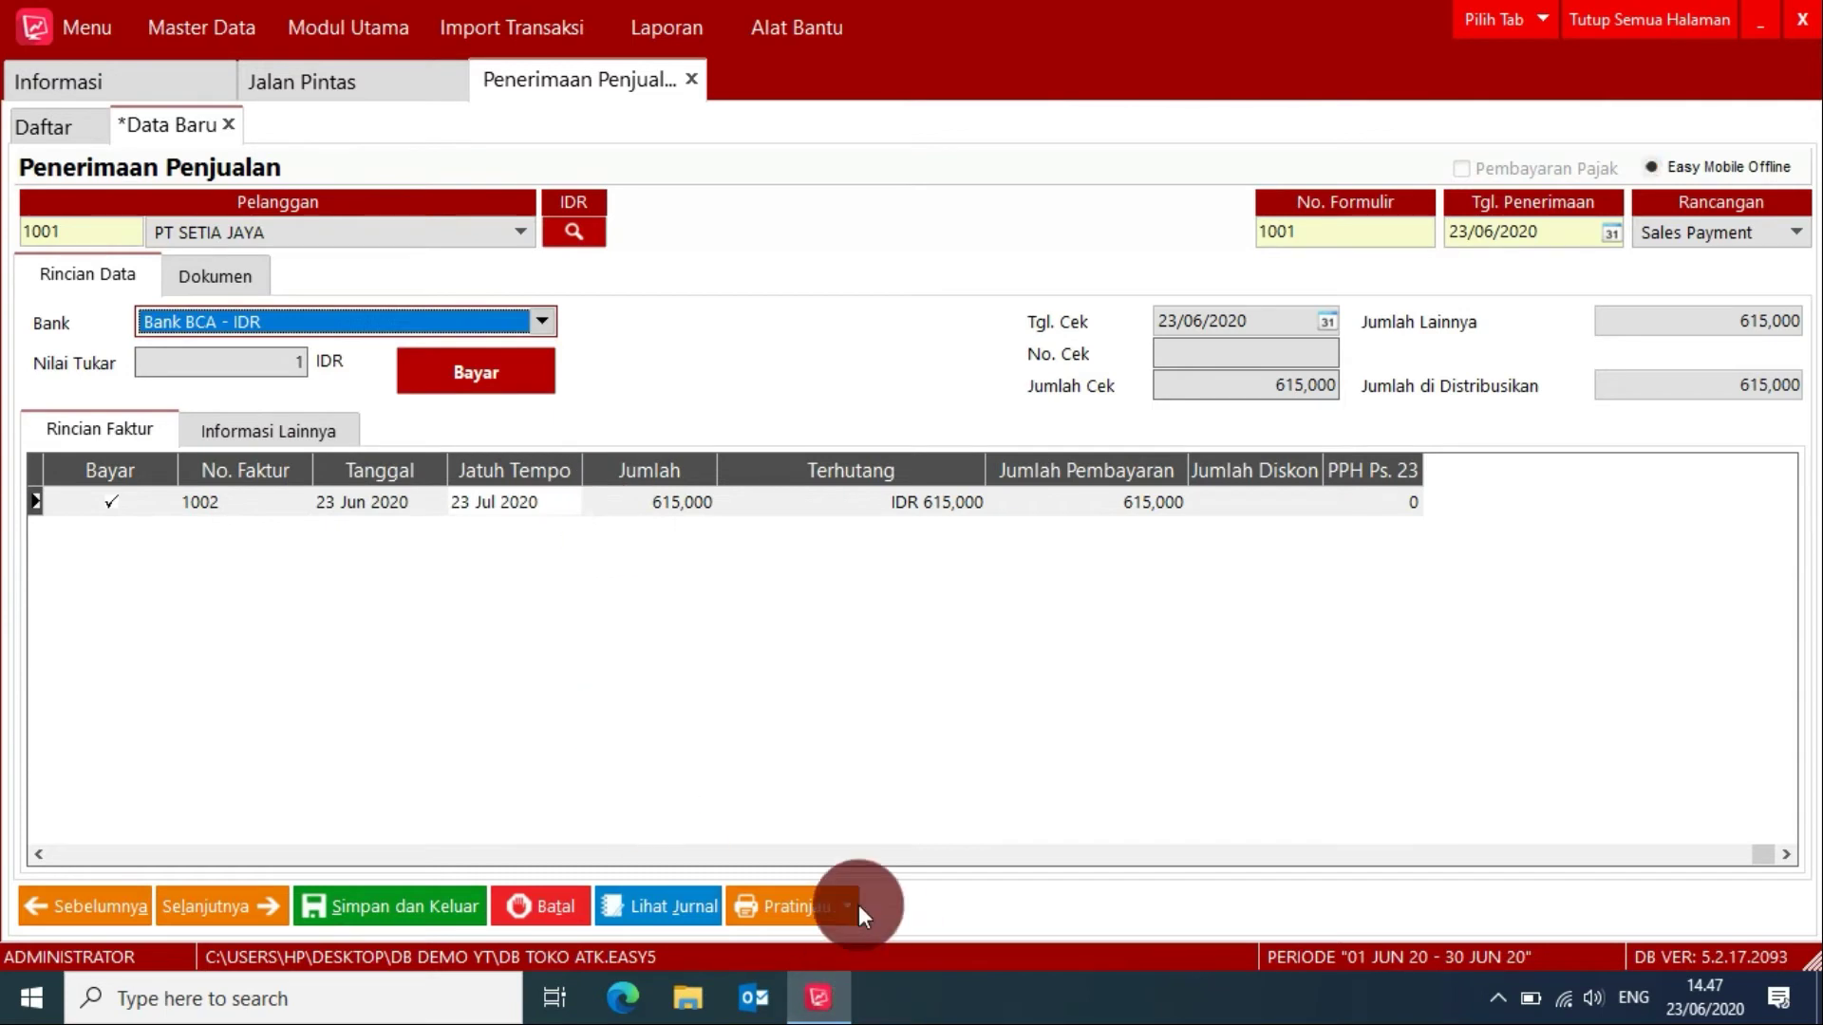
pyautogui.click(788, 913)
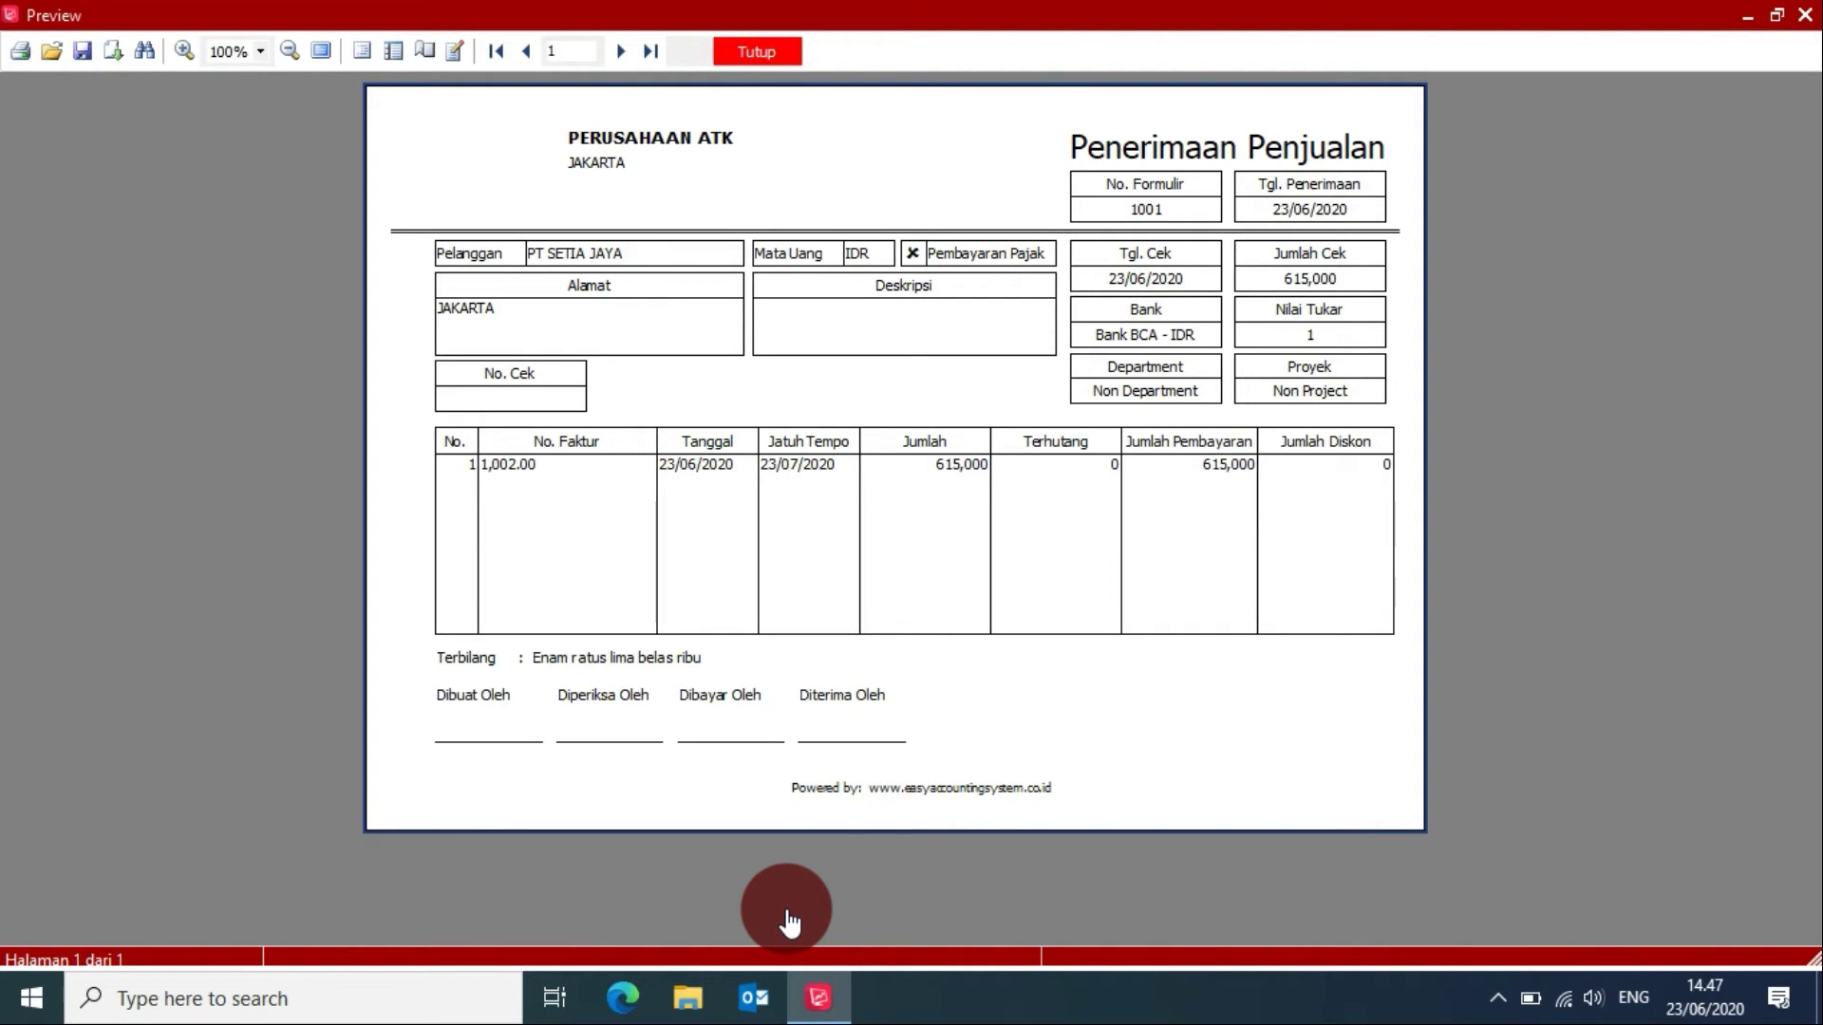
pyautogui.click(755, 50)
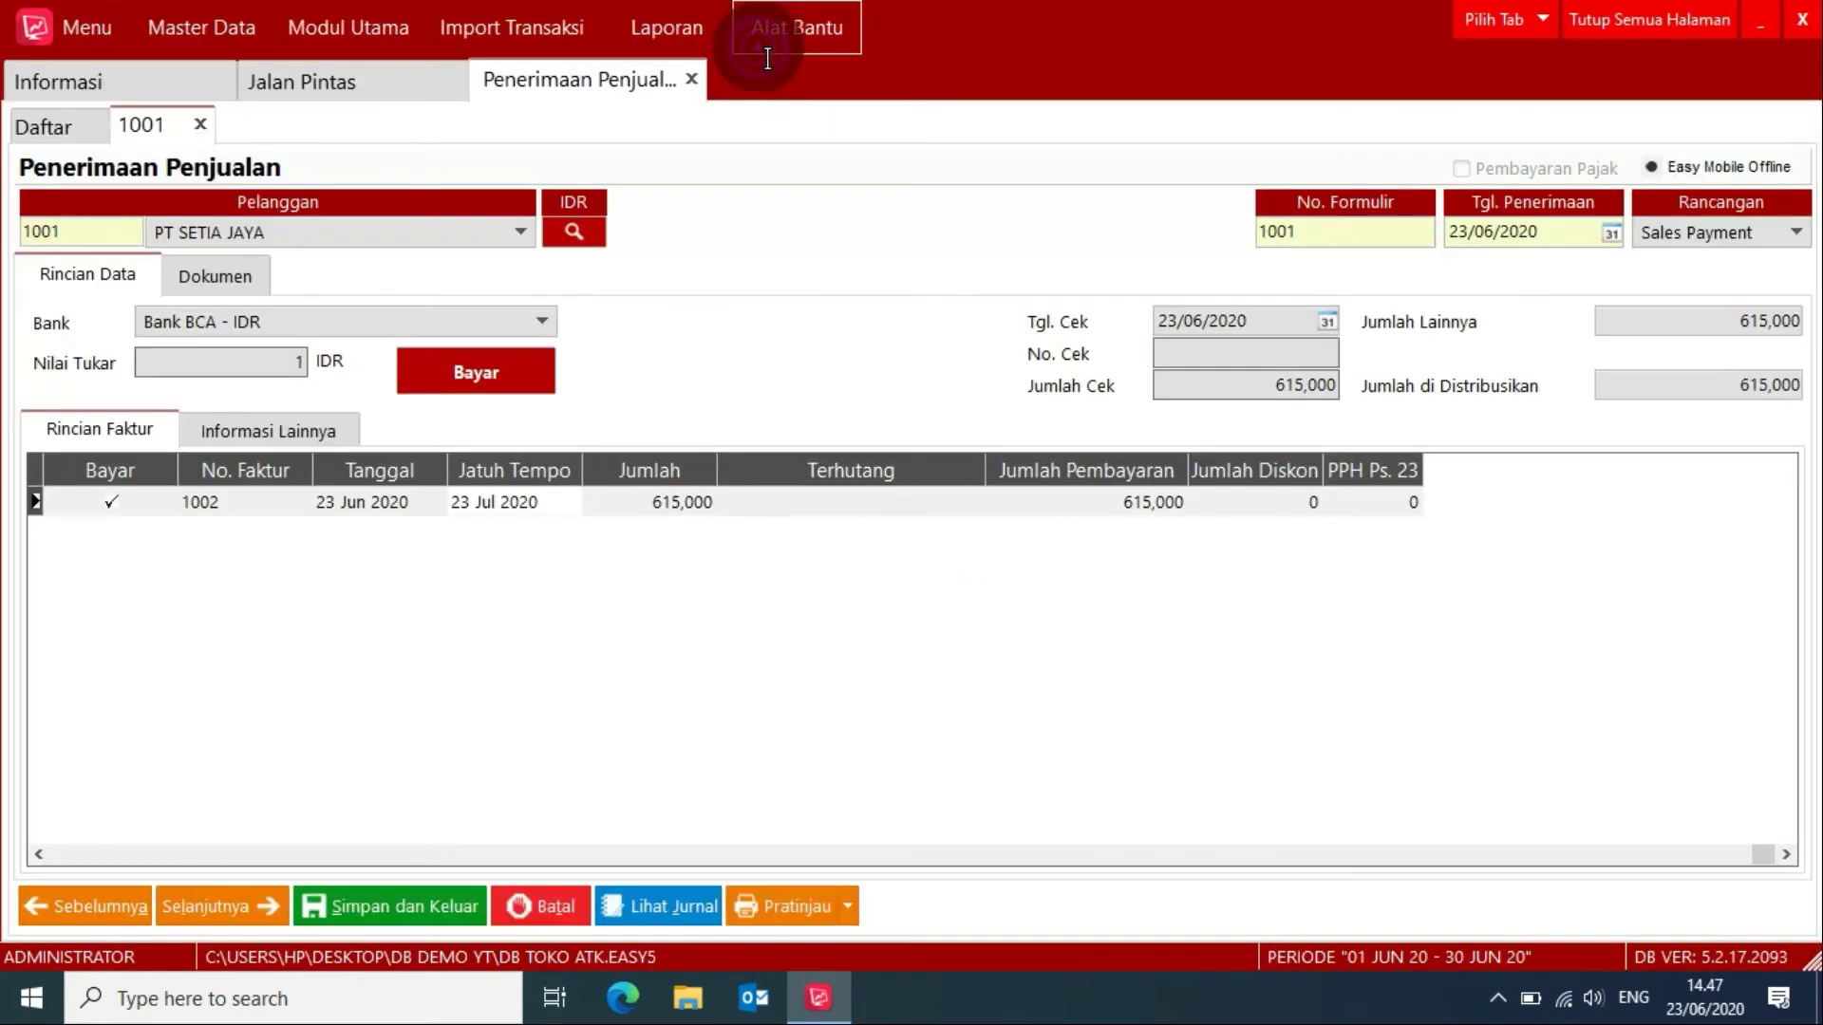
# Step: View the receipt's Jurnal Transaksi, close it, save and exit receipt 1001, and close all open pages
pyautogui.click(660, 912)
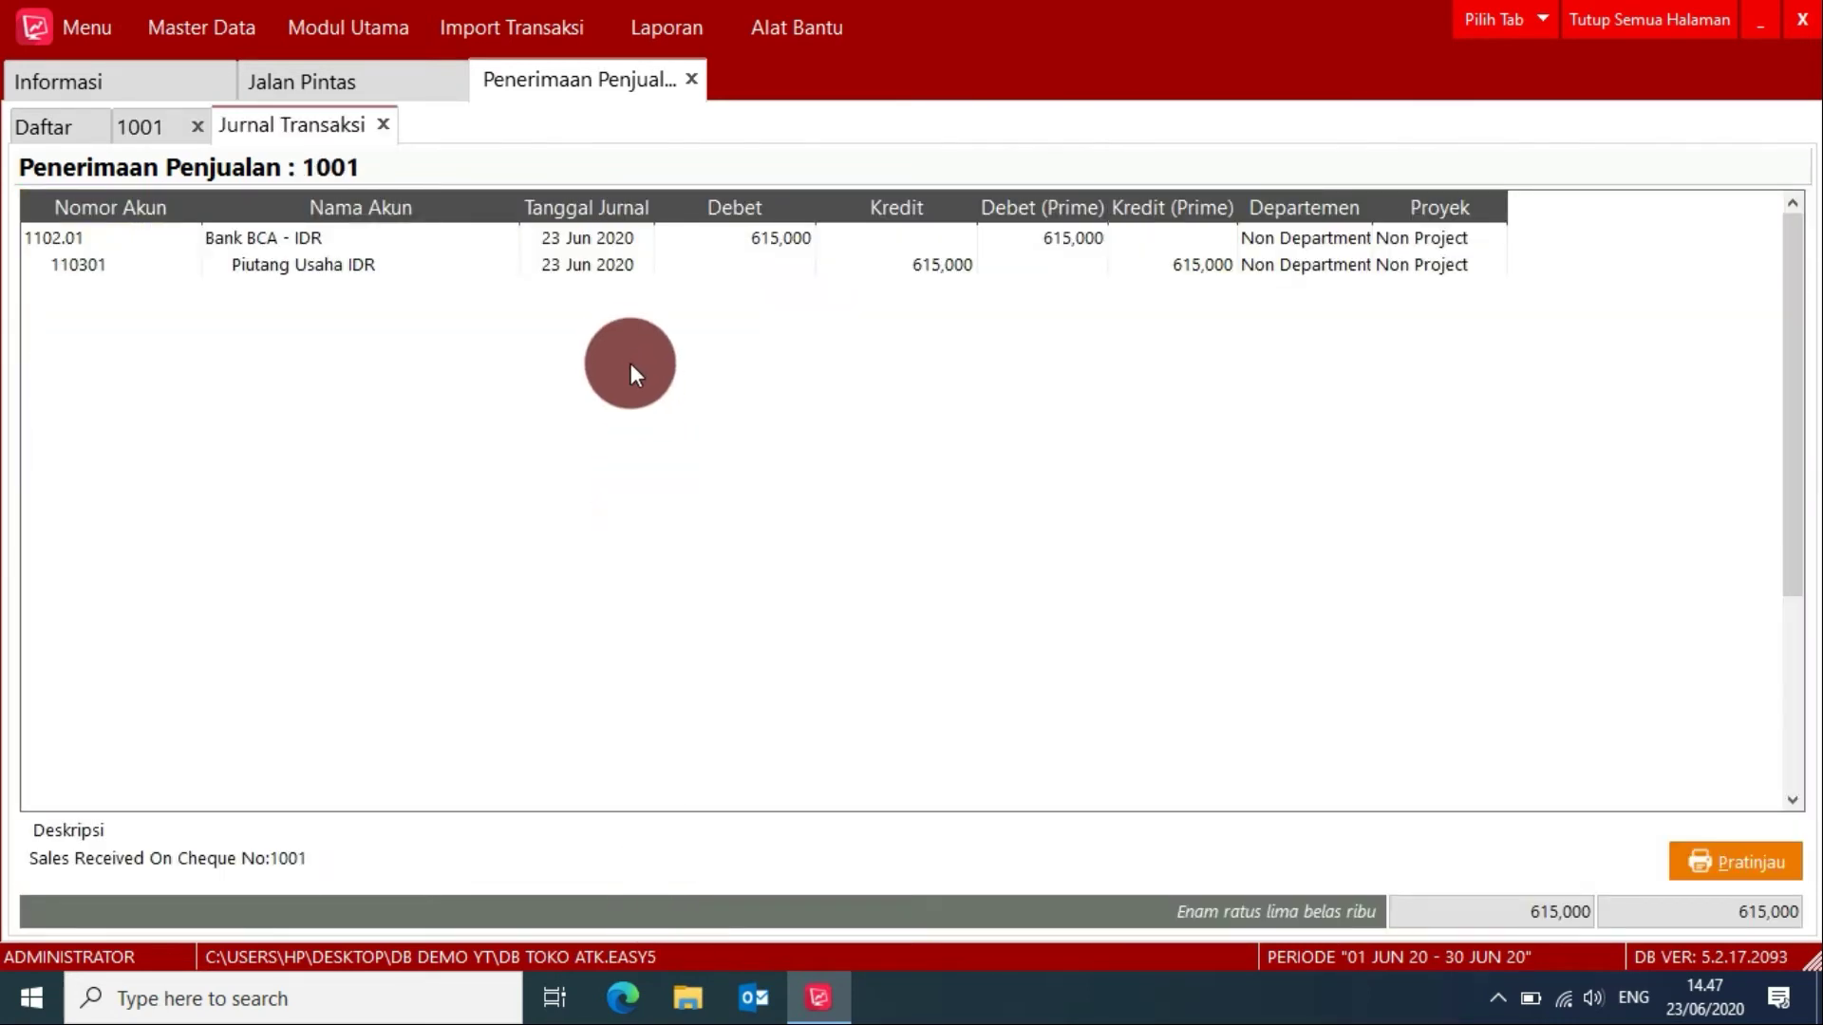
pyautogui.click(384, 125)
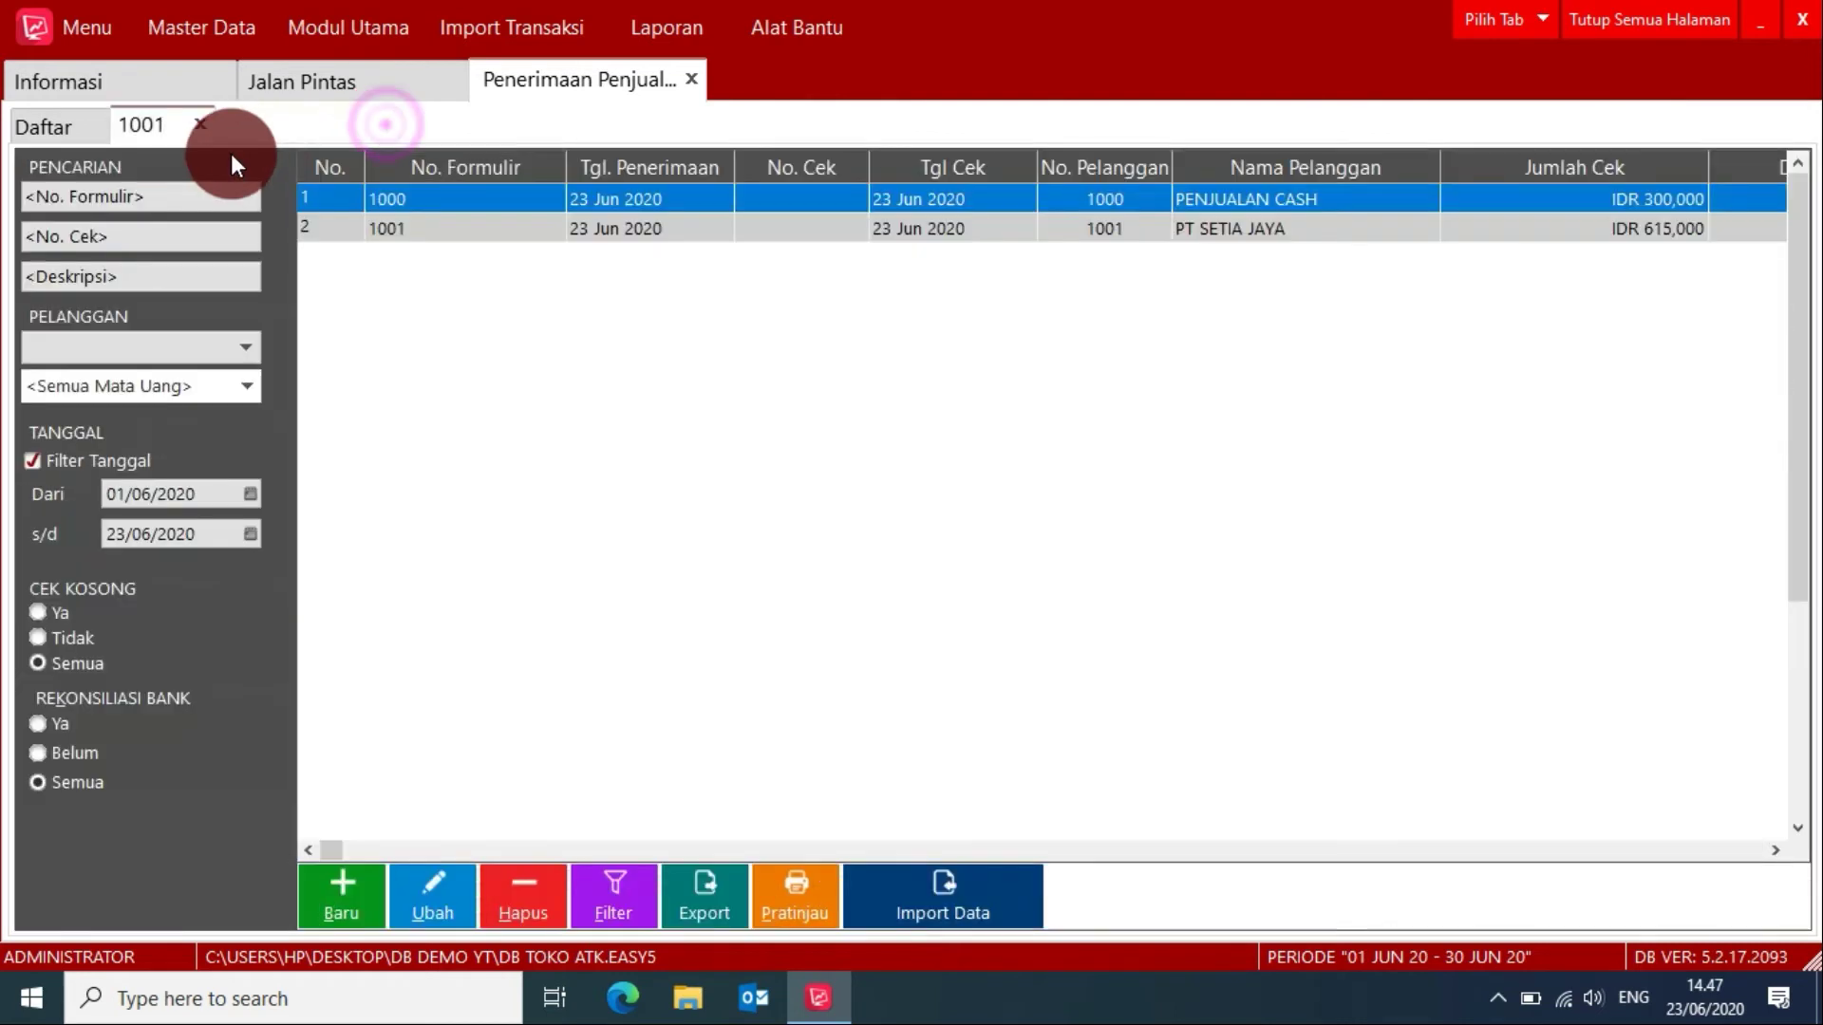
pyautogui.click(165, 131)
pyautogui.click(408, 912)
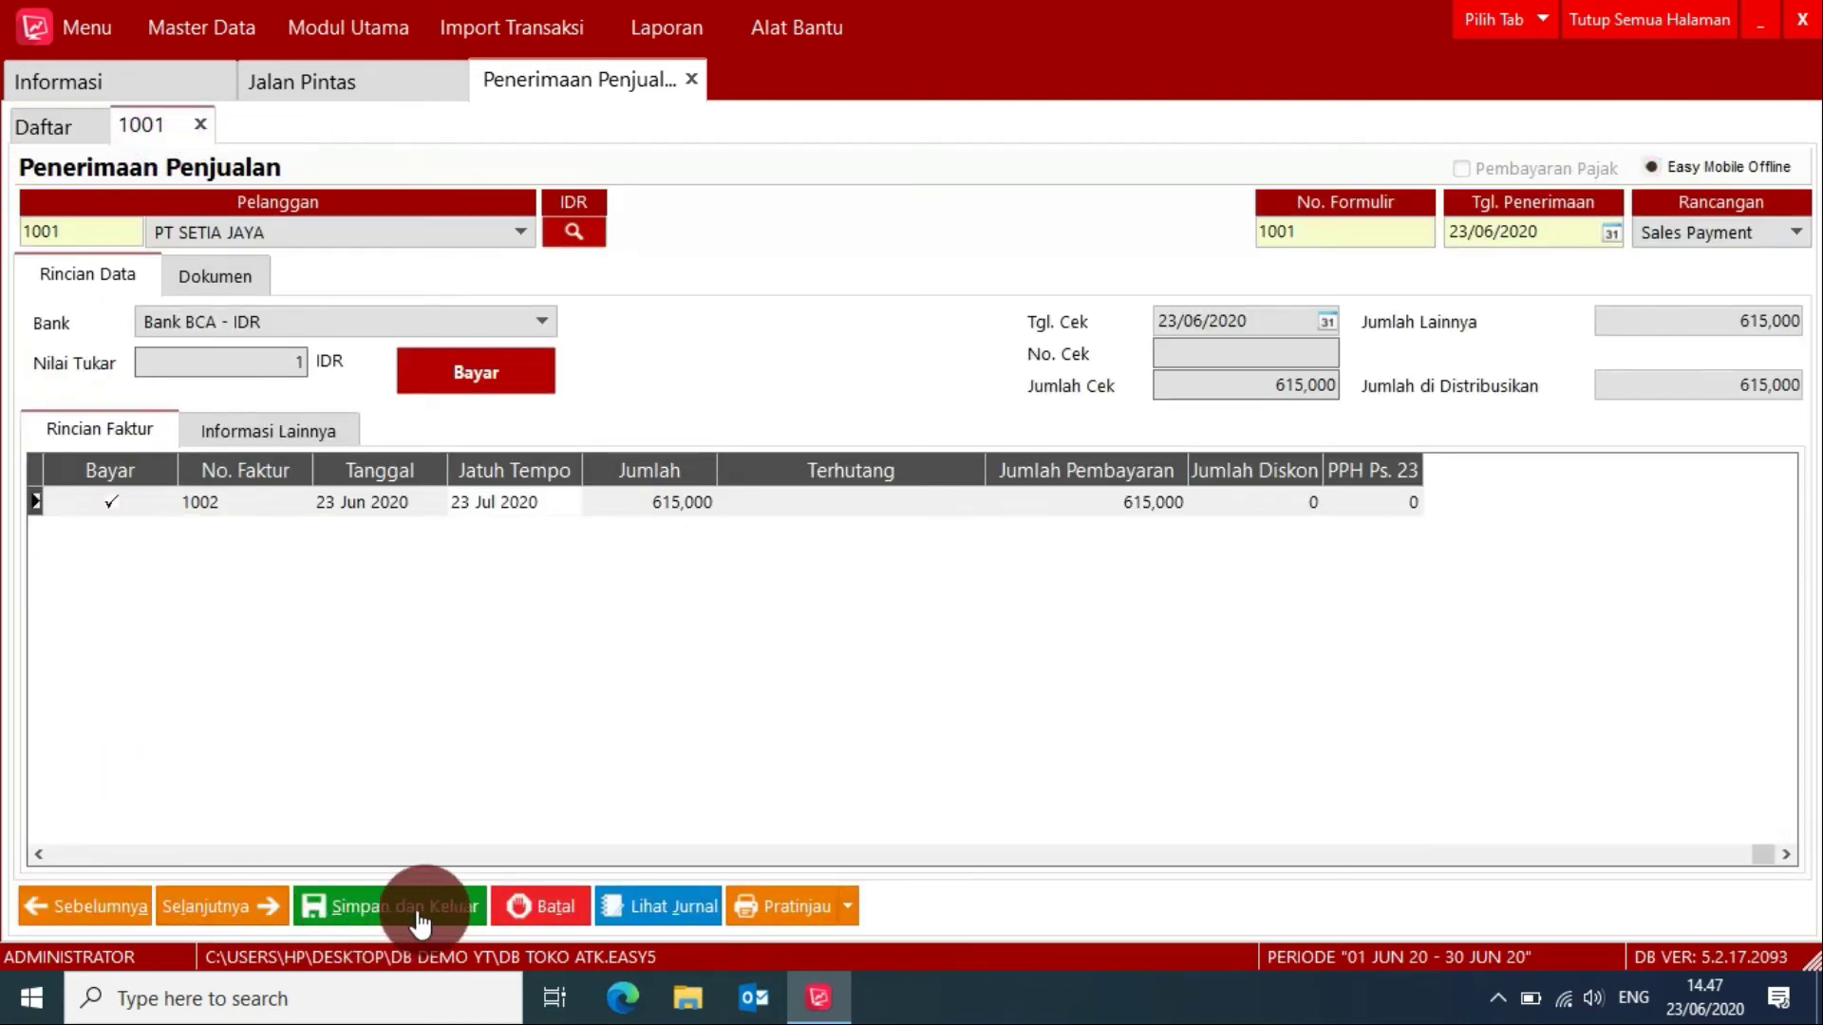
pyautogui.click(1661, 14)
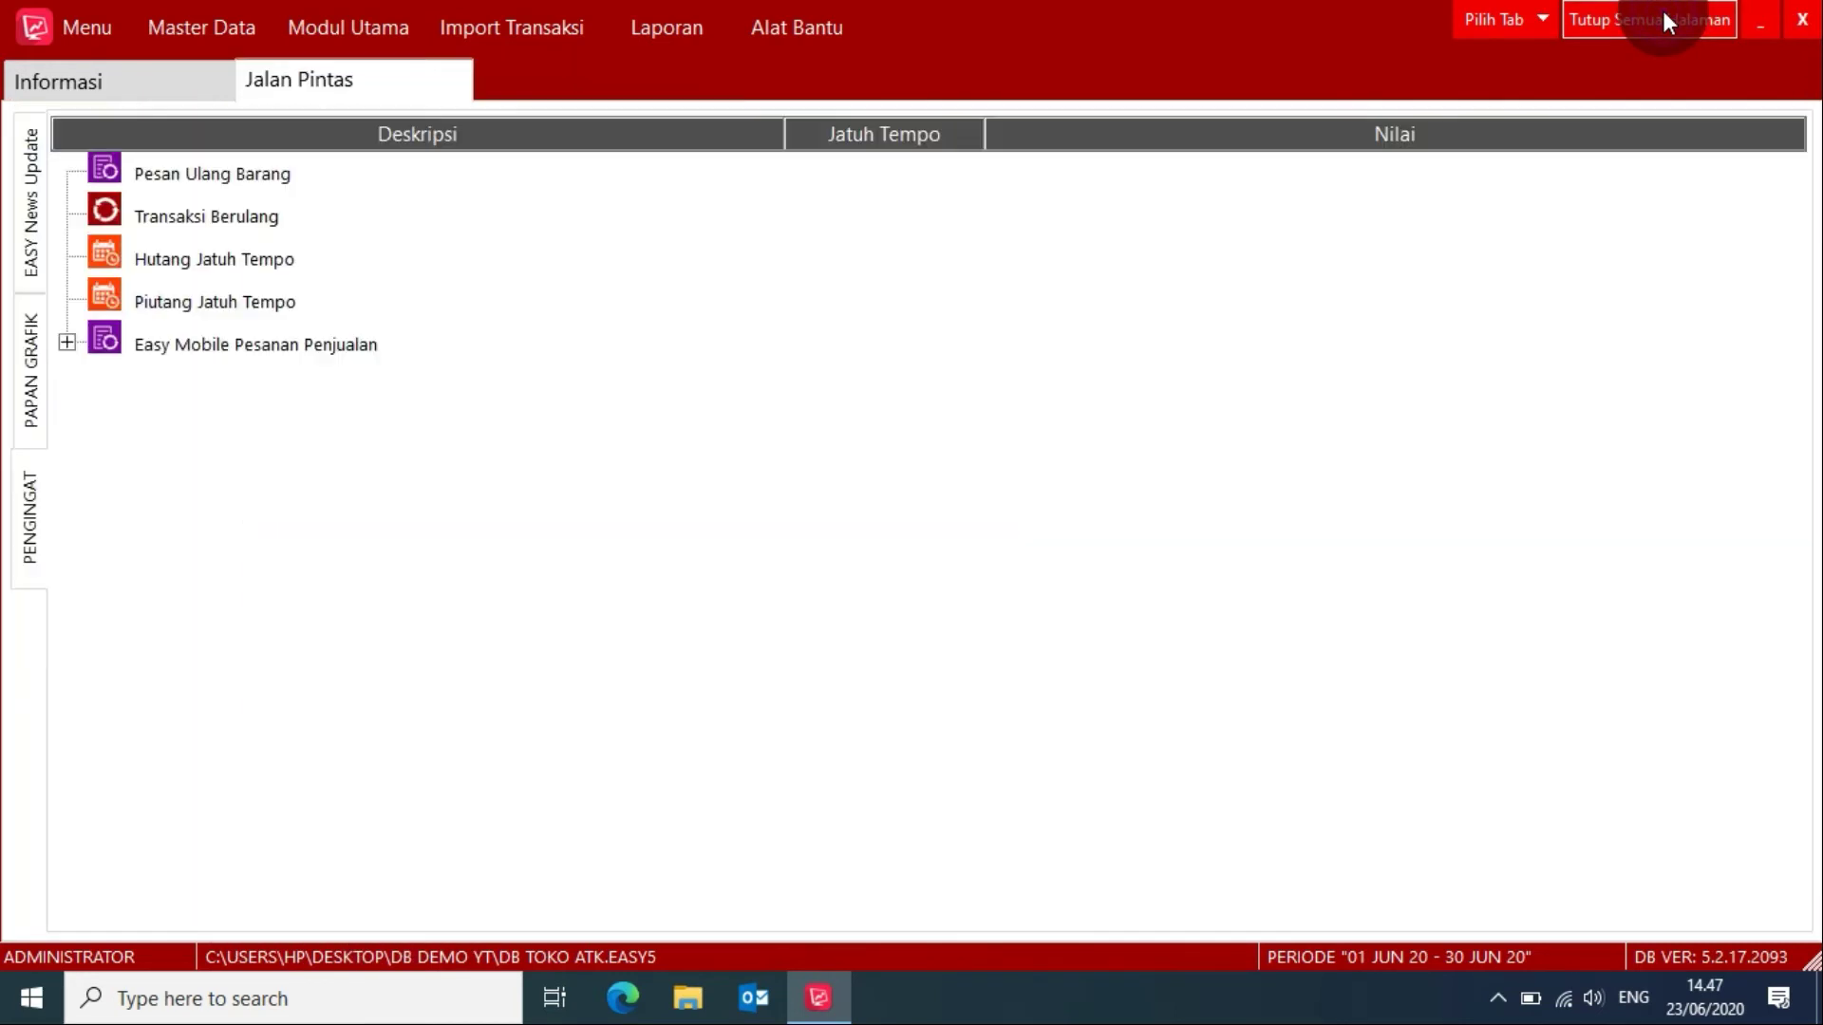
# Step: Check PT SETIA JAYA's Saldo in the Pelanggan master data list again, close all pages, and return to Jalan Pintas
pyautogui.click(342, 82)
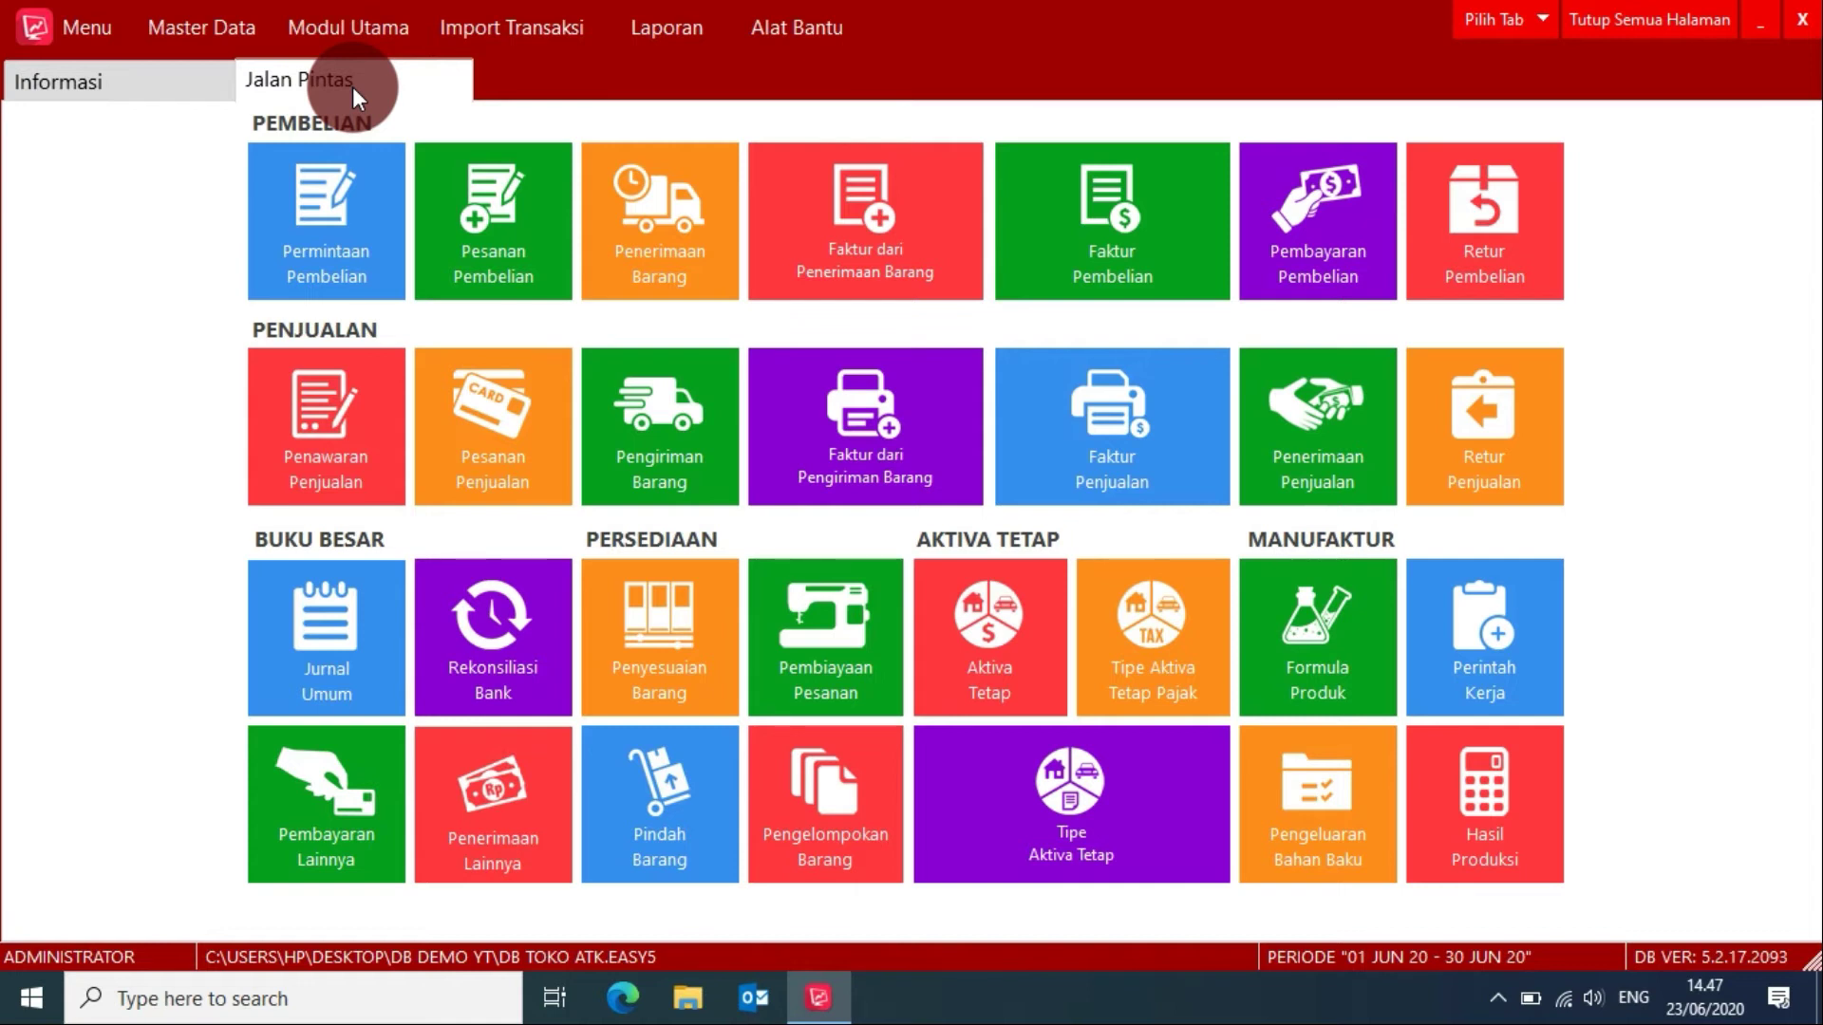
pyautogui.click(187, 16)
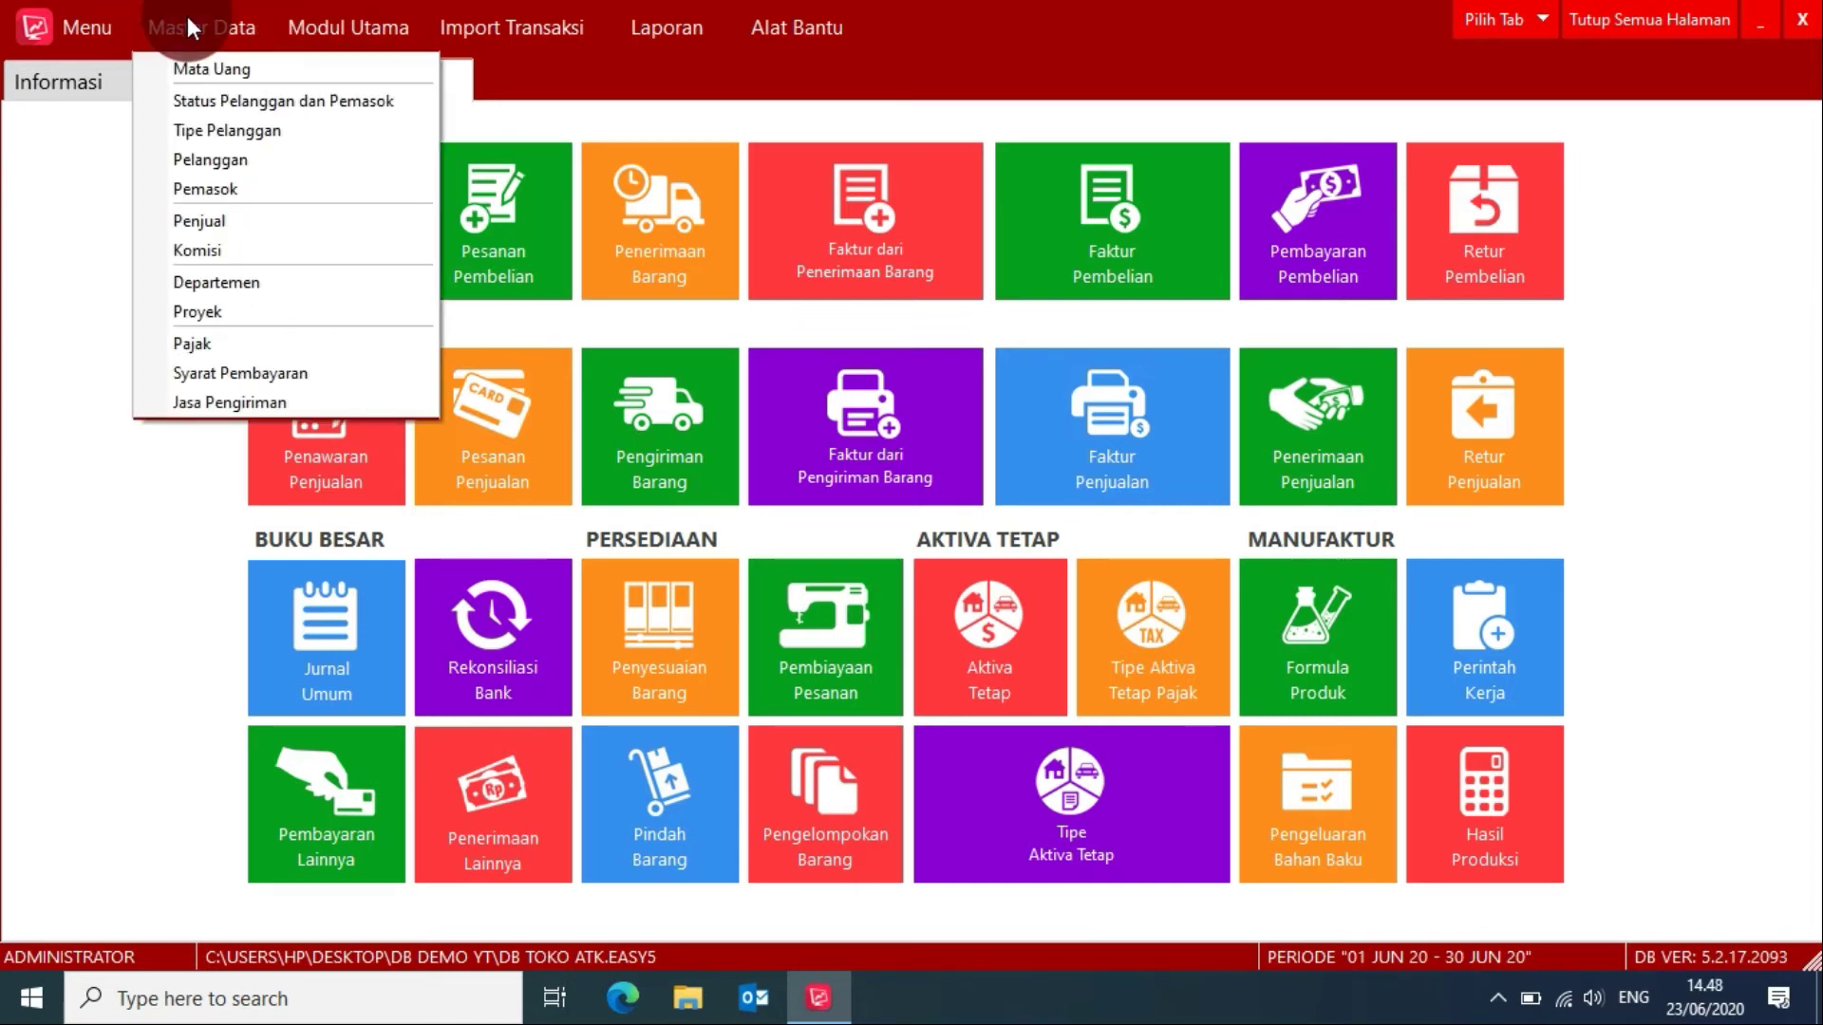
pyautogui.click(220, 162)
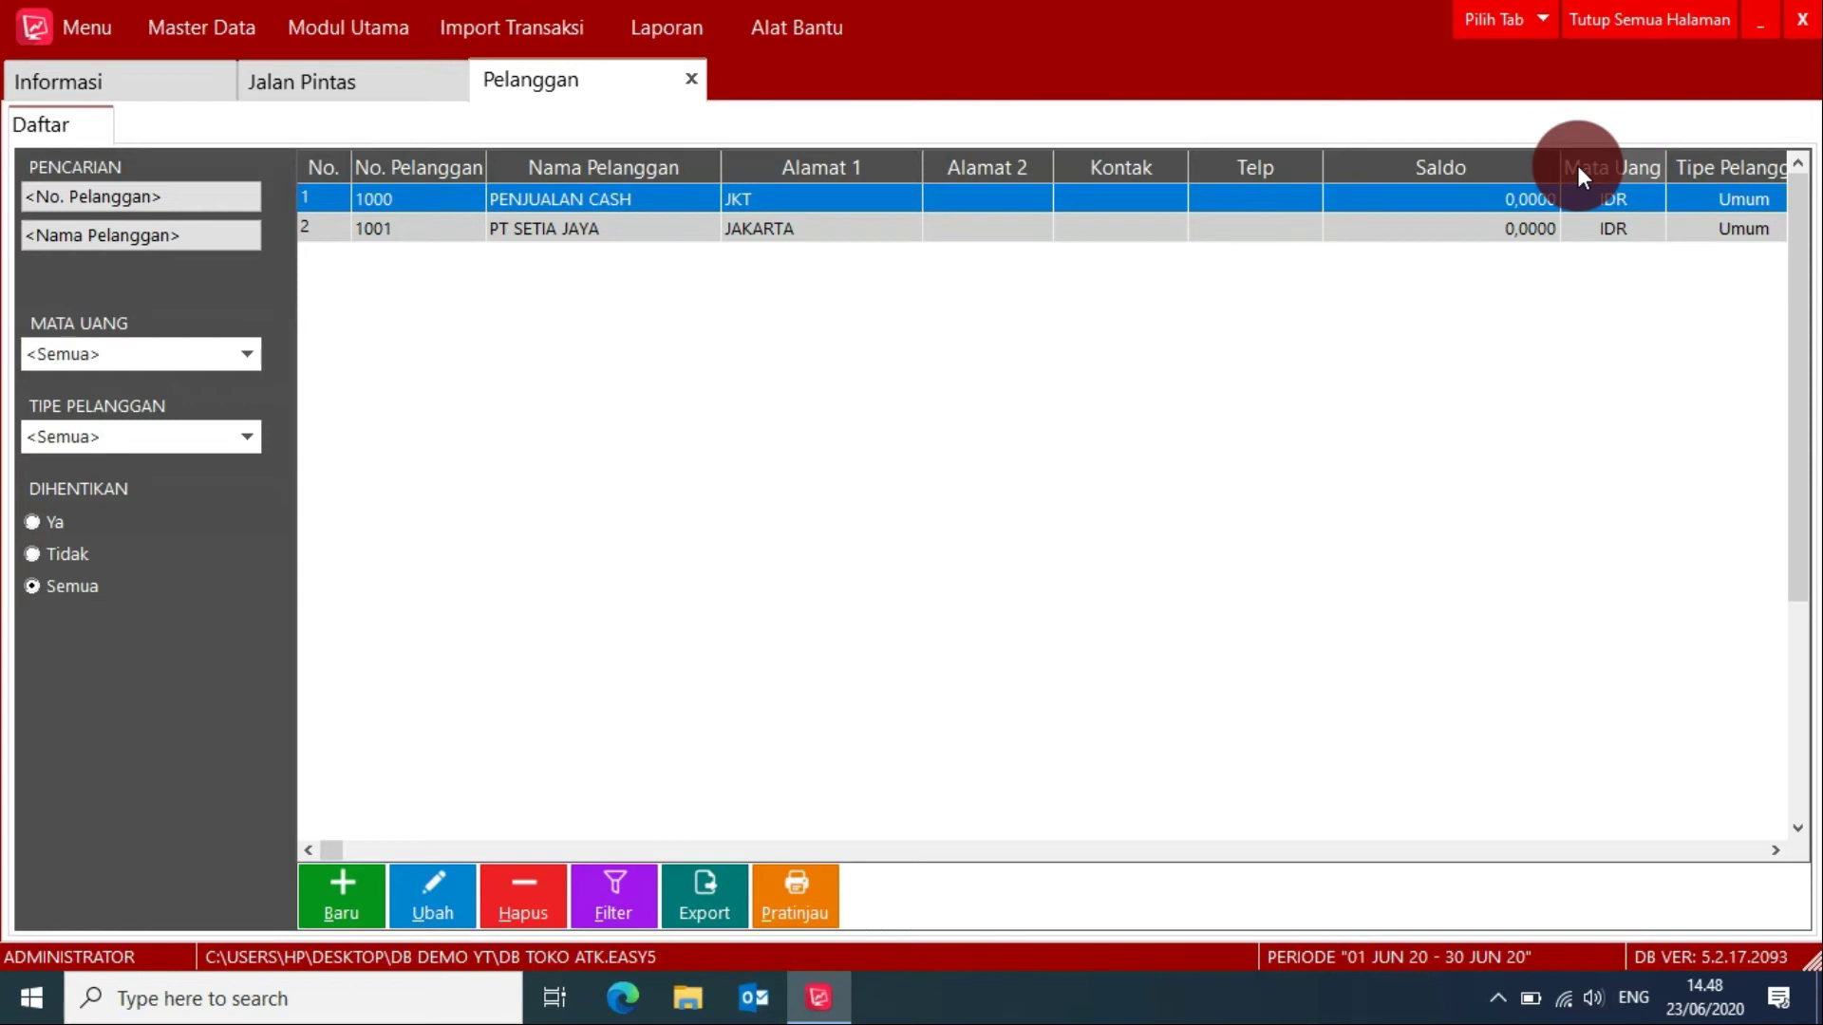
pyautogui.click(1658, 27)
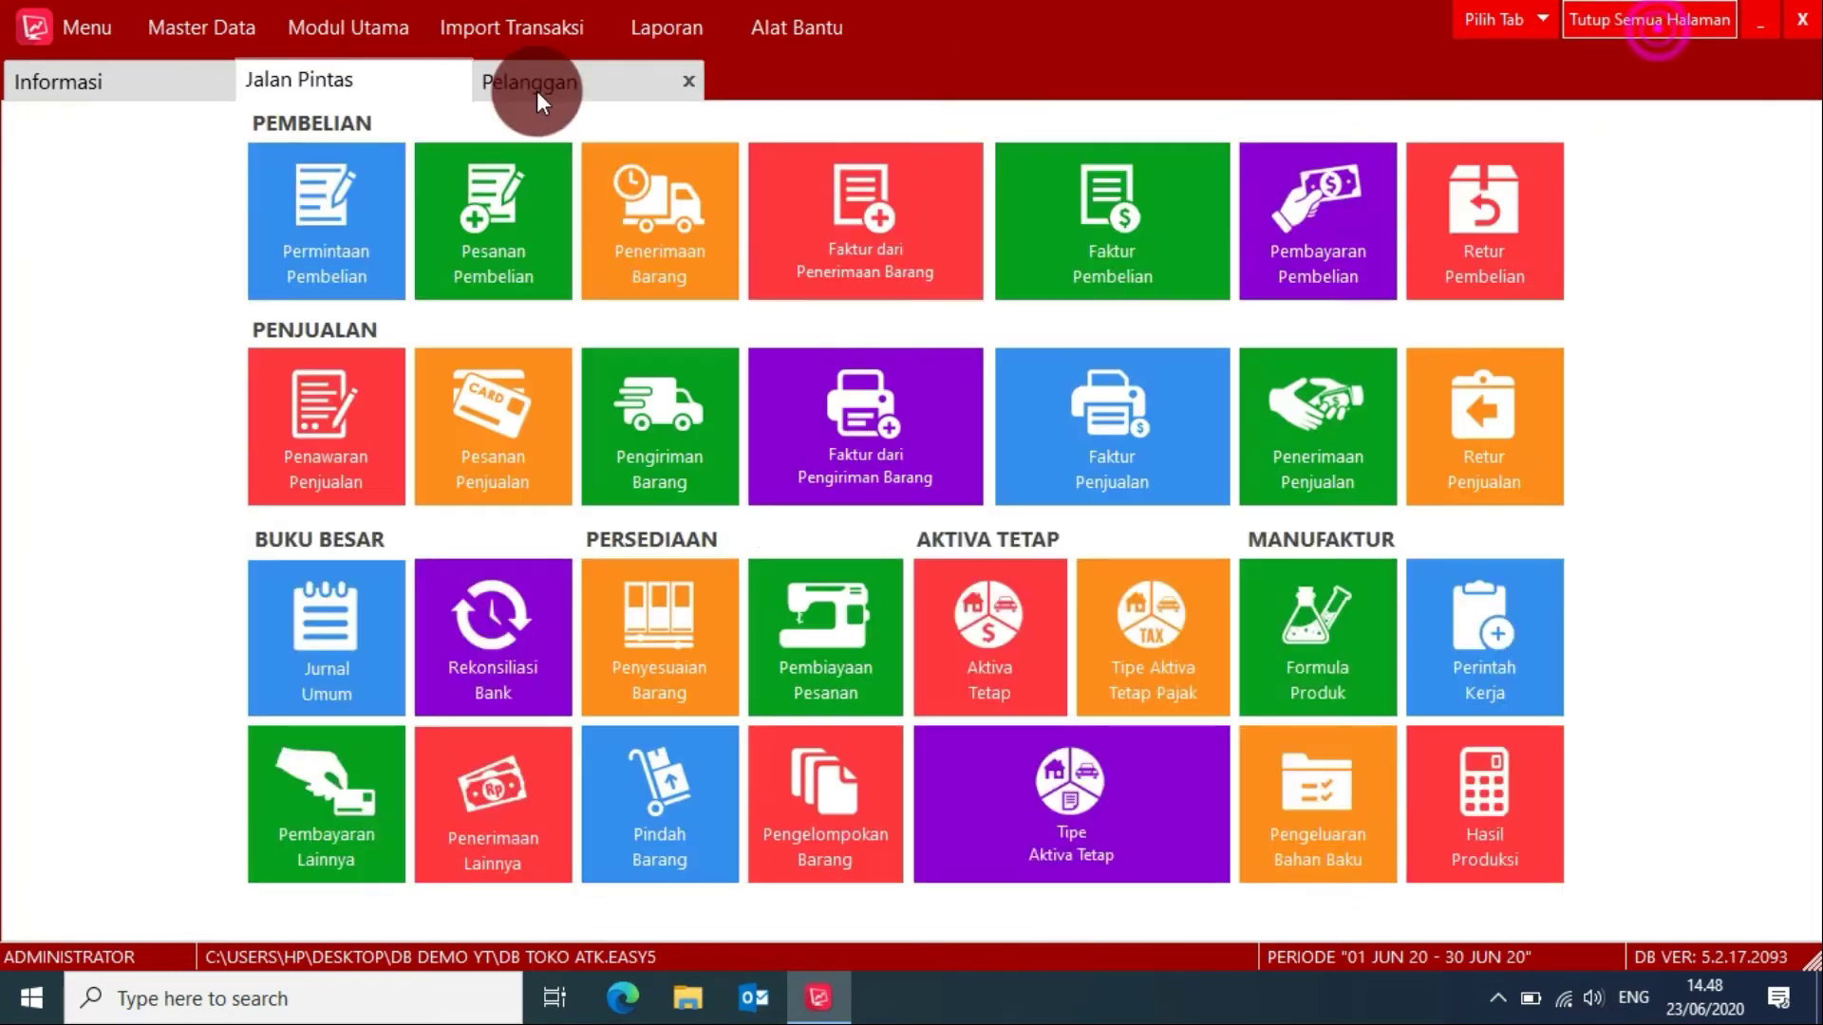
pyautogui.click(361, 91)
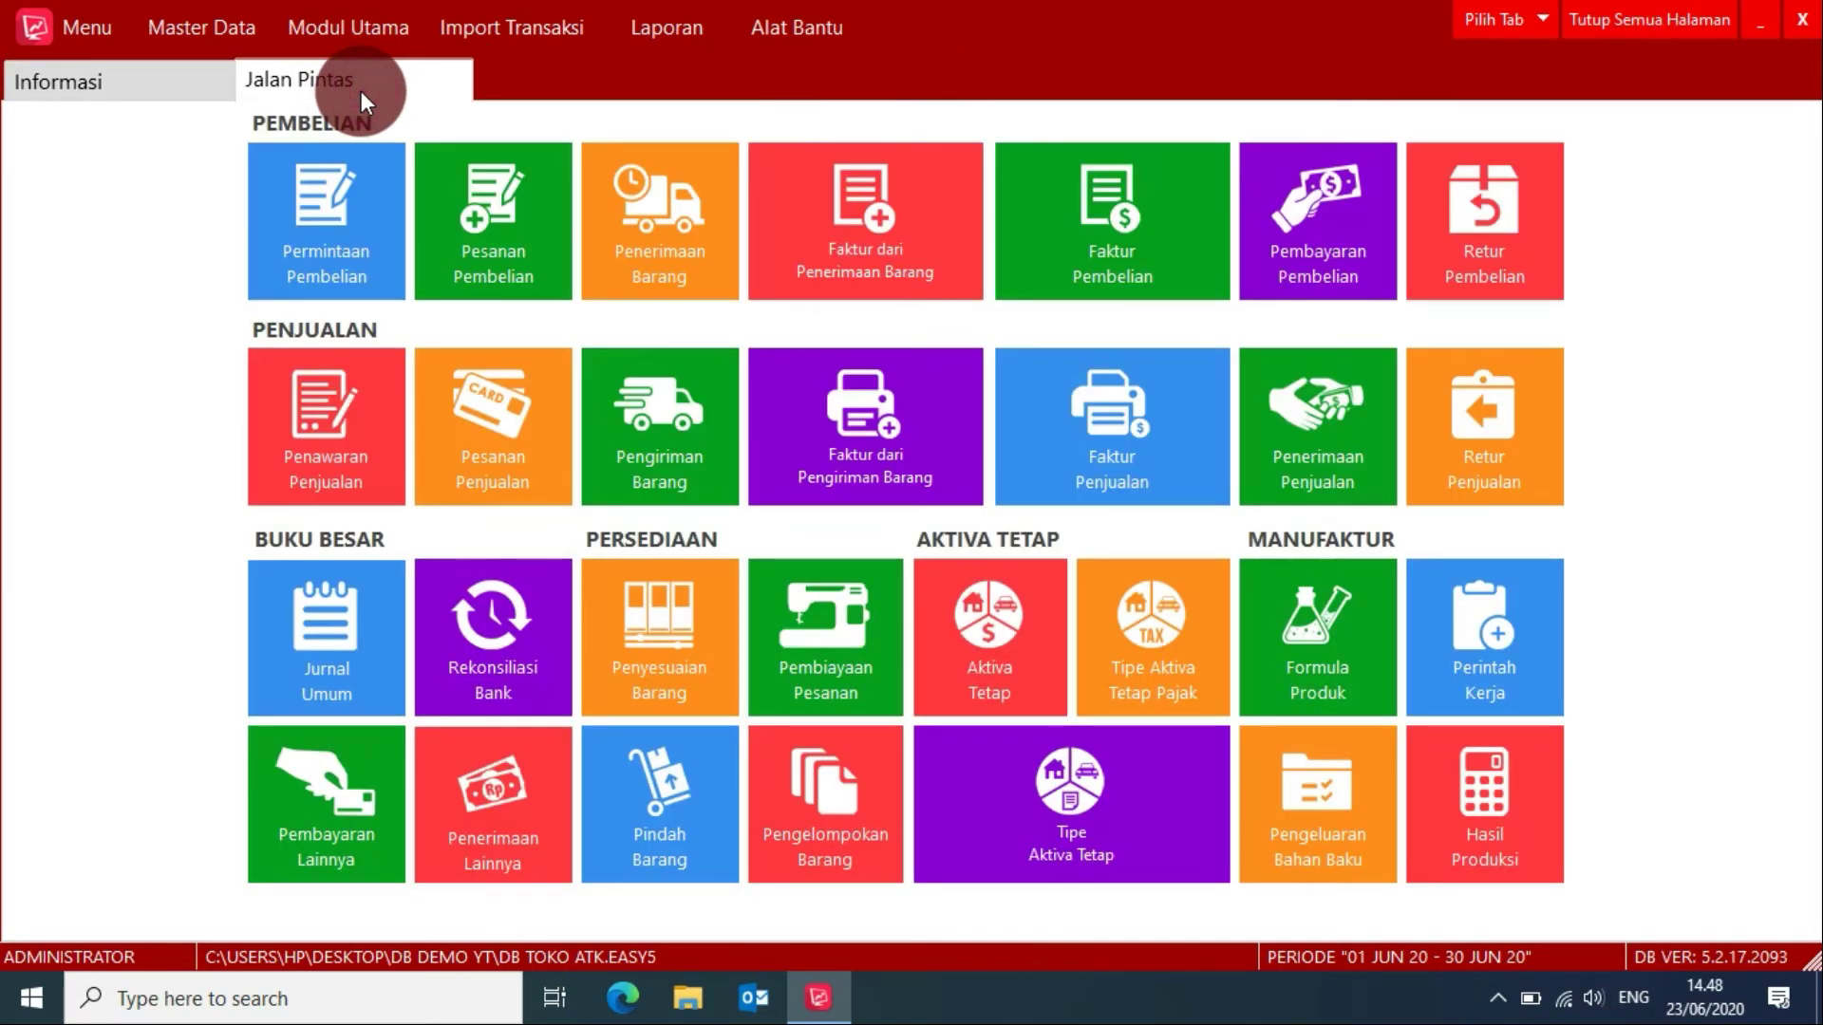
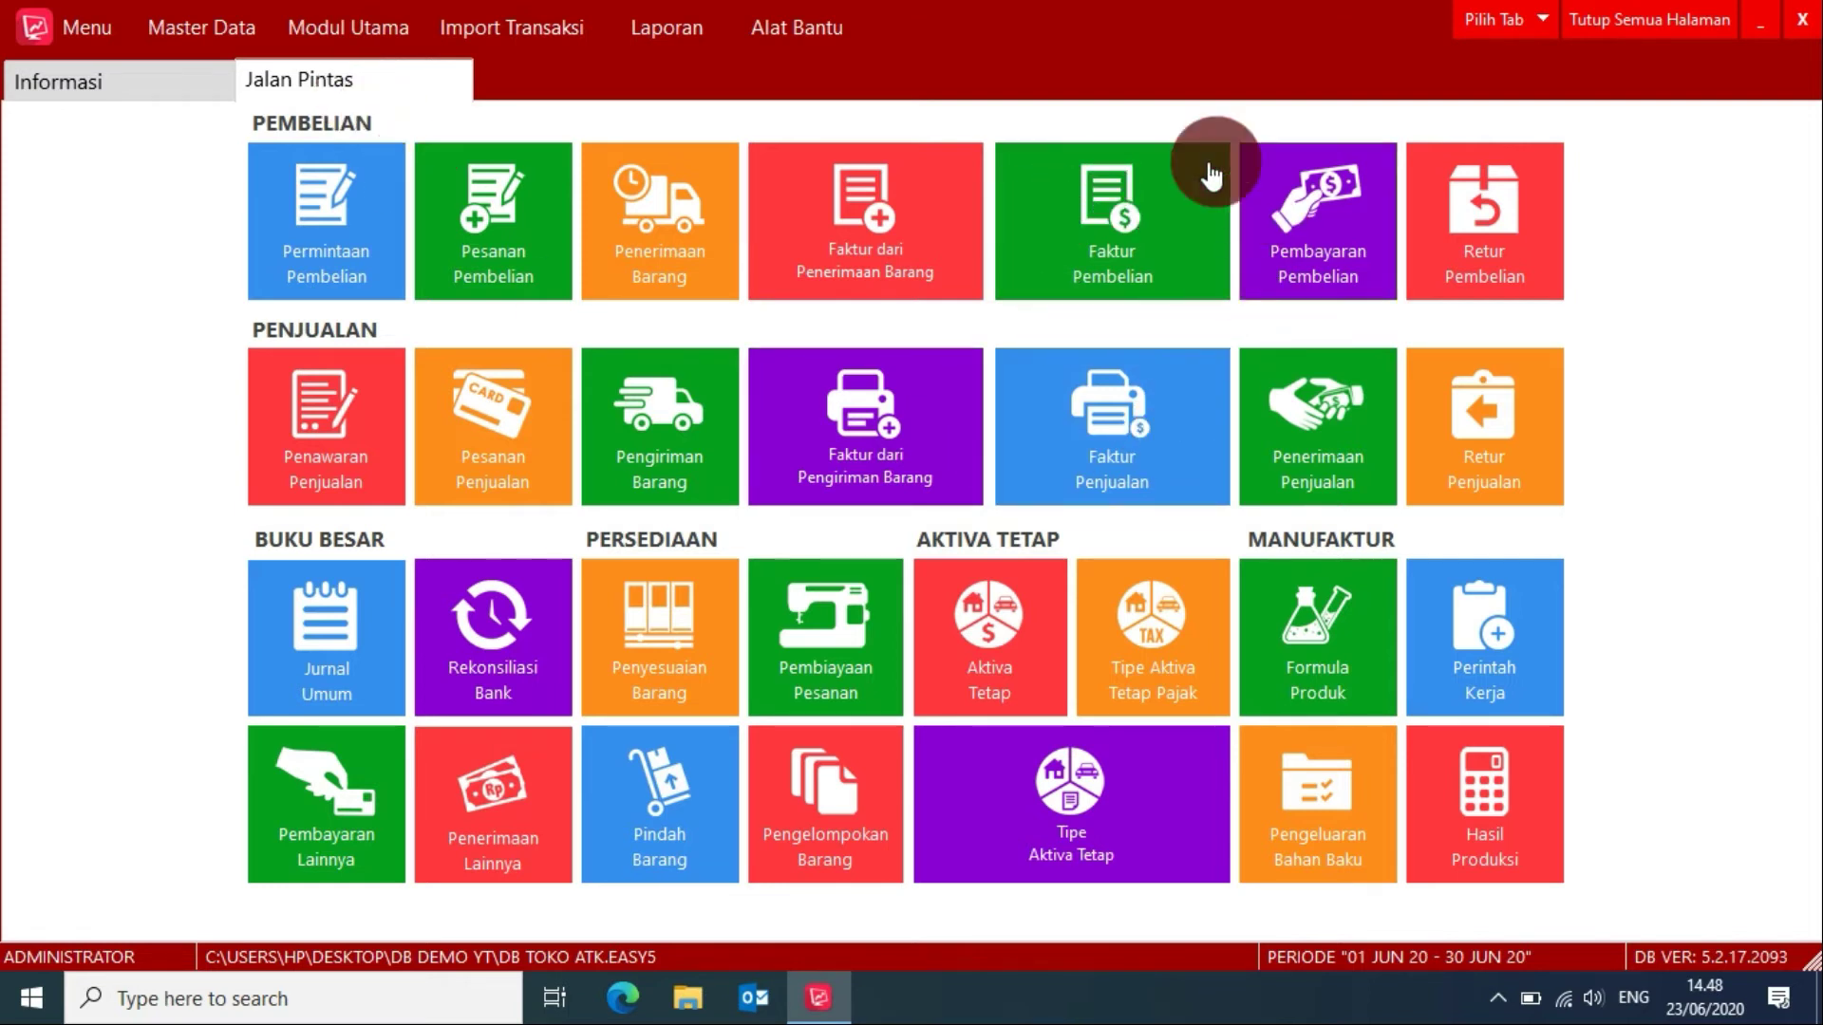
# Step: Start a new Faktur Pembelian for supplier PT ABC with invoice number INV123
pyautogui.click(1101, 266)
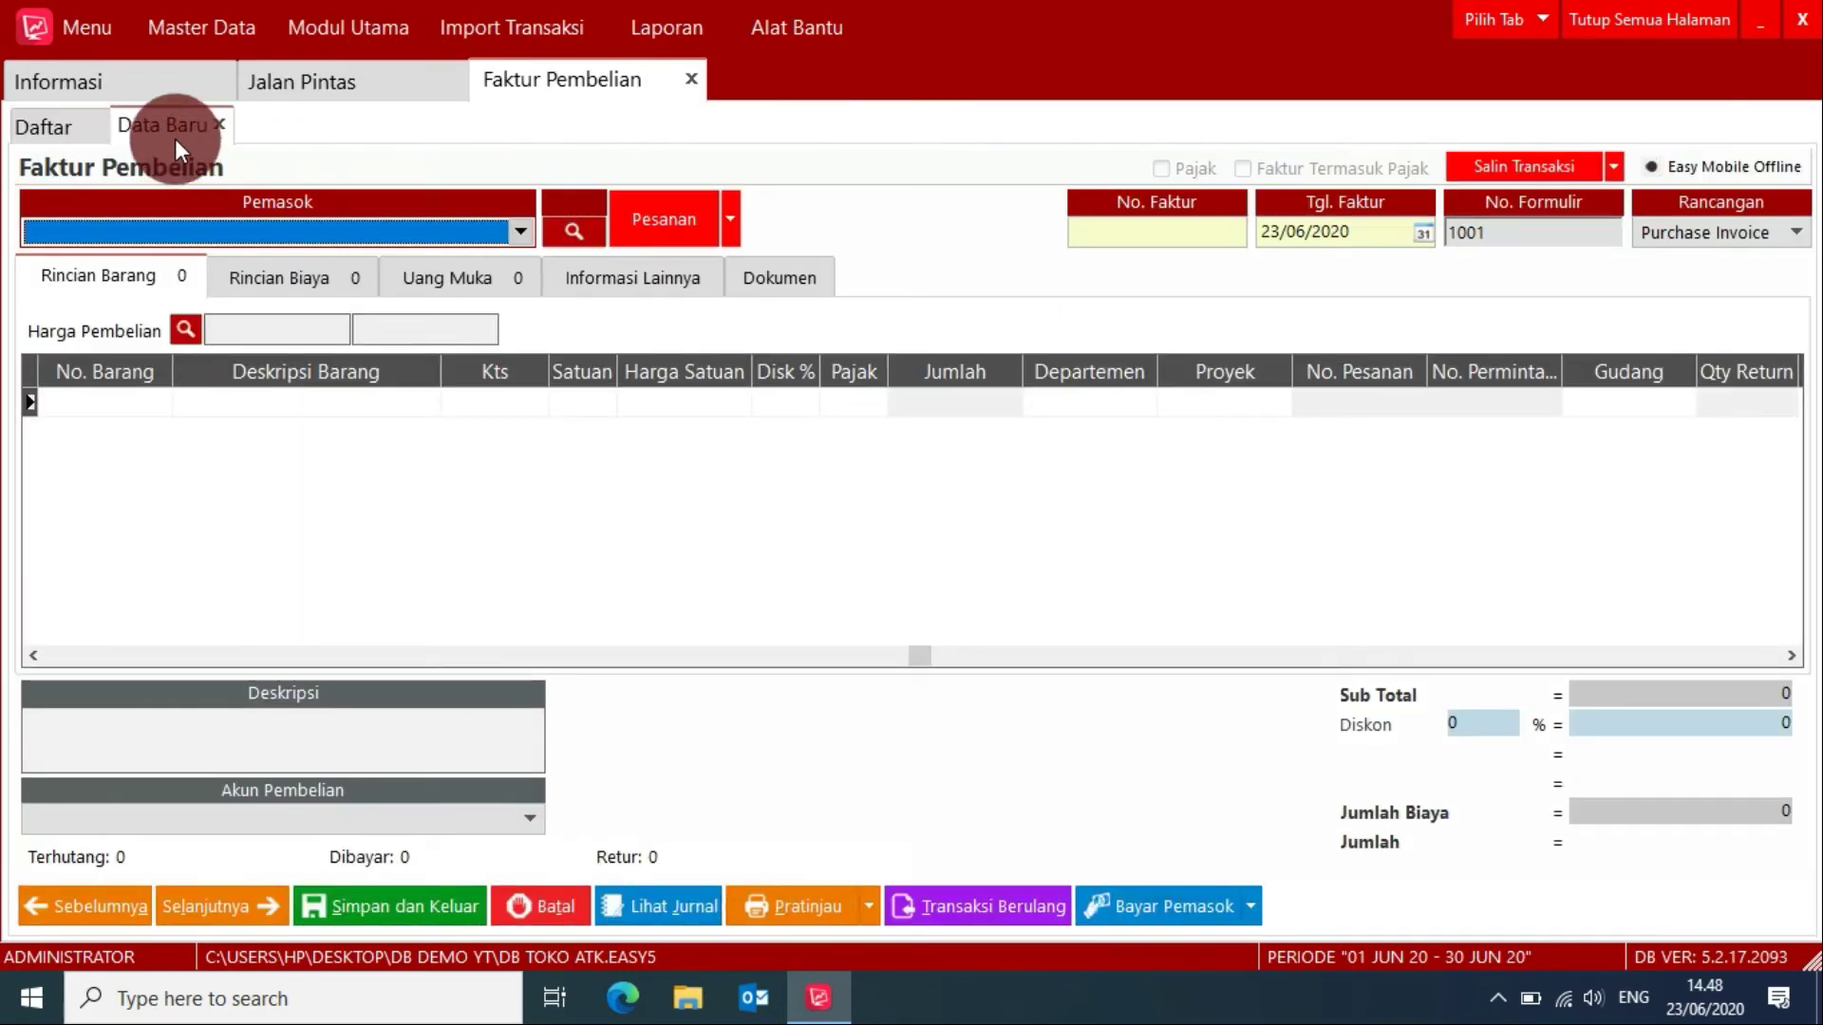
pyautogui.click(321, 233)
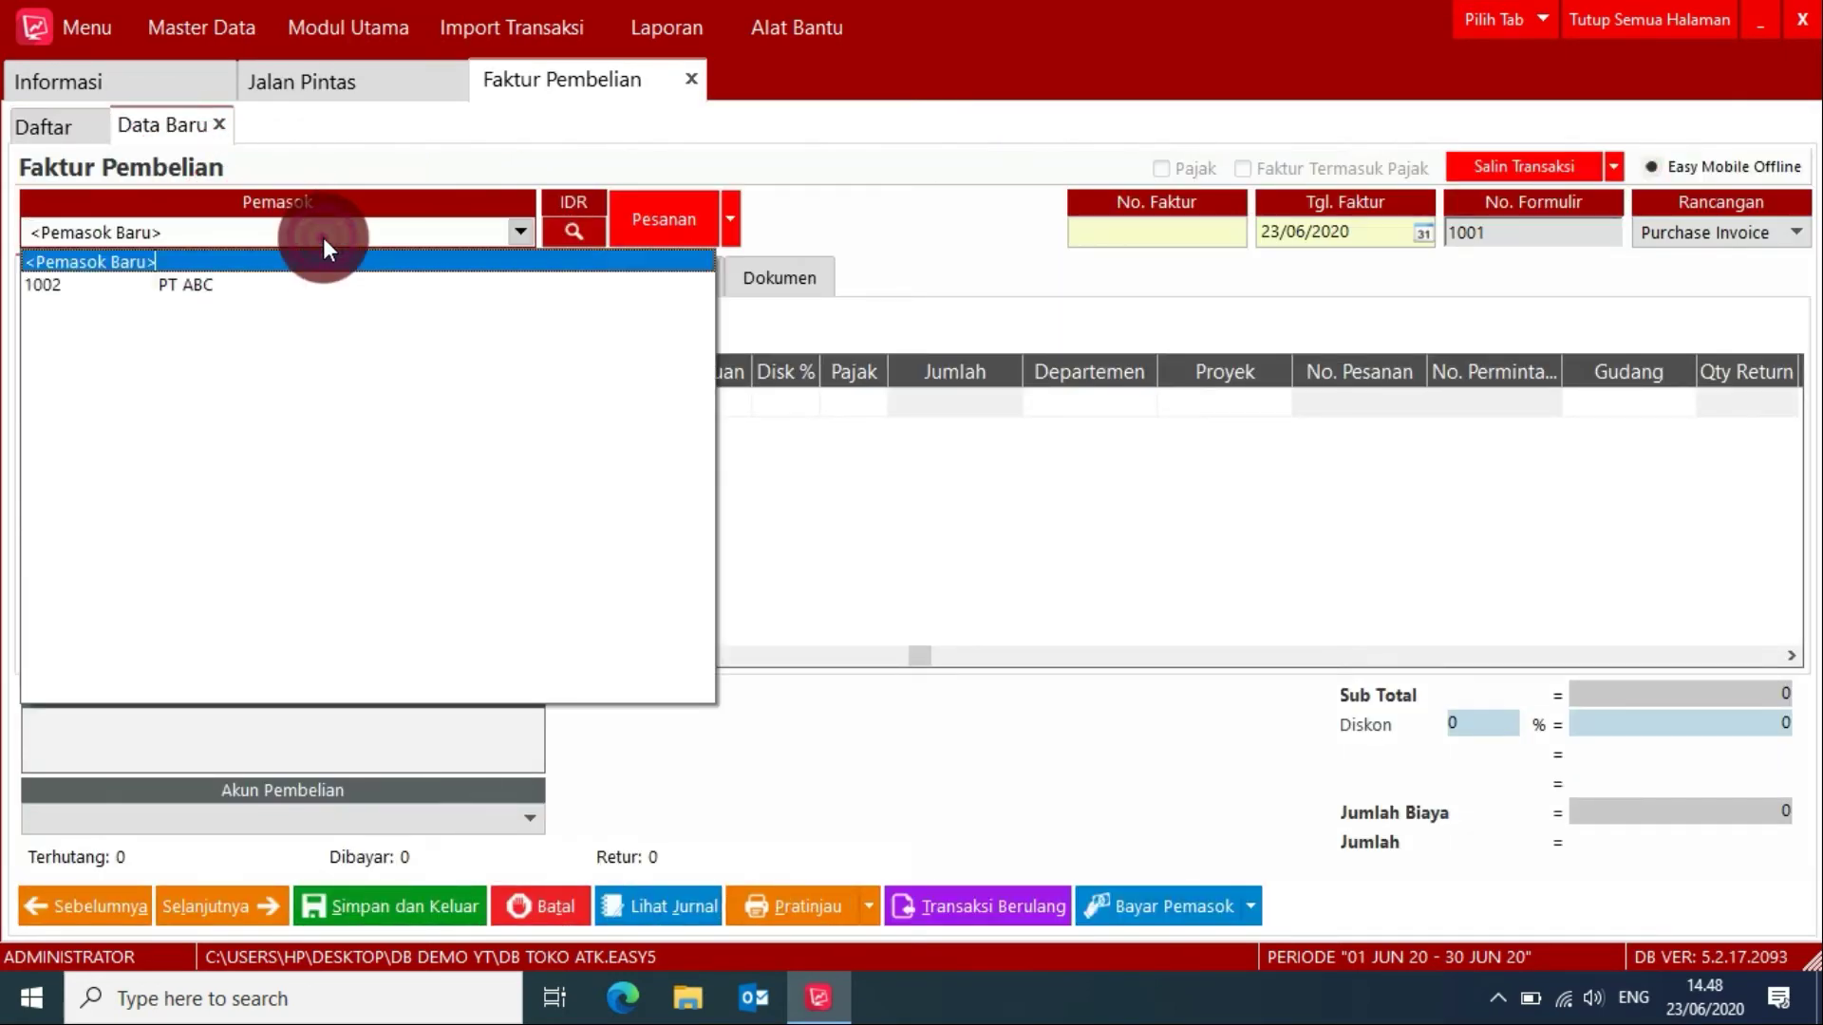
pyautogui.click(221, 286)
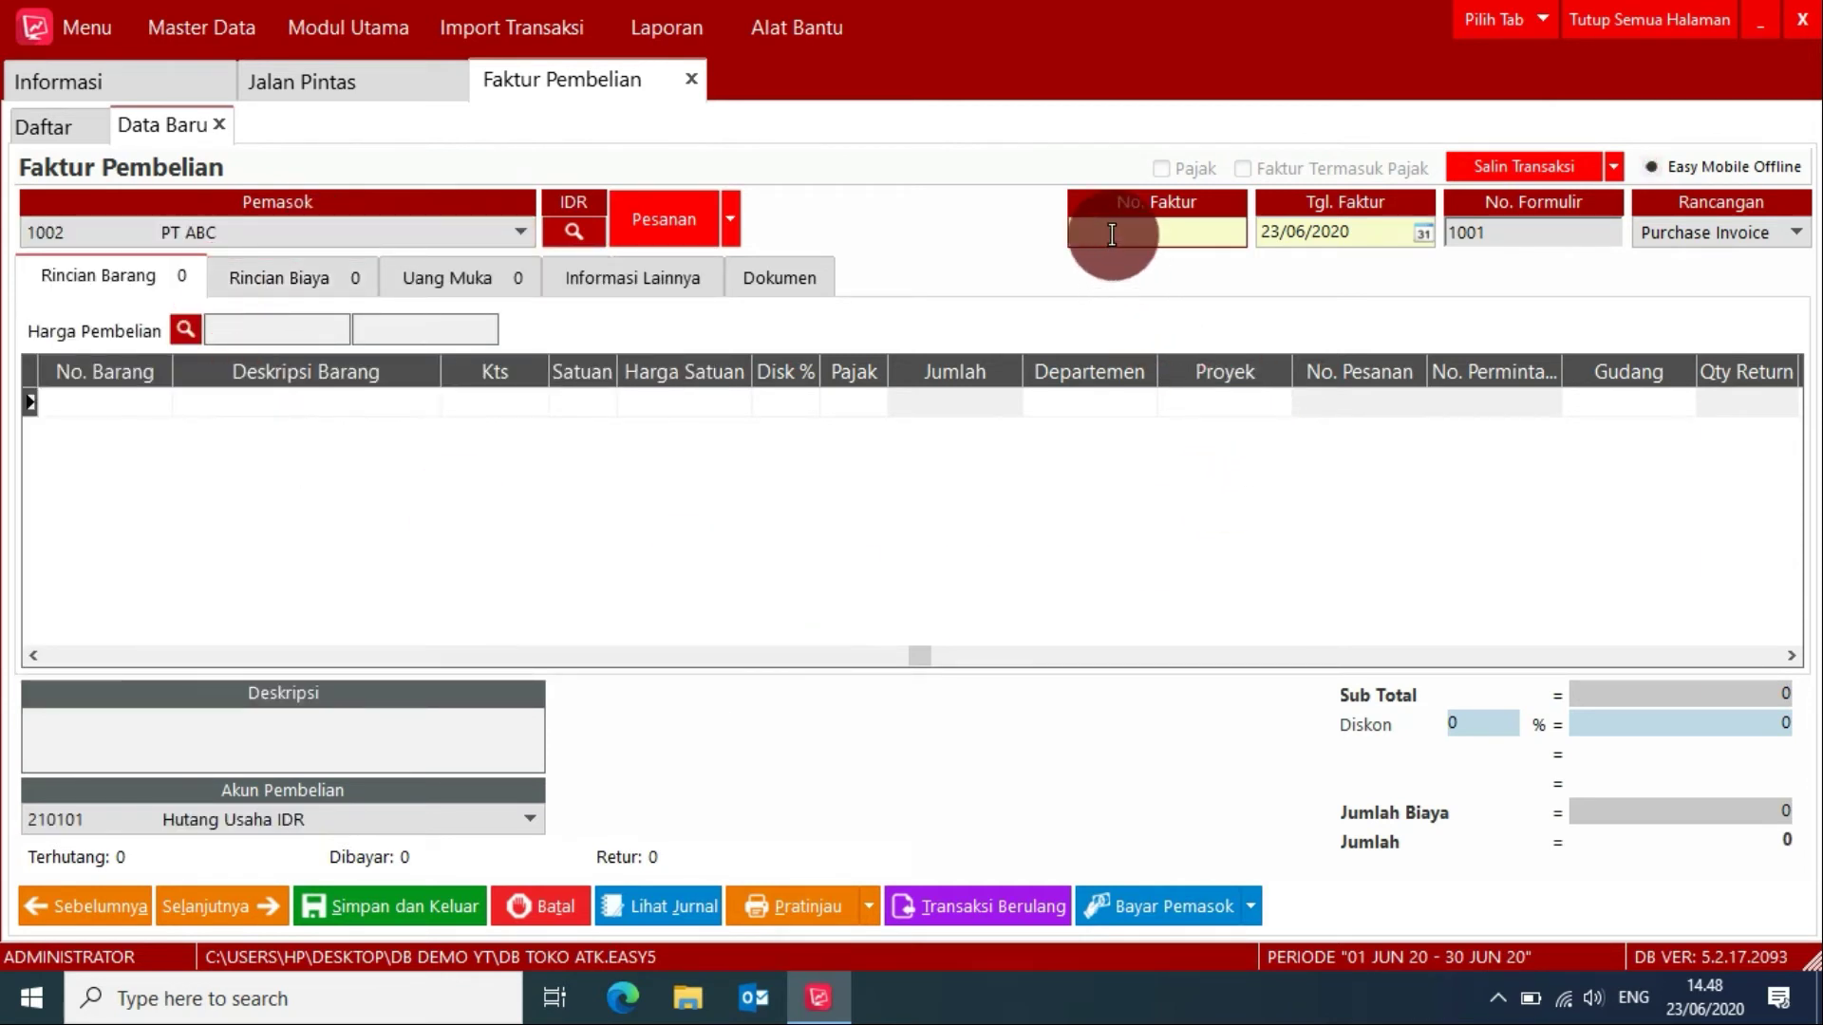
pyautogui.write('INV123')
# Step: Add item 1001 KERTAS HVS A4 to the purchase invoice with quantity 5, unit BOX and unit price 200,000
pyautogui.doubleClick(128, 401)
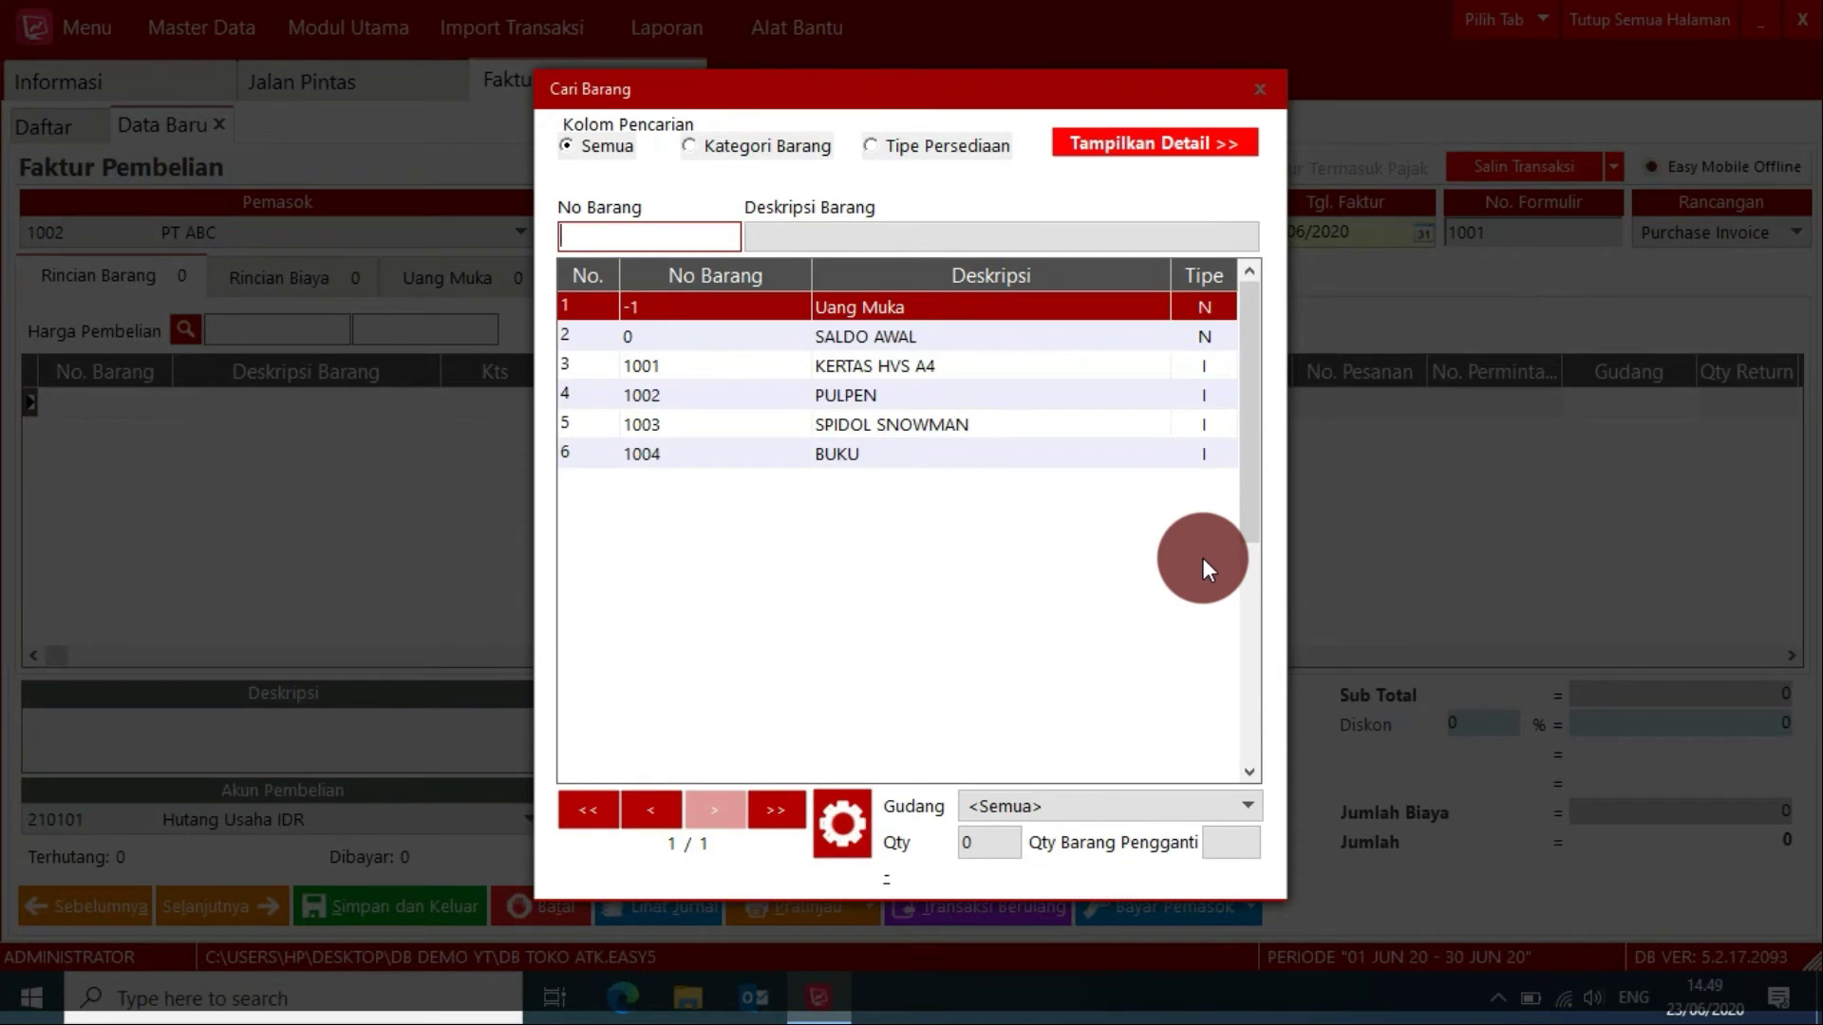
pyautogui.click(900, 368)
pyautogui.doubleClick(900, 369)
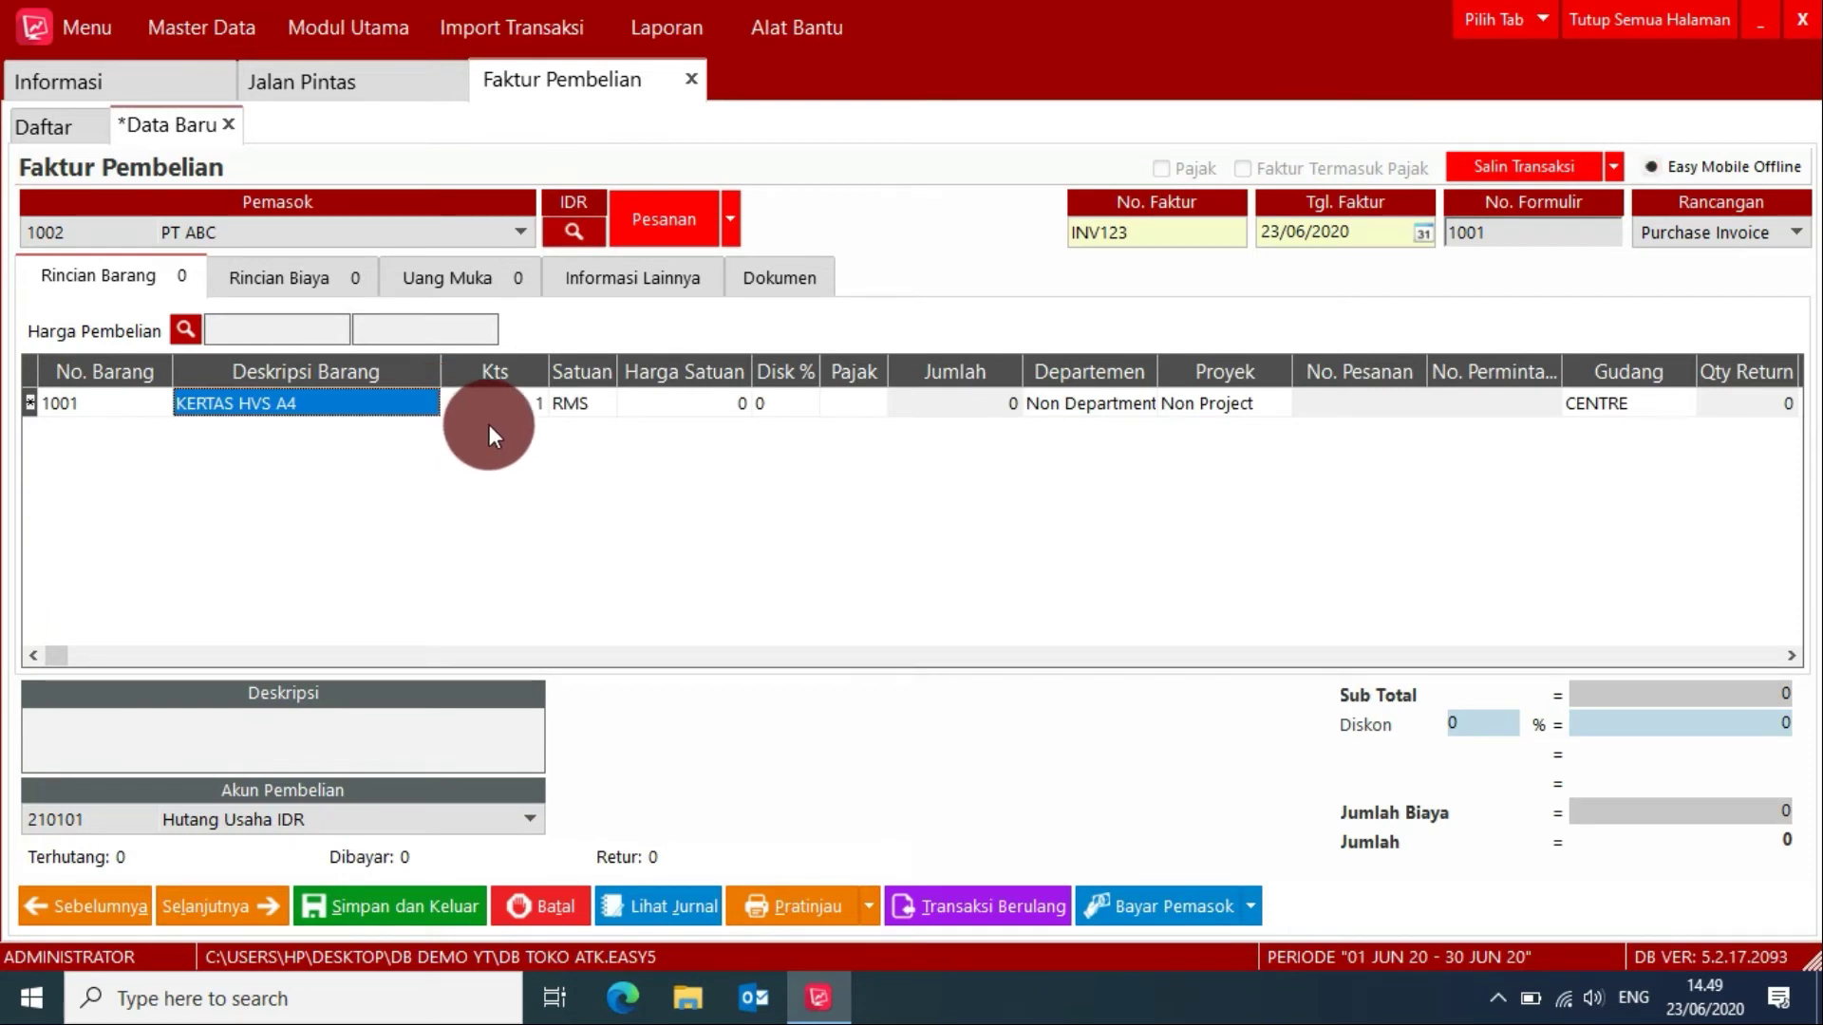
pyautogui.click(505, 401)
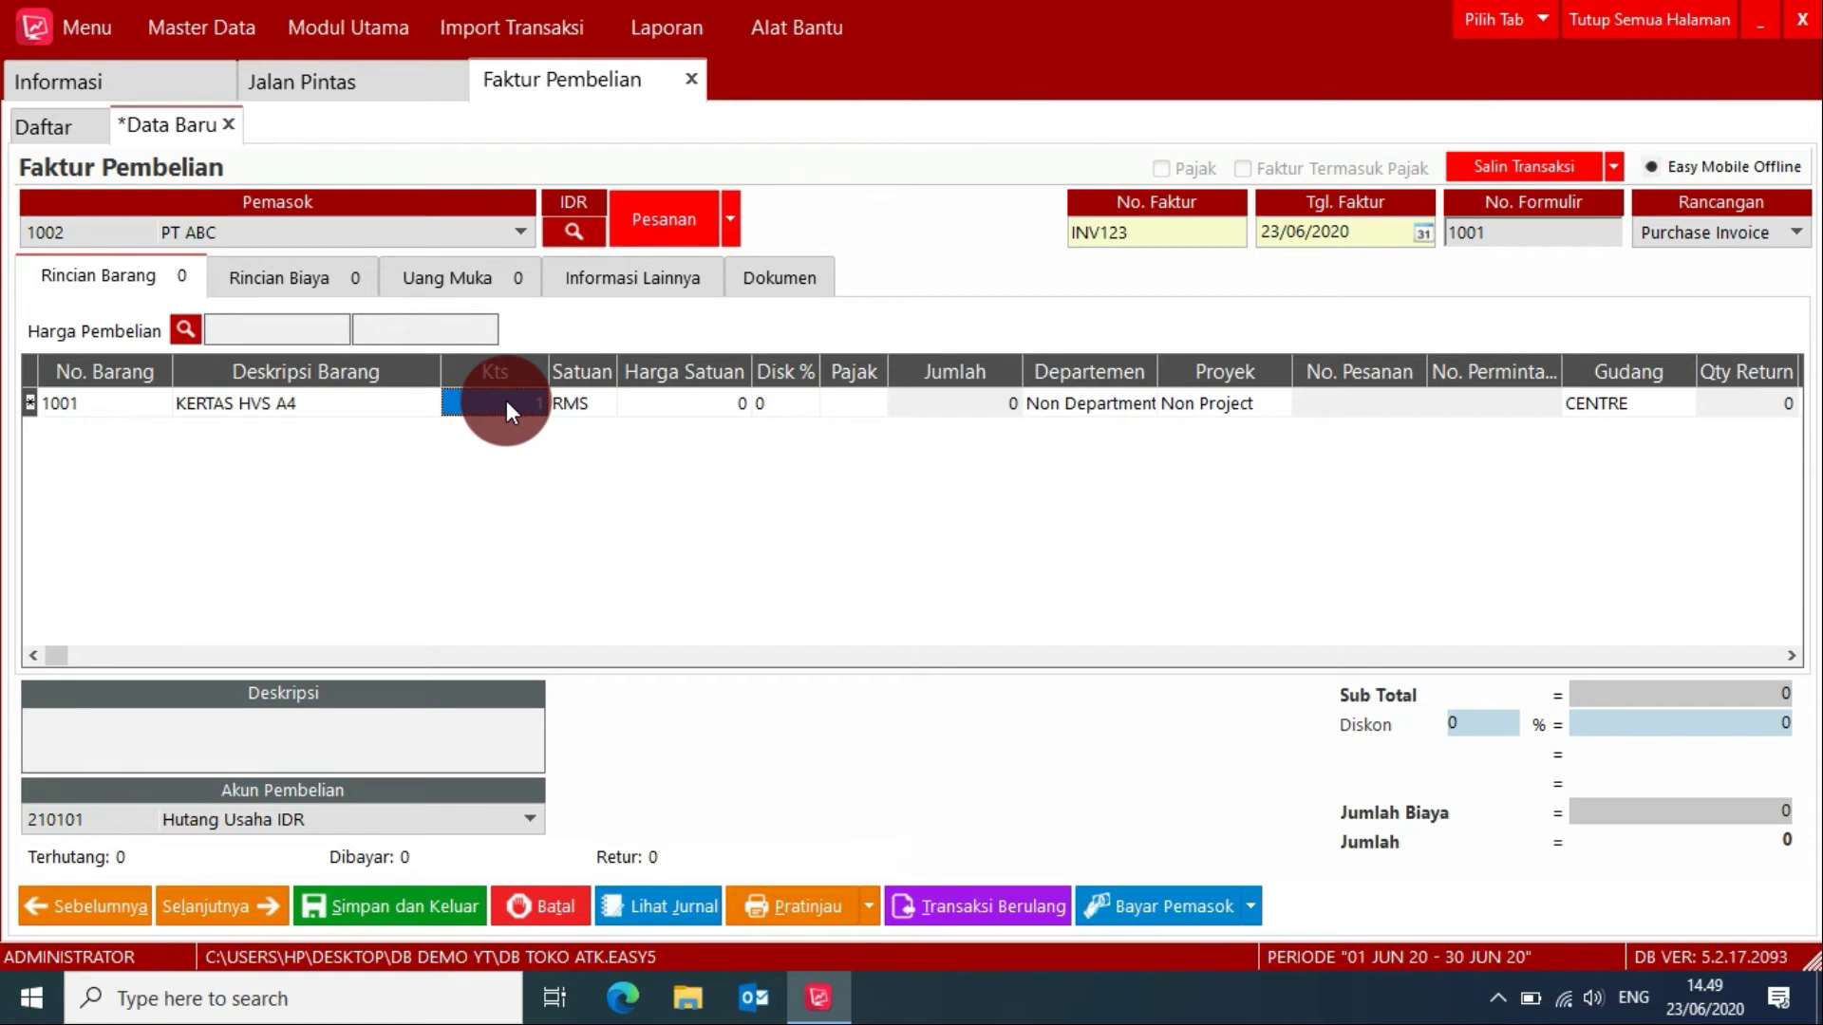
pyautogui.write('5')
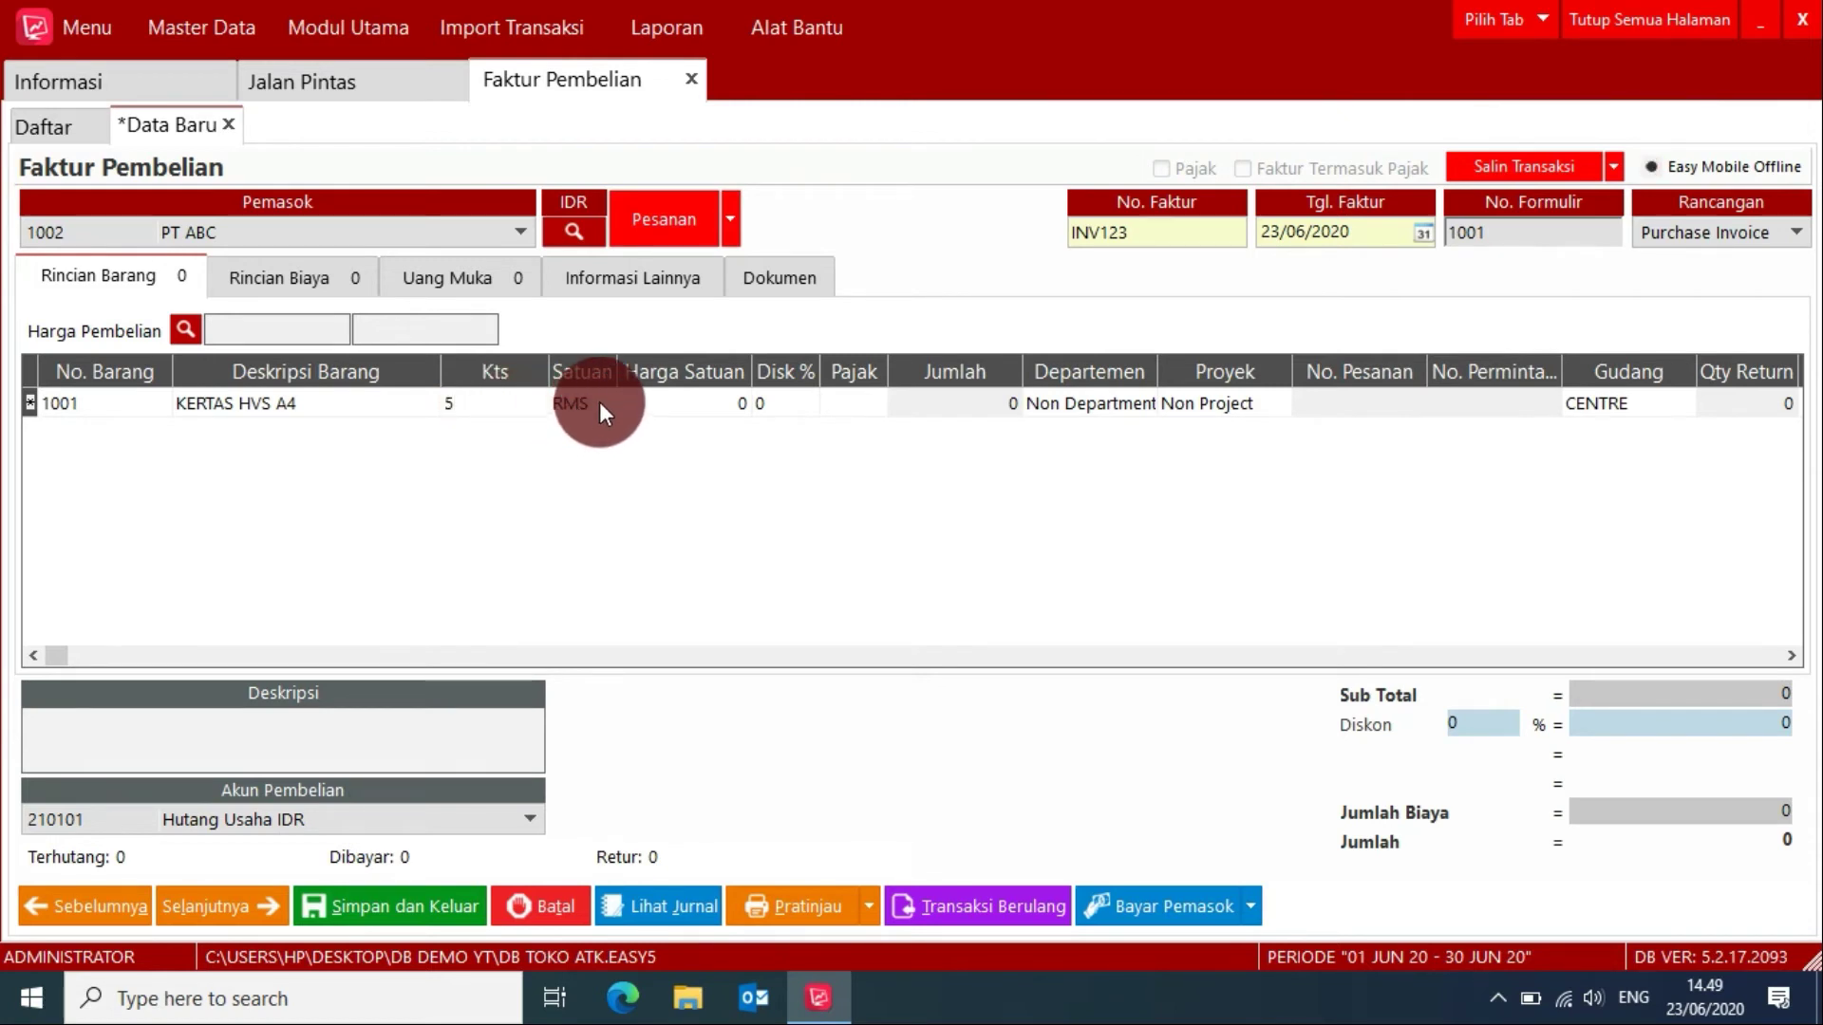
pyautogui.click(602, 402)
pyautogui.click(606, 407)
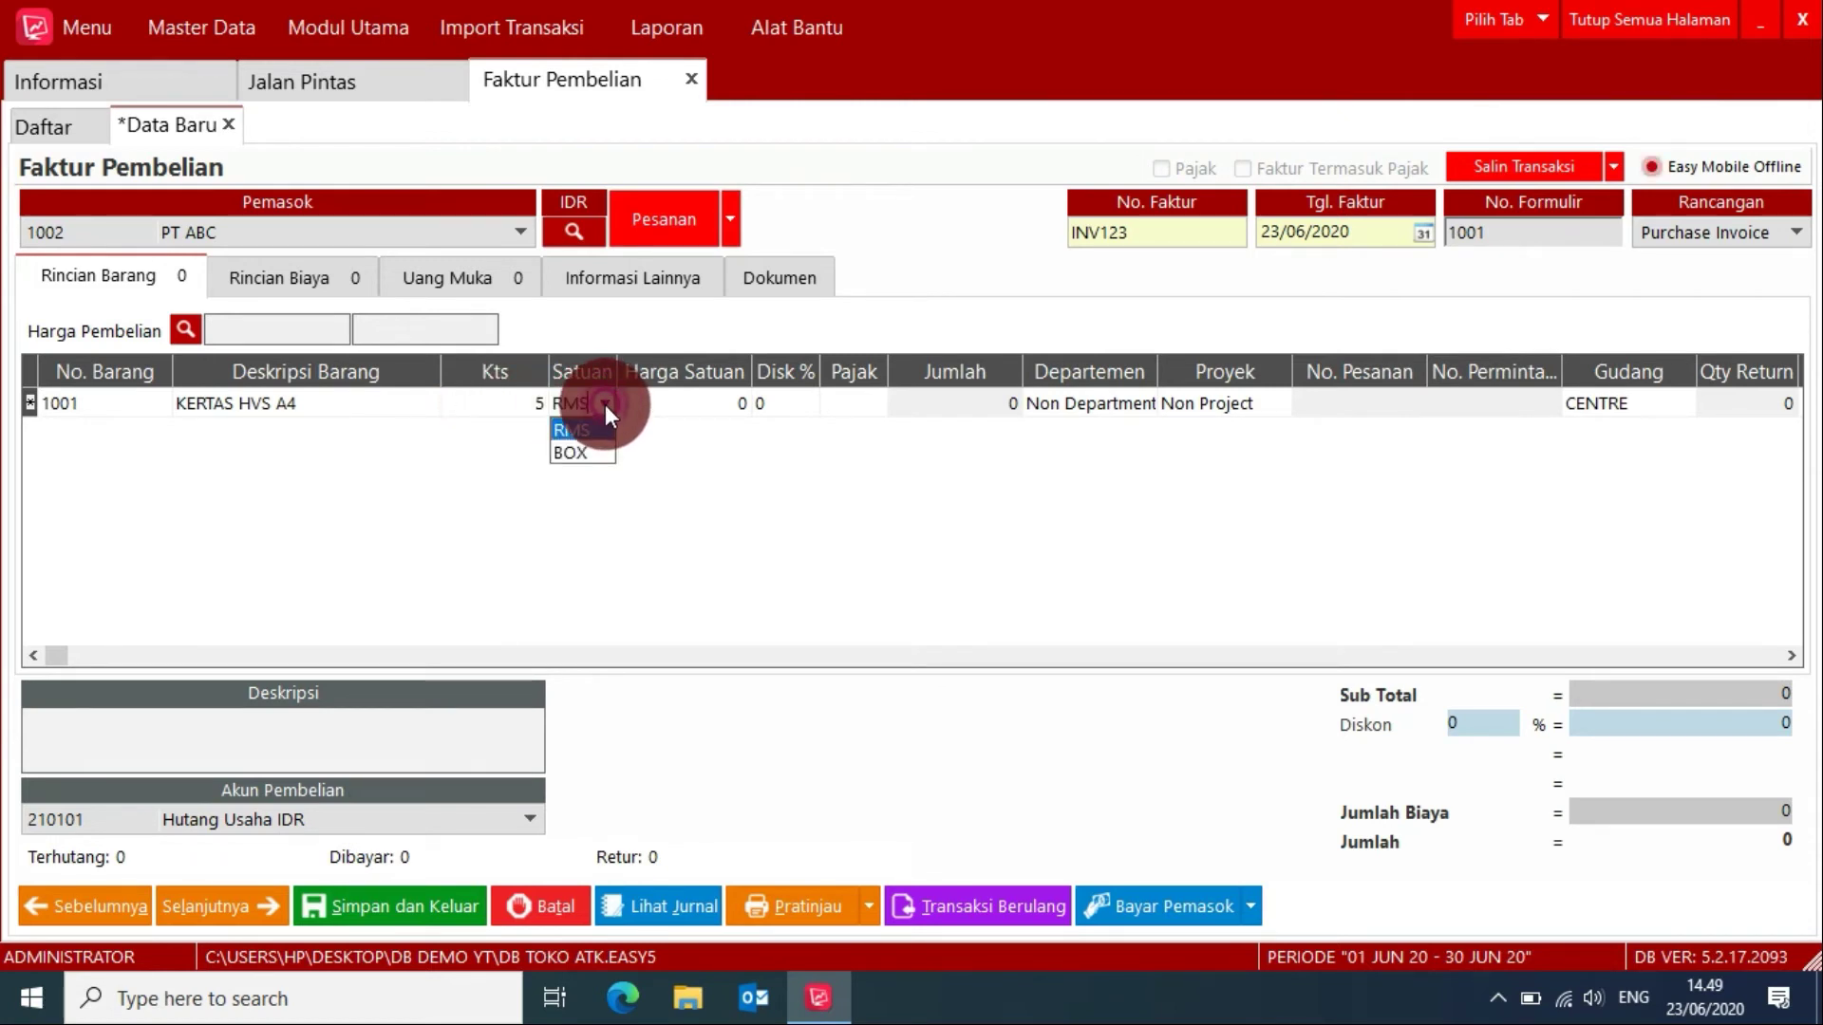
pyautogui.click(595, 453)
pyautogui.click(664, 401)
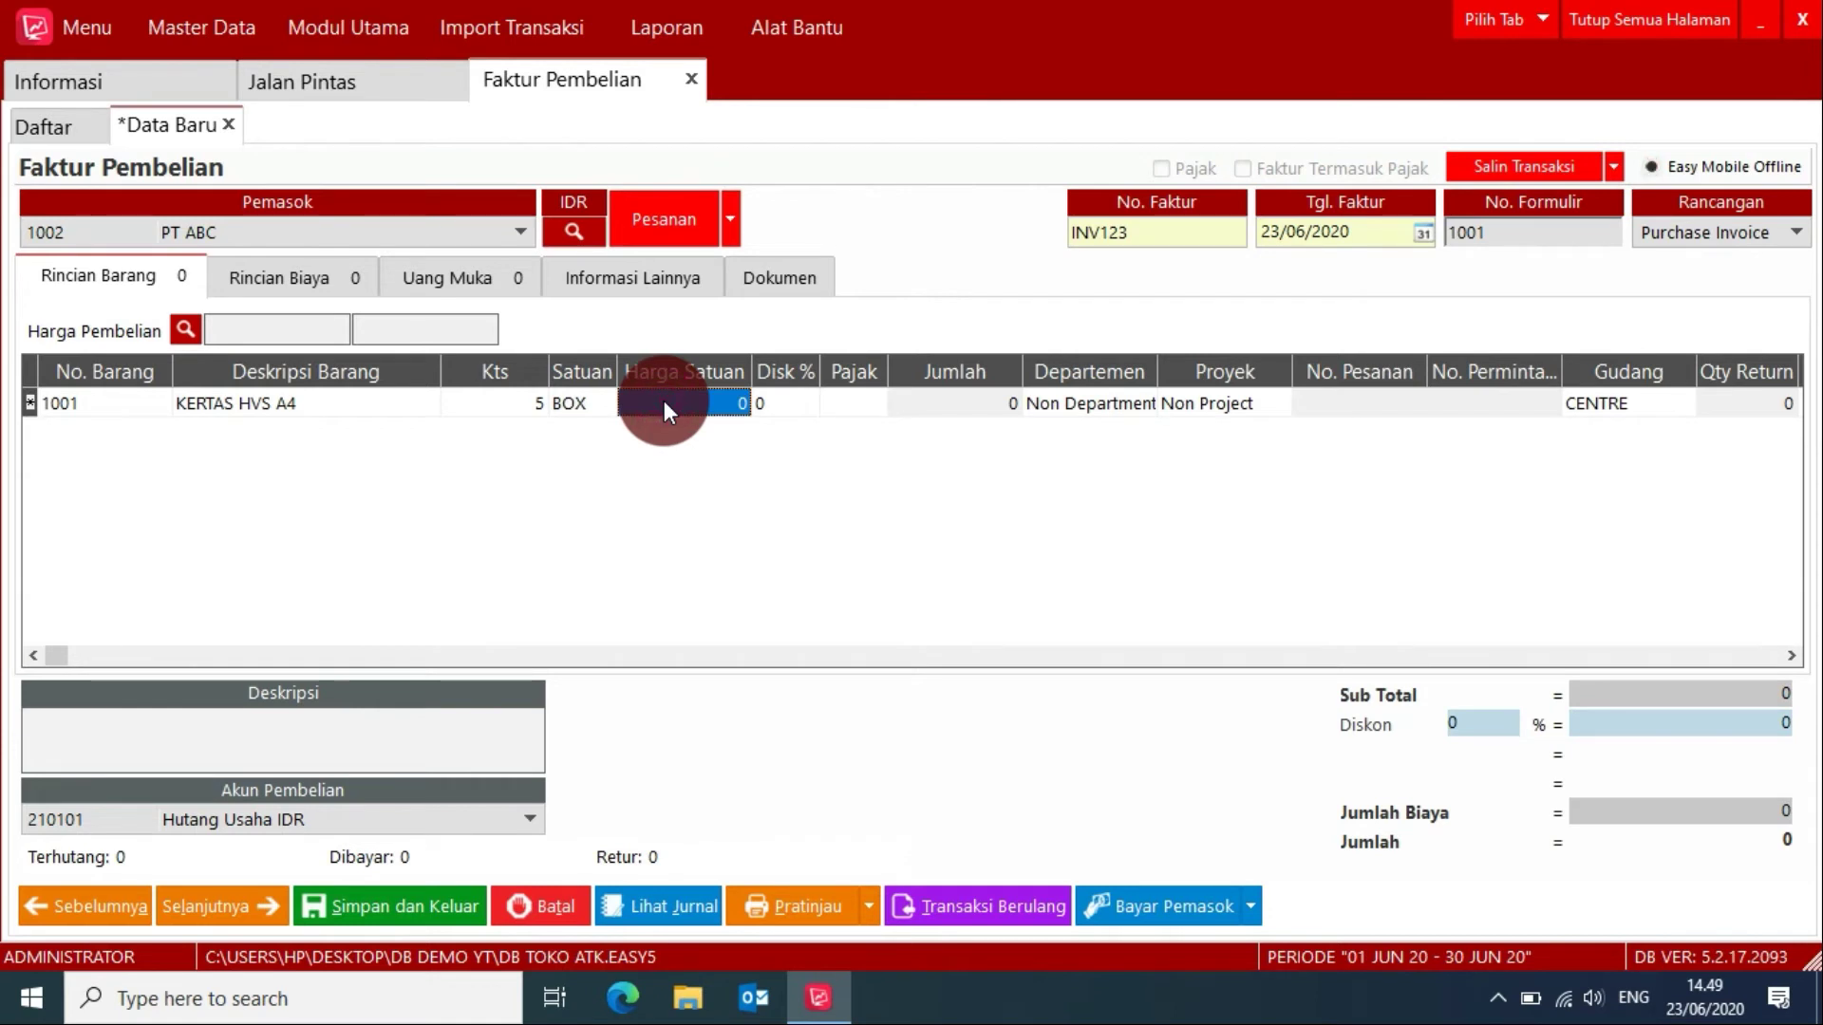
pyautogui.write('200000')
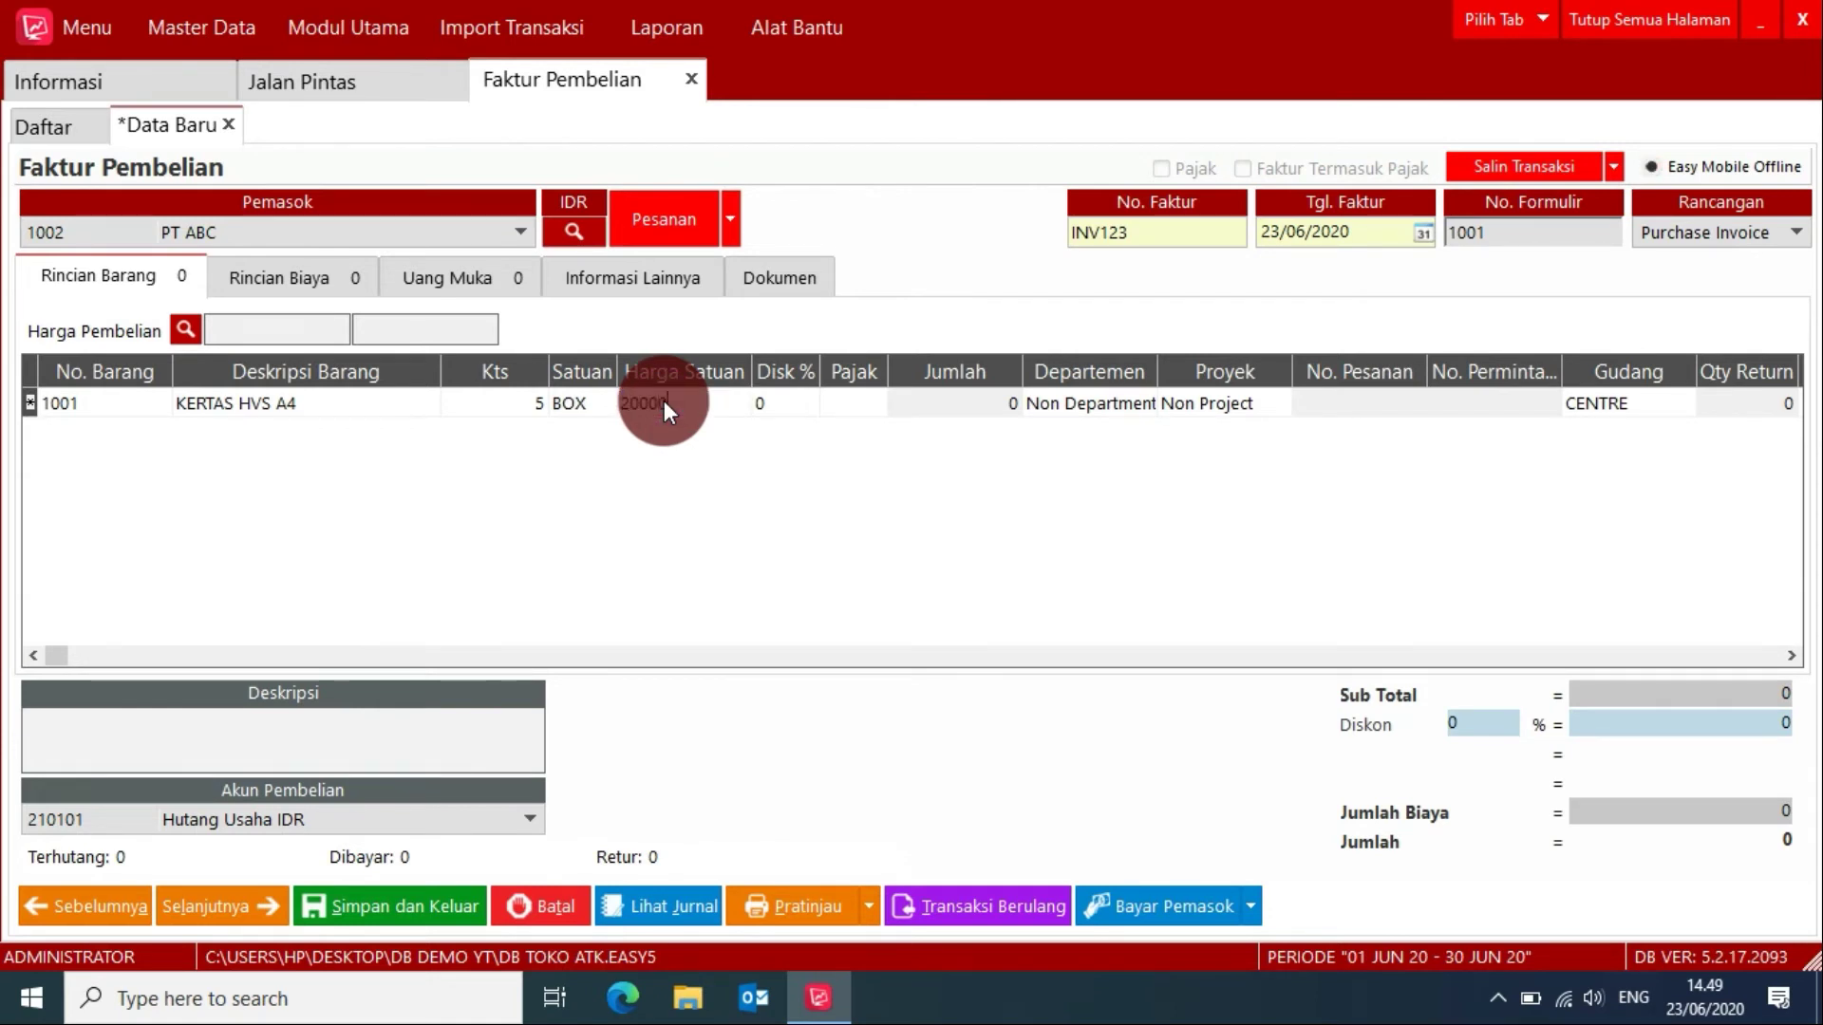
pyautogui.press('Return')
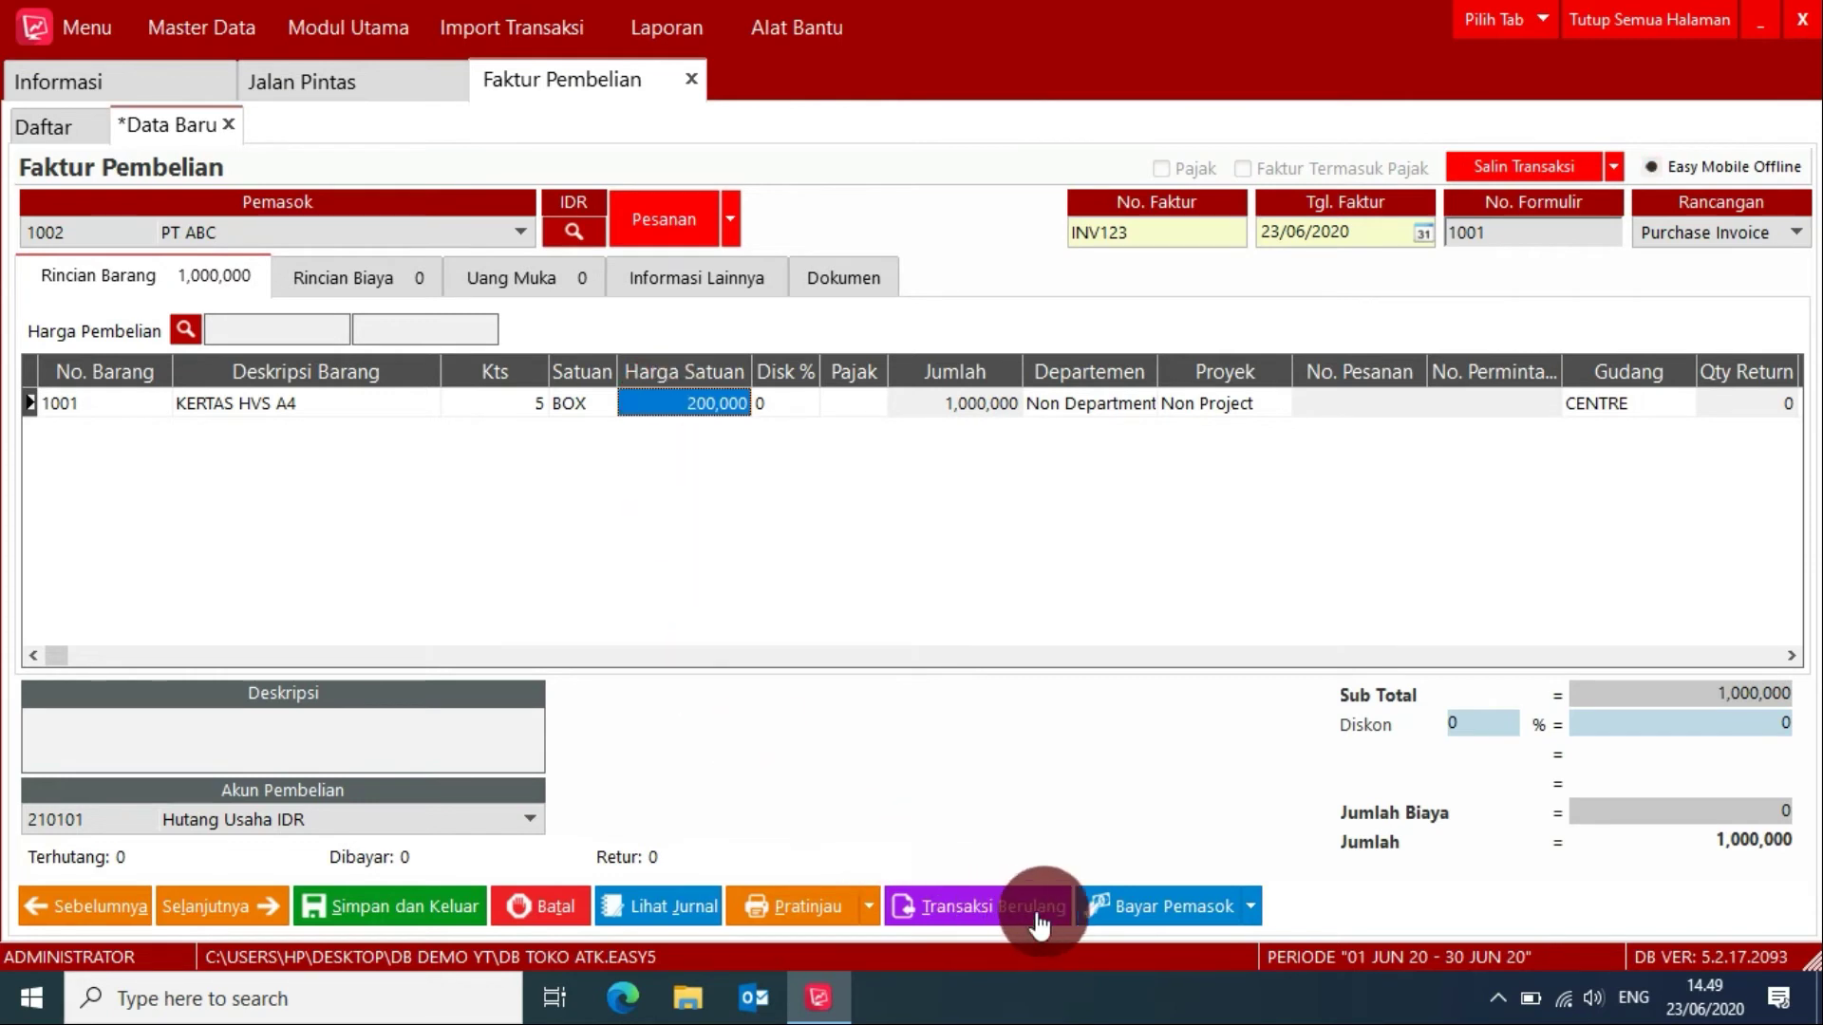
# Step: Make the purchase invoice a recurring transaction with Periode Mingguan, Berapa Kali 5 and Masukkan Nomor Faktur enabled
pyautogui.click(970, 913)
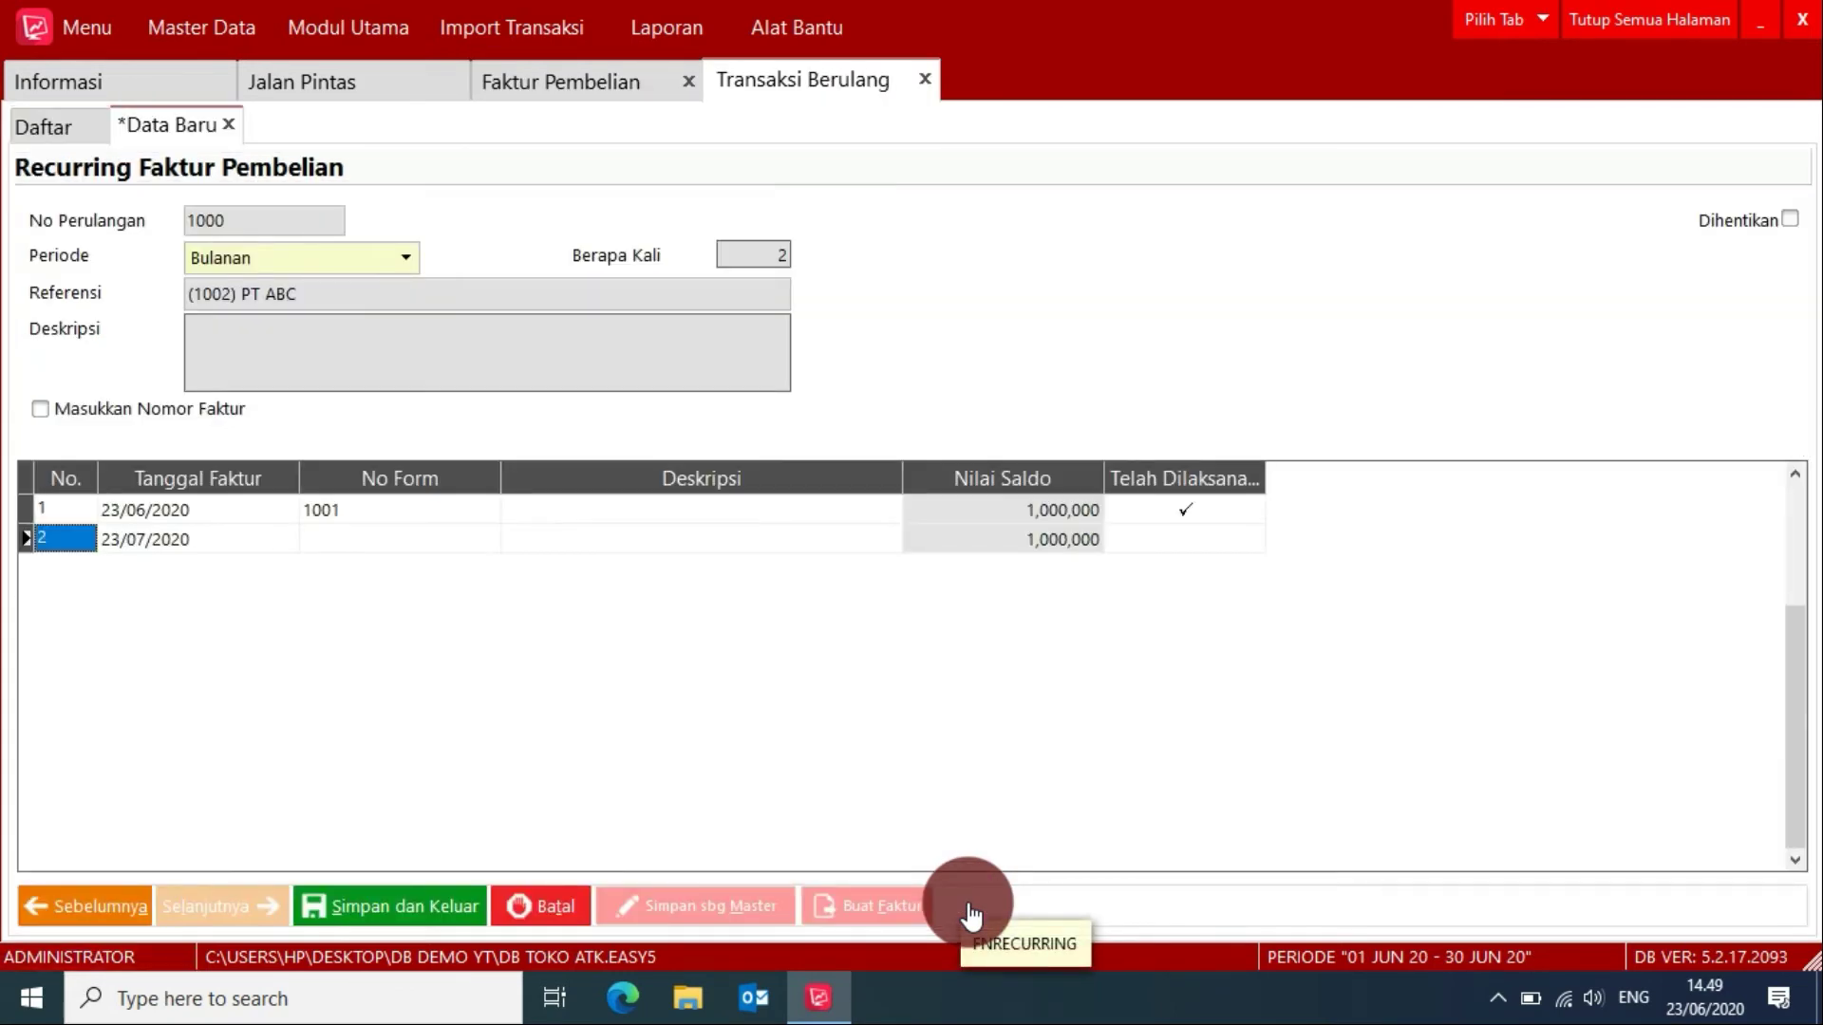
pyautogui.click(349, 259)
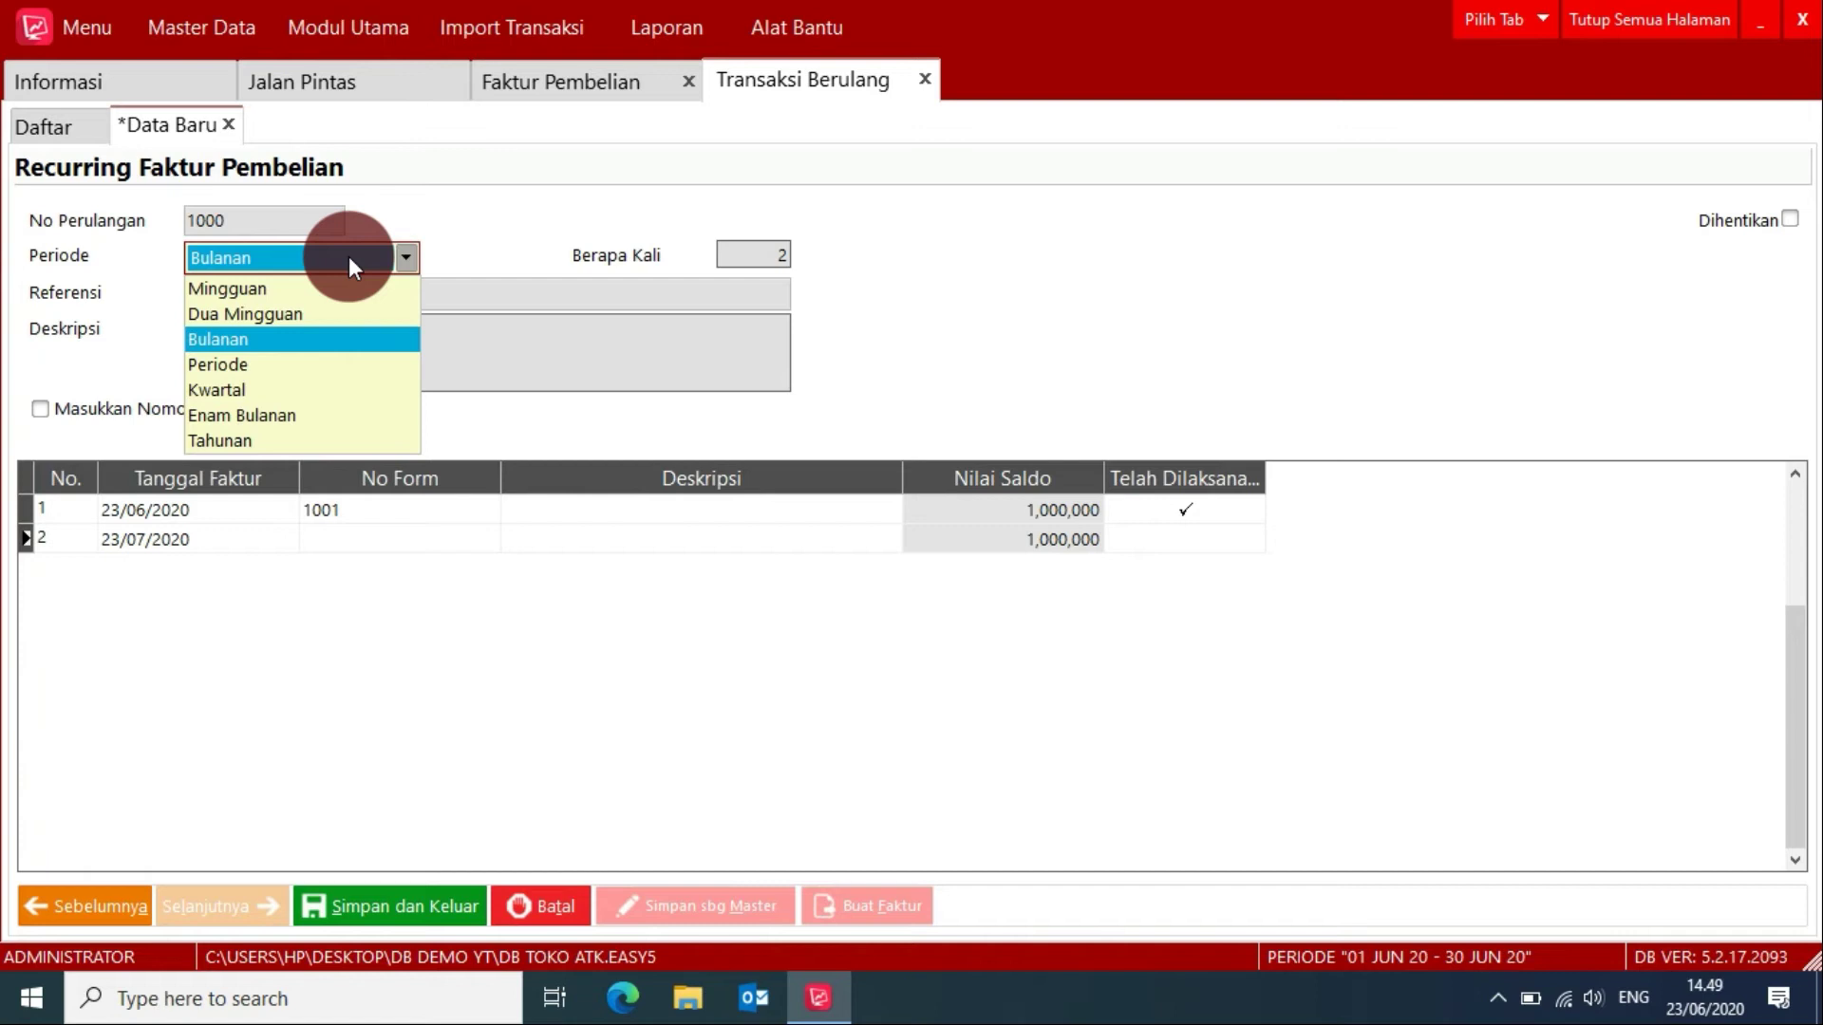
pyautogui.click(305, 288)
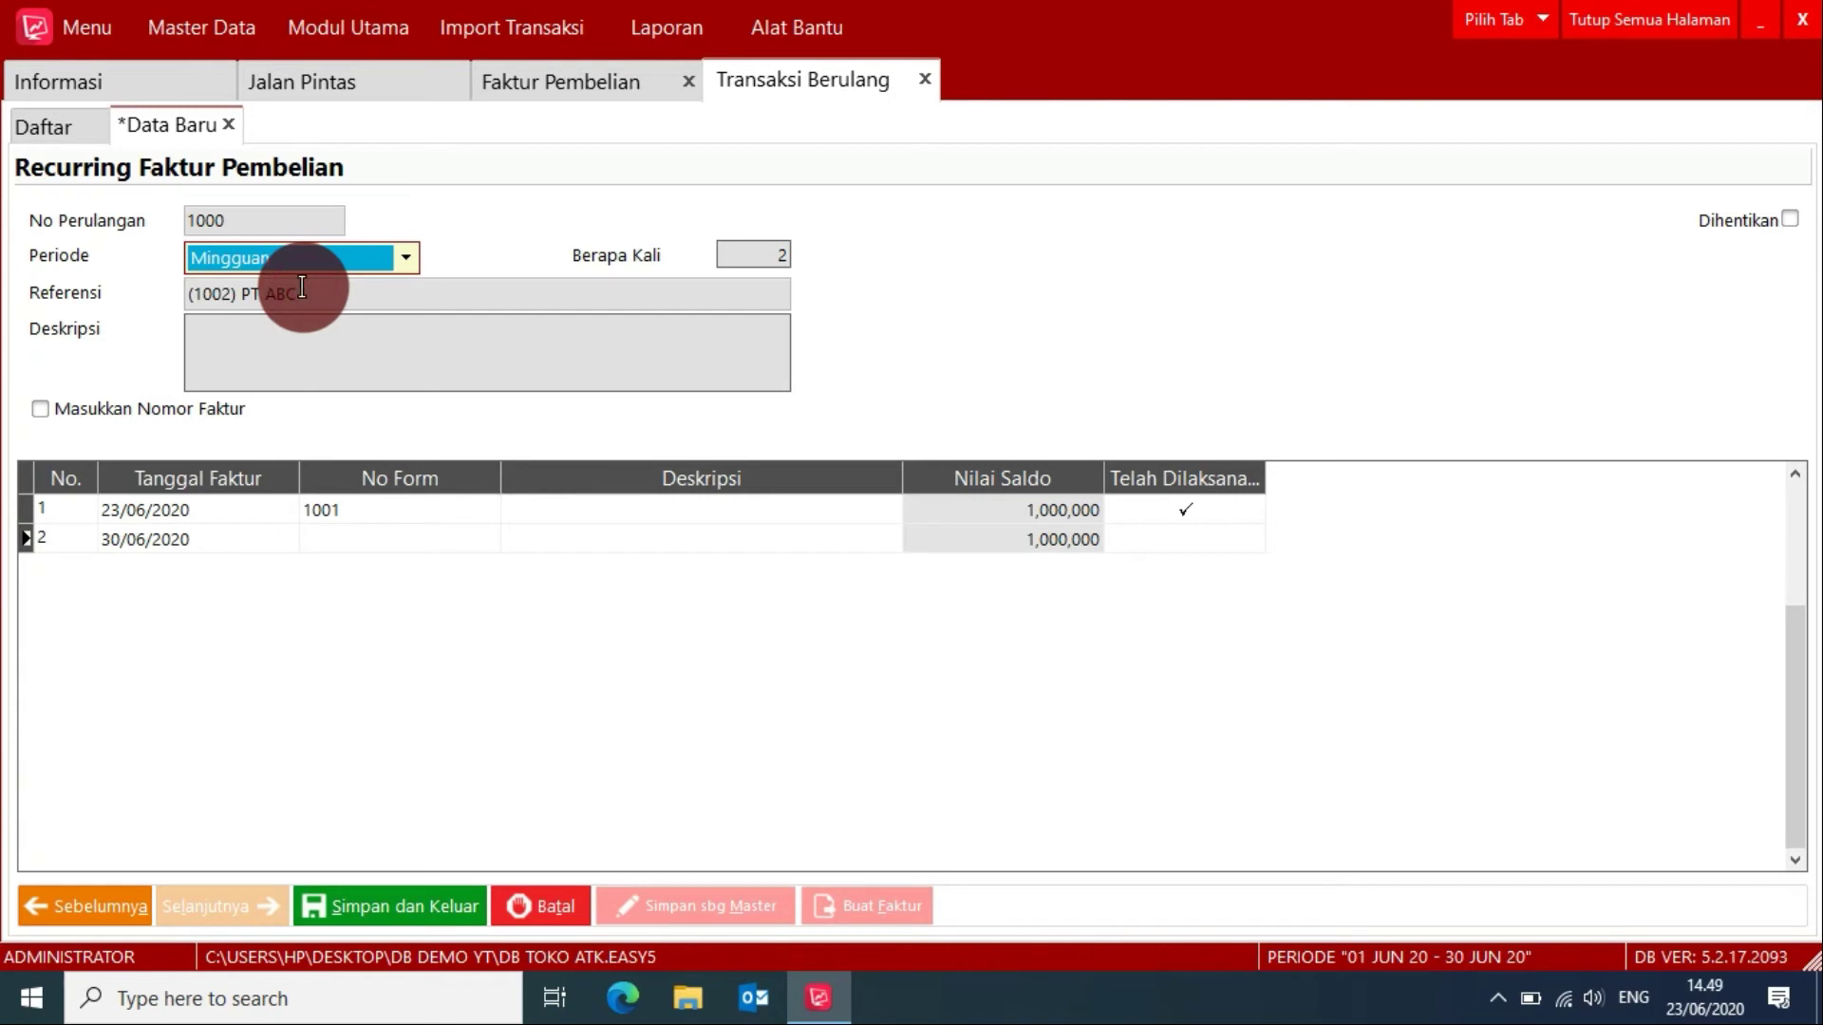
pyautogui.click(746, 254)
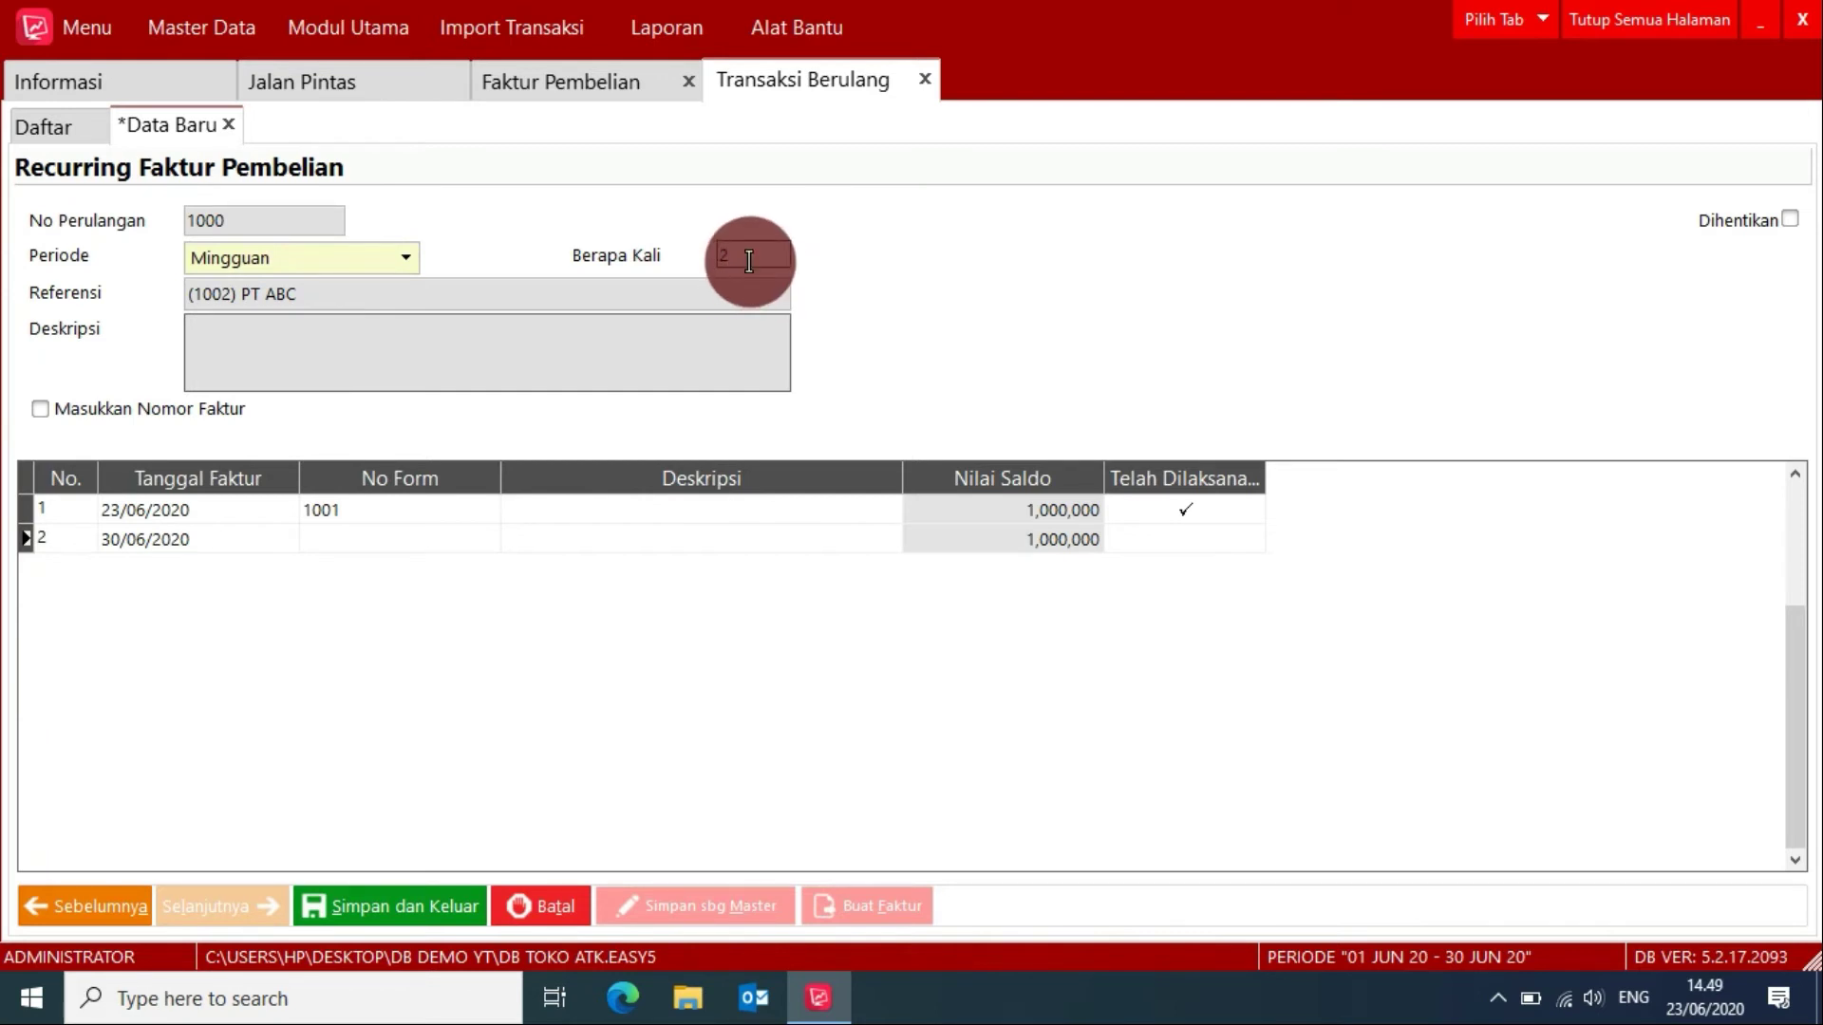
pyautogui.moveTo(749, 256); pyautogui.dragTo(712, 253)
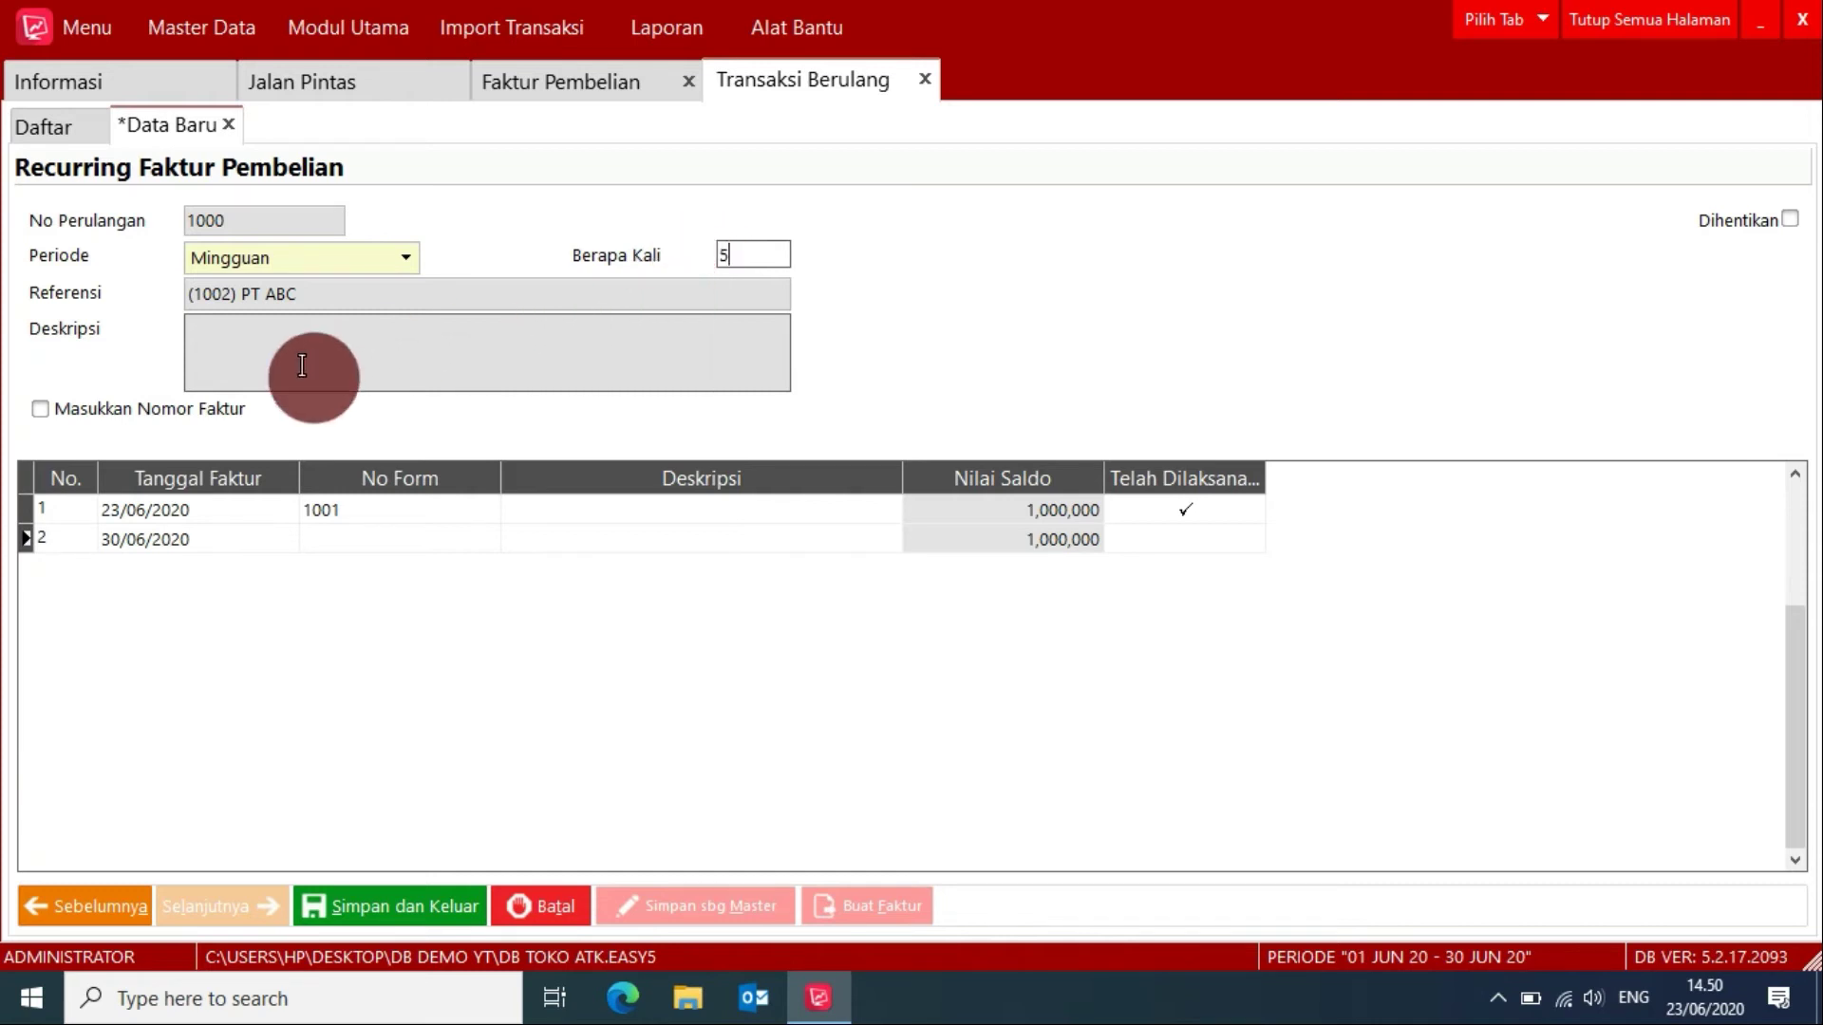
pyautogui.click(178, 409)
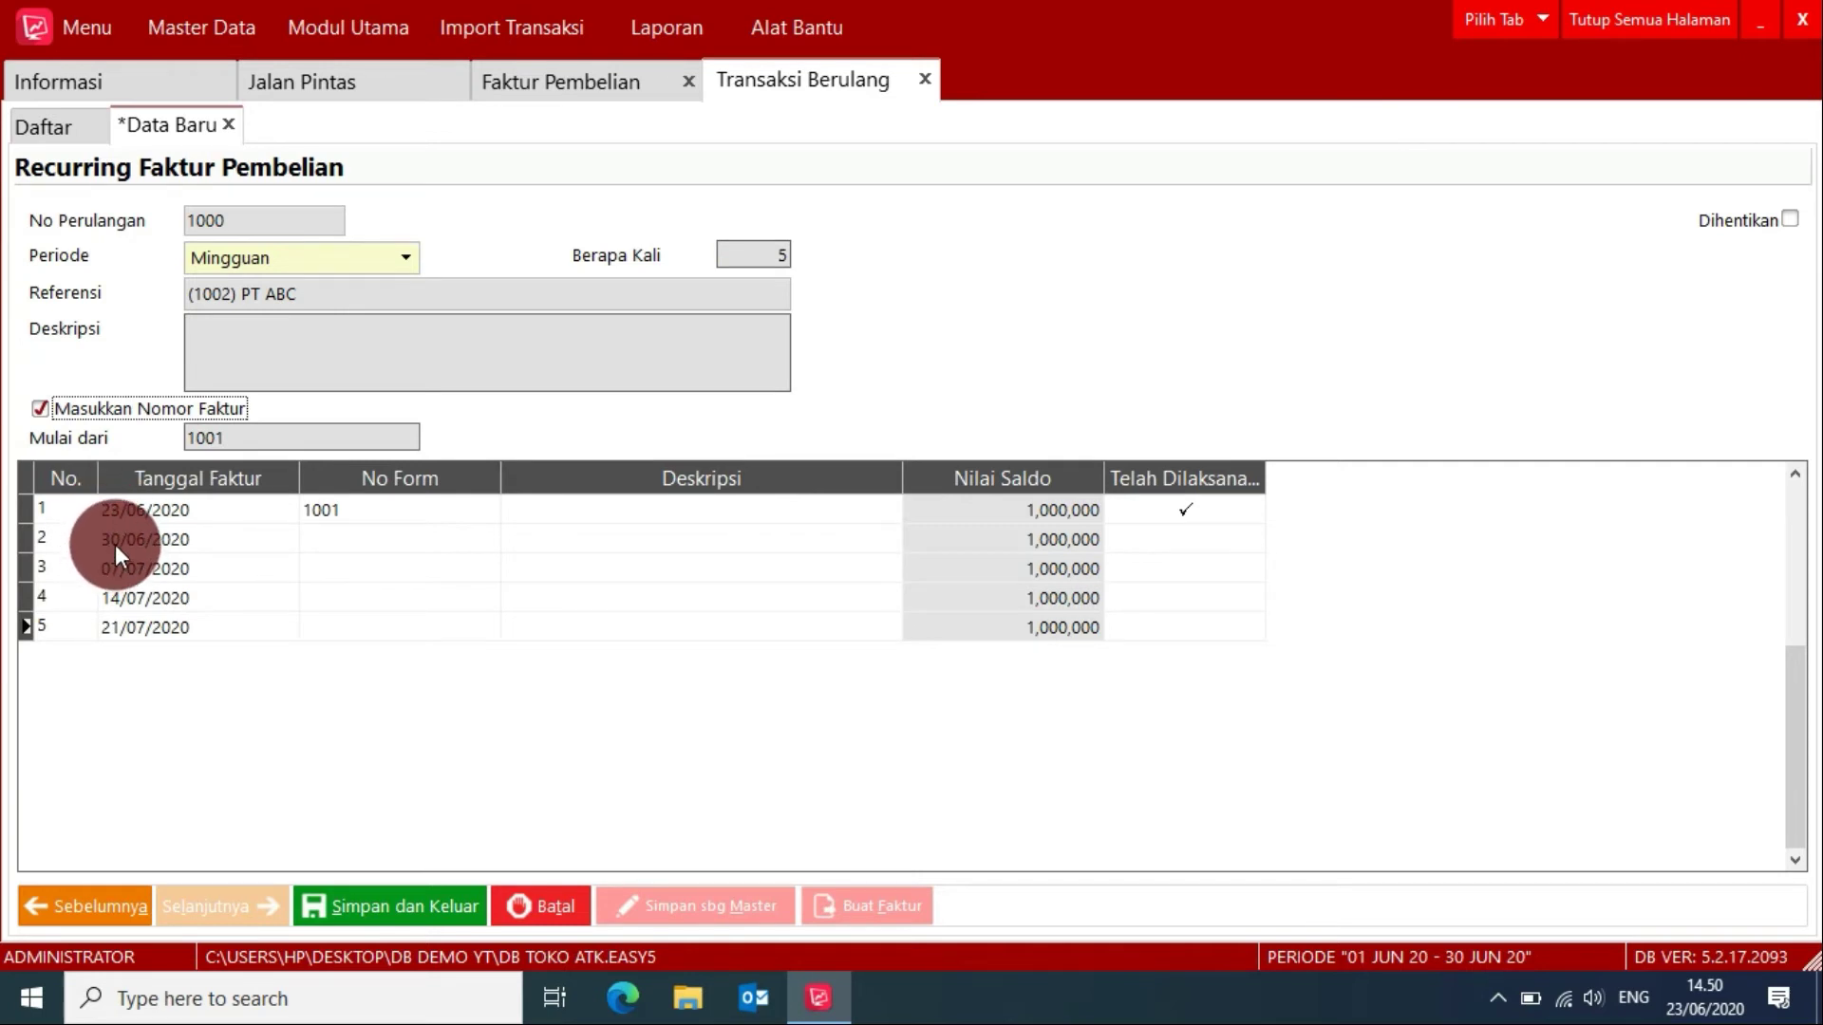
# Step: Look at the Transaksi Berulang entry among the Informasi reminders and return to the recurring transaction form
pyautogui.click(178, 89)
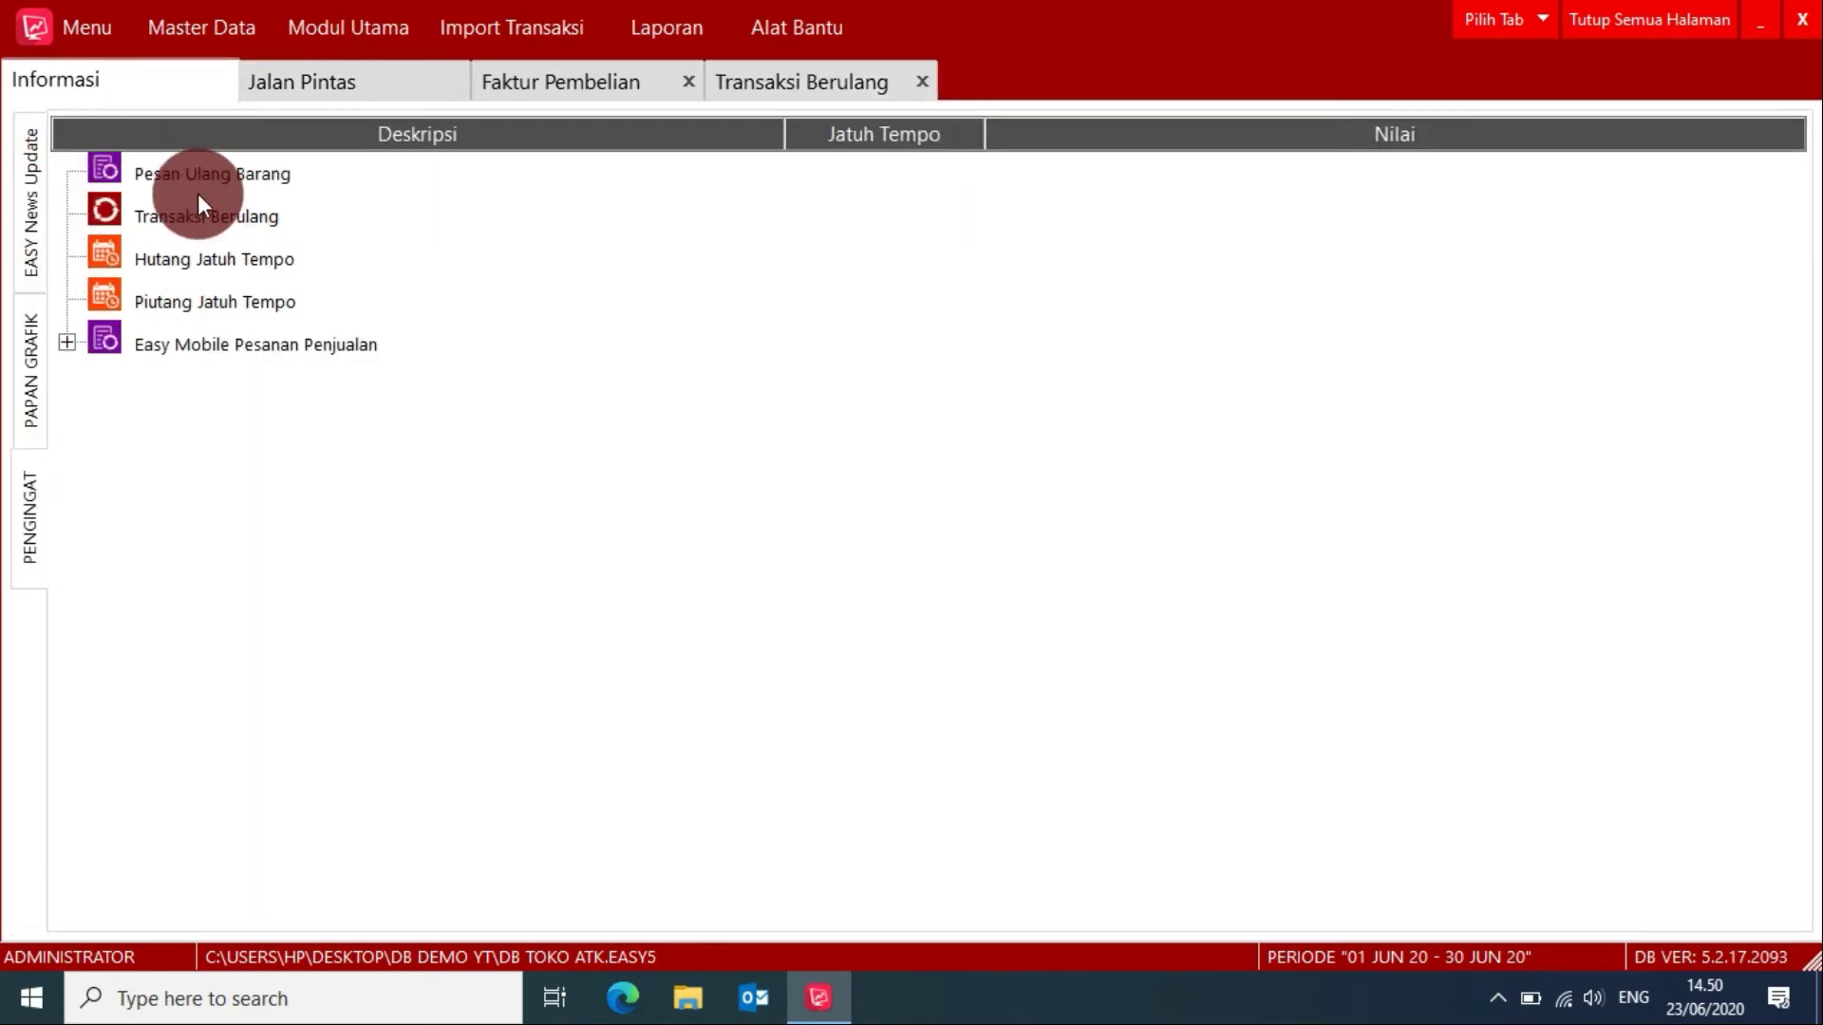
pyautogui.click(168, 219)
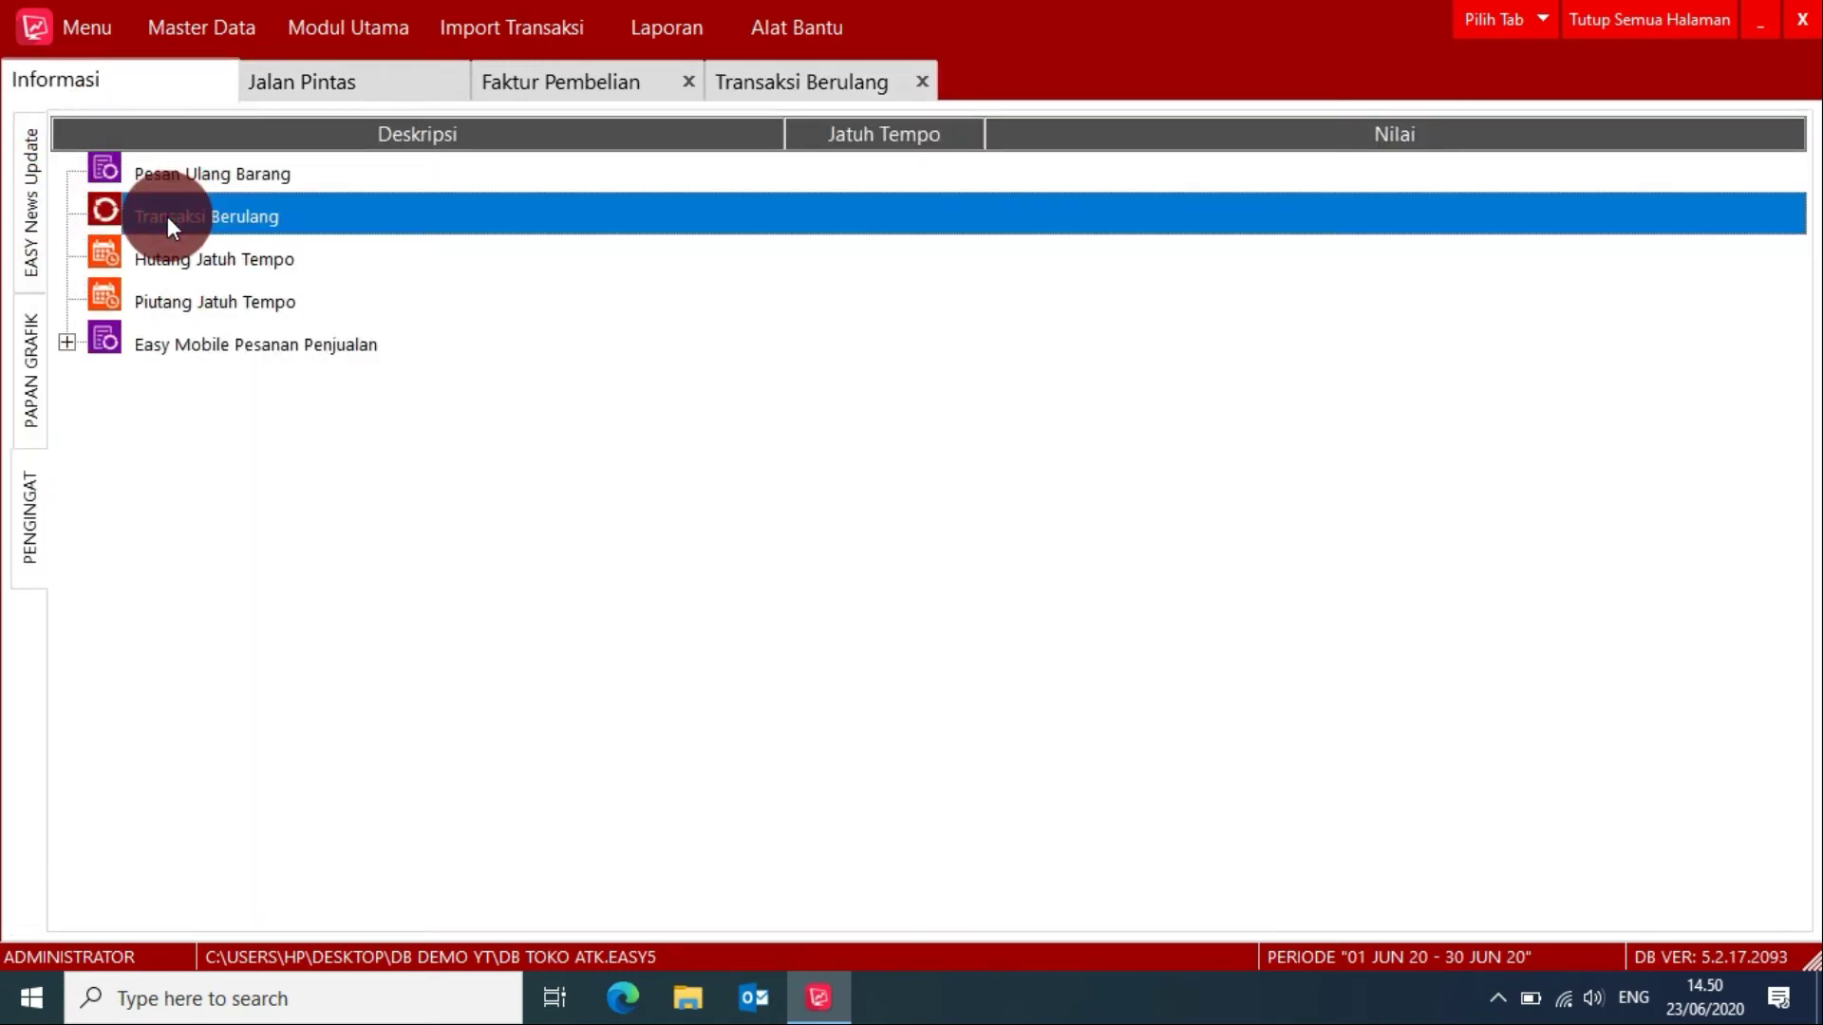
pyautogui.click(766, 76)
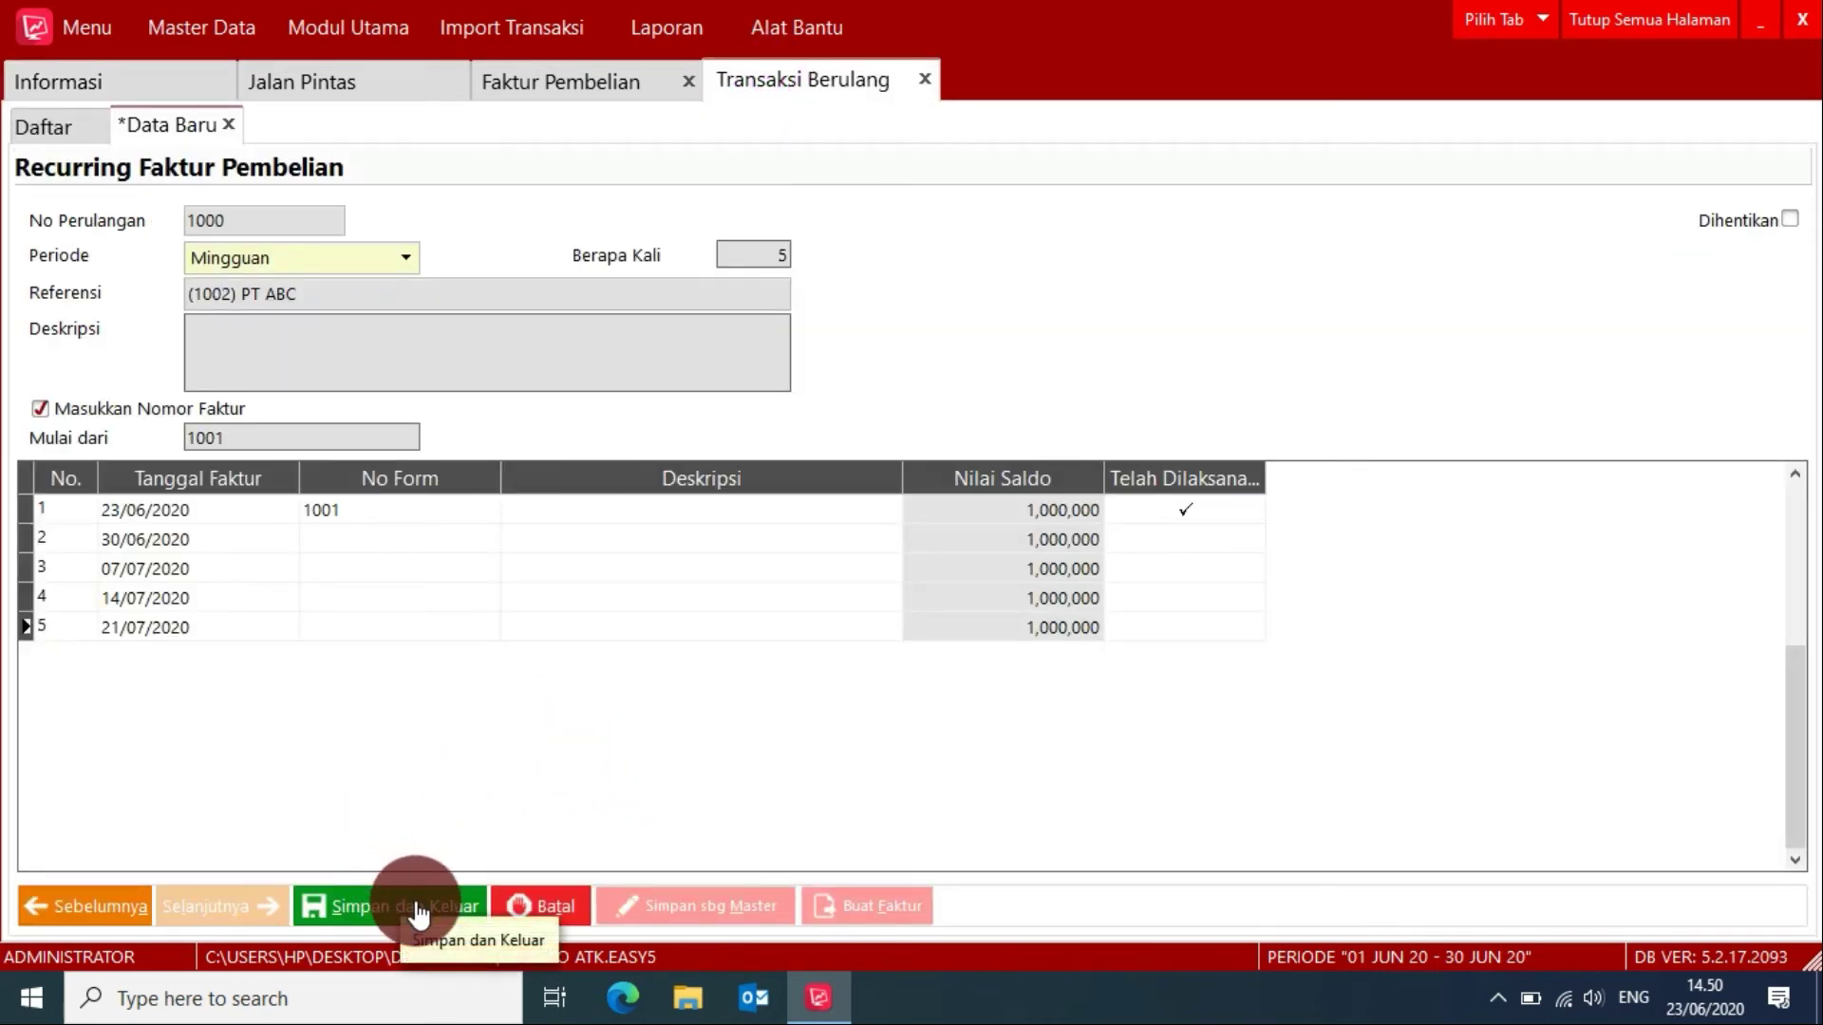
# Step: Save and exit the recurring transaction and purchase invoice INV123, close all pages, and return to Jalan Pintas
pyautogui.click(418, 913)
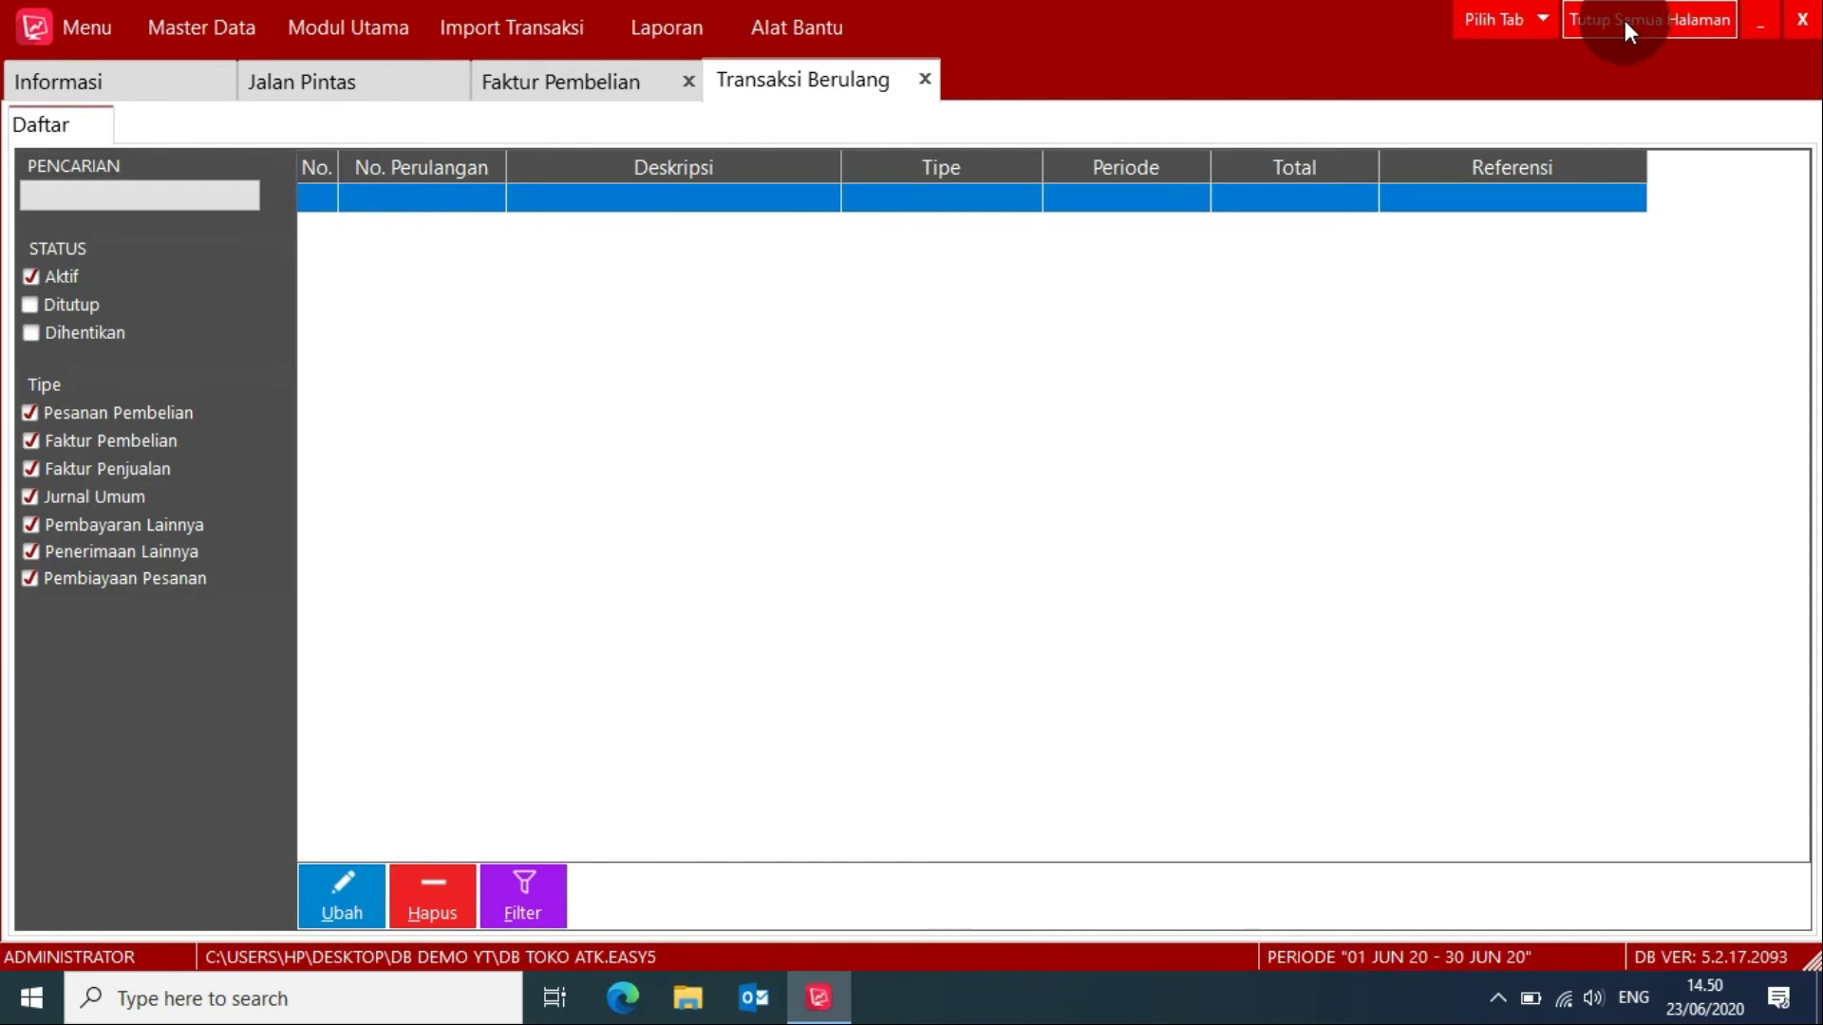
pyautogui.click(631, 82)
pyautogui.click(406, 902)
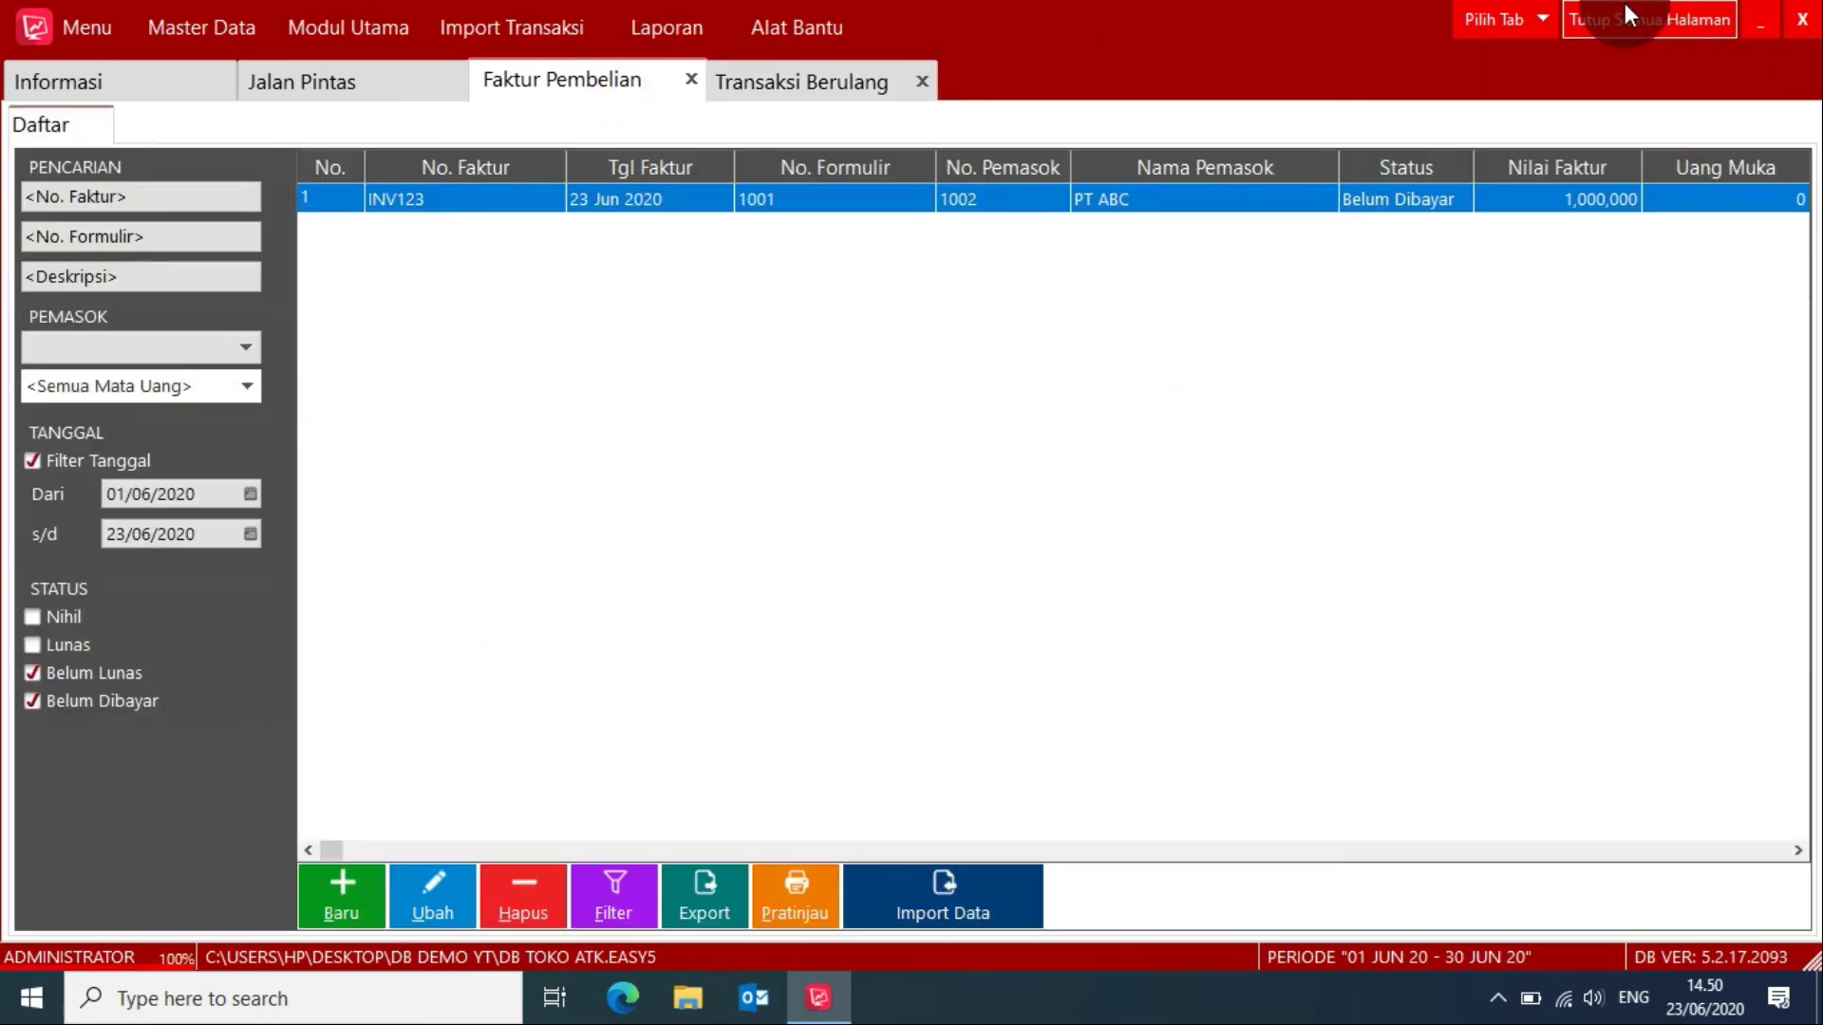
pyautogui.click(1628, 17)
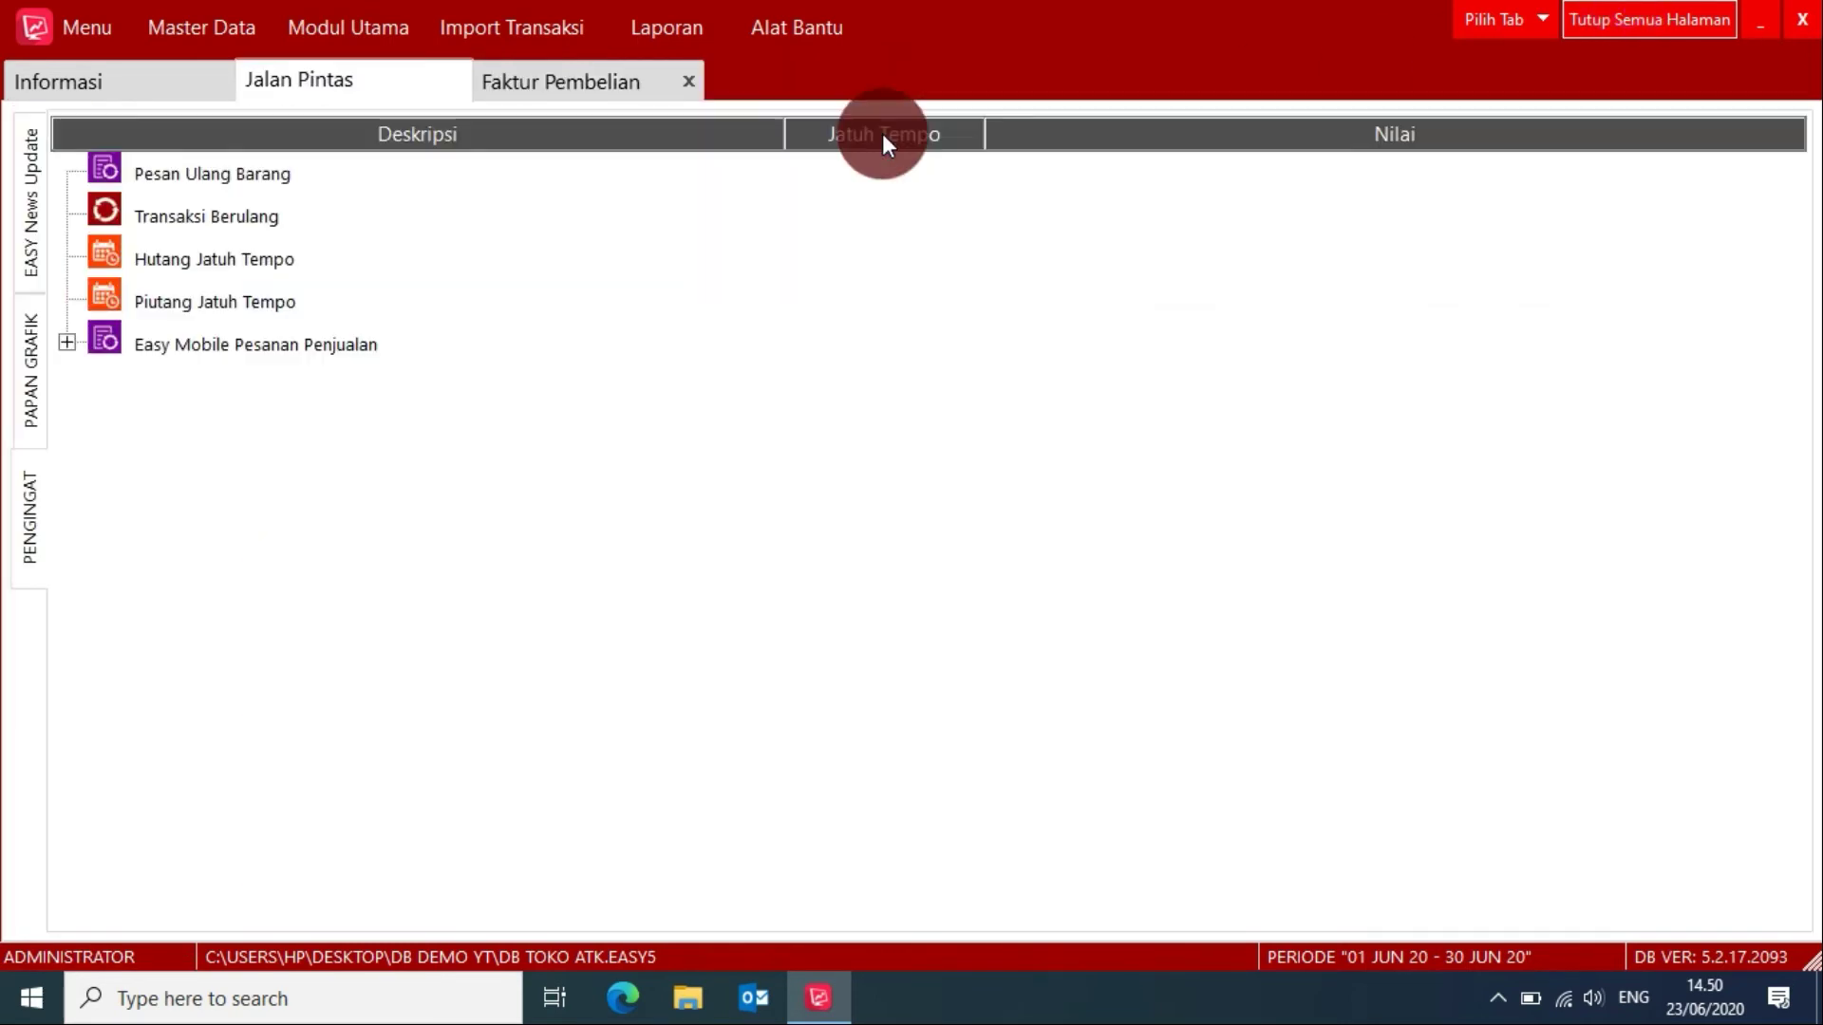
pyautogui.click(414, 81)
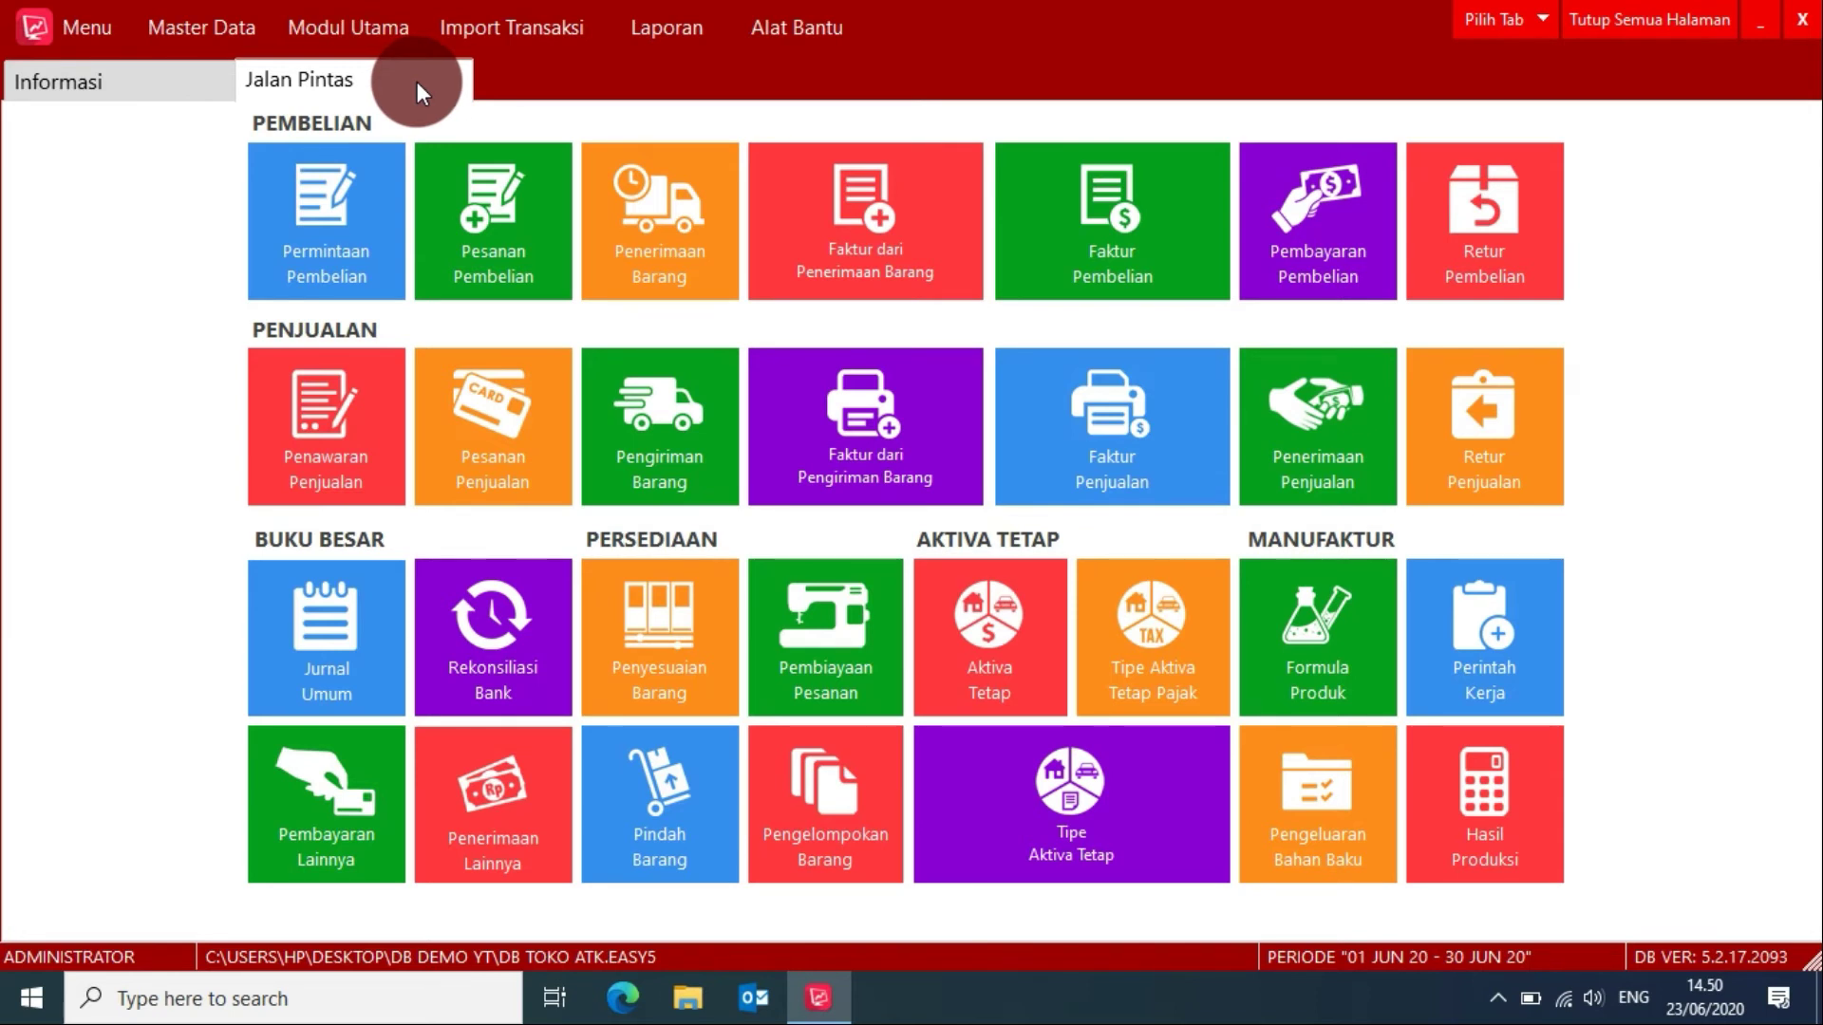
# Step: Open recurring transaction 1000 from the Buku Besar module's Transaksi Berulang list and create the invoice for its 30/06/2020 row
pyautogui.click(347, 29)
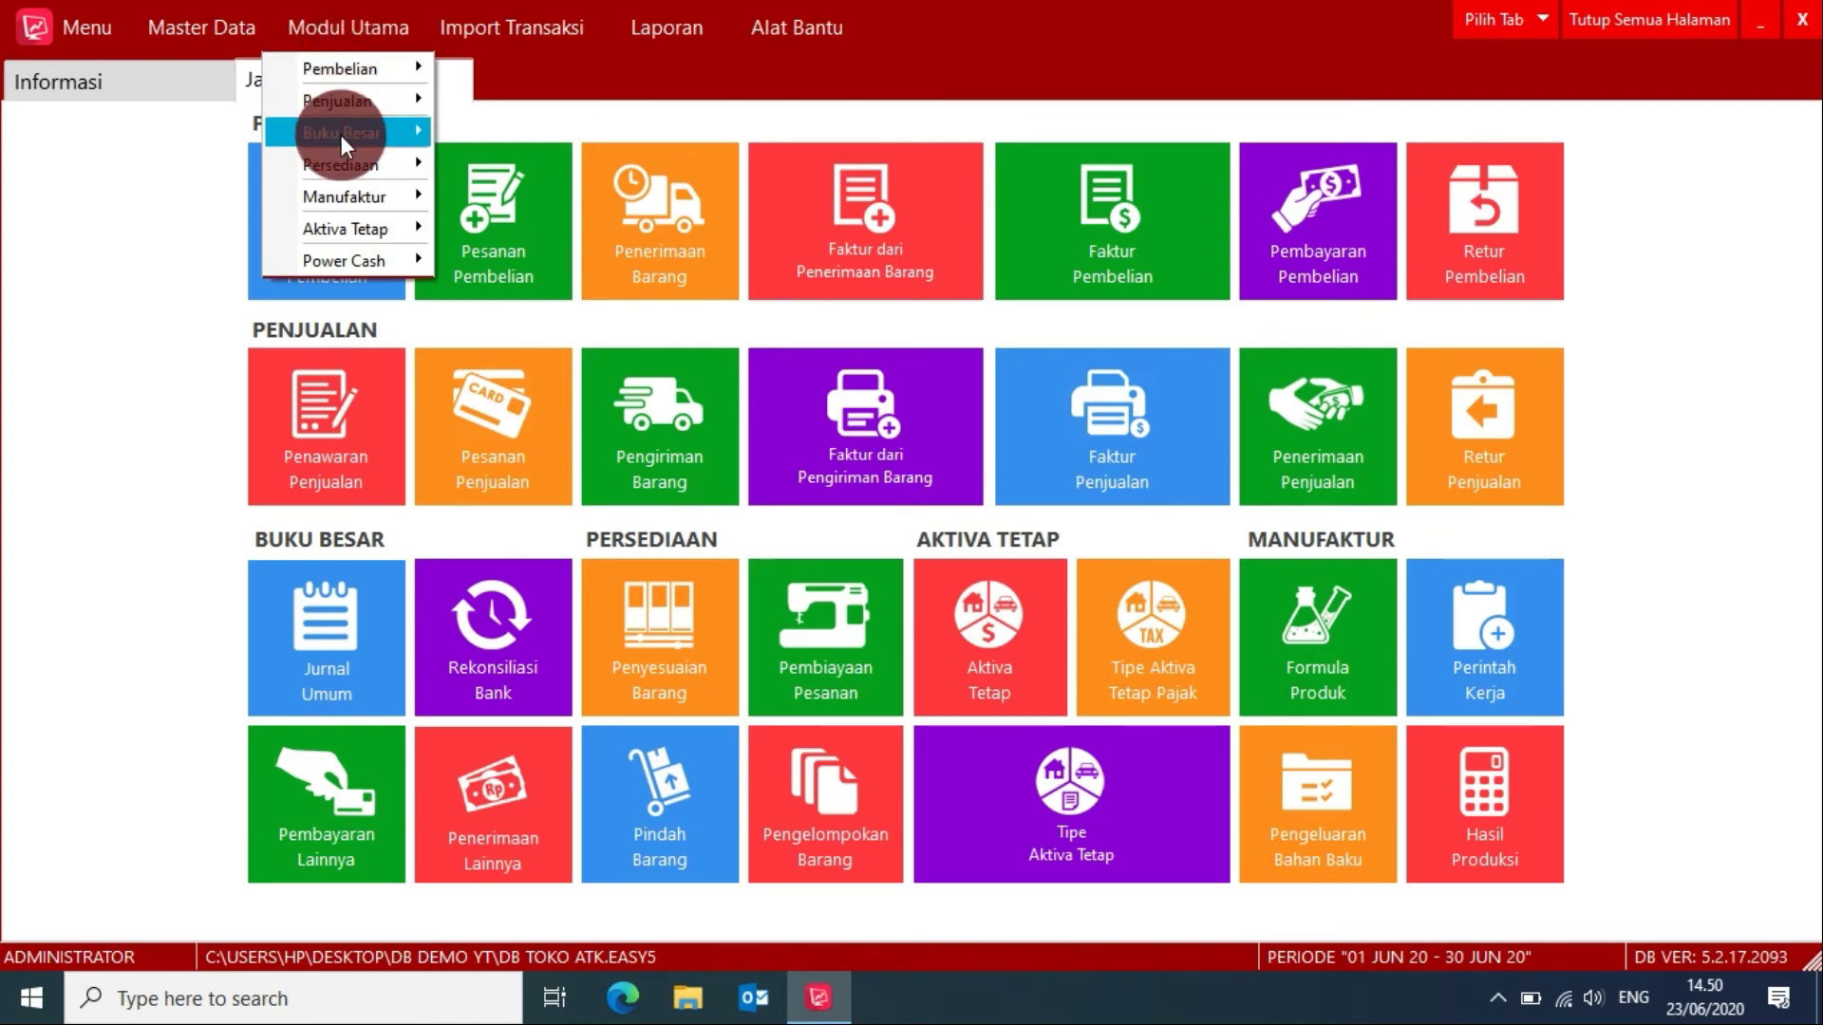
pyautogui.moveTo(340, 134)
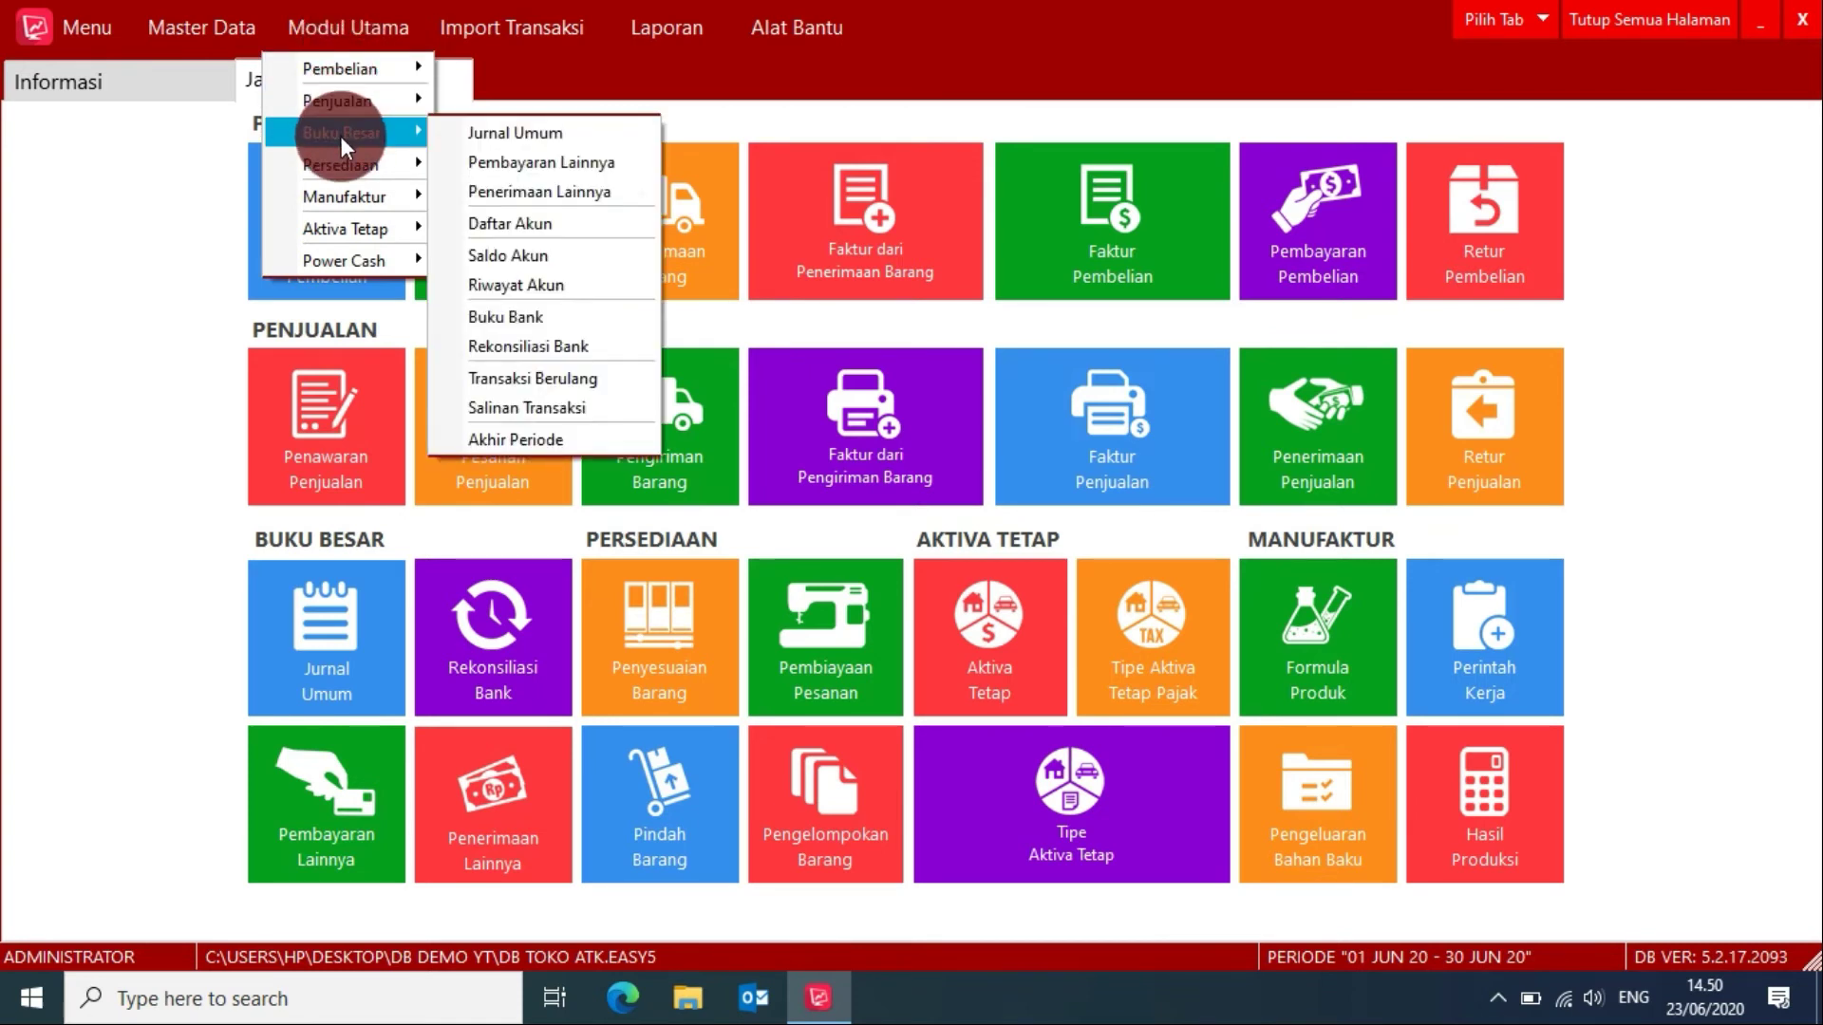
pyautogui.click(526, 382)
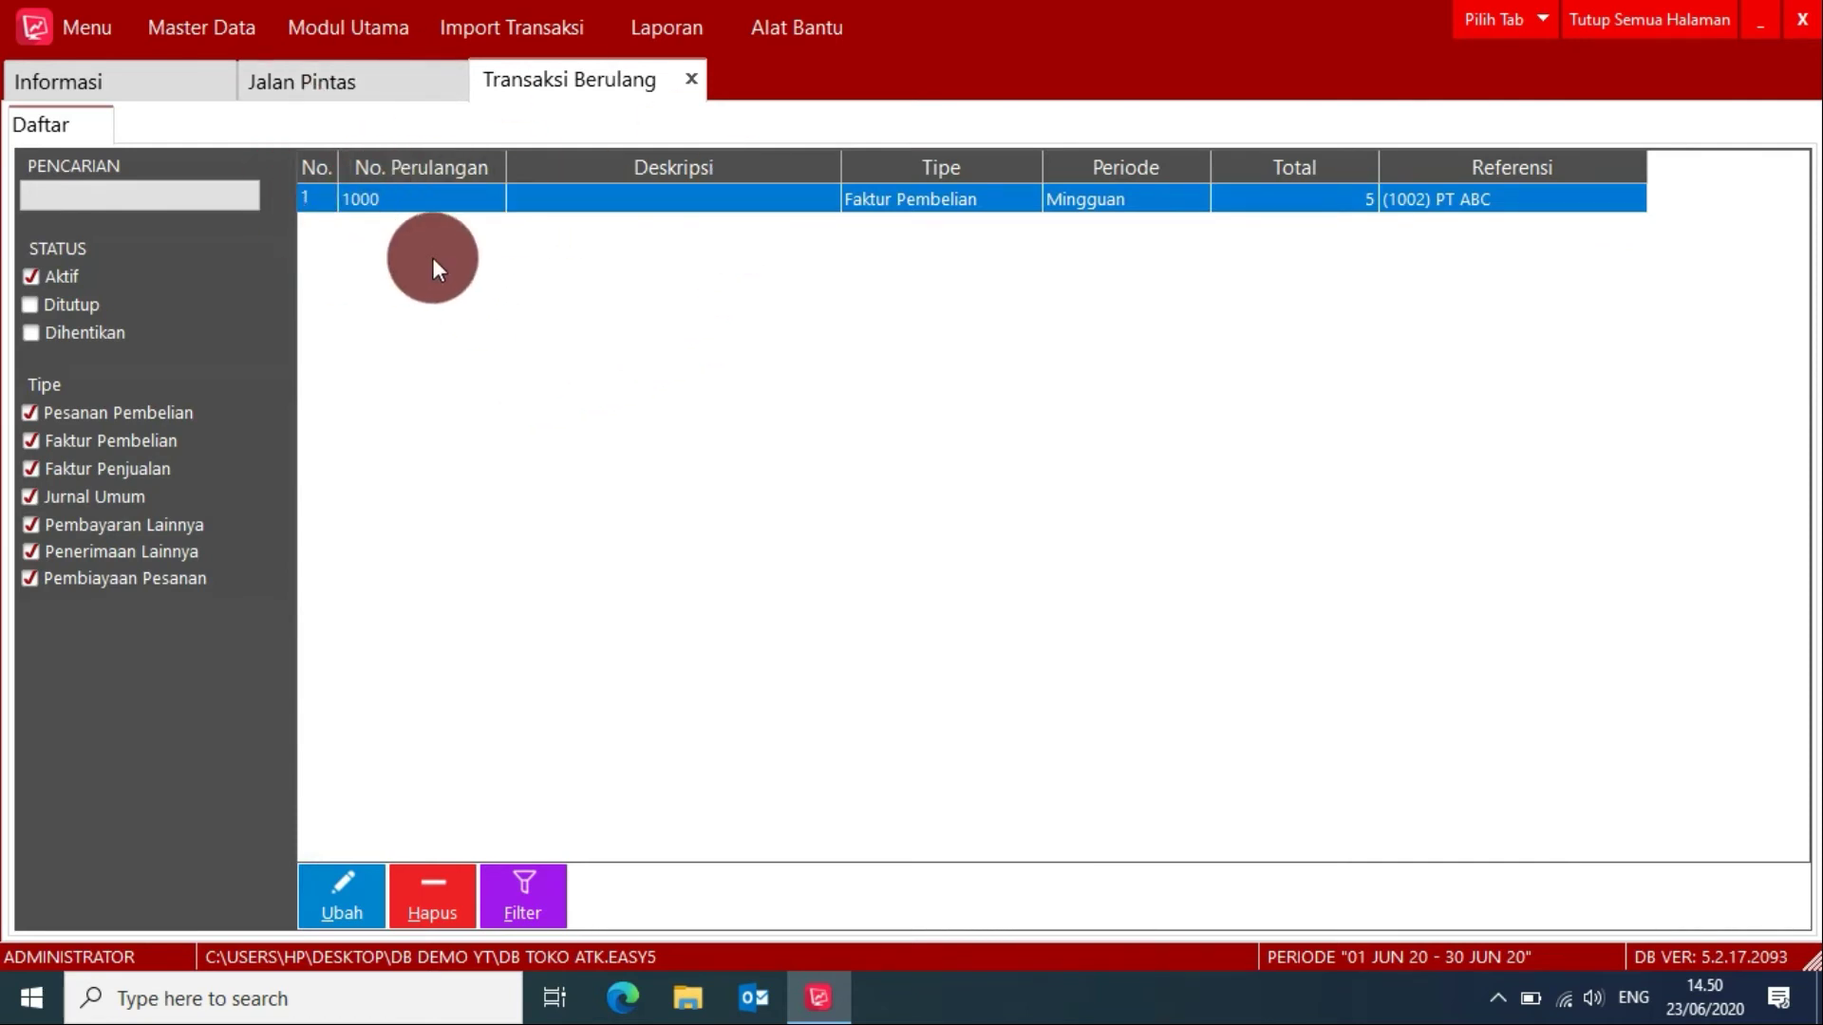
pyautogui.doubleClick(431, 198)
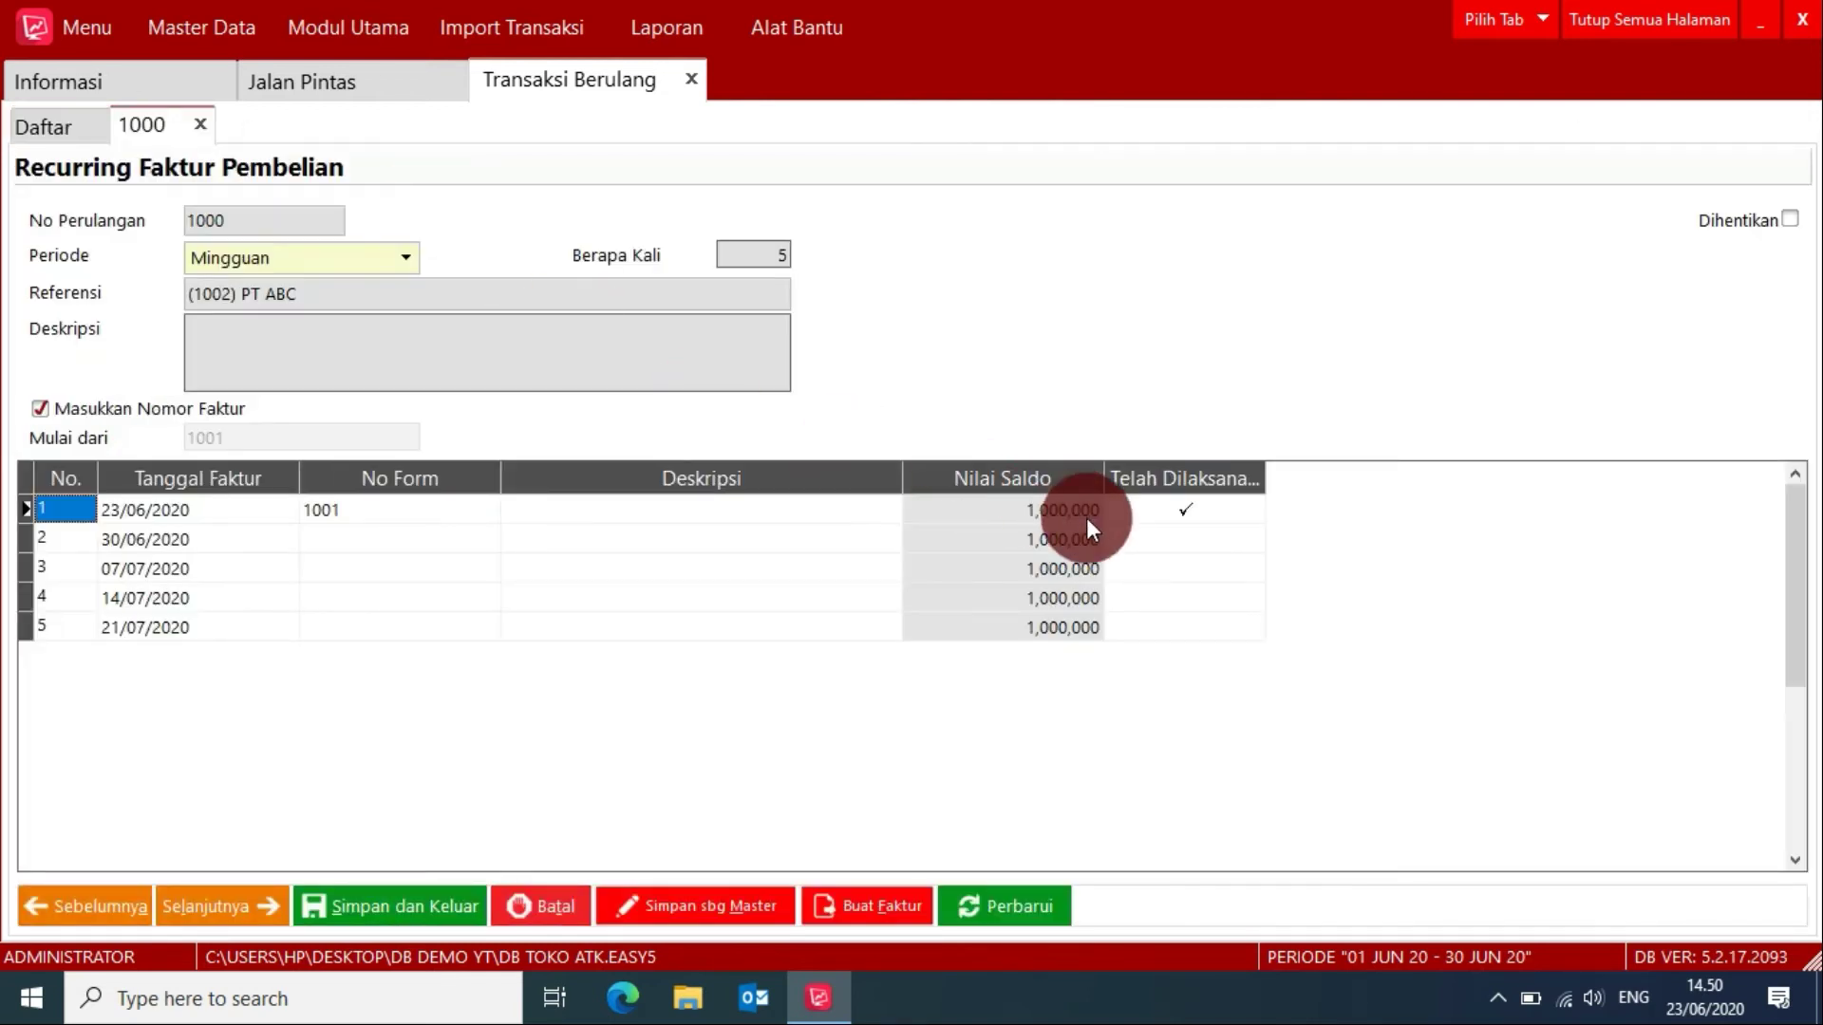
pyautogui.rightClick(1169, 534)
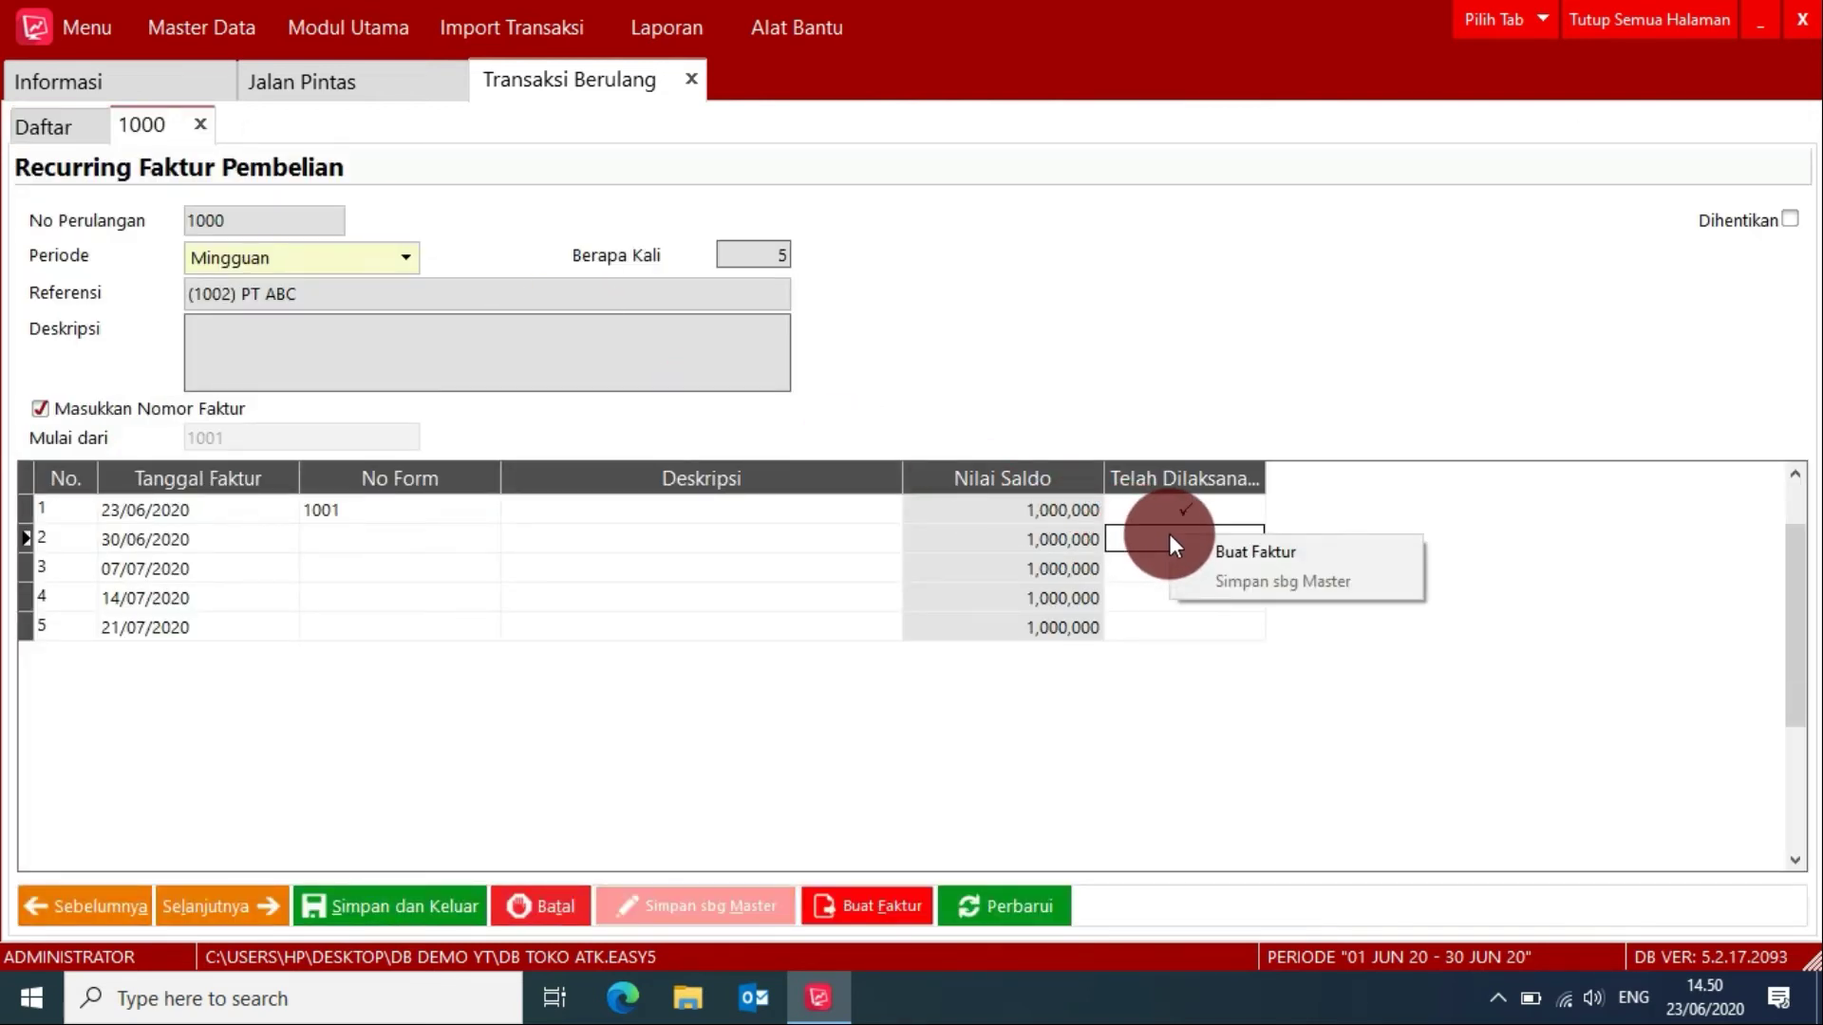
pyautogui.click(1216, 548)
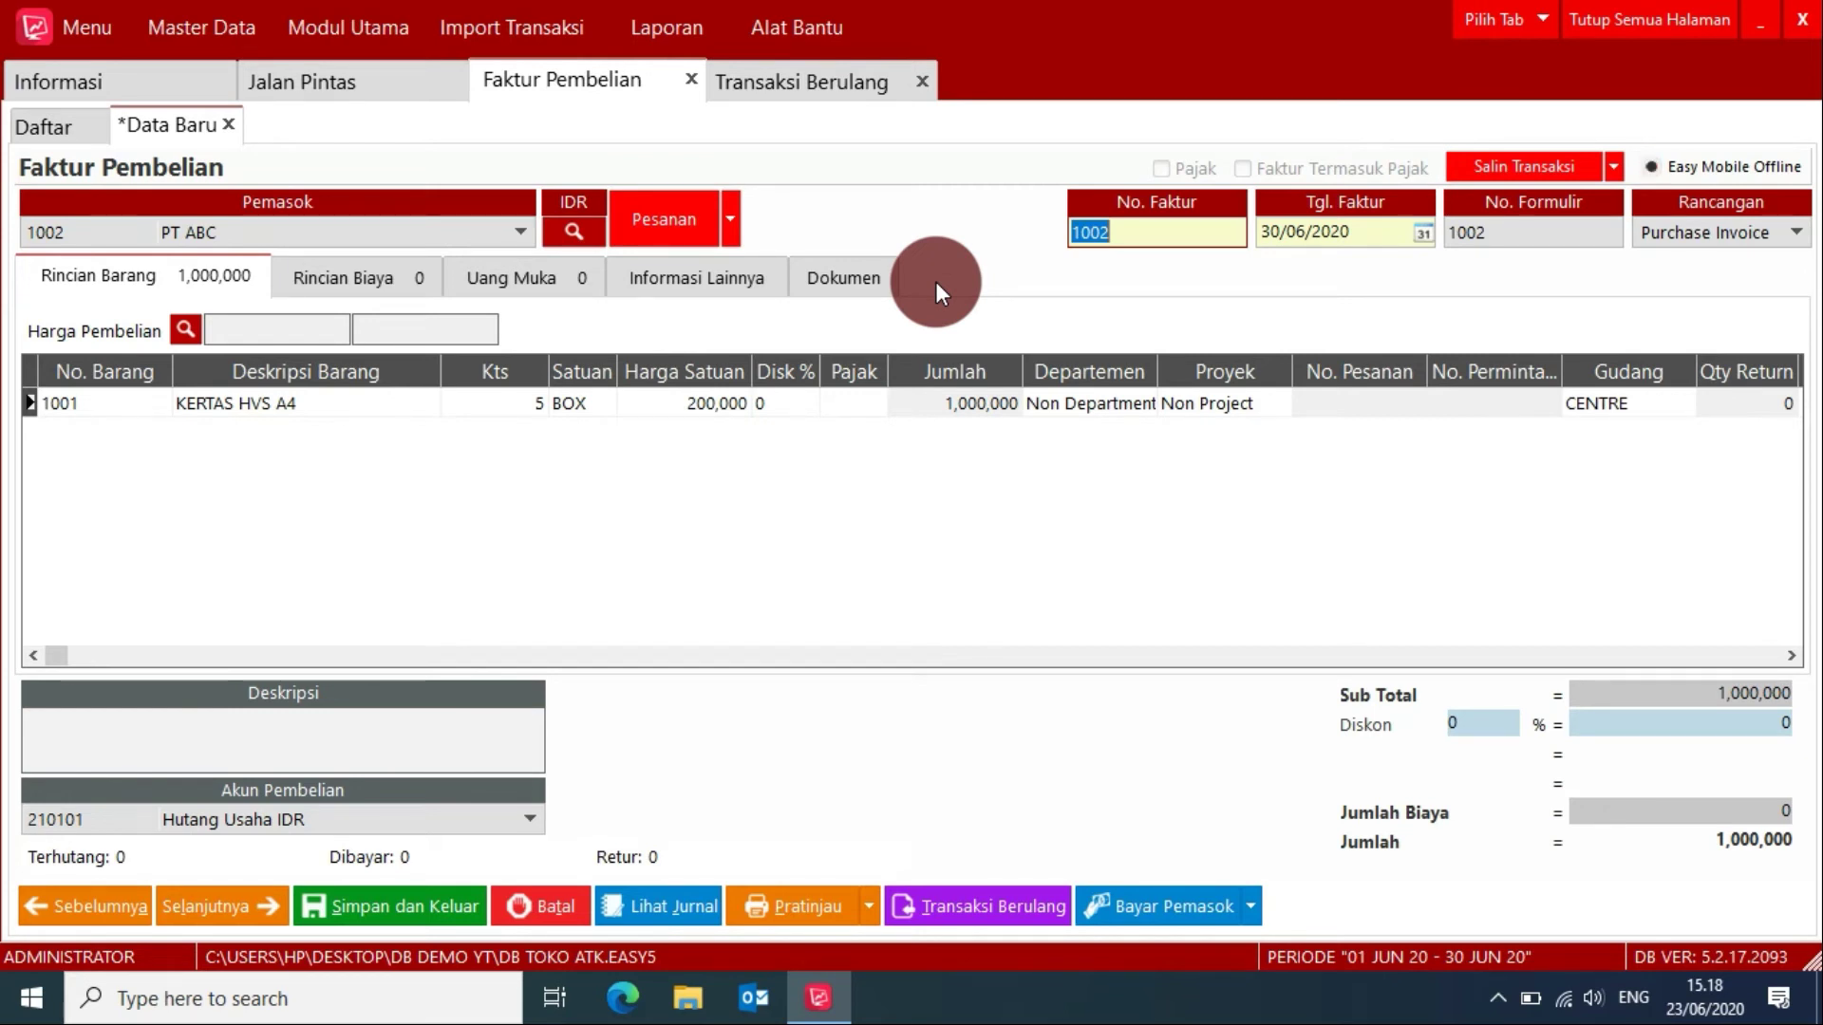
# Step: Preview purchase invoice 1002, close the preview, save and exit the invoice, and close all pages
pyautogui.click(790, 916)
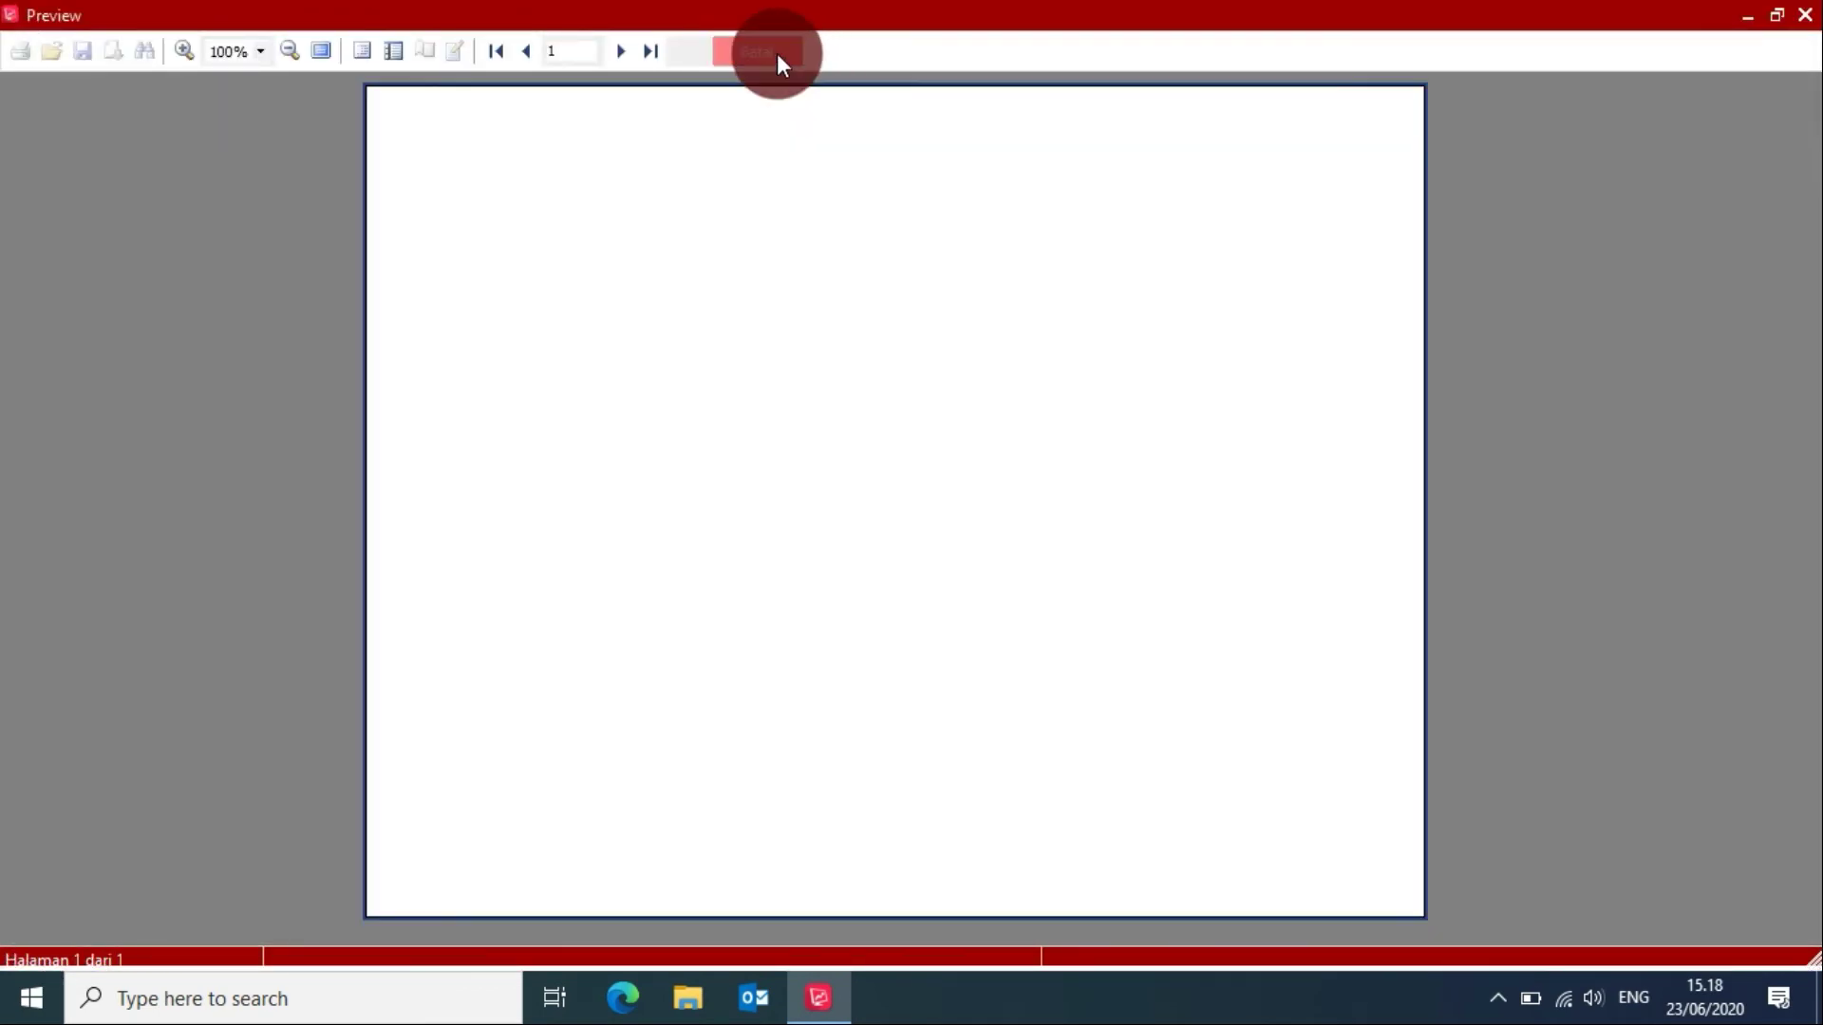
pyautogui.click(776, 53)
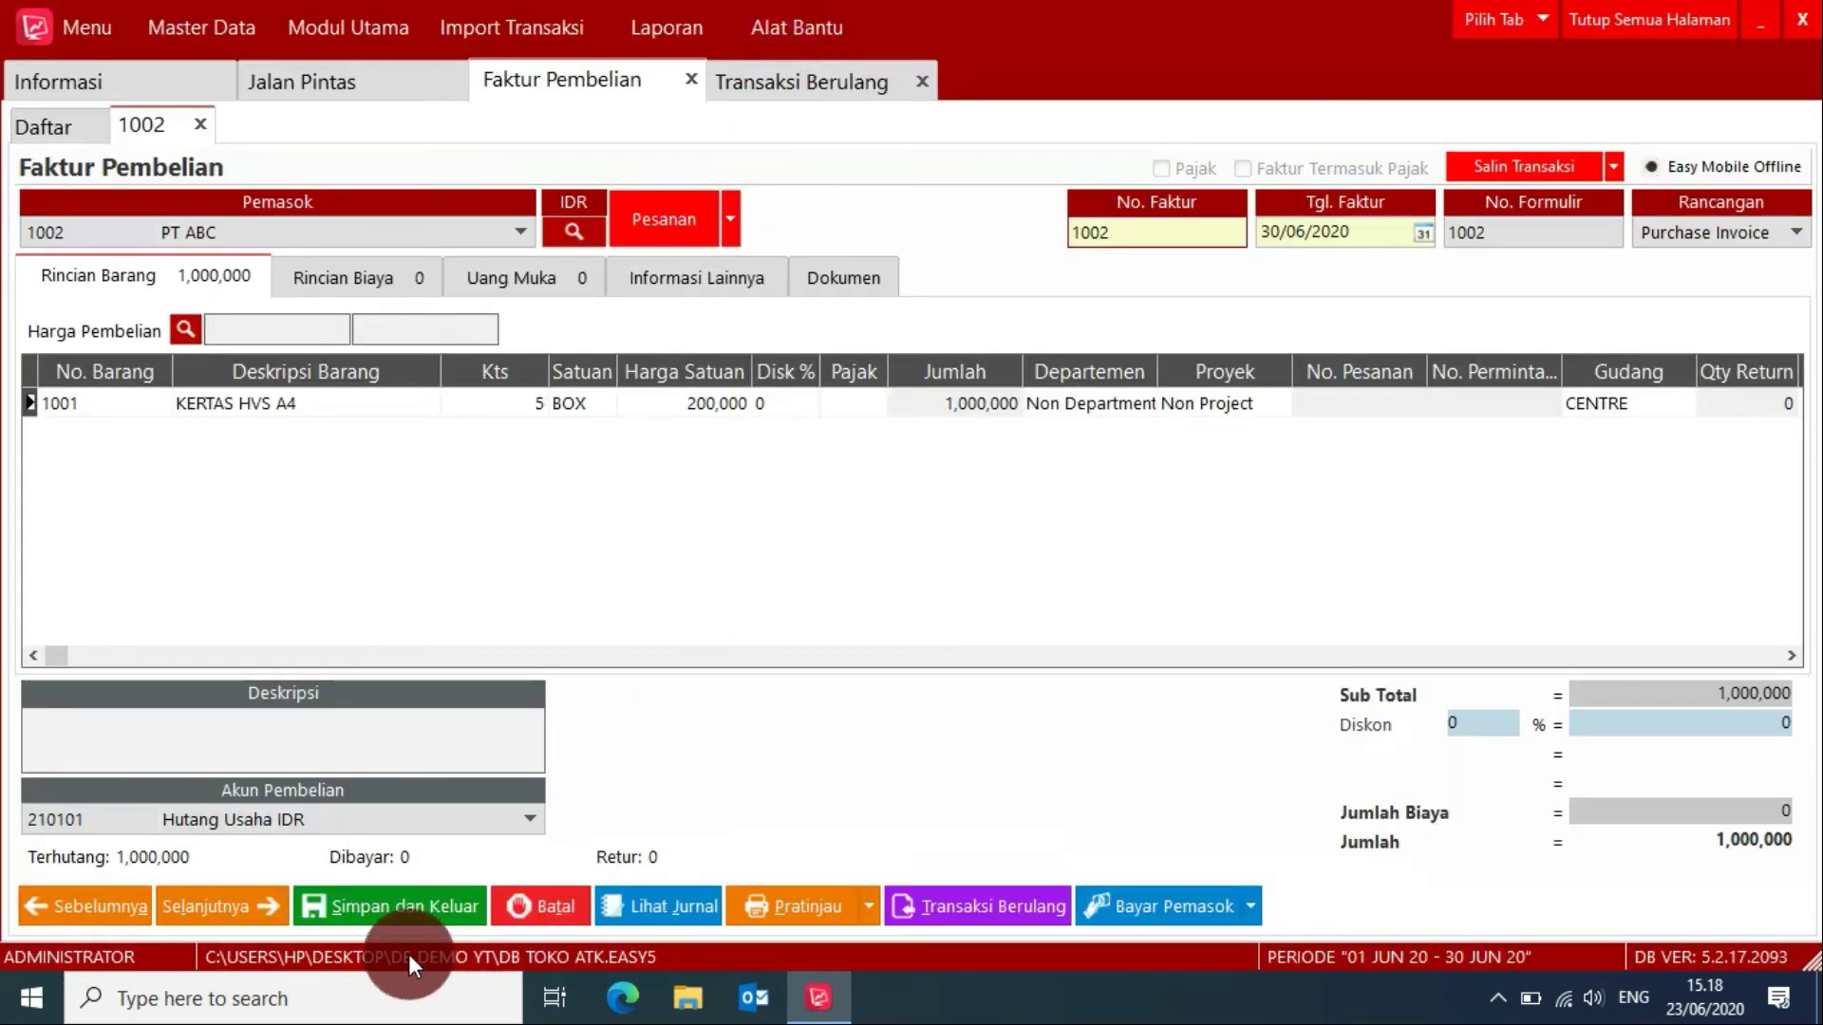
pyautogui.click(403, 916)
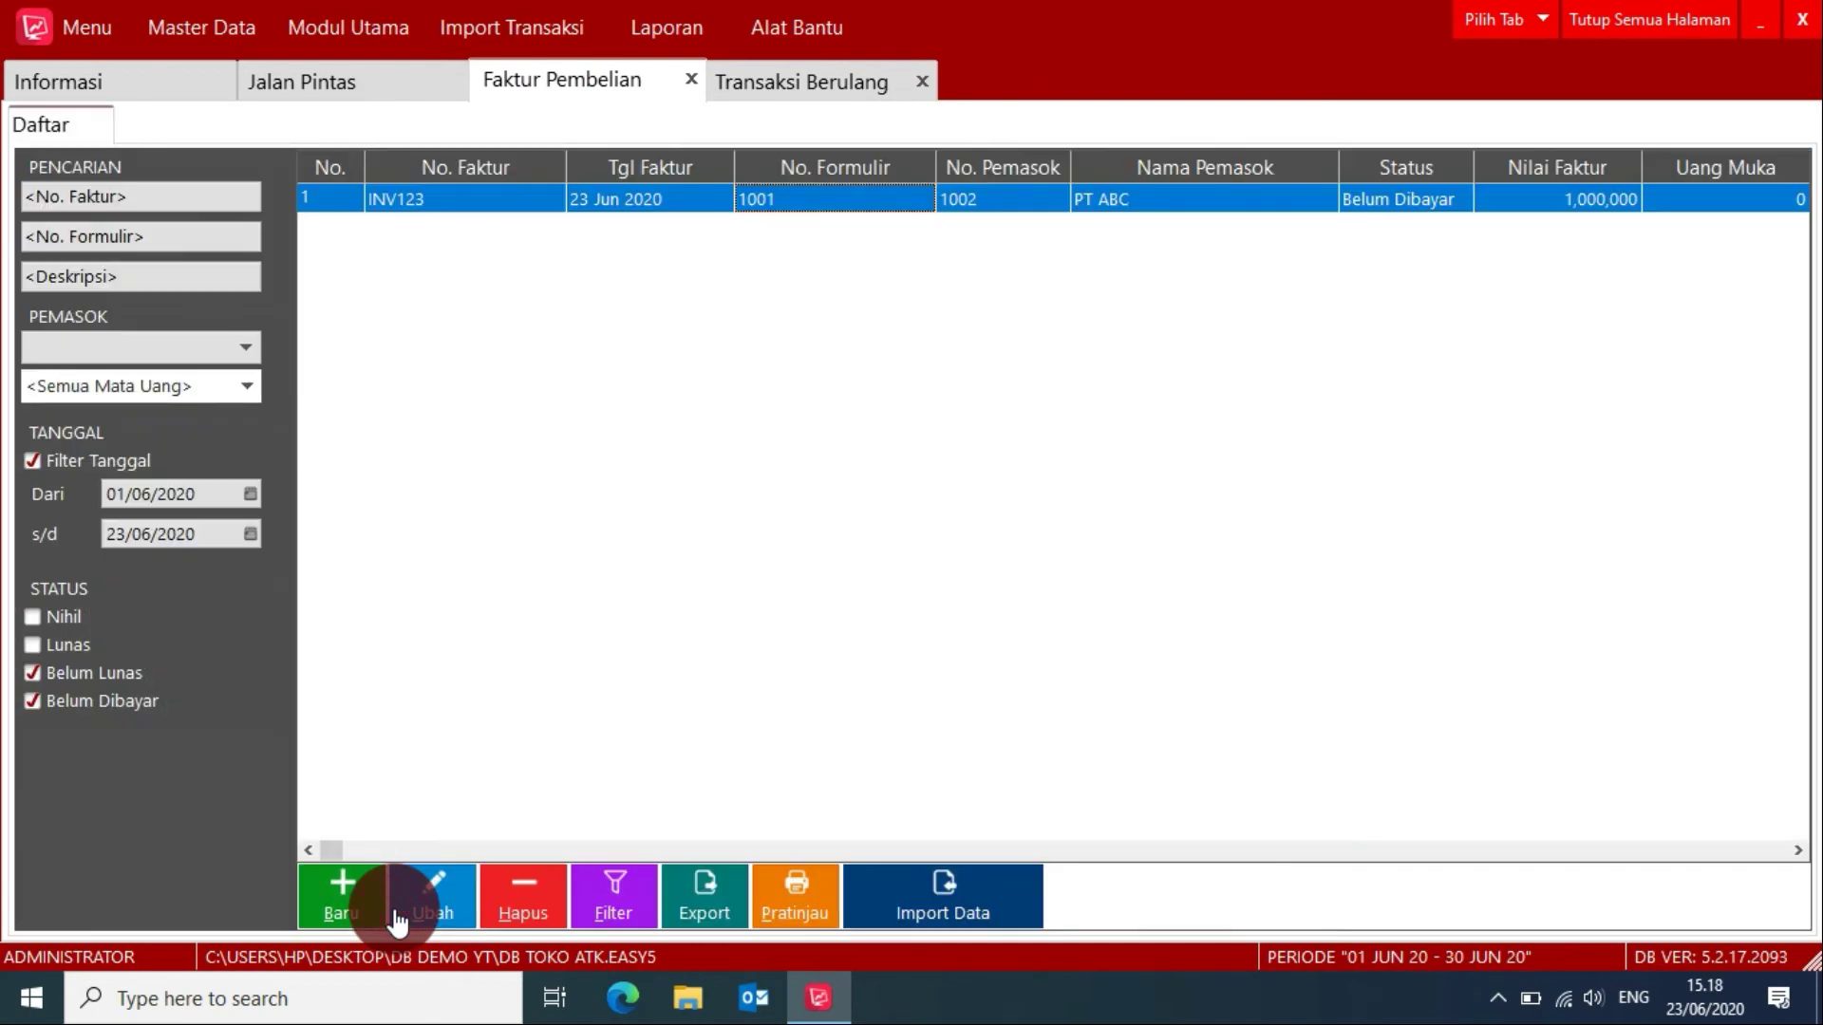
pyautogui.click(1631, 14)
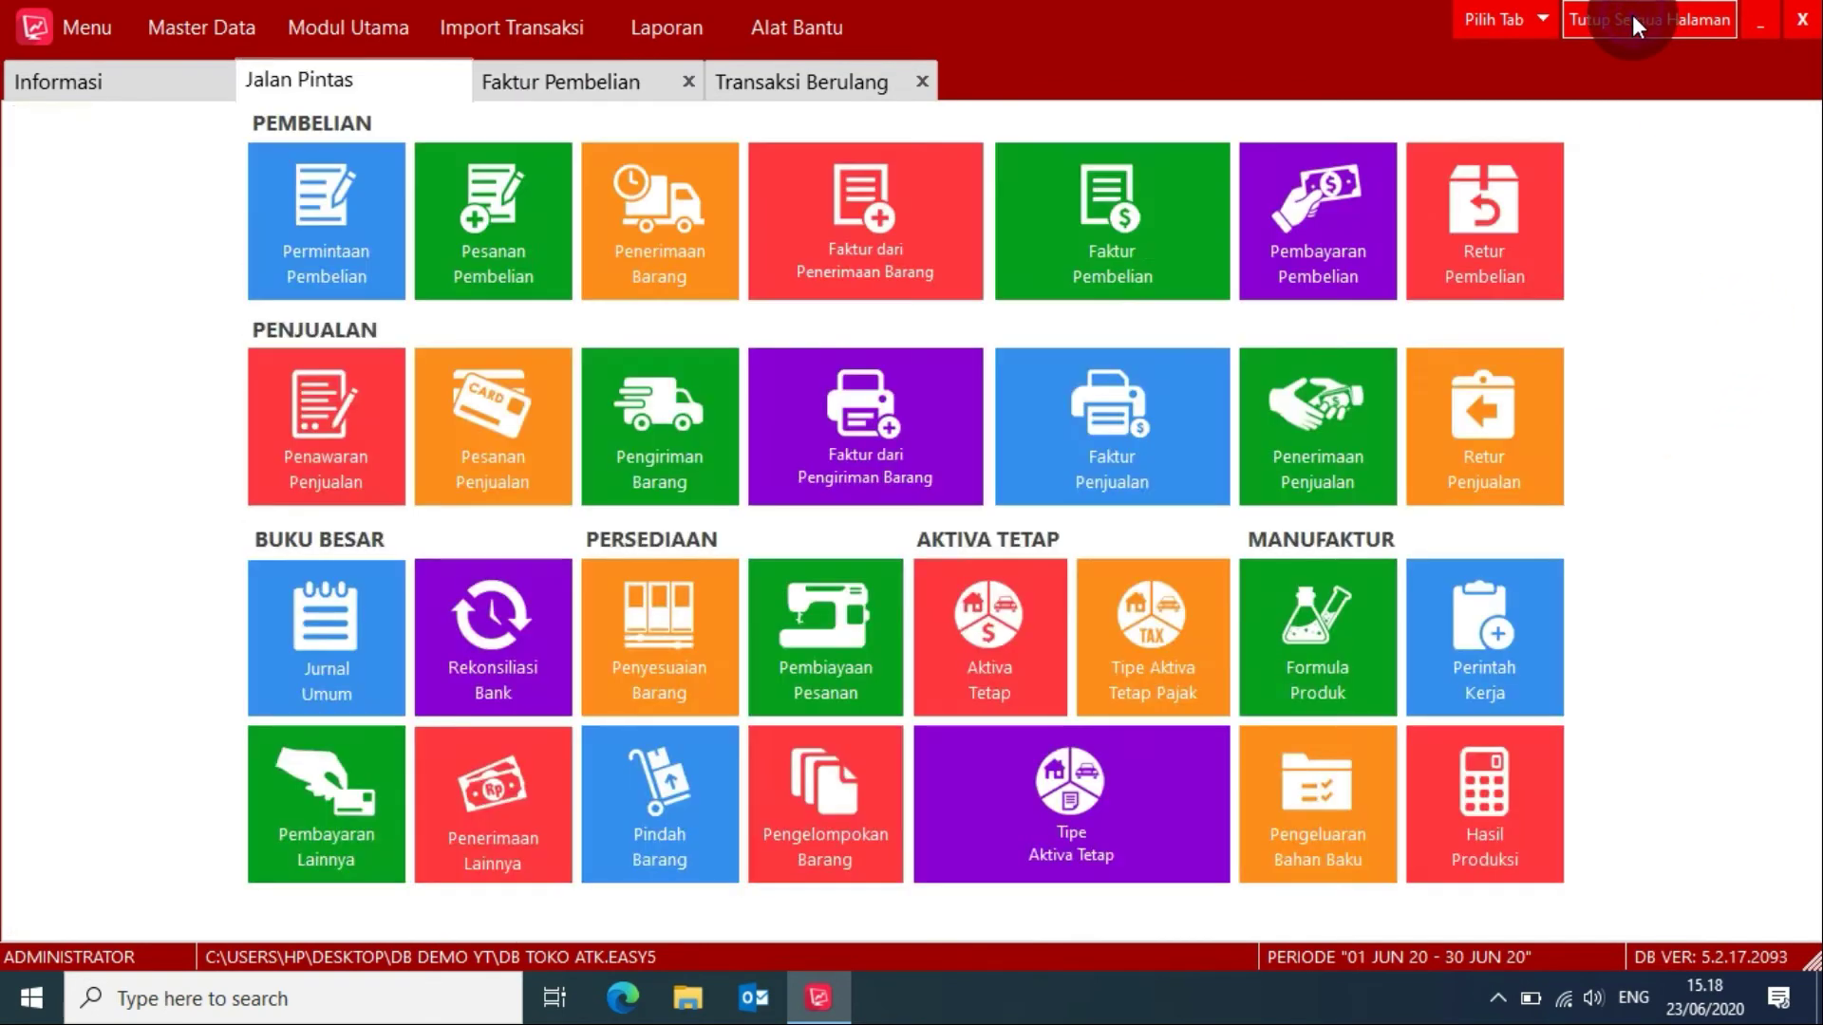
pyautogui.click(391, 89)
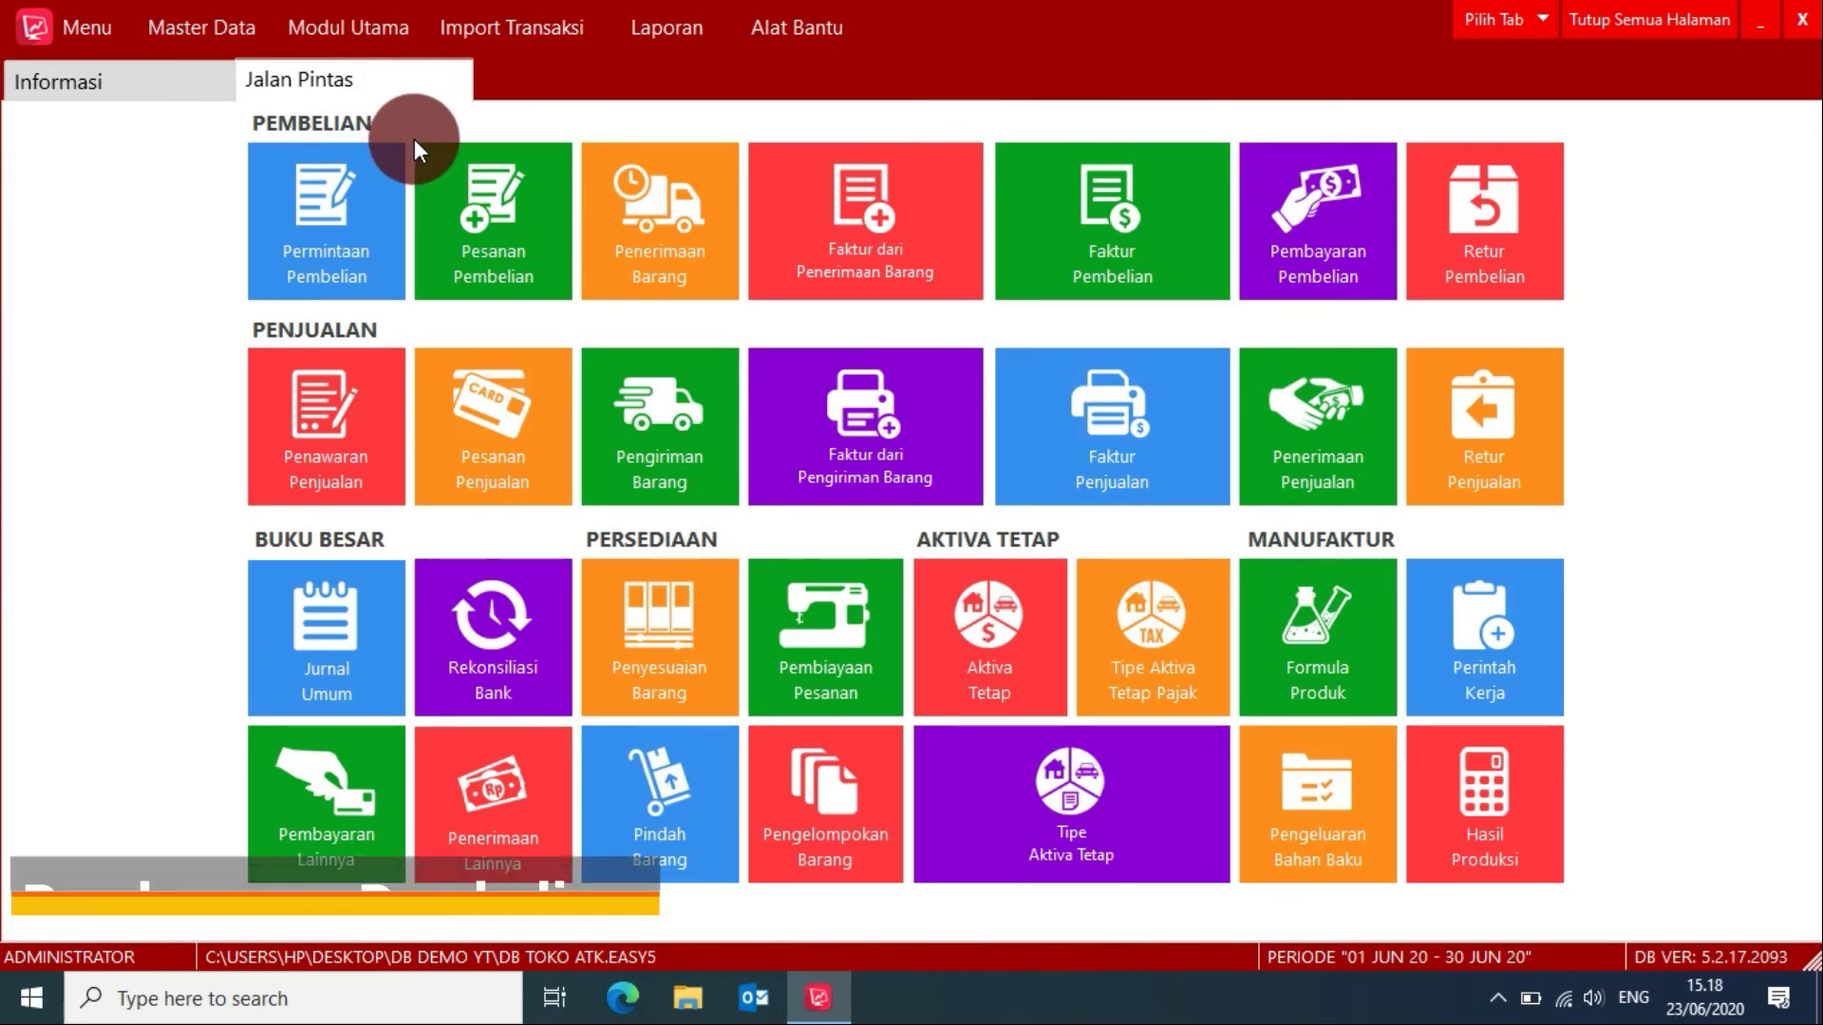
# Step: Start a new Pembayaran Pembelian for supplier PT ABC and mark invoices INV123 and 1002 as Bayar, 1,000,000 each
pyautogui.click(1314, 247)
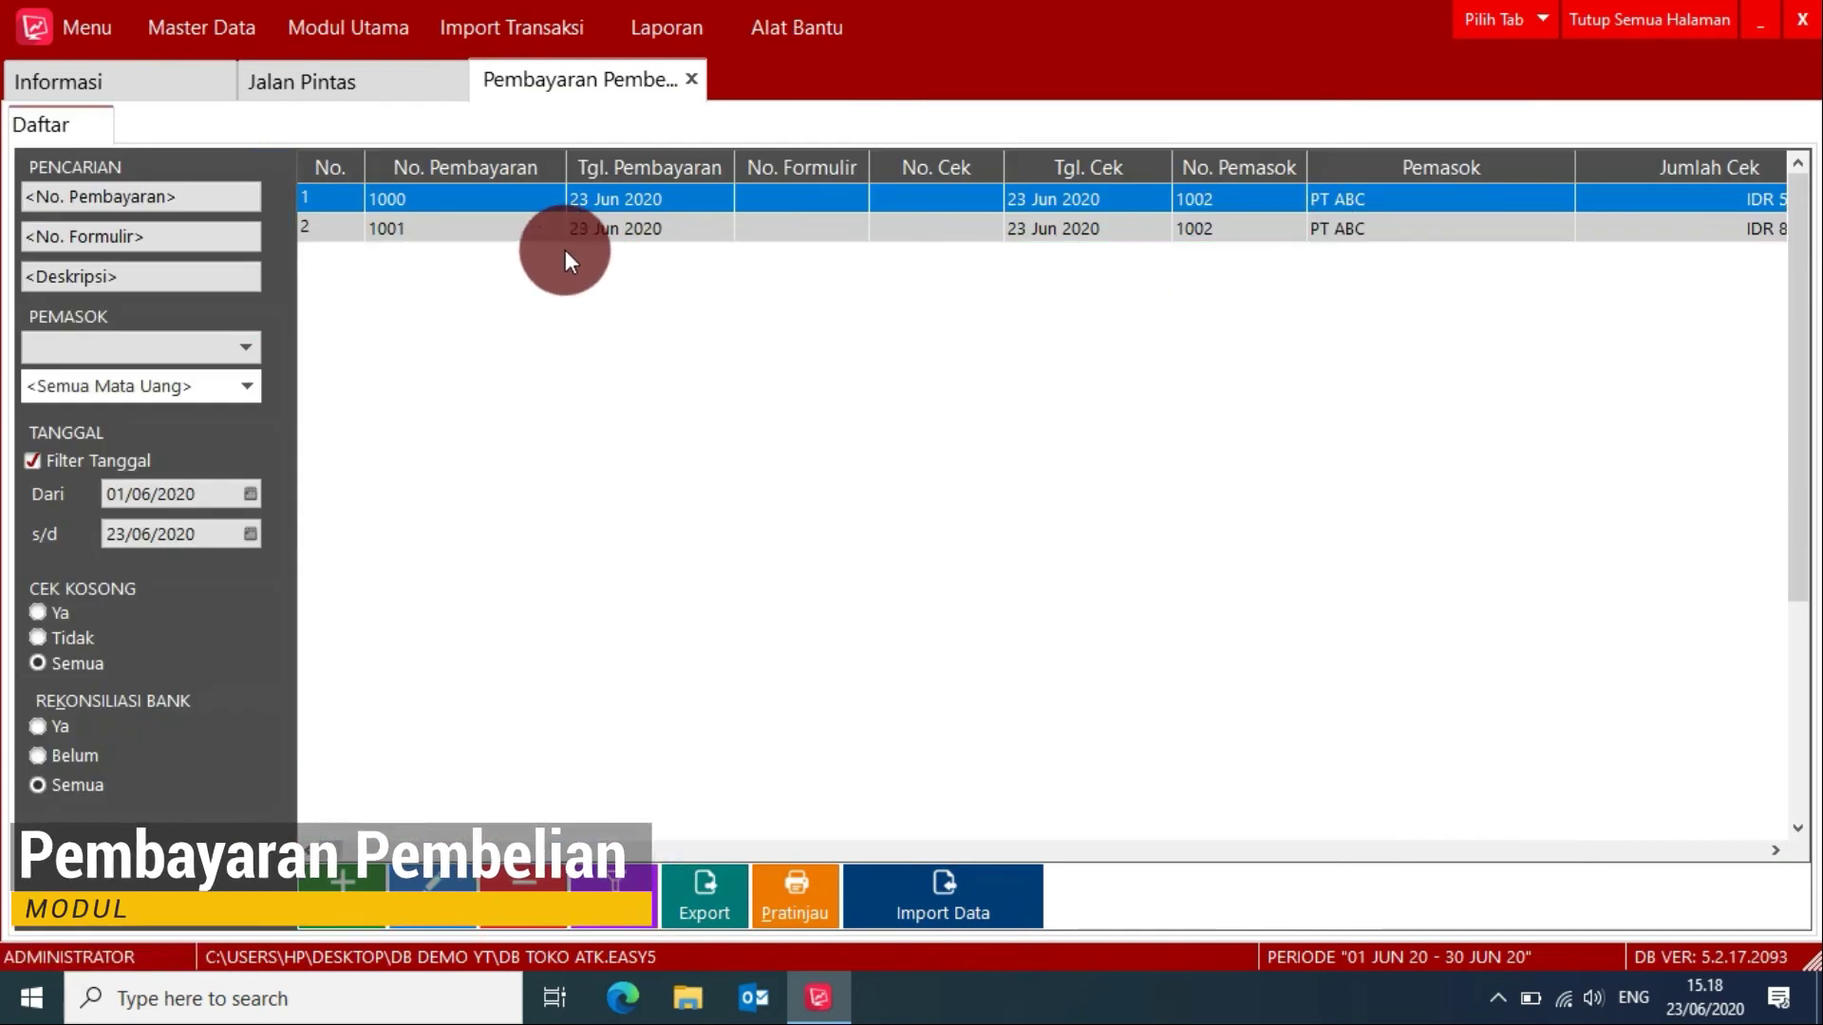
pyautogui.click(270, 234)
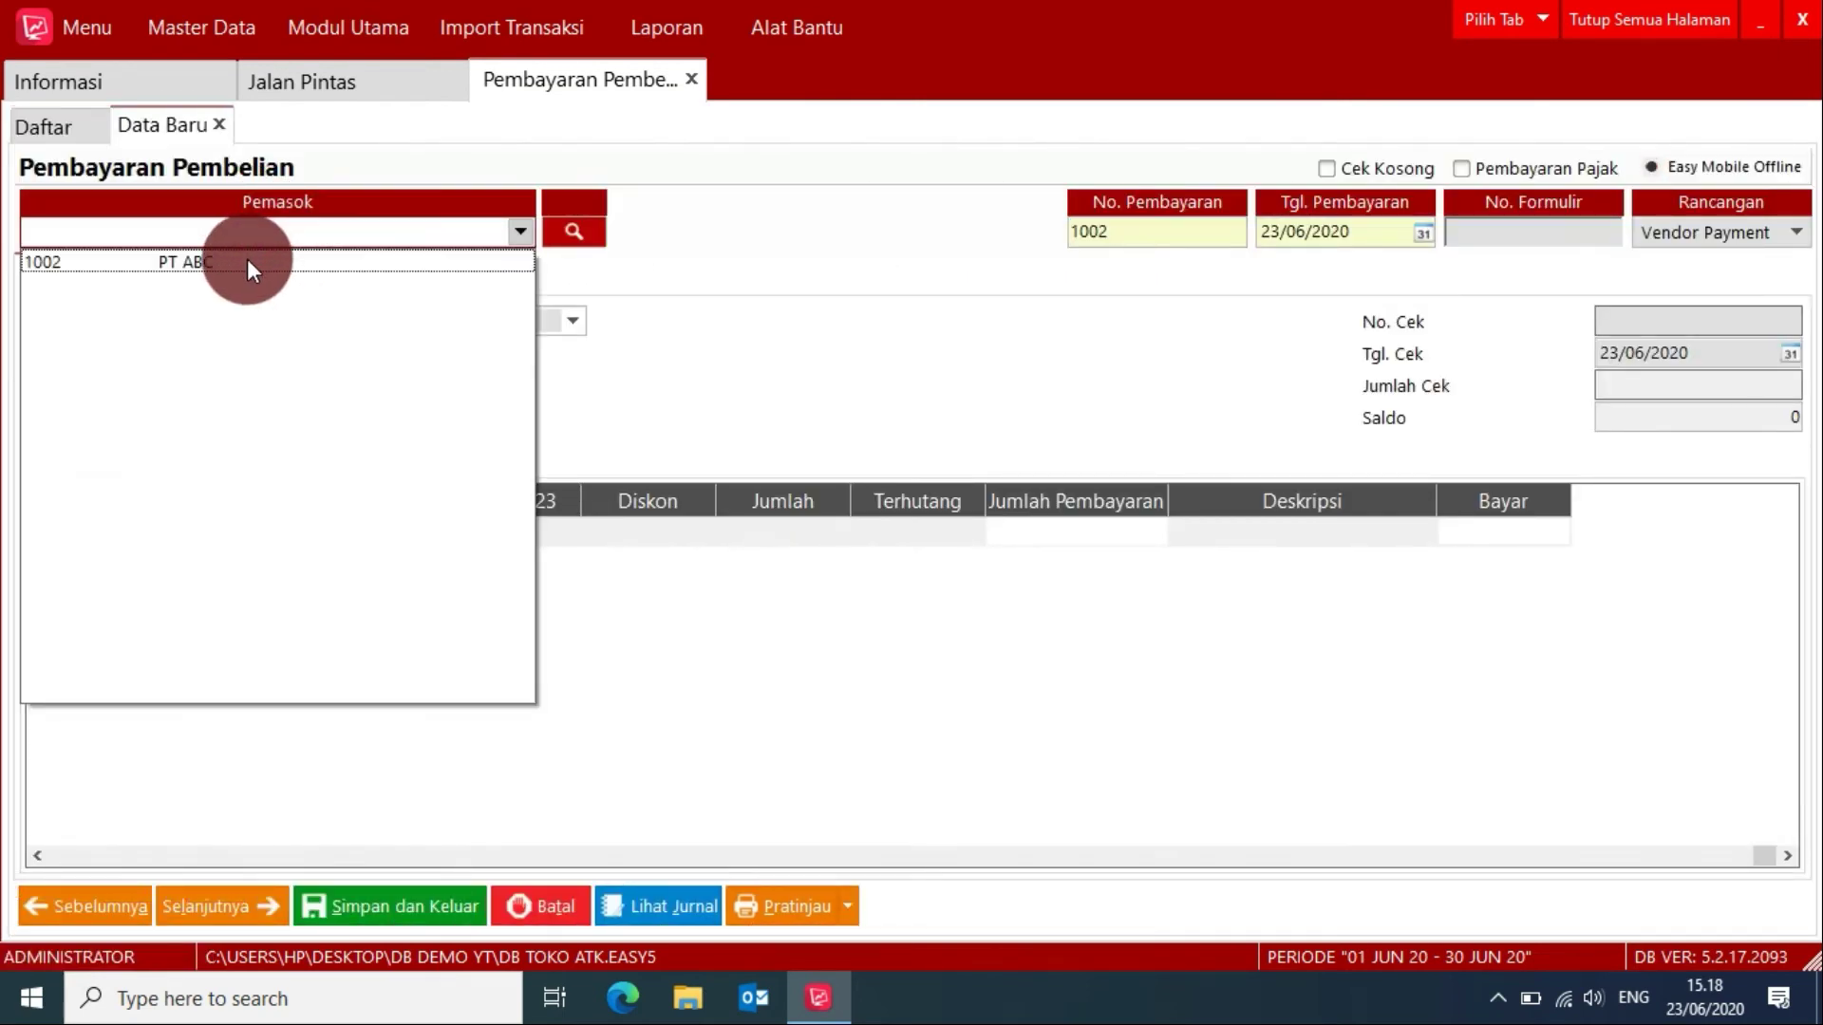
pyautogui.click(246, 258)
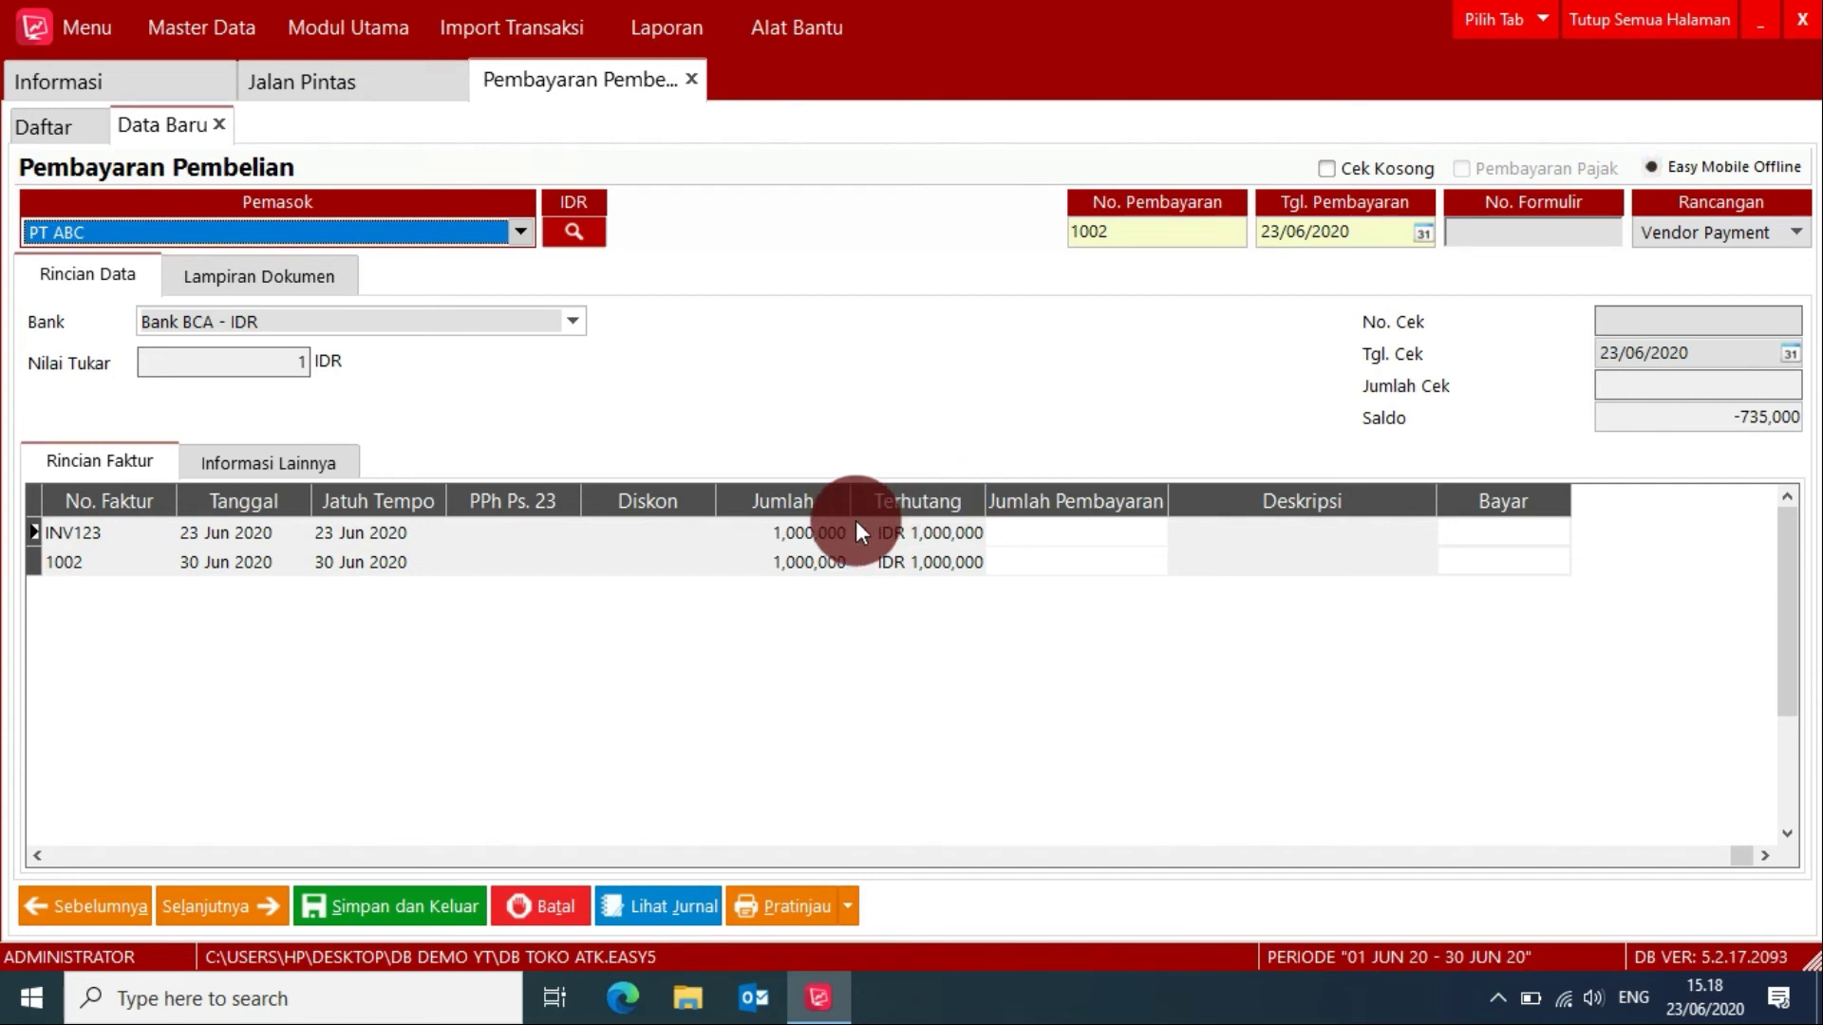
pyautogui.click(185, 530)
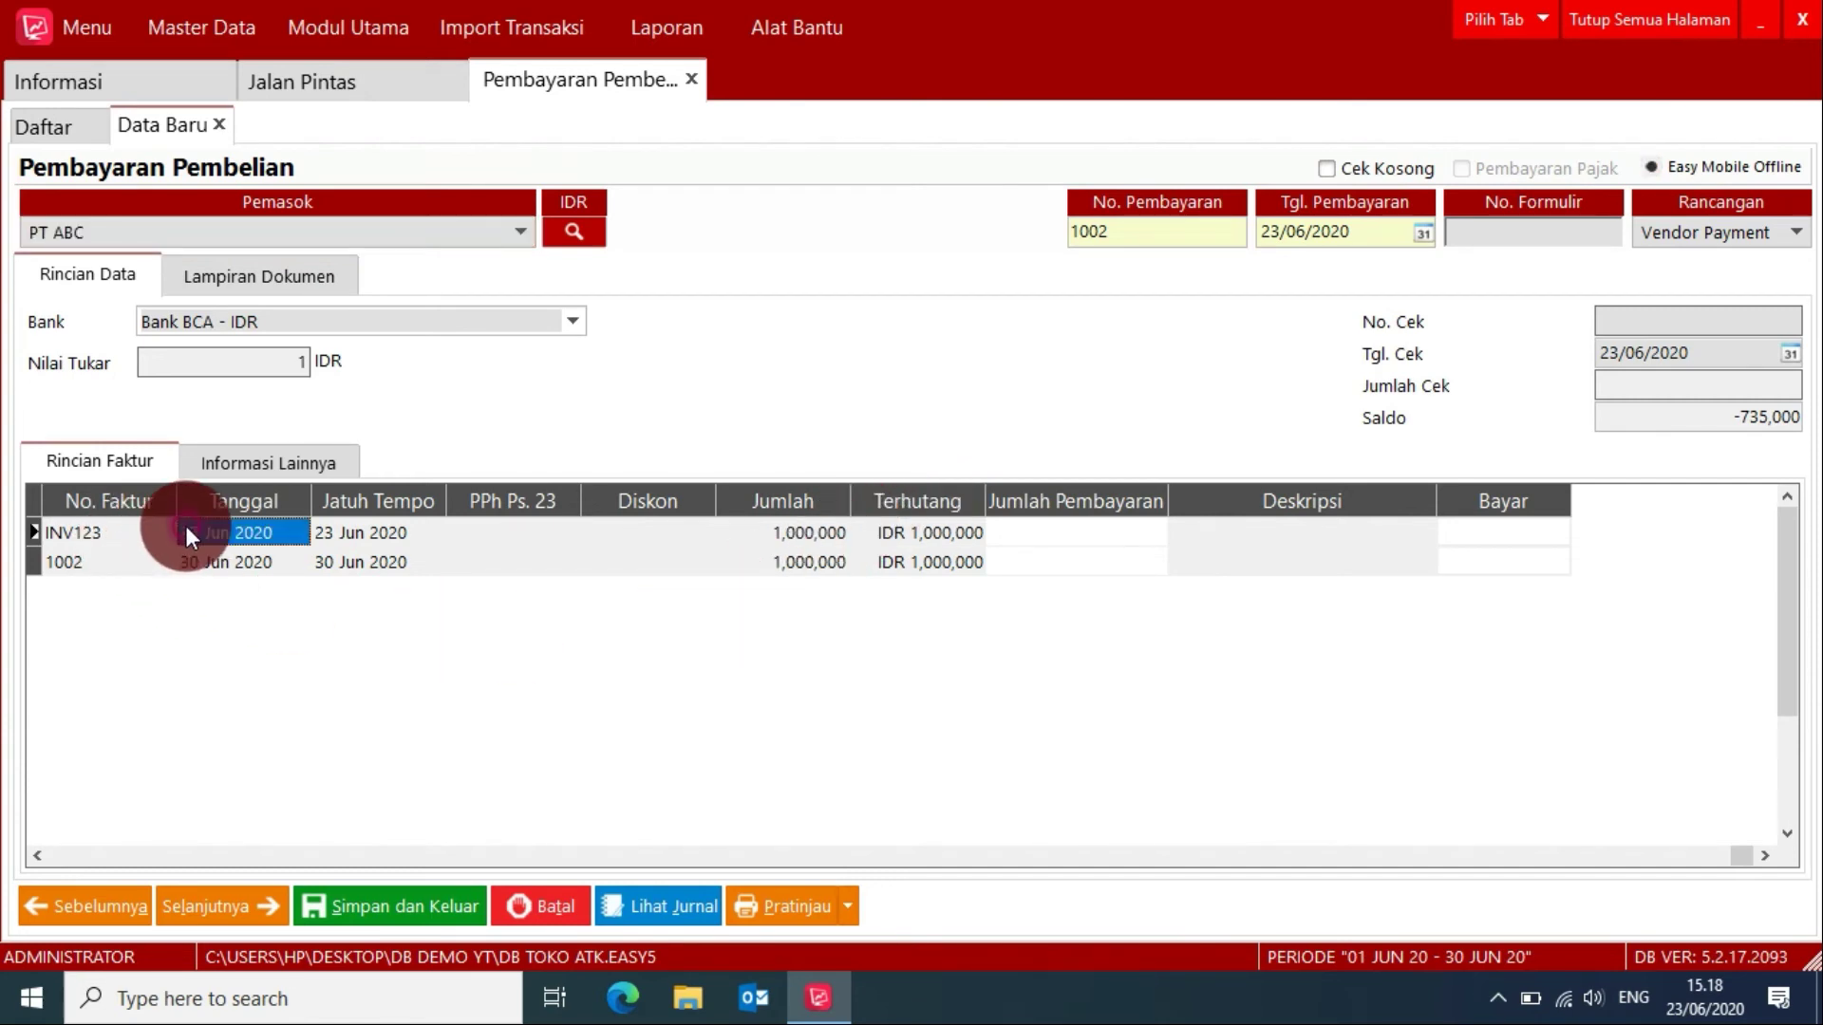
pyautogui.click(196, 562)
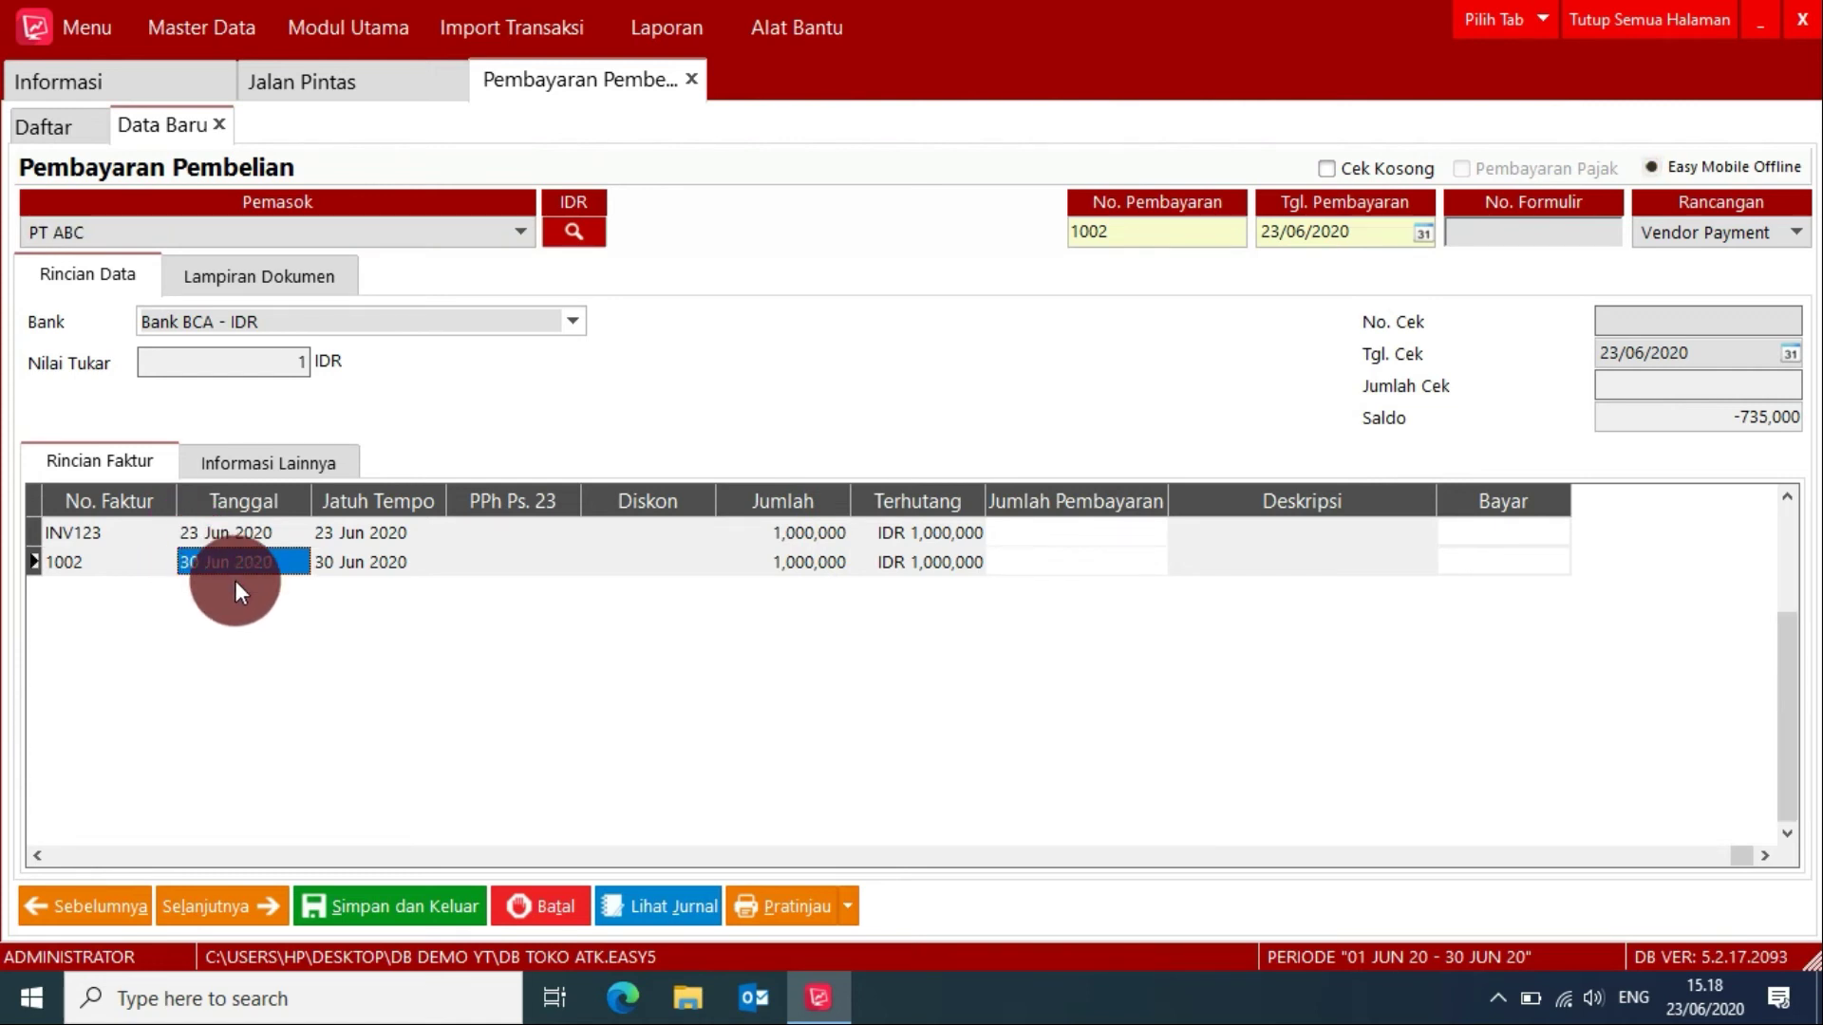
pyautogui.click(1502, 532)
pyautogui.click(1498, 556)
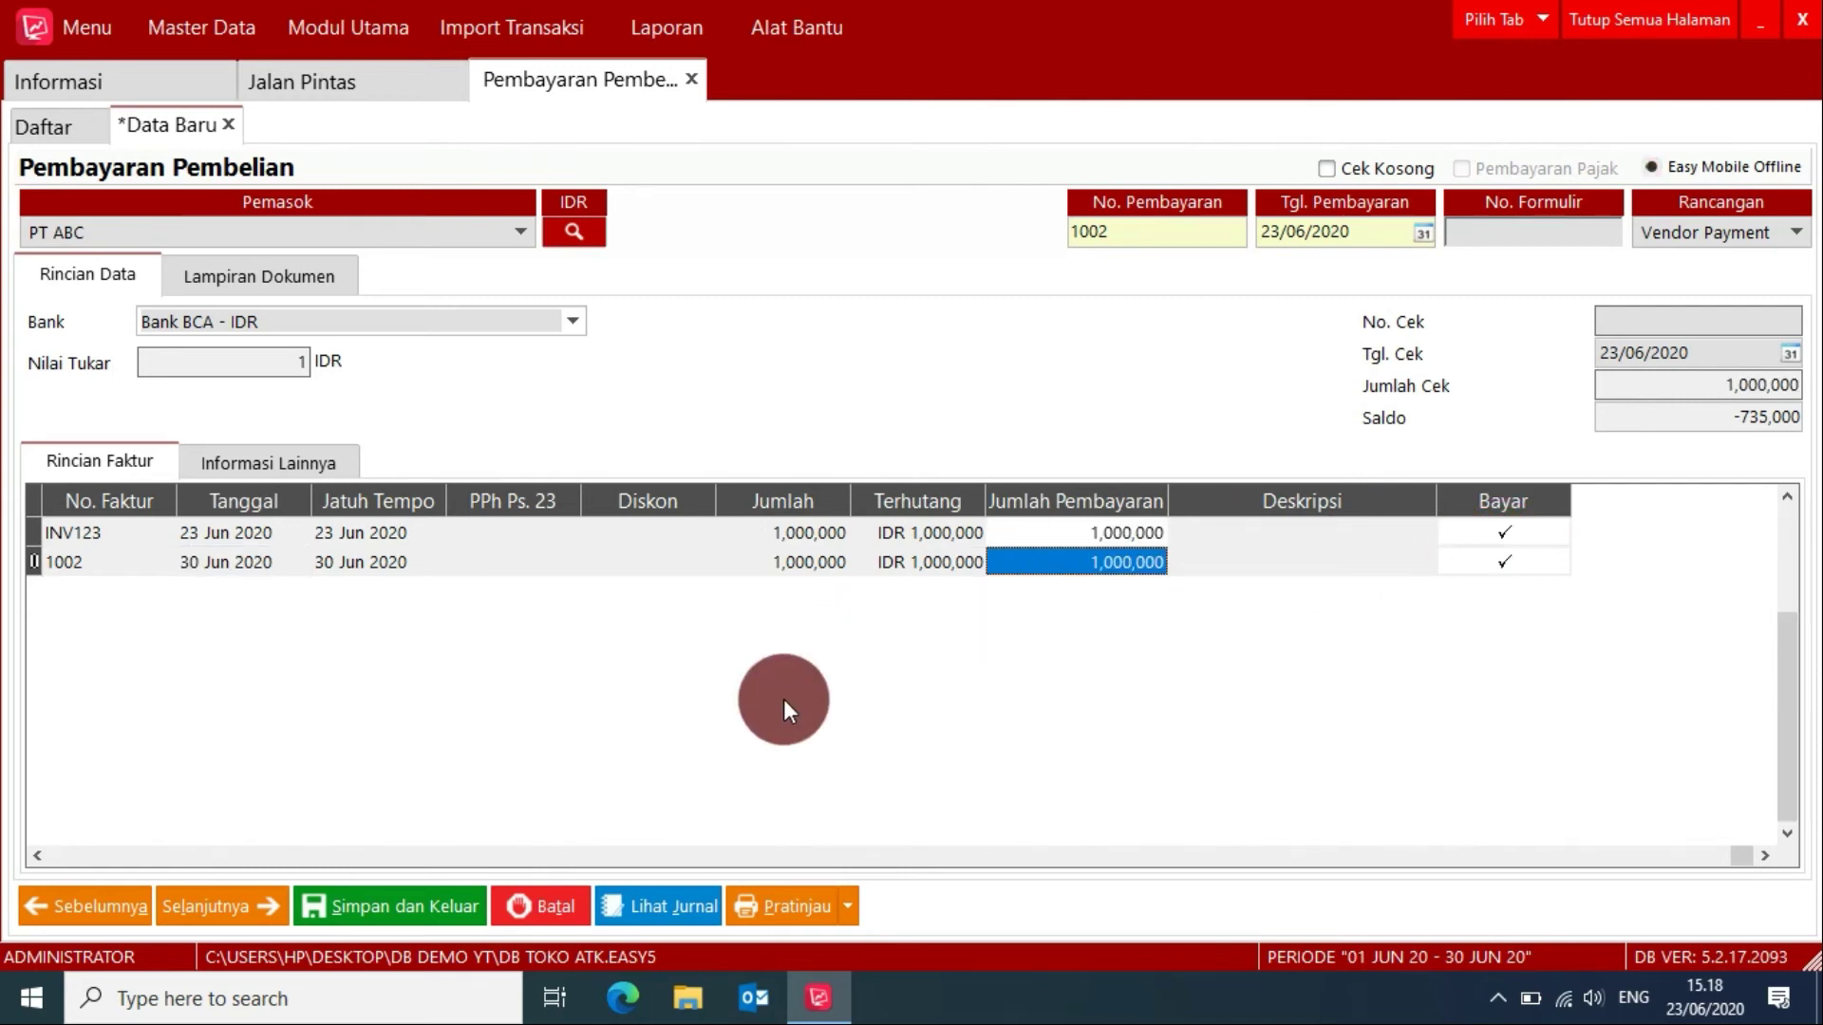
# Step: Preview payment 1002, close the preview, save and exit the payment, close all pages, and return to Jalan Pintas
pyautogui.click(781, 900)
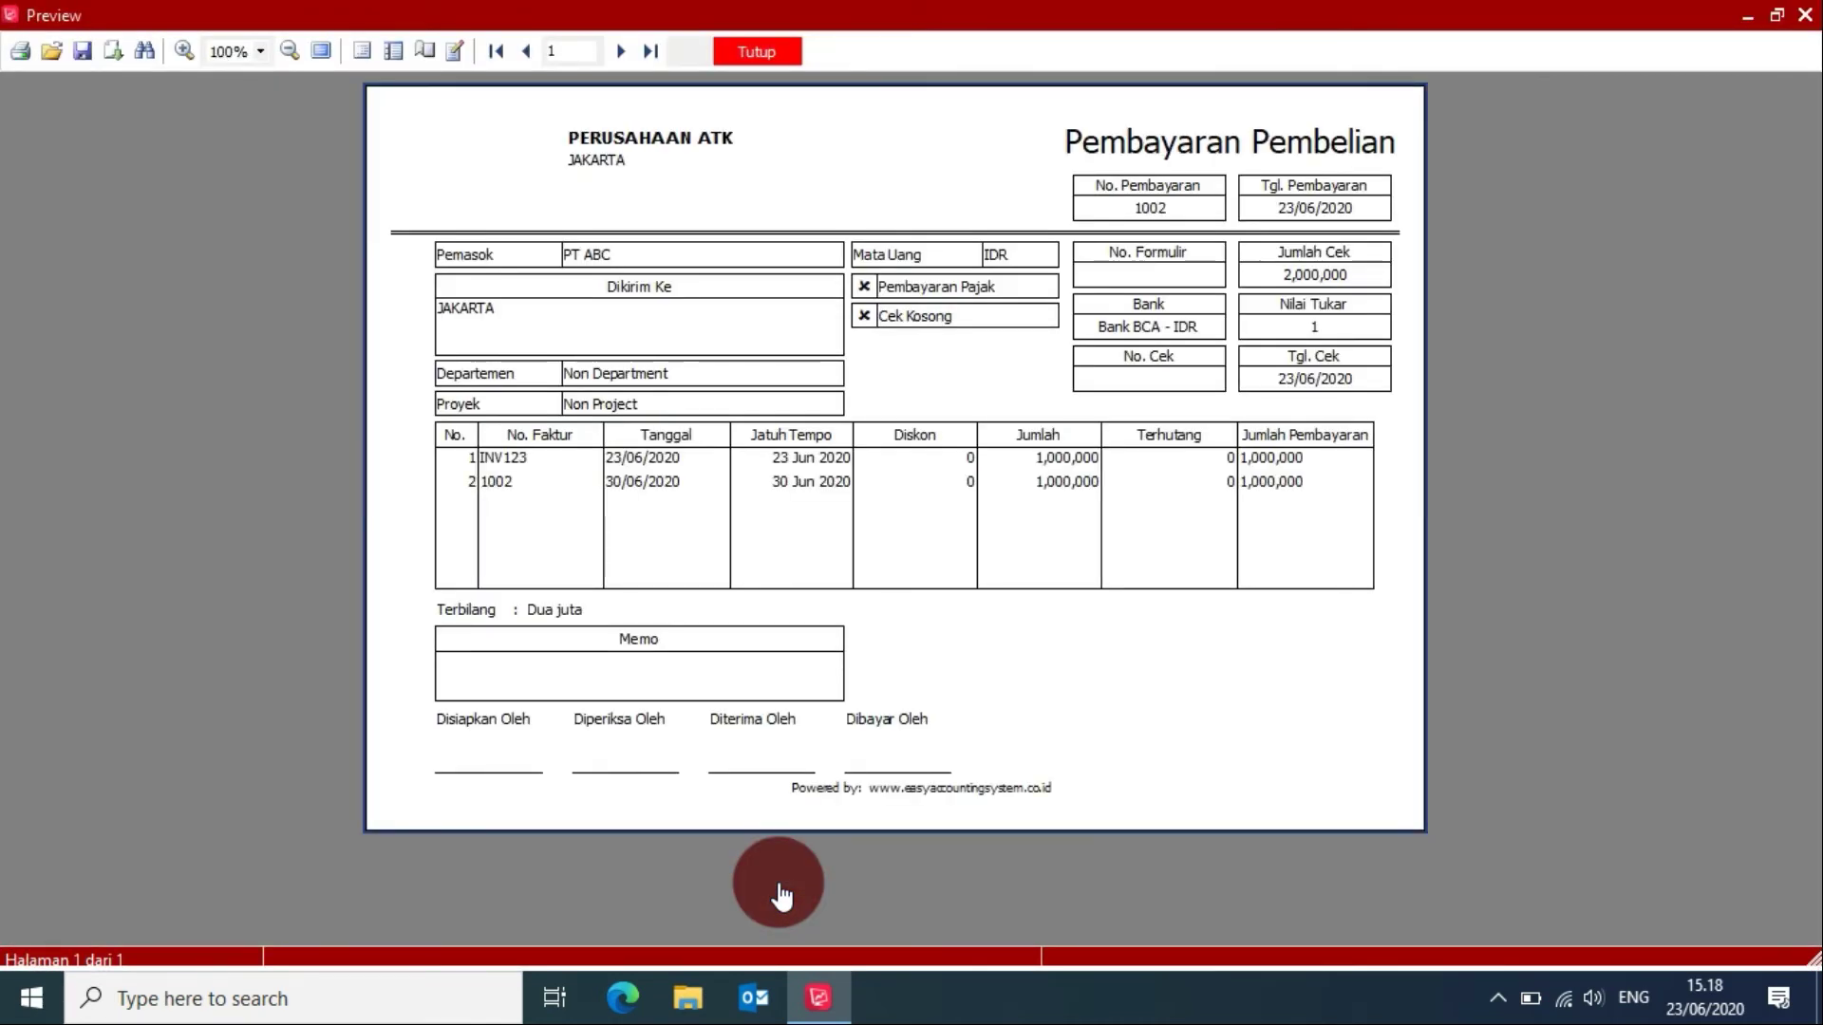
pyautogui.click(795, 53)
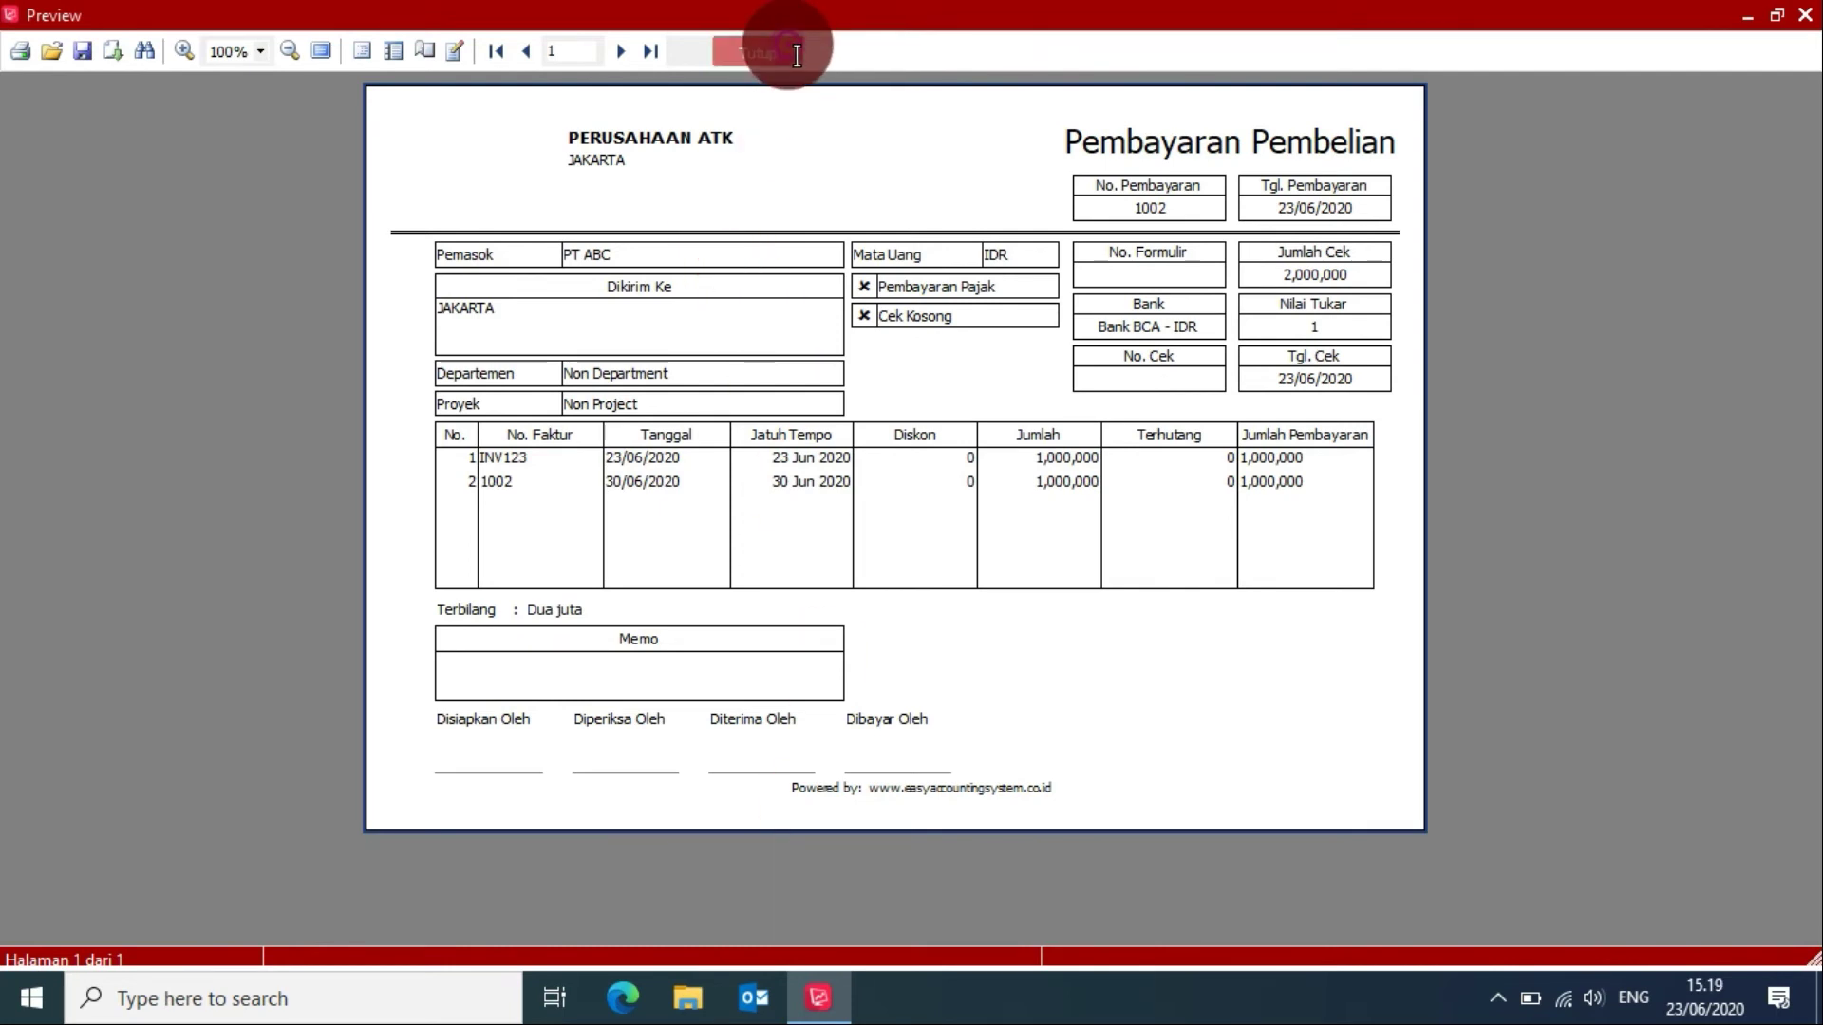
pyautogui.click(401, 907)
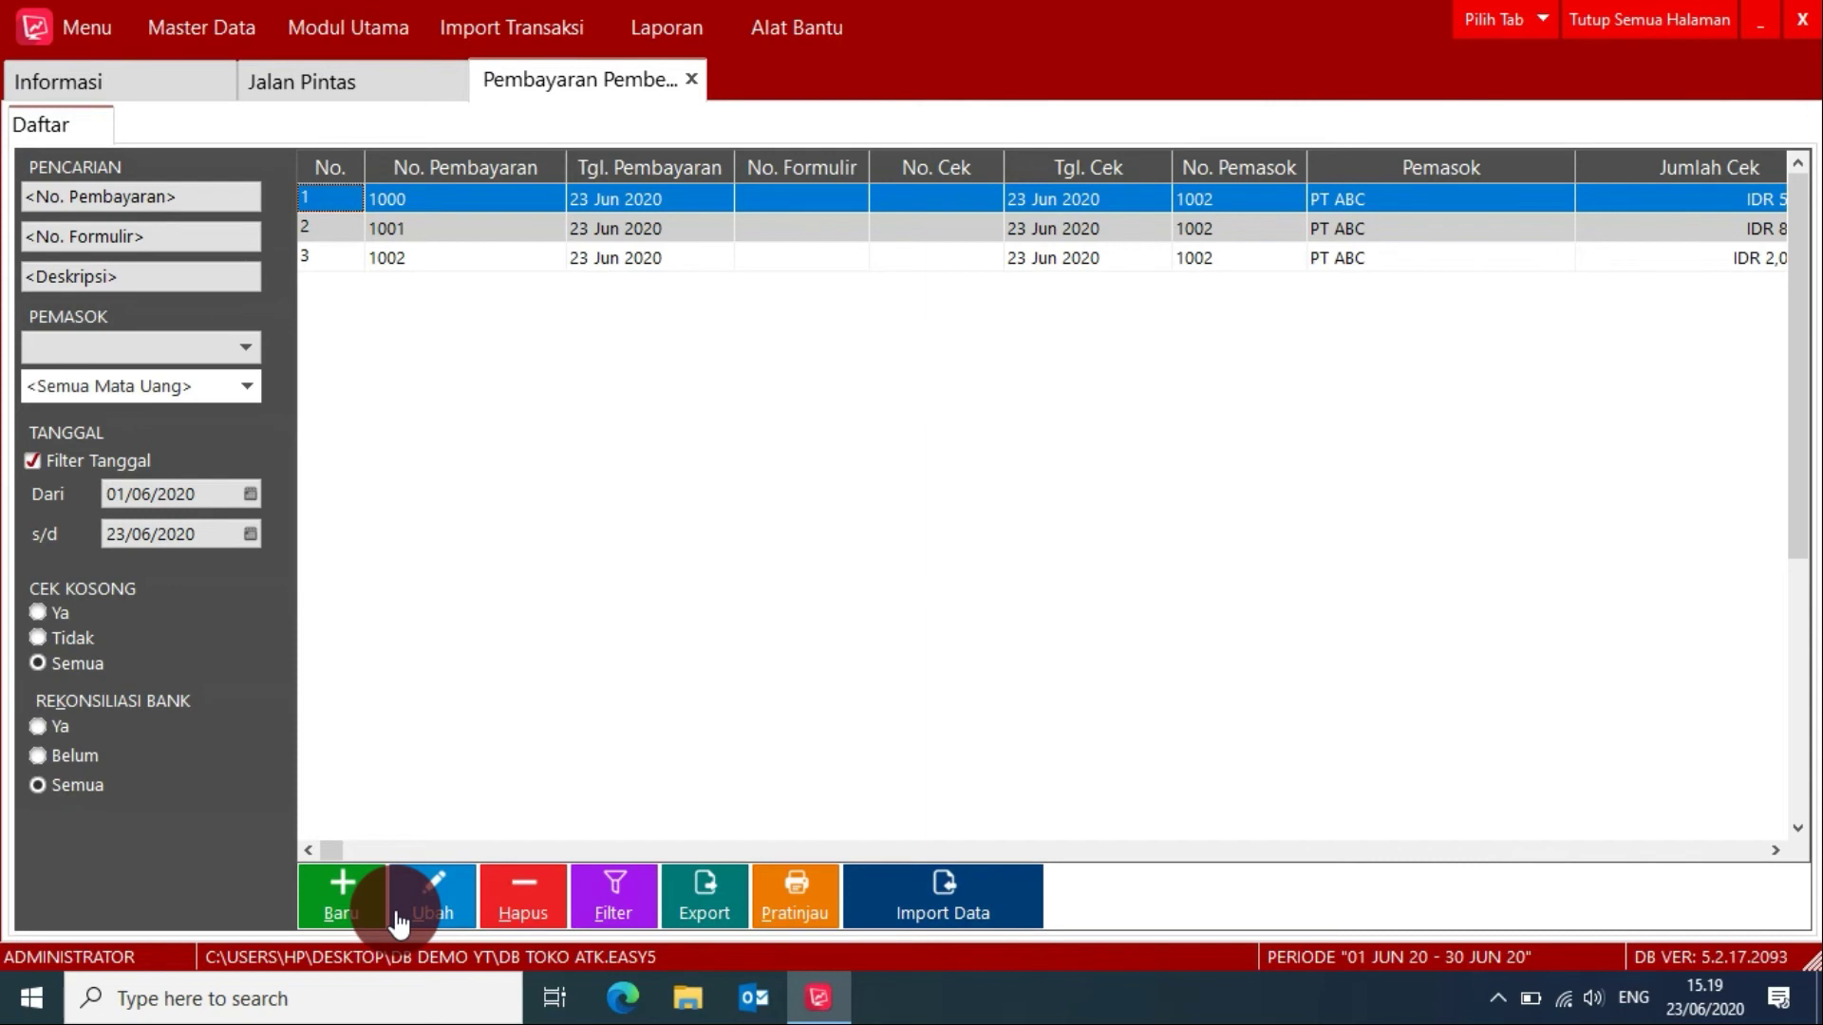
pyautogui.click(1671, 21)
pyautogui.click(408, 76)
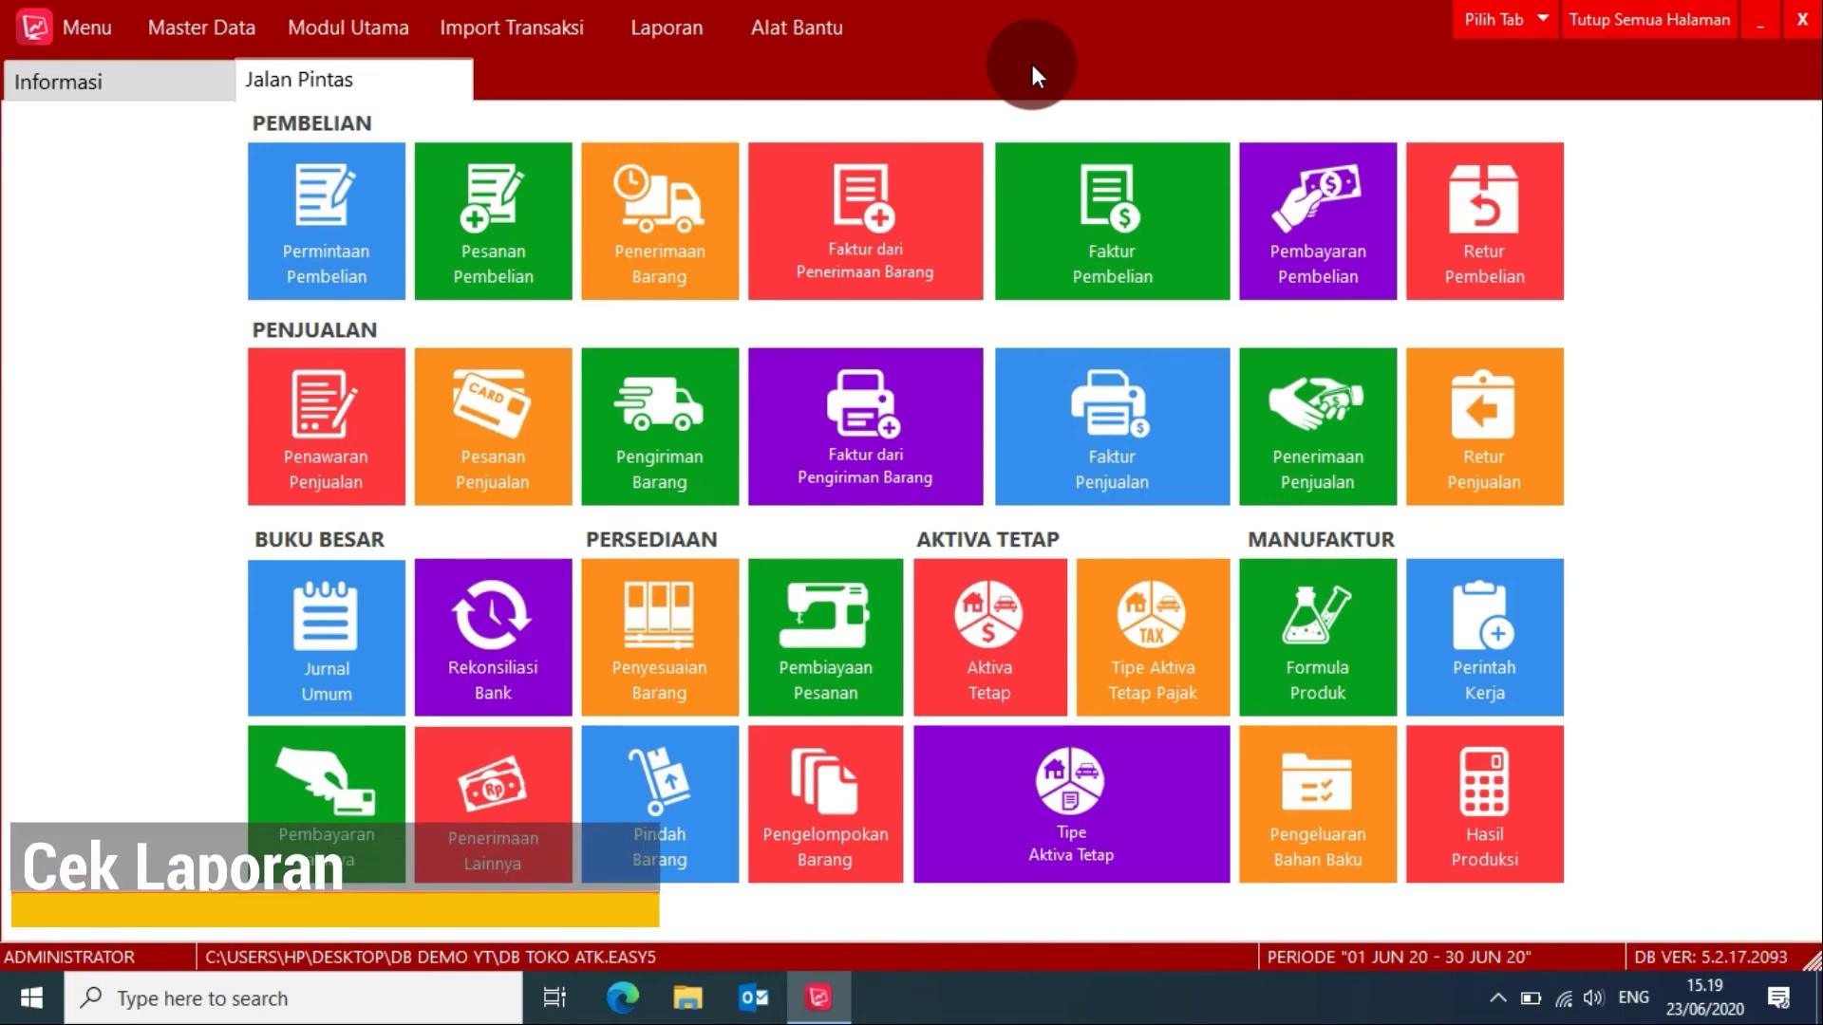
# Step: View the Laba Rugi (Standar) financial report for 01/06/2020 to 23/06/2020, close all pages, and return to Jalan Pintas
pyautogui.click(679, 28)
pyautogui.click(693, 69)
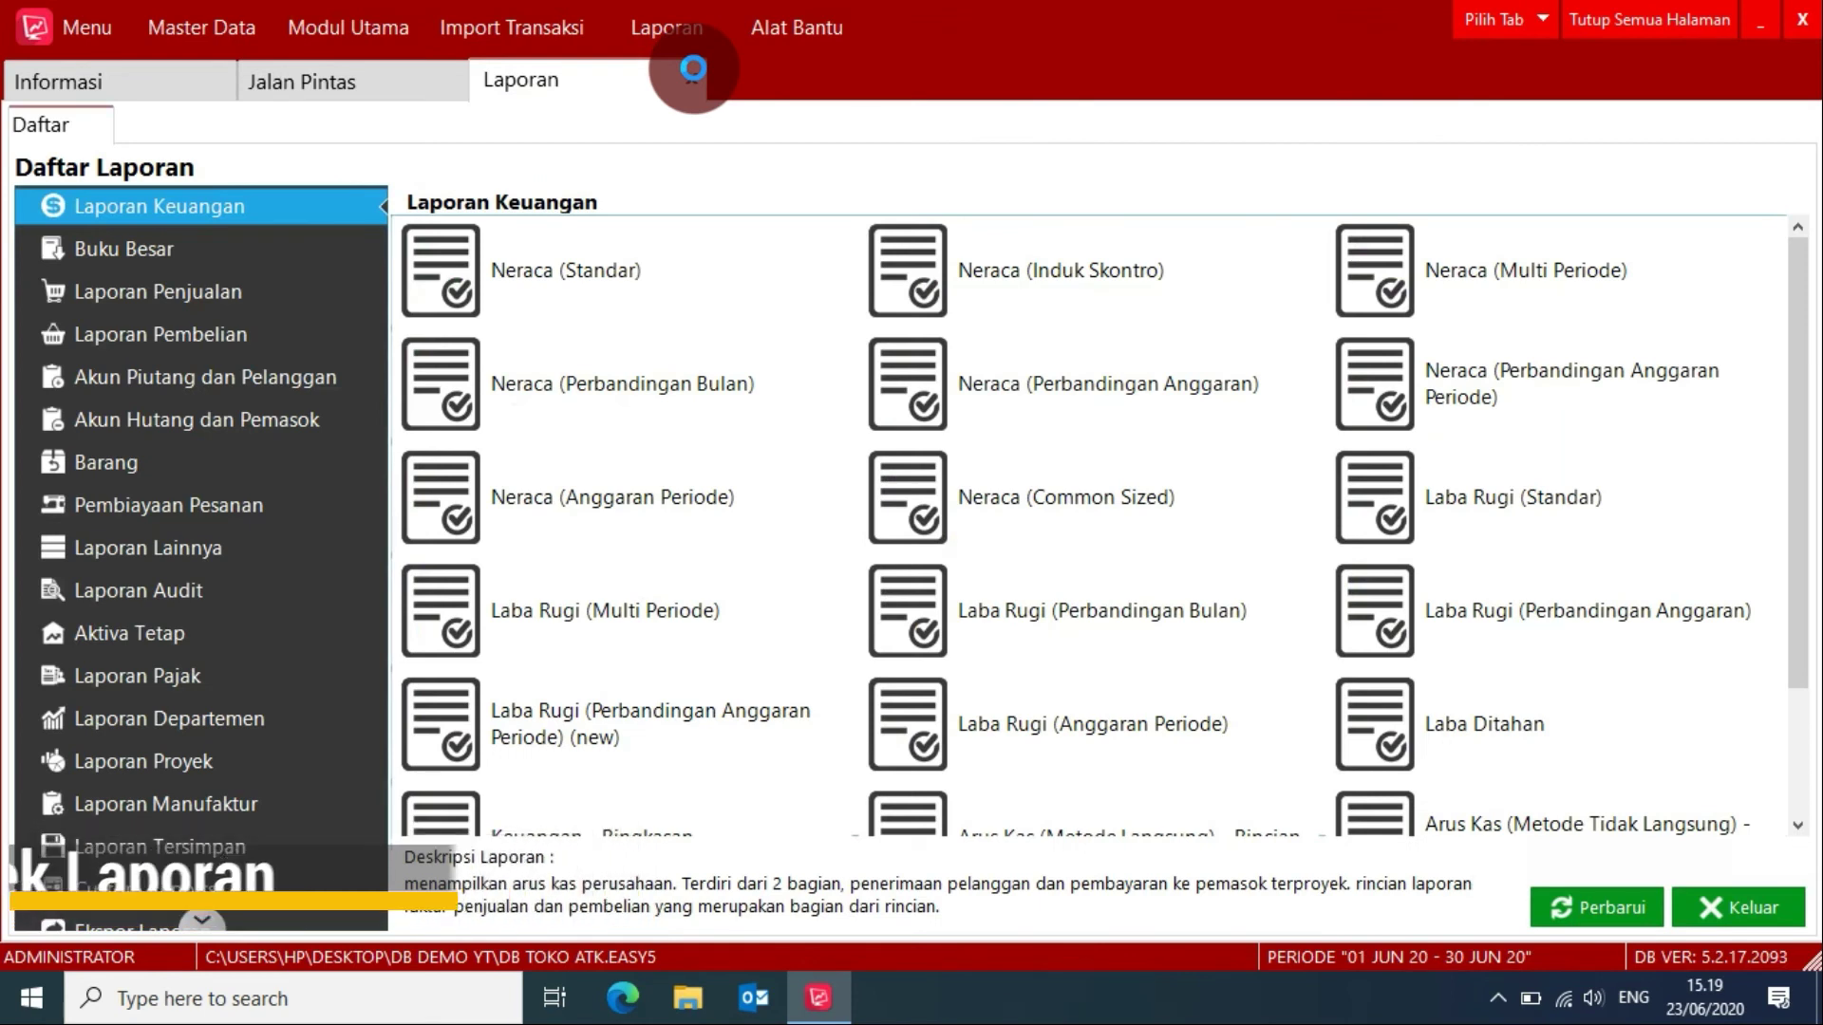
pyautogui.click(1587, 507)
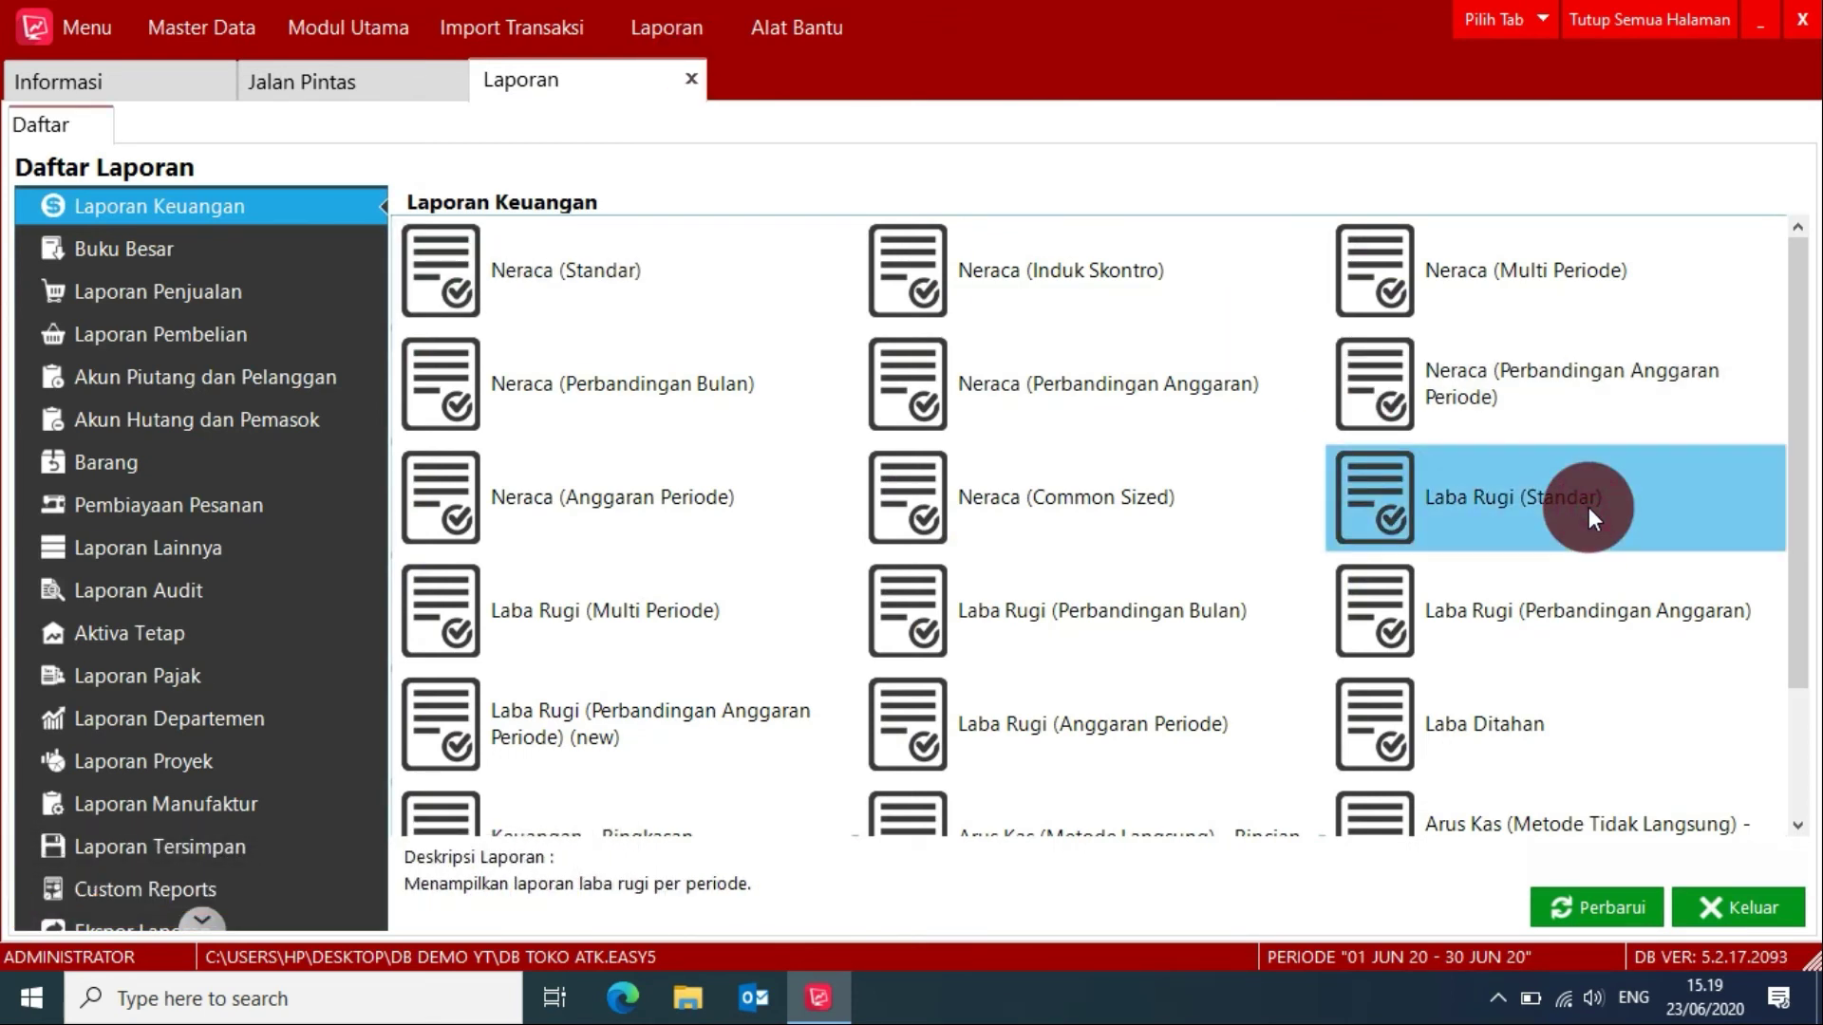
pyautogui.doubleClick(1587, 507)
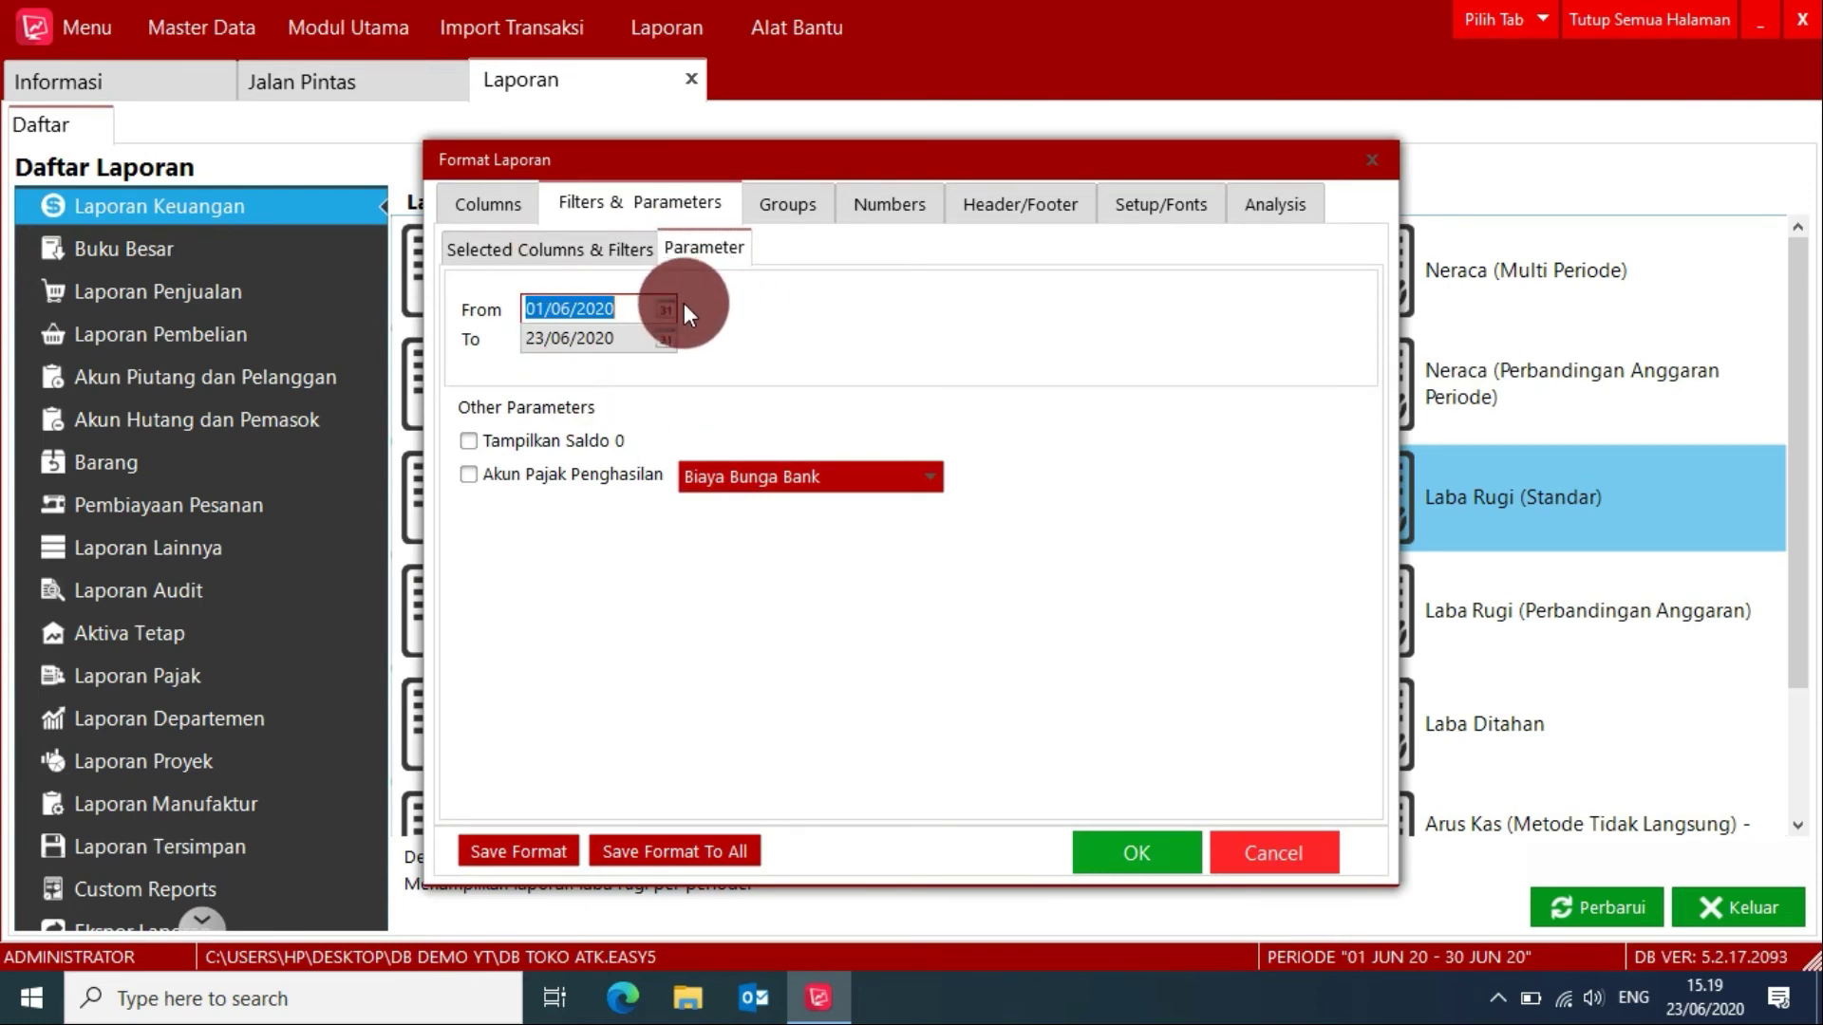
pyautogui.click(1120, 845)
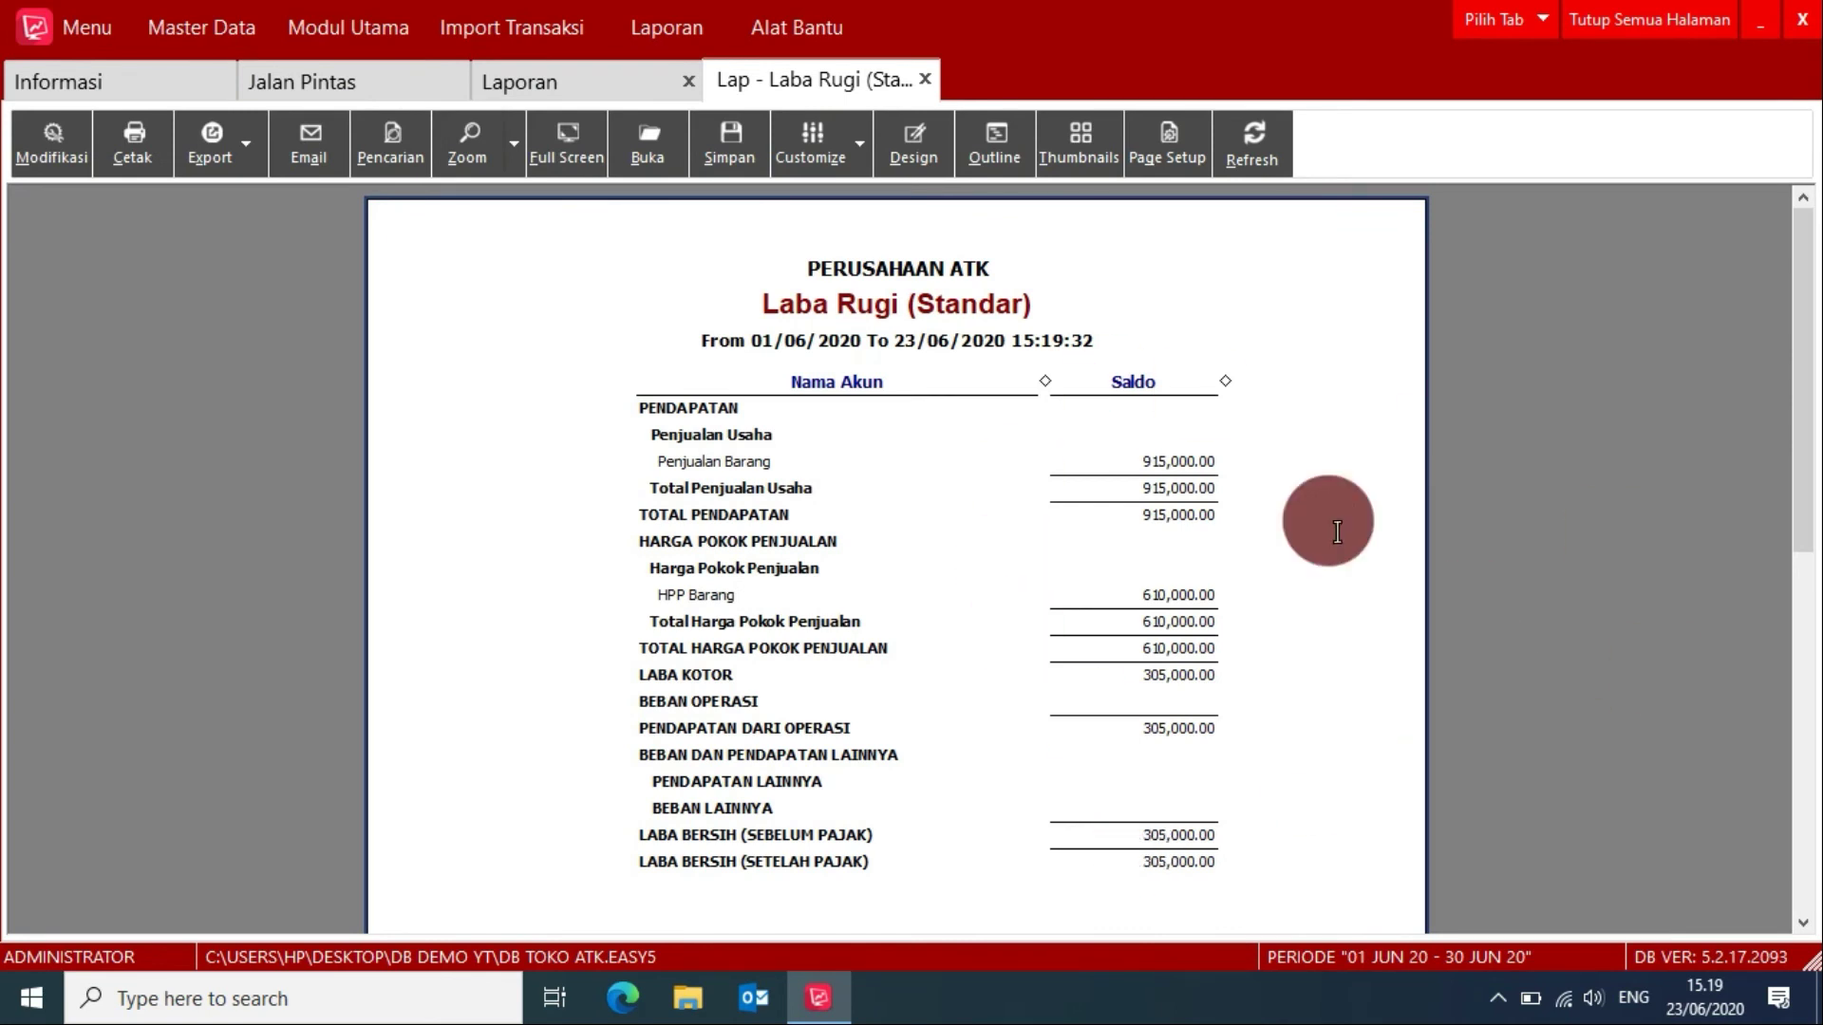
pyautogui.click(1604, 19)
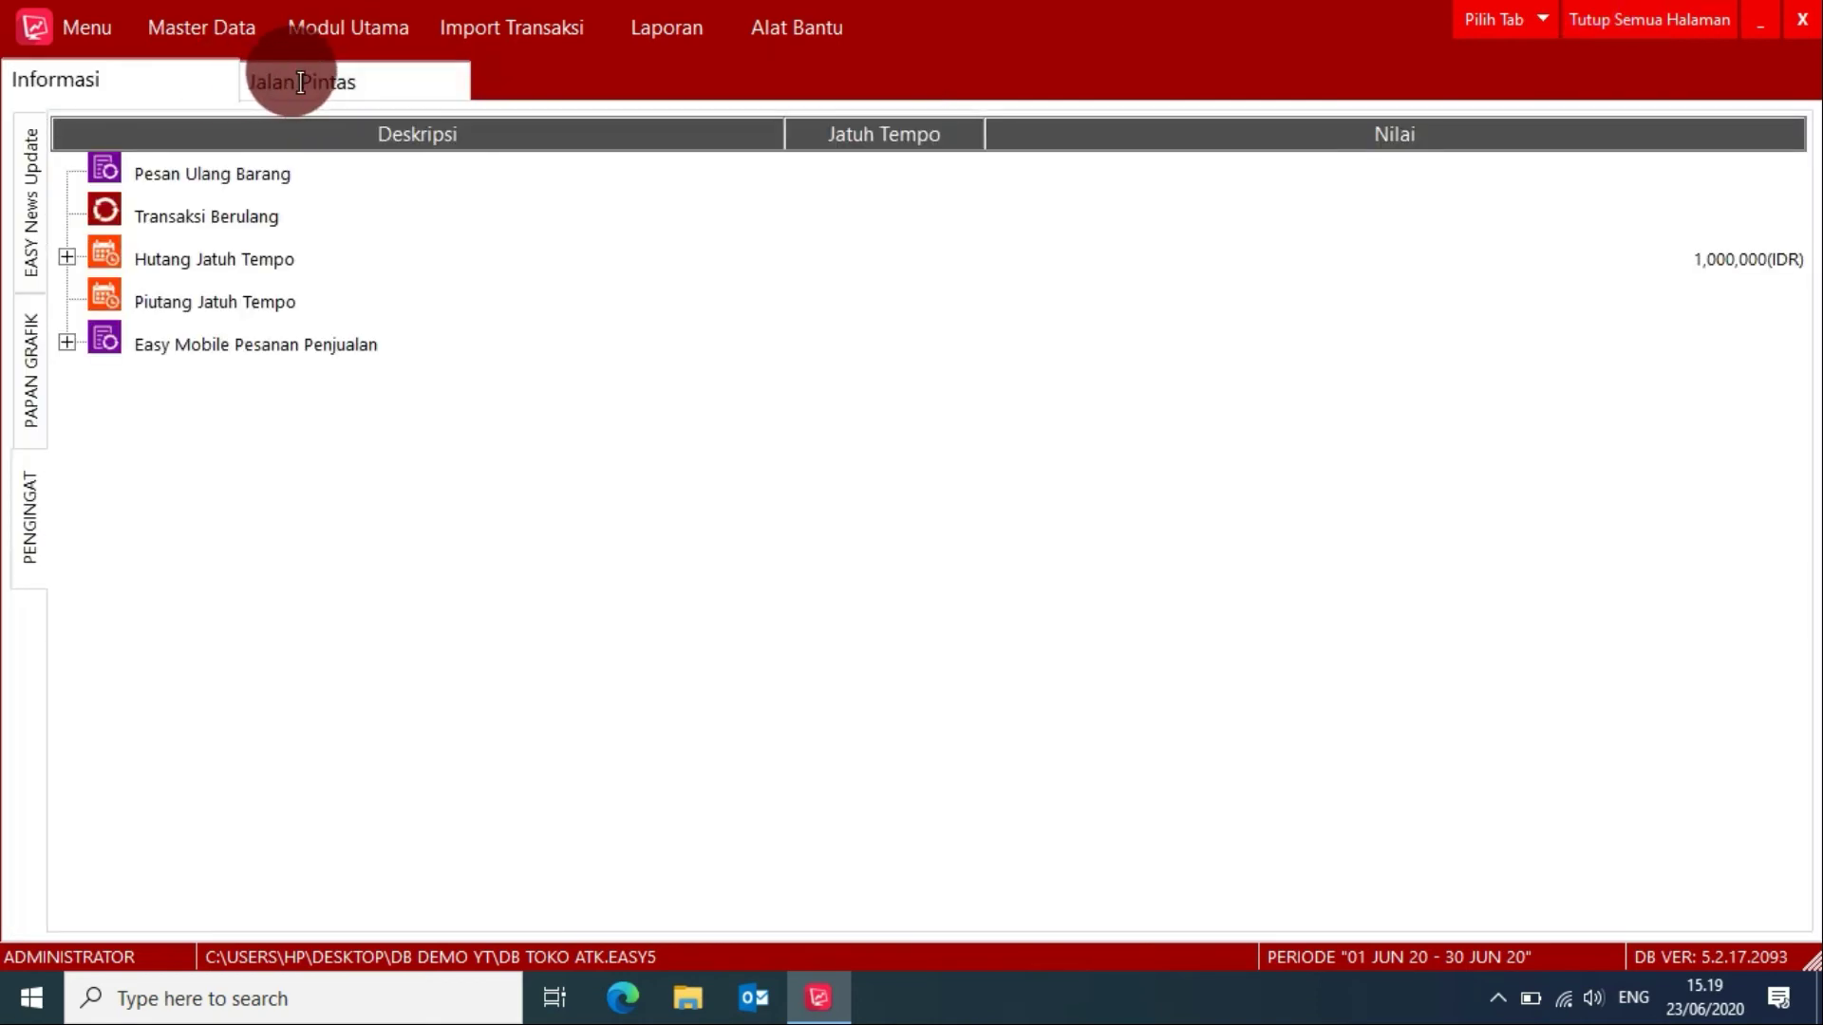
pyautogui.click(290, 80)
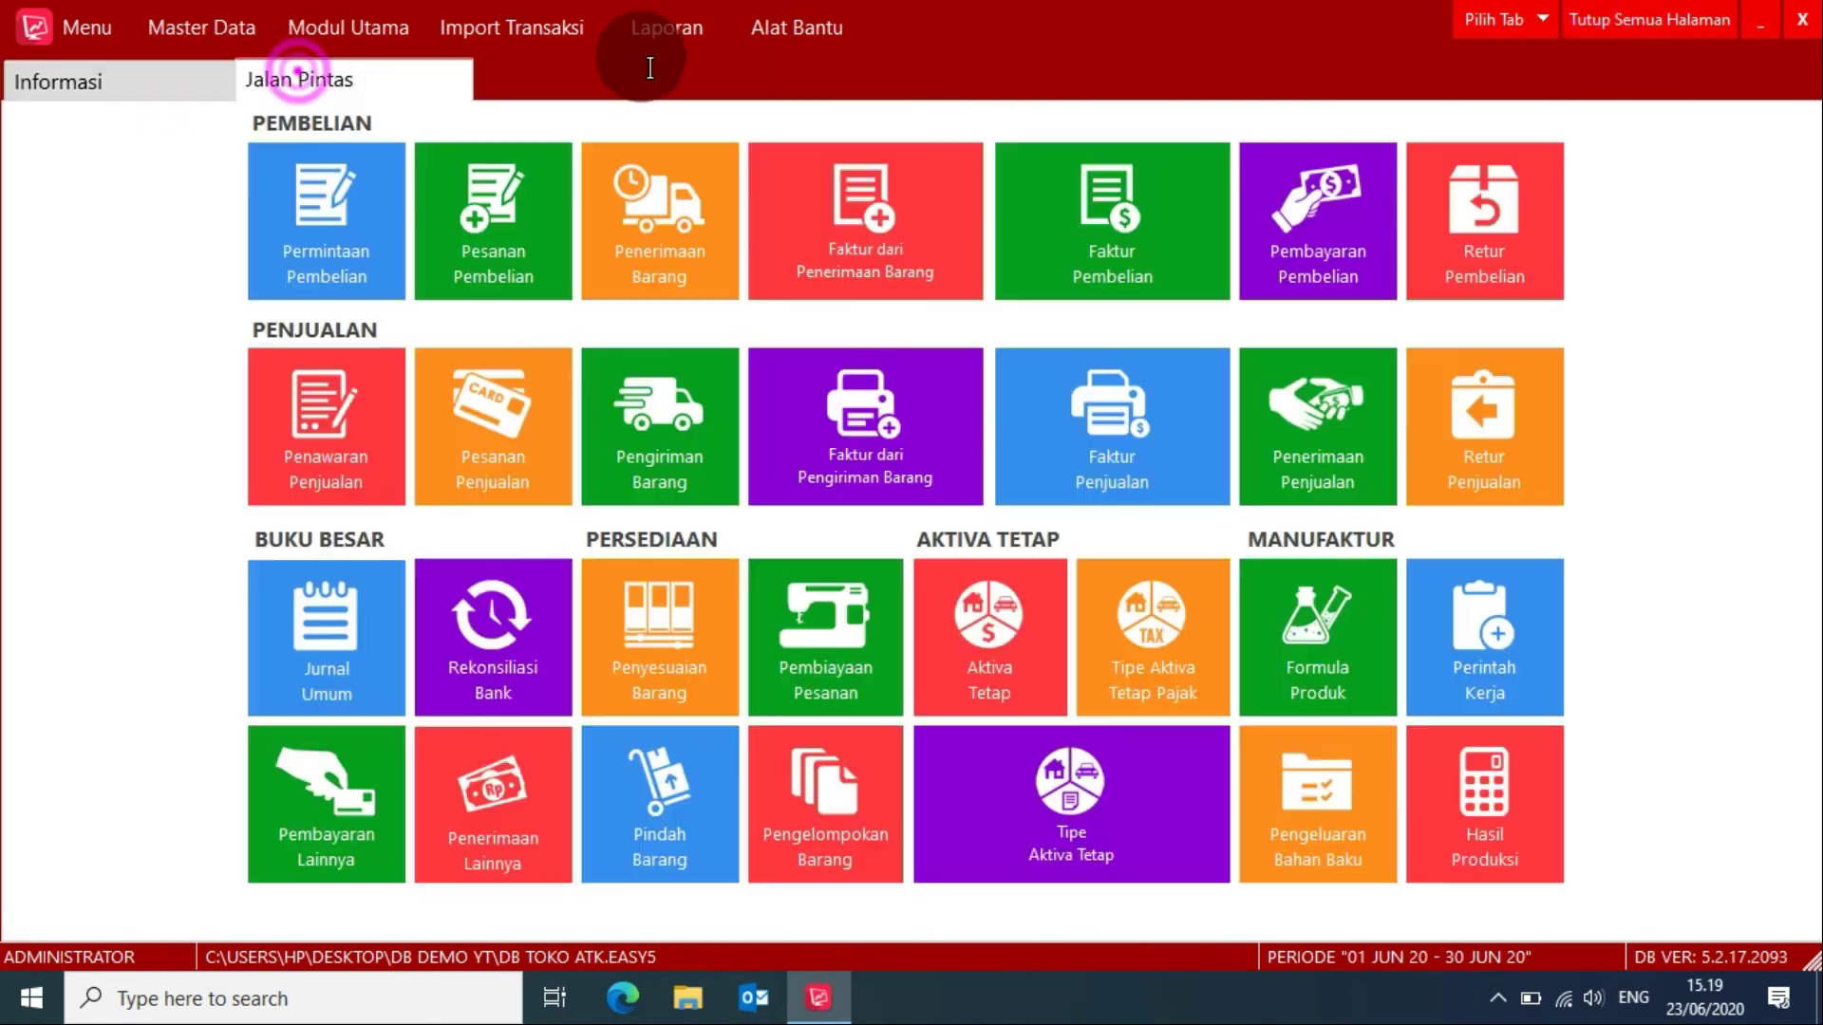
# Step: Reopen the report list and look through the Buku Besar, Laporan Penjualan and Laporan Pembelian categories
pyautogui.click(666, 29)
pyautogui.click(661, 71)
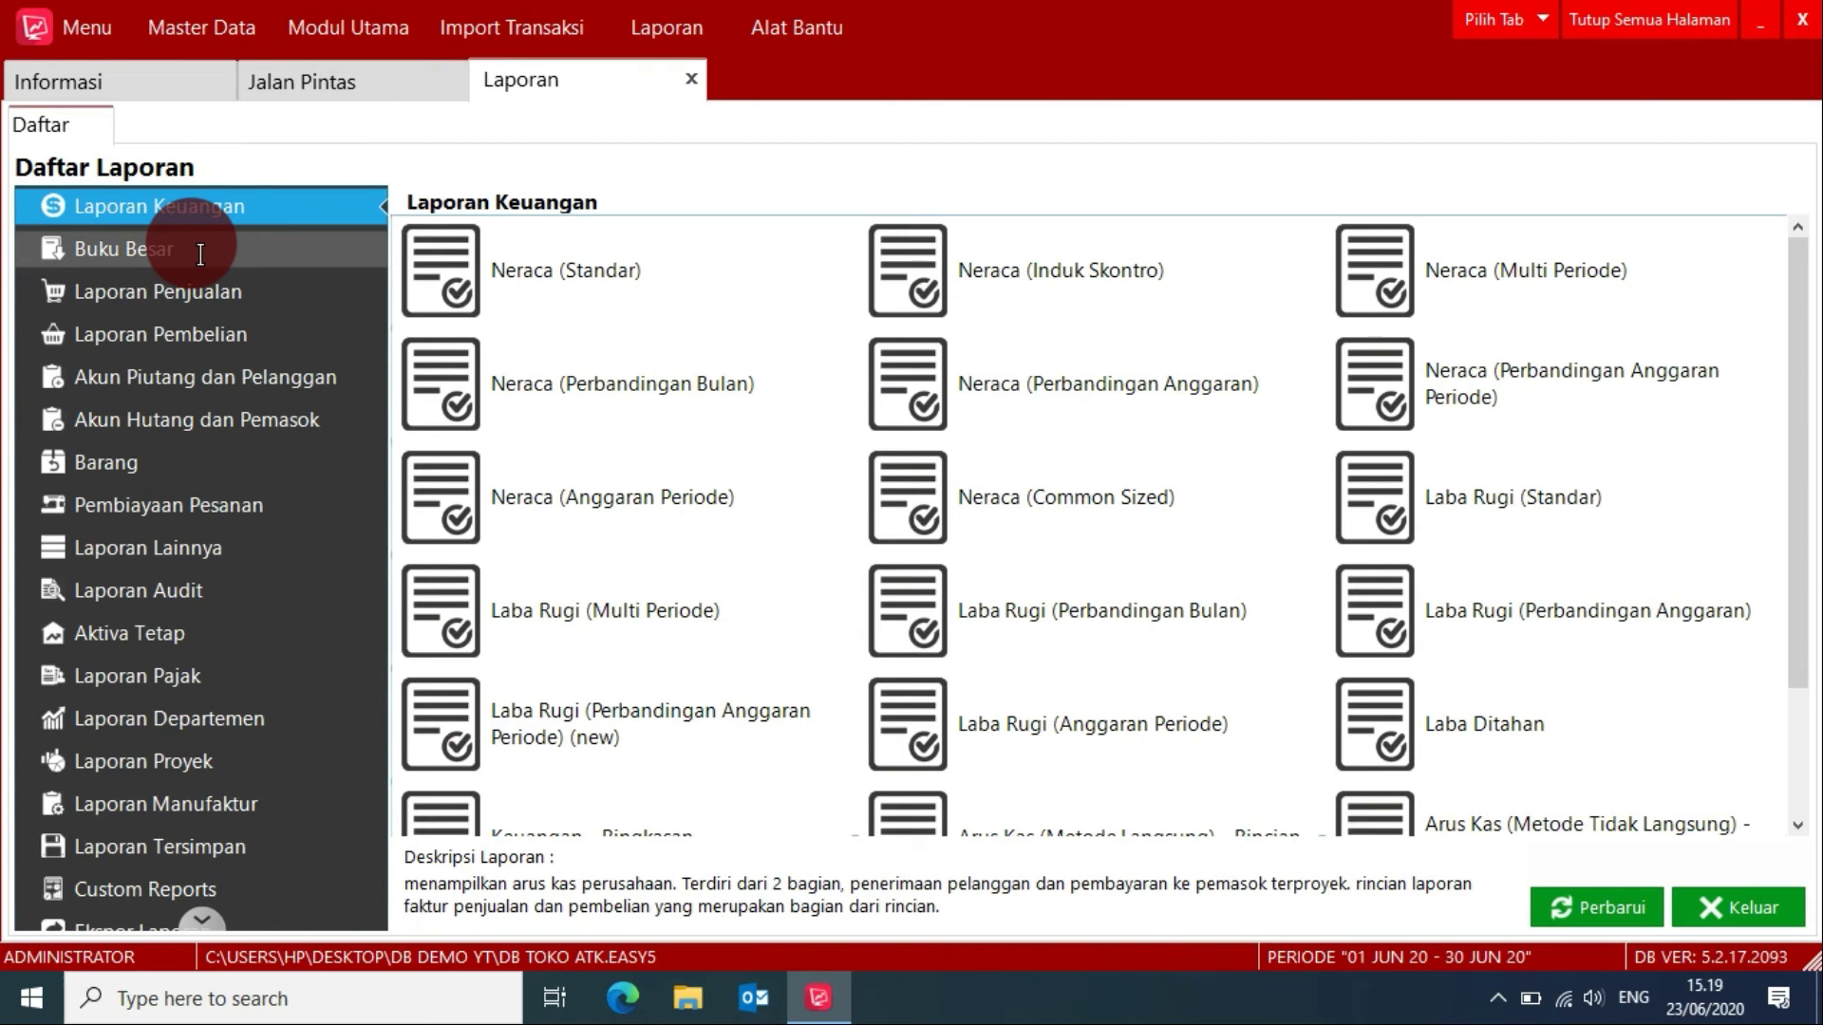
pyautogui.click(197, 254)
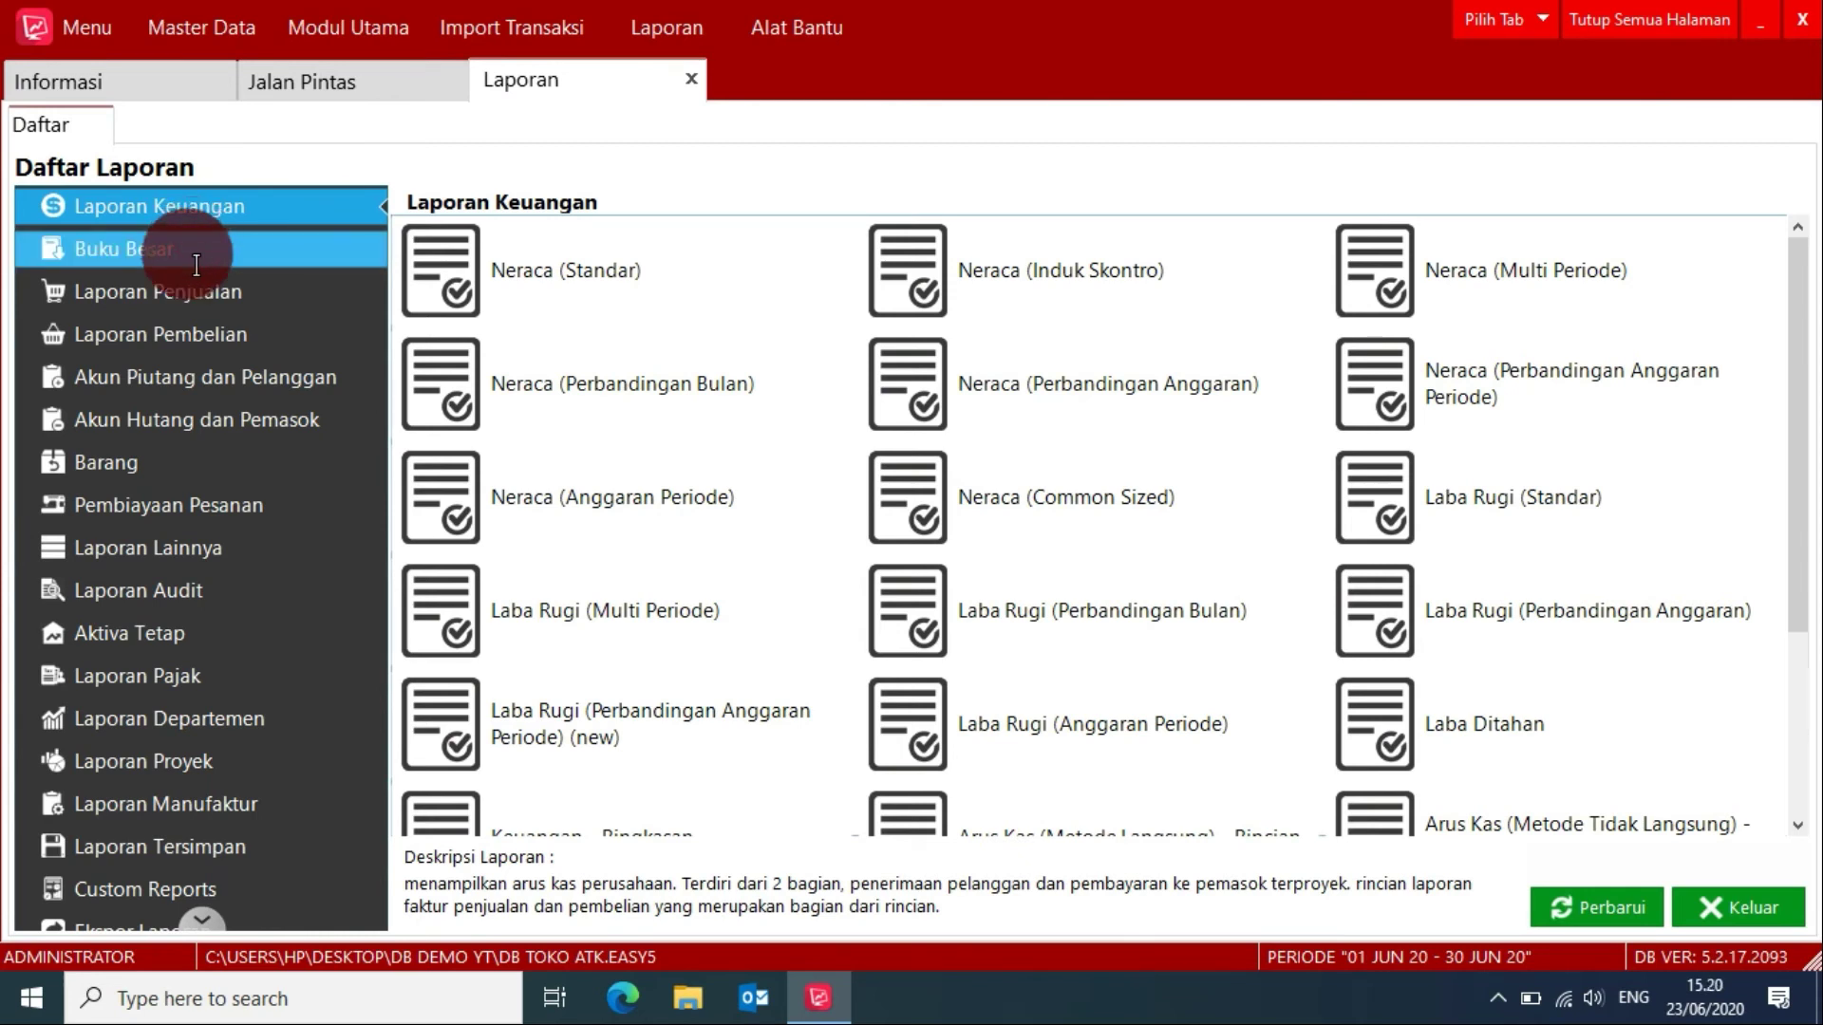
pyautogui.click(195, 296)
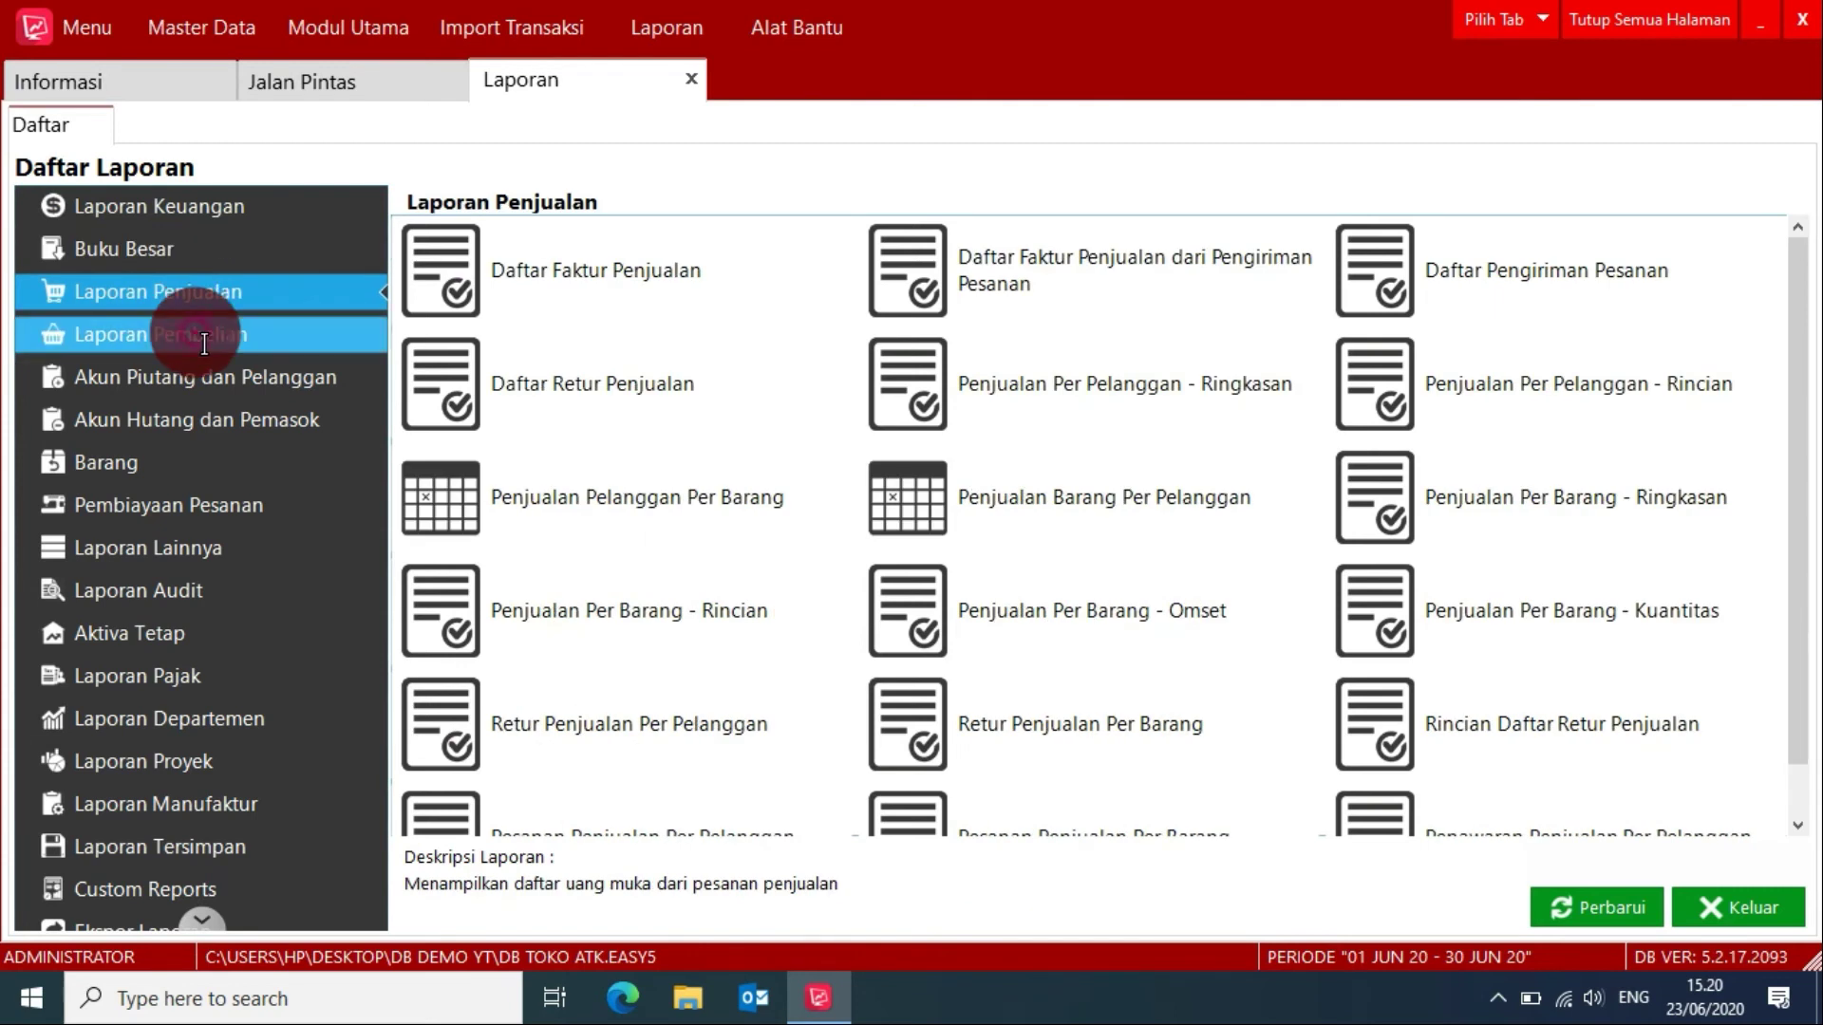
pyautogui.click(204, 344)
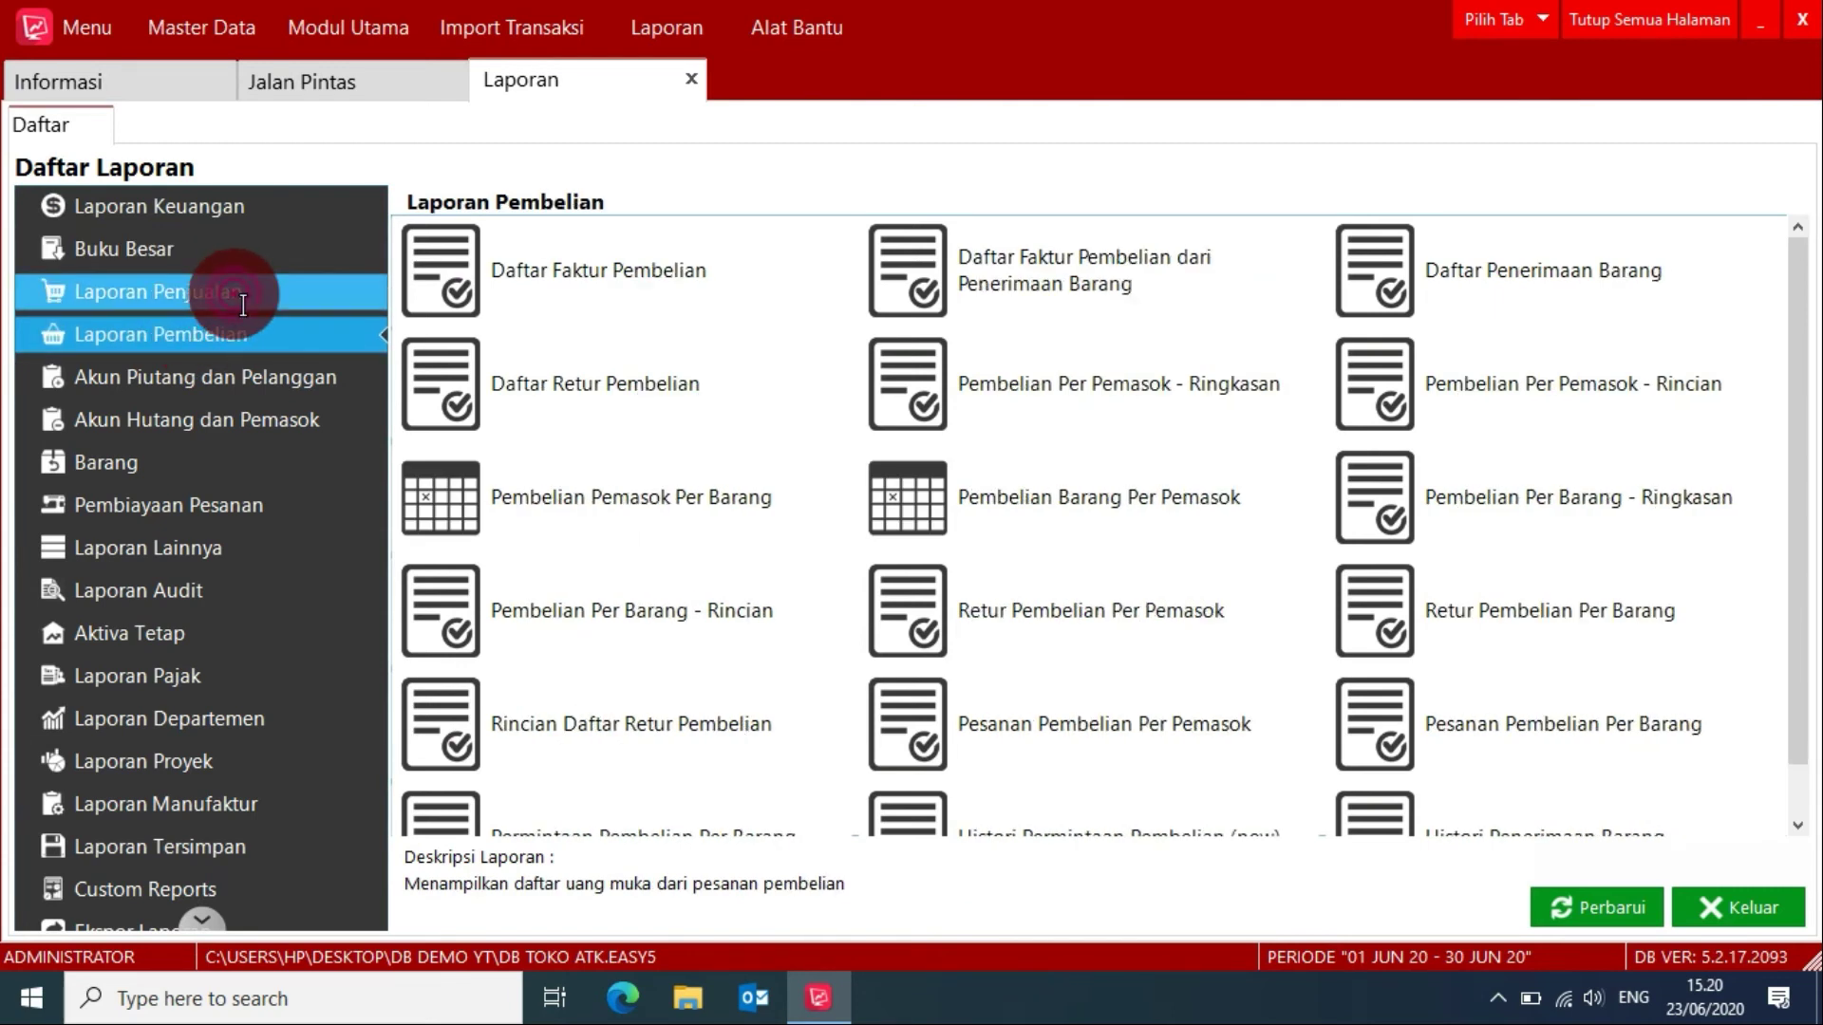
pyautogui.click(243, 303)
pyautogui.click(209, 338)
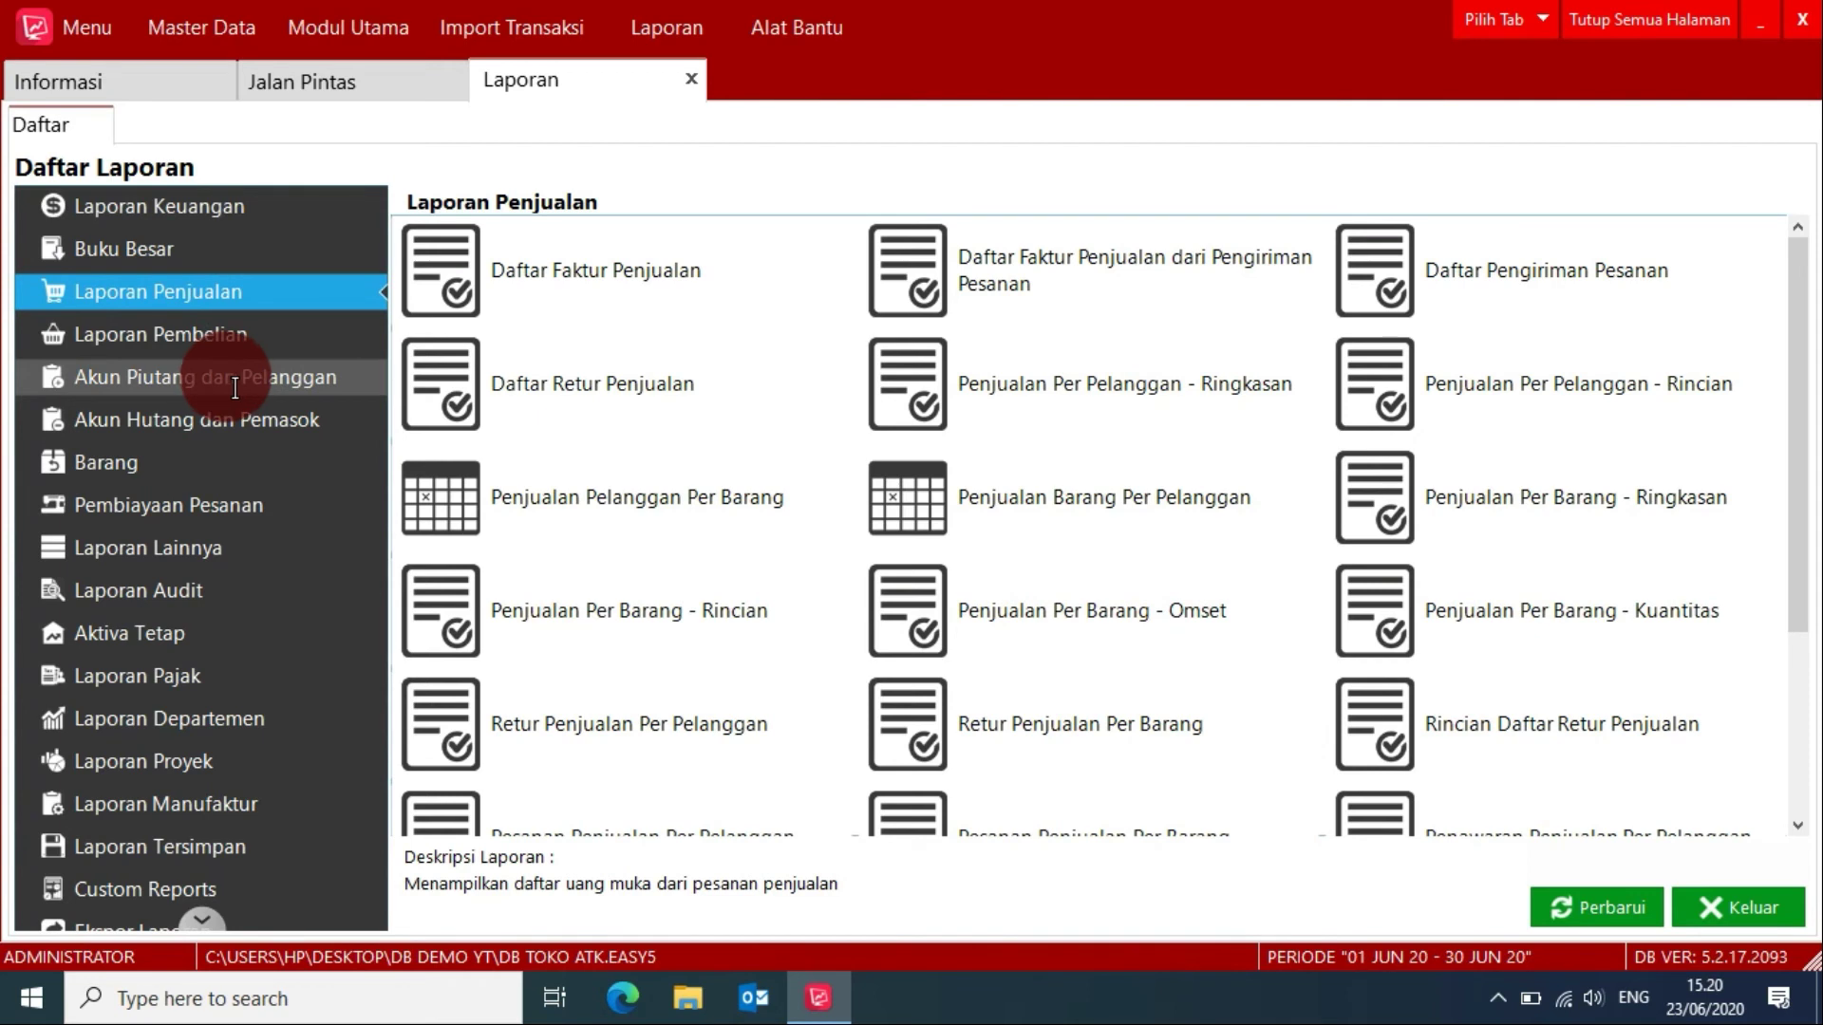
# Step: Run the Penjualan Per Barang - Rincian sales report with both From and To dates at 23/06/2020
pyautogui.click(712, 619)
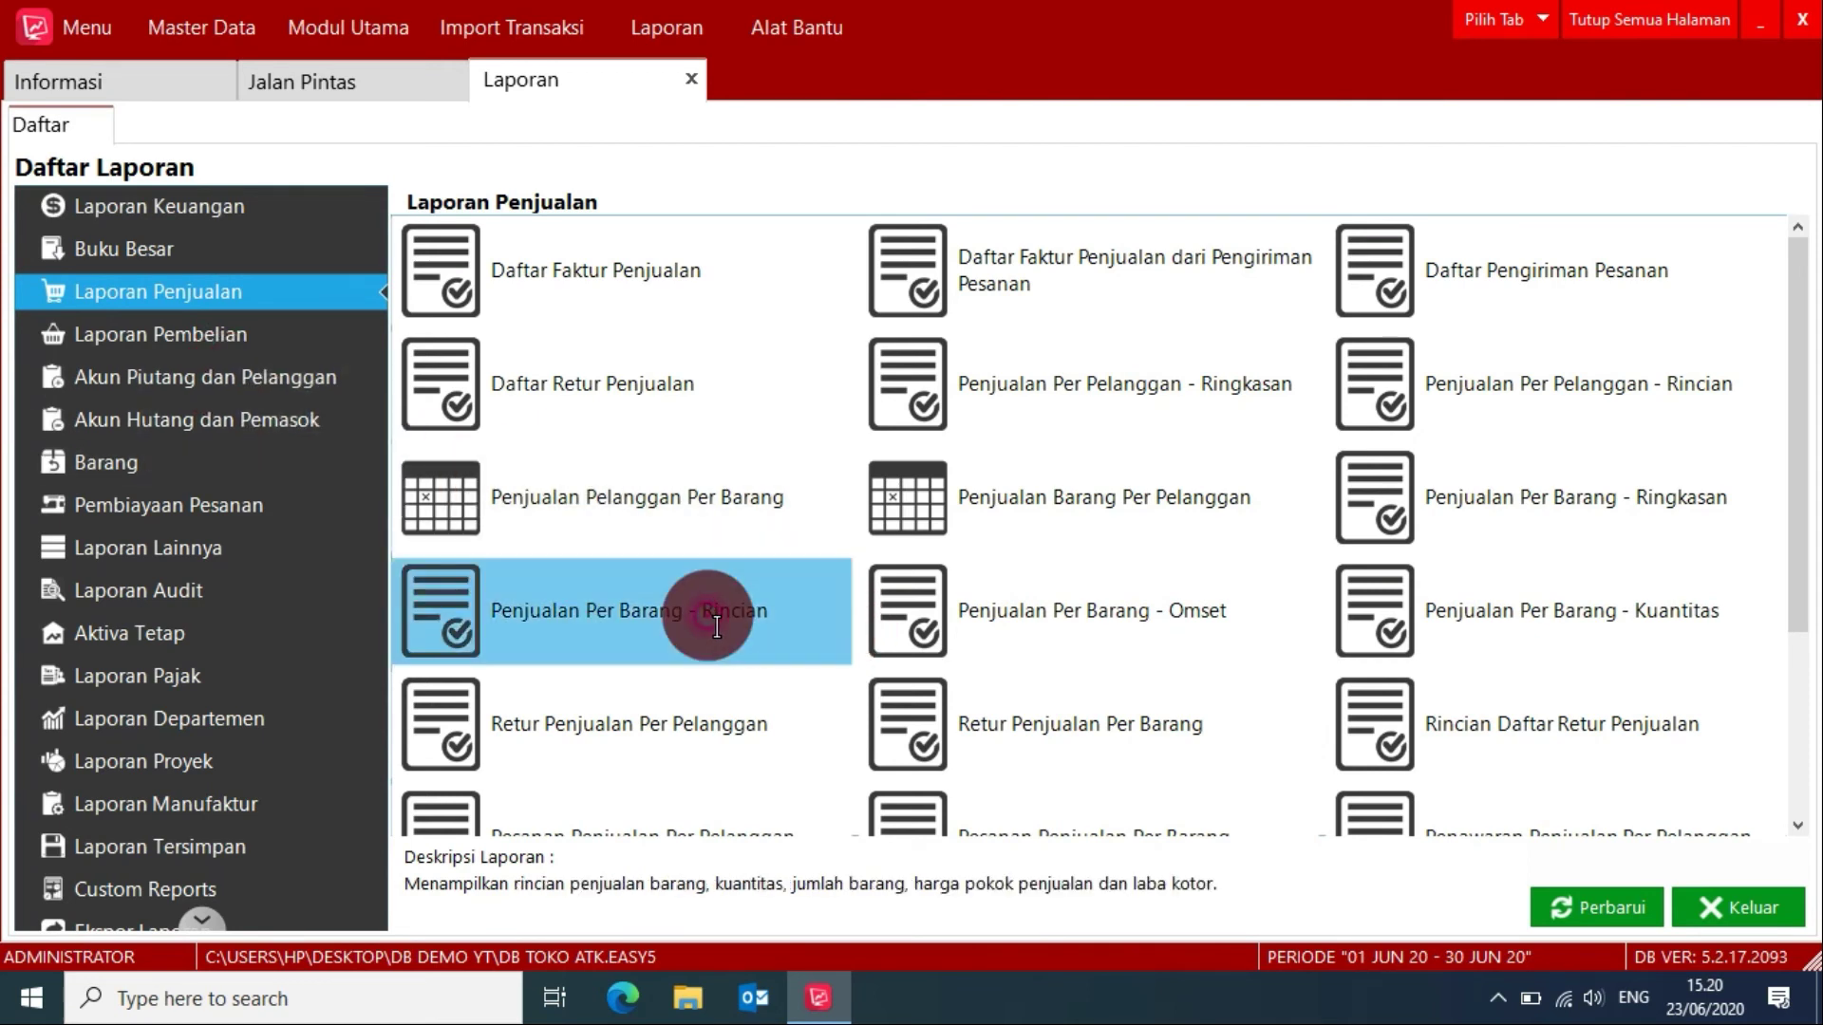
pyautogui.click(707, 615)
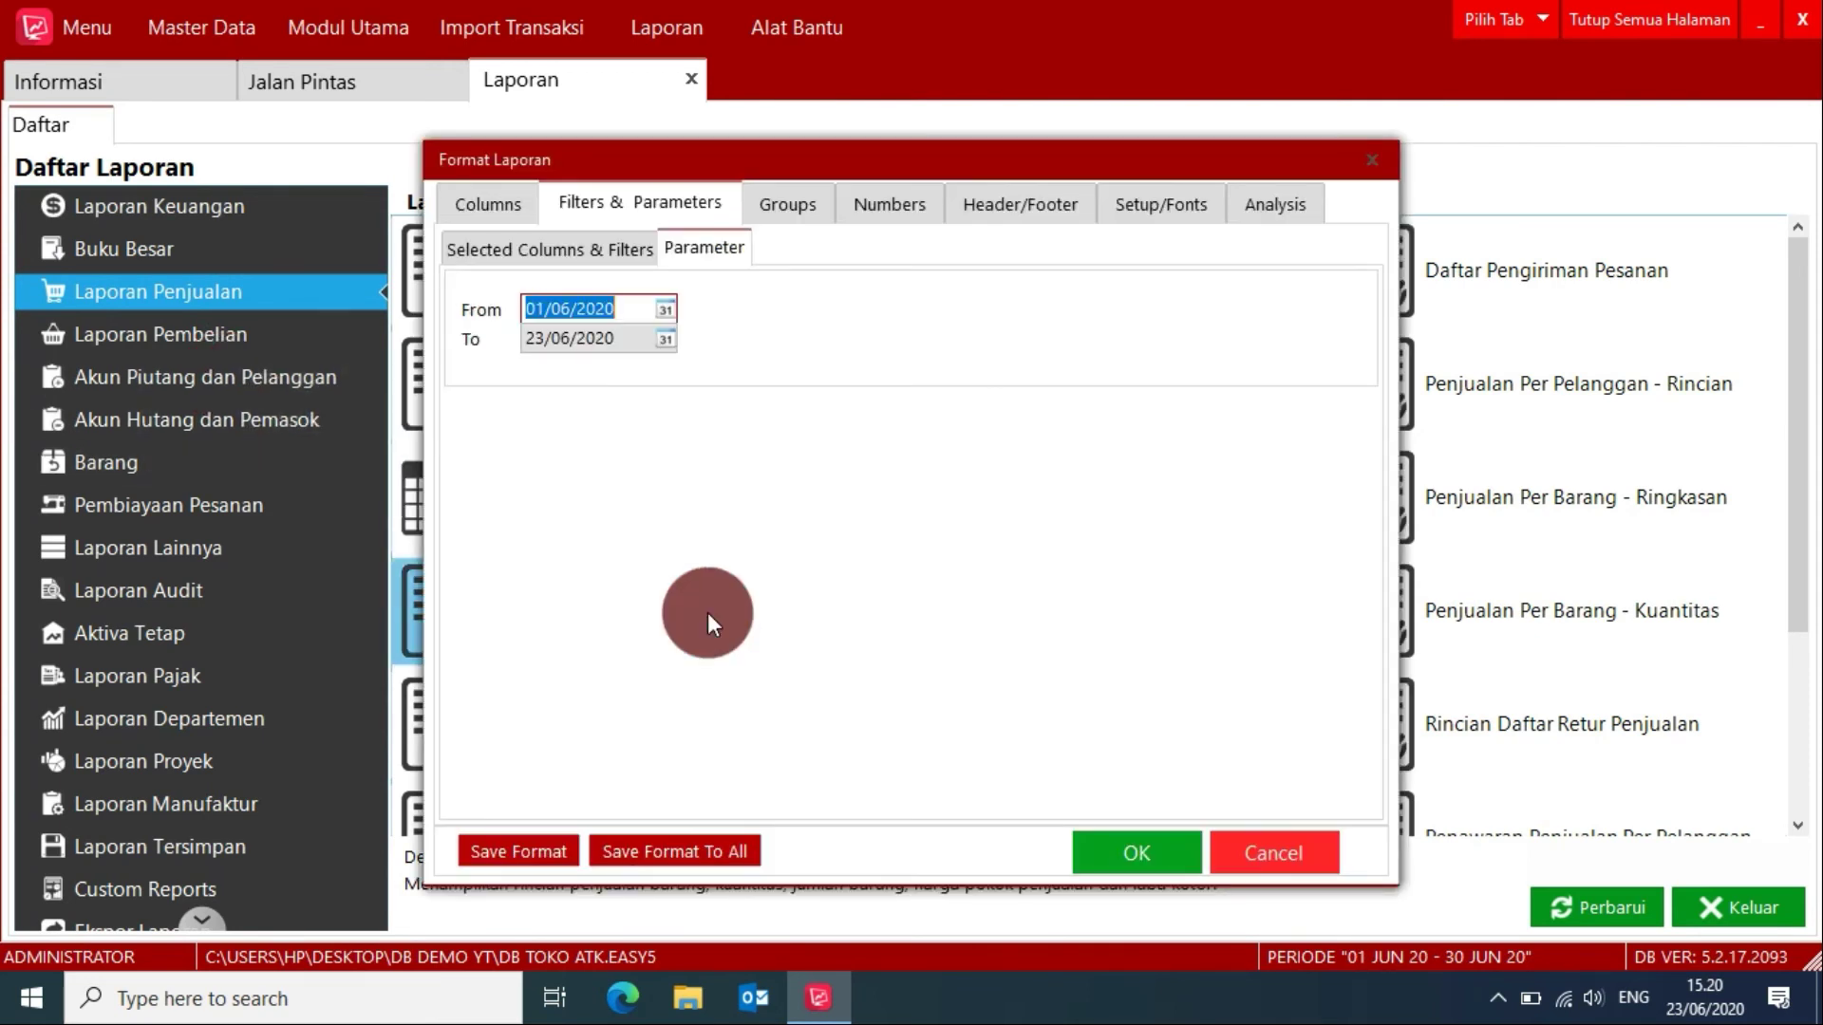
pyautogui.click(665, 310)
pyautogui.click(591, 474)
pyautogui.click(1148, 841)
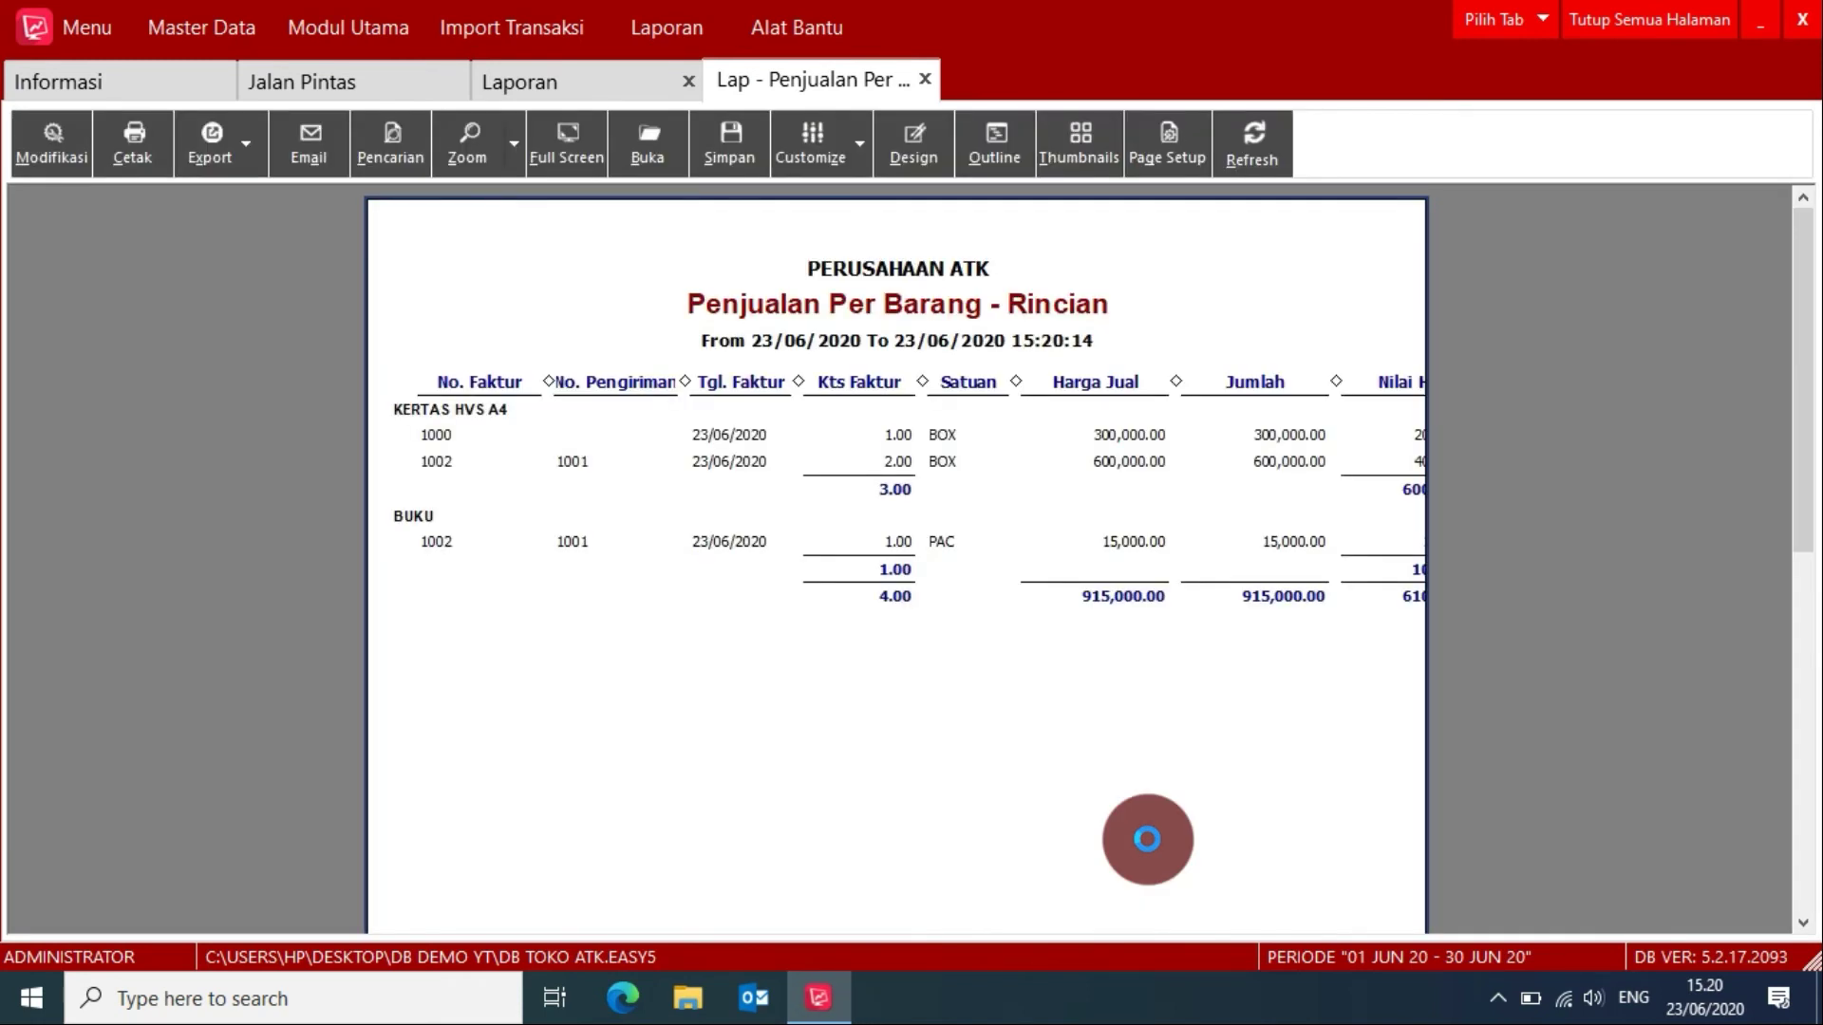
# Step: Set the report page's Panjang to 25 cm in the page setup
pyautogui.click(1181, 157)
pyautogui.click(824, 342)
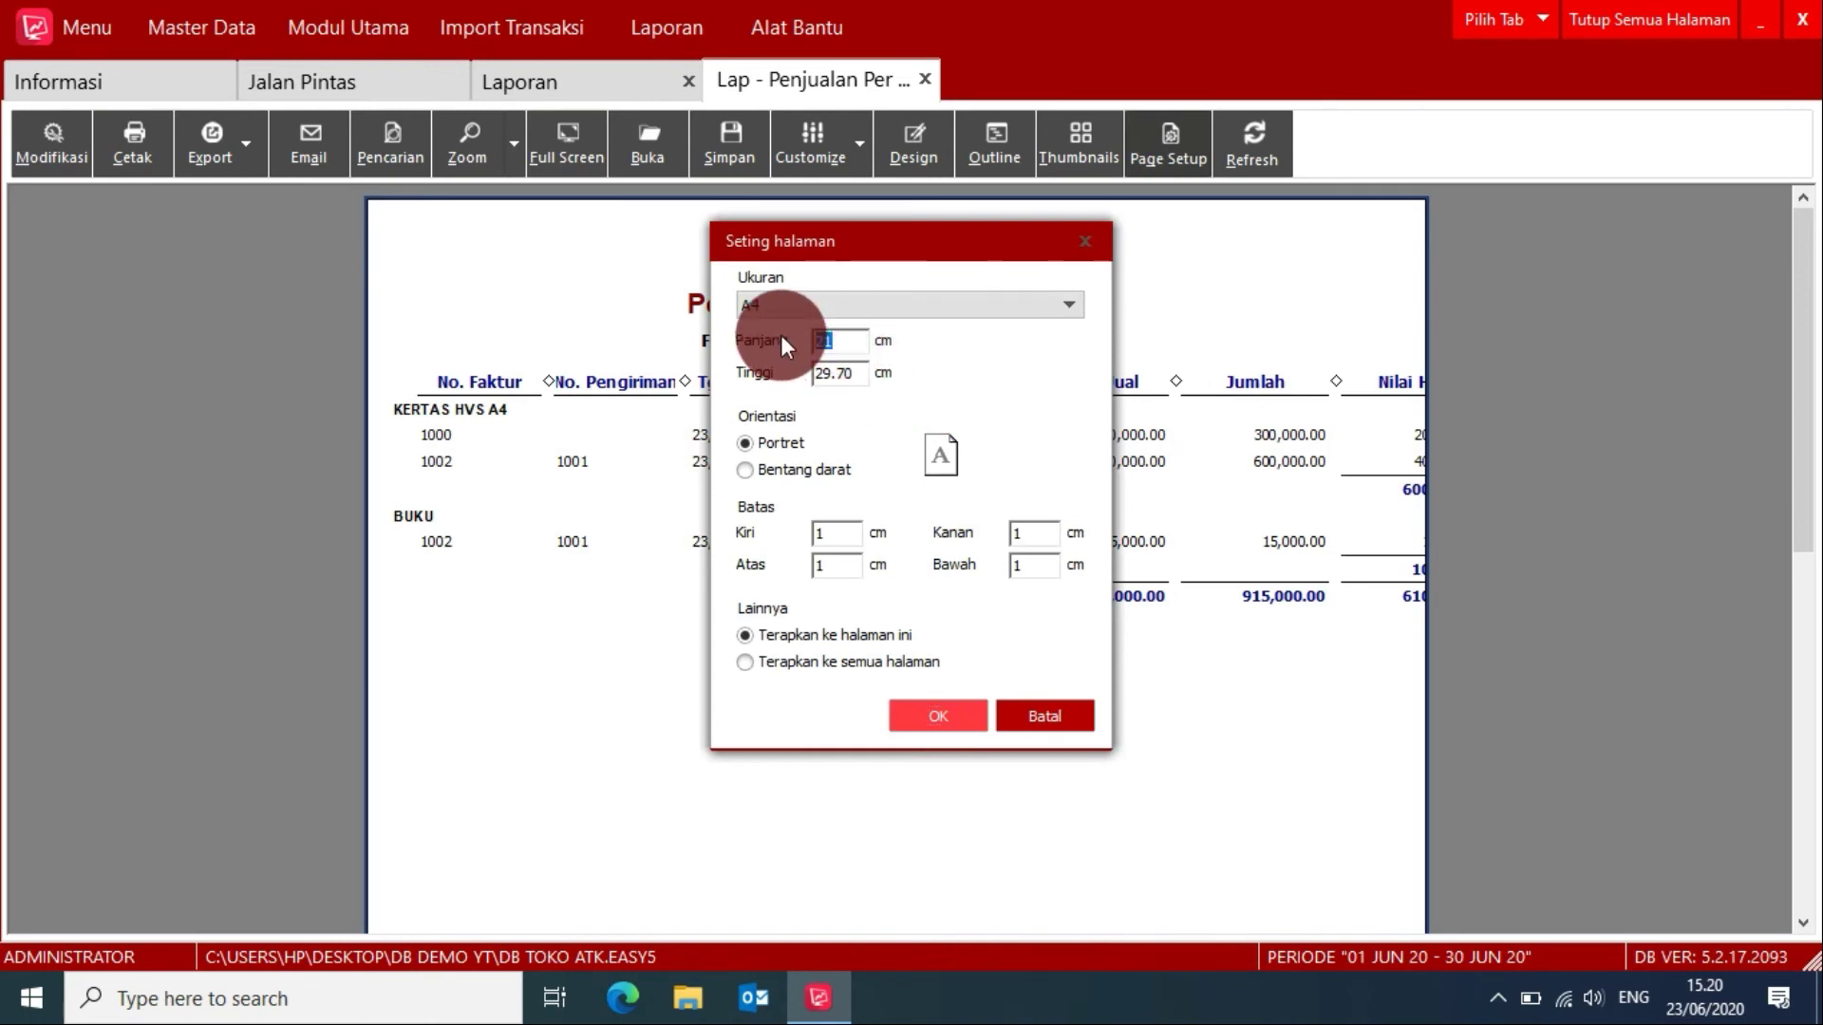
pyautogui.write('25')
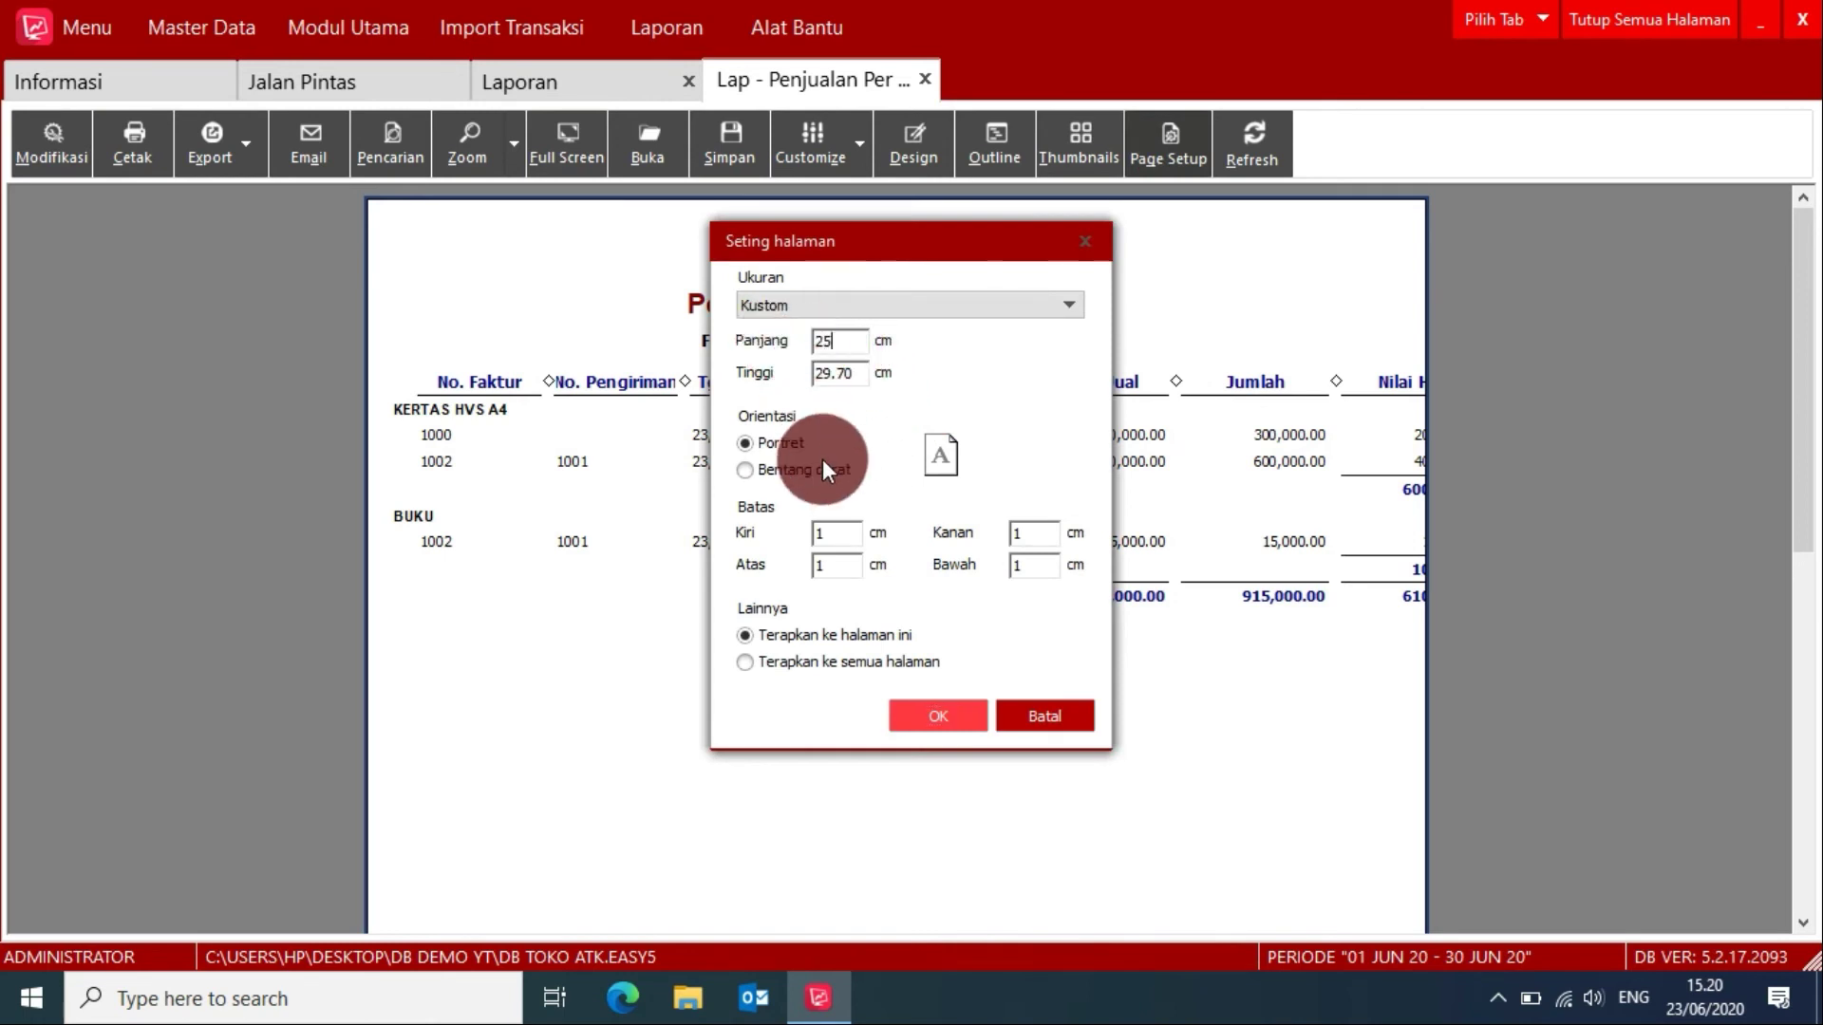
pyautogui.click(964, 716)
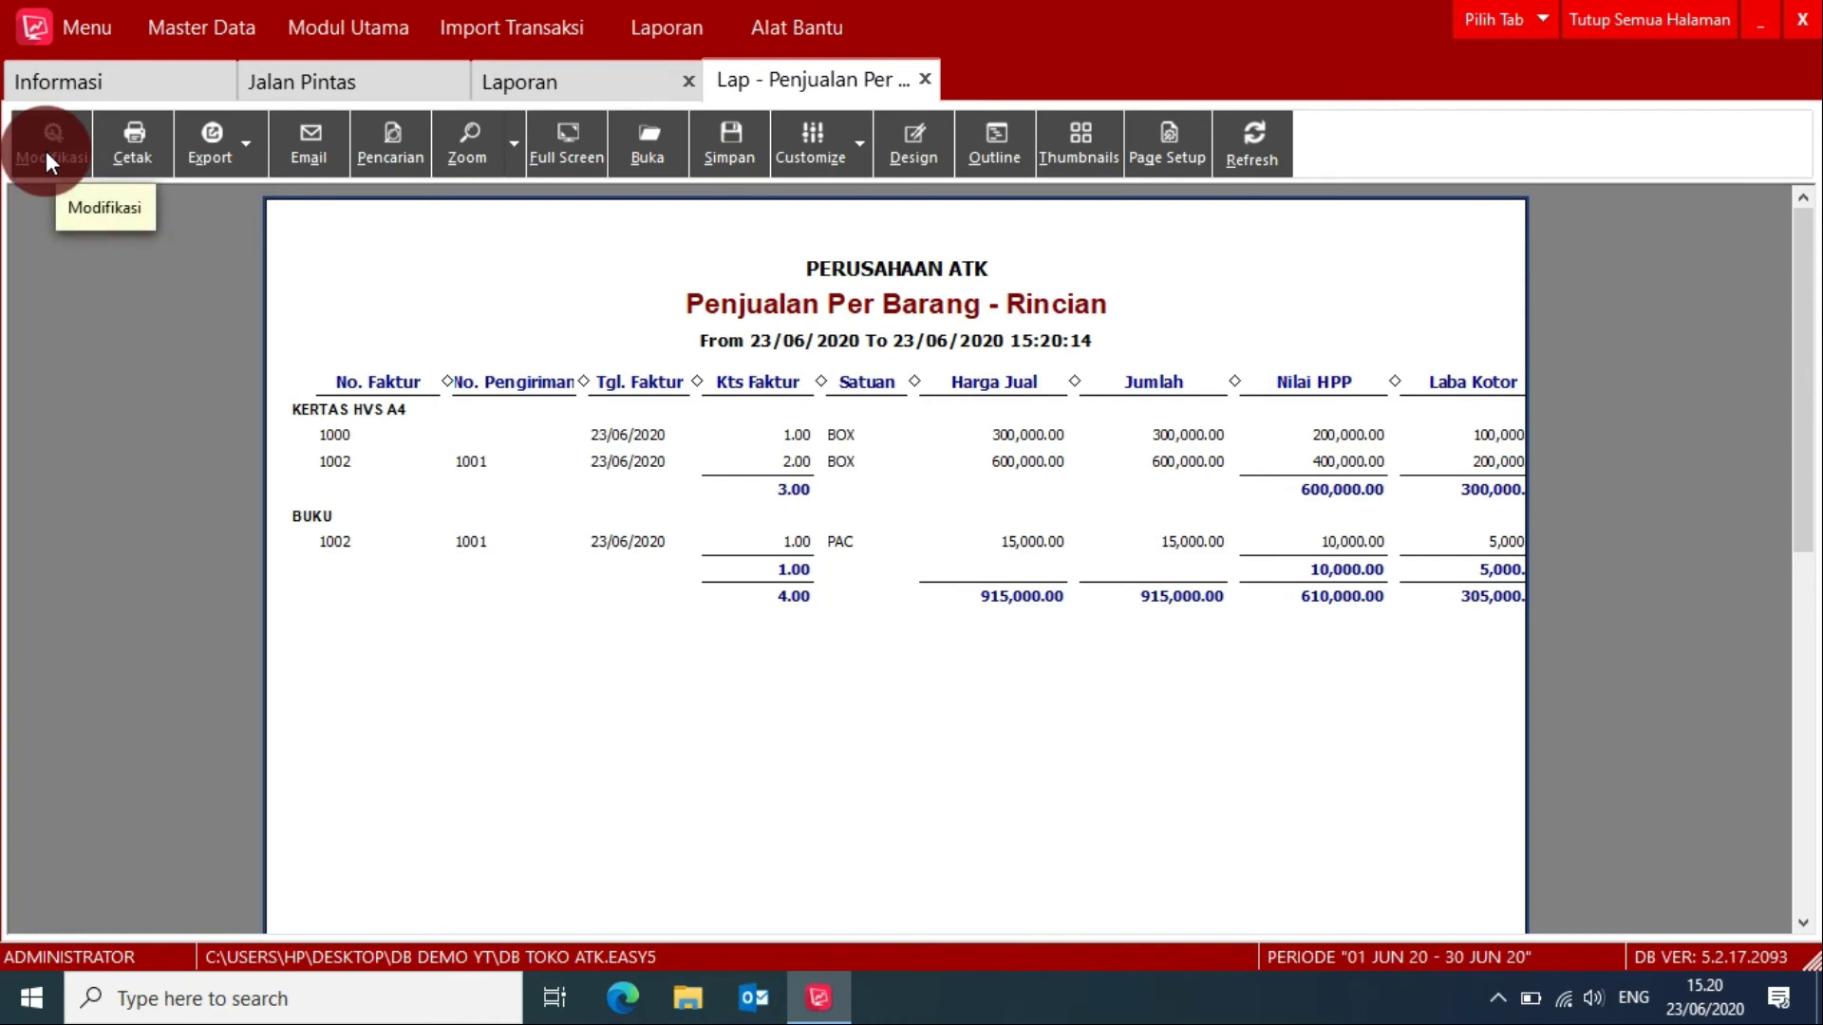
# Step: Review the report's available columns and filters, and modify its format to hide the No. Pengiriman and Tgl. Faktur columns
pyautogui.click(45, 185)
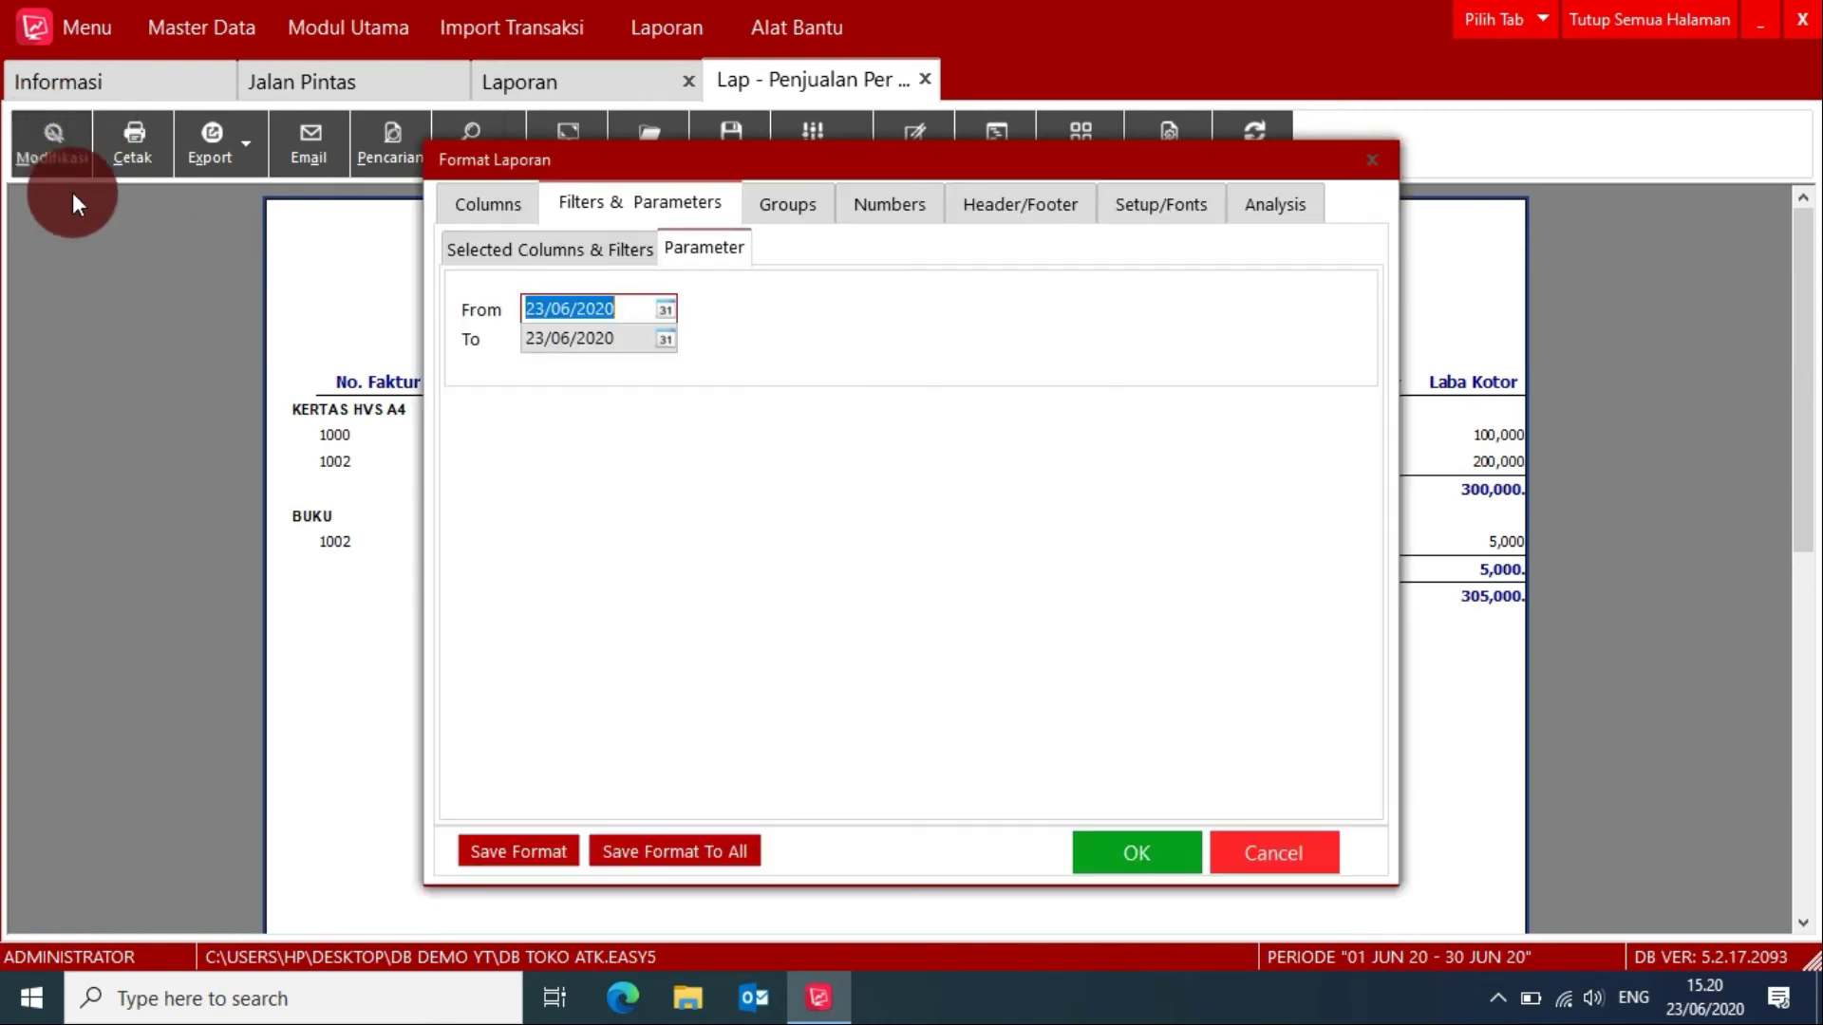
pyautogui.click(486, 256)
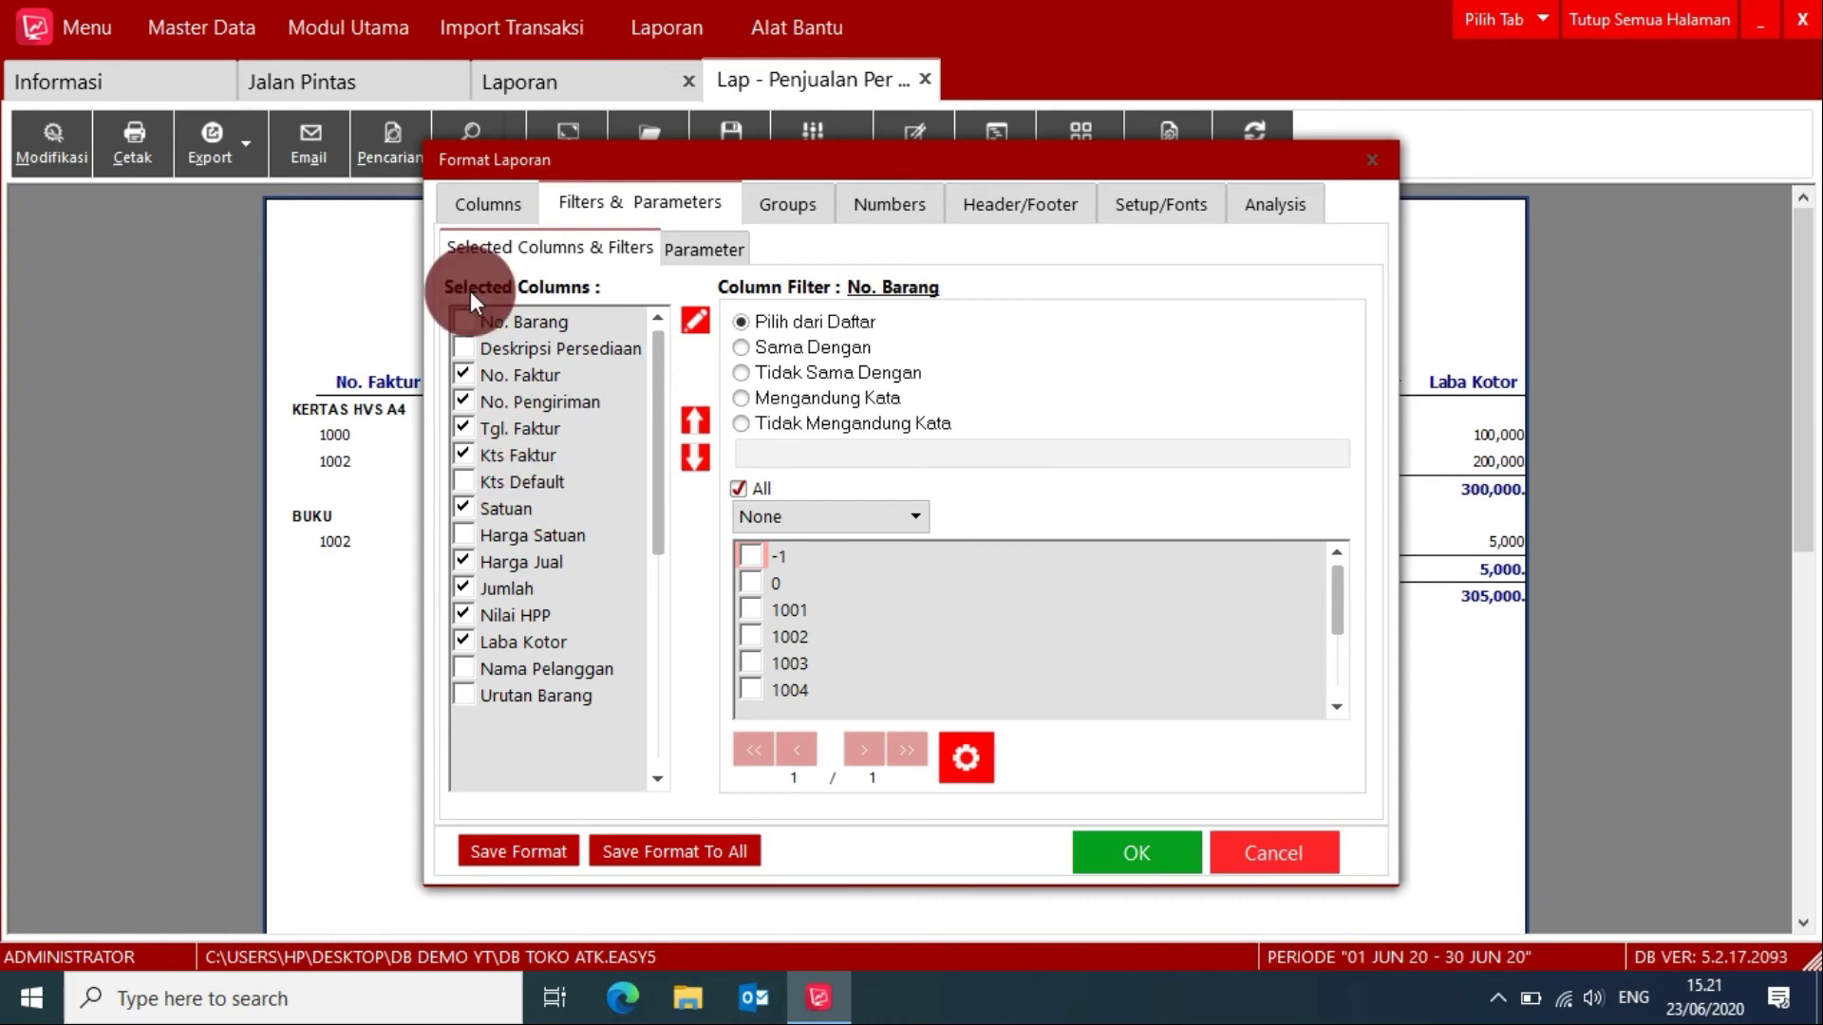
pyautogui.click(459, 208)
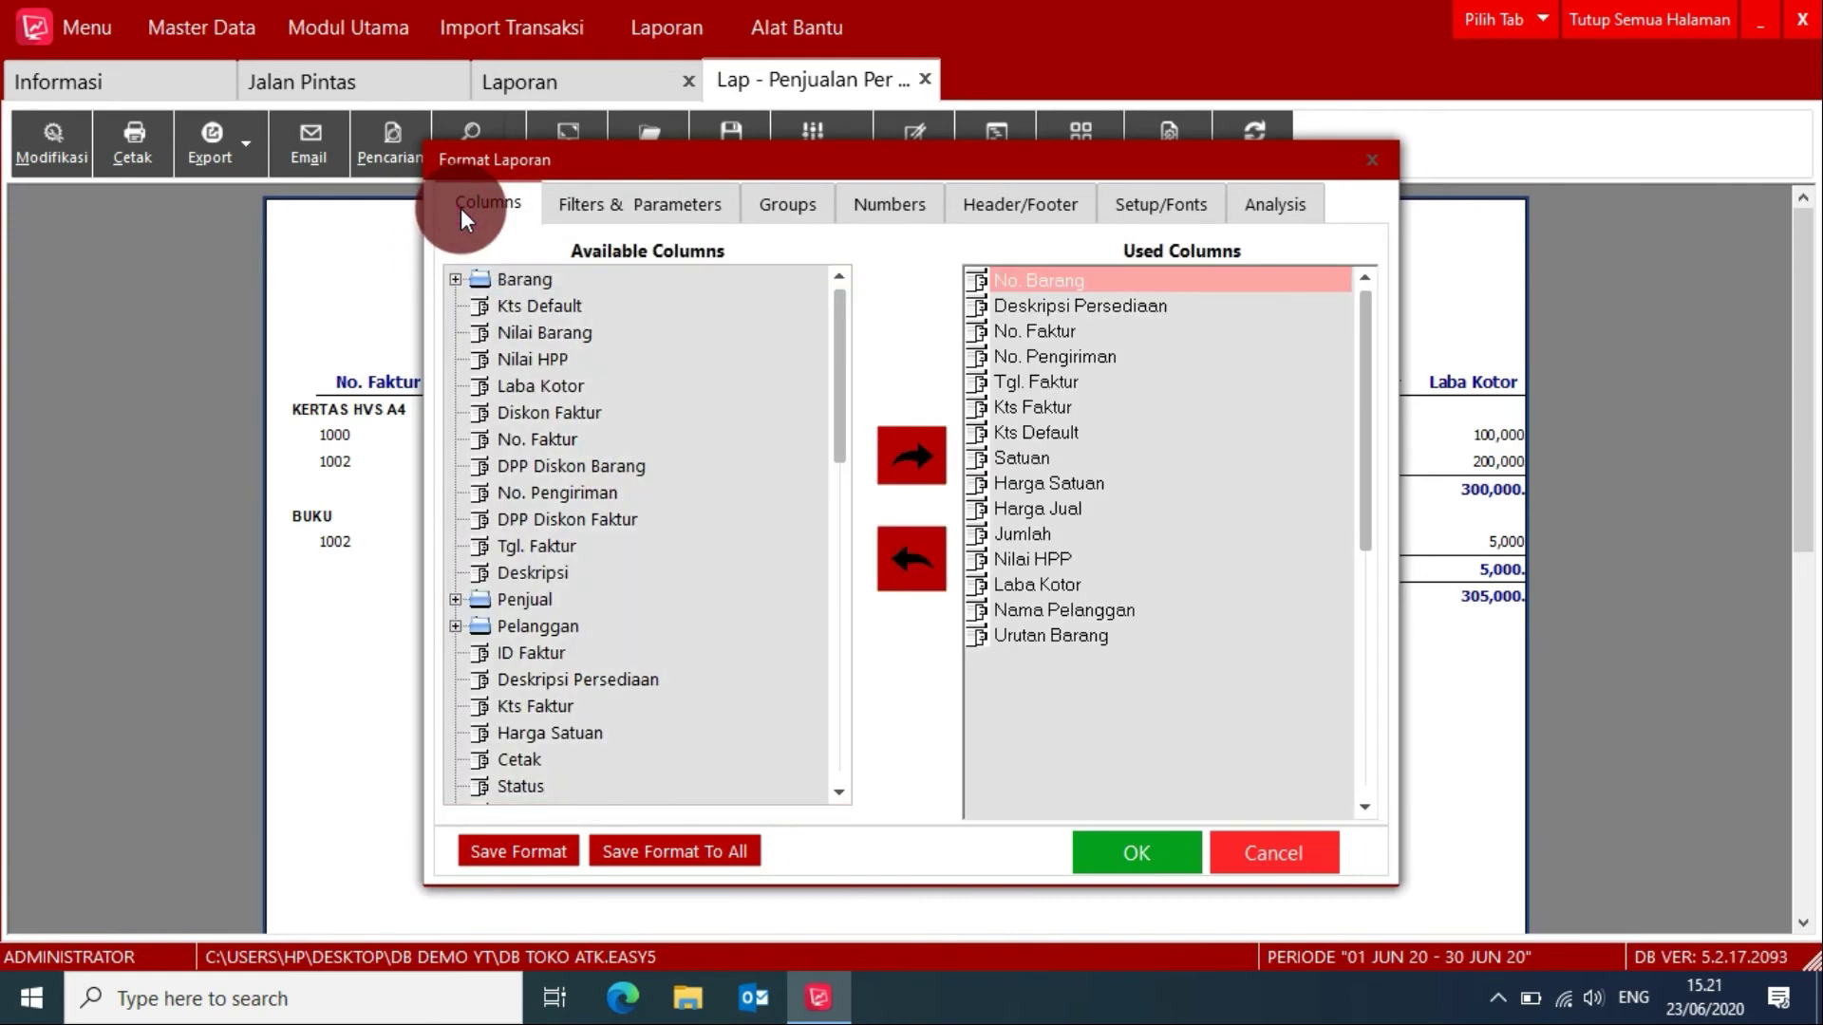
pyautogui.click(457, 280)
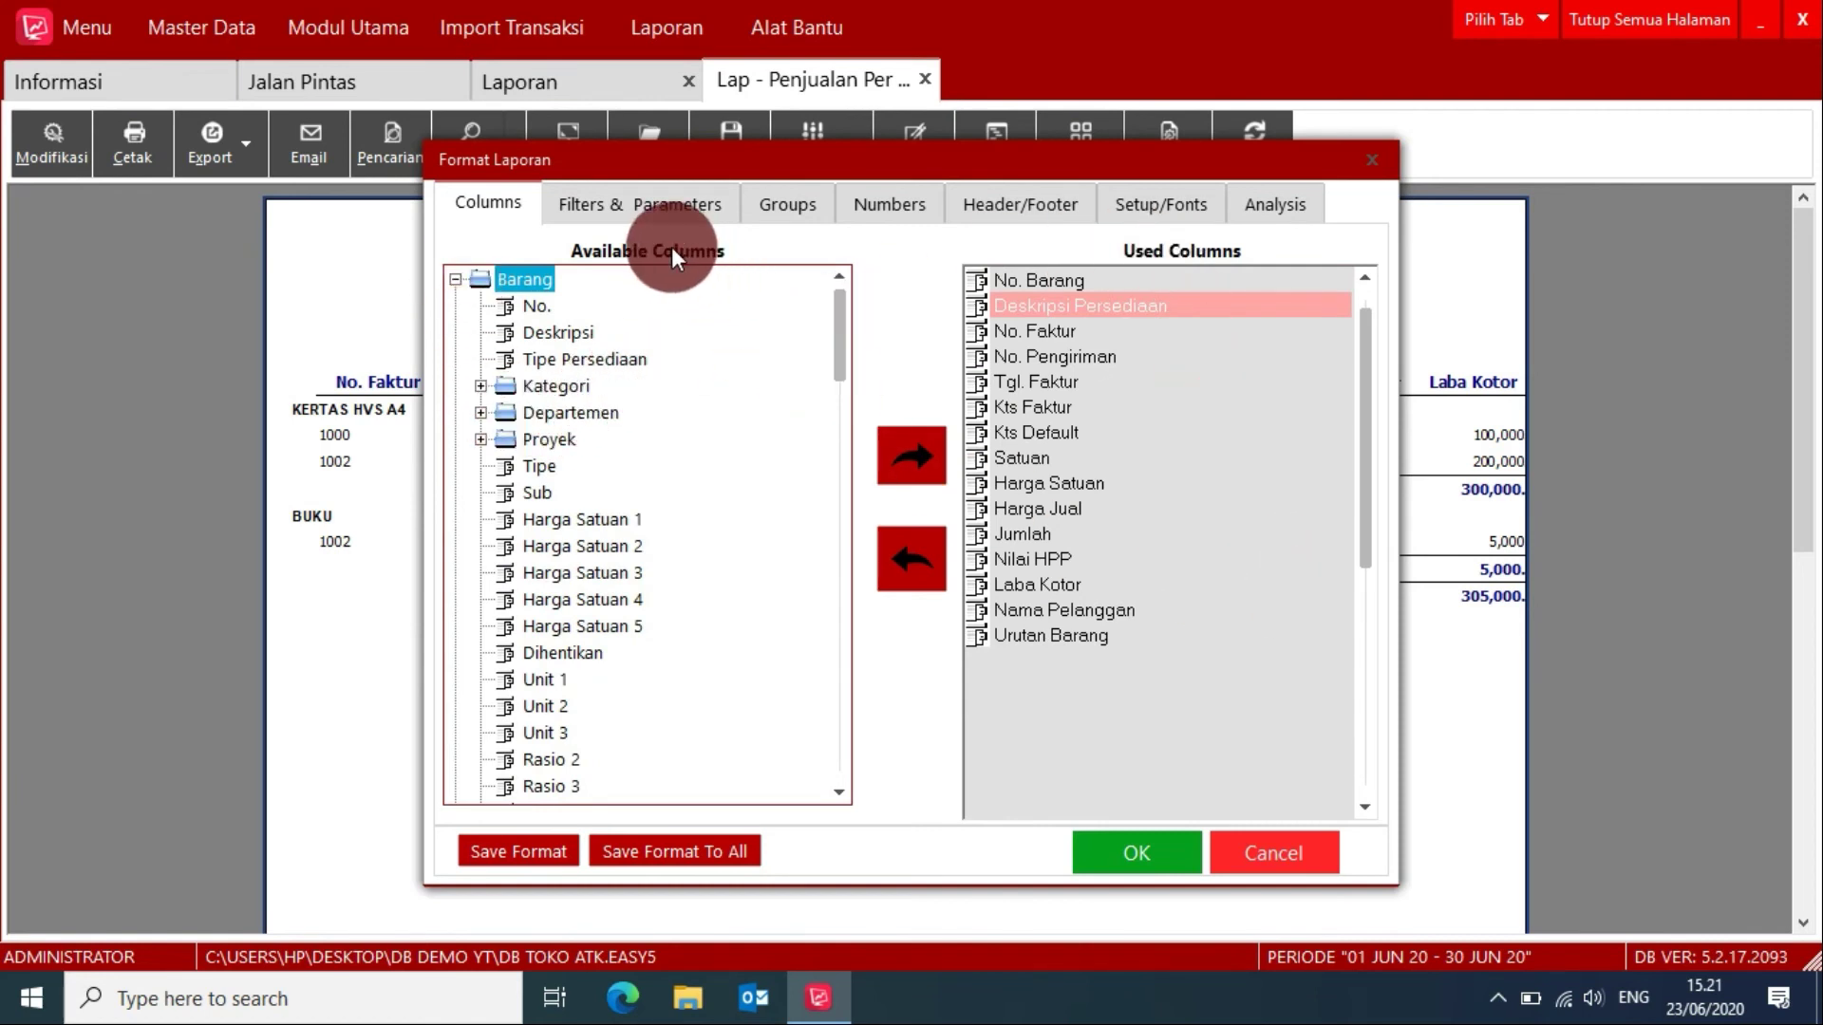
pyautogui.click(646, 207)
pyautogui.click(481, 368)
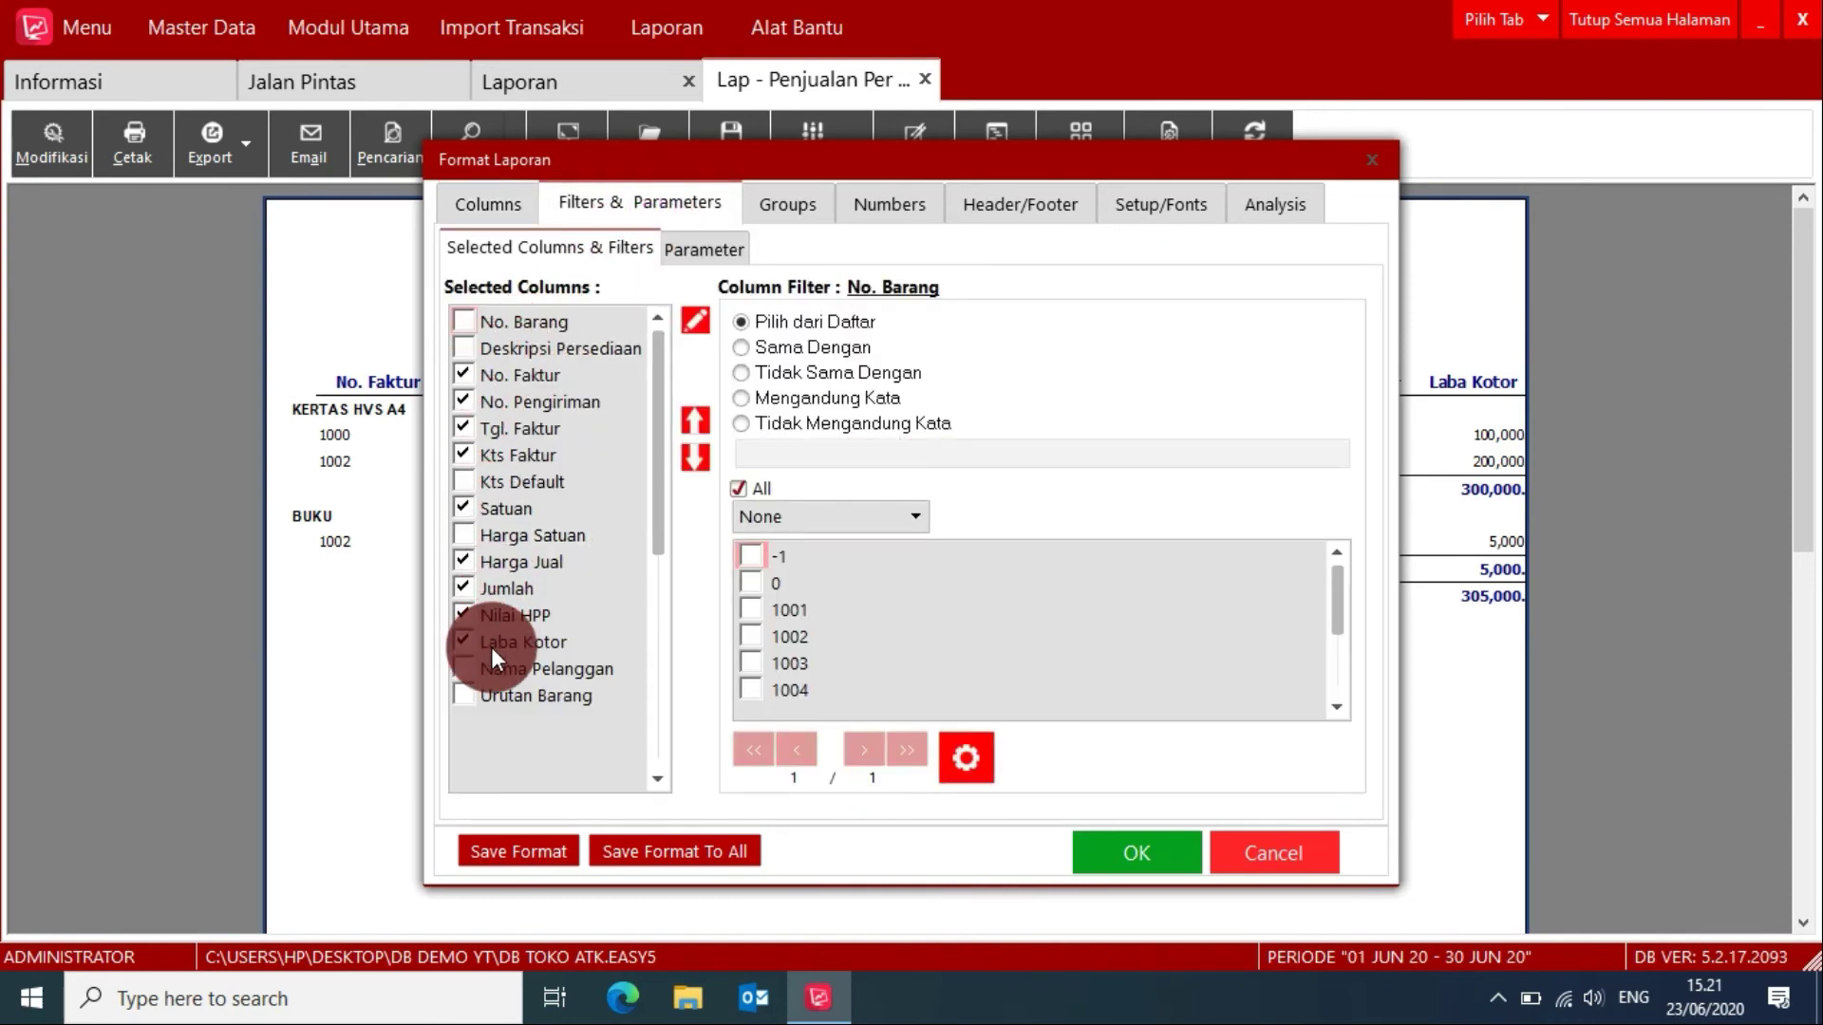
pyautogui.click(515, 404)
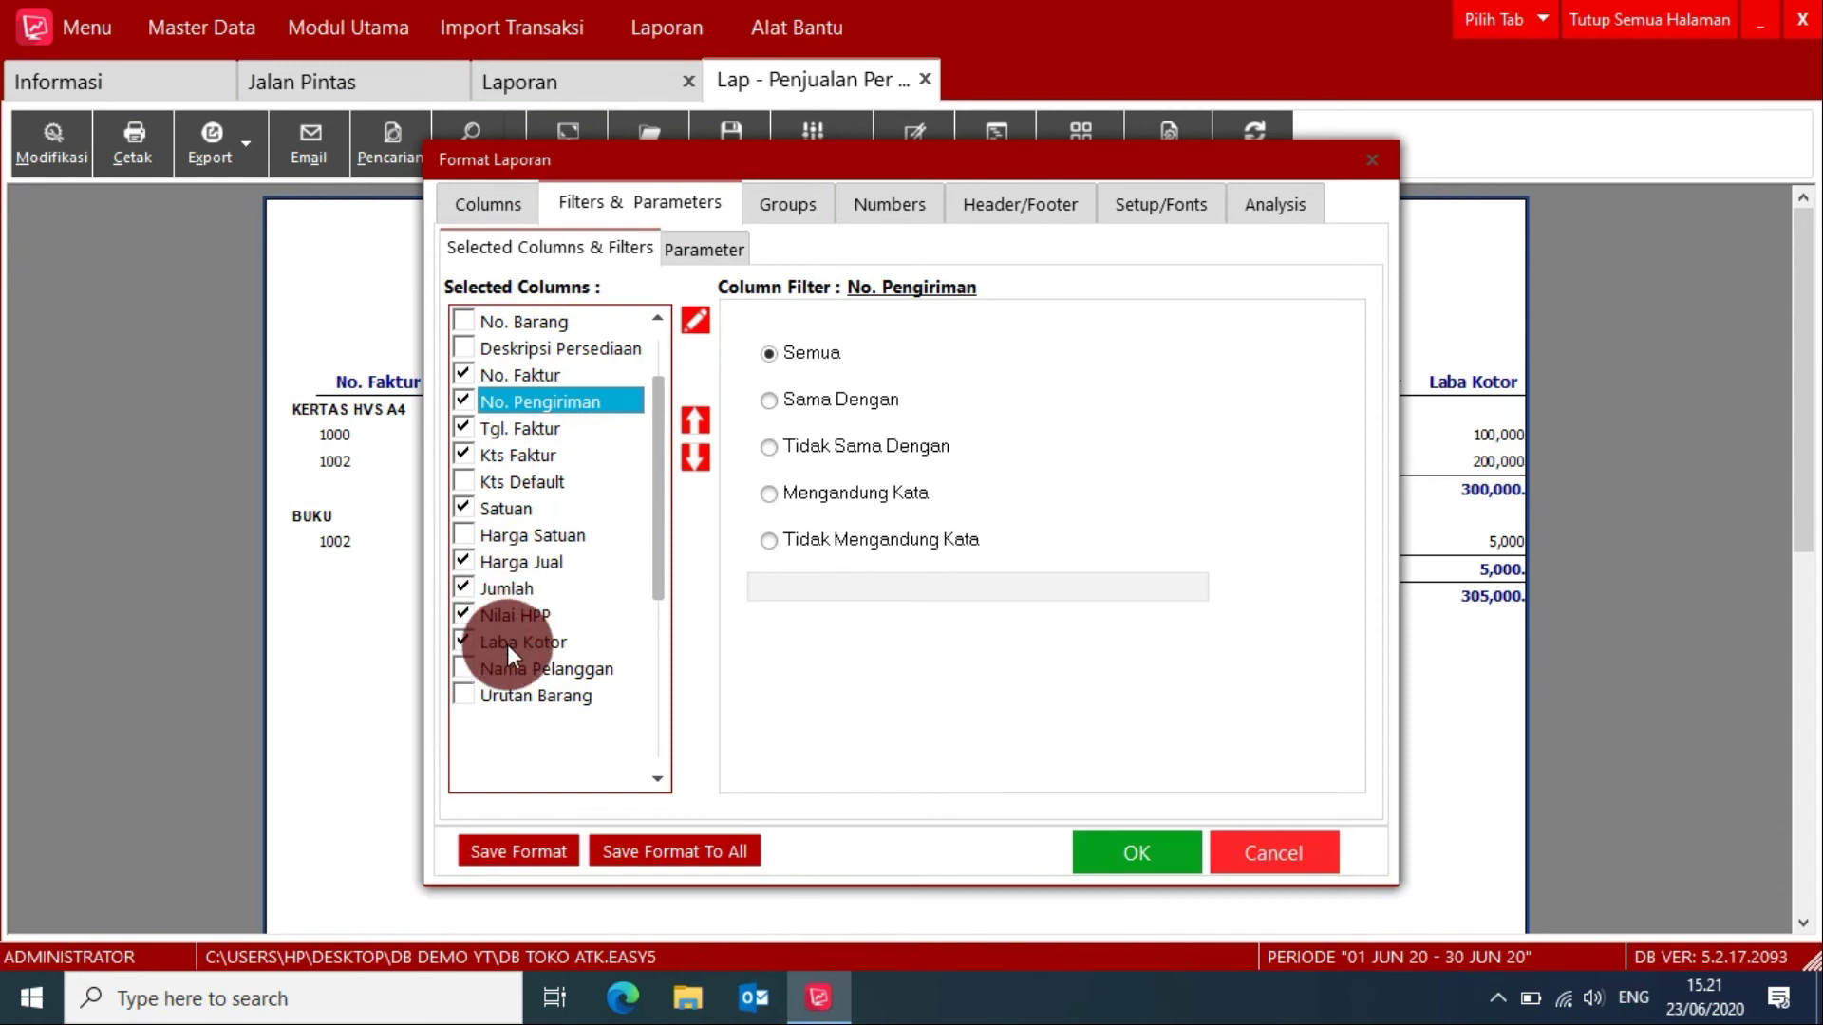
pyautogui.click(464, 403)
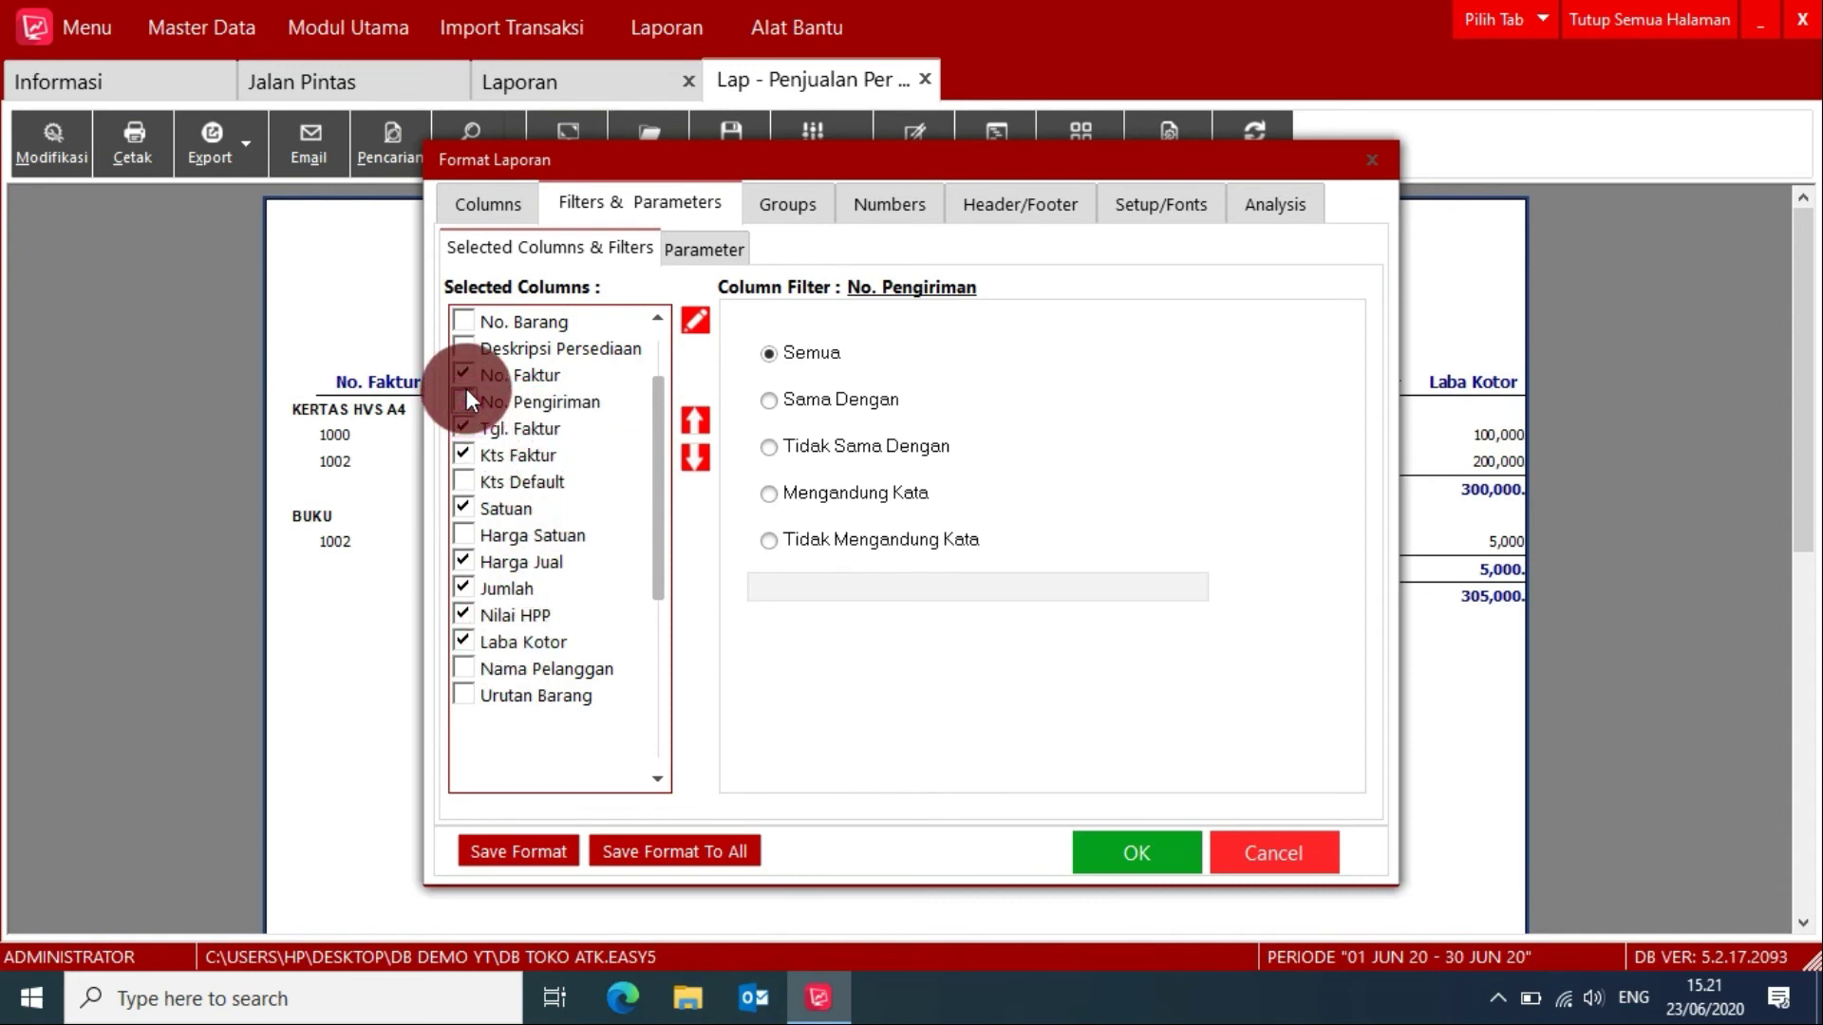
pyautogui.click(461, 429)
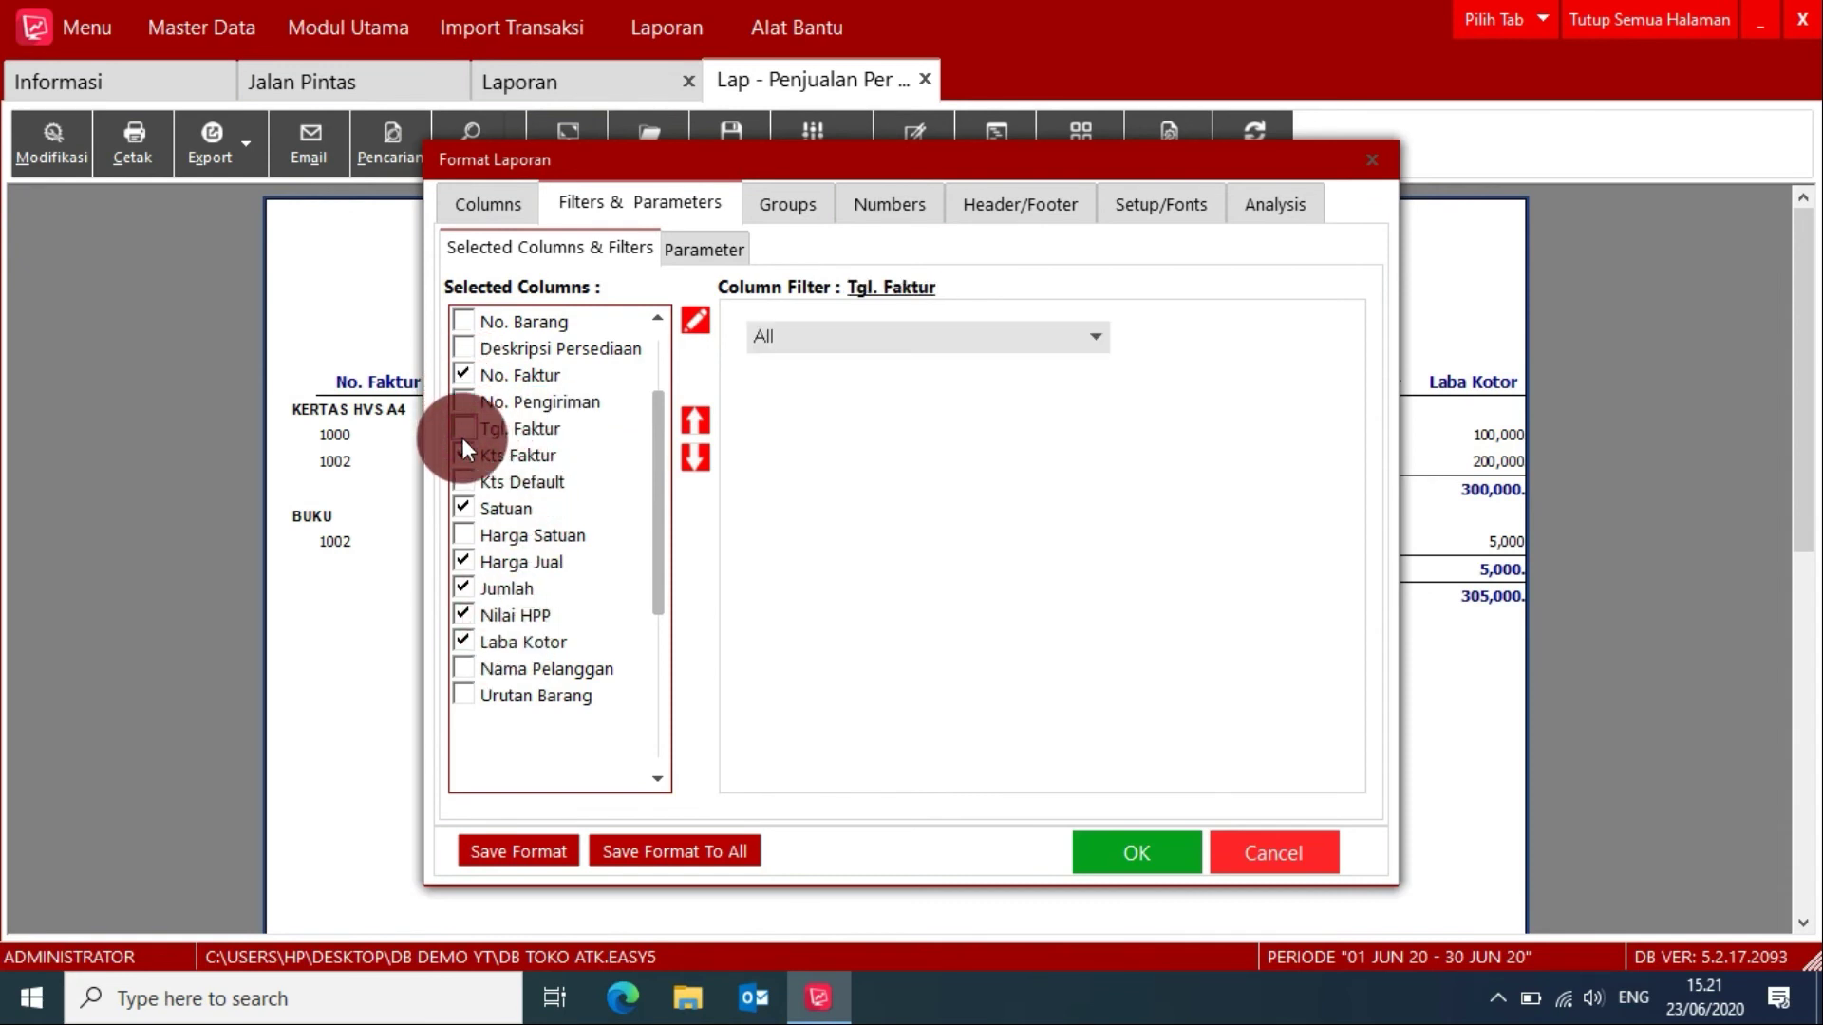
pyautogui.click(1118, 850)
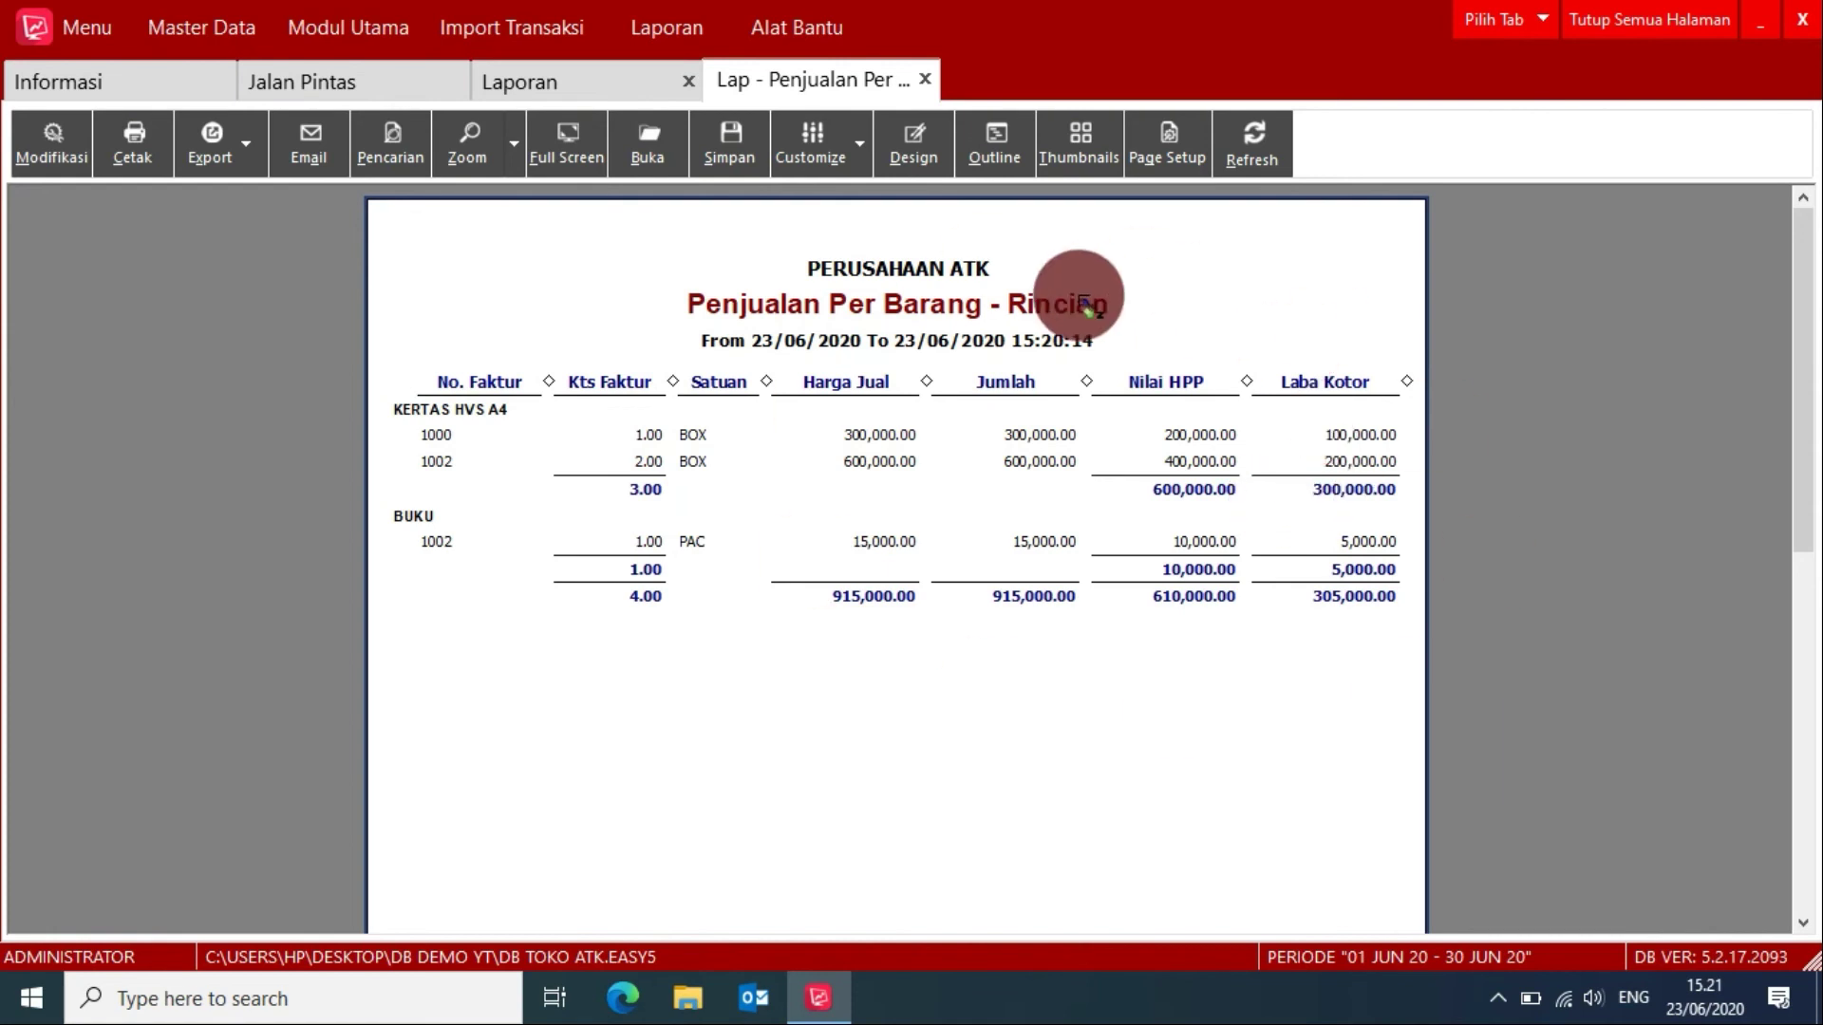
# Step: Check the Laporan Pembelian category in the report list, close all pages, and return to Jalan Pintas
pyautogui.click(603, 84)
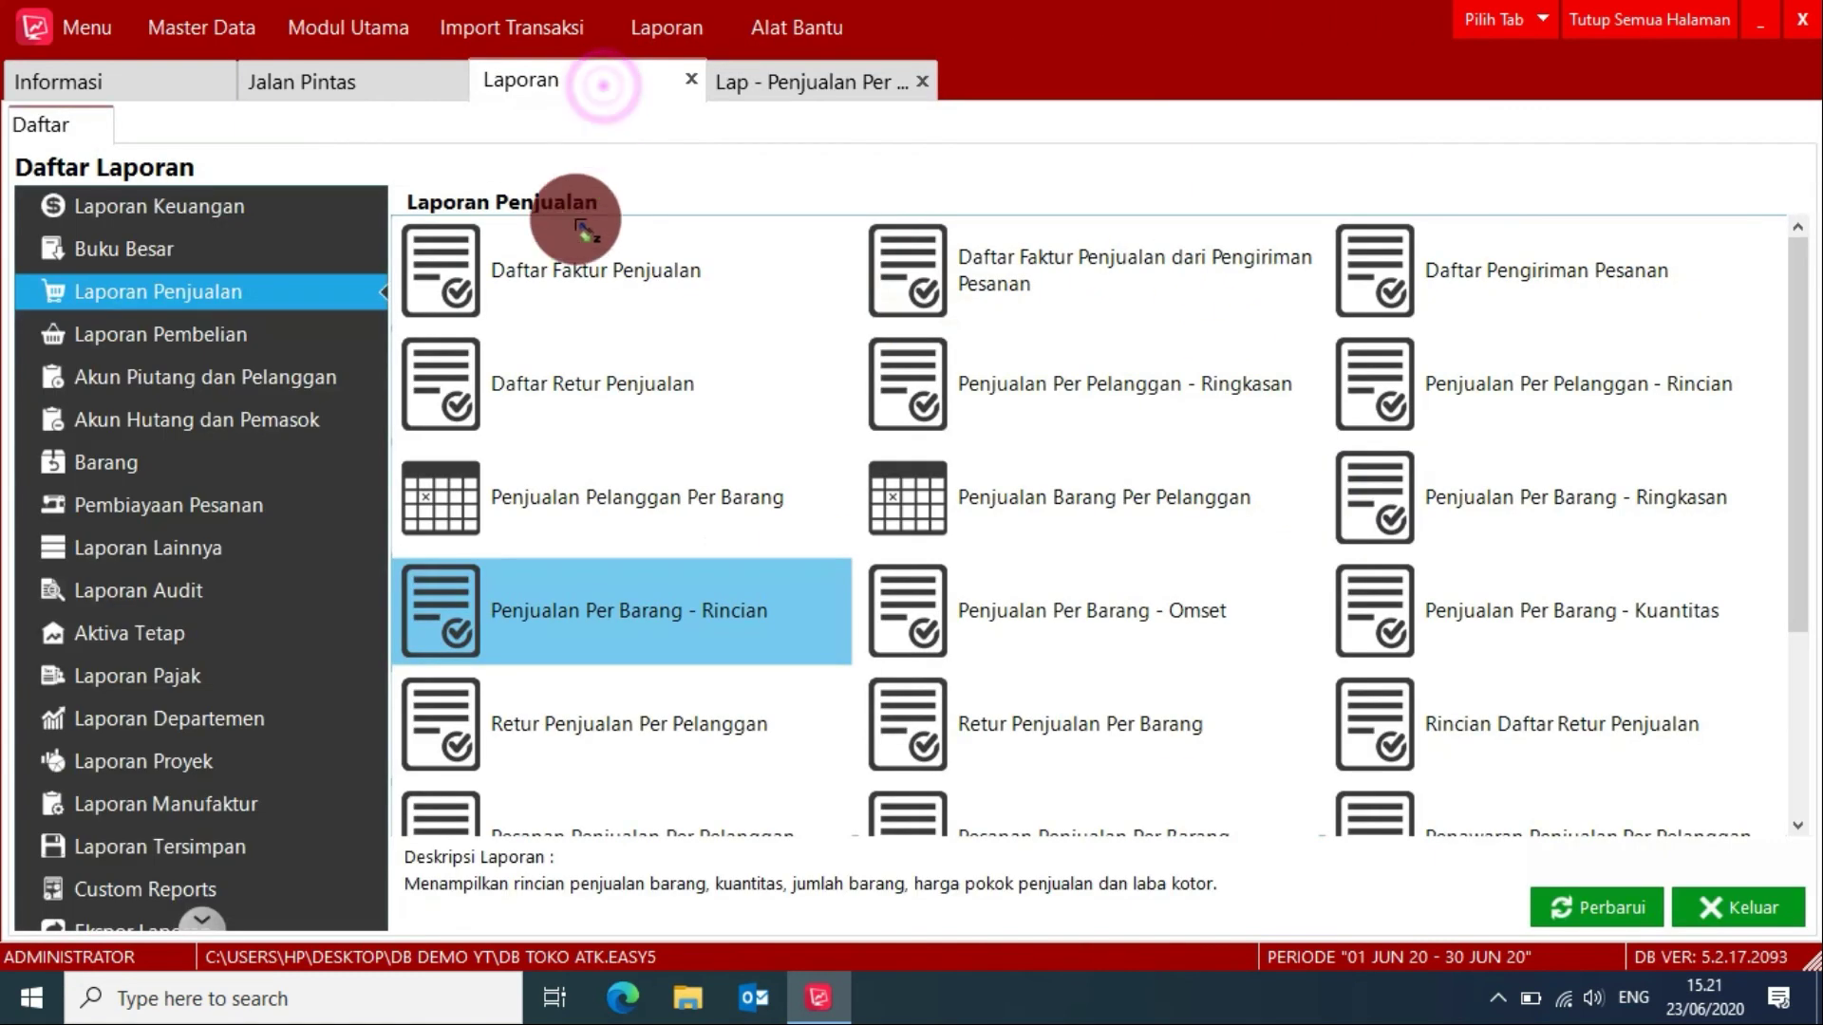
pyautogui.click(235, 337)
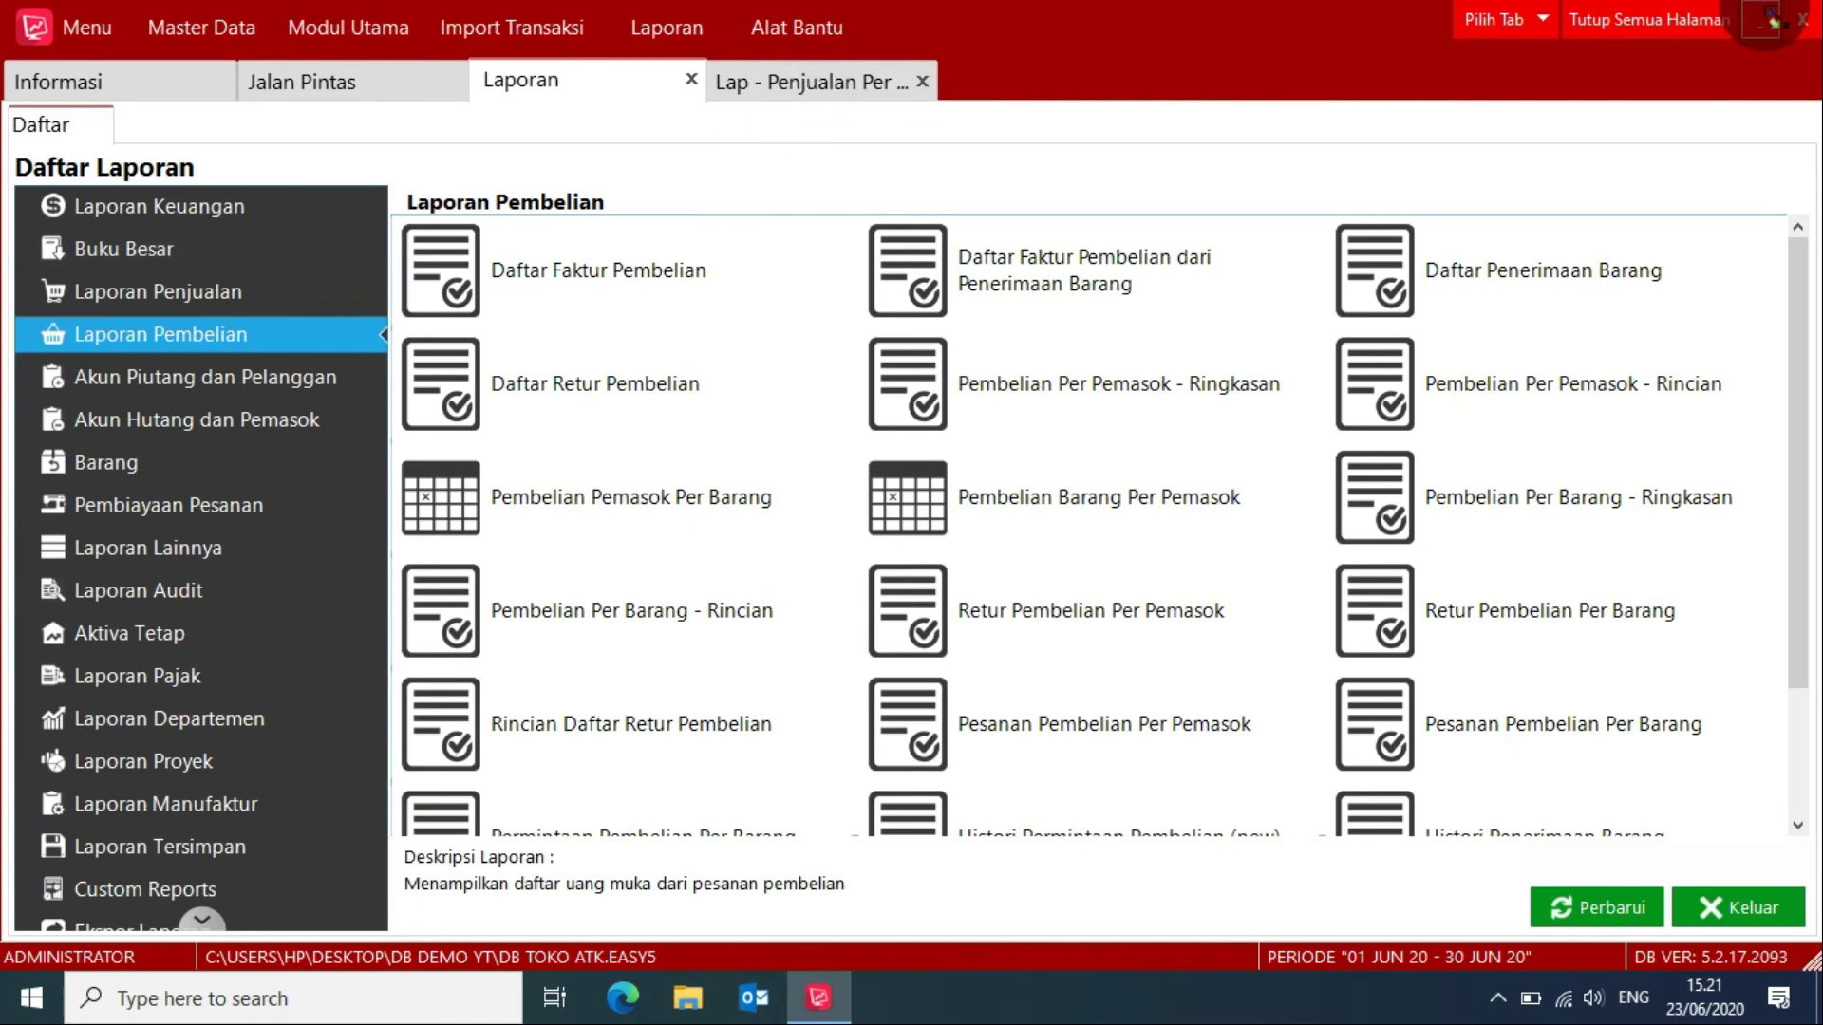
pyautogui.click(1626, 21)
pyautogui.click(428, 87)
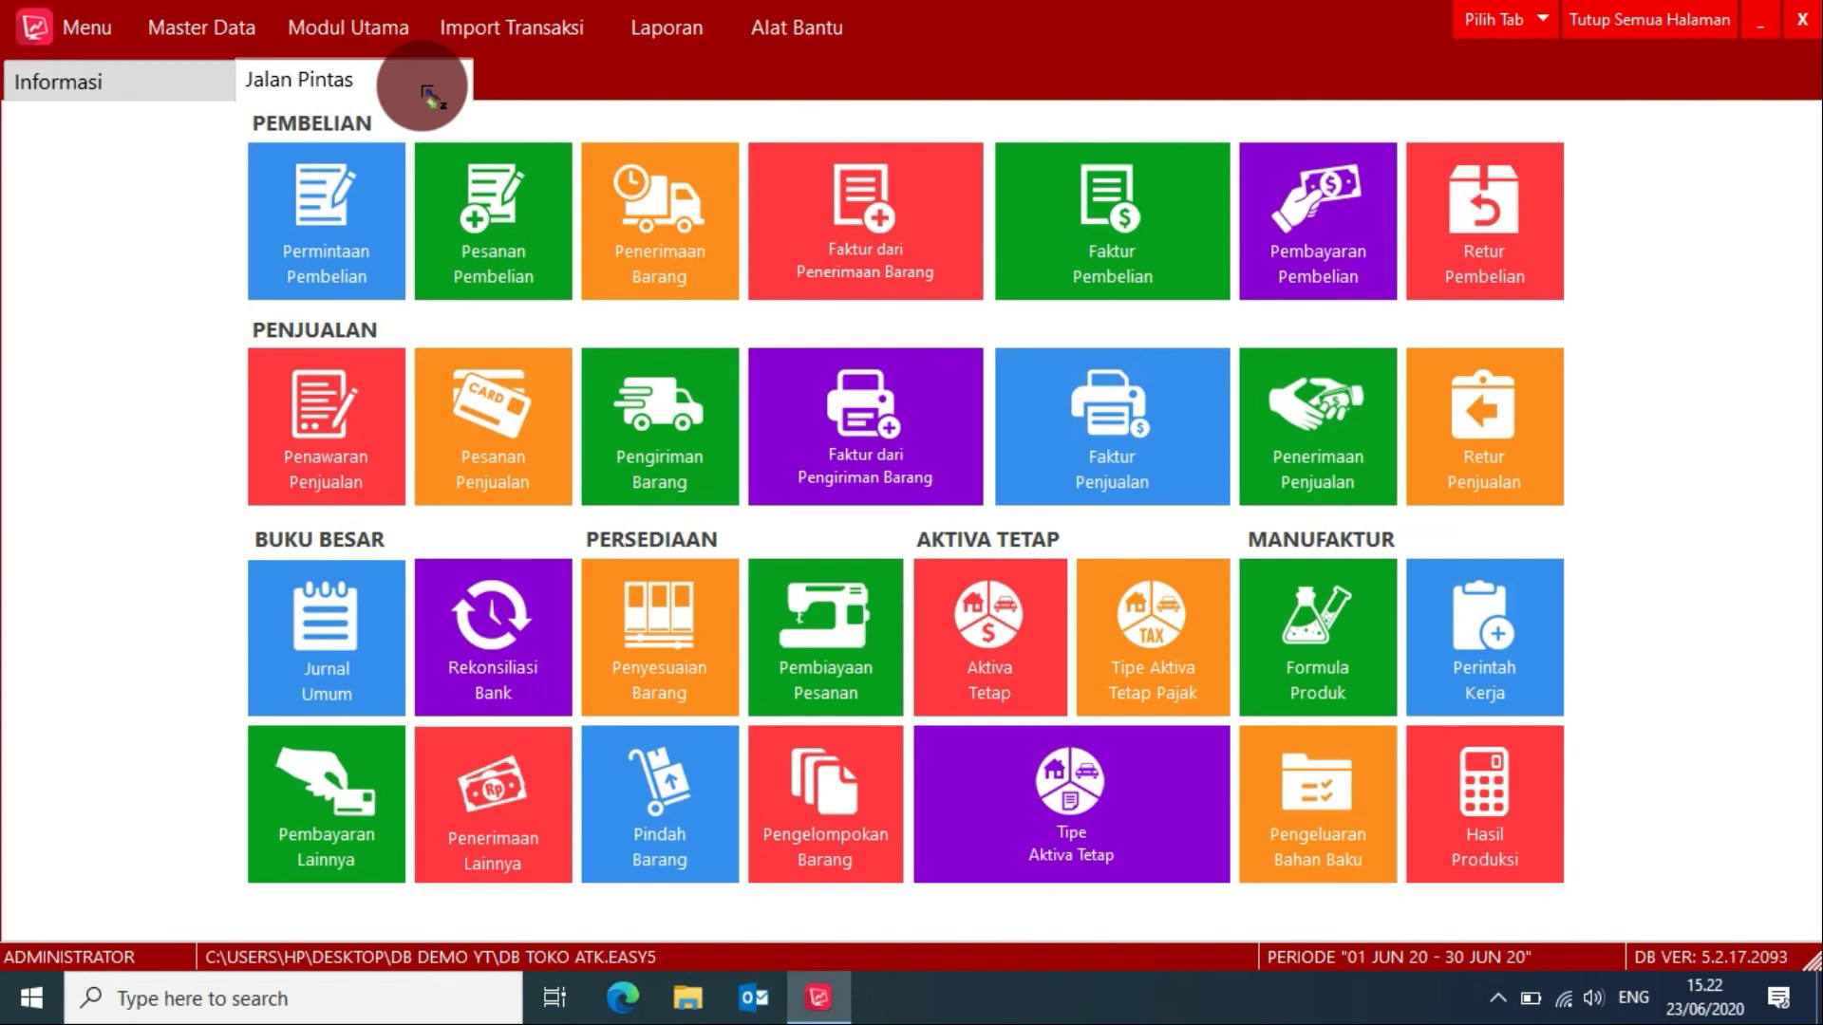
# Step: Start a new Pembayaran Lainnya entry and set Dibayar dari to Kas - IDR
pyautogui.click(304, 622)
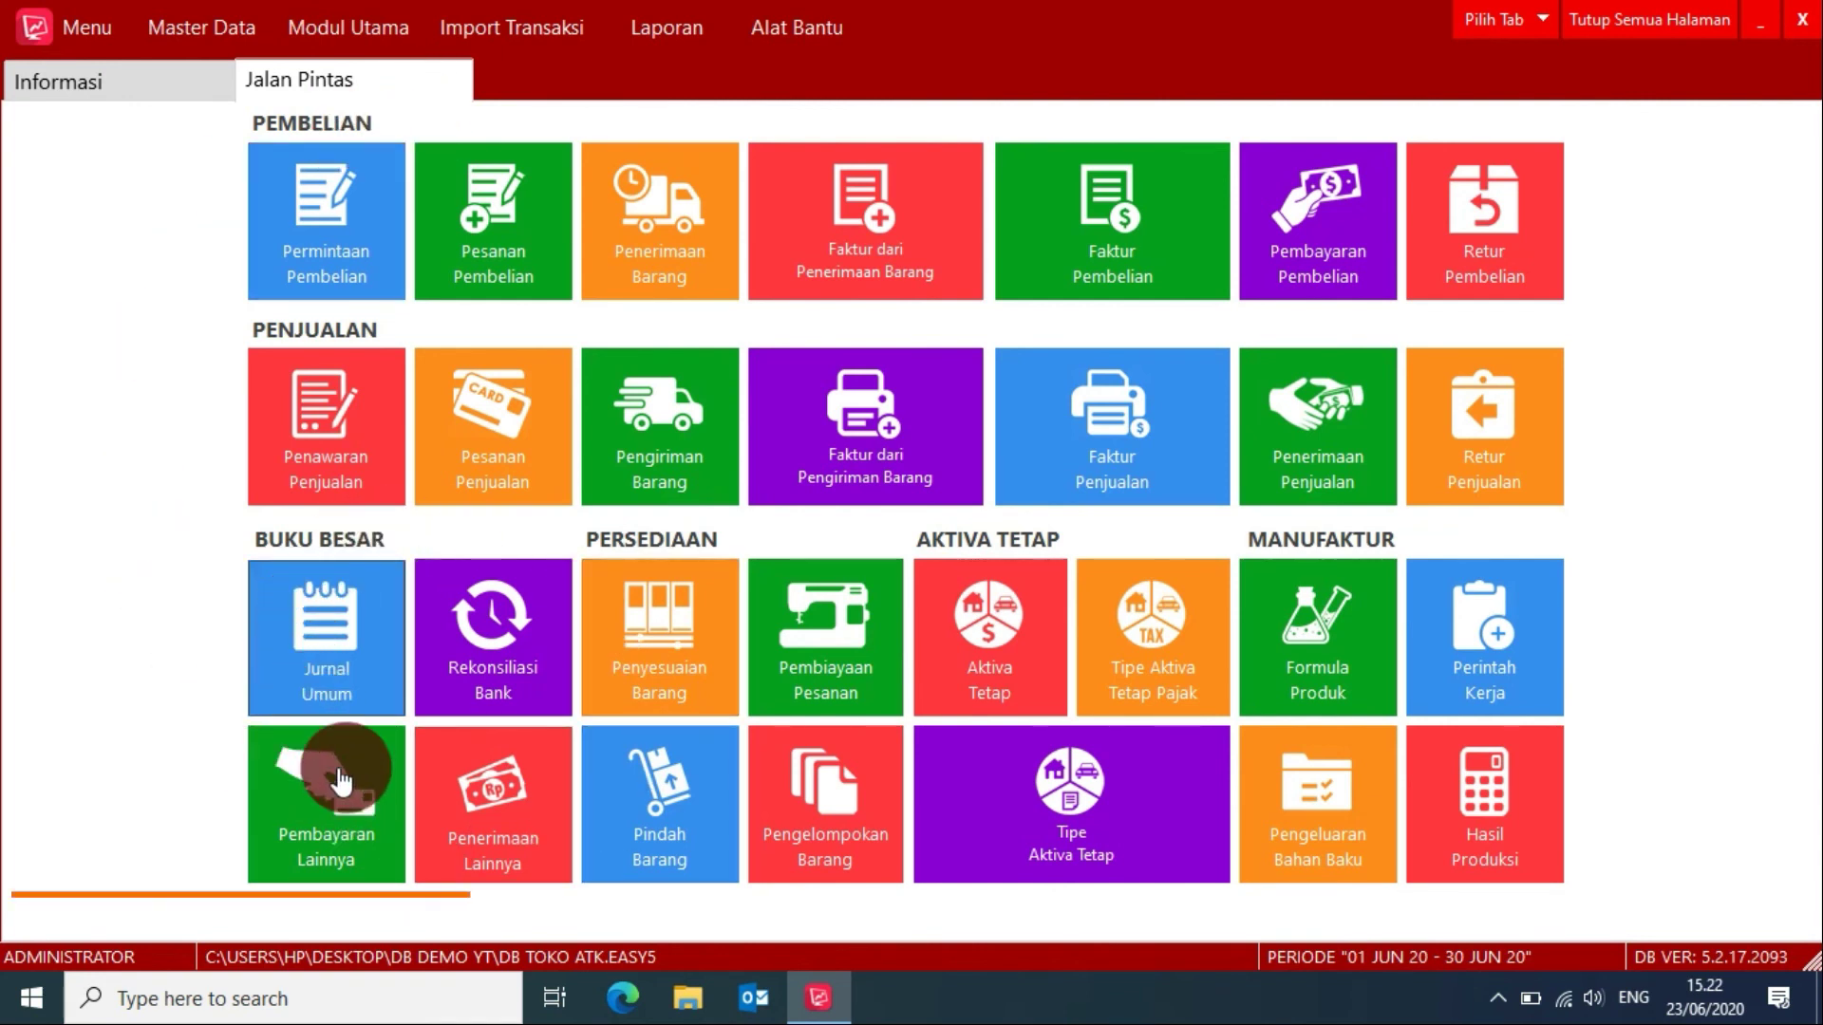
pyautogui.click(342, 776)
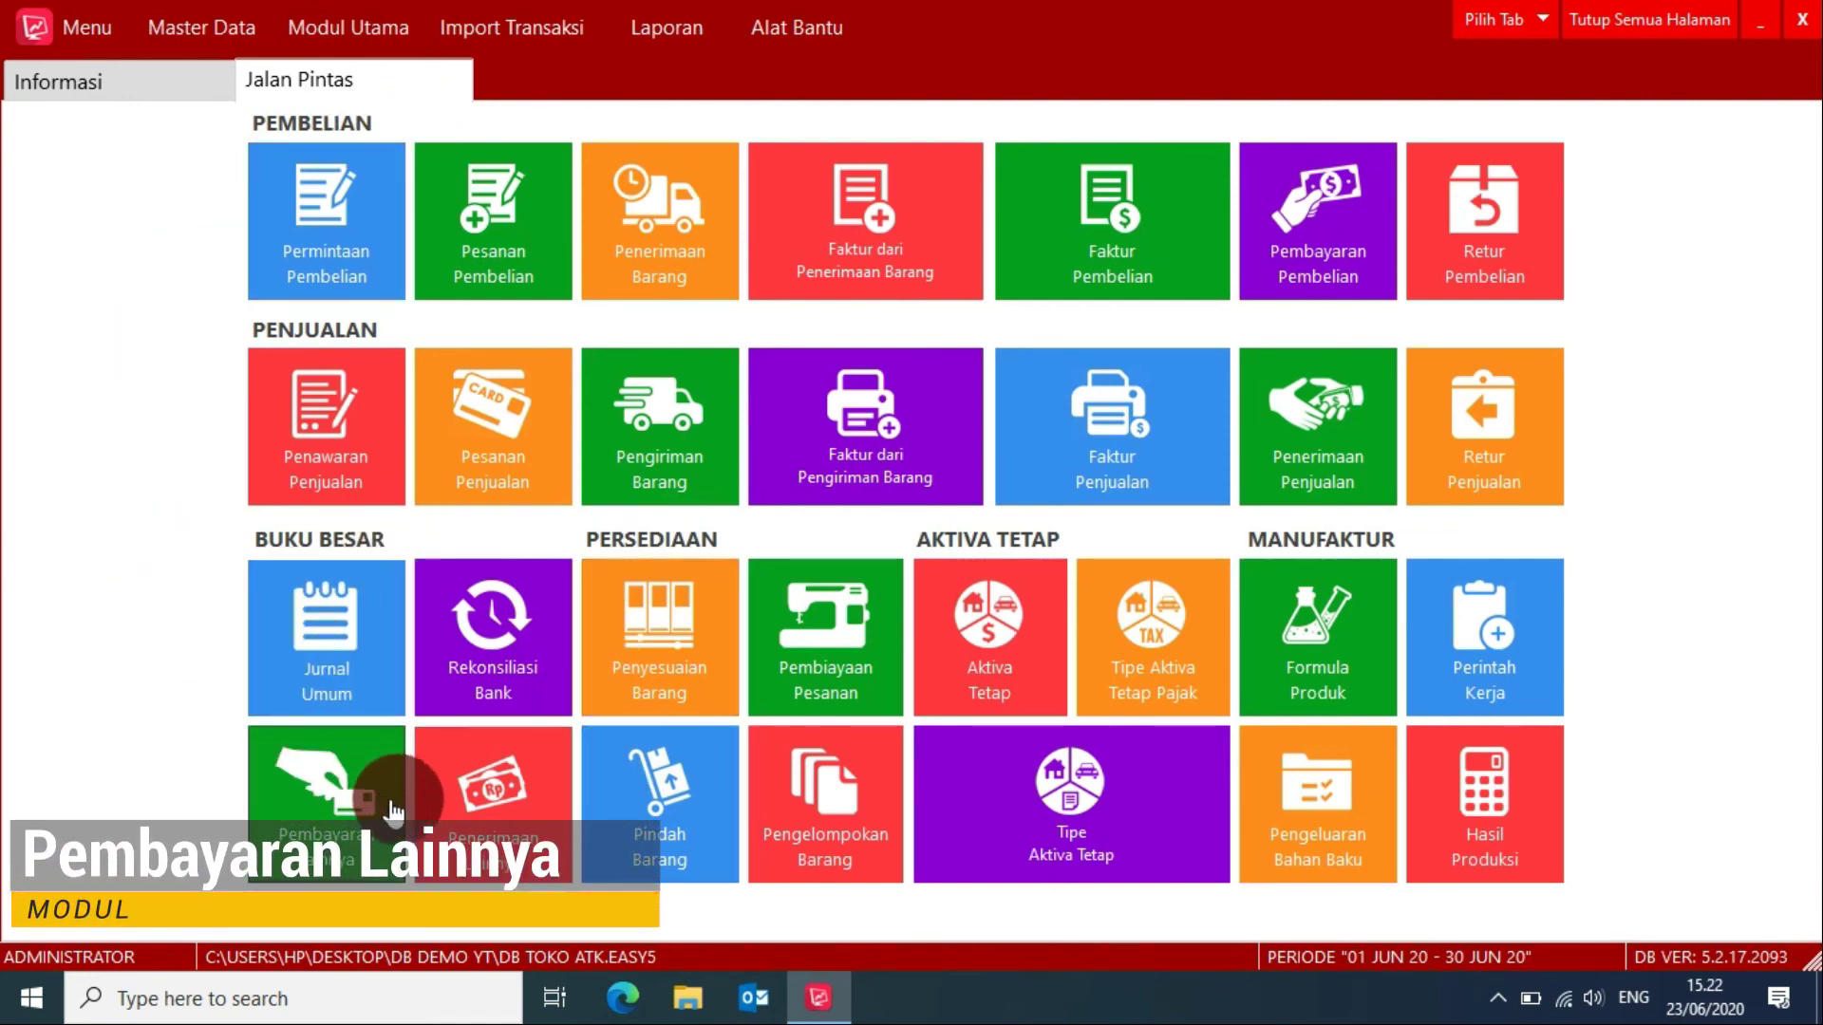
pyautogui.click(310, 807)
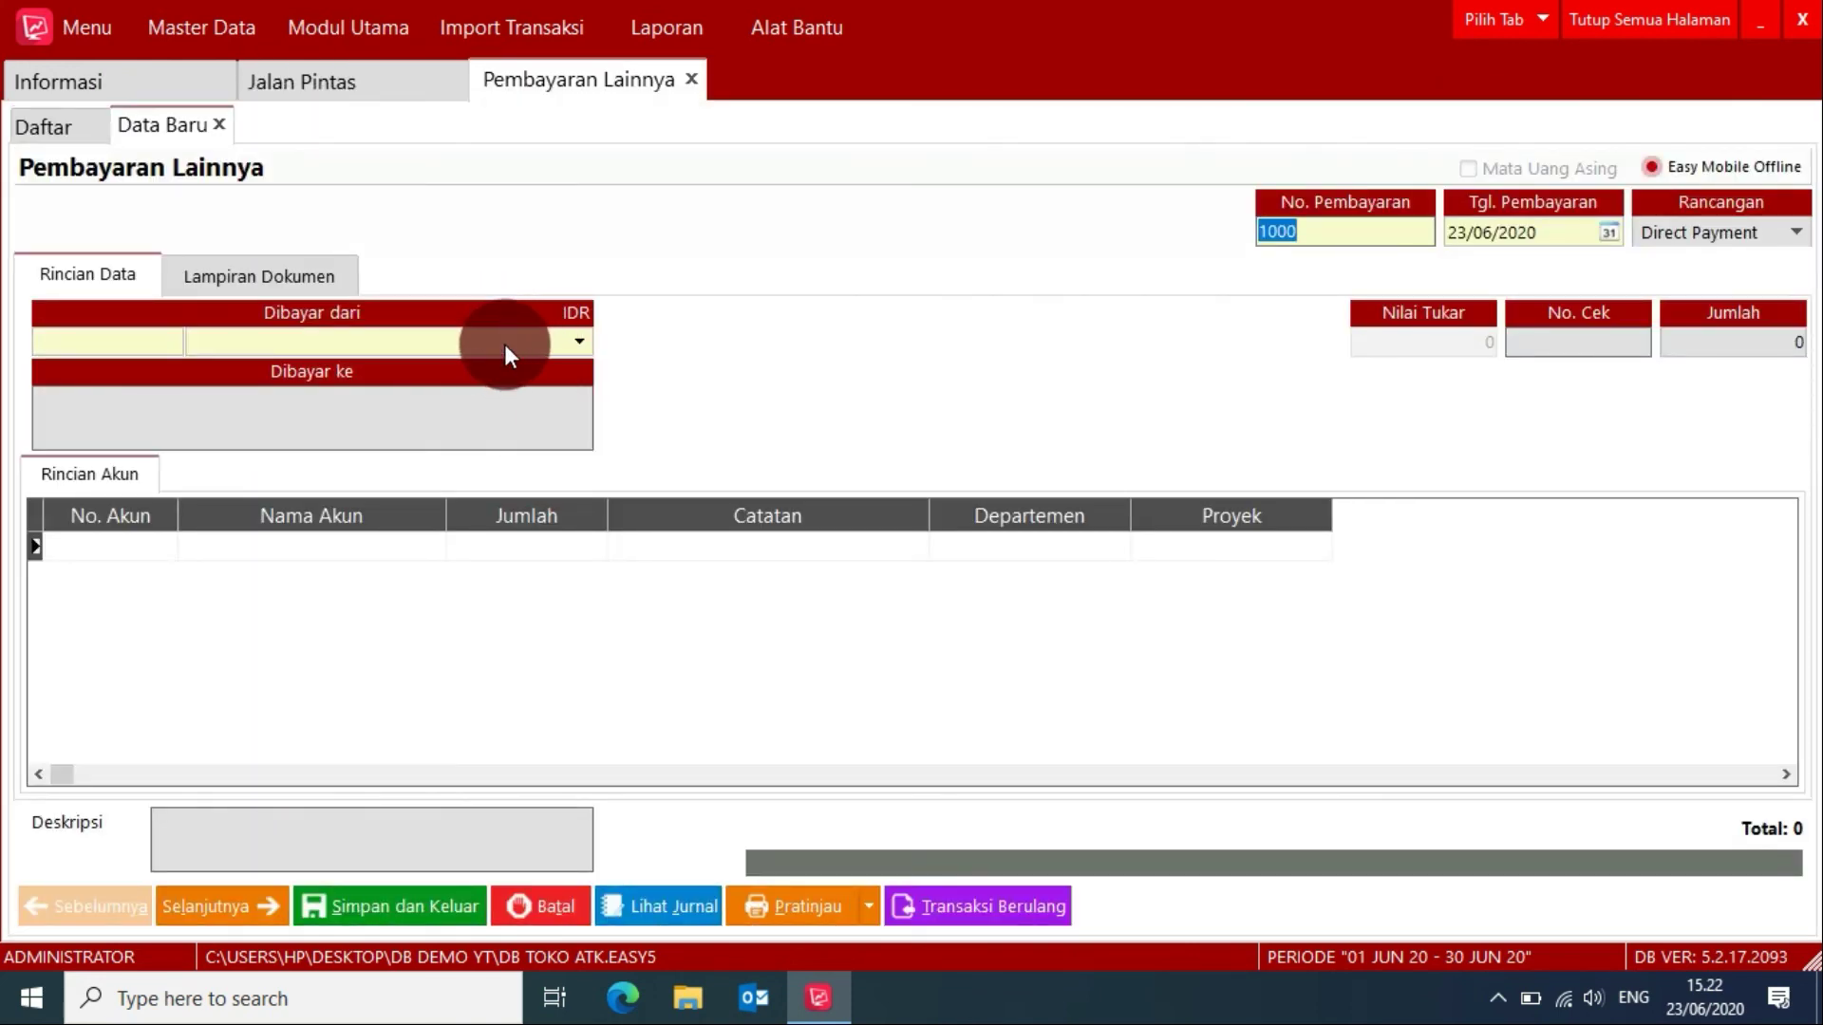
pyautogui.click(504, 344)
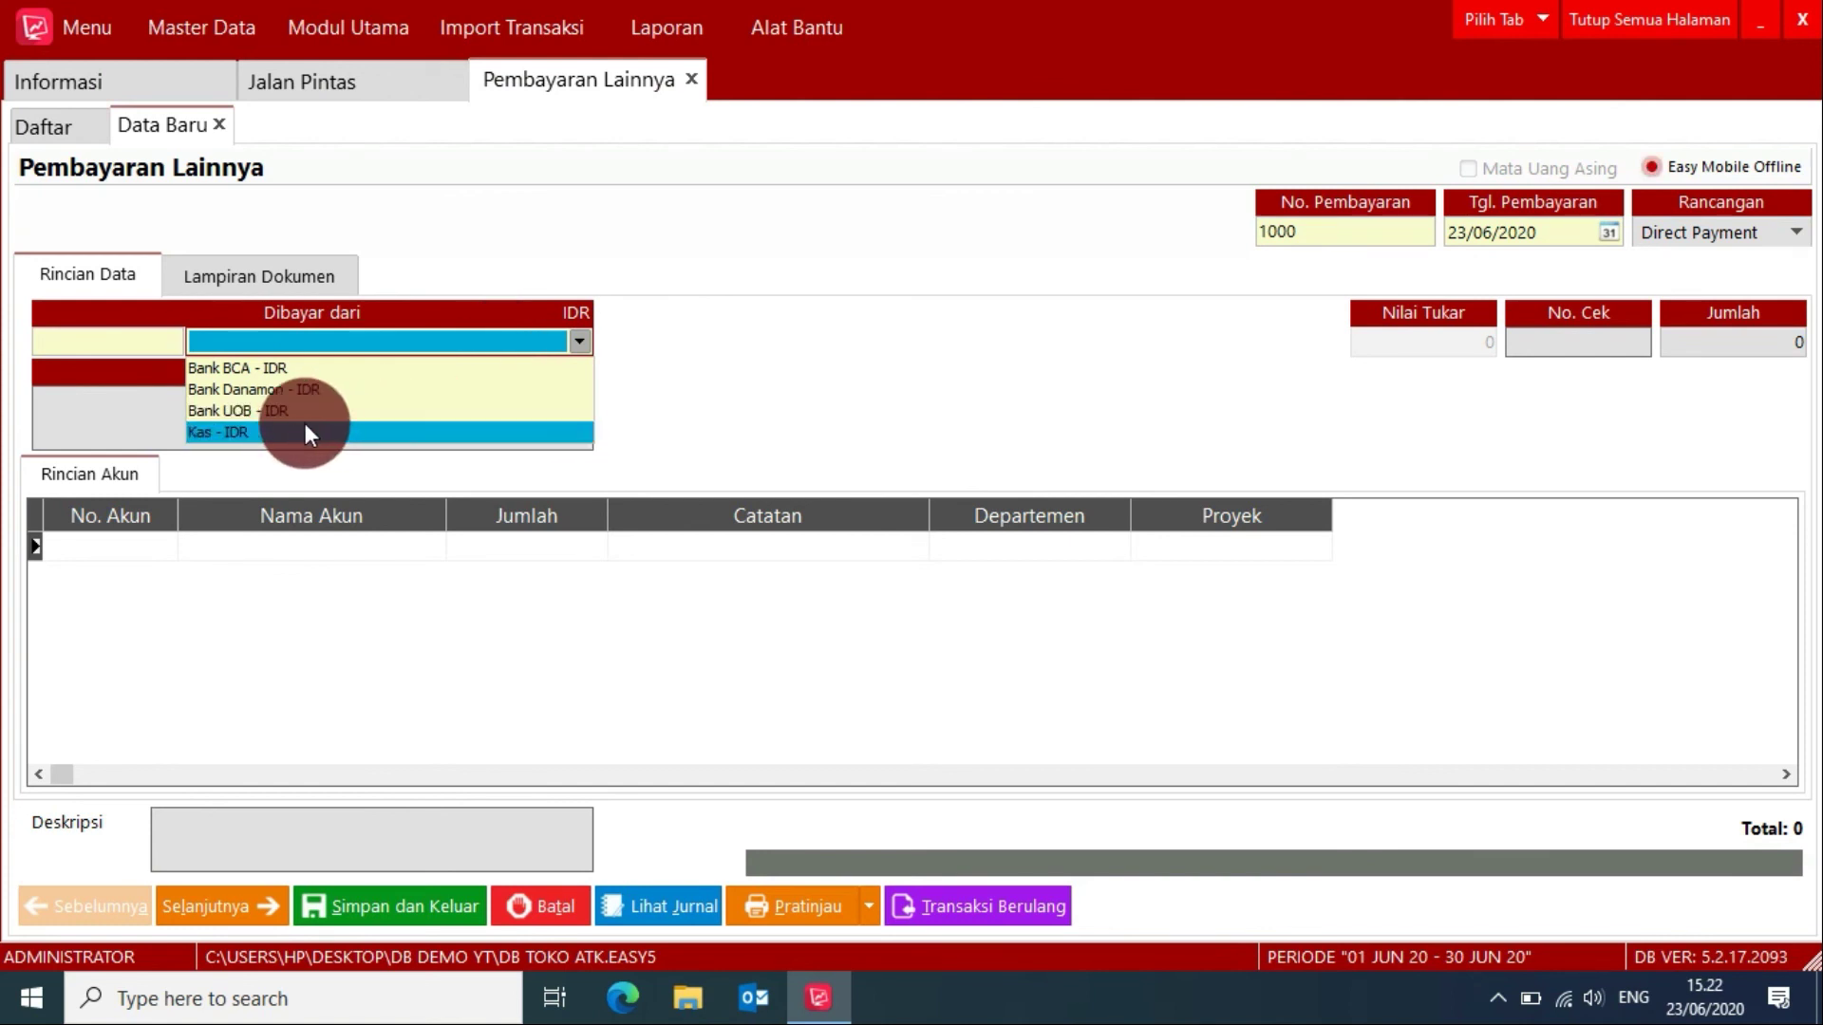
pyautogui.click(281, 431)
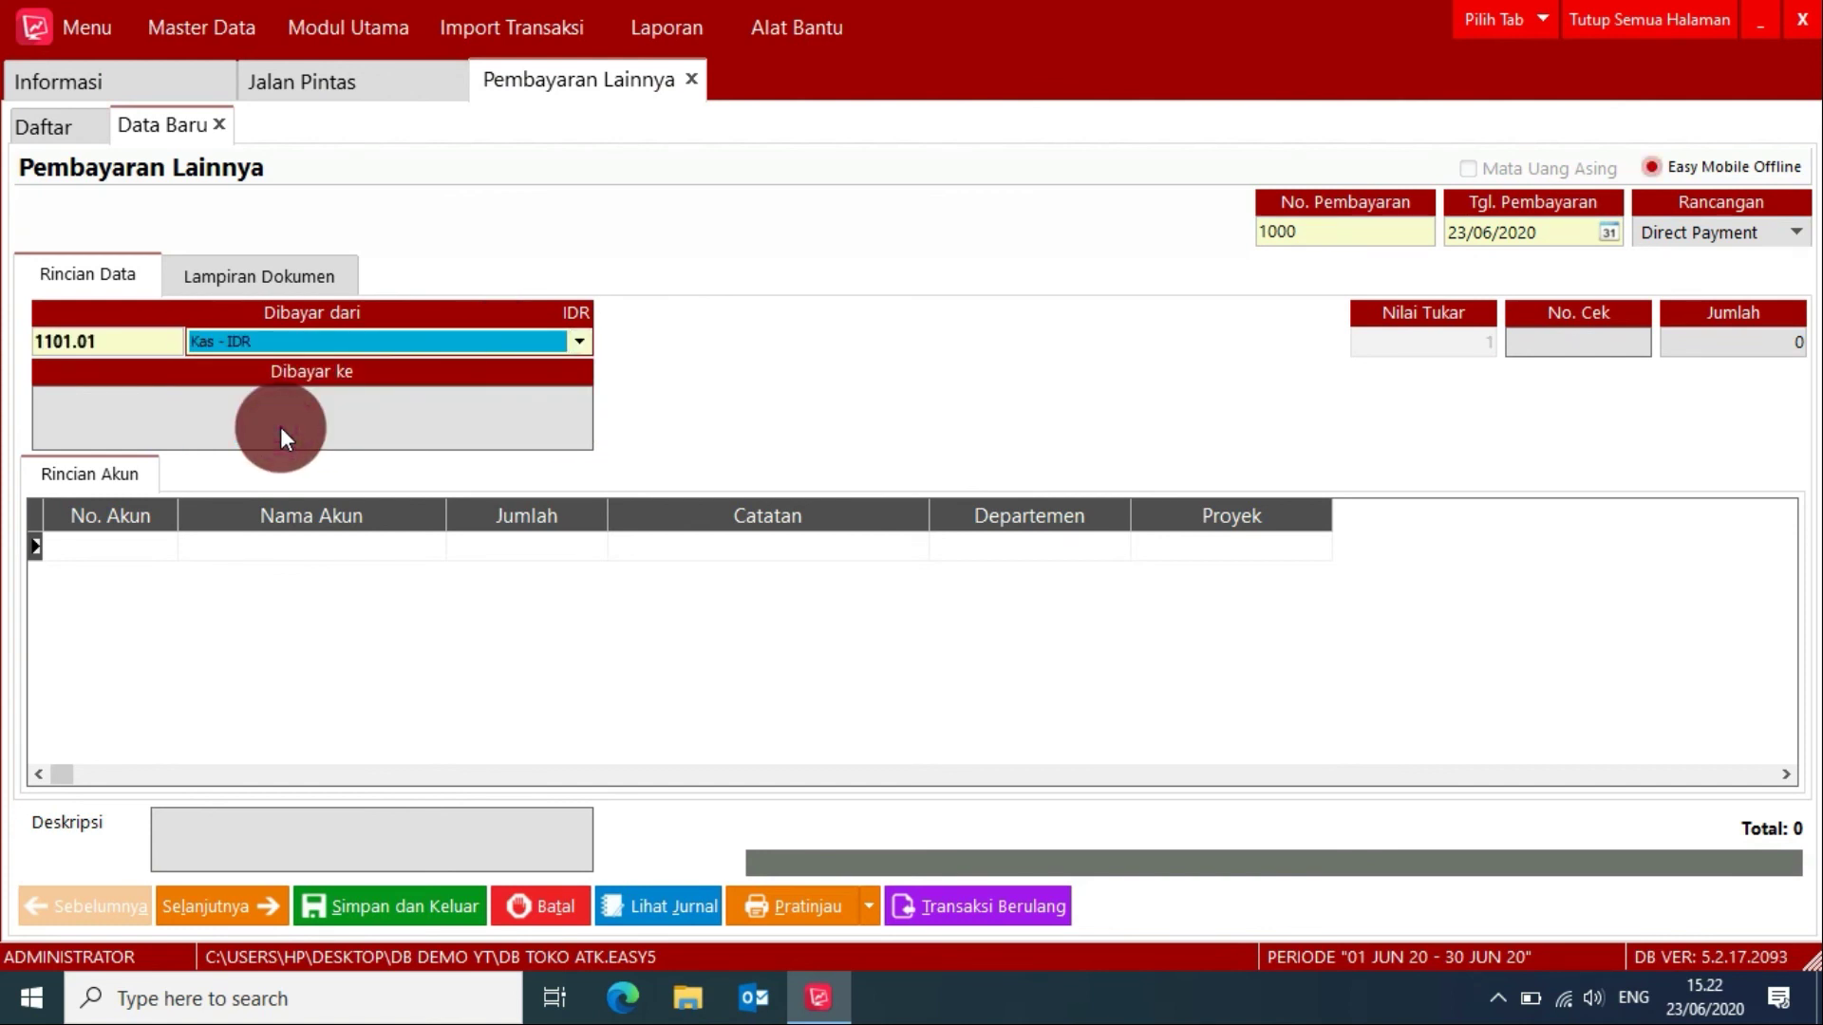
# Step: Add account 5103.11 Biaya Bahan Bakar/Parkir to the payment's account lines with a Jumlah of 50,000
pyautogui.click(140, 543)
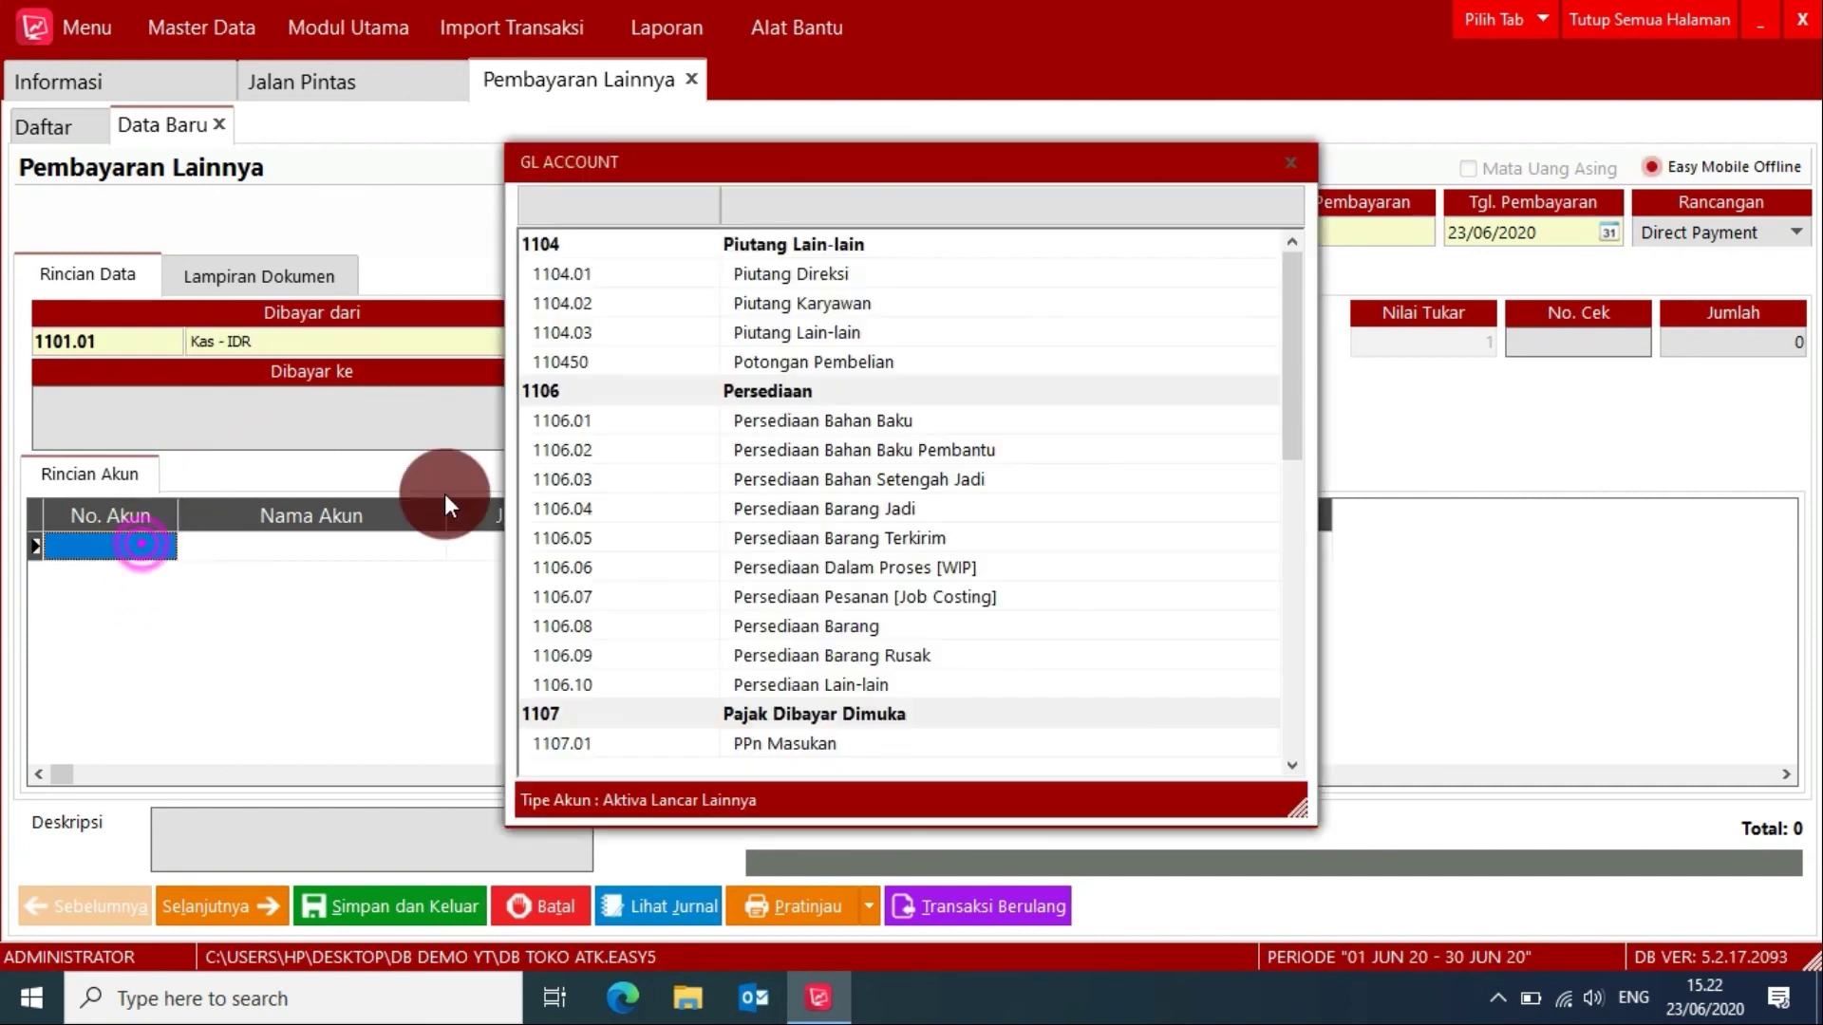
pyautogui.click(964, 211)
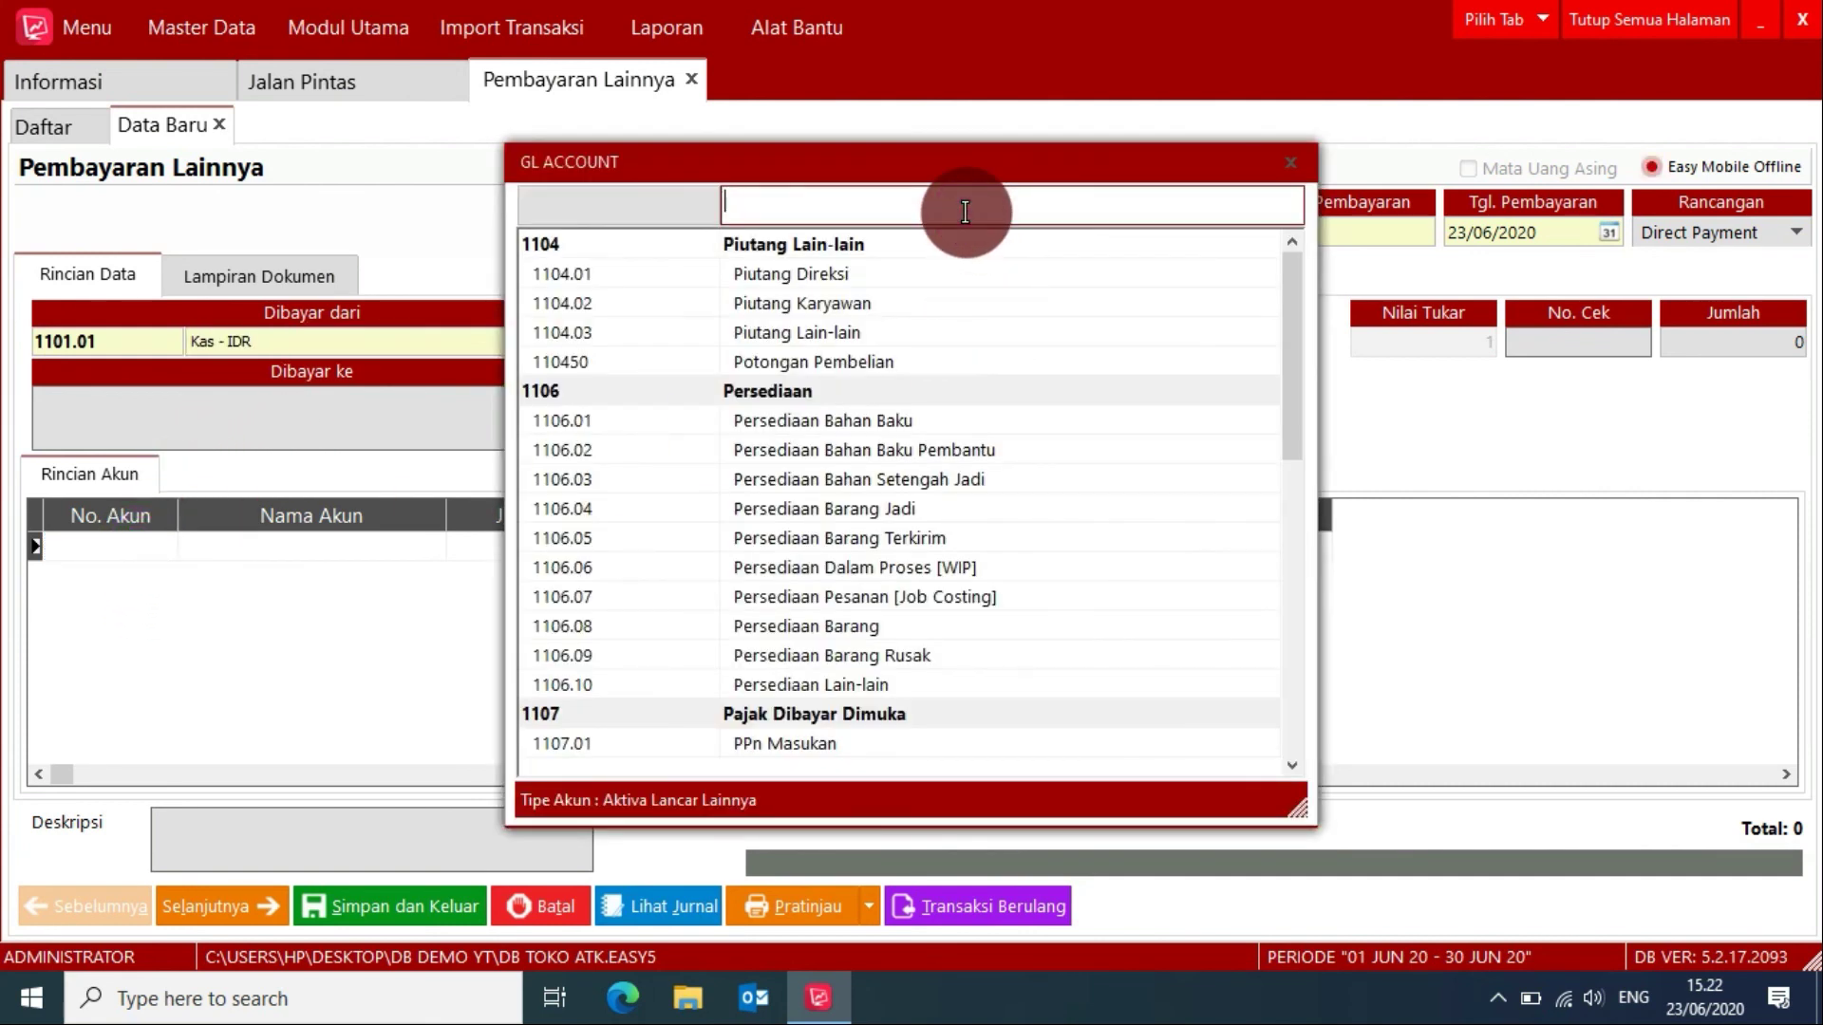
pyautogui.write('BIAYA')
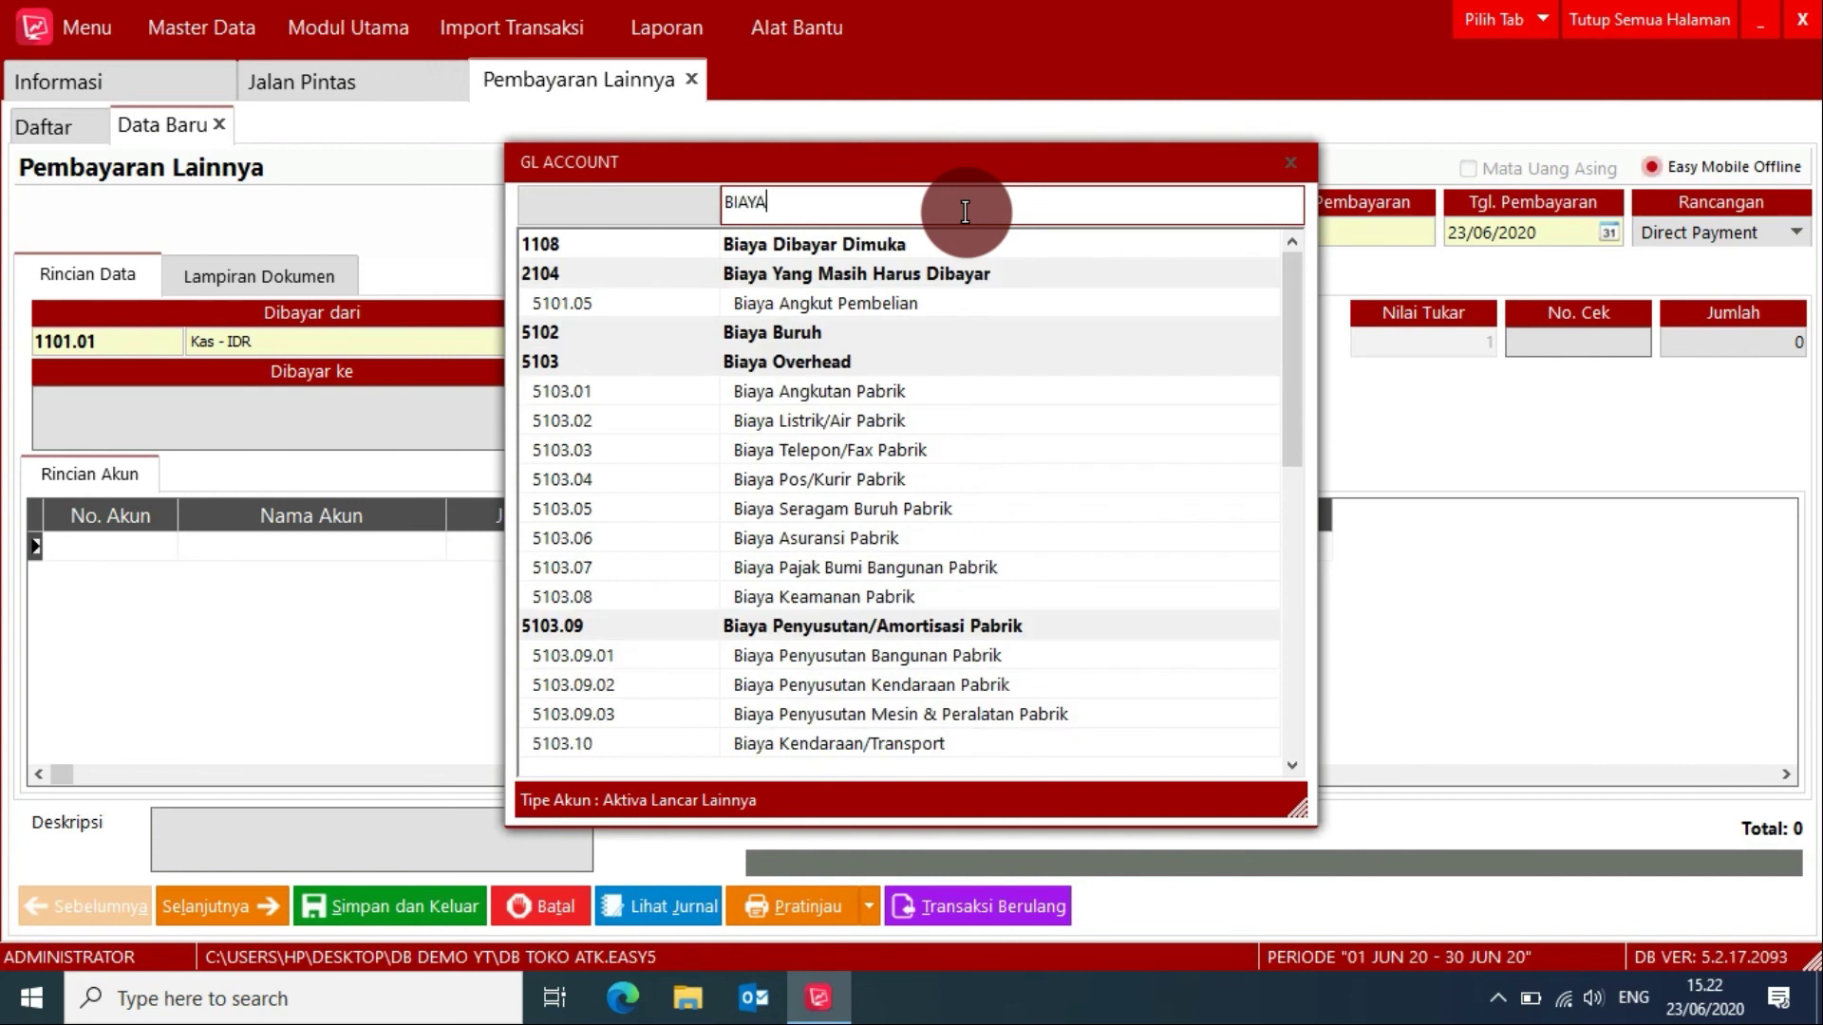
pyautogui.write(' BAH')
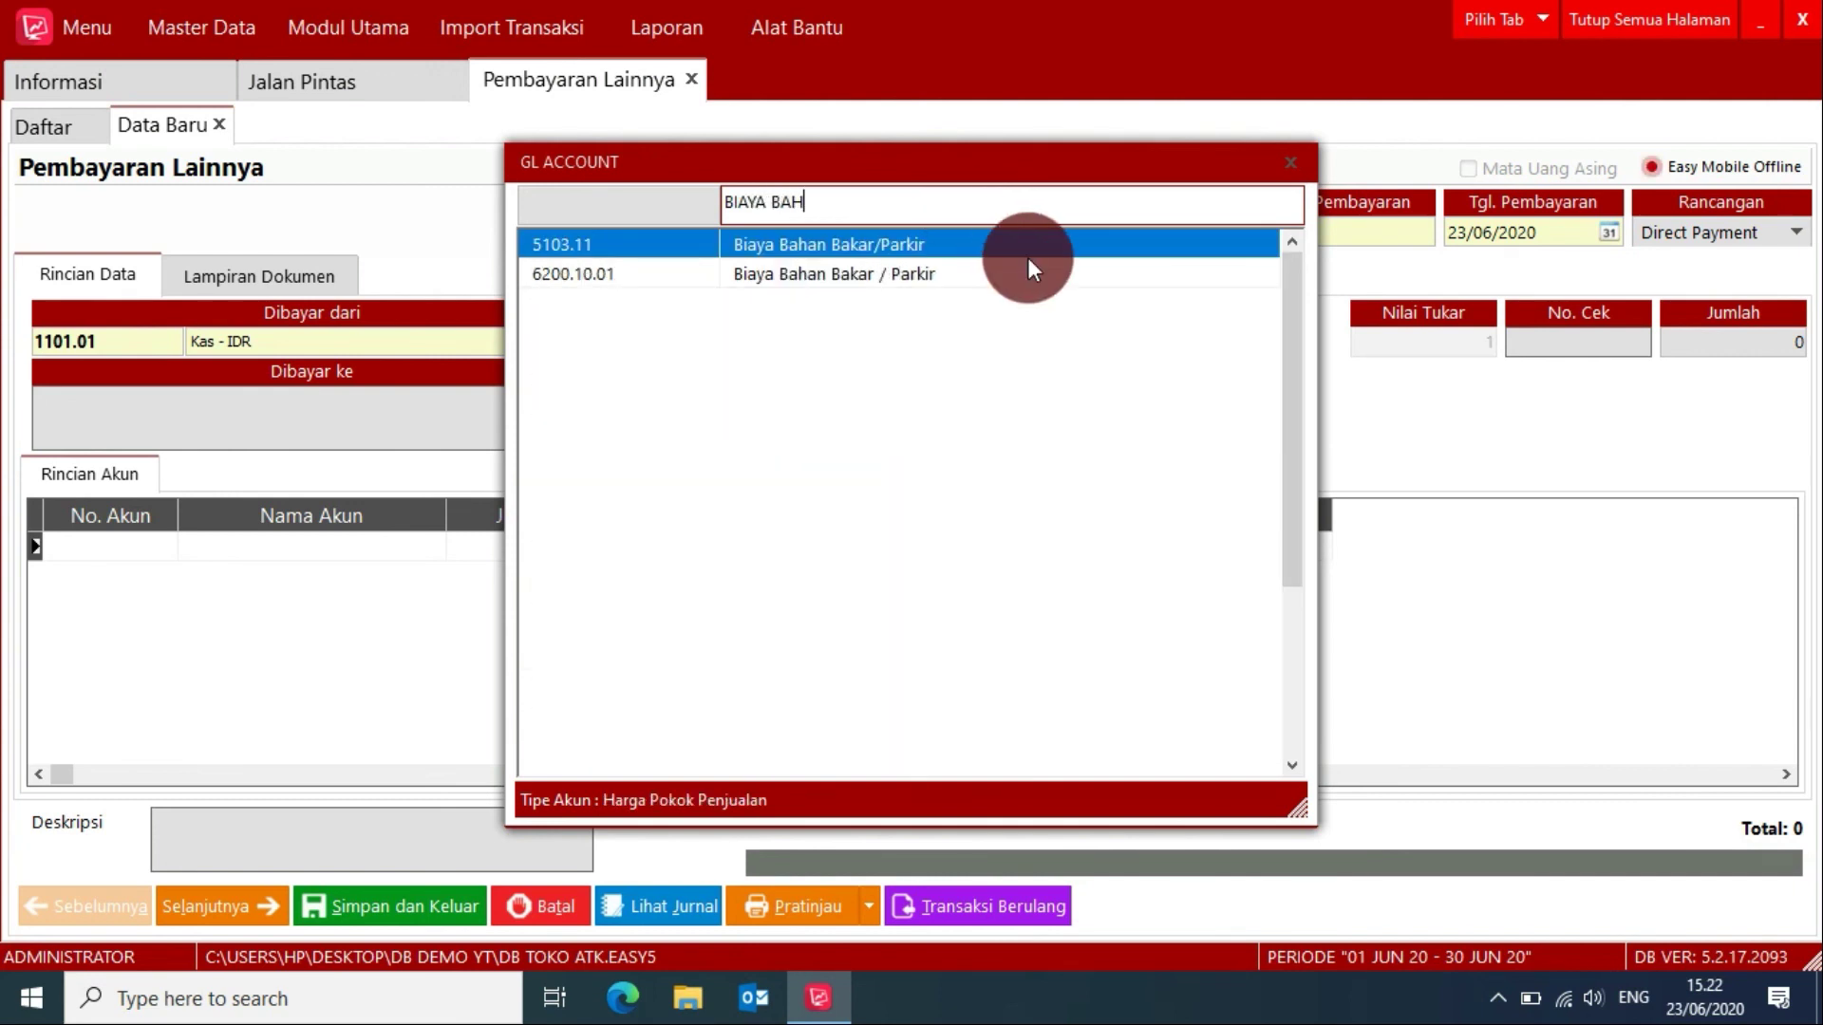
pyautogui.doubleClick(997, 245)
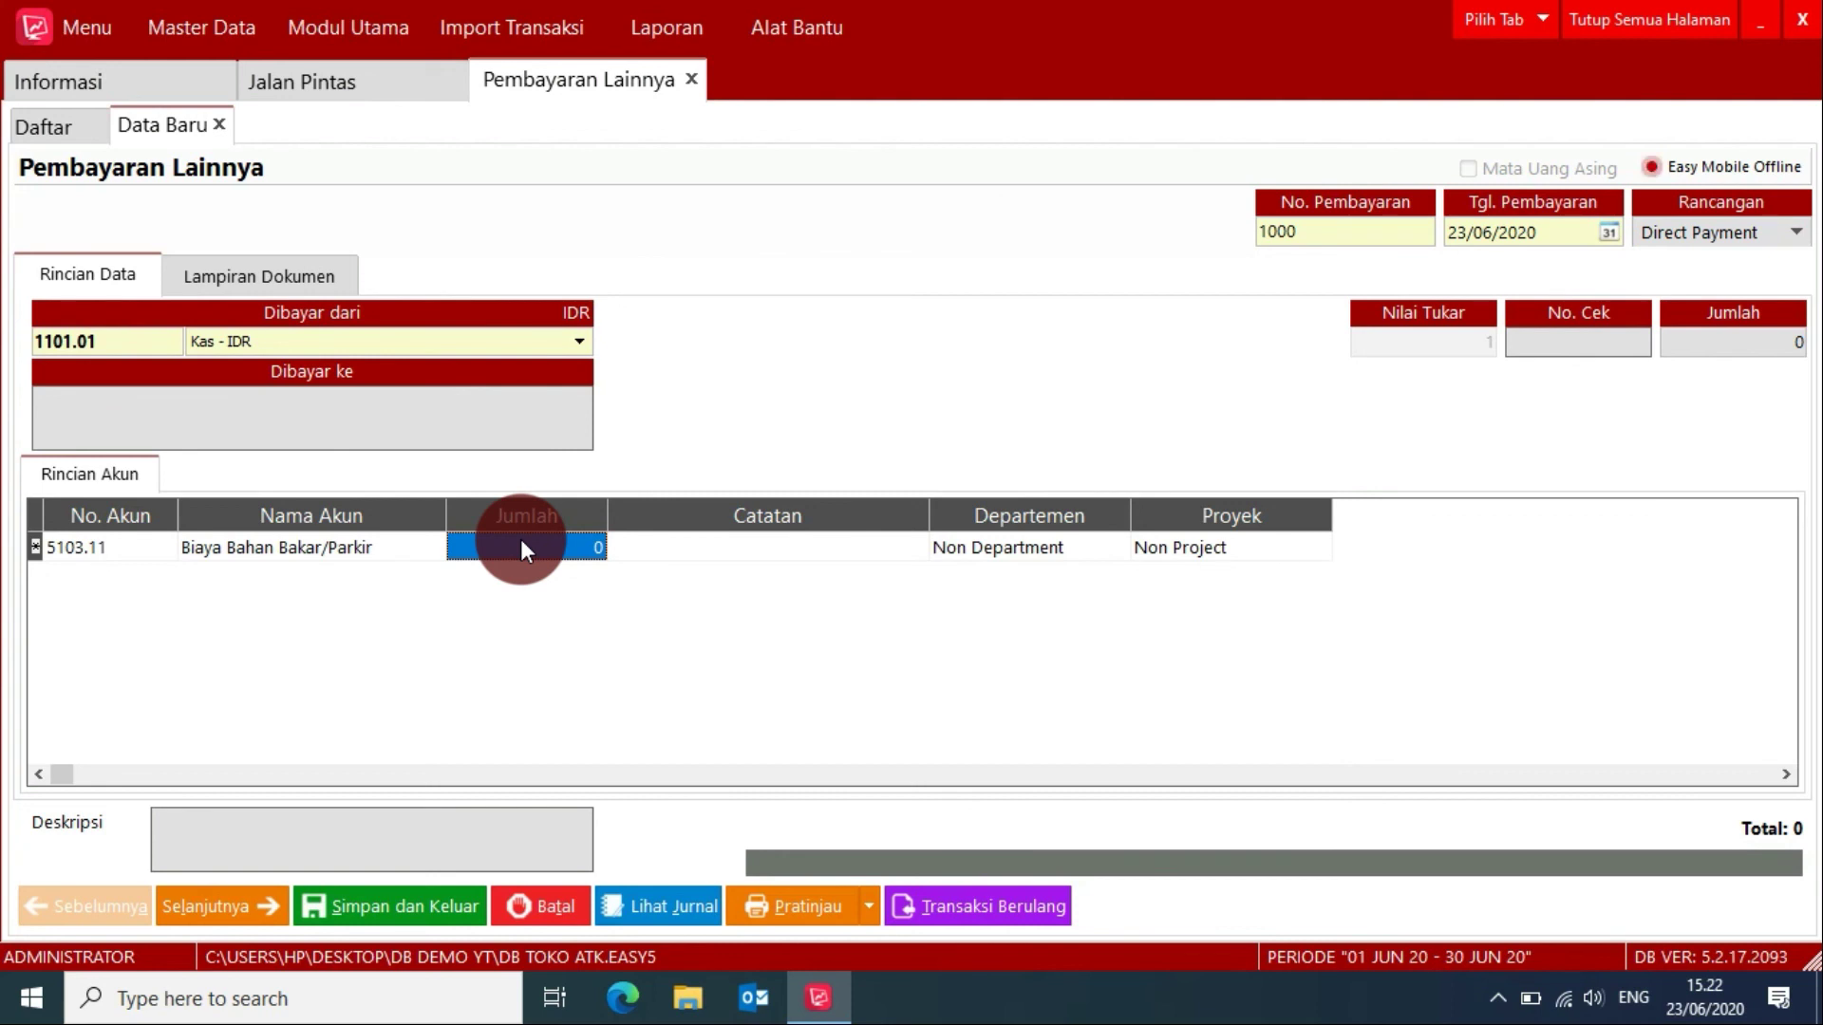
pyautogui.write('50000')
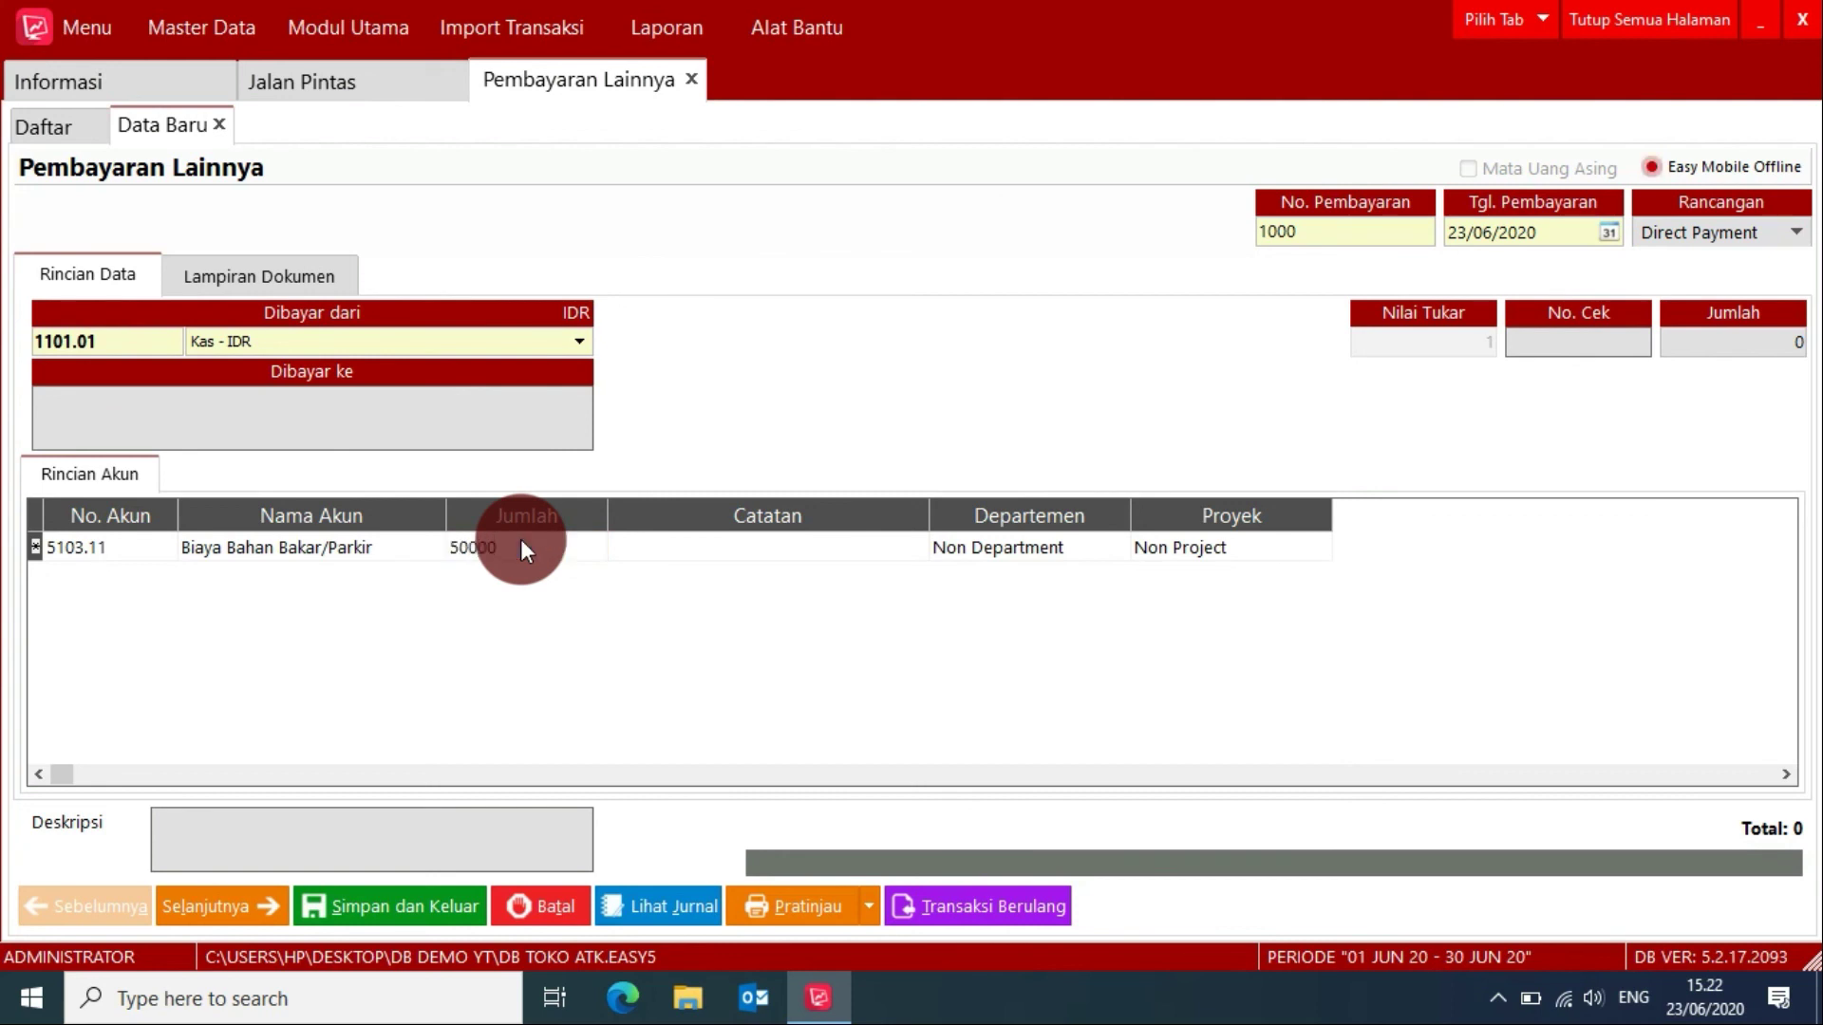
pyautogui.press('Return')
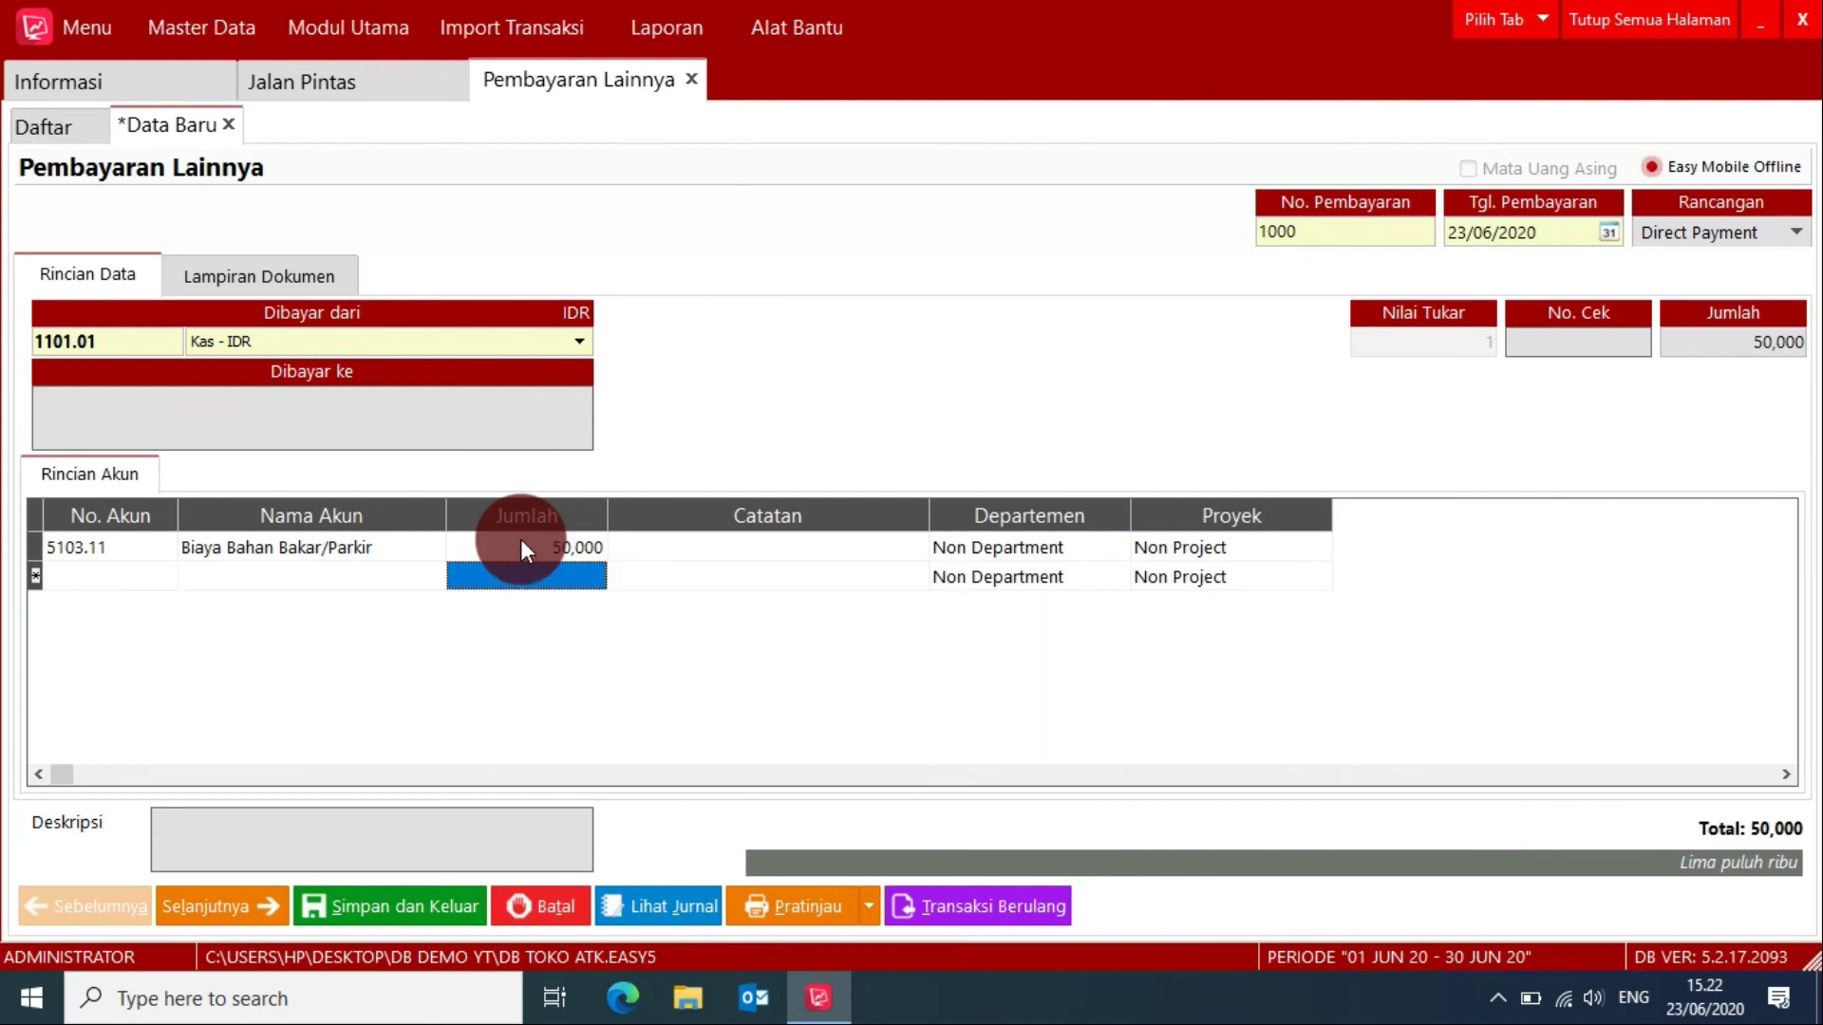
# Step: Add account 6100.01 Biaya Jamuan as the second account line with a Jumlah of 10,000
pyautogui.click(154, 579)
pyautogui.doubleClick(154, 579)
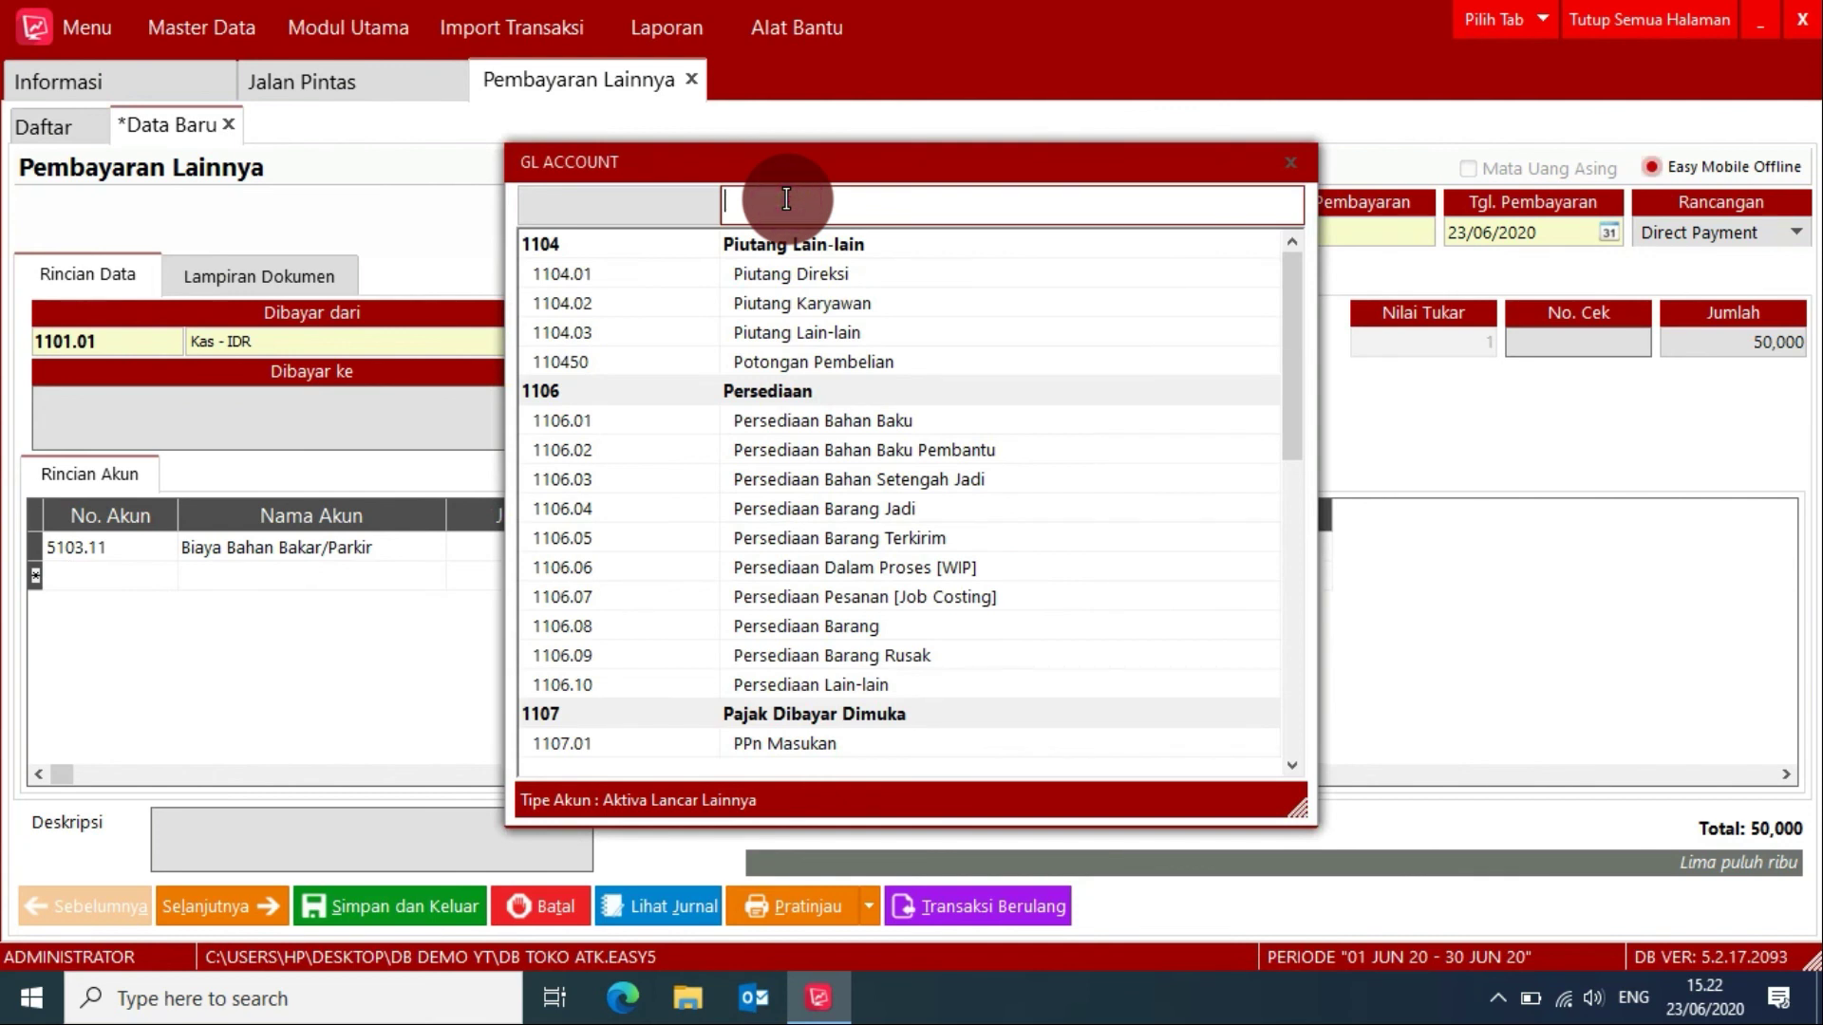
pyautogui.write('BIAYA')
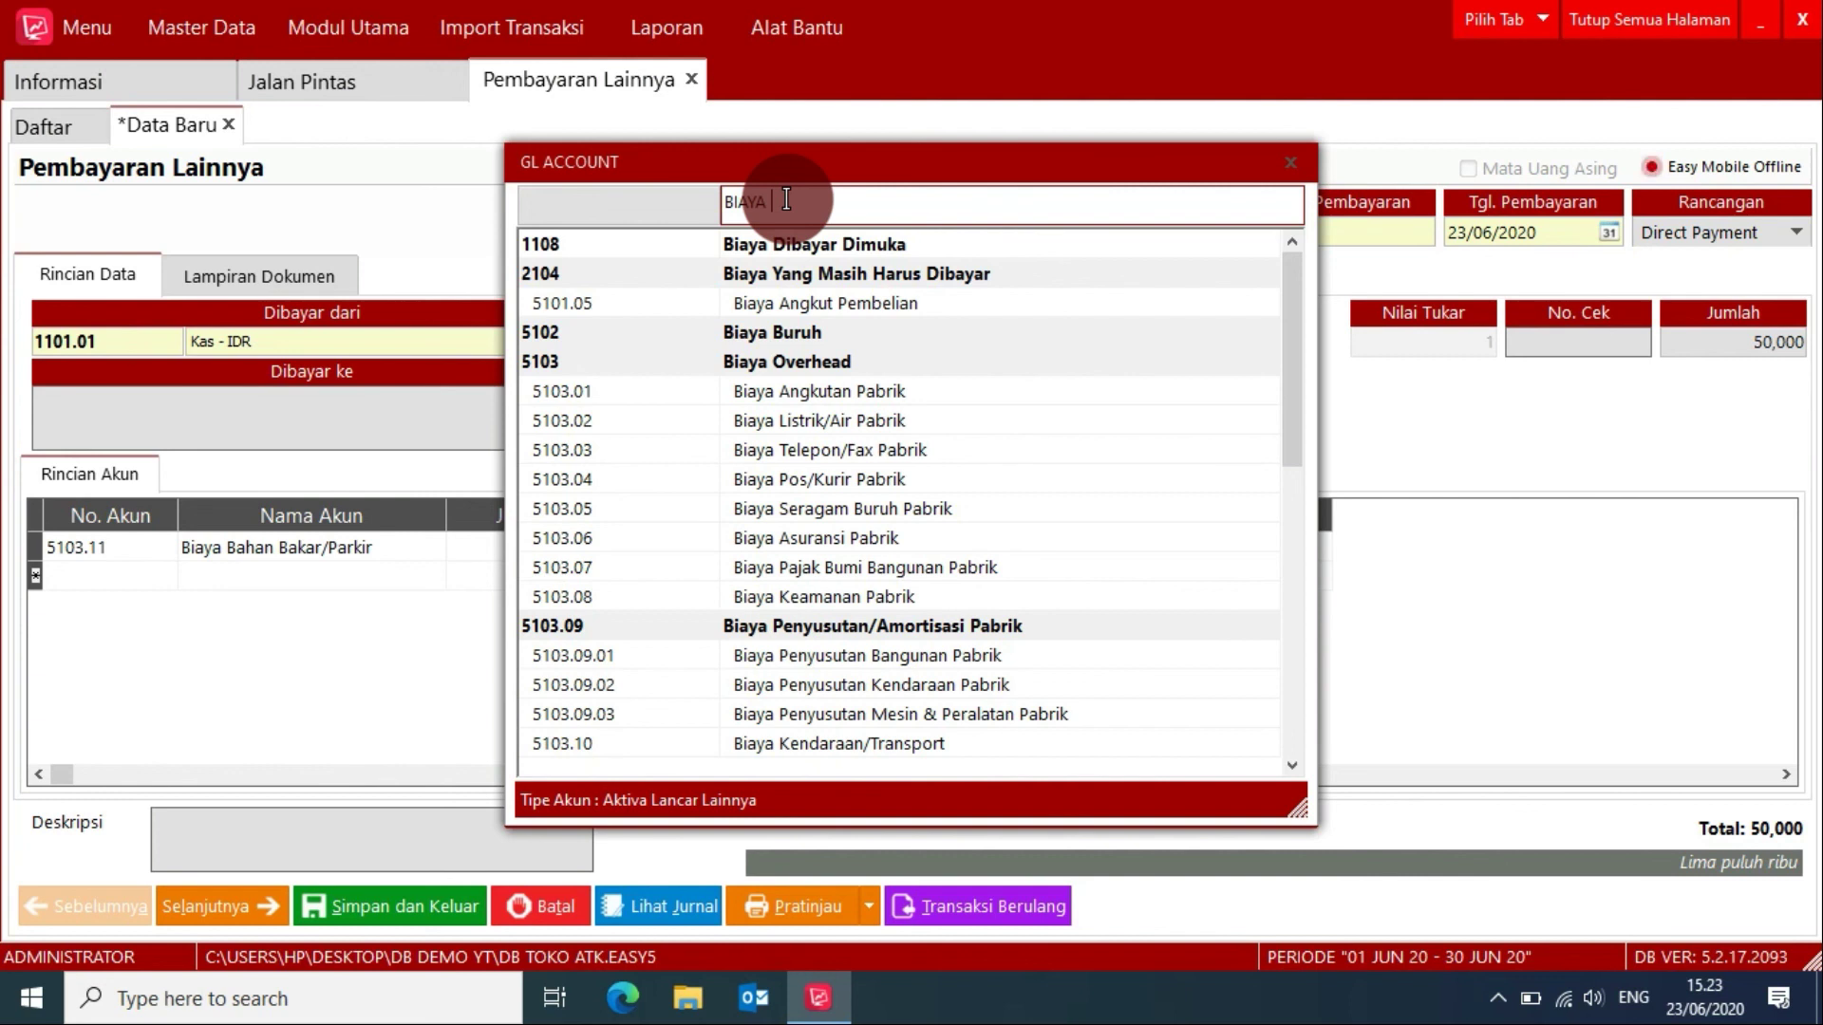
pyautogui.write('JA')
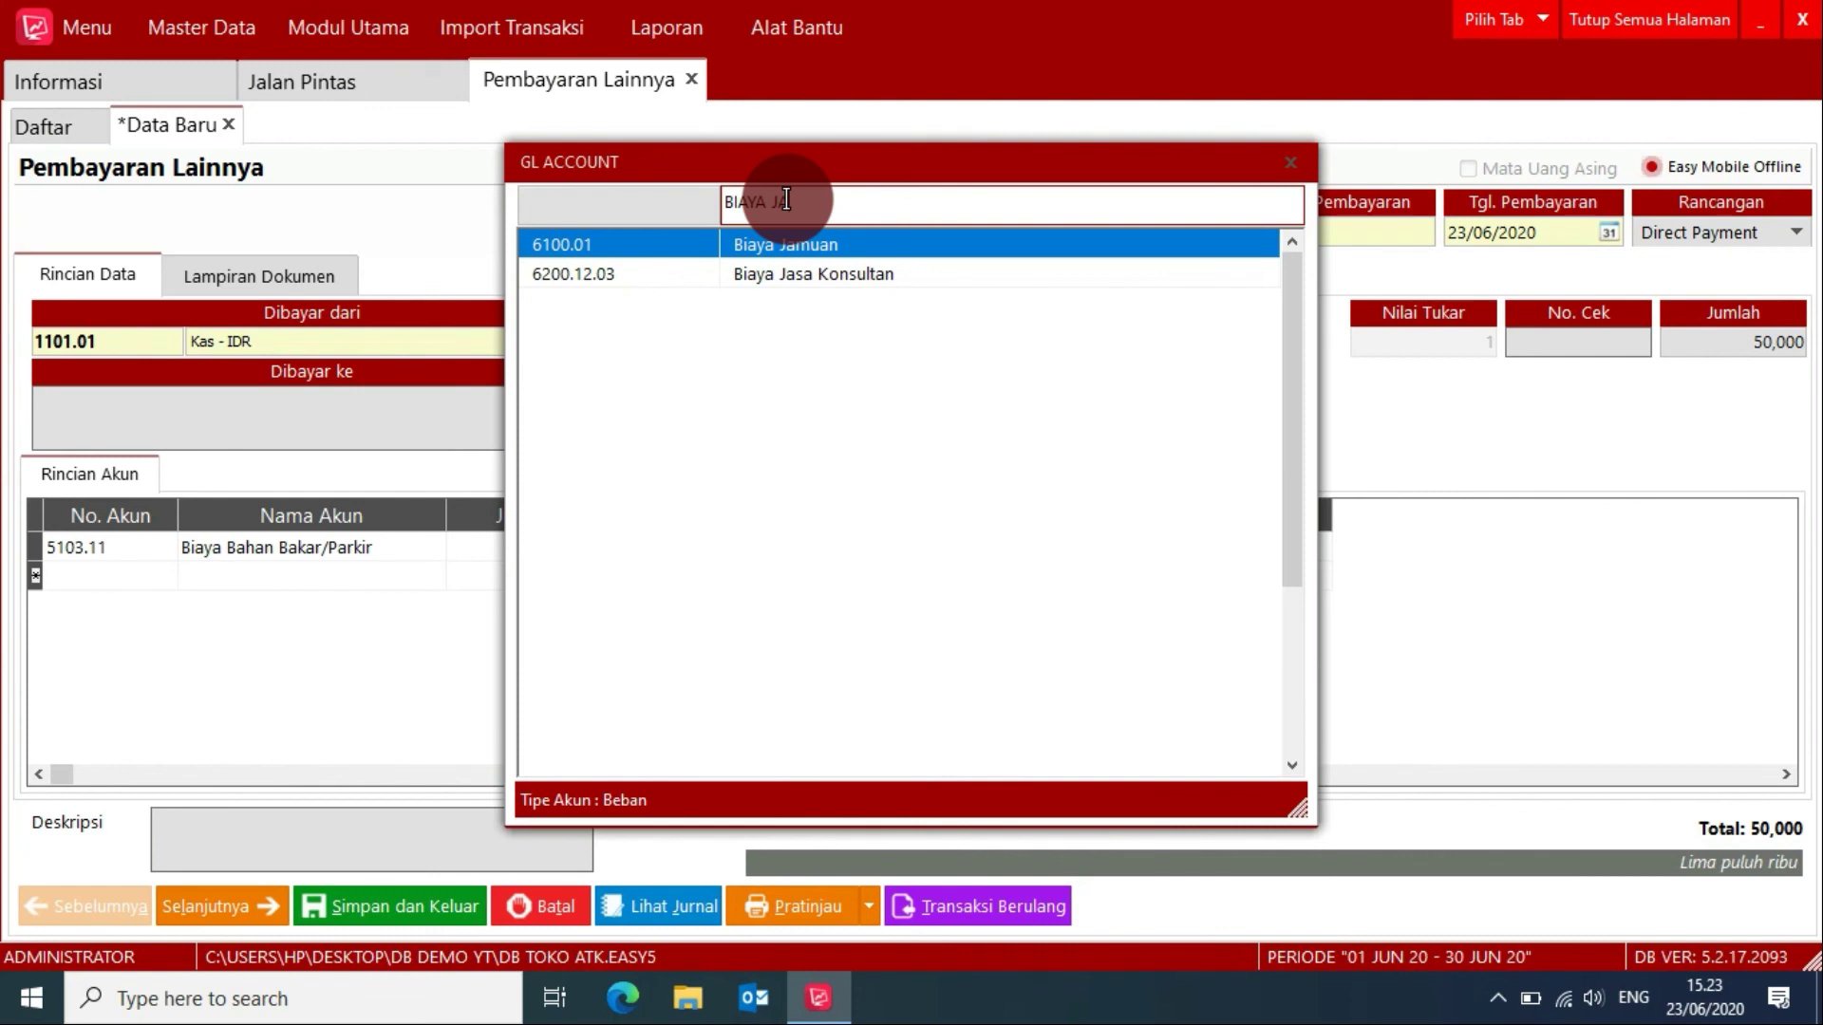
pyautogui.click(853, 243)
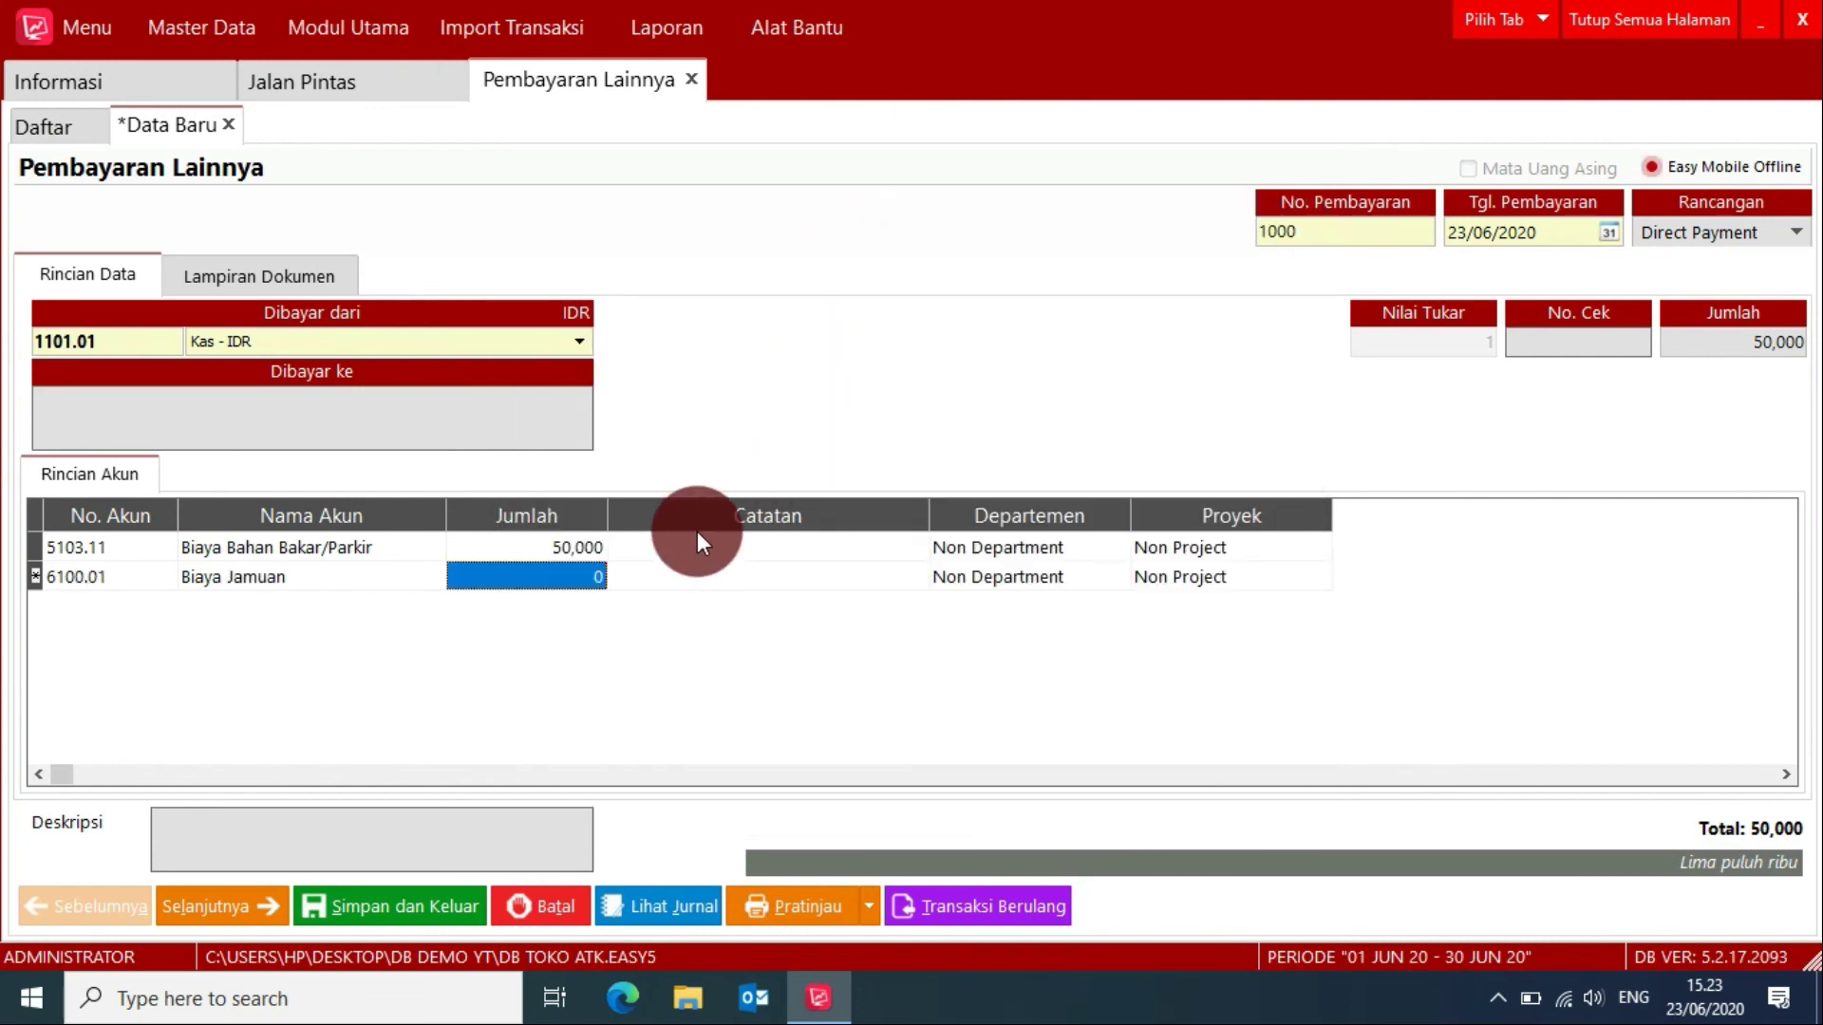
pyautogui.write('10,')
pyautogui.write('0000')
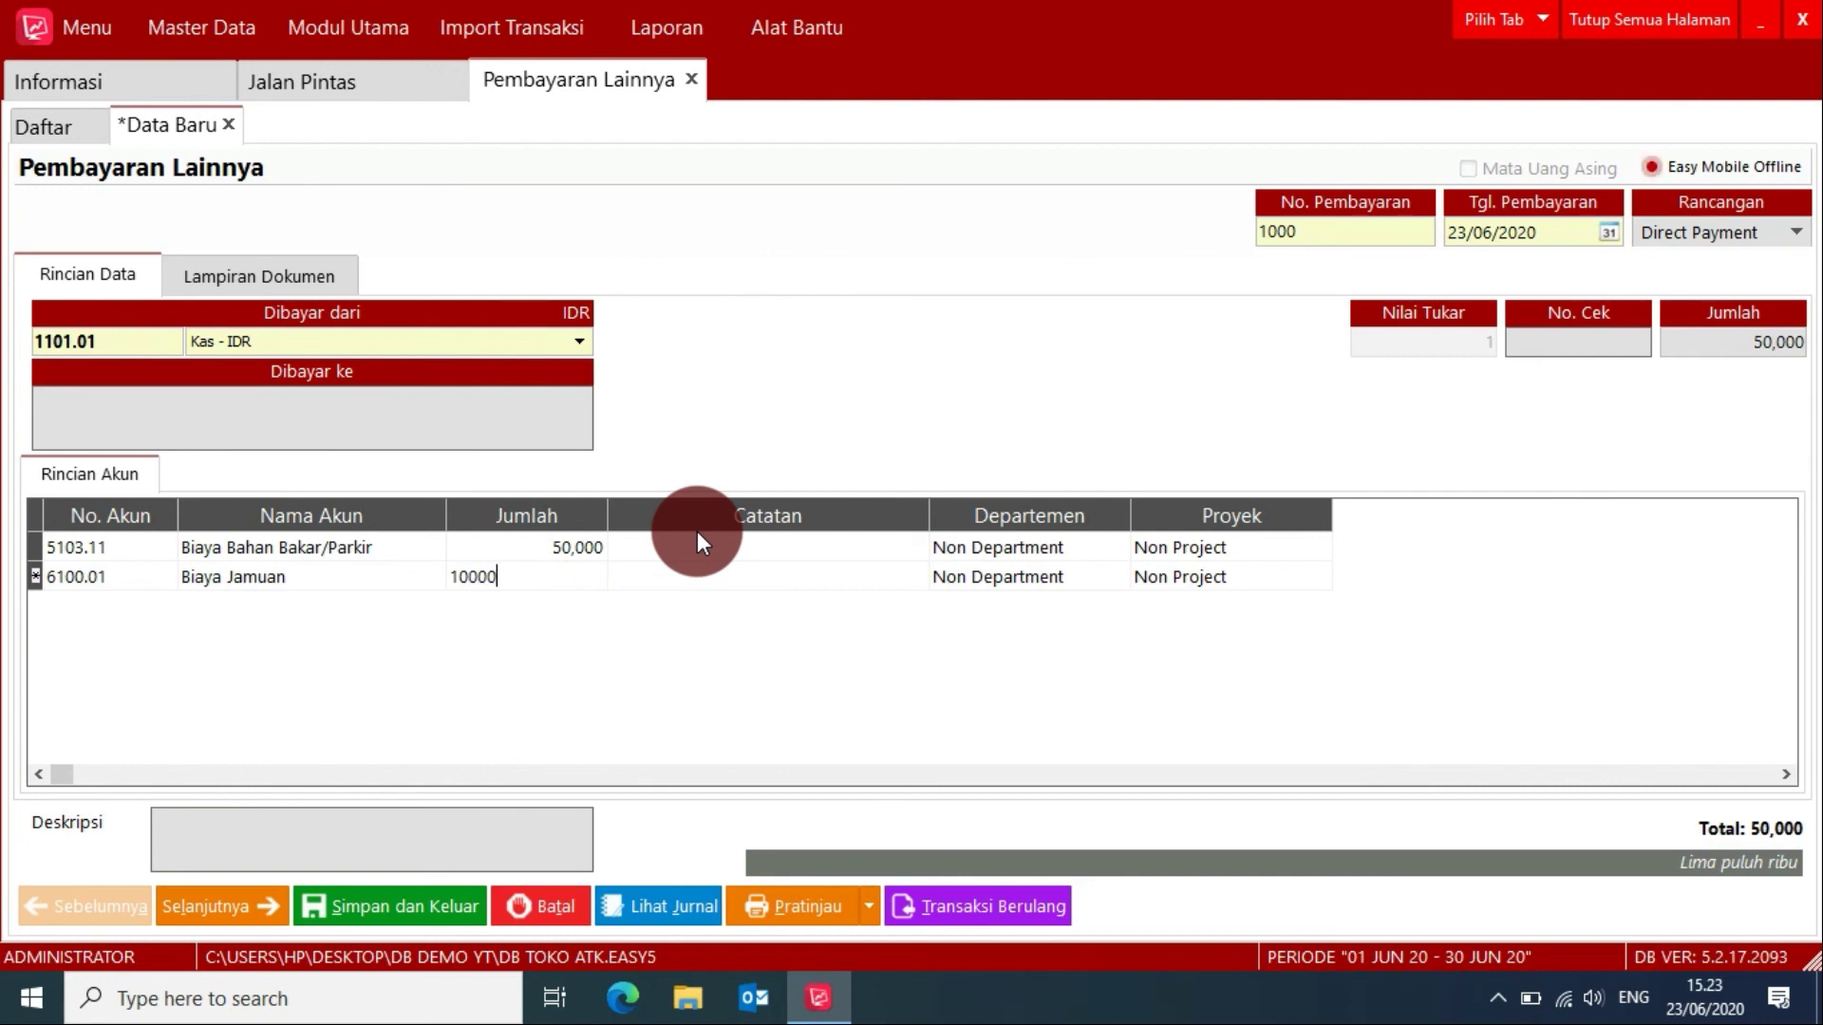
pyautogui.press('Return')
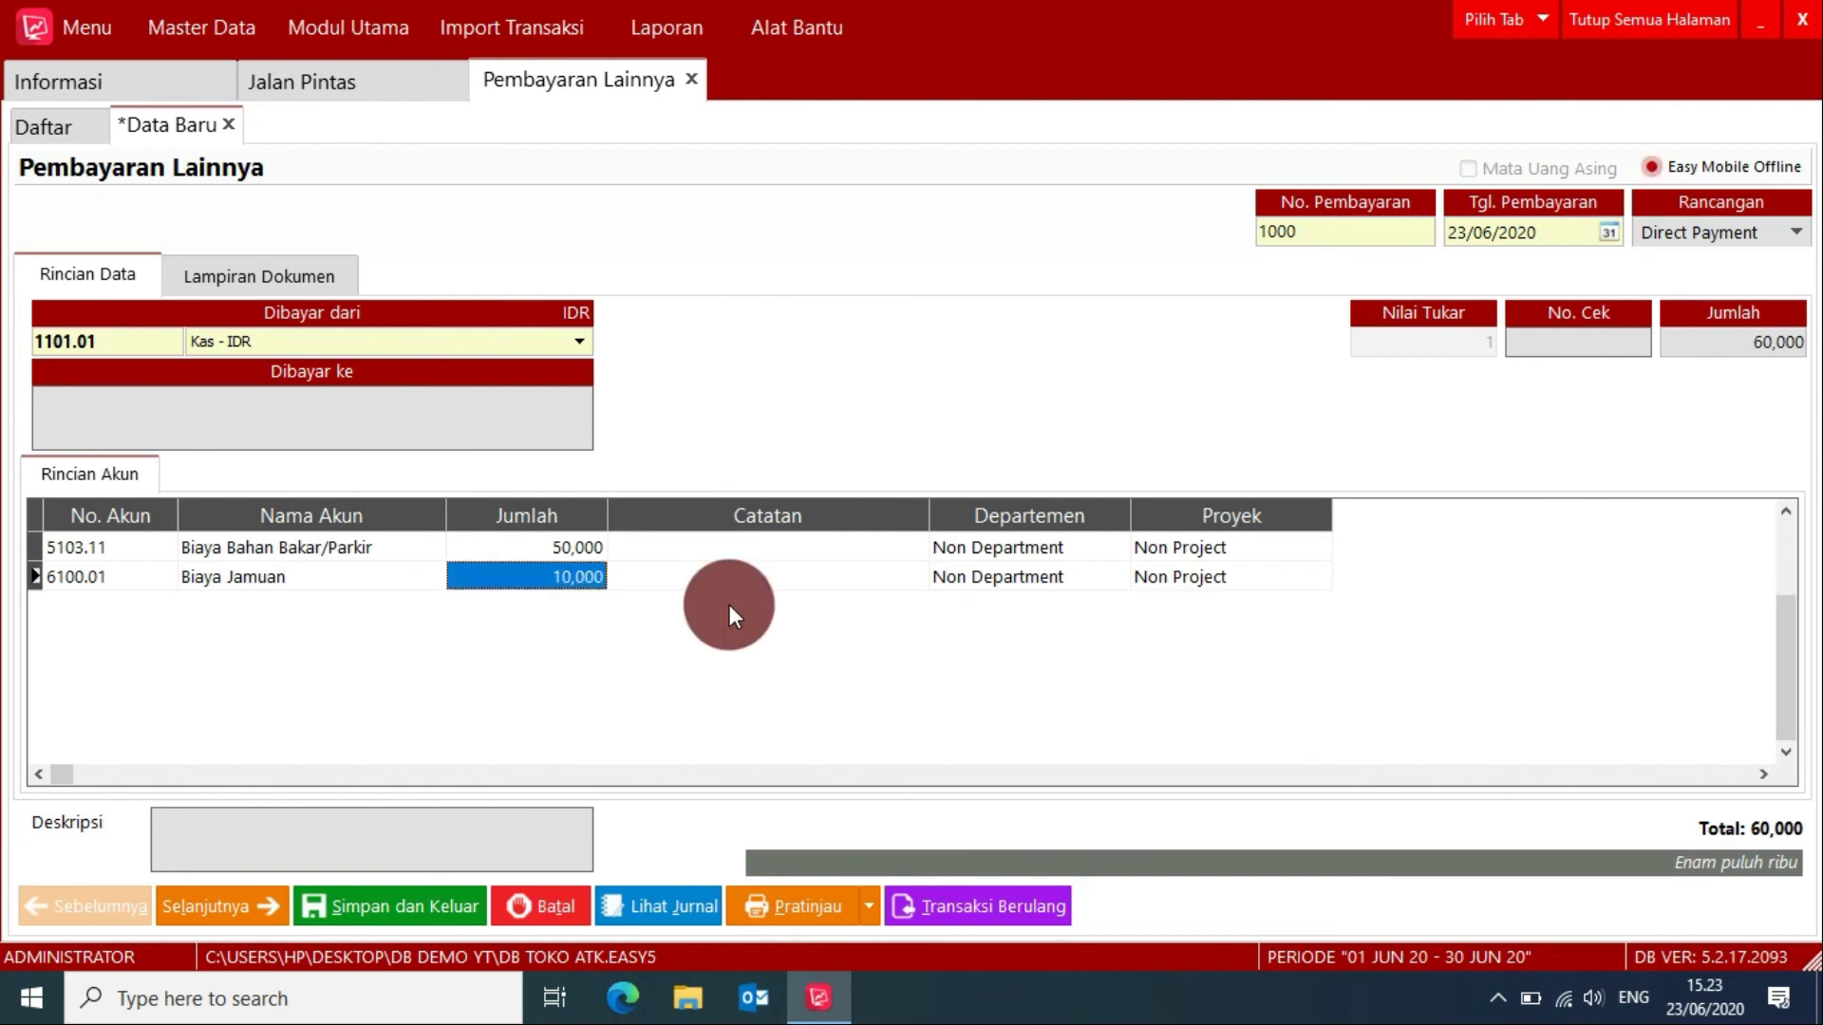
# Step: Preview the Pembayaran Lainnya voucher, save and exit the entry, and return to Jalan Pintas
pyautogui.click(805, 919)
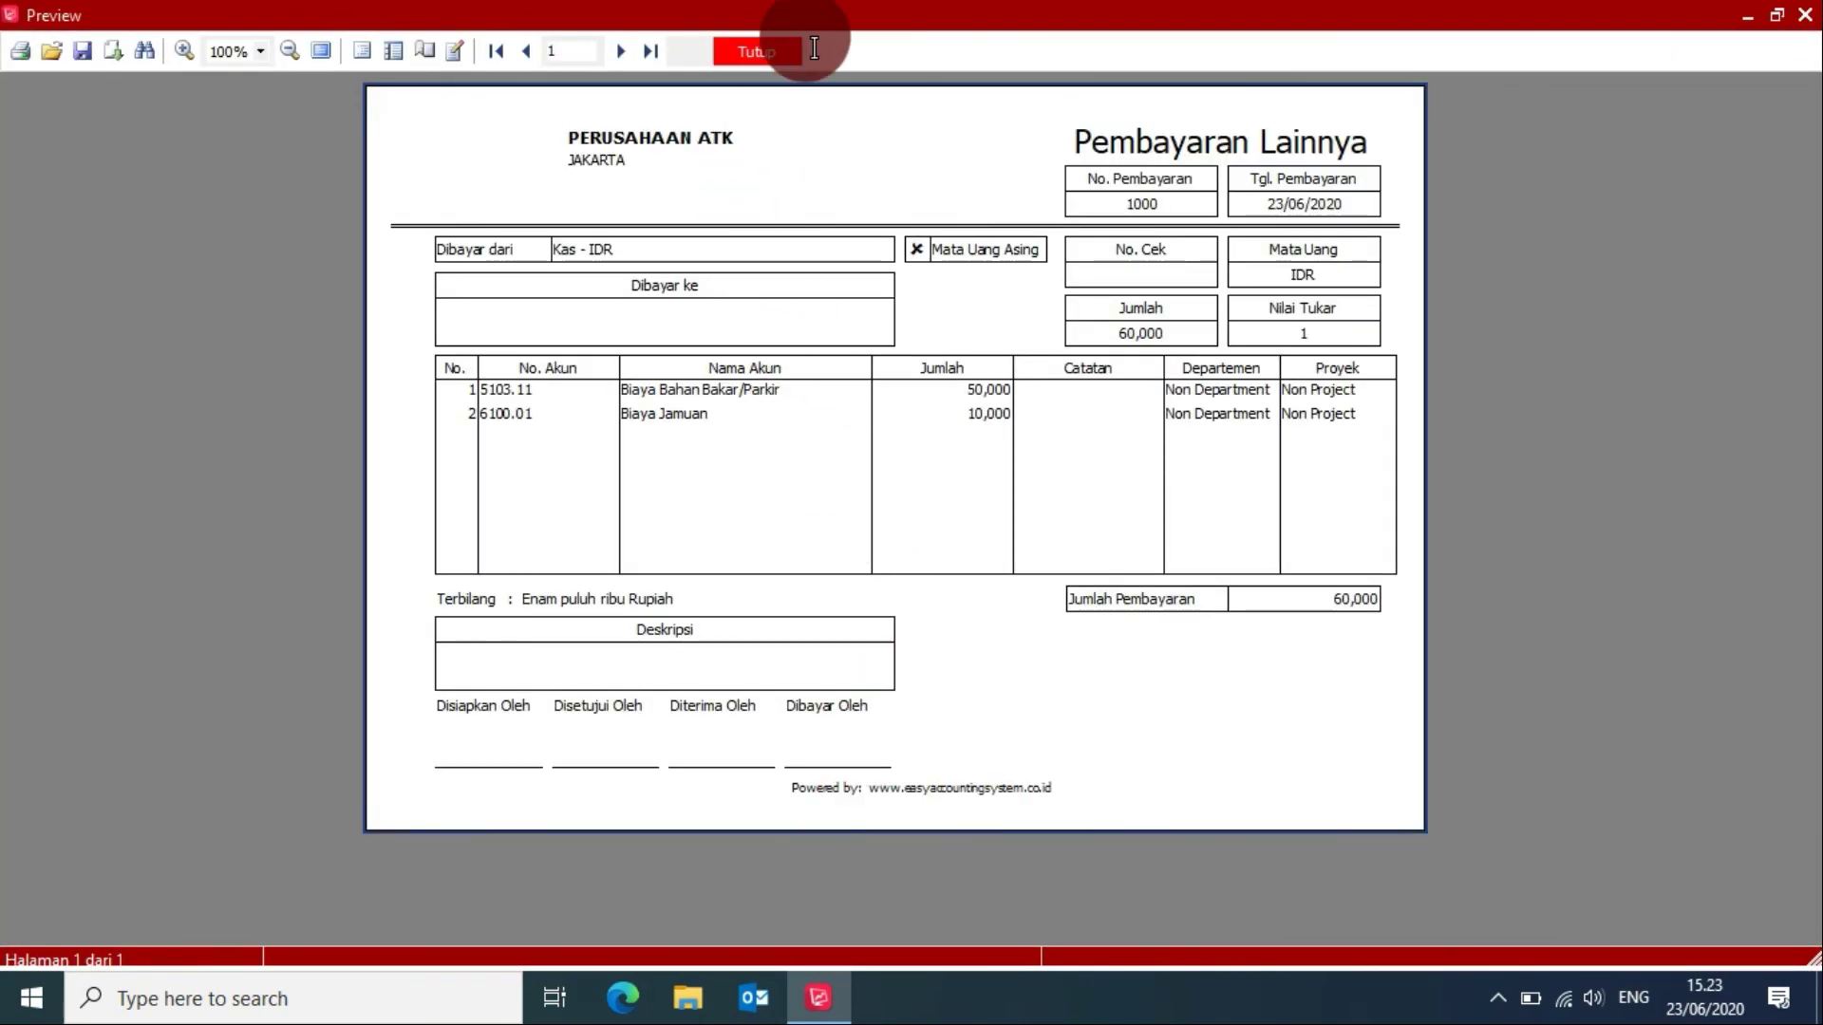
pyautogui.click(788, 66)
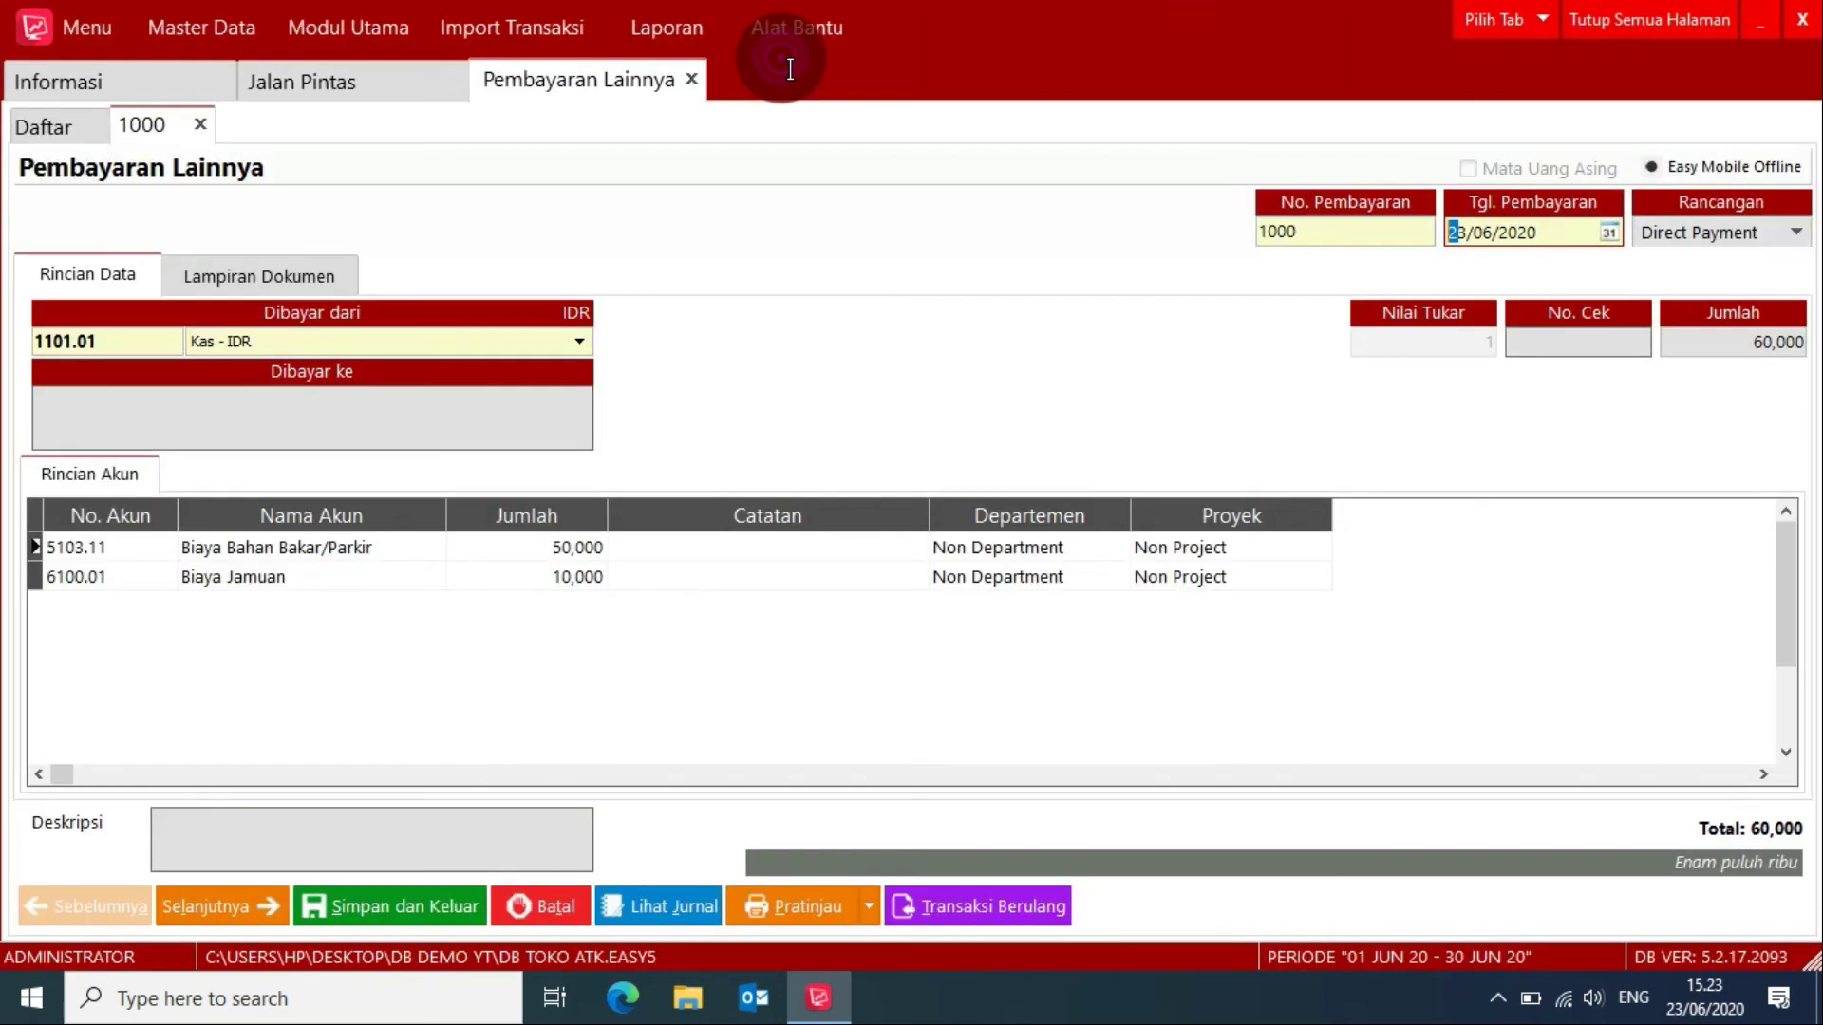
pyautogui.click(384, 906)
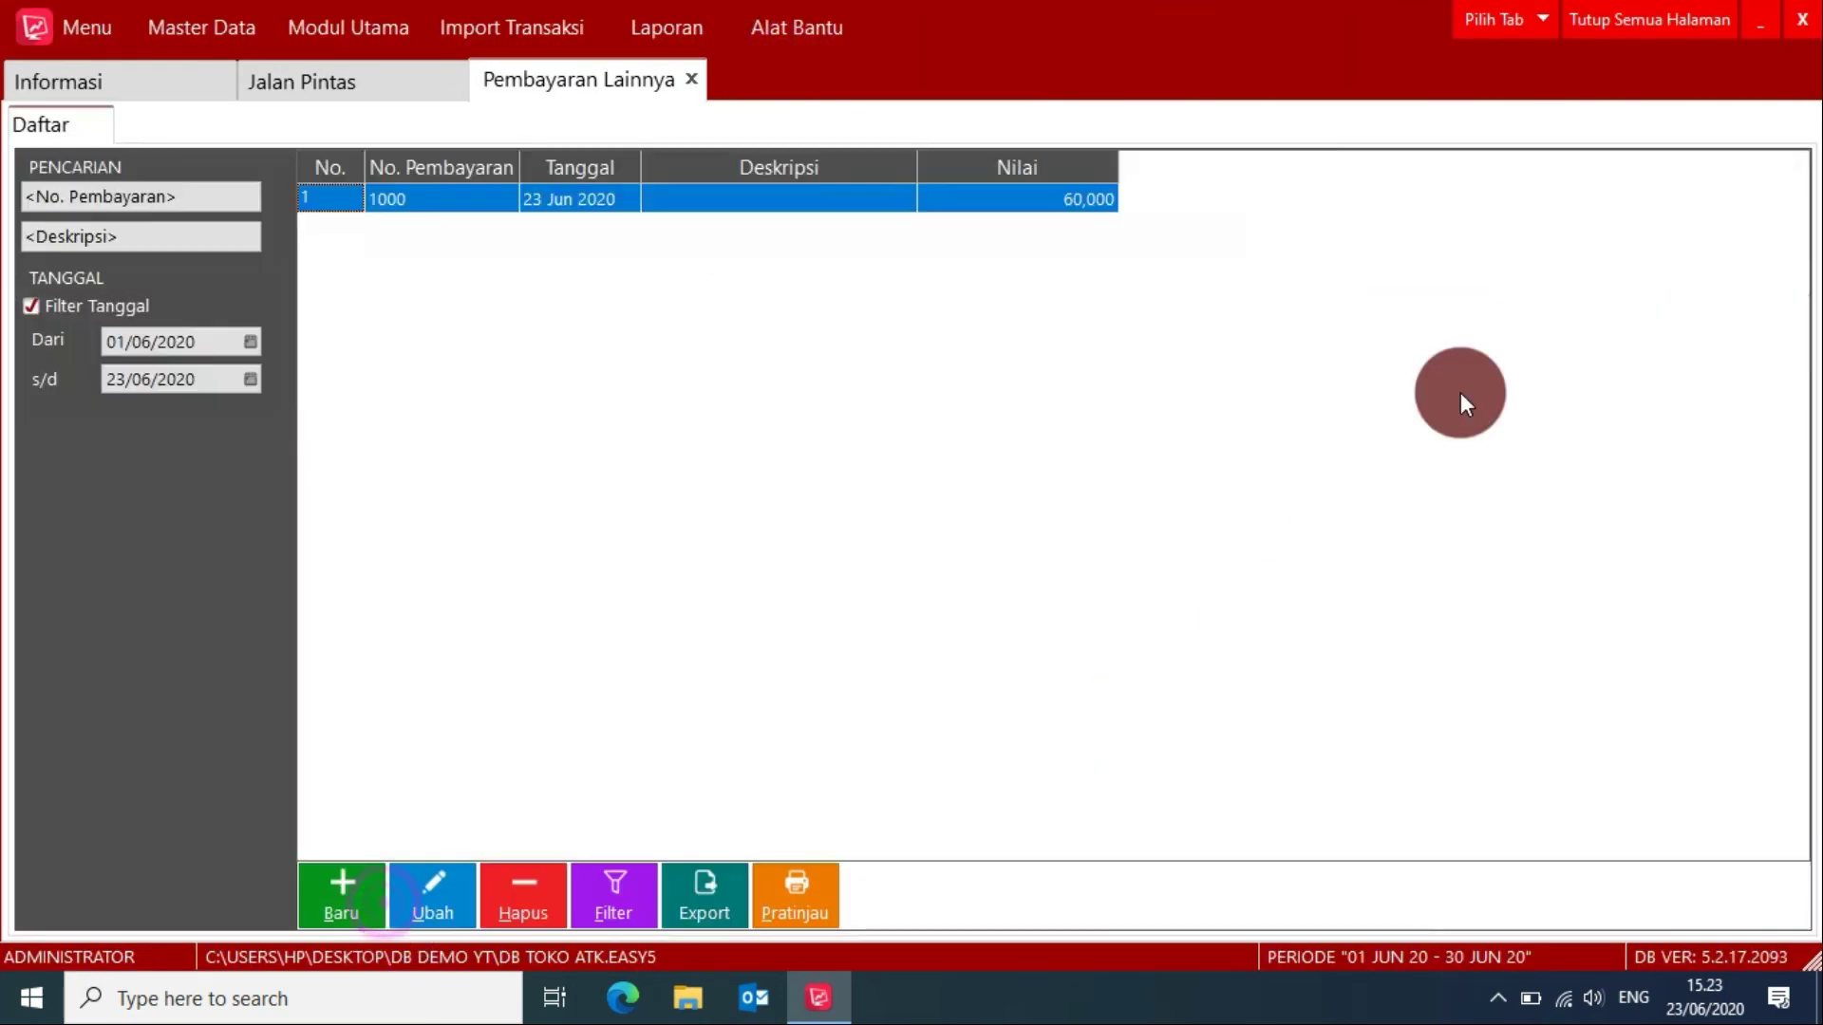
pyautogui.click(1566, 17)
pyautogui.click(342, 73)
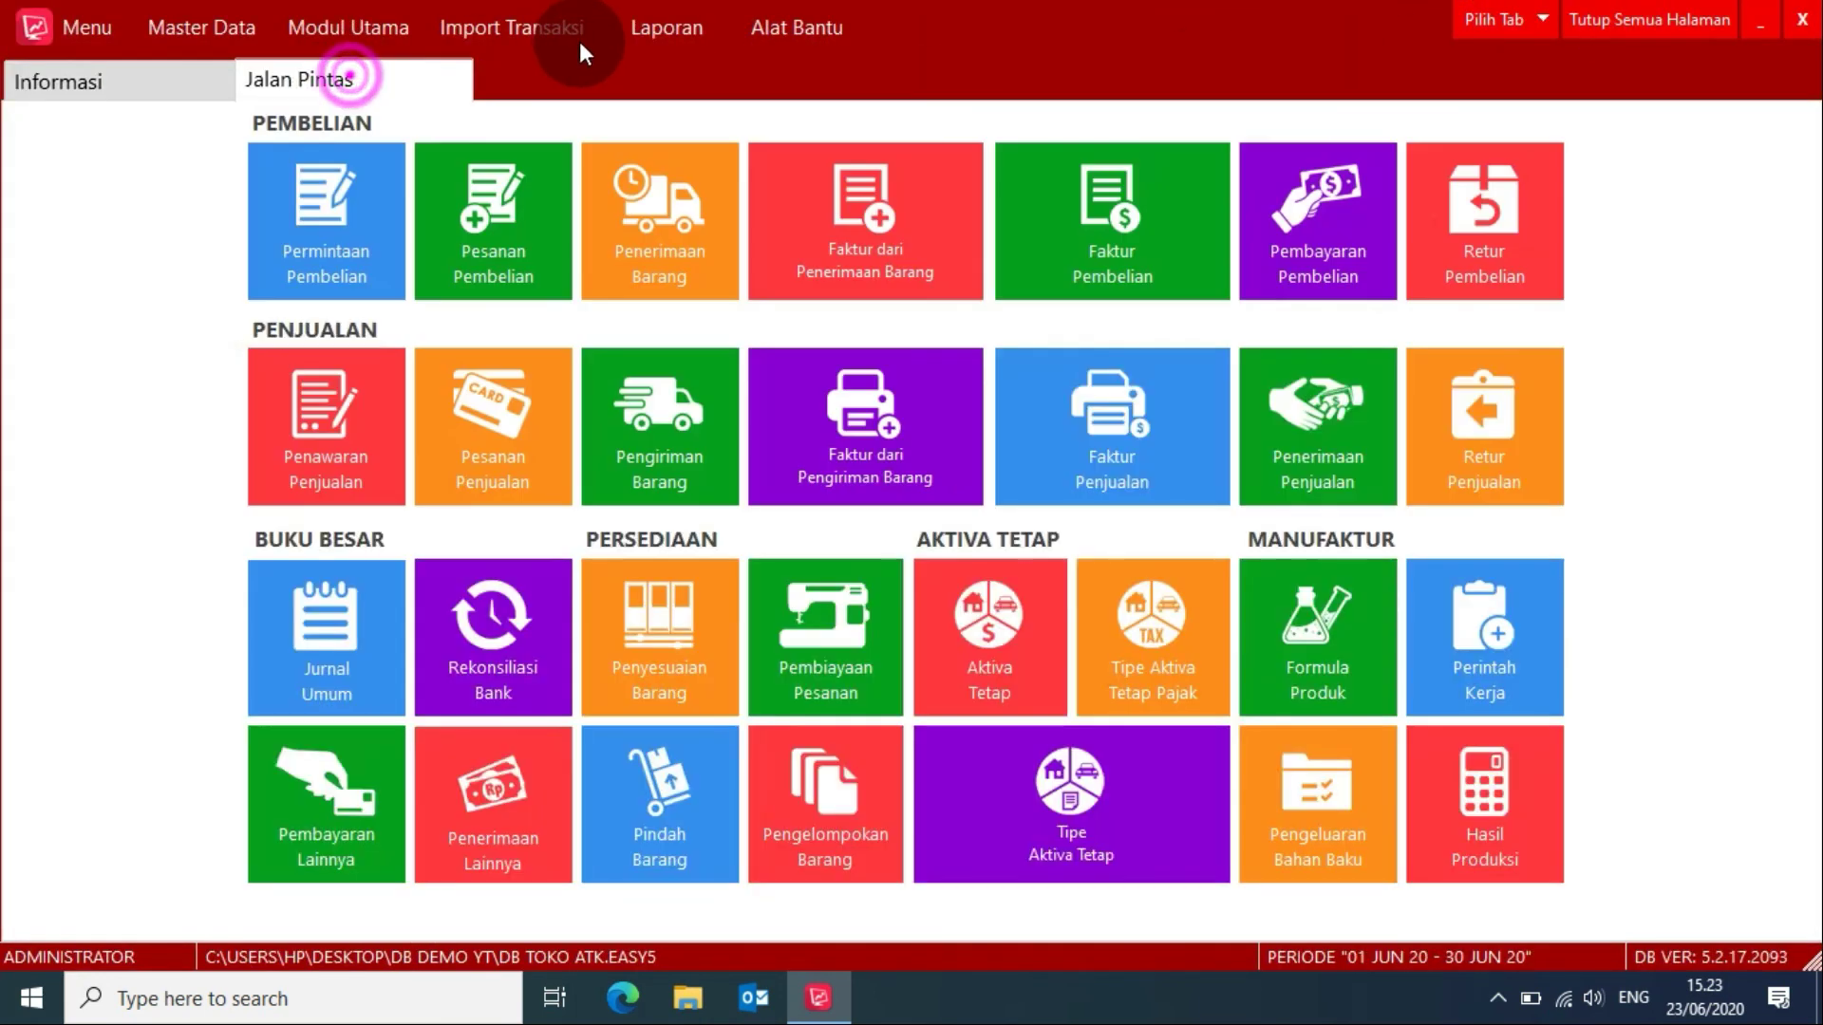
# Step: Run the Laba Rugi (Standar) financial report with both From and To dates at 23/06/2020
pyautogui.click(653, 34)
pyautogui.click(668, 70)
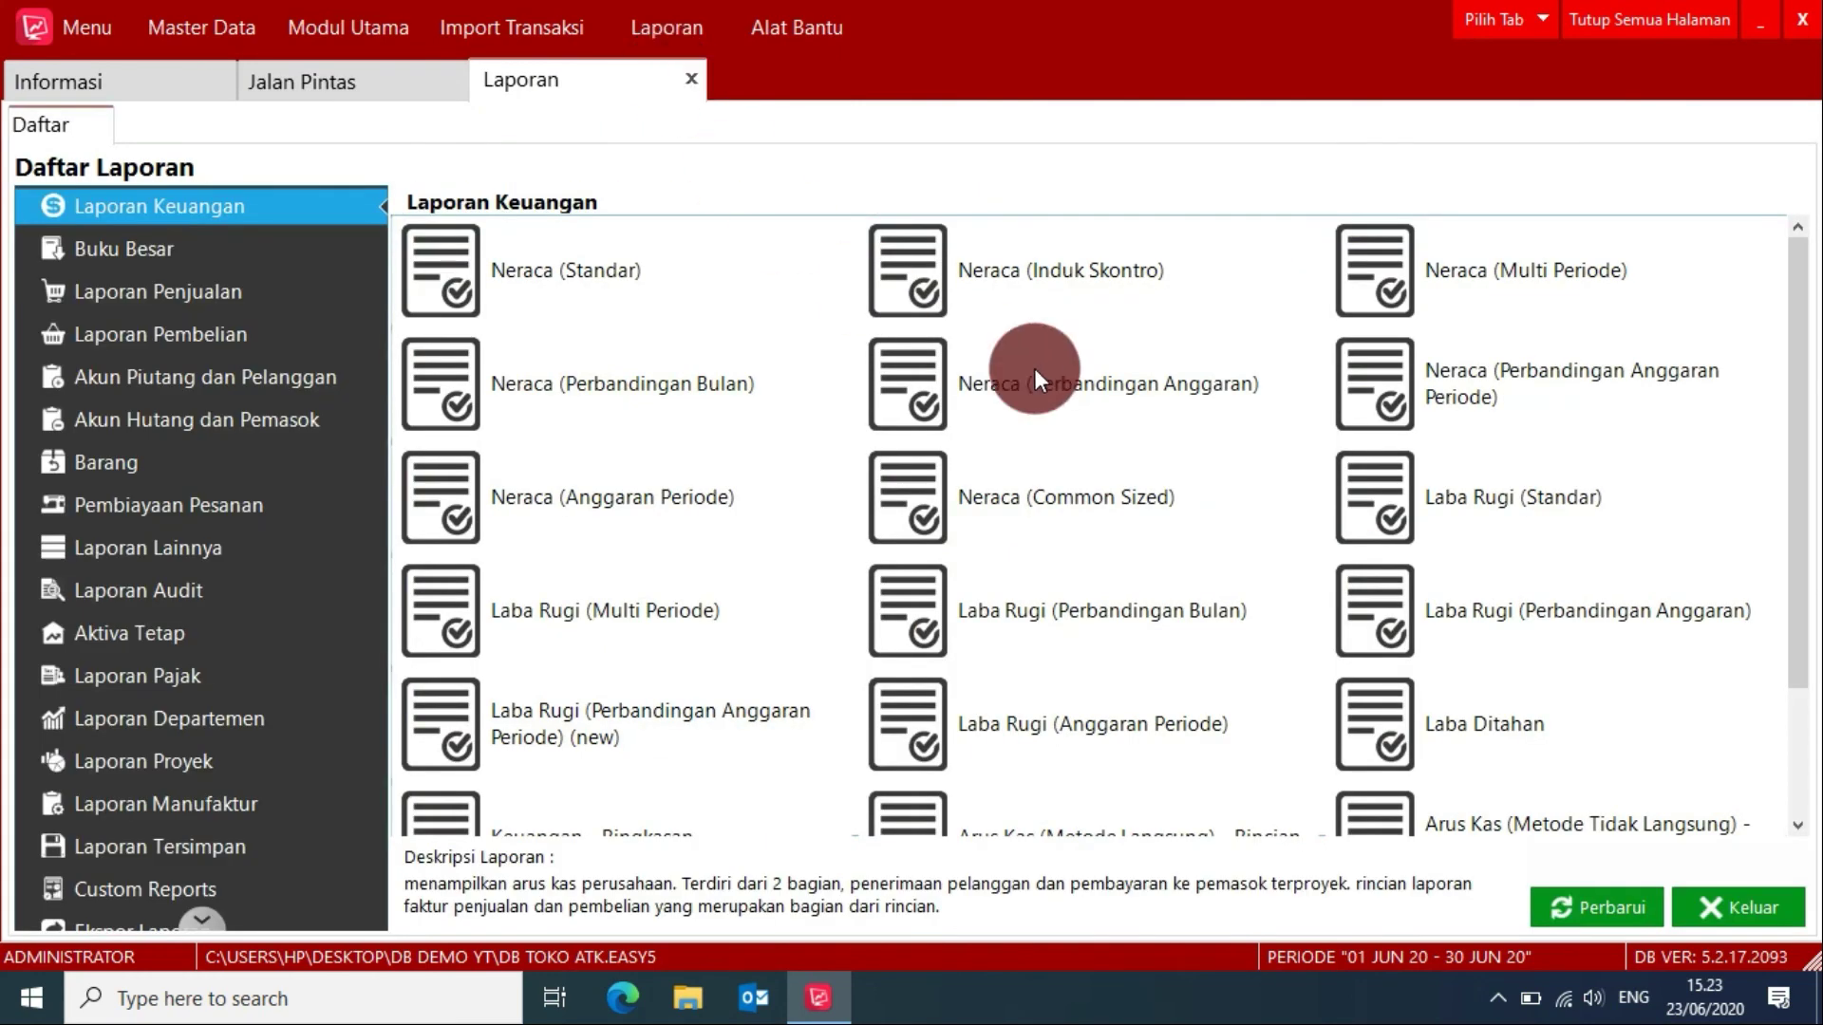
pyautogui.doubleClick(1481, 490)
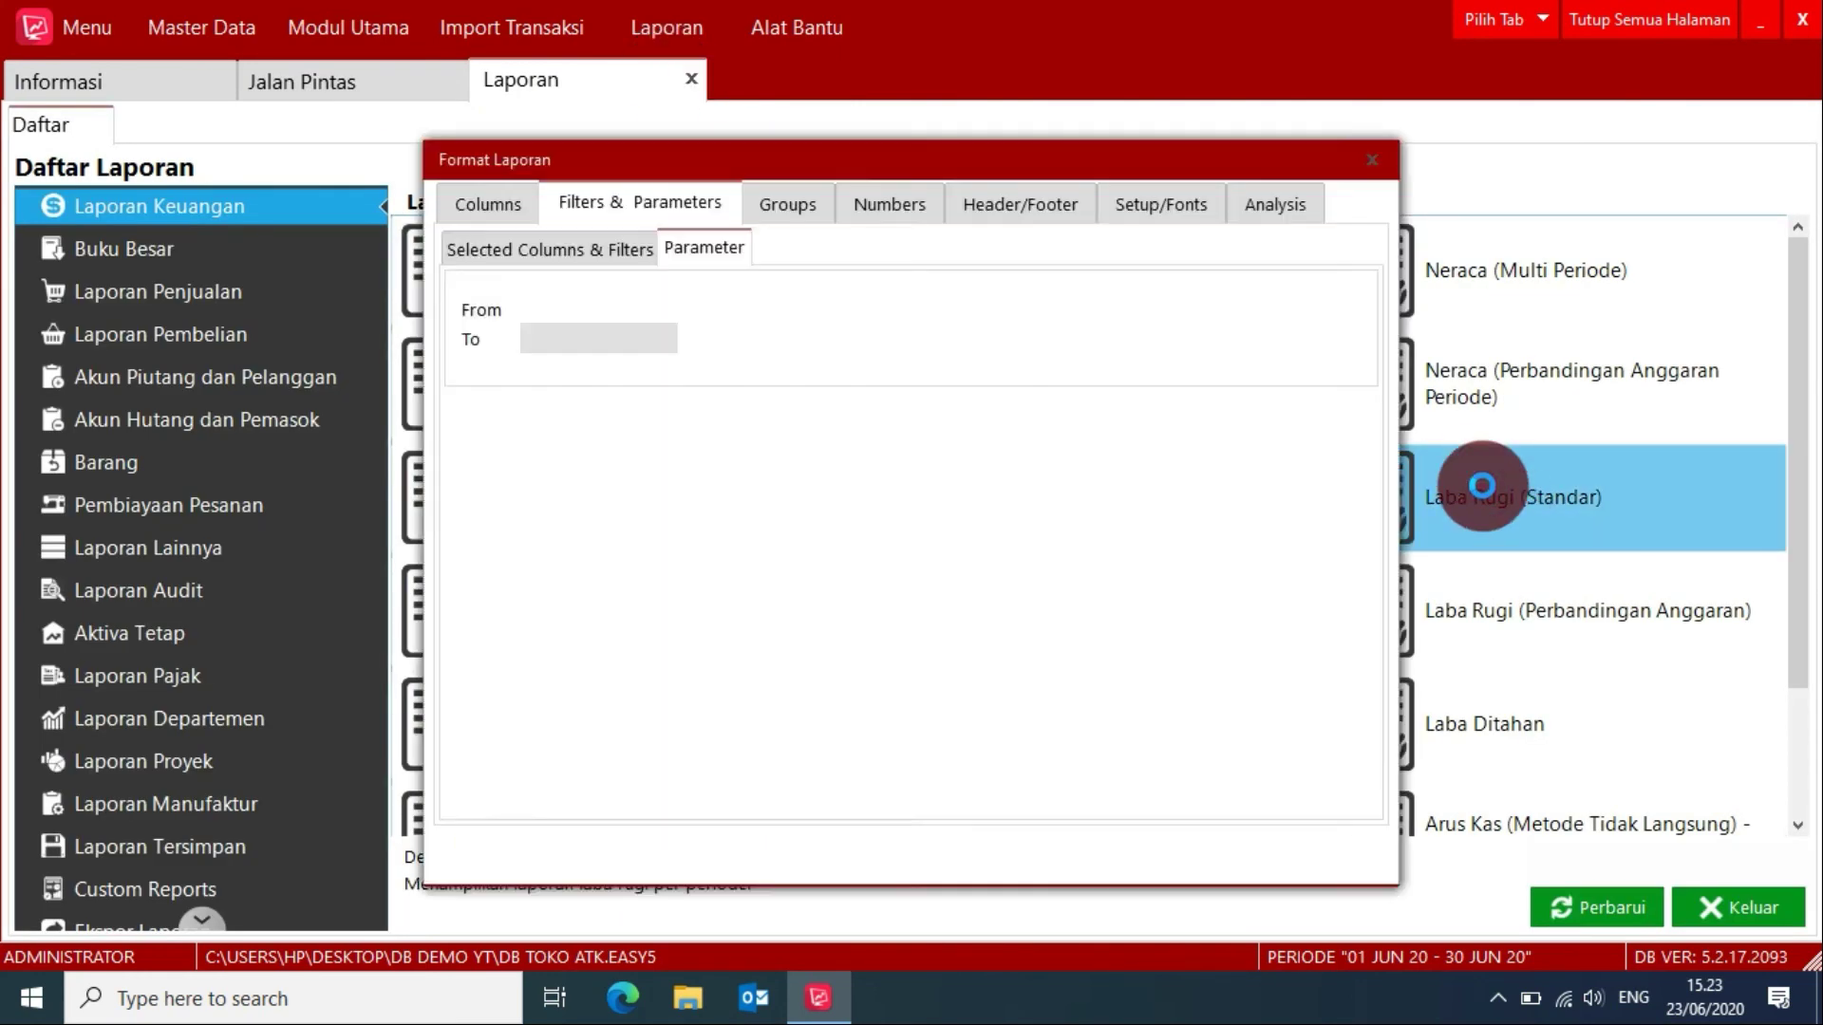
pyautogui.click(665, 310)
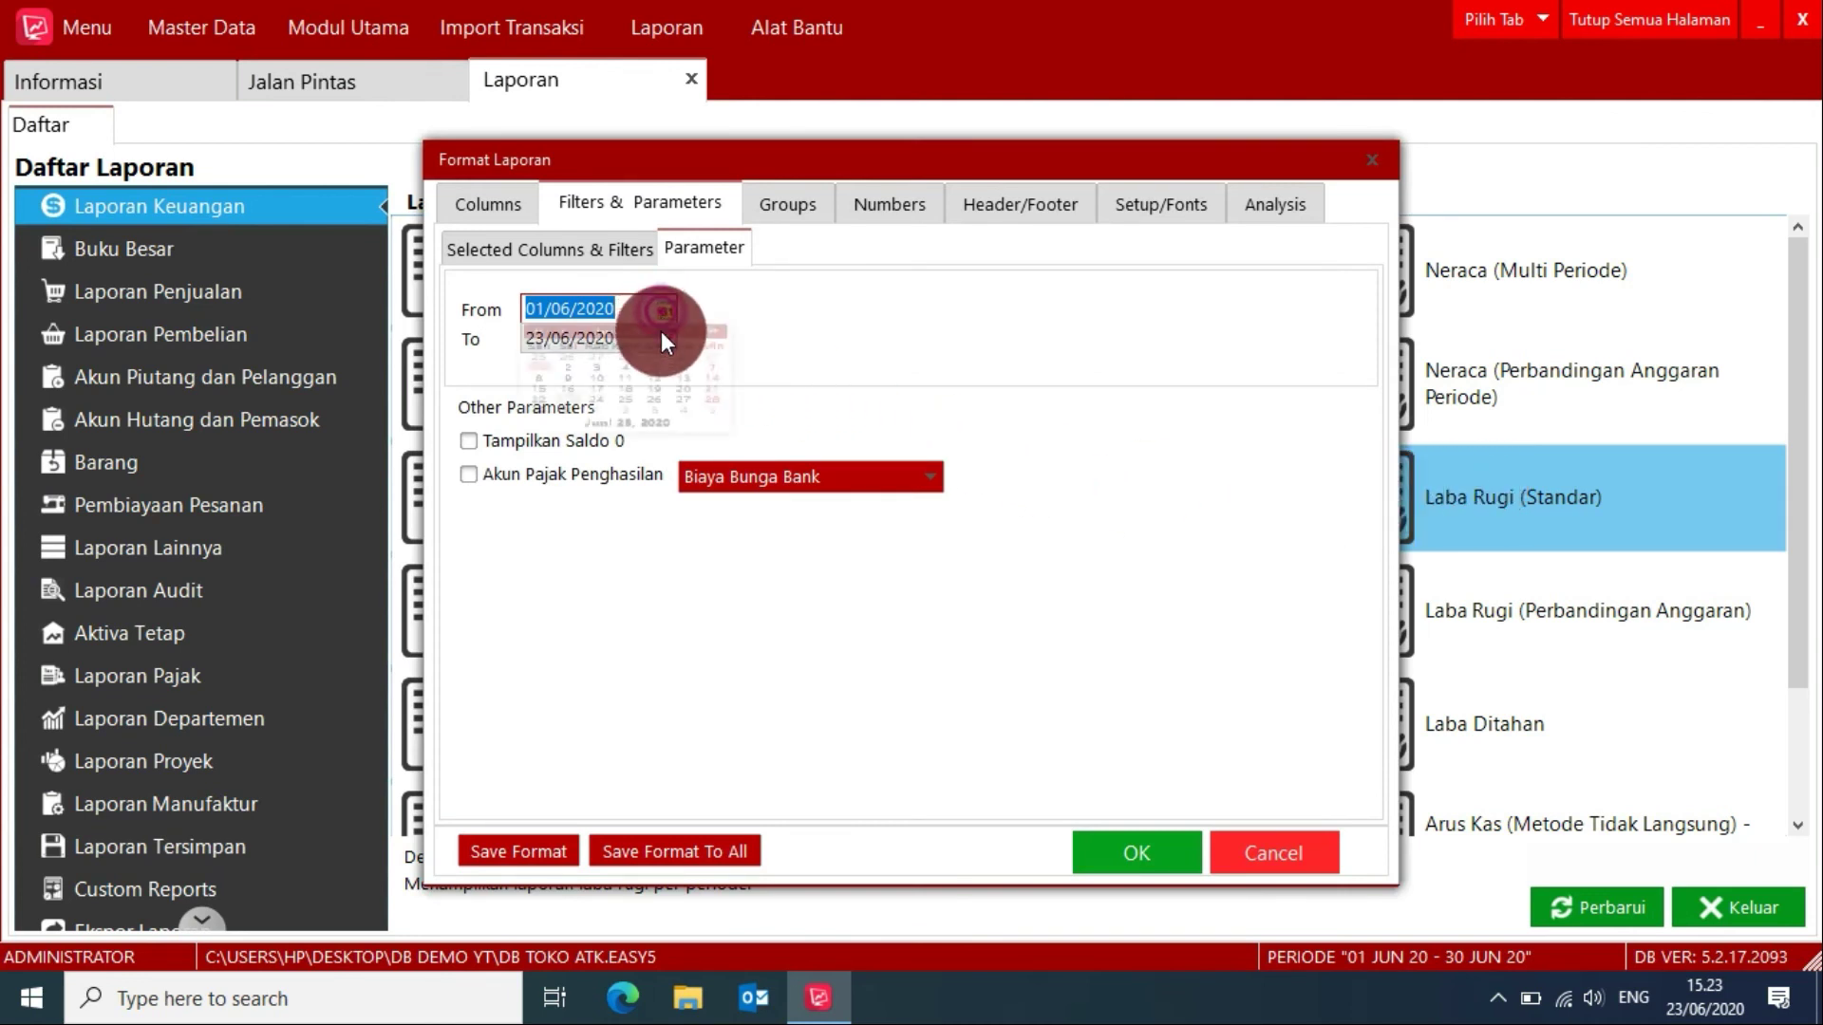
pyautogui.click(574, 476)
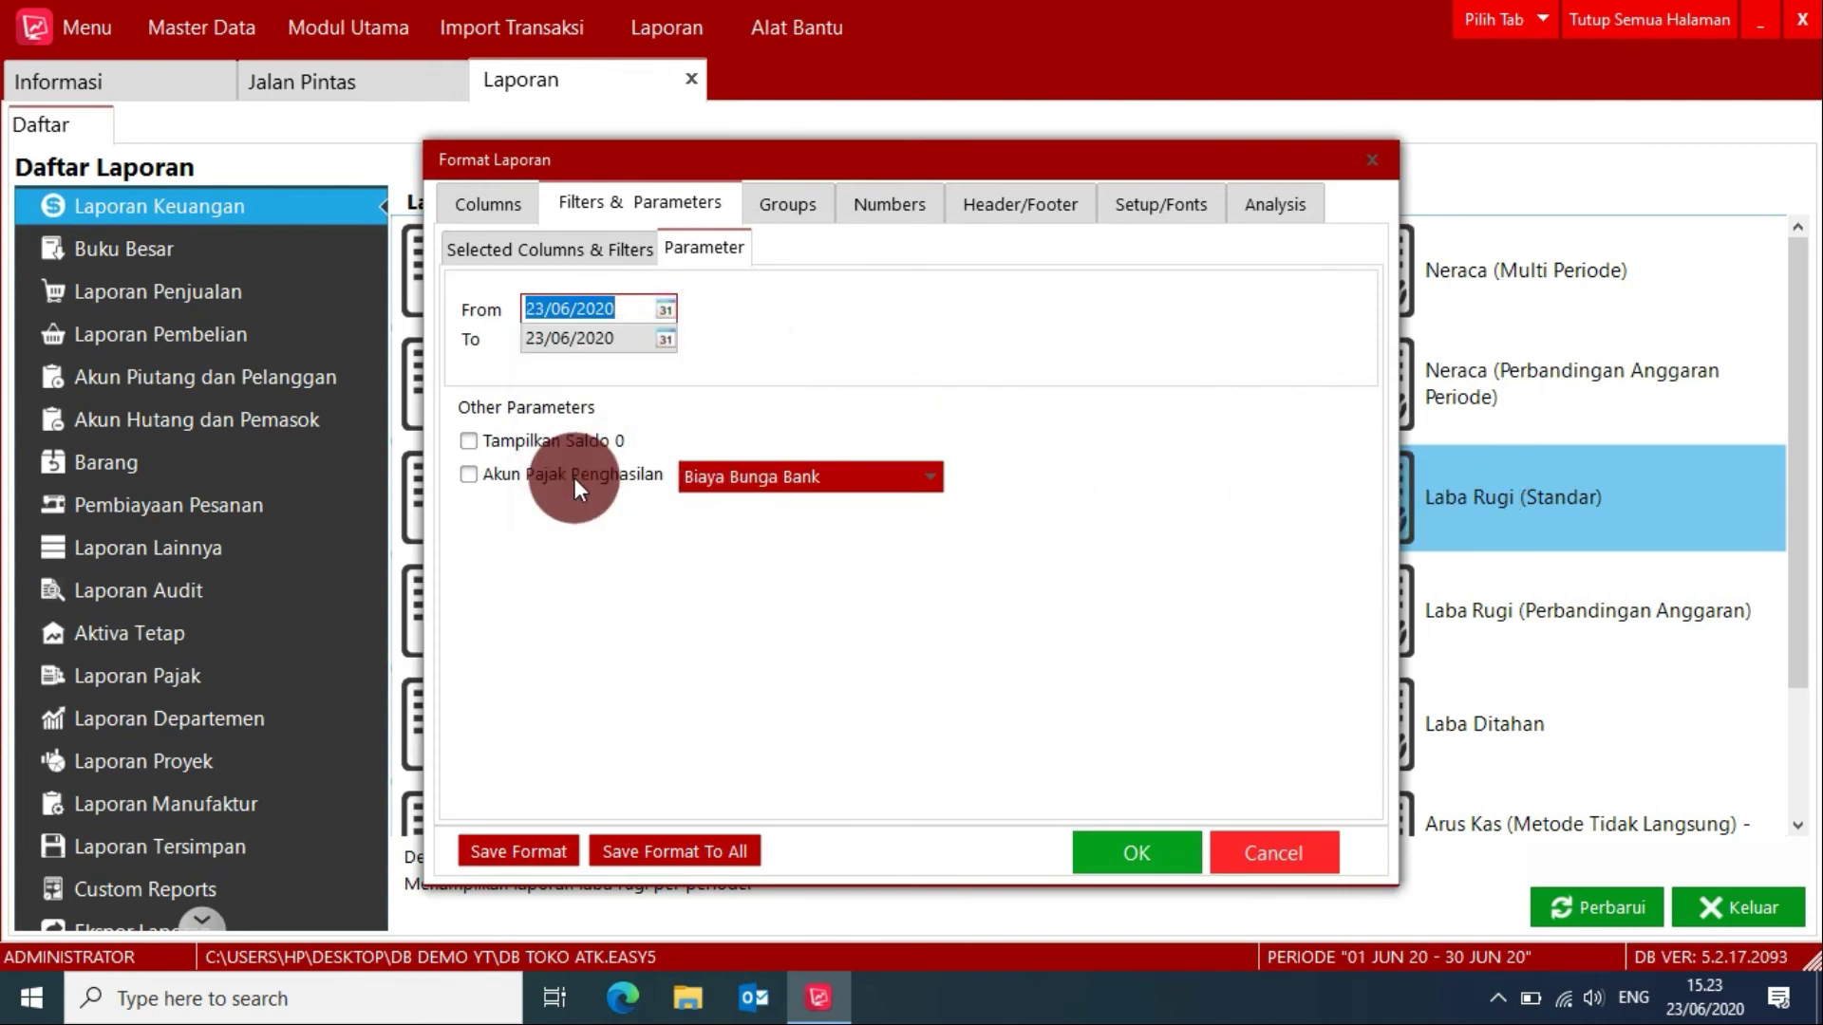
pyautogui.click(1150, 854)
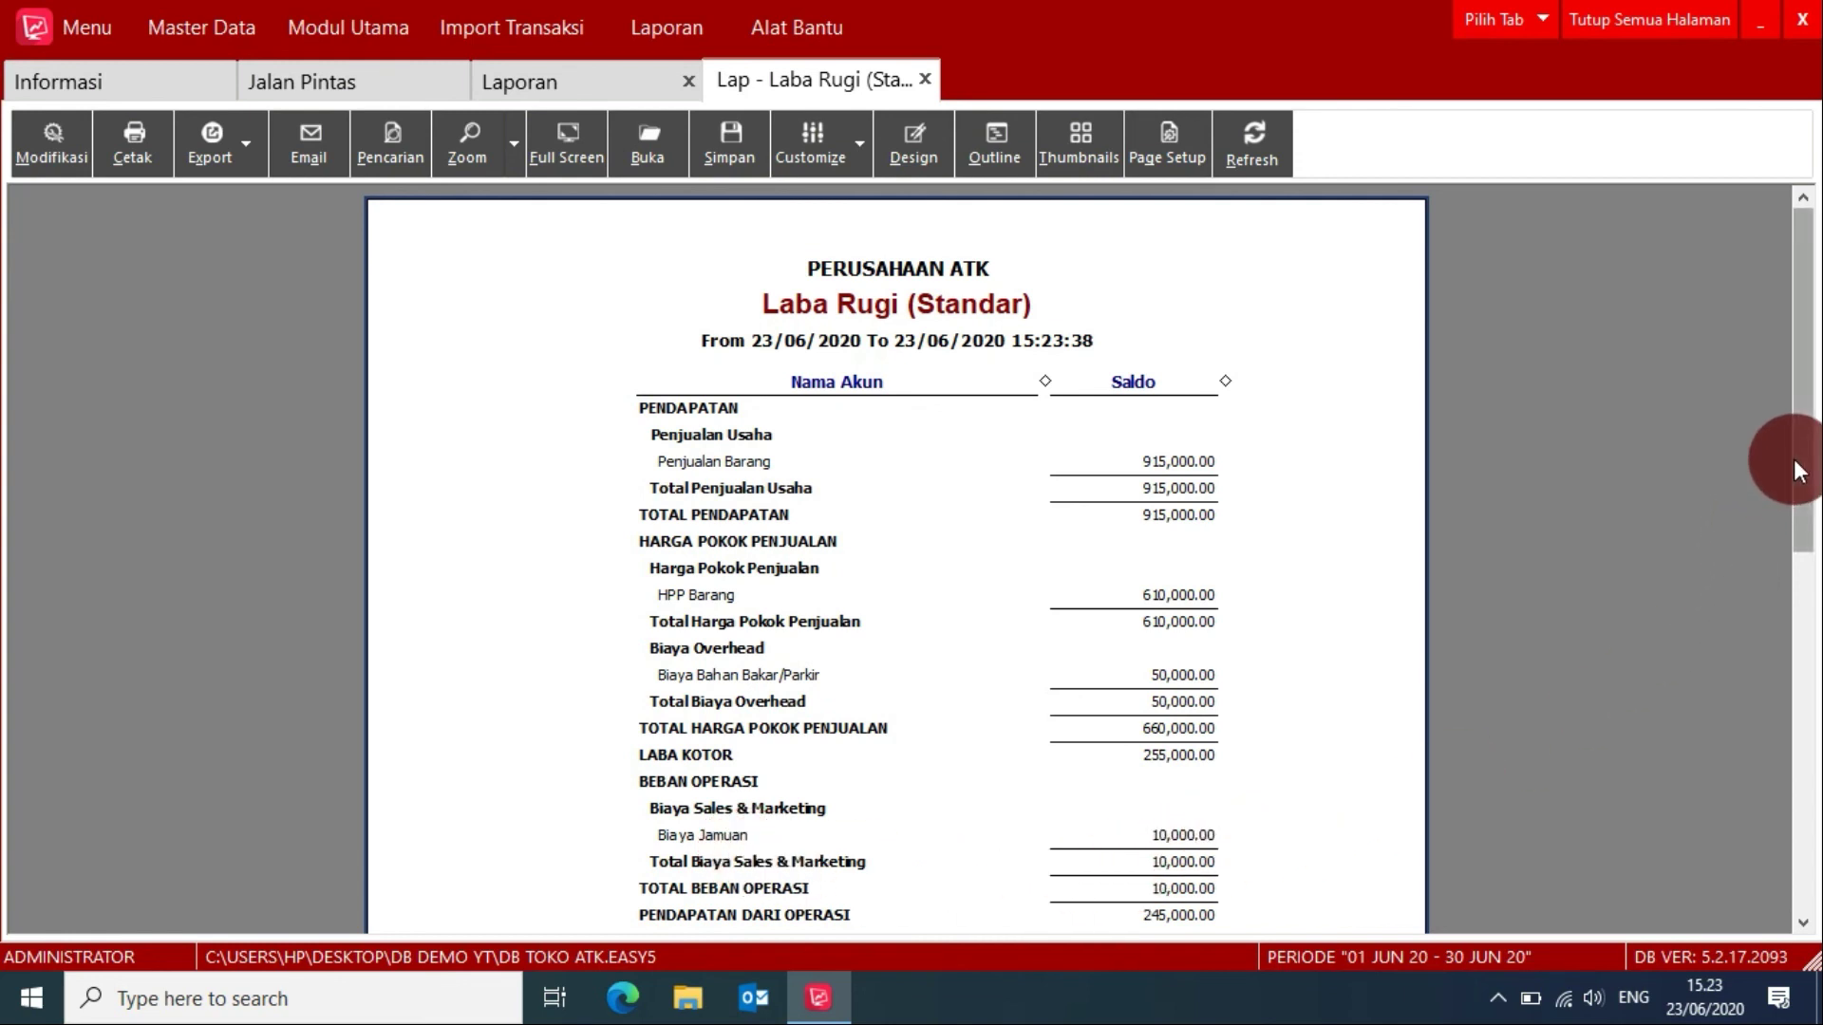
# Step: Review the expense lines in the Laba Rugi (Standar) report, then close it and the report list
pyautogui.moveTo(1797, 459)
pyautogui.mouseDown()
pyautogui.moveTo(1809, 527)
pyautogui.moveTo(1803, 475)
pyautogui.mouseUp()
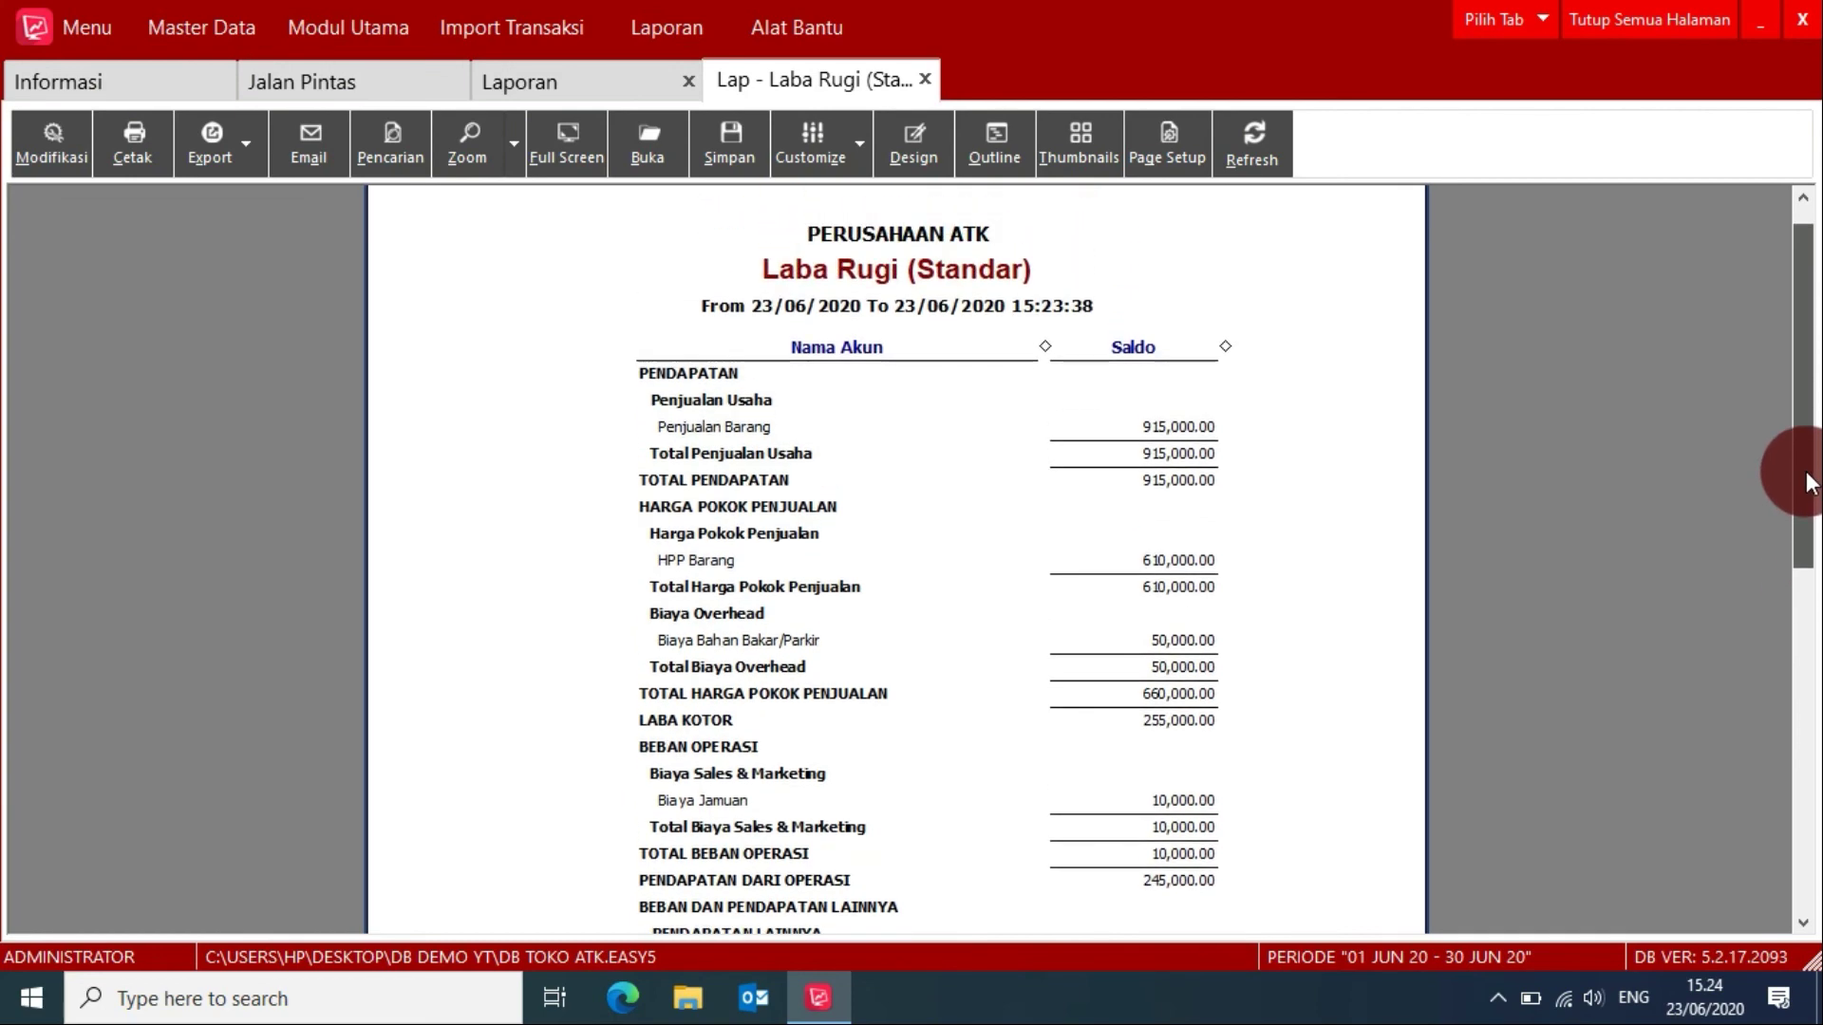
pyautogui.click(924, 79)
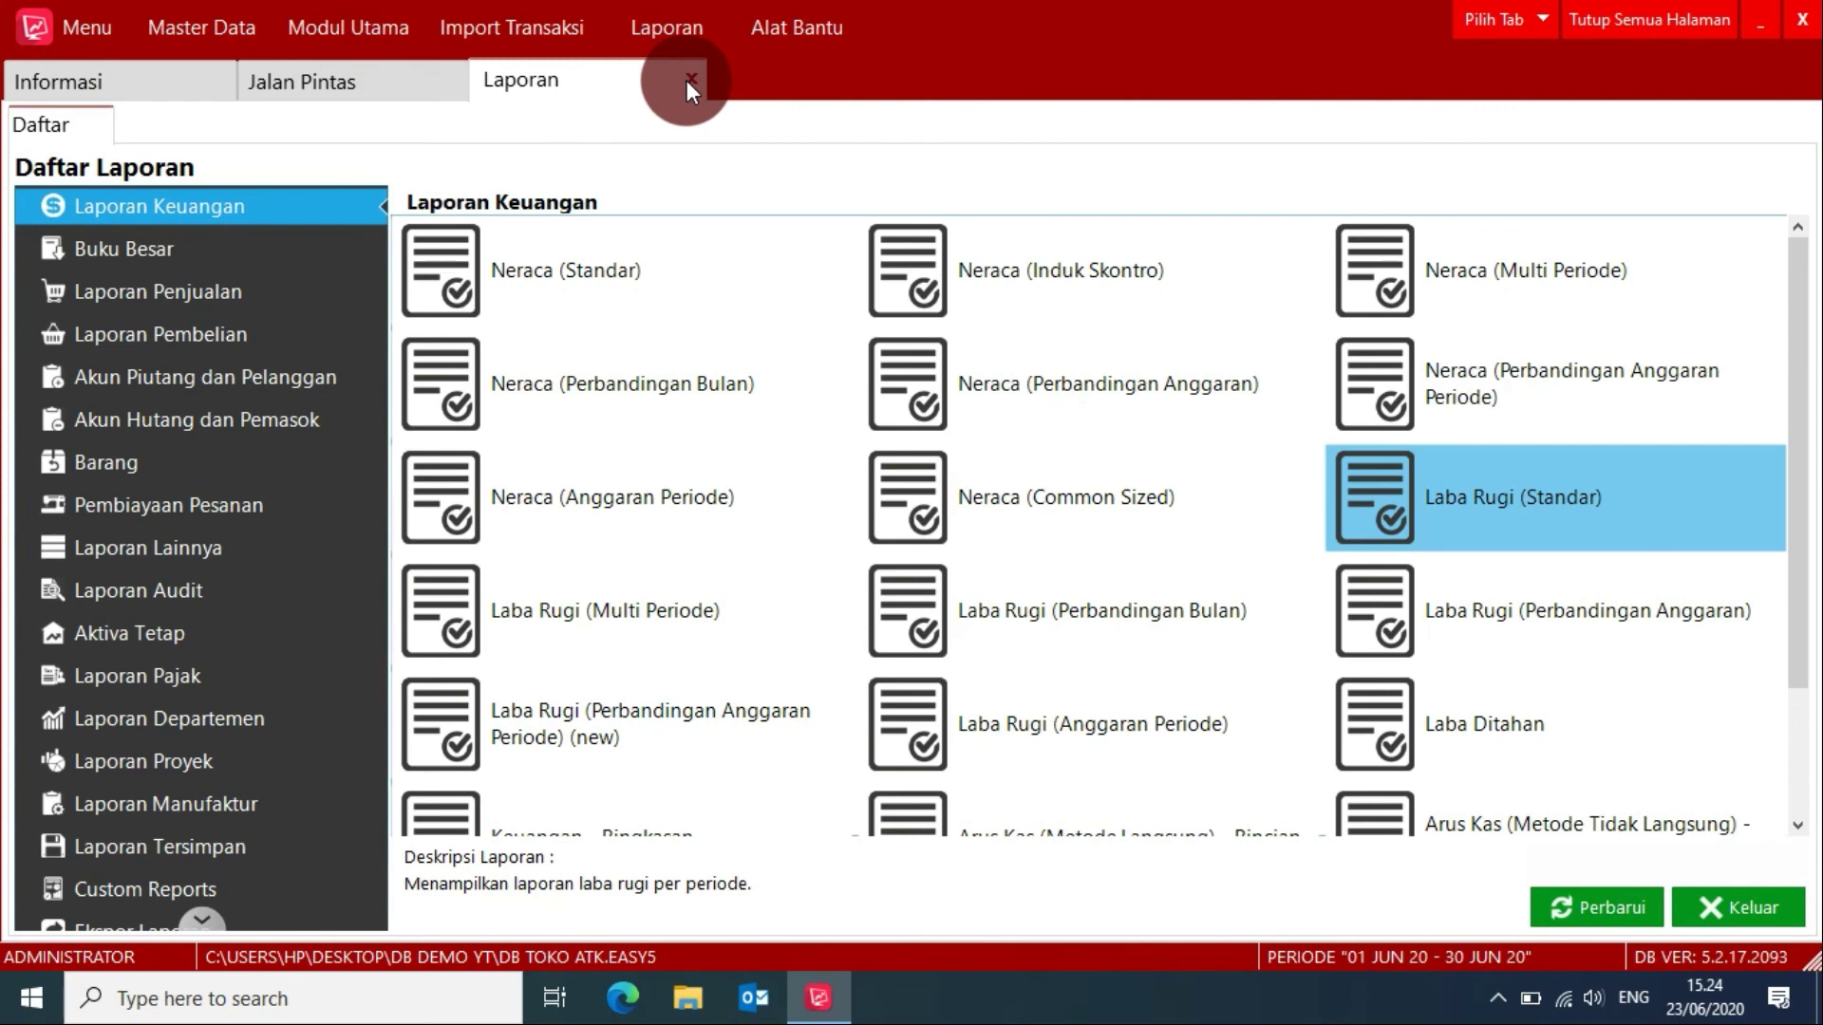
pyautogui.click(689, 79)
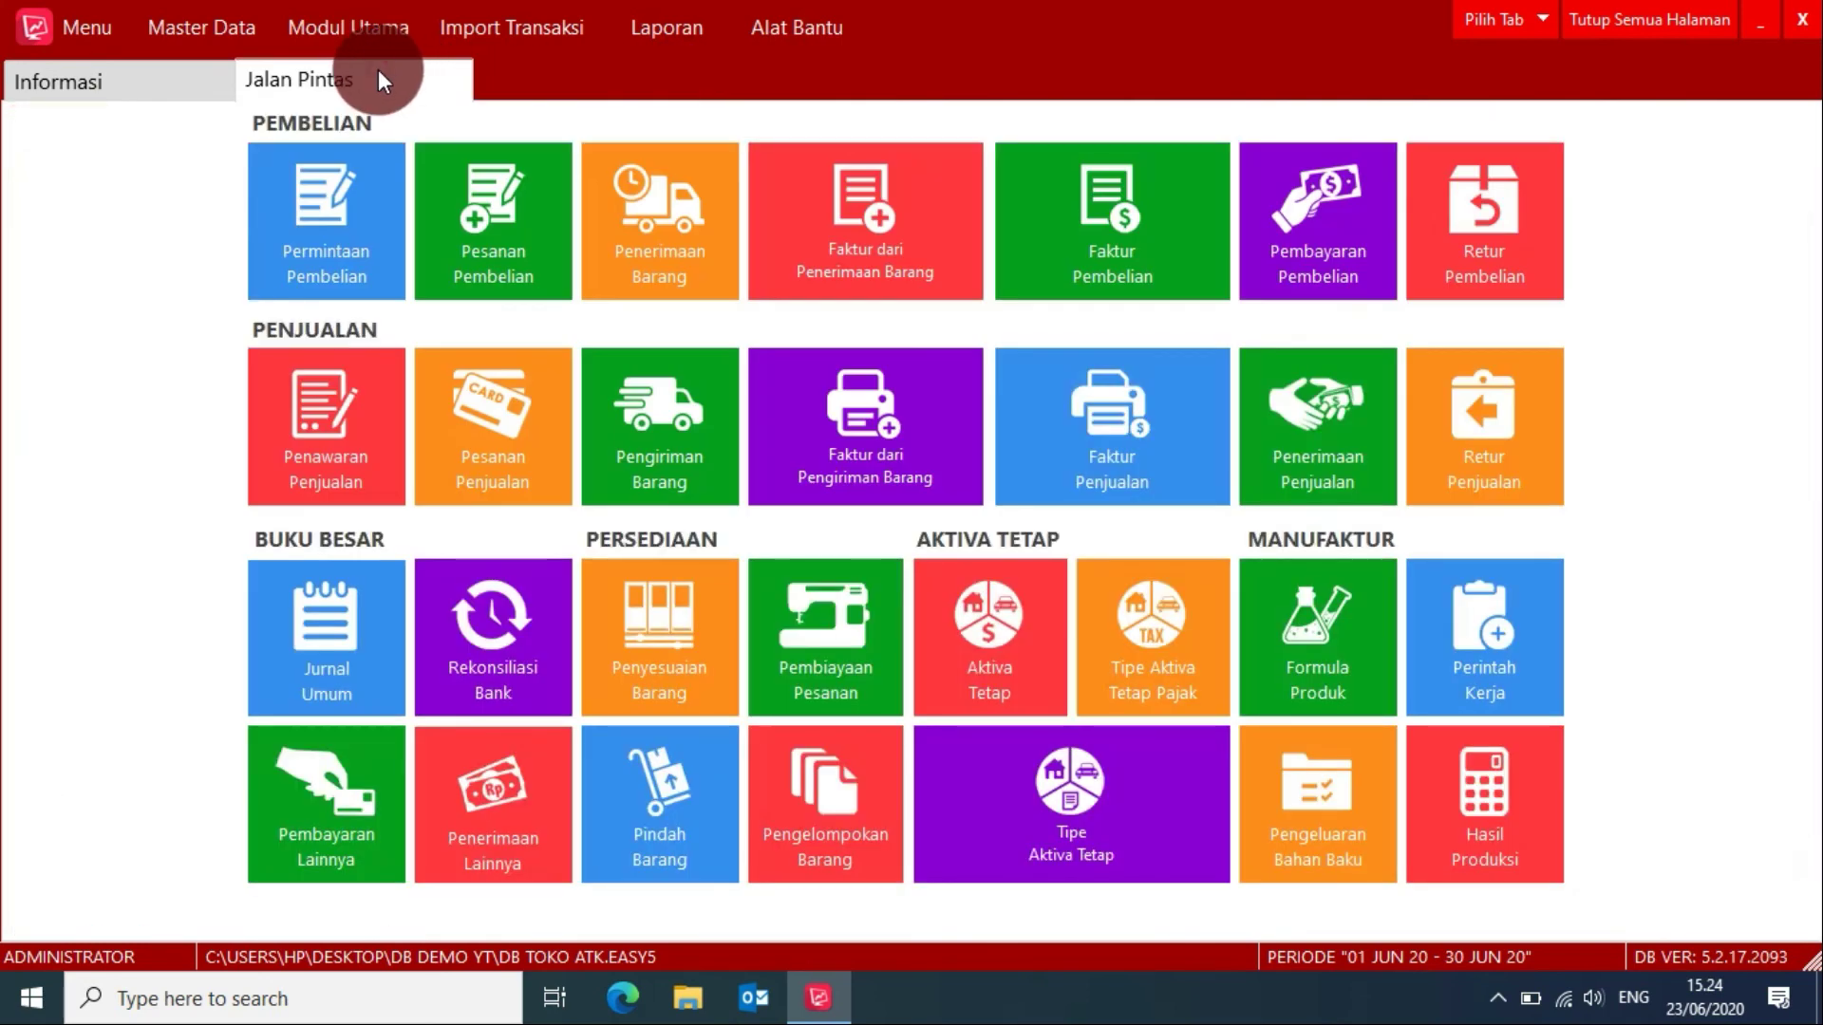